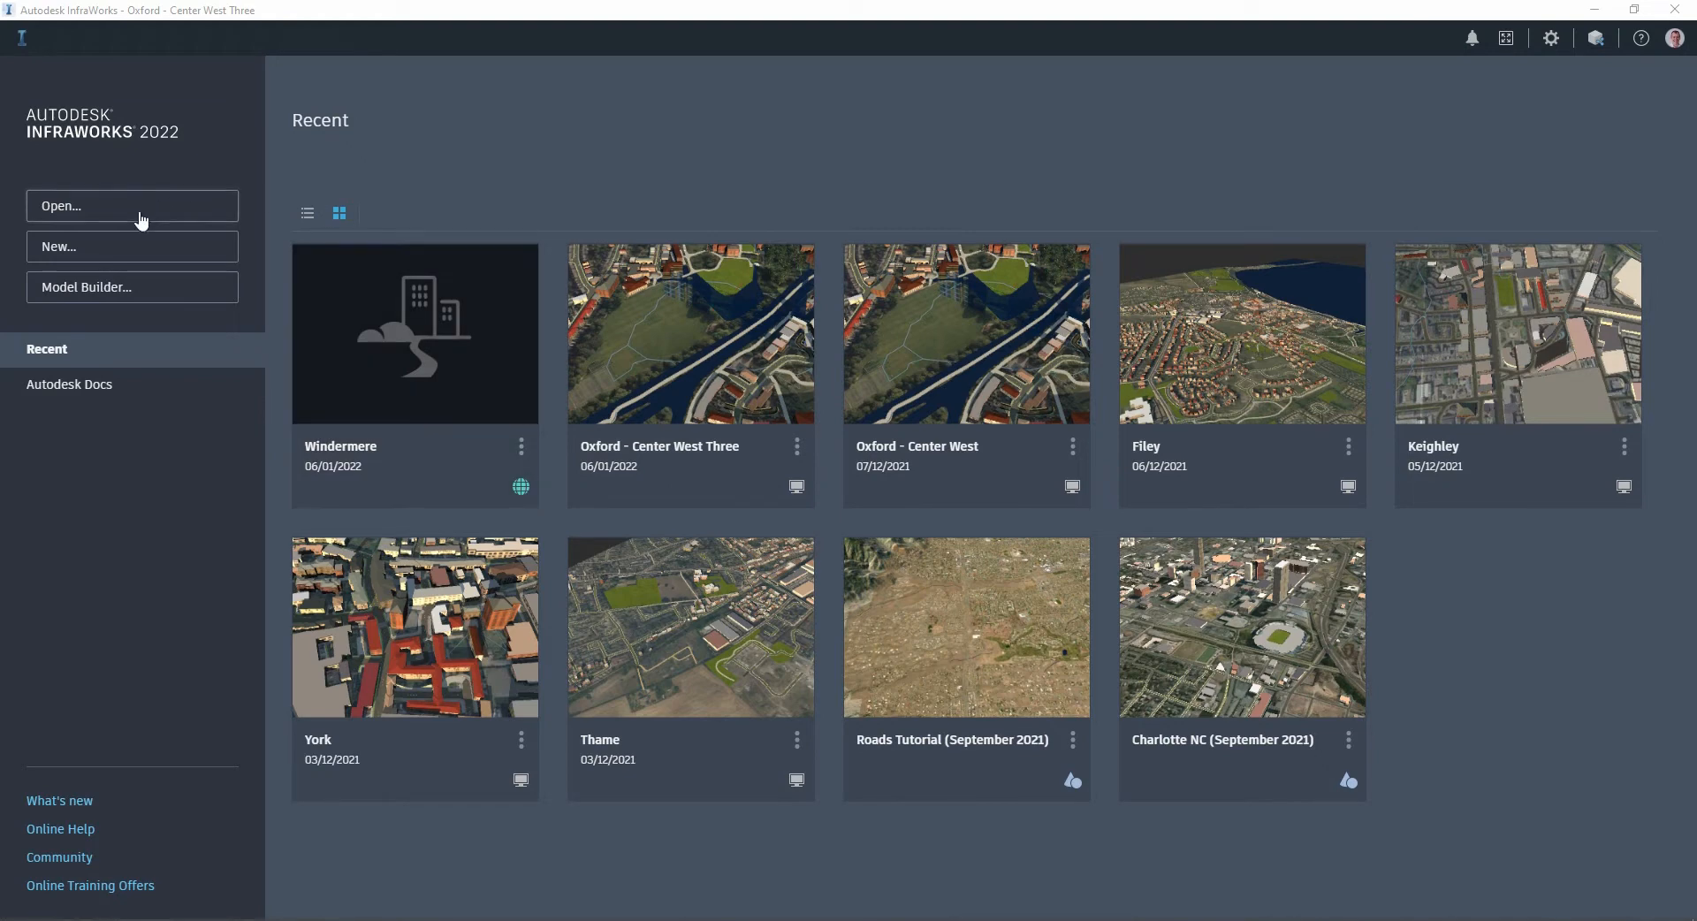
# Step: View the settings offered for a new model and cancel without creating one
pyautogui.click(150, 263)
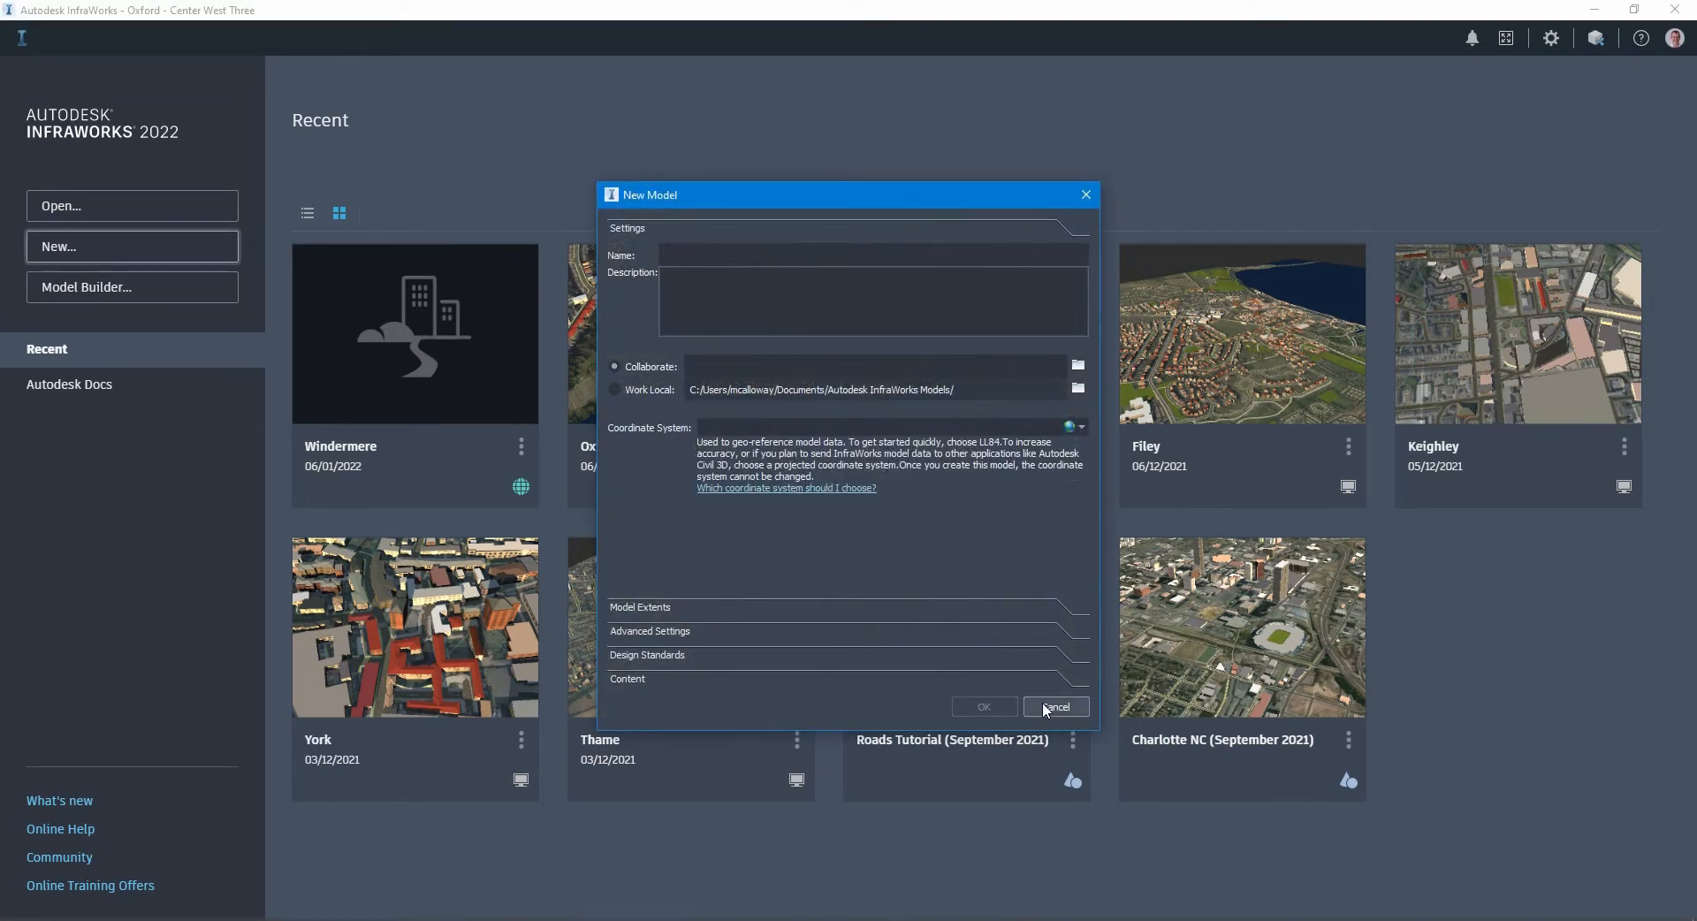
pyautogui.click(1045, 708)
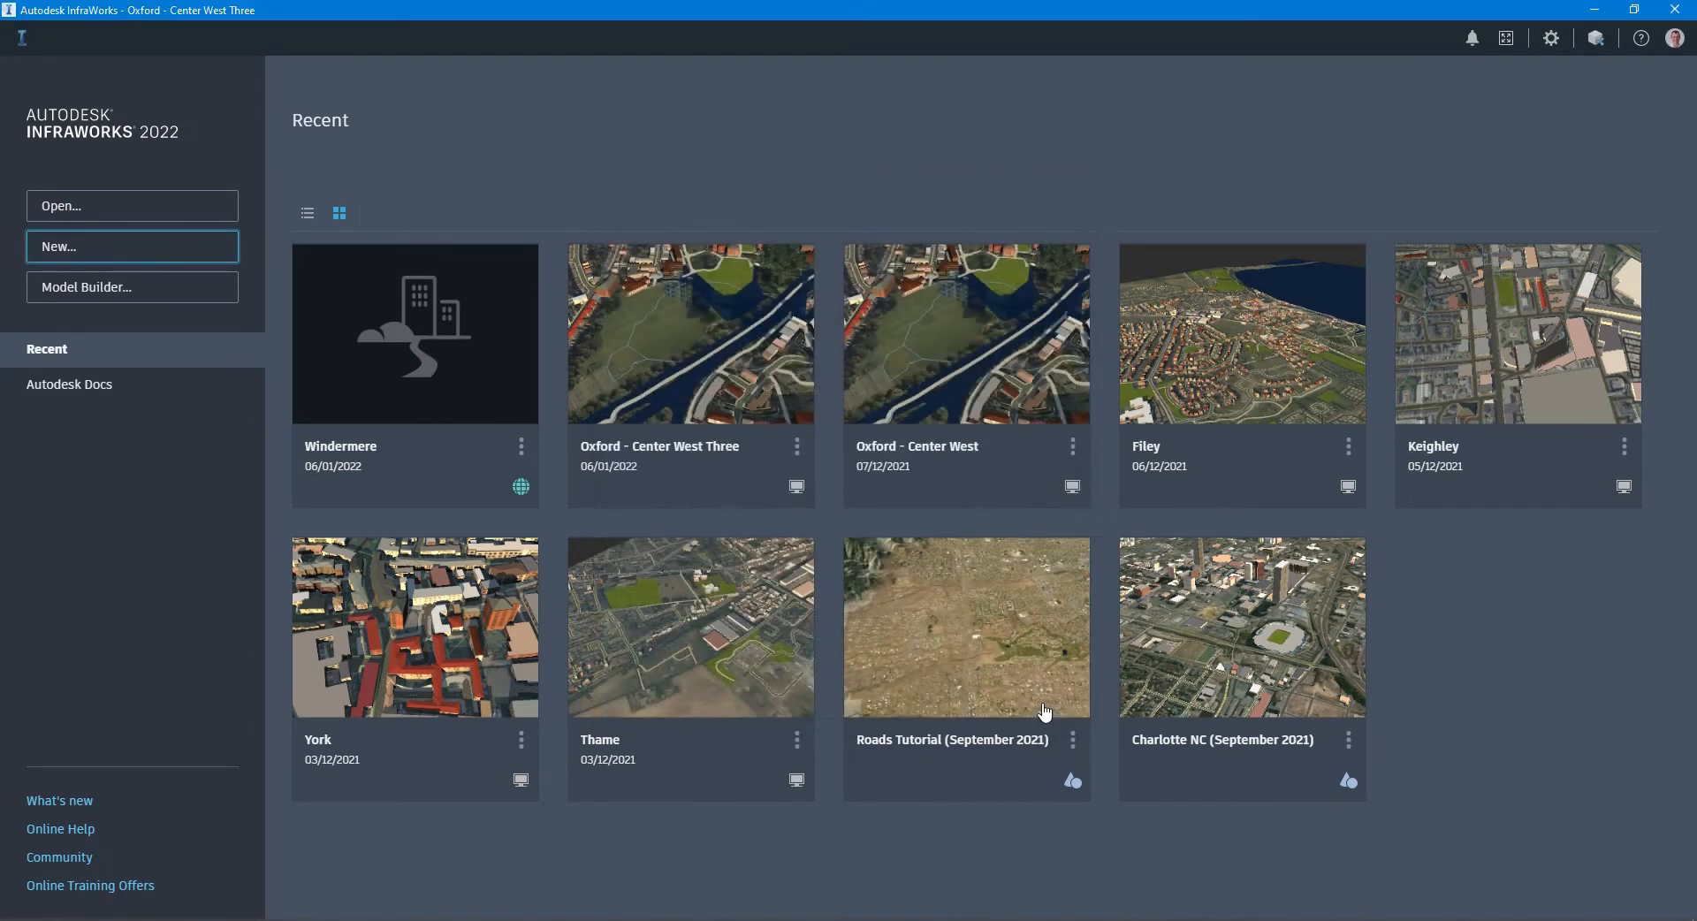
# Step: Open Model Builder and locate the York area on its map
pyautogui.click(202, 294)
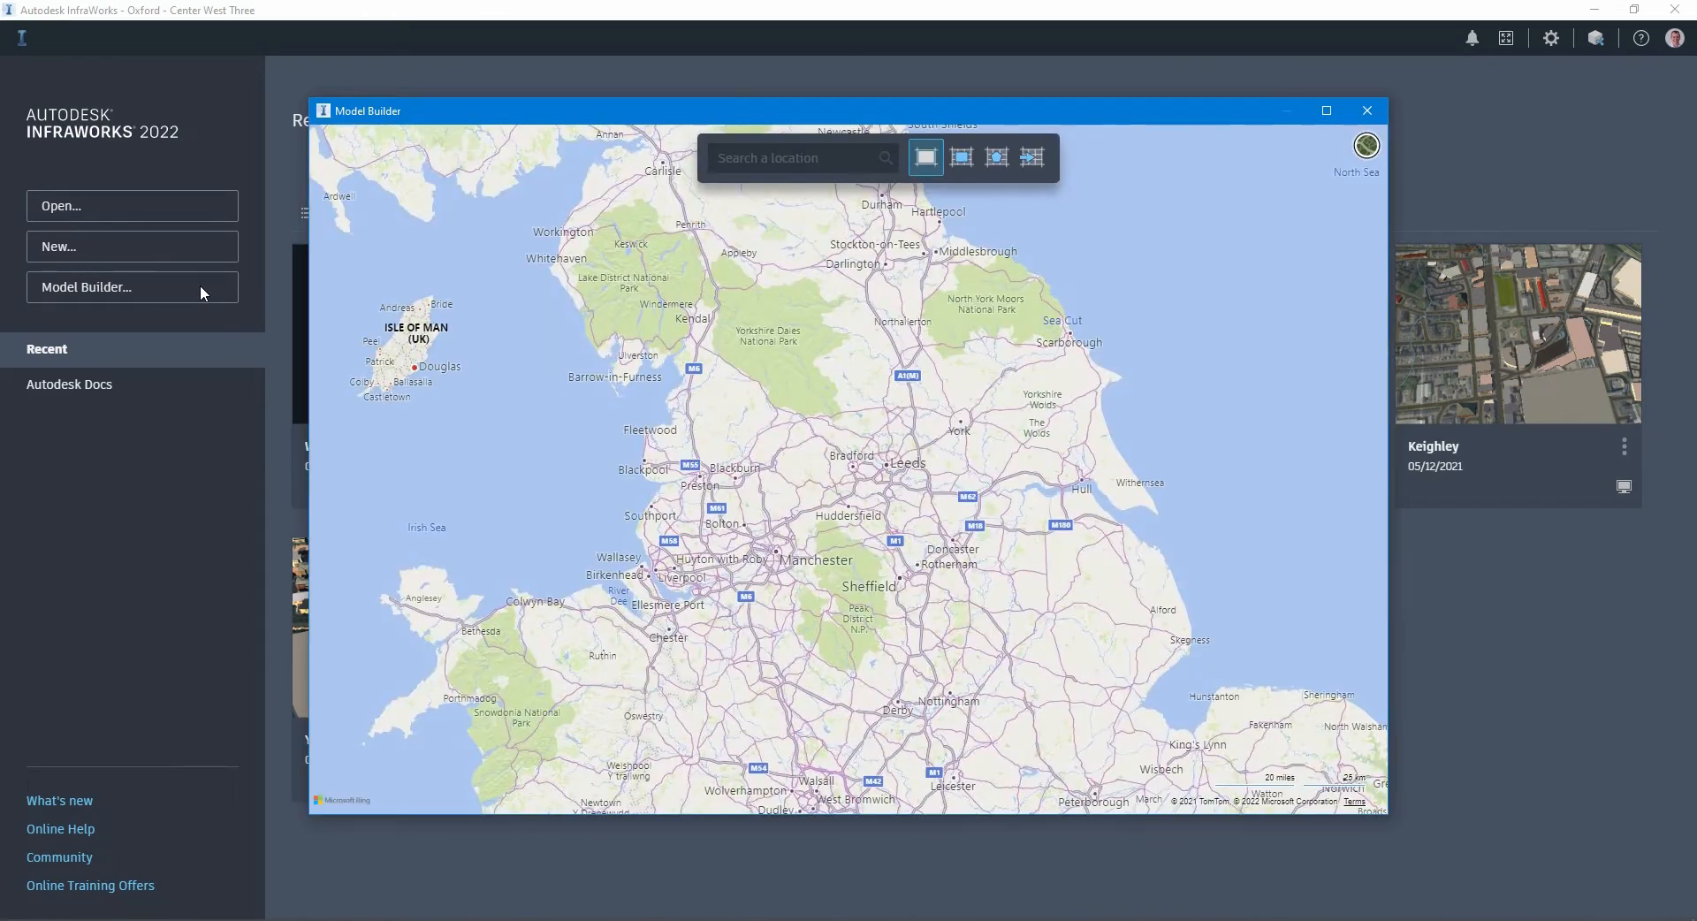
pyautogui.scroll(-4, 937, 590)
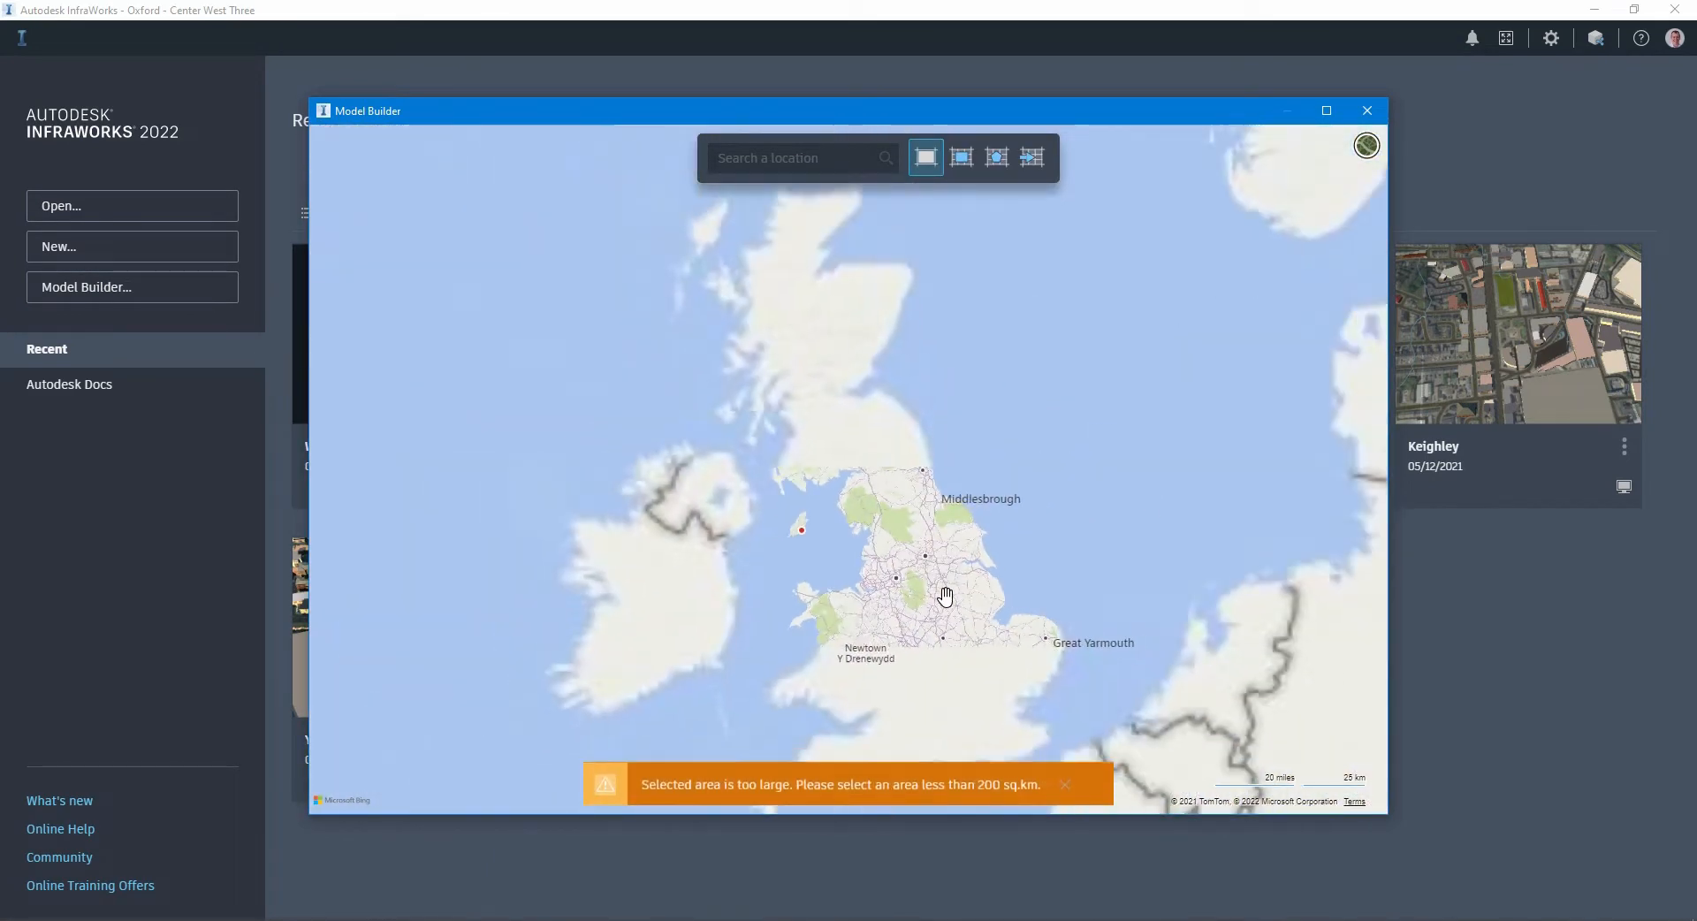
pyautogui.scroll(-4, 945, 597)
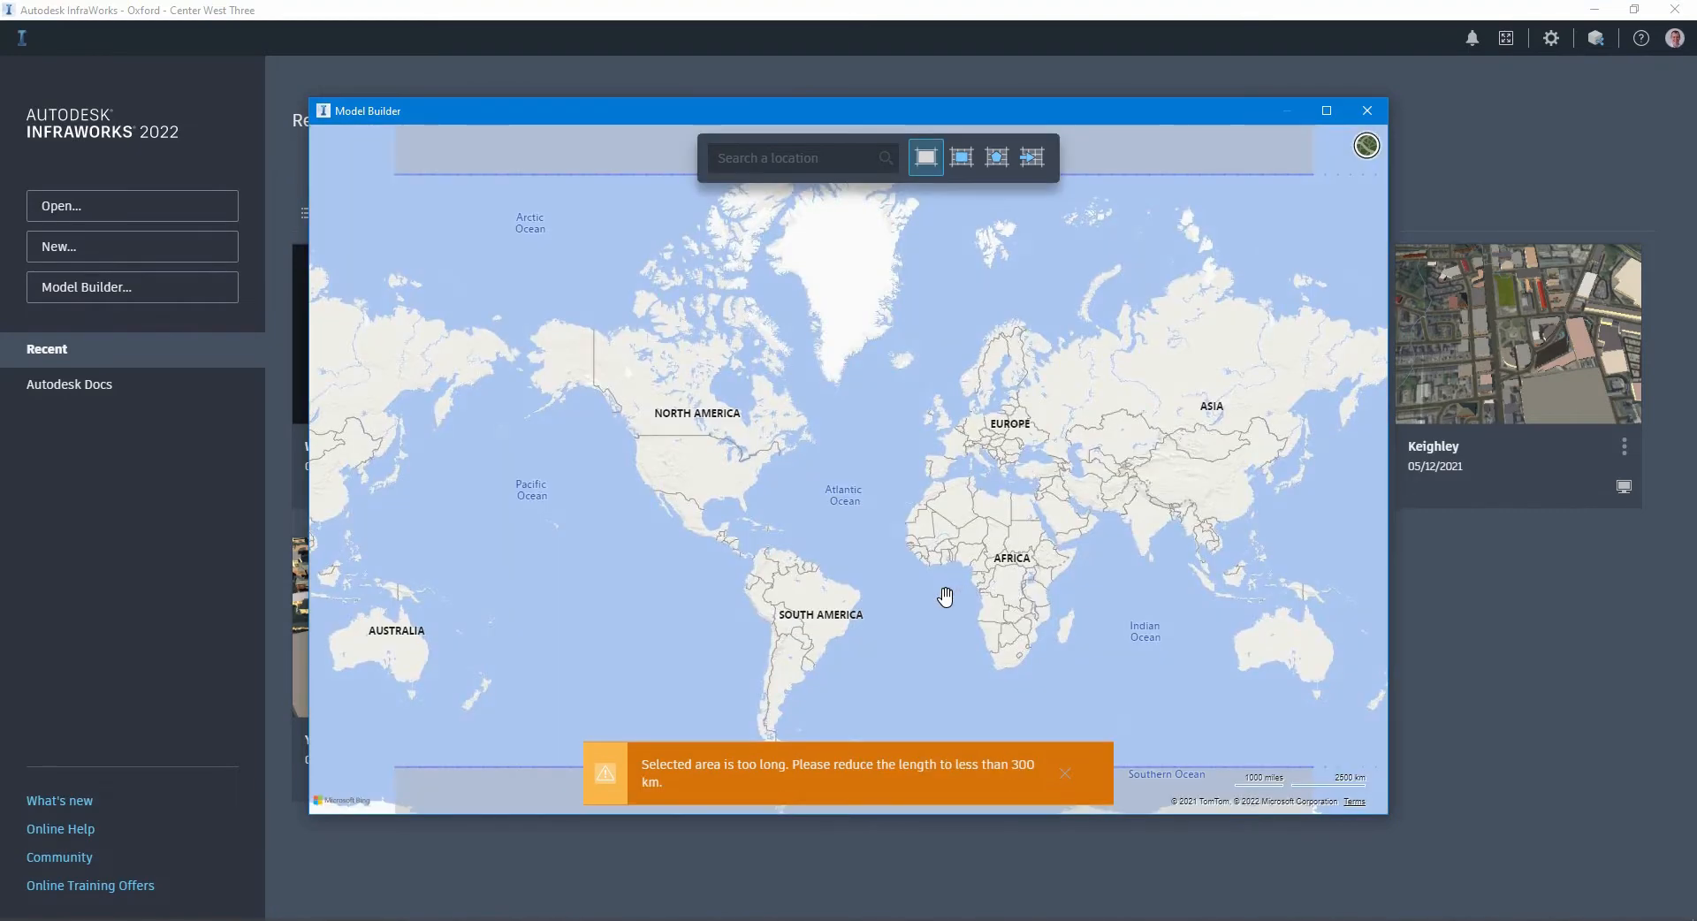
pyautogui.scroll(5, 942, 394)
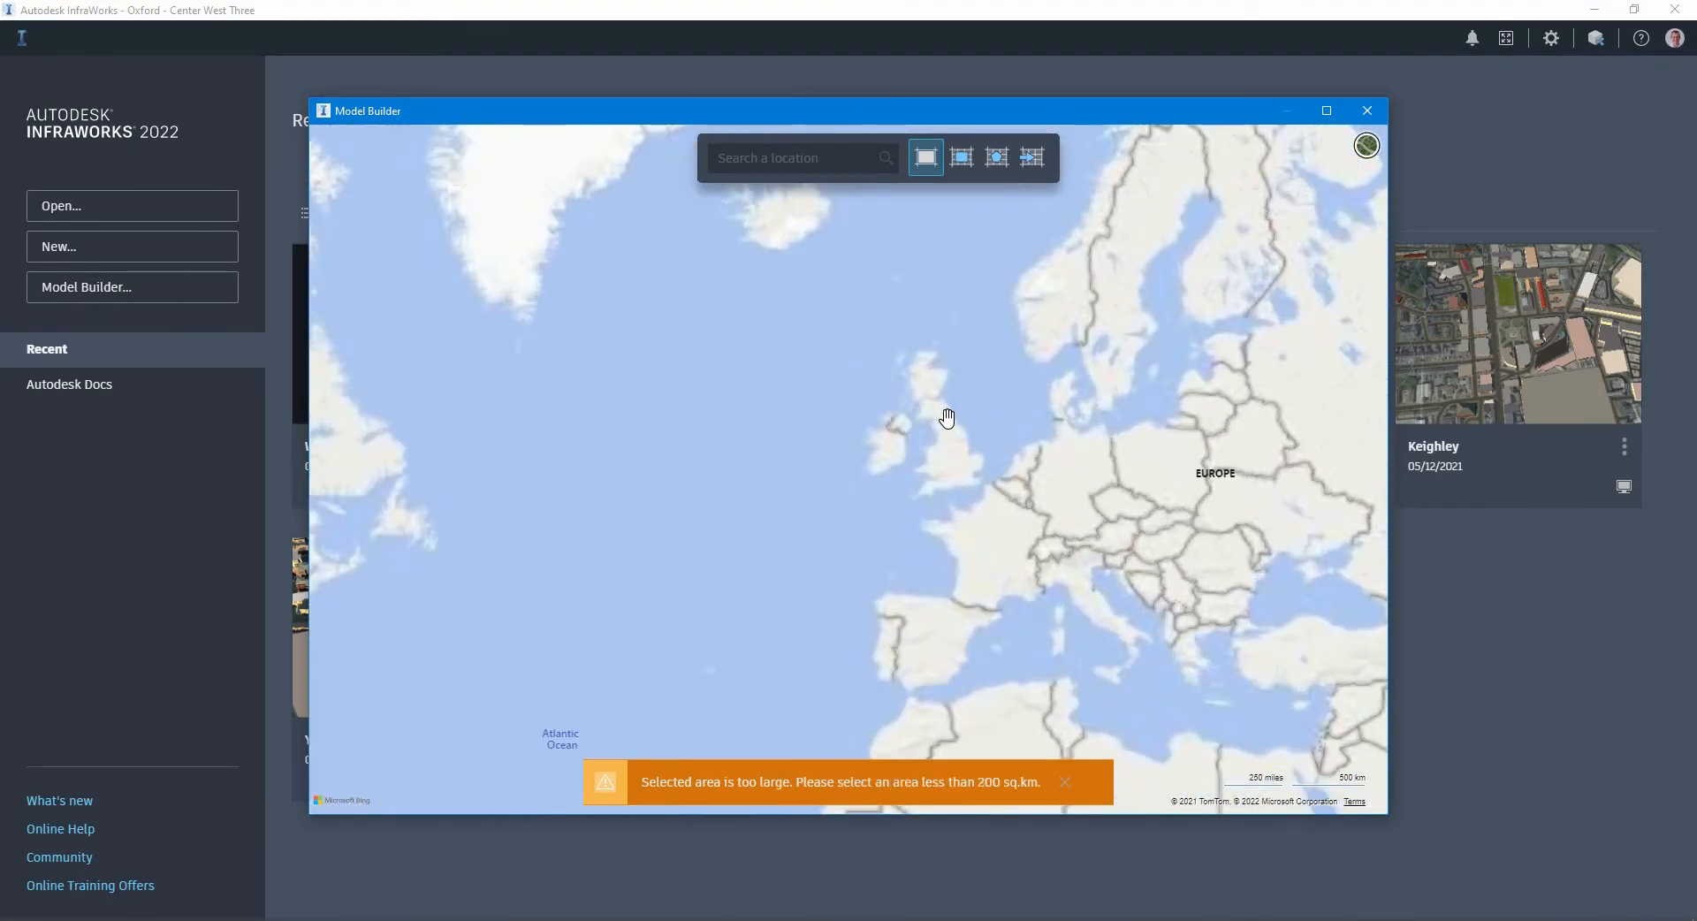
pyautogui.scroll(5, 951, 427)
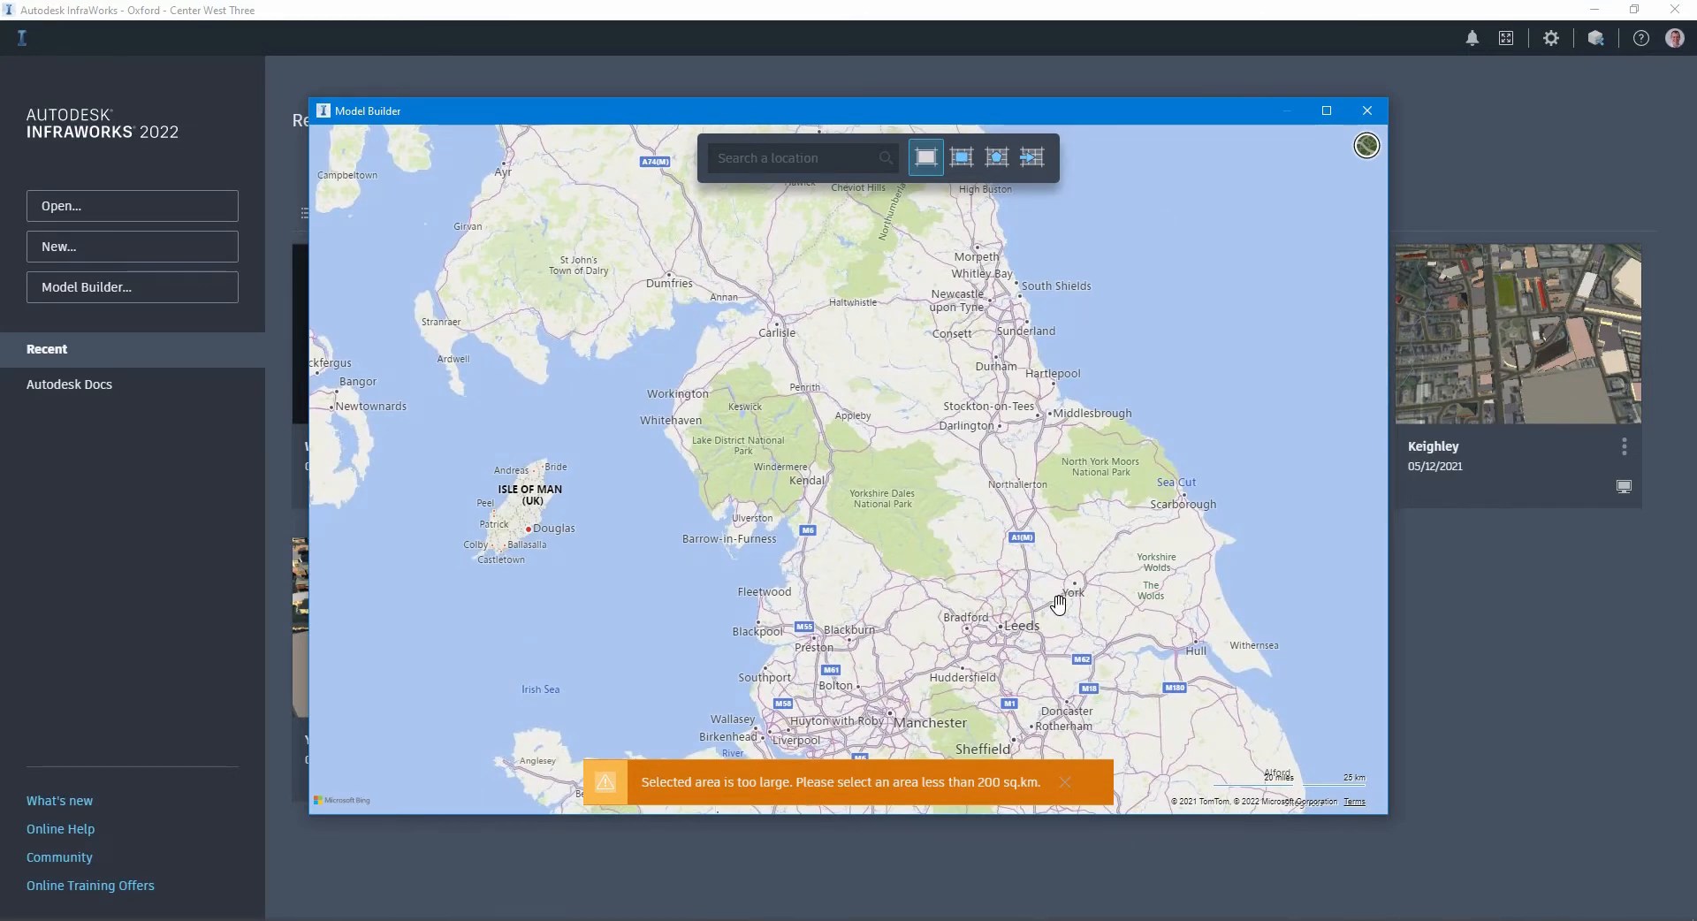
pyautogui.moveTo(1060, 626); pyautogui.dragTo(945, 546)
pyautogui.scroll(5, 957, 520)
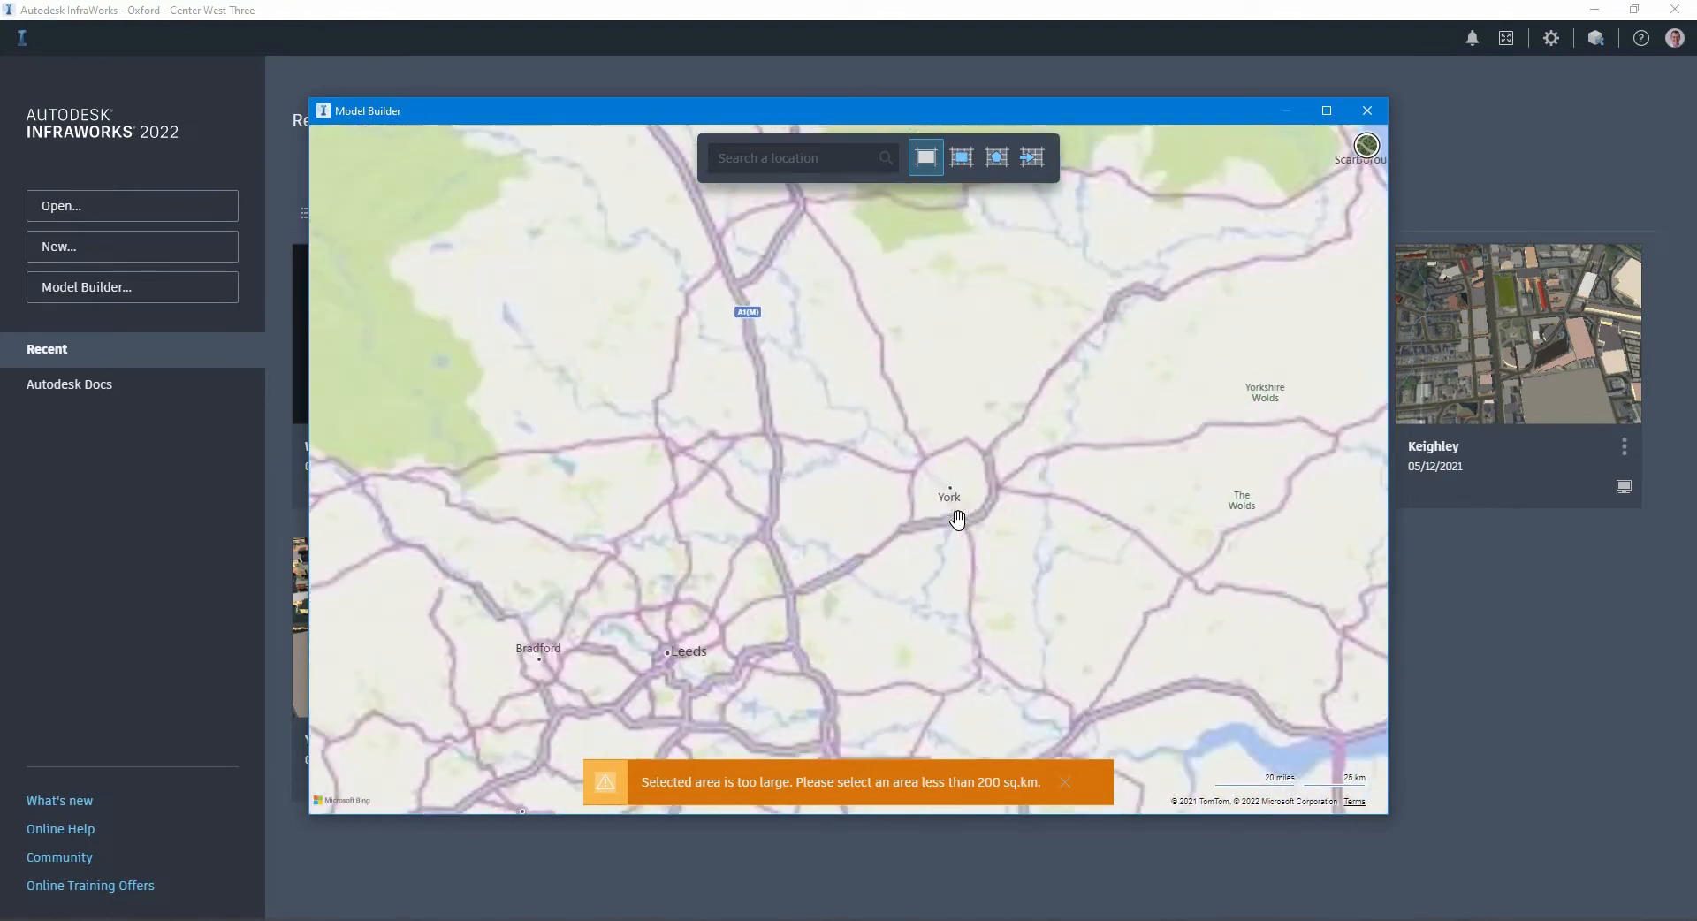
pyautogui.scroll(2, 957, 520)
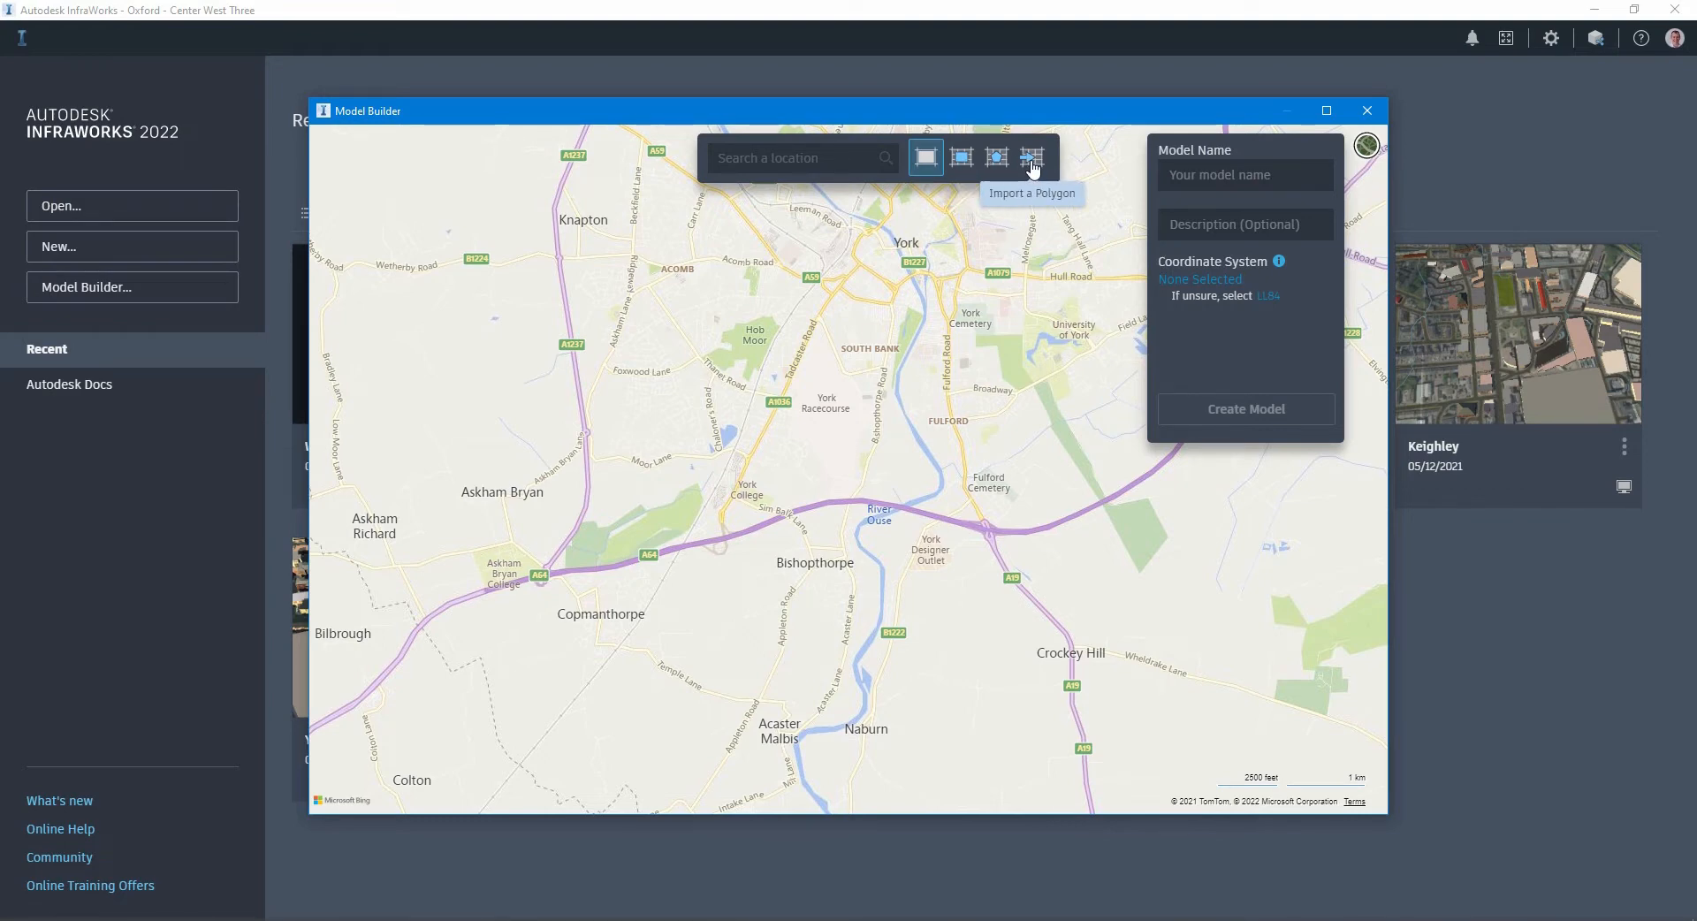
# Step: Use the current map view as the model area and frame York Designer Outlet and the nearby A64/A19 junction
pyautogui.click(935, 166)
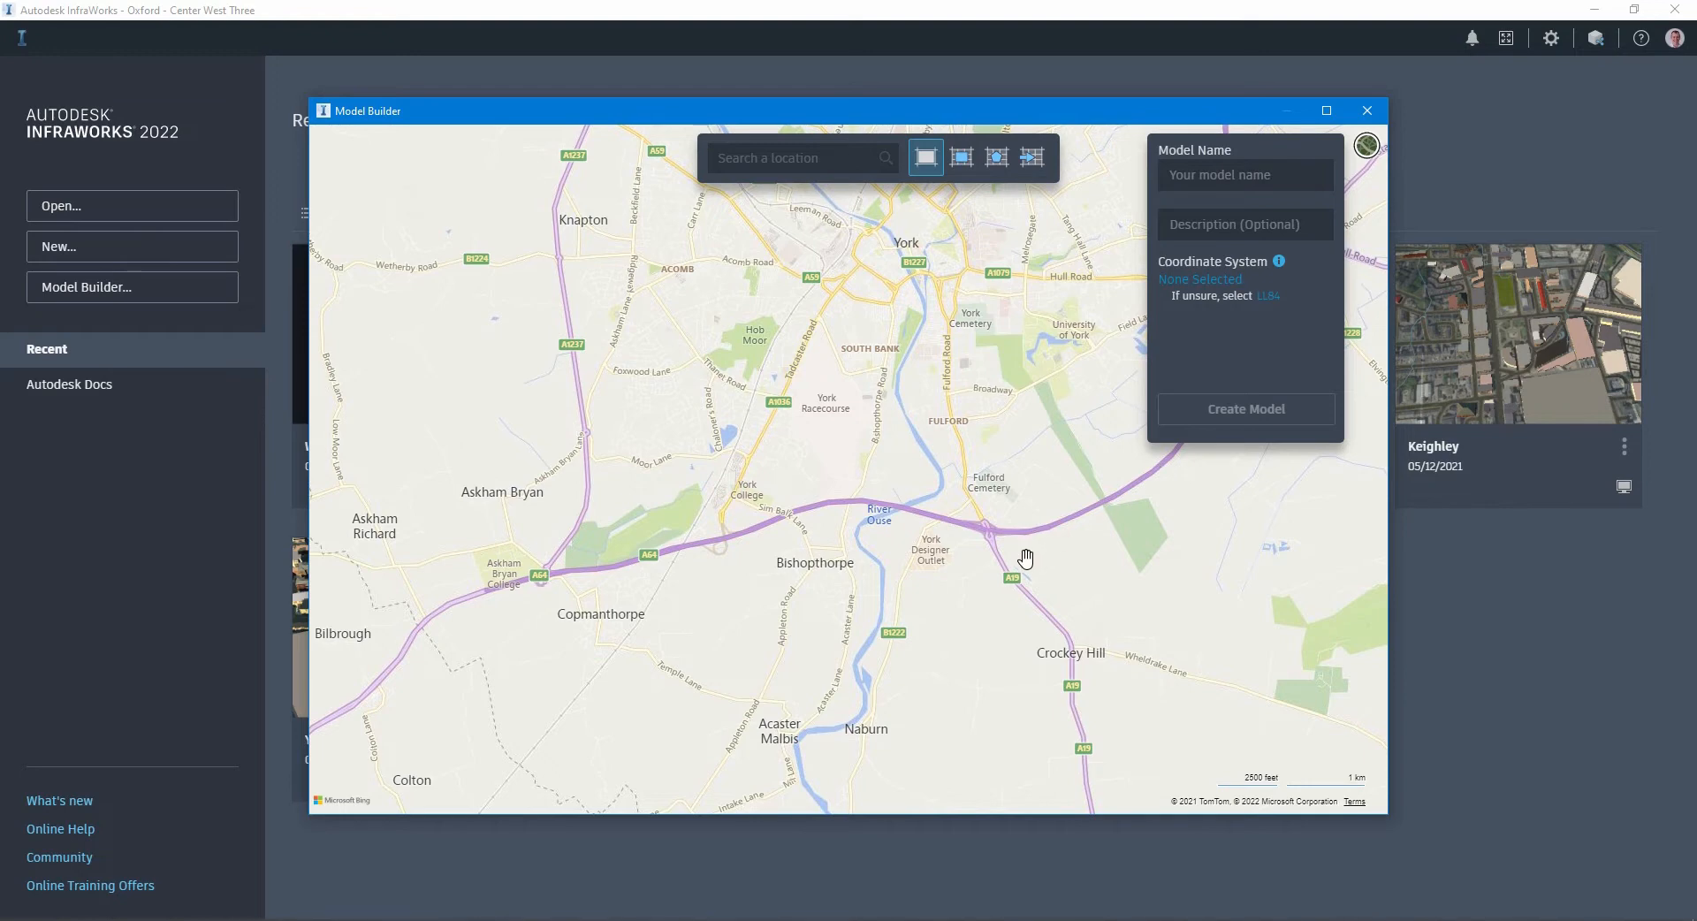
pyautogui.scroll(3, 1019, 558)
pyautogui.press('ctrl')
pyautogui.press('ctrl')
pyautogui.press('ctrl')
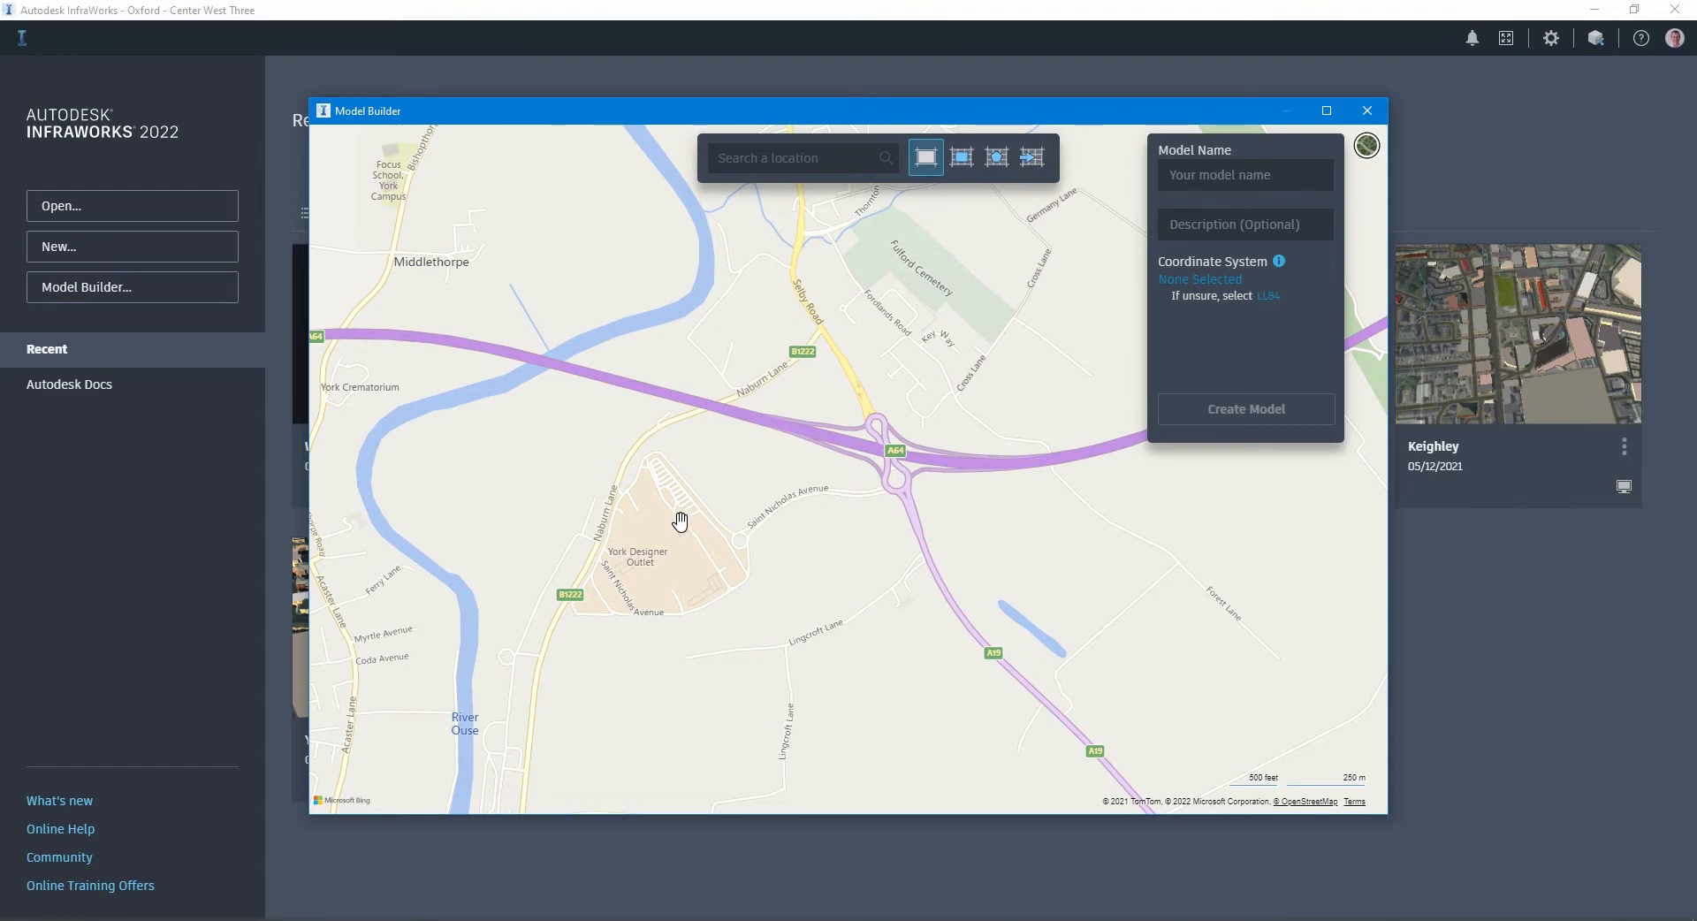
pyautogui.scroll(2, 682, 518)
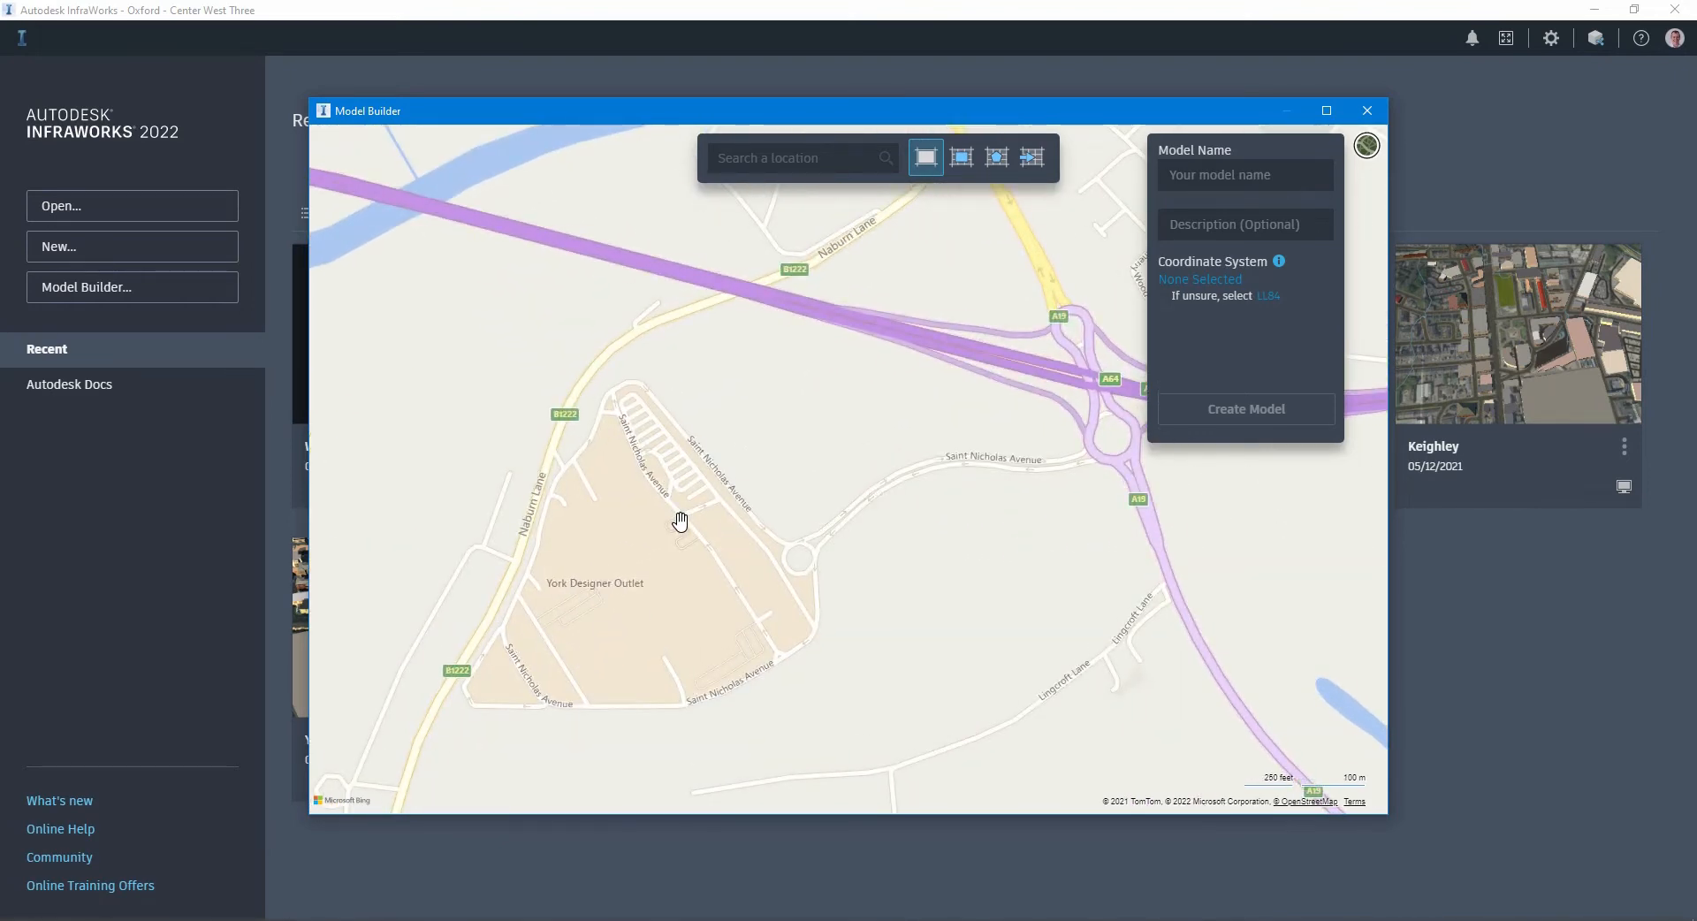
pyautogui.moveTo(680, 521); pyautogui.dragTo(640, 493)
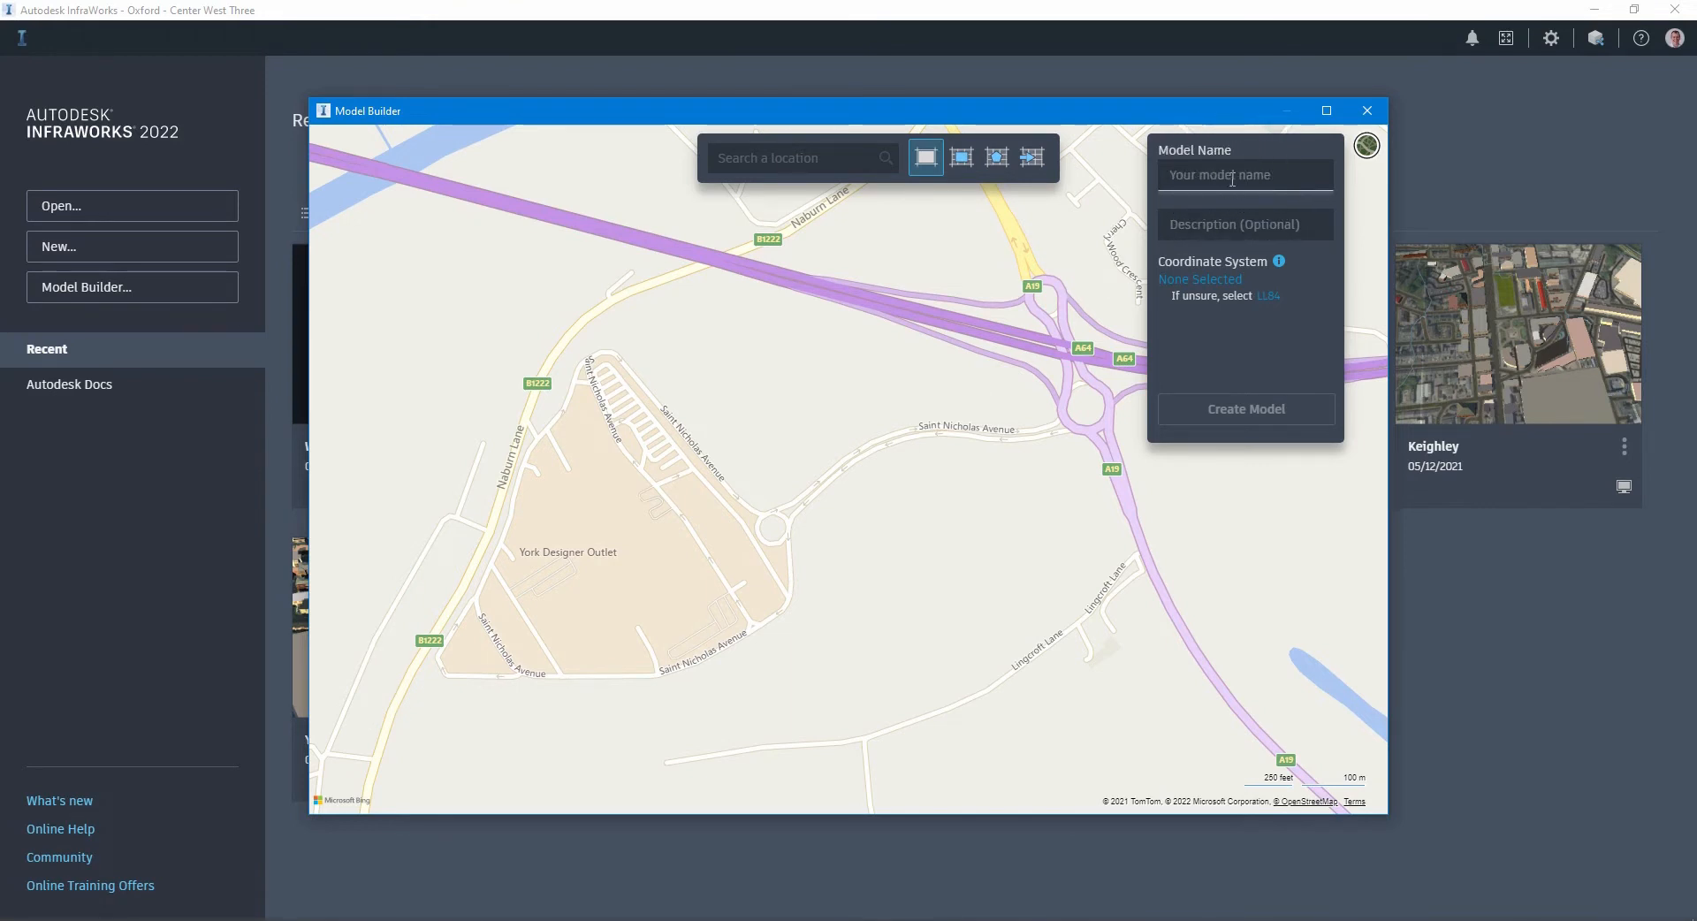
# Step: Check the description and coordinate system settings in Model Builder and close it without creating the model
pyautogui.click(1253, 232)
pyautogui.click(1222, 281)
pyautogui.click(1373, 118)
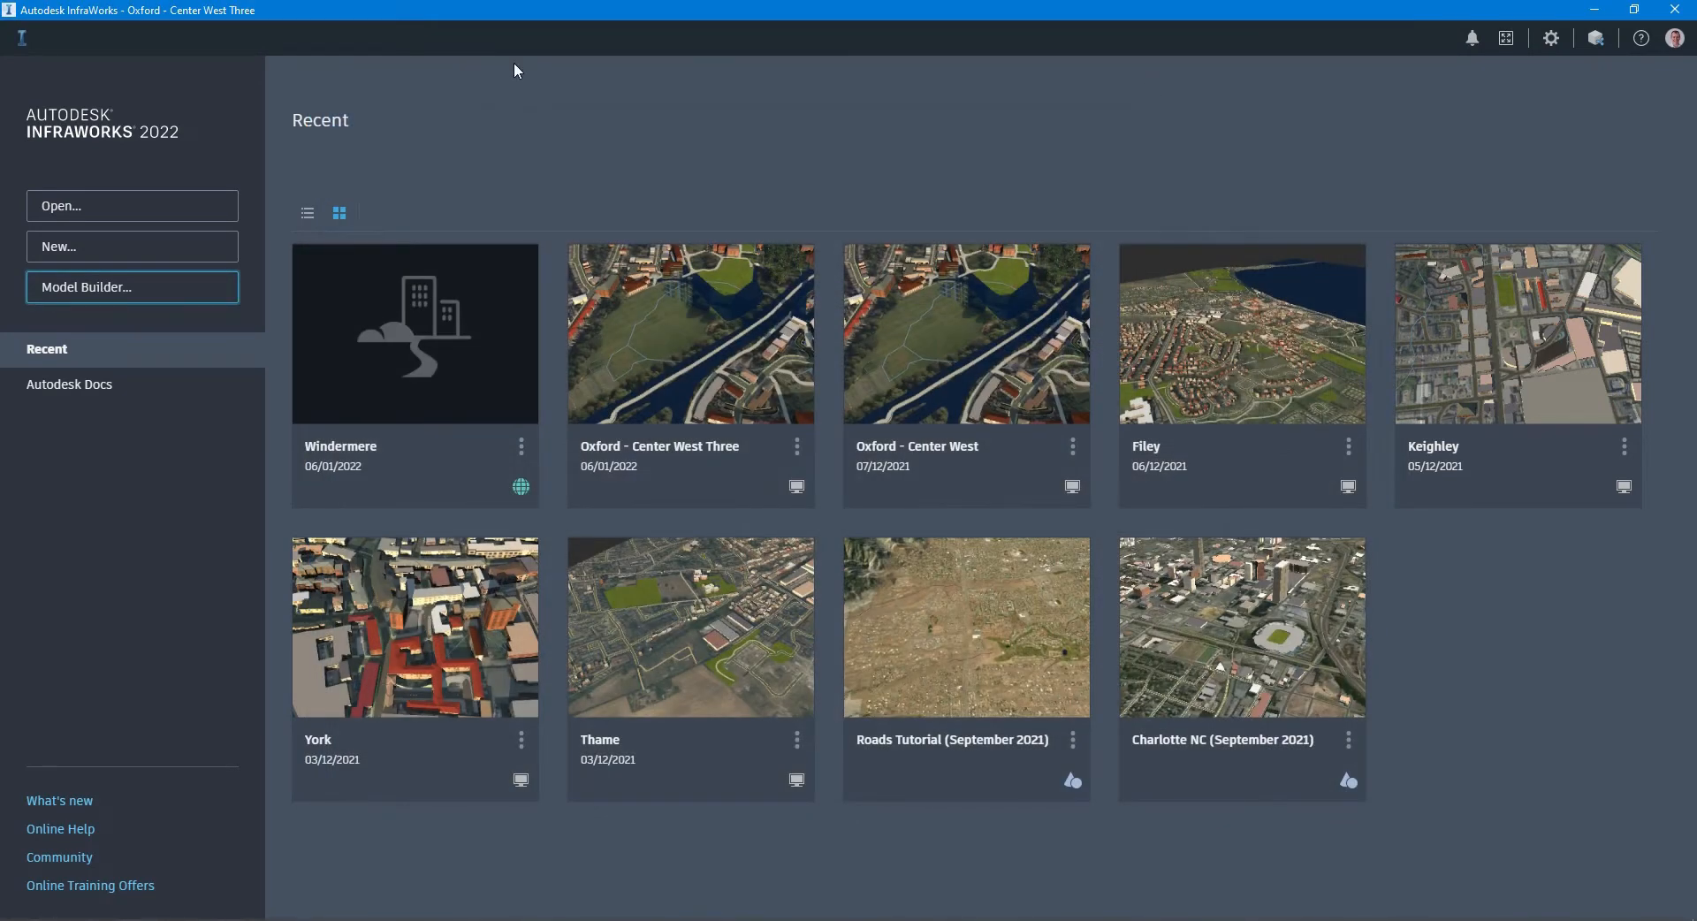
# Step: Open the recent Windermere model to view its storage location options, and cancel without storing it
pyautogui.click(421, 304)
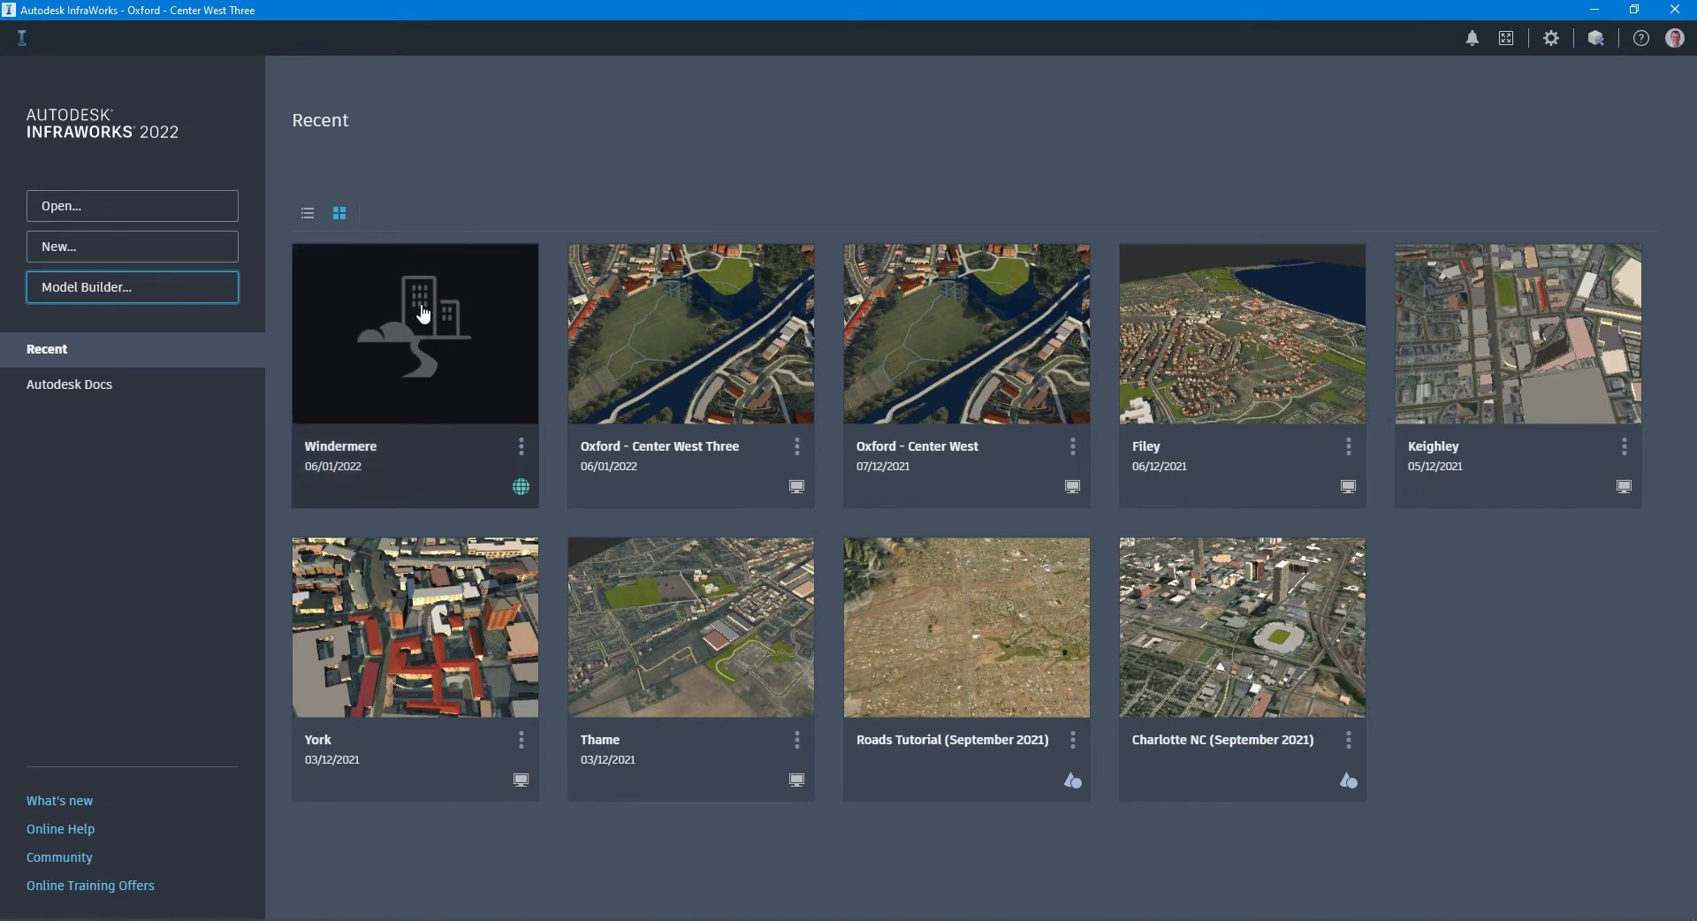
pyautogui.click(423, 311)
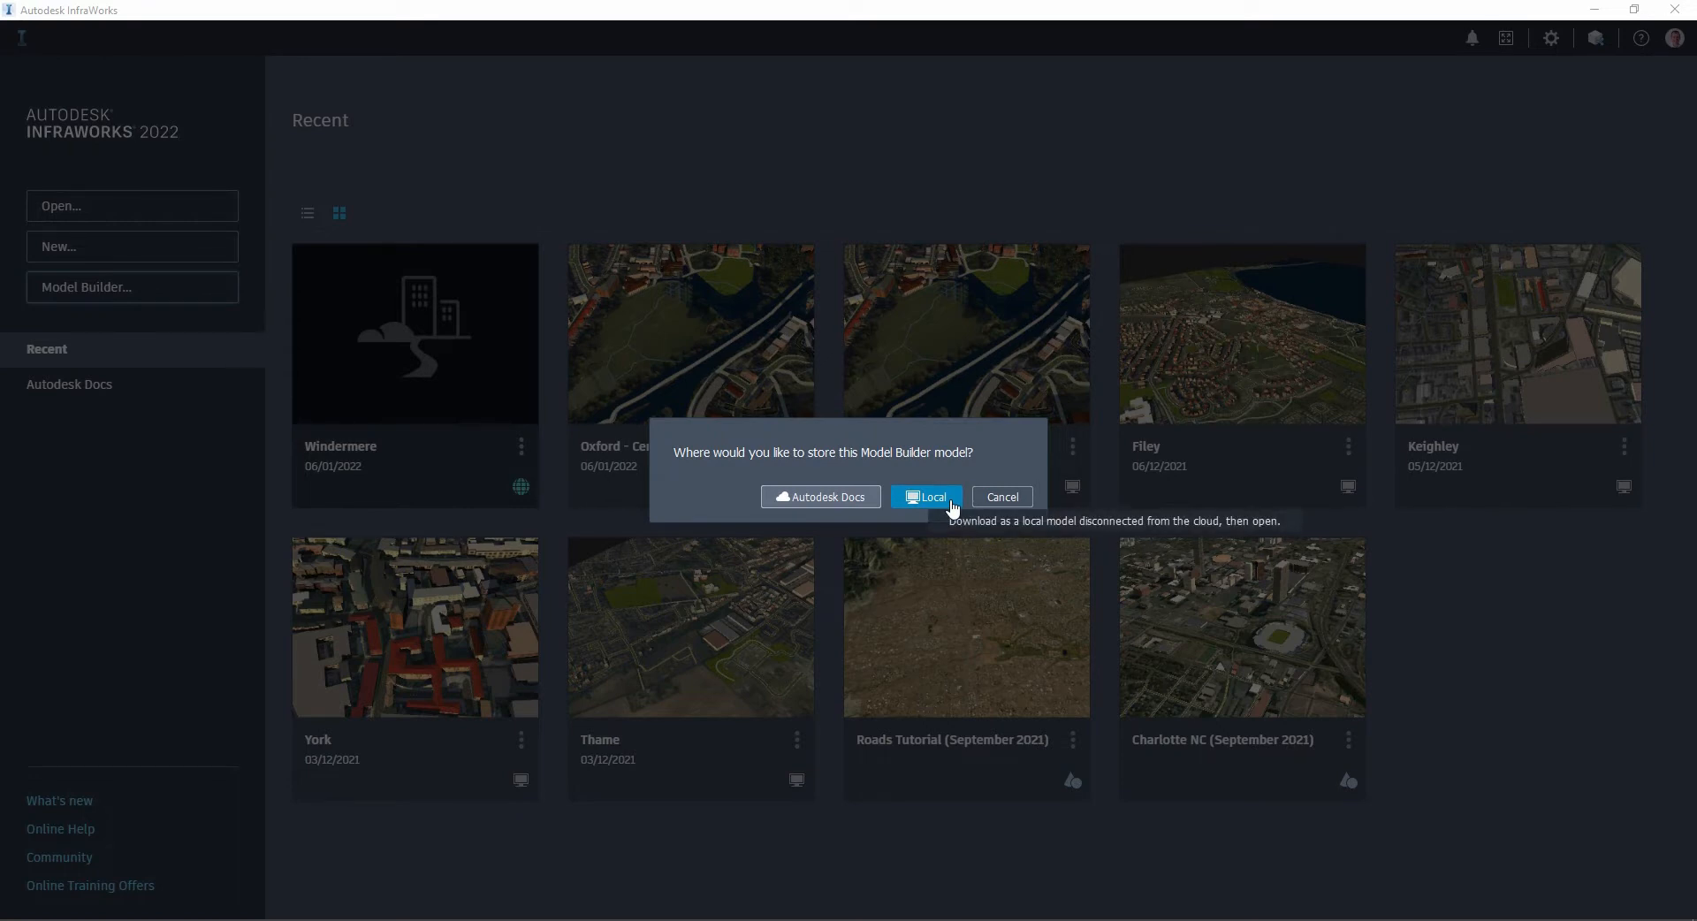
pyautogui.click(1002, 497)
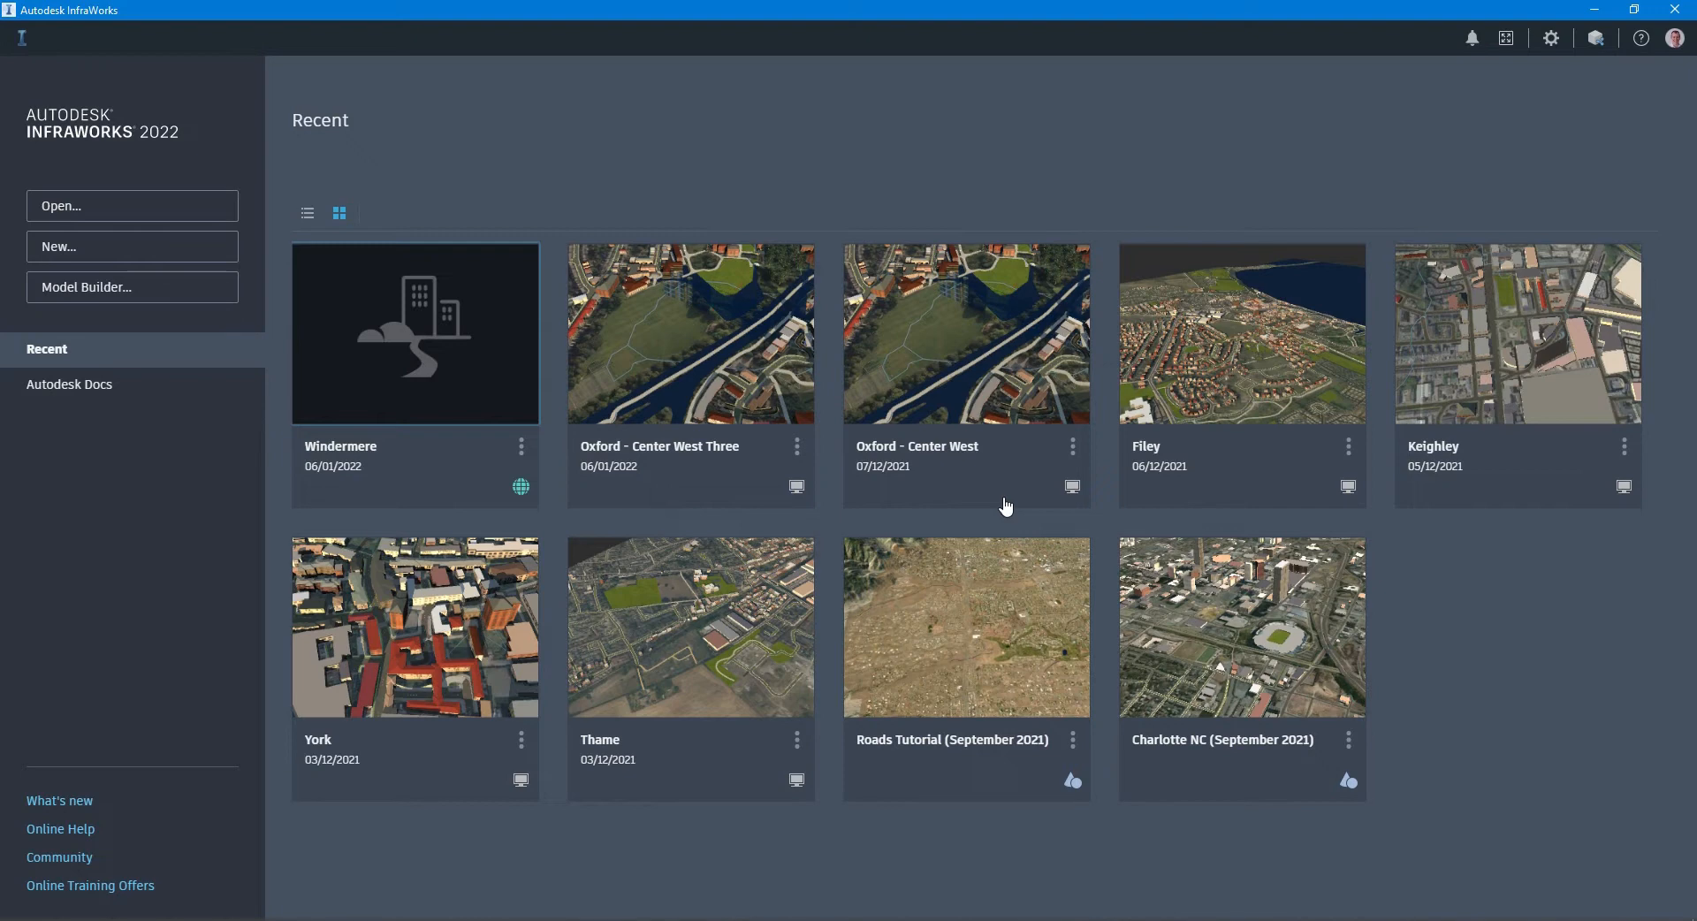
# Step: Duplicate the recent Oxford - Center West model, saving the copy in the local Autodesk InfraWorks Models folder
pyautogui.click(959, 454)
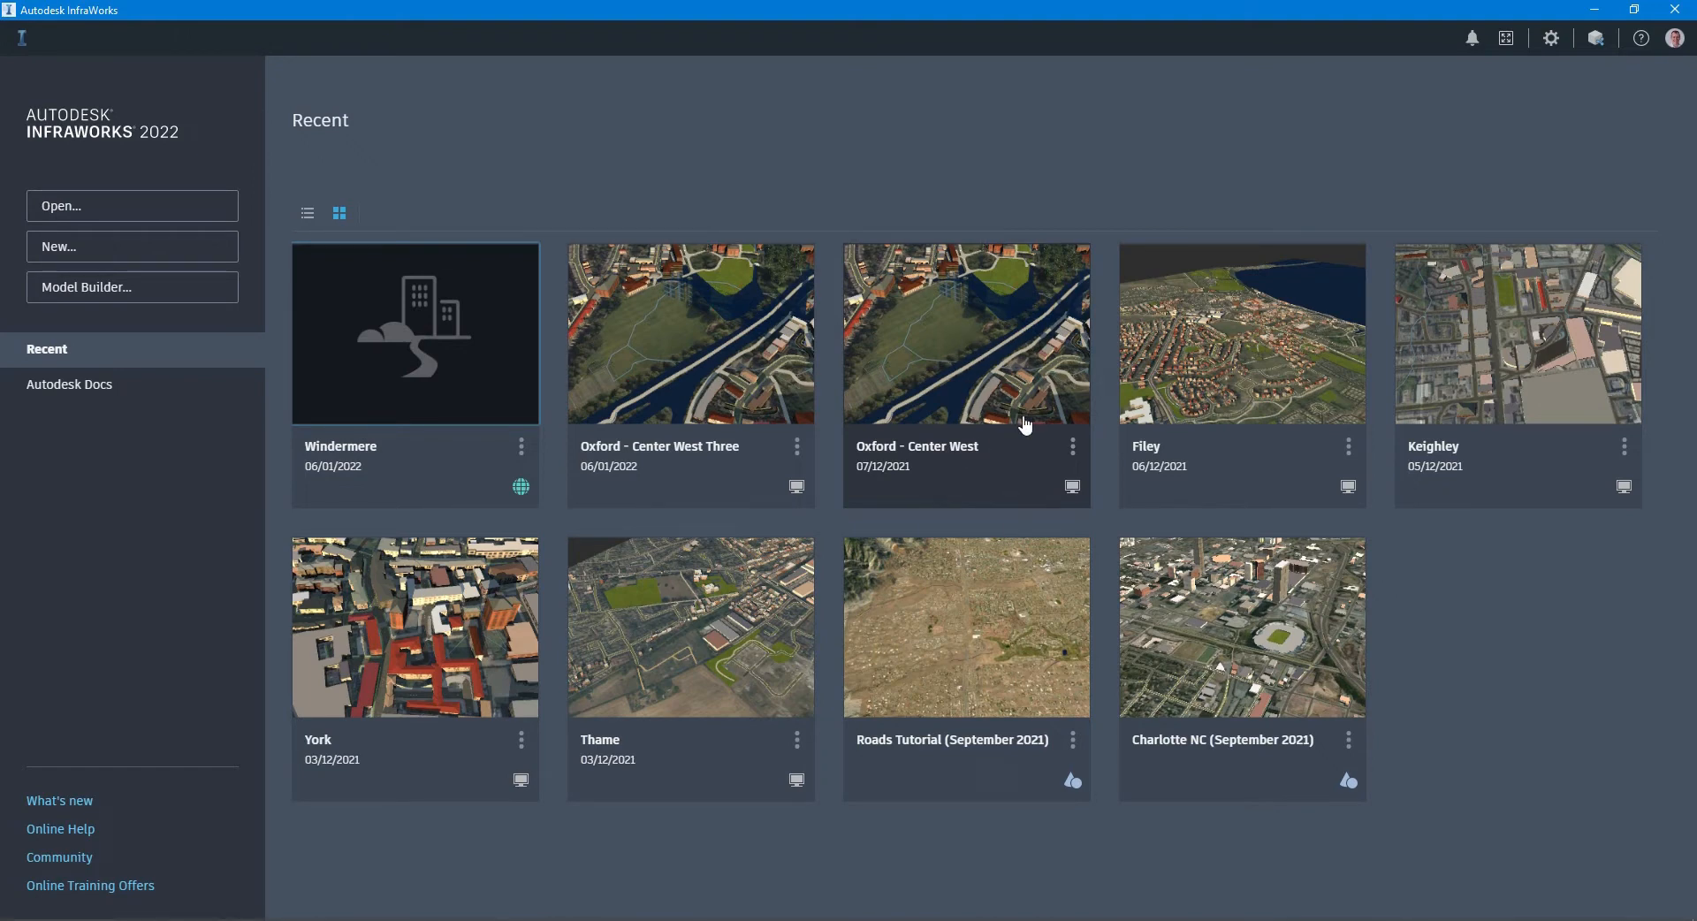
pyautogui.click(1072, 447)
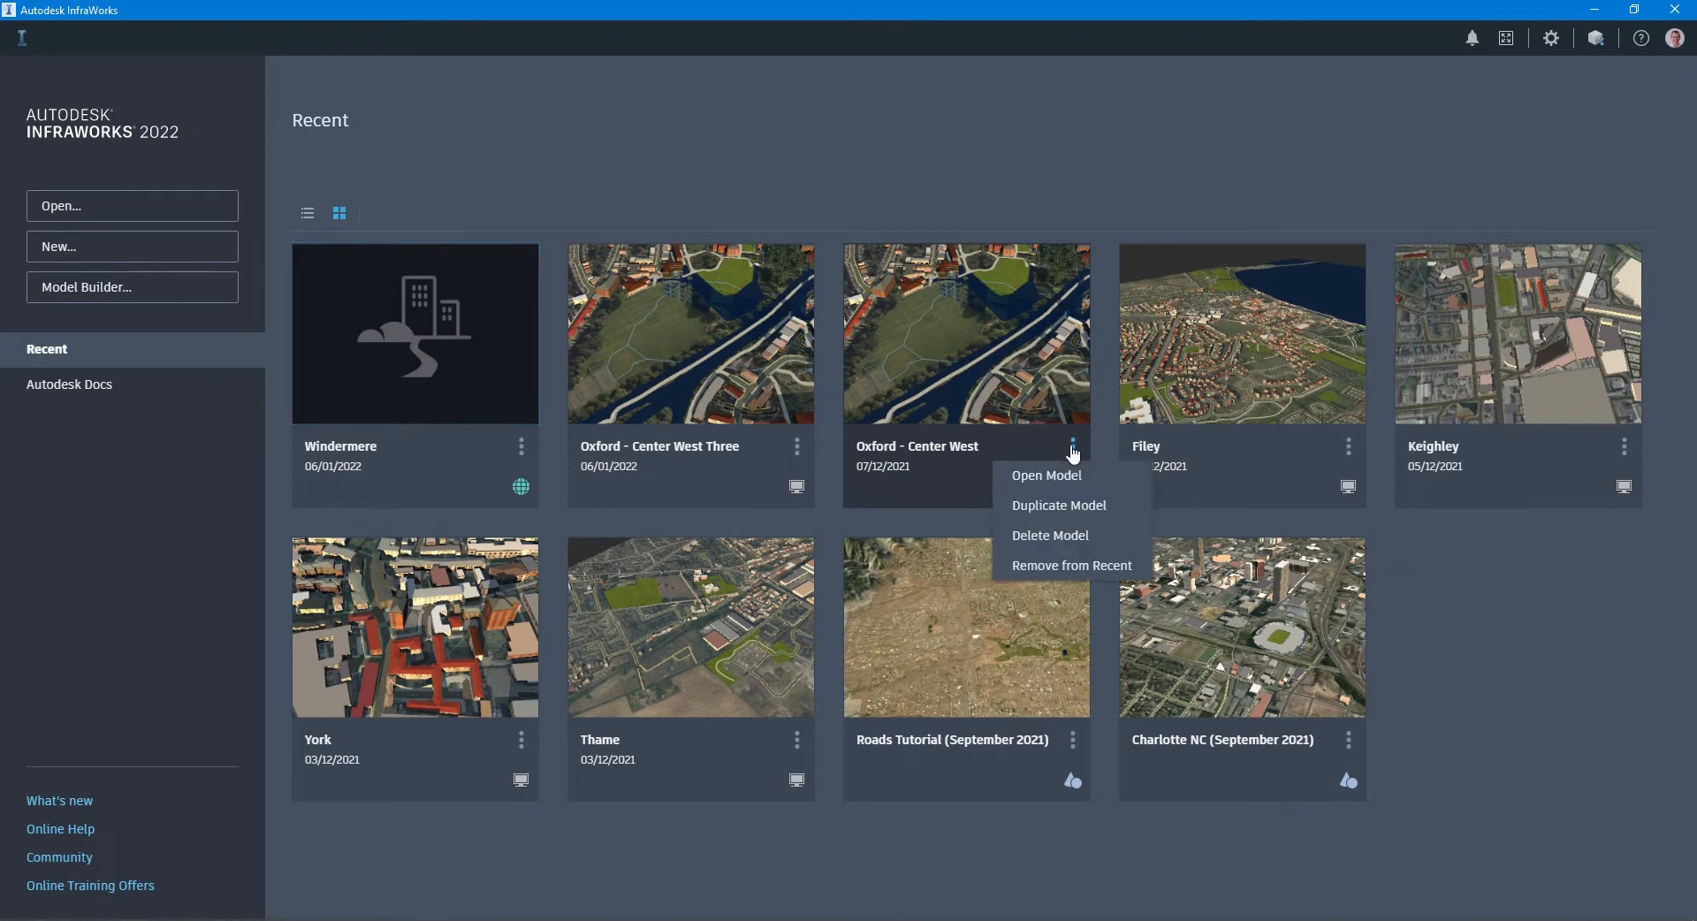
pyautogui.click(1080, 505)
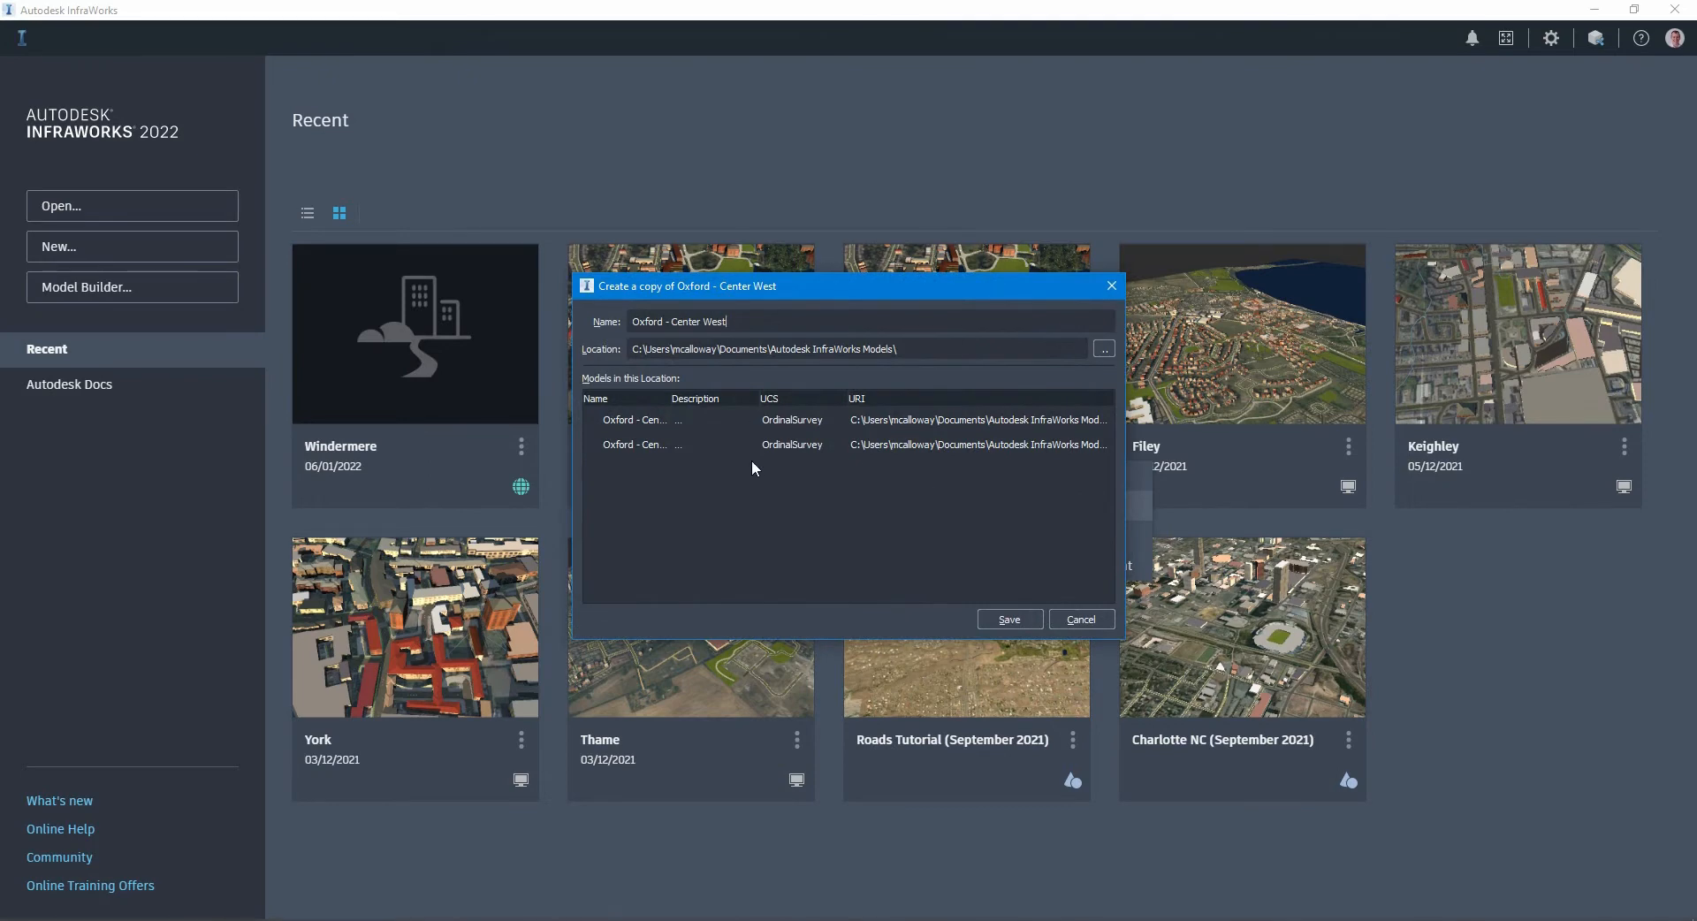
pyautogui.click(780, 327)
pyautogui.click(1012, 625)
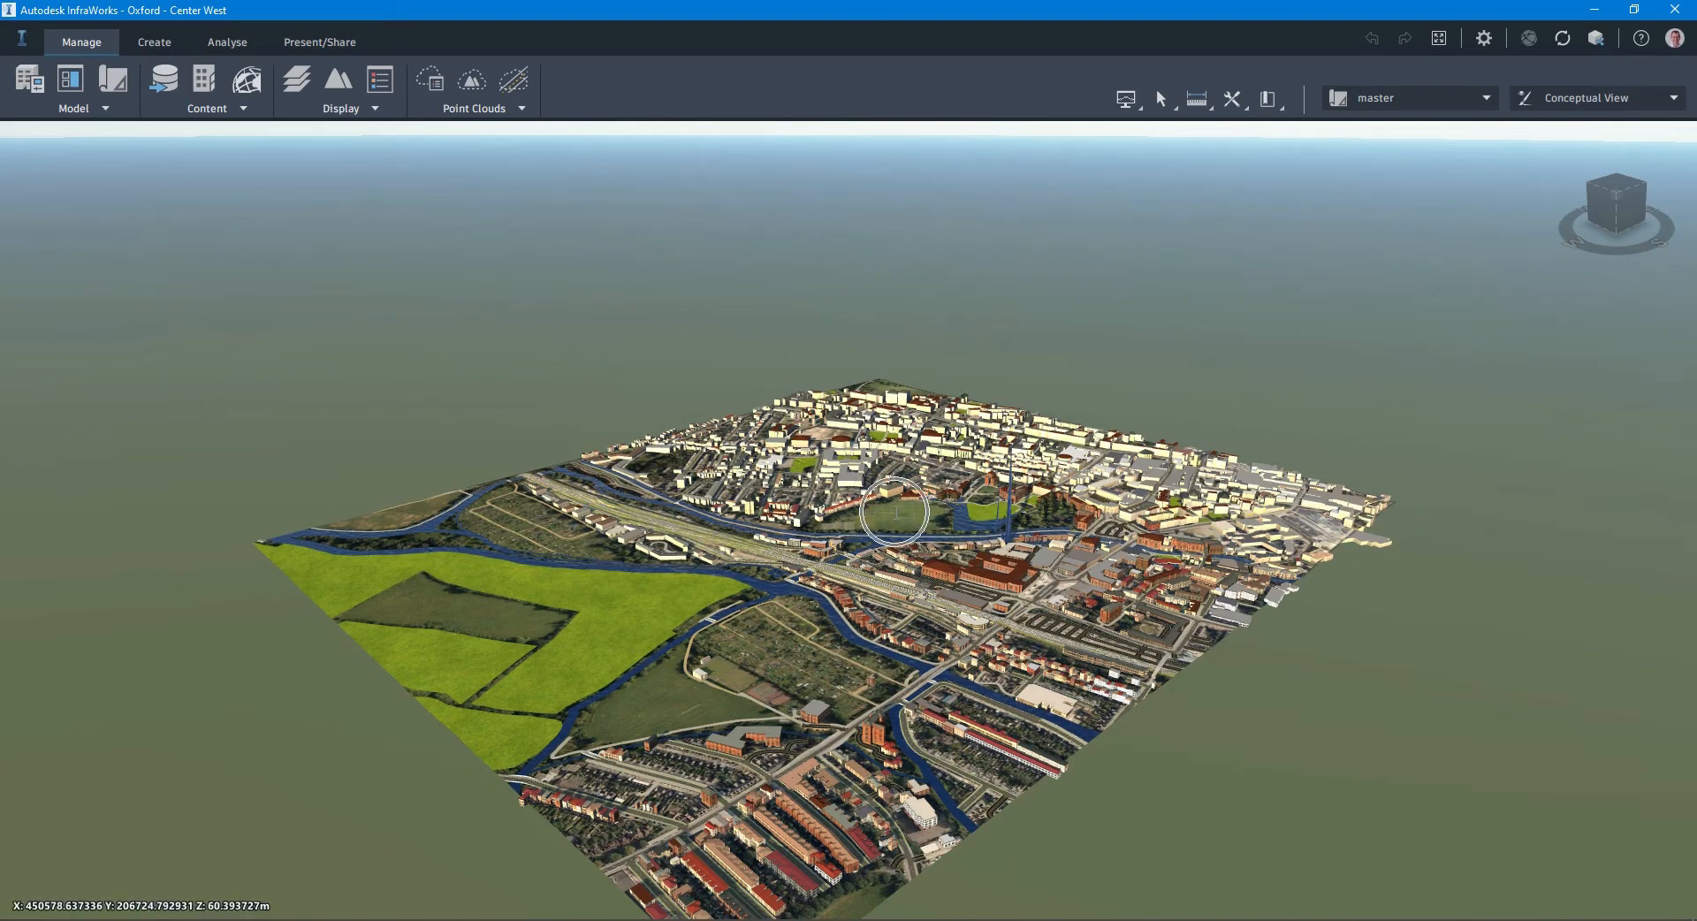
# Step: Open the Facade/Metal & Glass catalogue in the Style Palette for restyling the long red-roofed building beside the playing field
pyautogui.moveTo(896, 512); pyautogui.dragTo(897, 555)
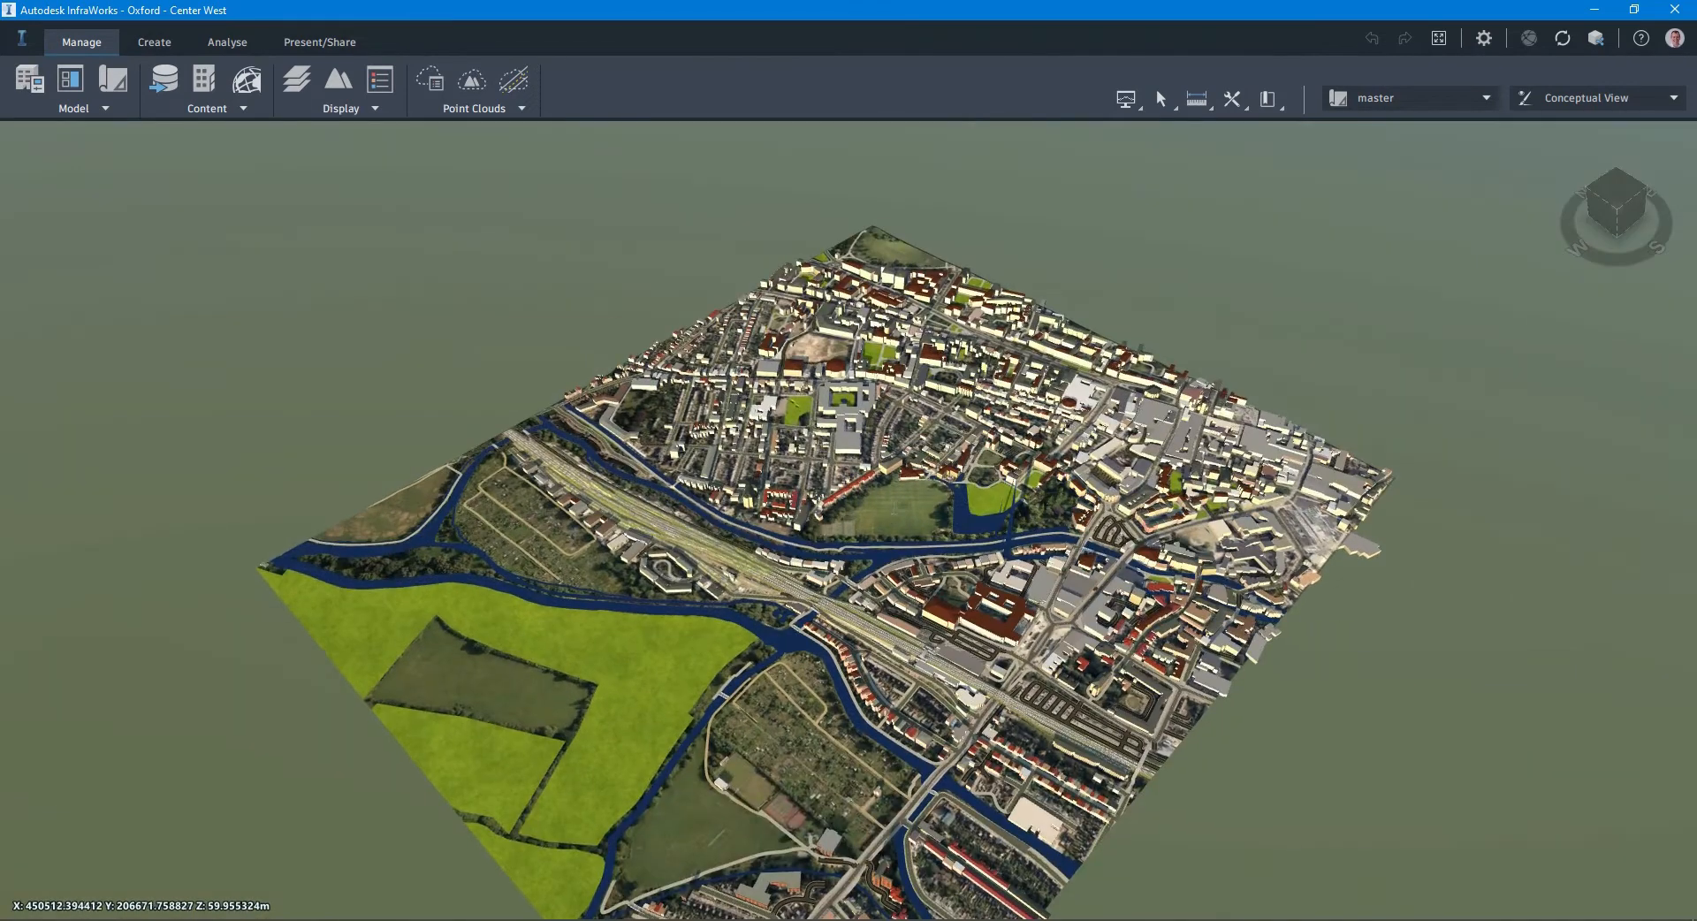
pyautogui.scroll(5, 847, 483)
pyautogui.scroll(5, 847, 483)
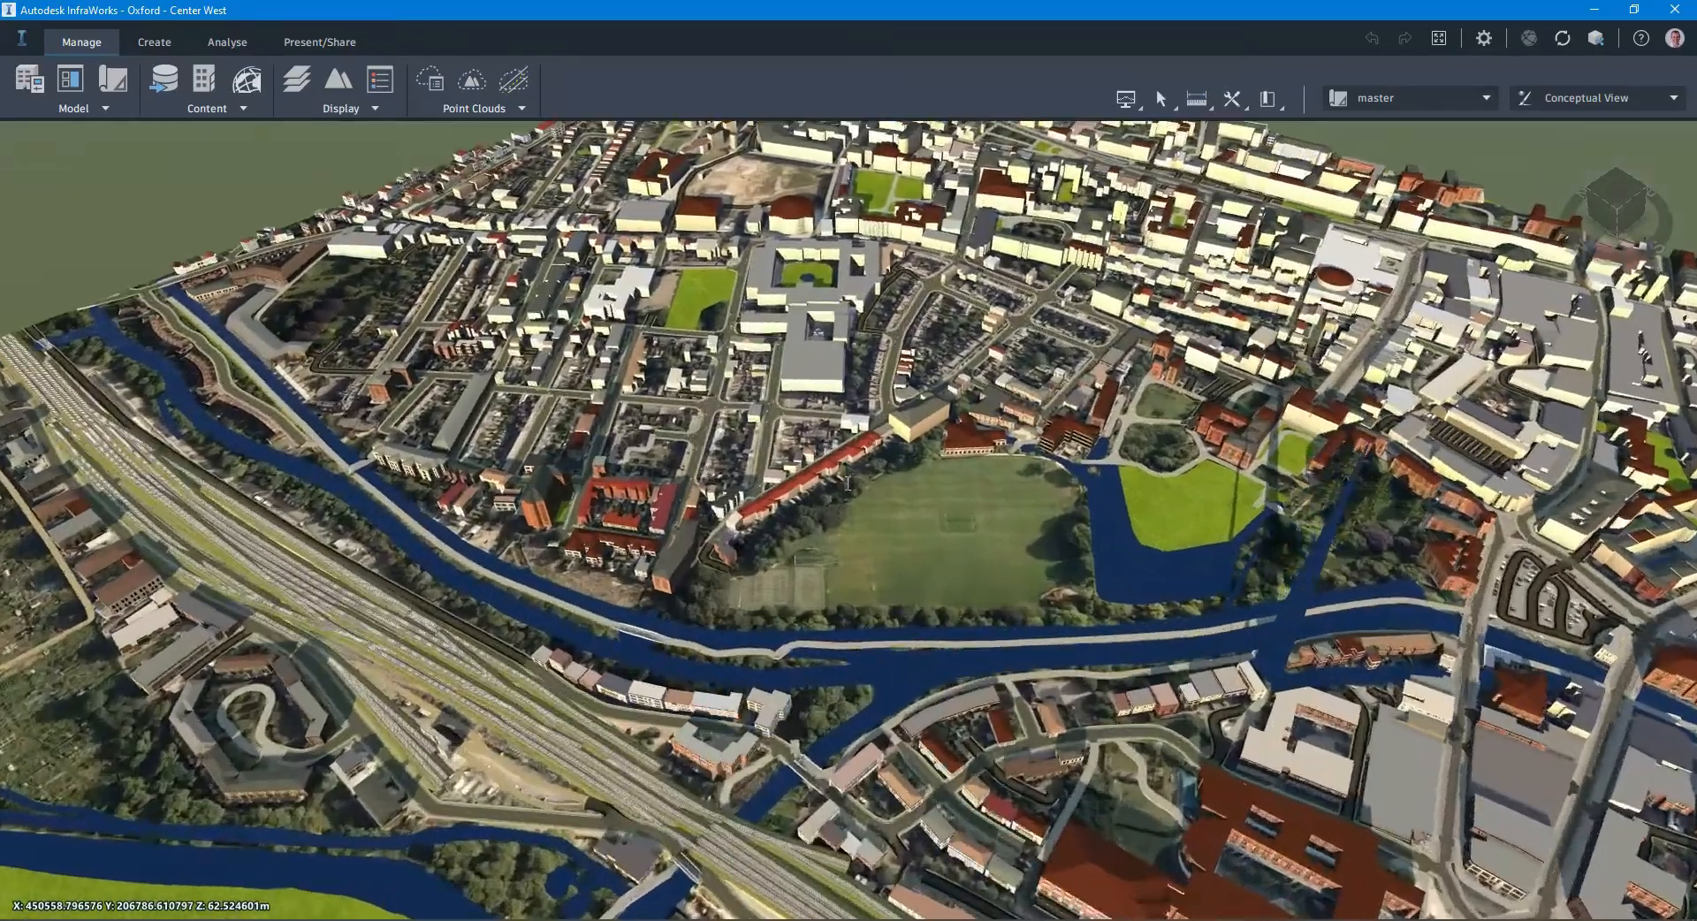
pyautogui.scroll(4, 847, 485)
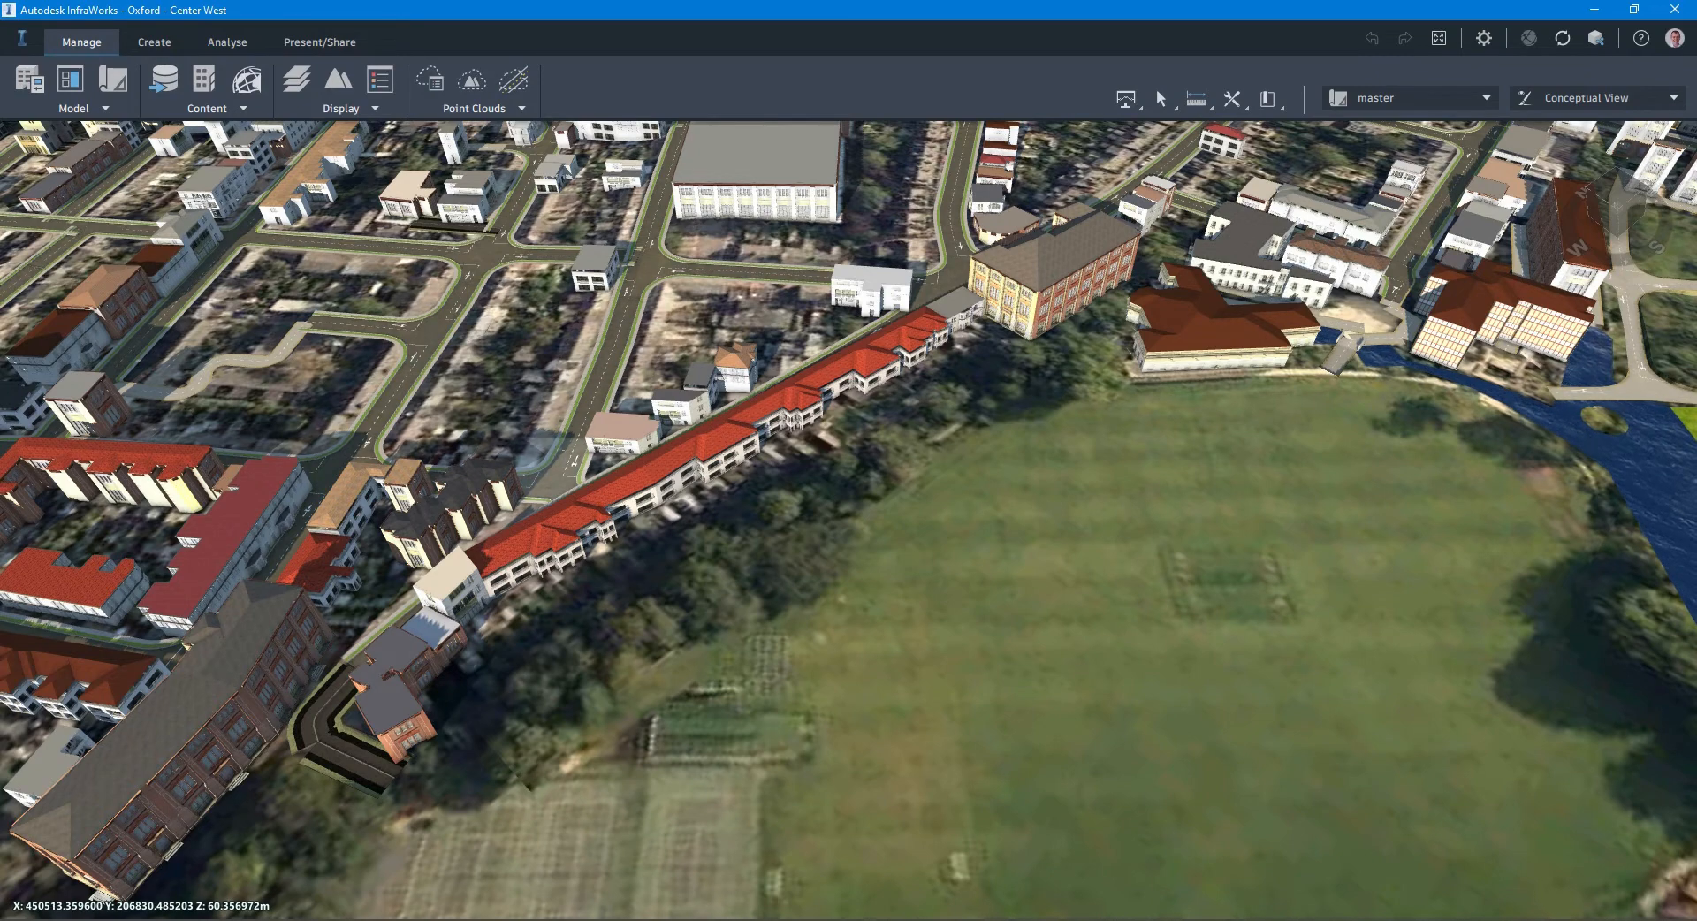
pyautogui.scroll(5, 654, 530)
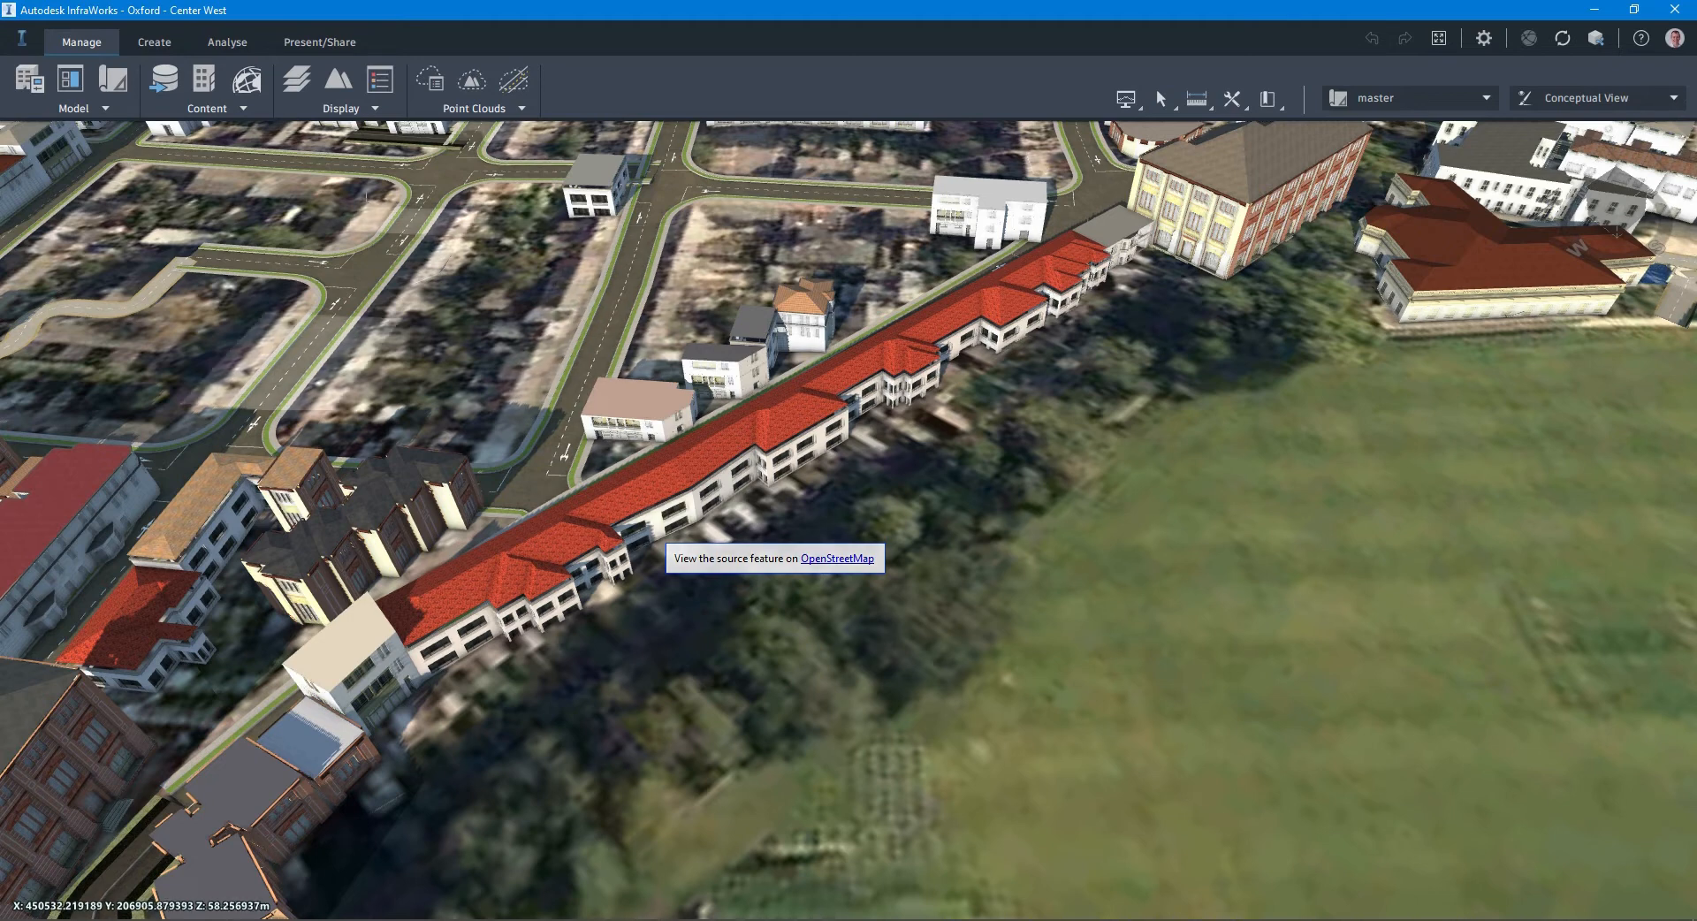
pyautogui.click(224, 115)
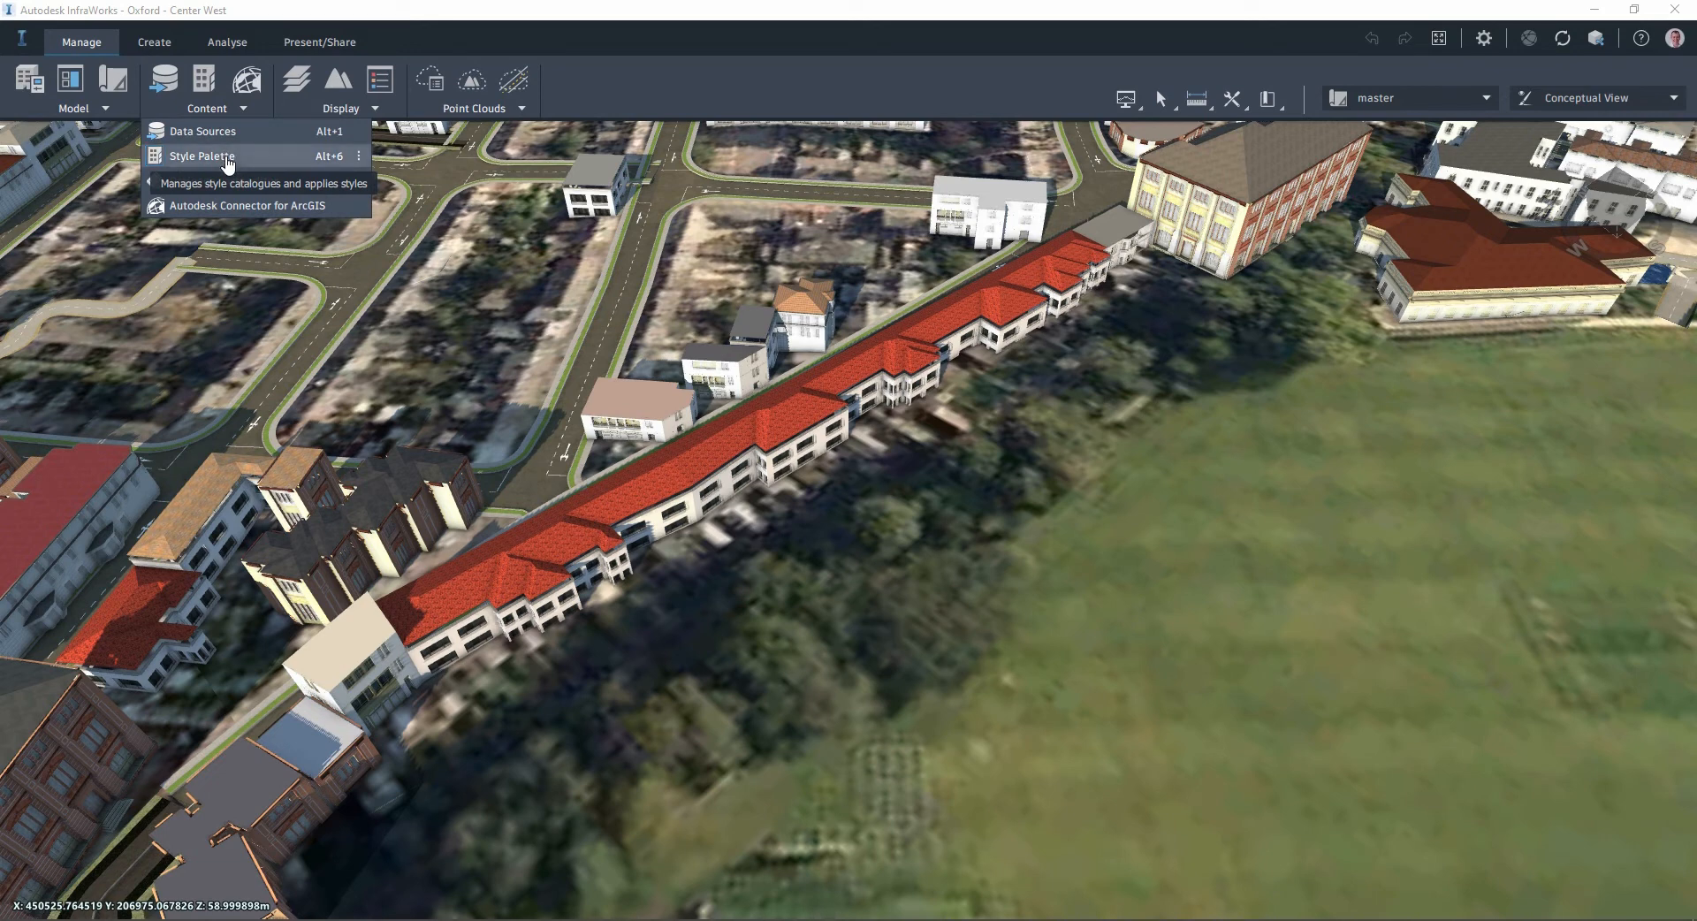
pyautogui.click(224, 157)
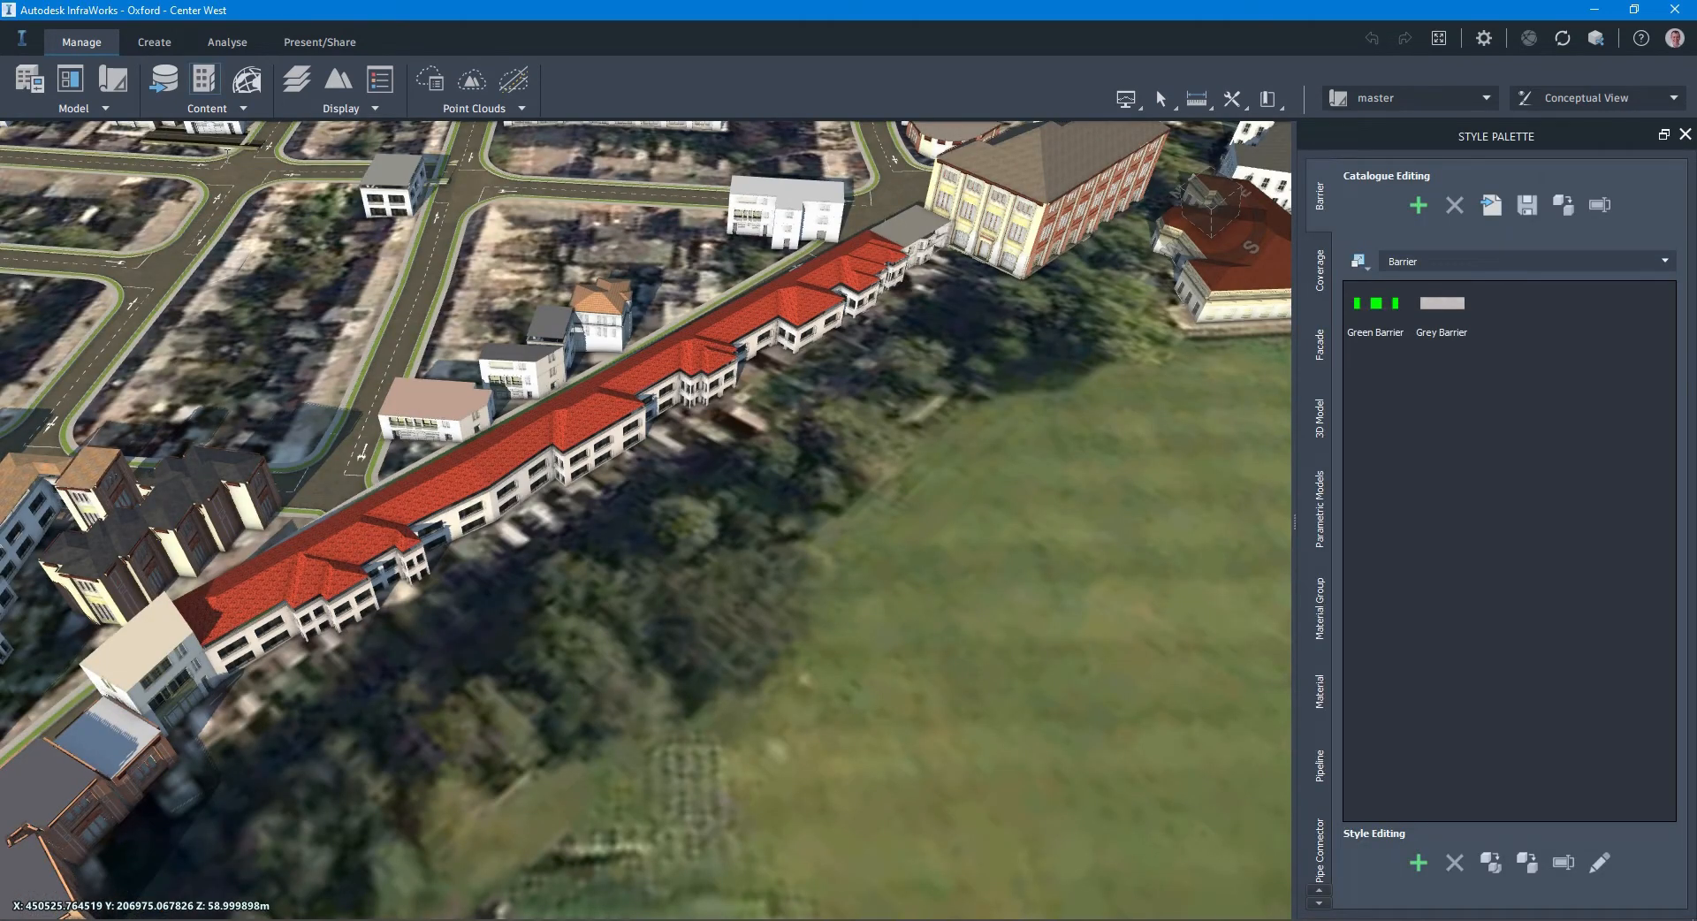
pyautogui.click(1321, 358)
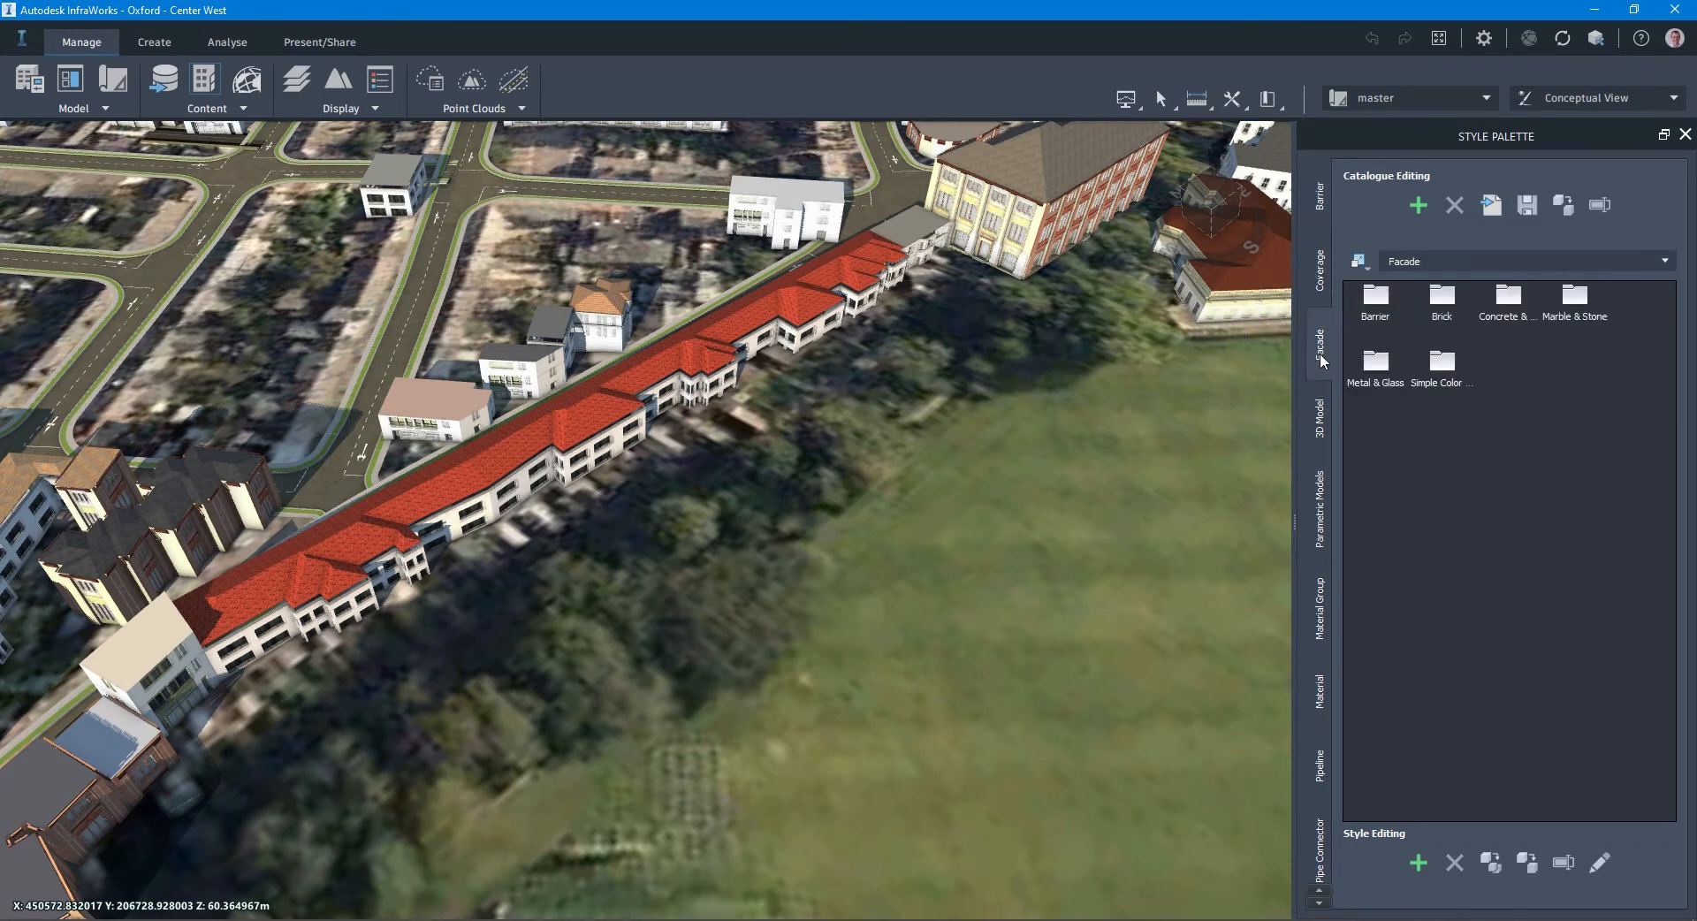
pyautogui.doubleClick(1384, 370)
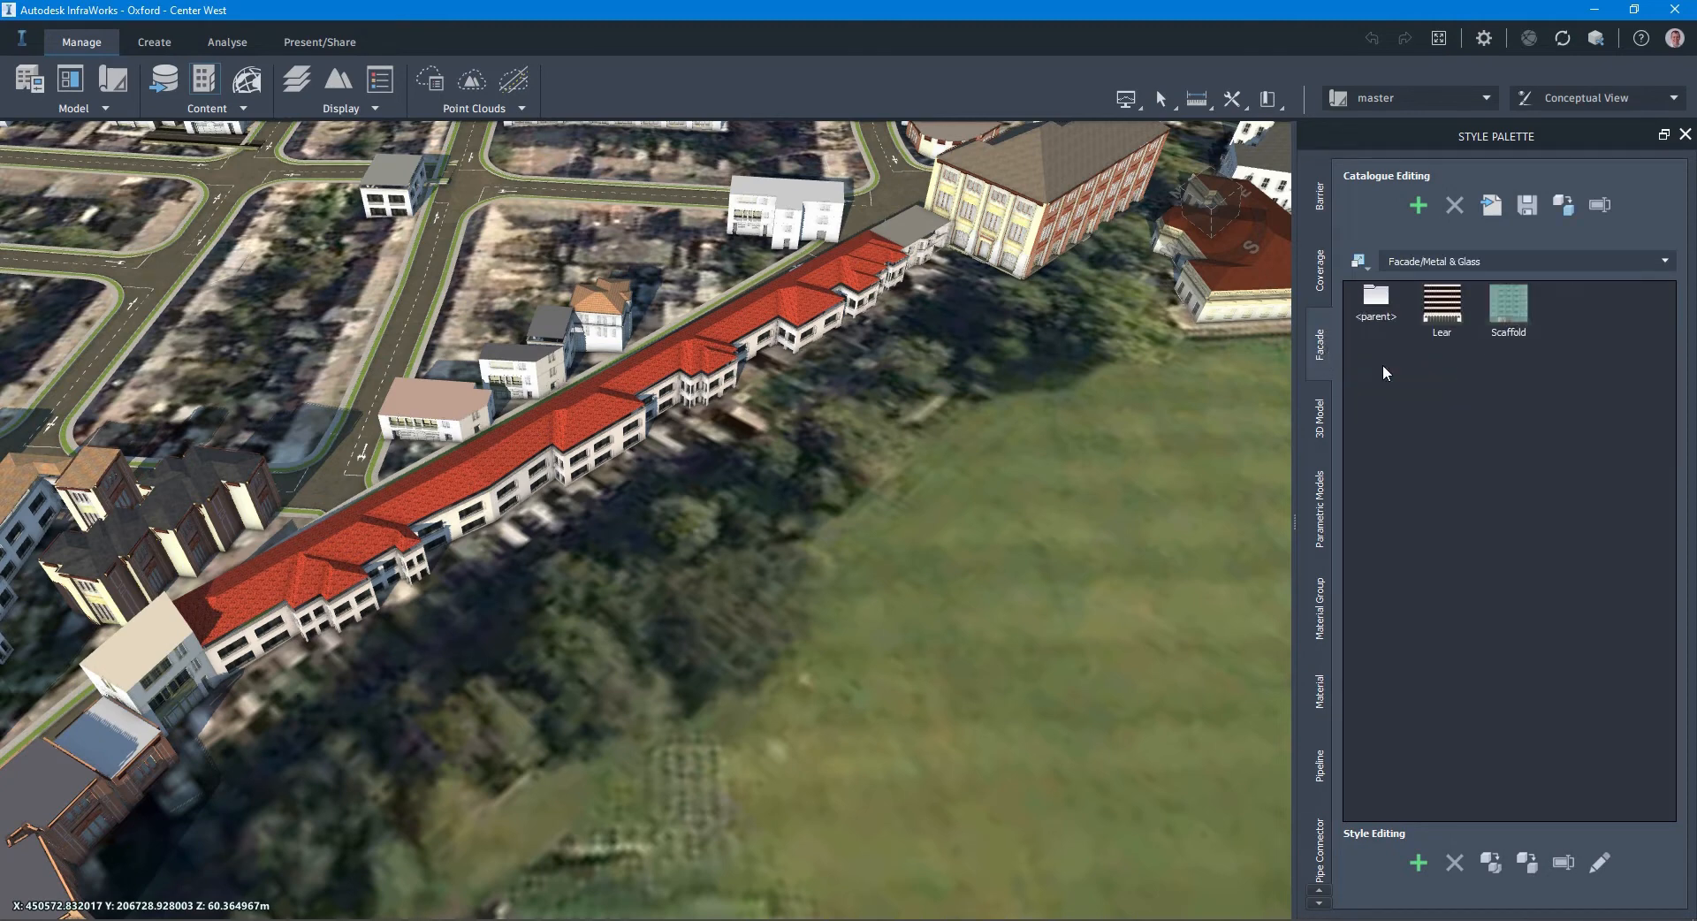
# Step: Apply the Lear facade style to one wall section and to the whole of the long red-roofed building beside the playing field
pyautogui.click(1450, 301)
pyautogui.moveTo(1454, 317); pyautogui.dragTo(588, 461)
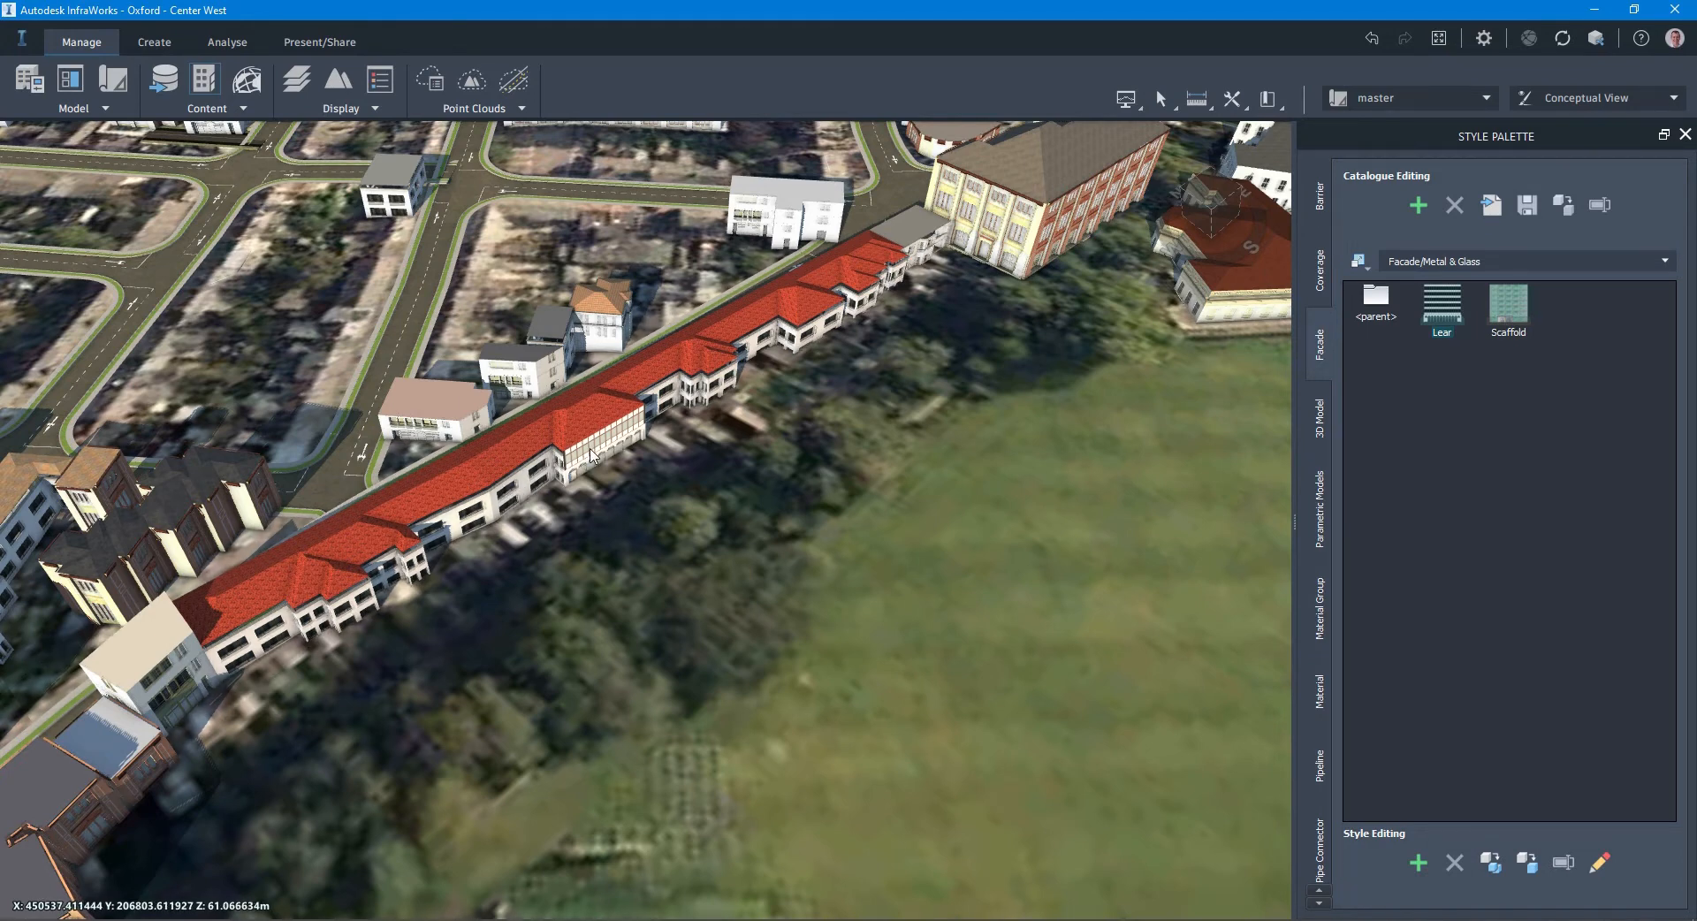
pyautogui.moveTo(590, 454)
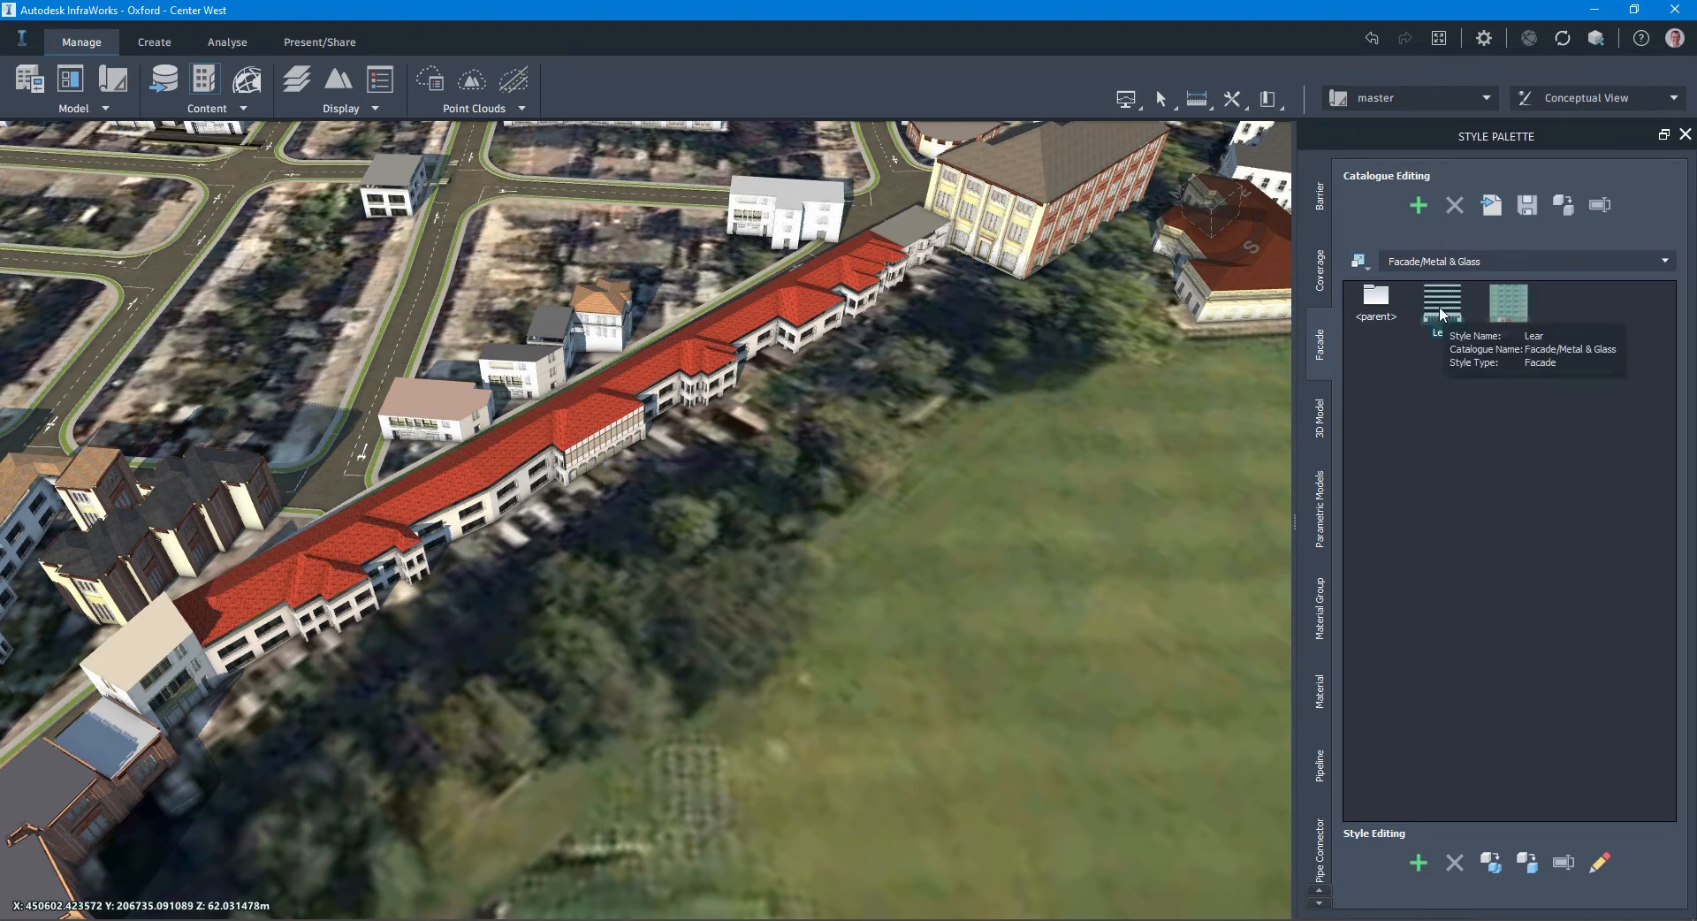
pyautogui.moveTo(1441, 311); pyautogui.dragTo(565, 425)
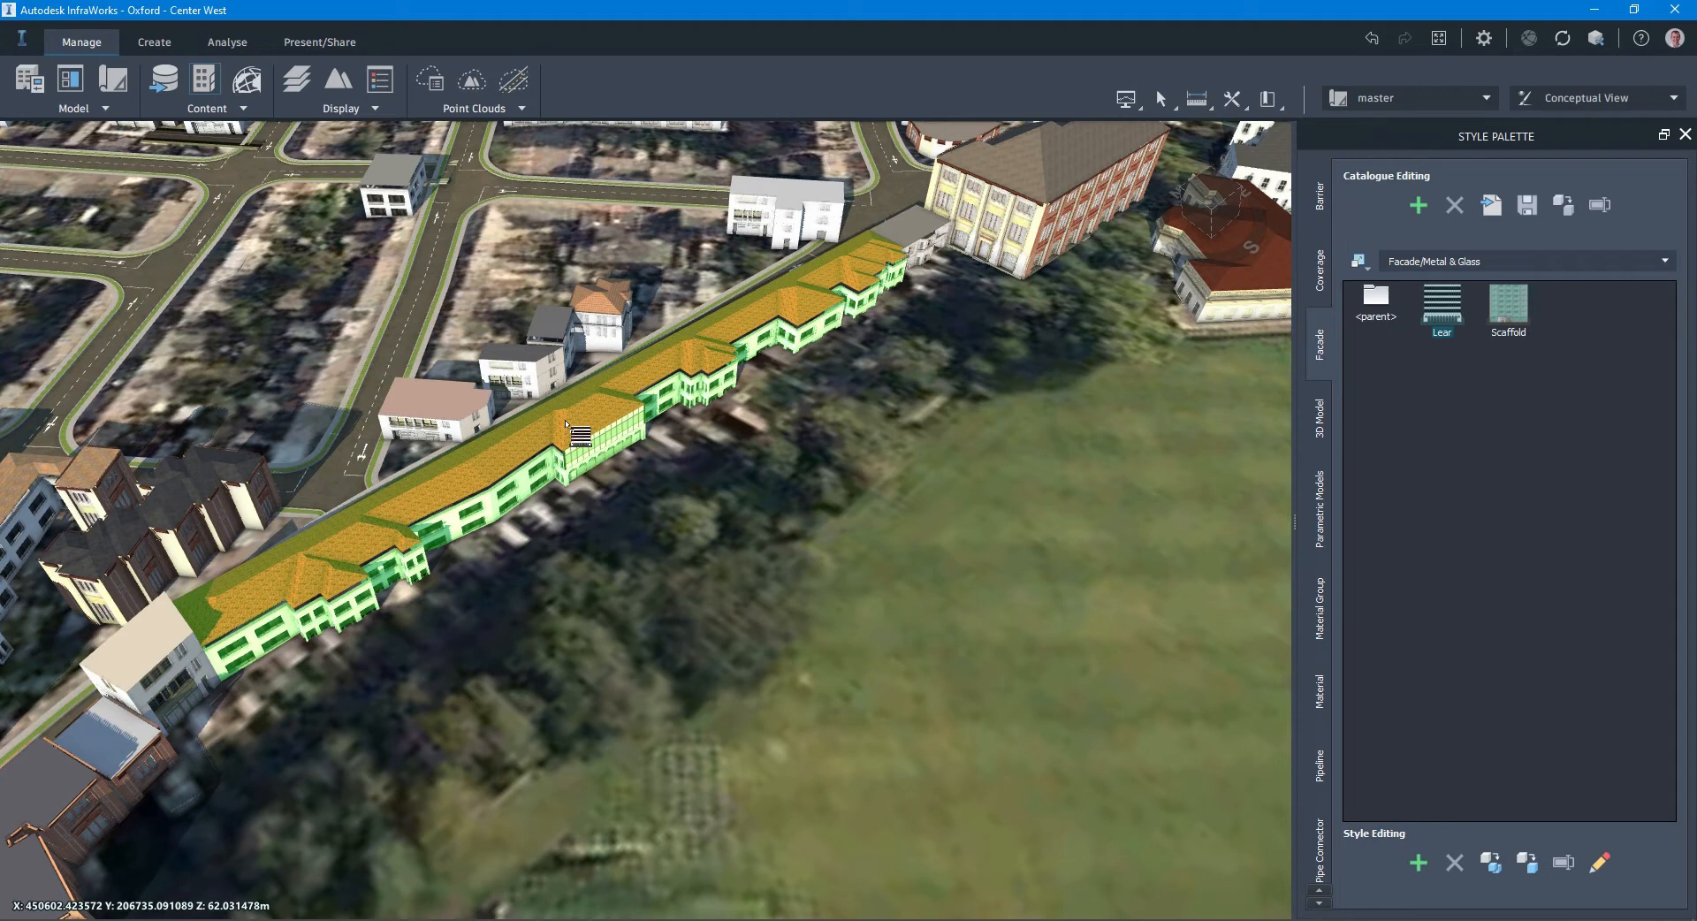
pyautogui.moveTo(566, 424); pyautogui.dragTo(565, 423)
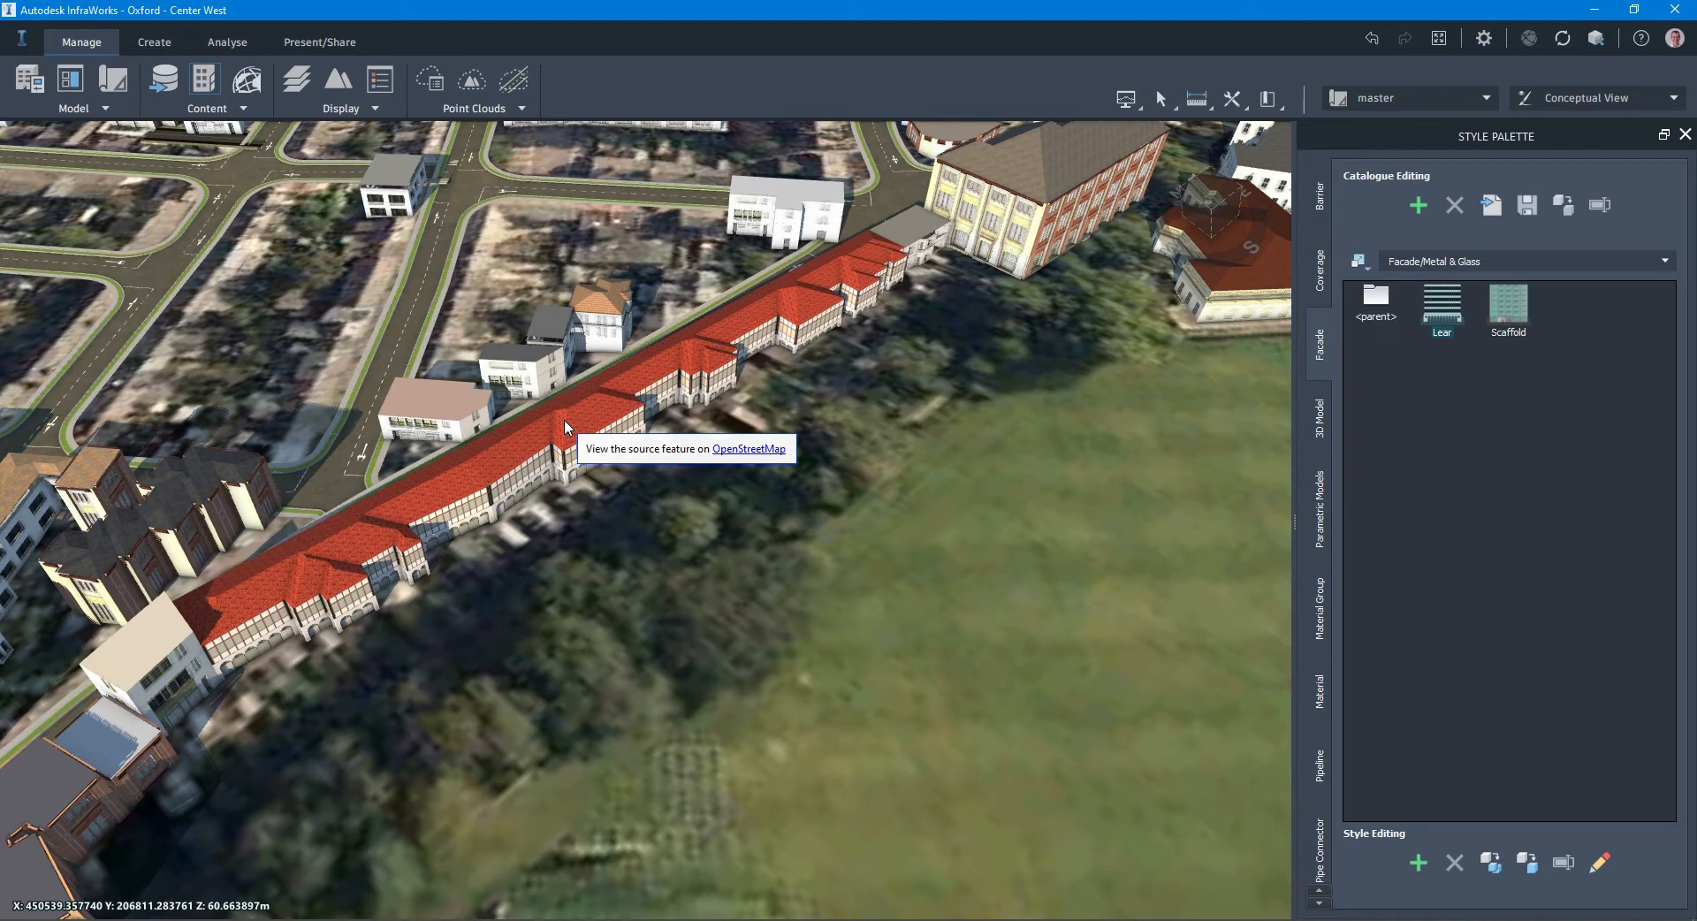
# Step: Select the long red-roofed building and raise its roof height to about 19.186 m
pyautogui.click(566, 428)
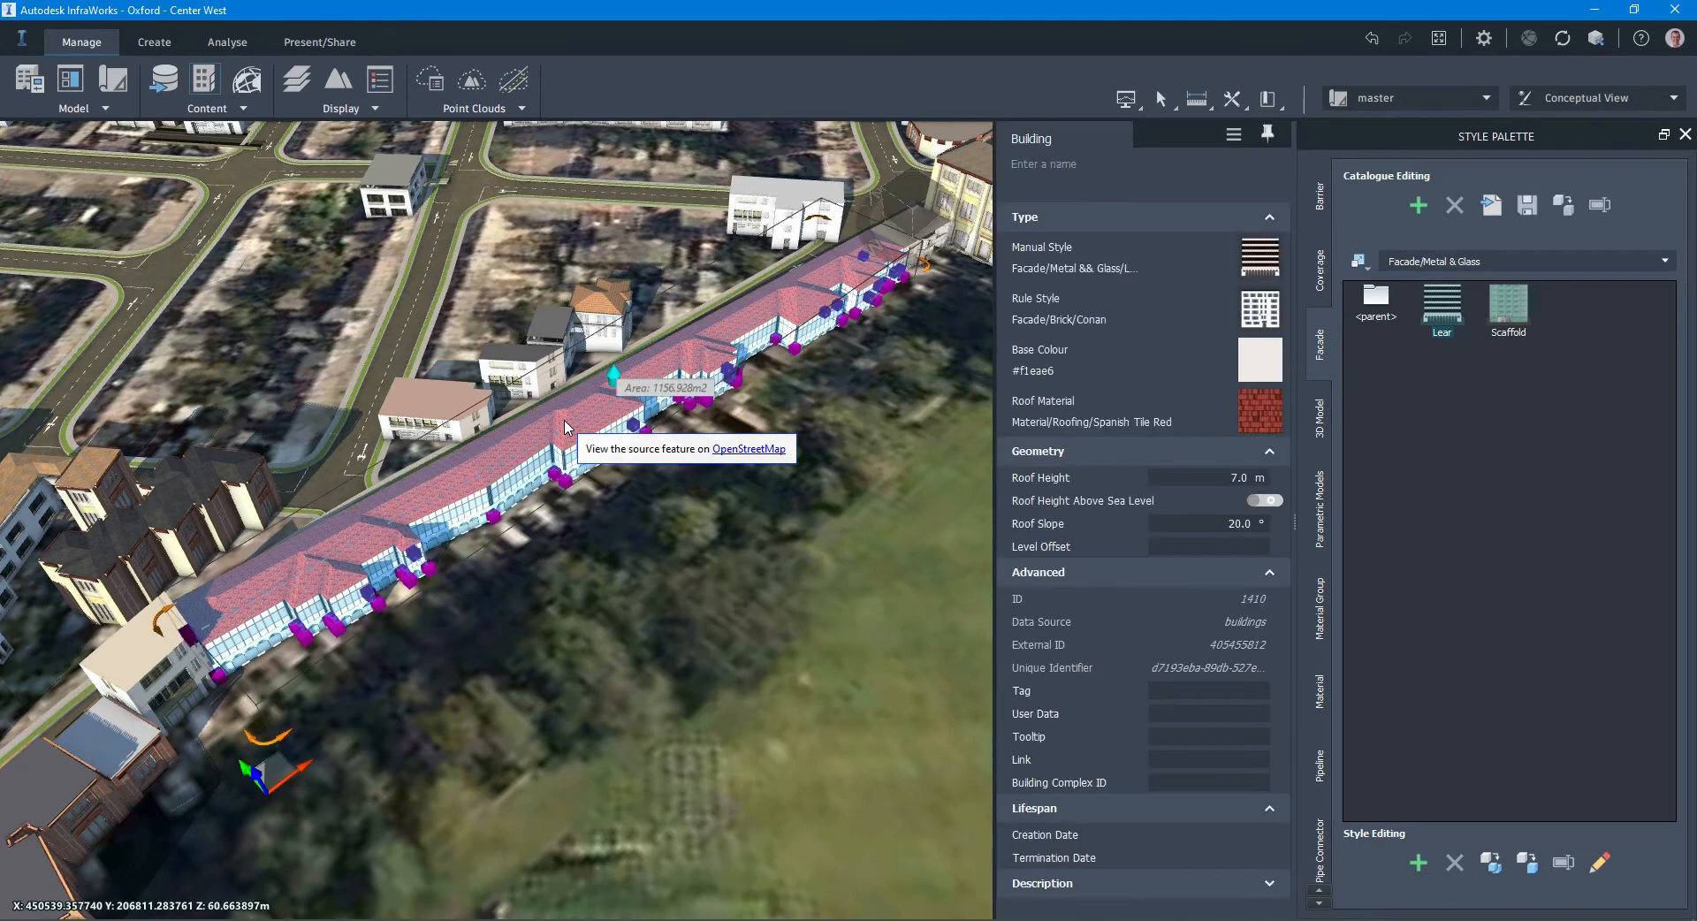
pyautogui.click(613, 374)
pyautogui.moveTo(613, 379); pyautogui.dragTo(610, 301)
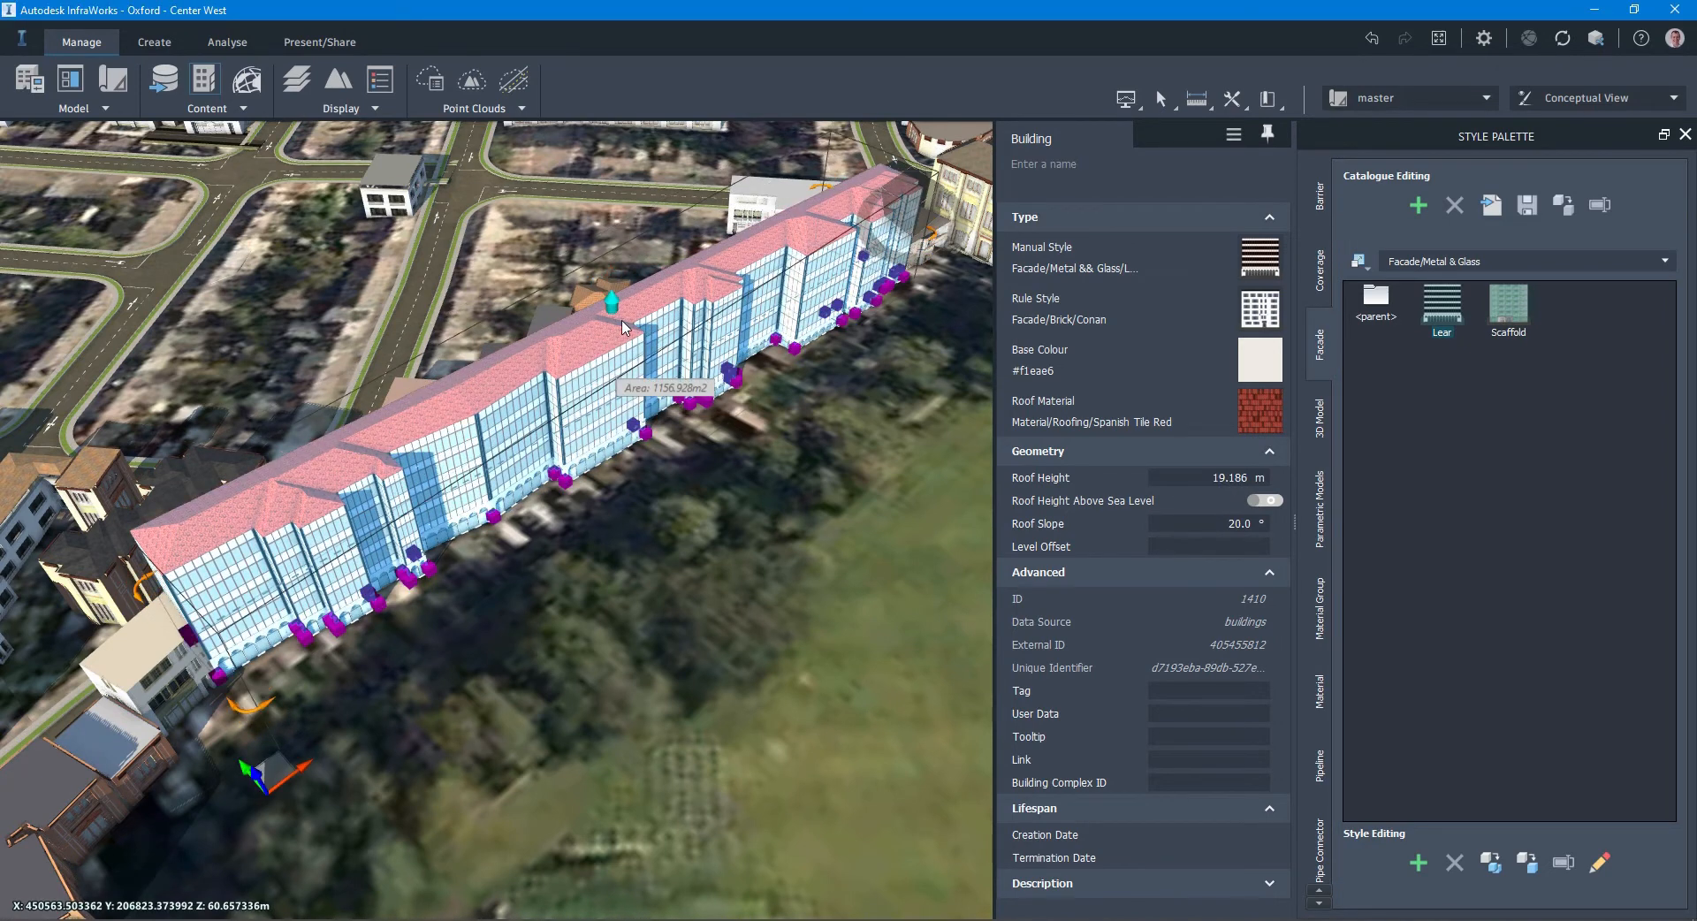
# Step: Lower the long red-roofed building's roof height to about 8.467 m and pull one footprint vertex on its tree-facing side outward
pyautogui.moveTo(614, 308); pyautogui.dragTo(616, 374)
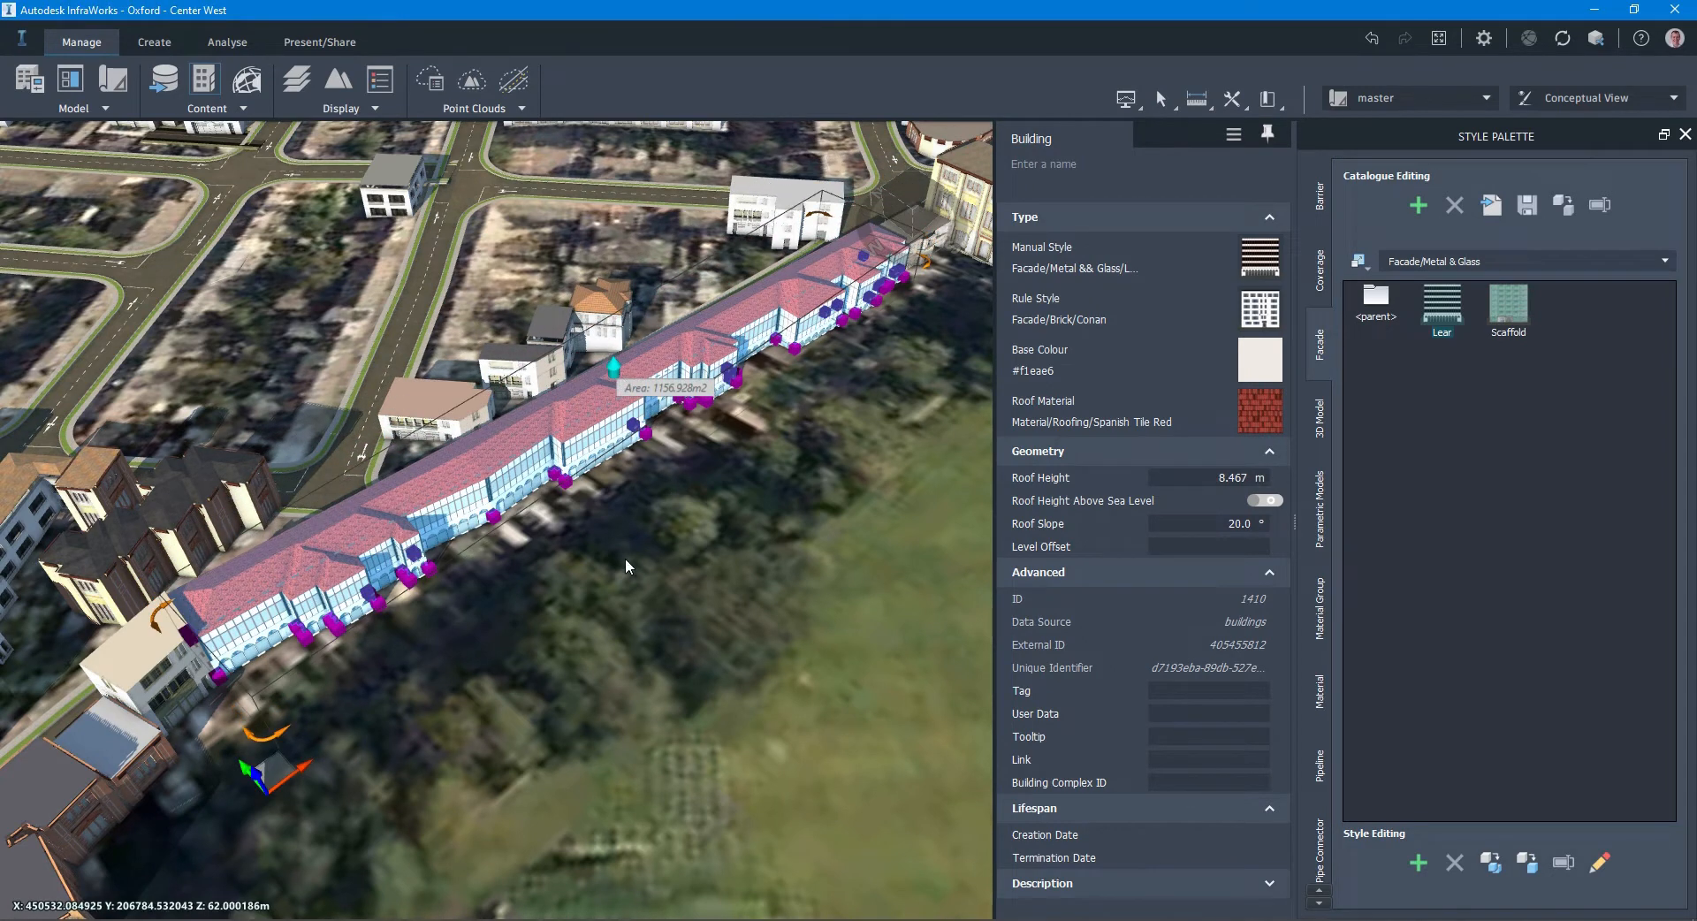
pyautogui.moveTo(493, 520); pyautogui.dragTo(505, 536)
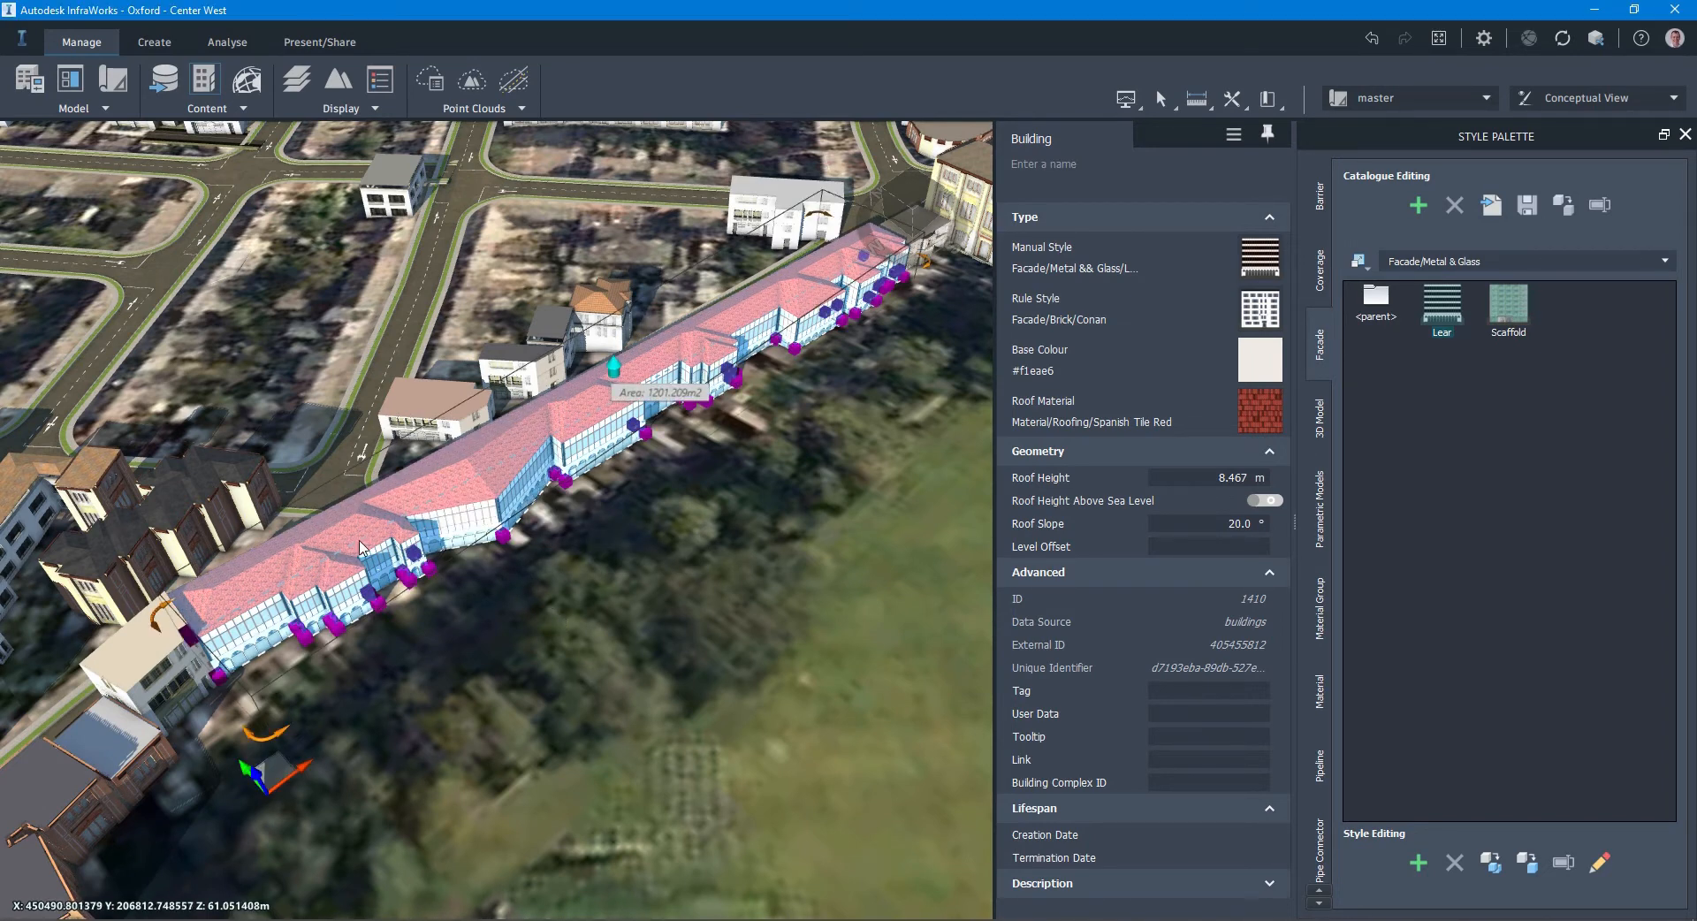
pyautogui.moveTo(610, 436)
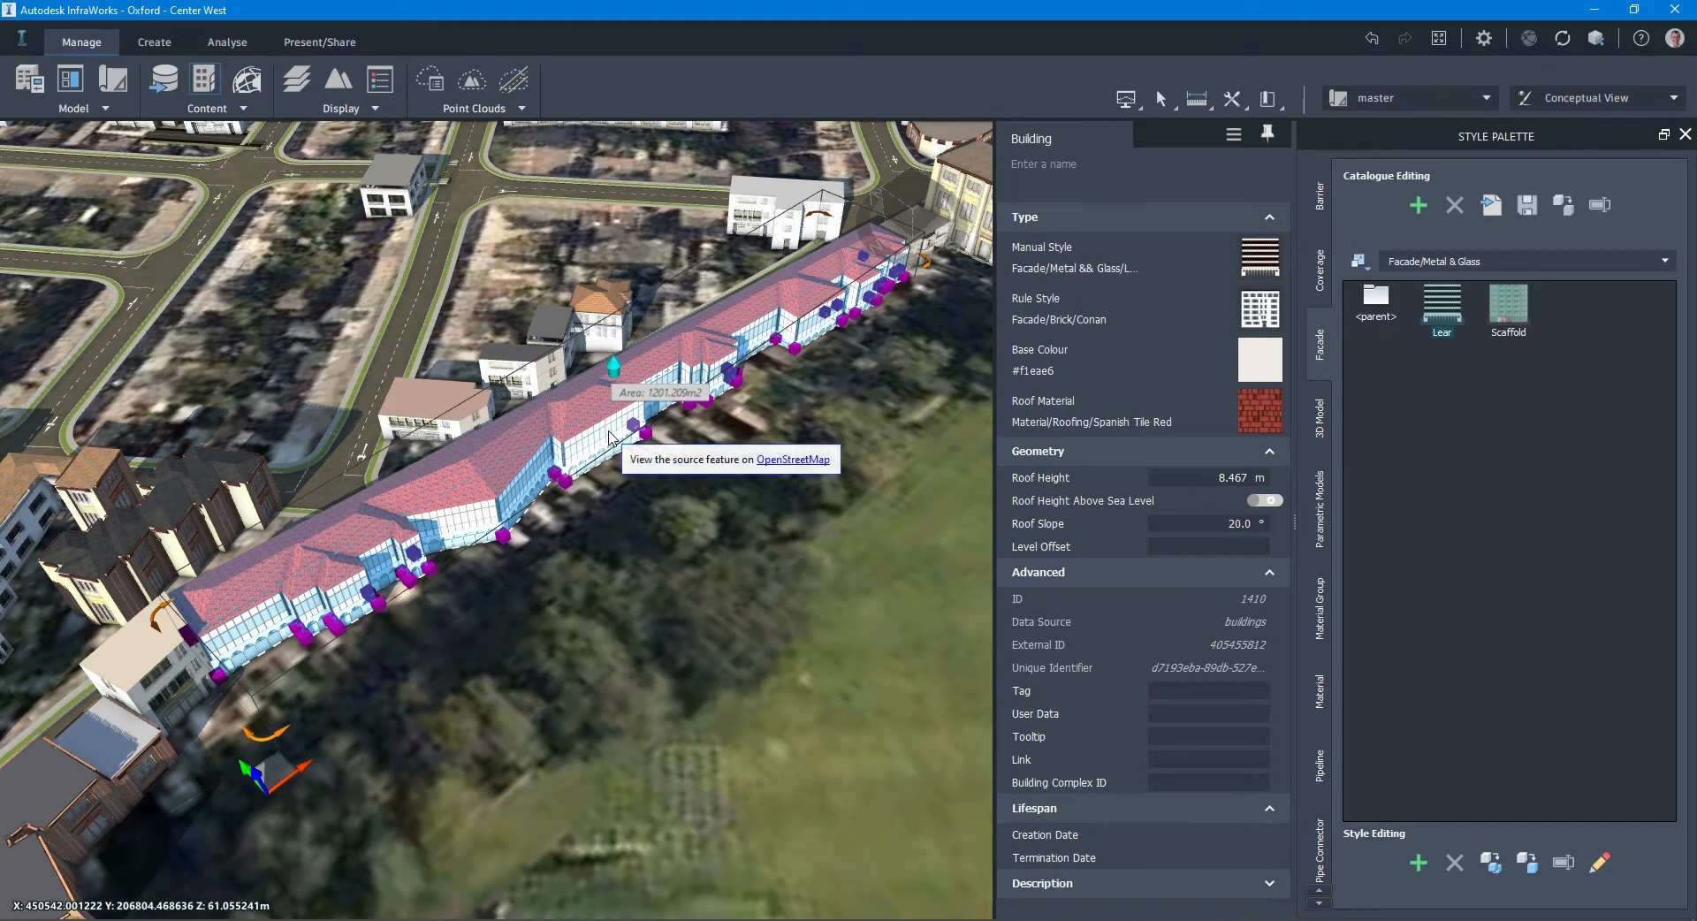
pyautogui.click(831, 652)
pyautogui.scroll(-5, 829, 654)
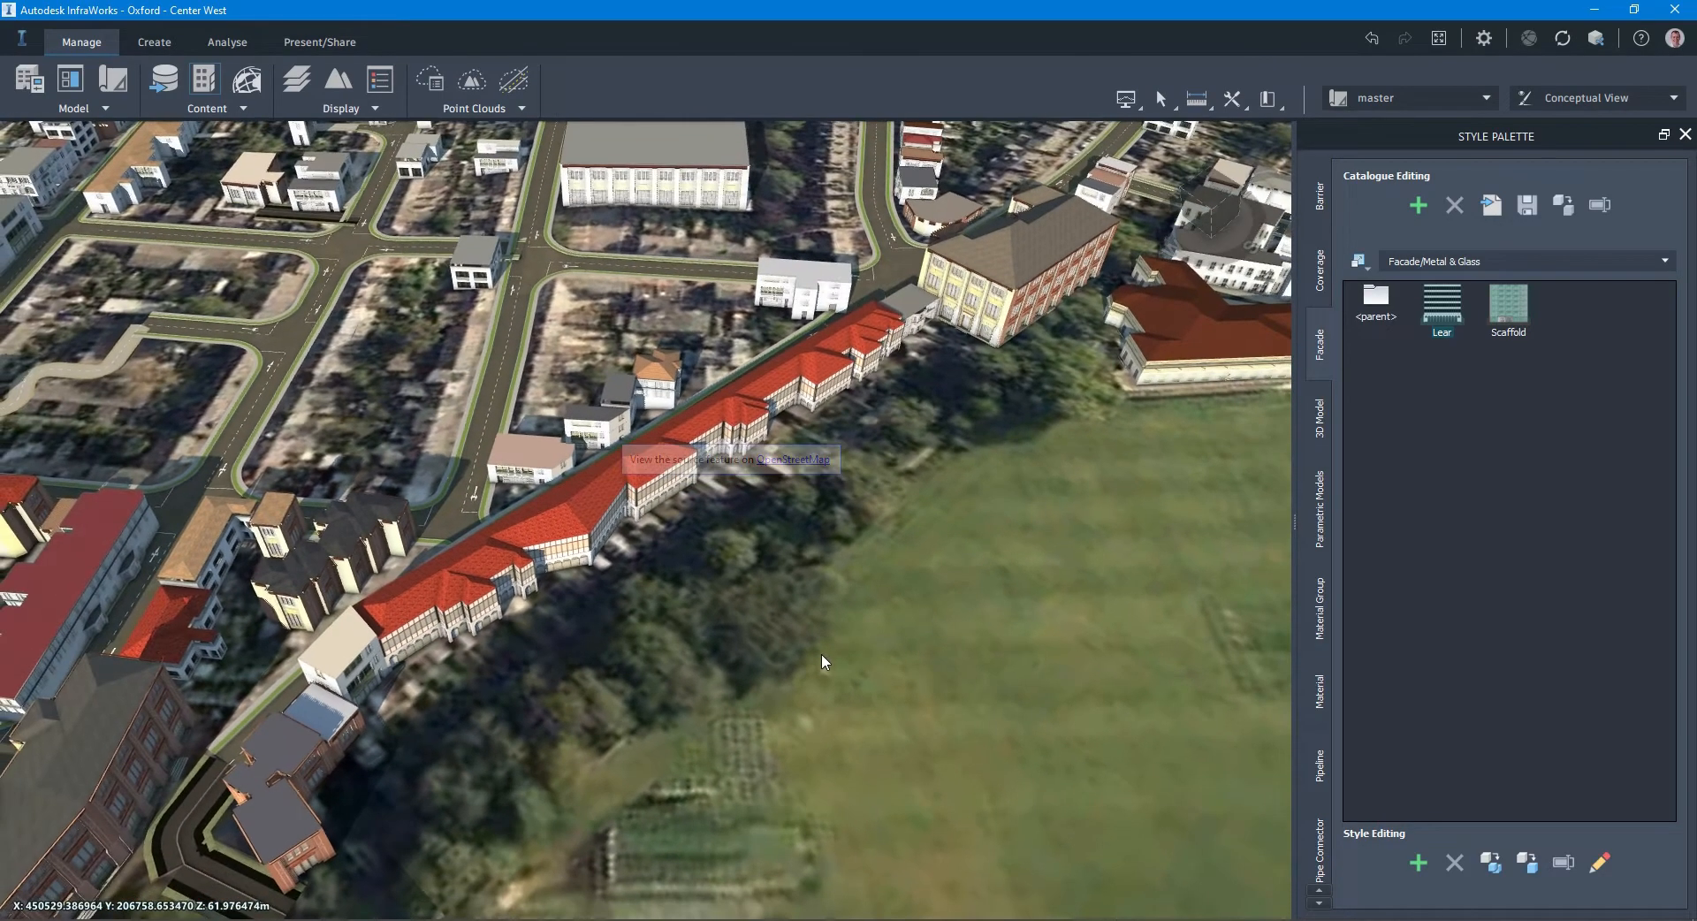
pyautogui.scroll(-3, 824, 661)
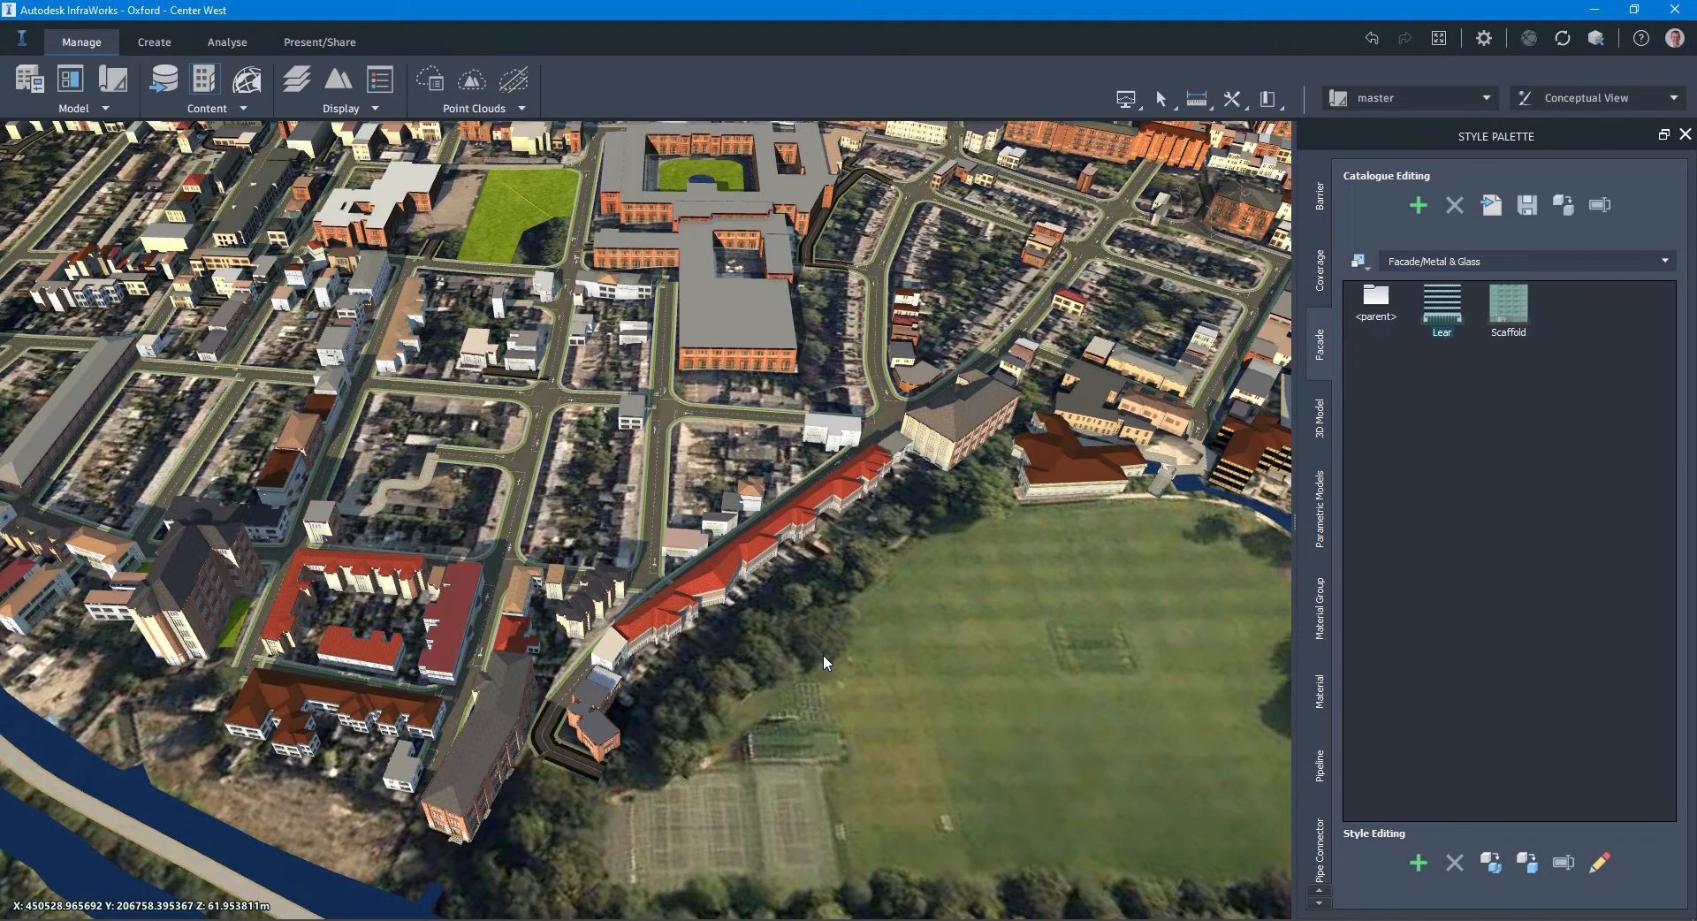
# Step: Open the style rules for buildings and add a new rule named "rule 1"
pyautogui.click(345, 107)
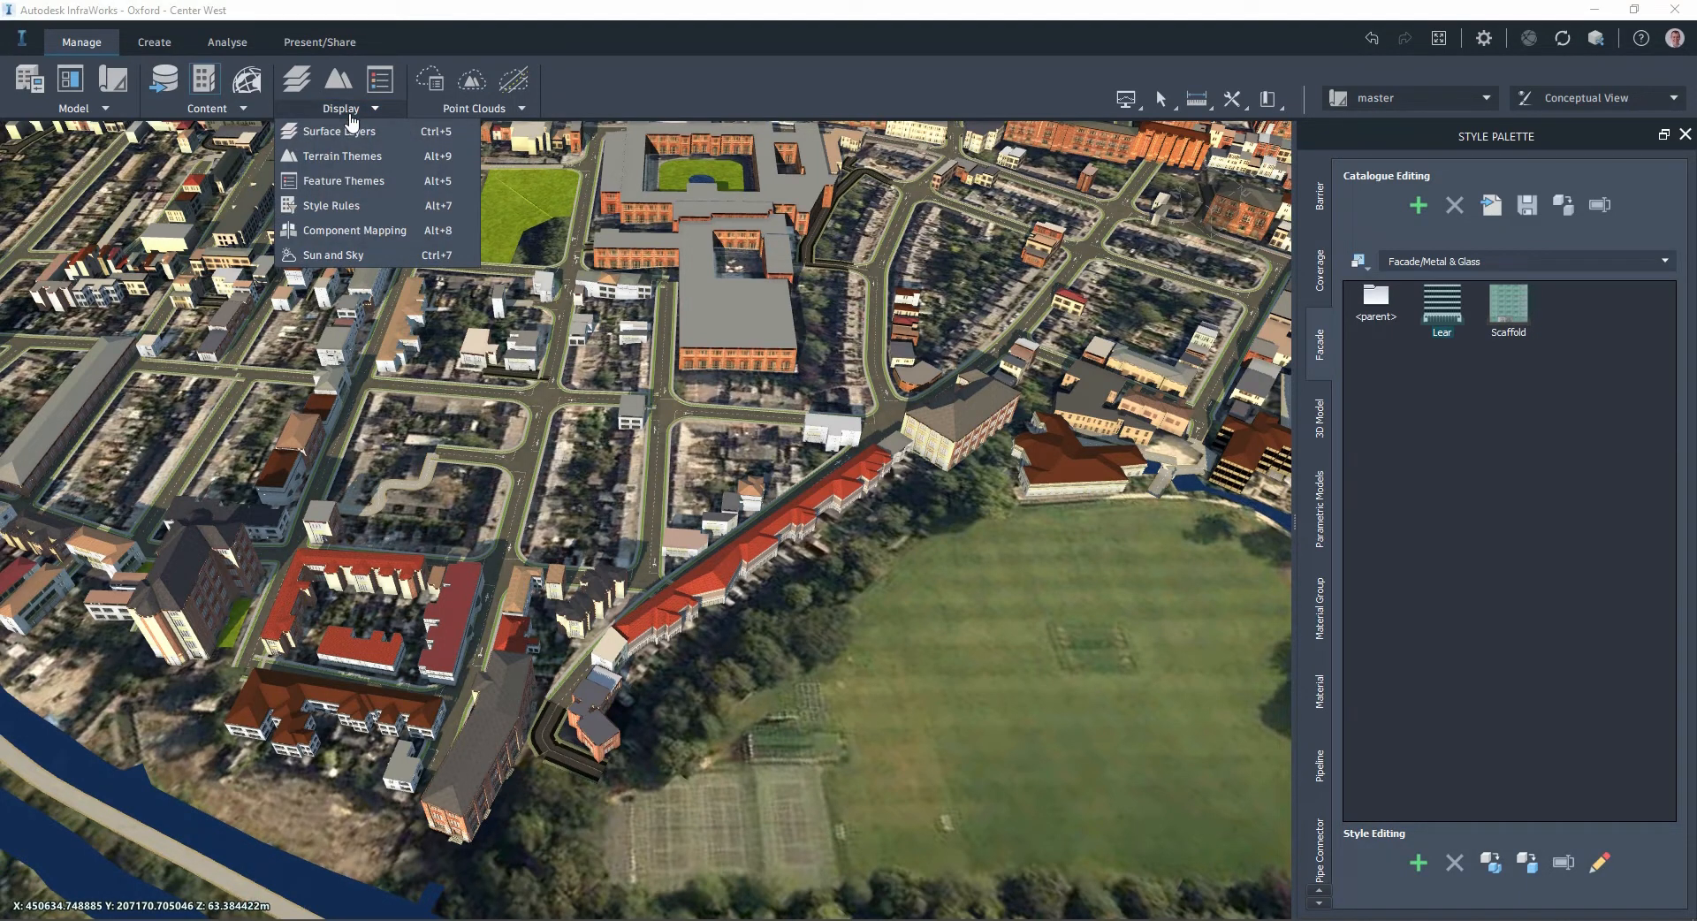
pyautogui.click(374, 212)
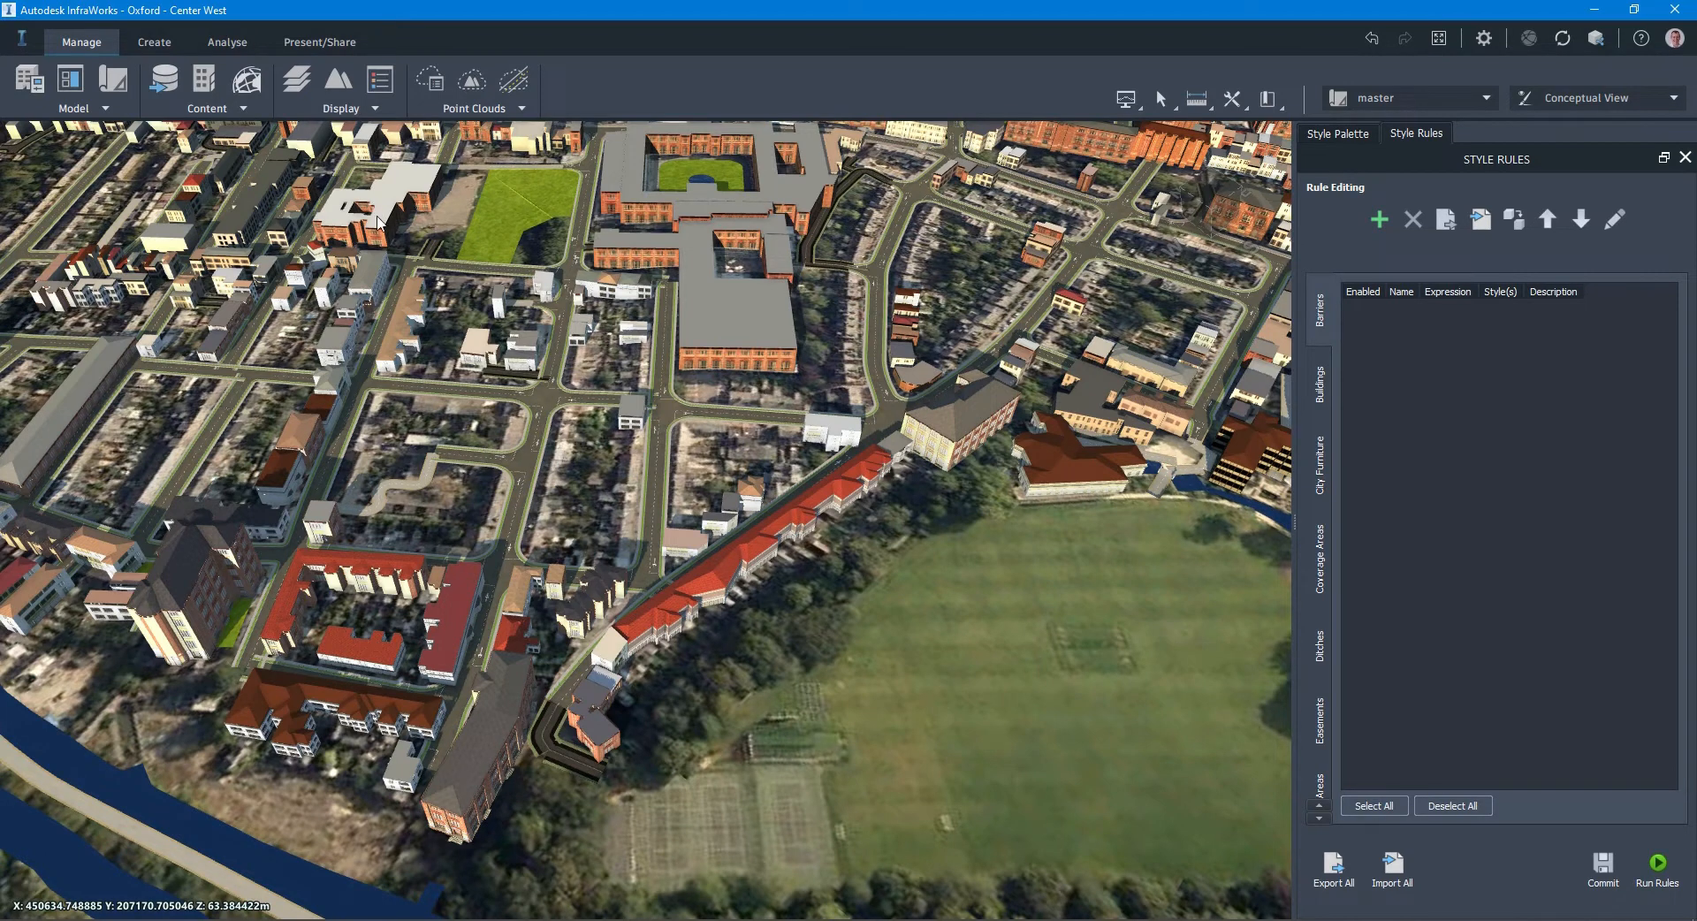
pyautogui.click(1323, 399)
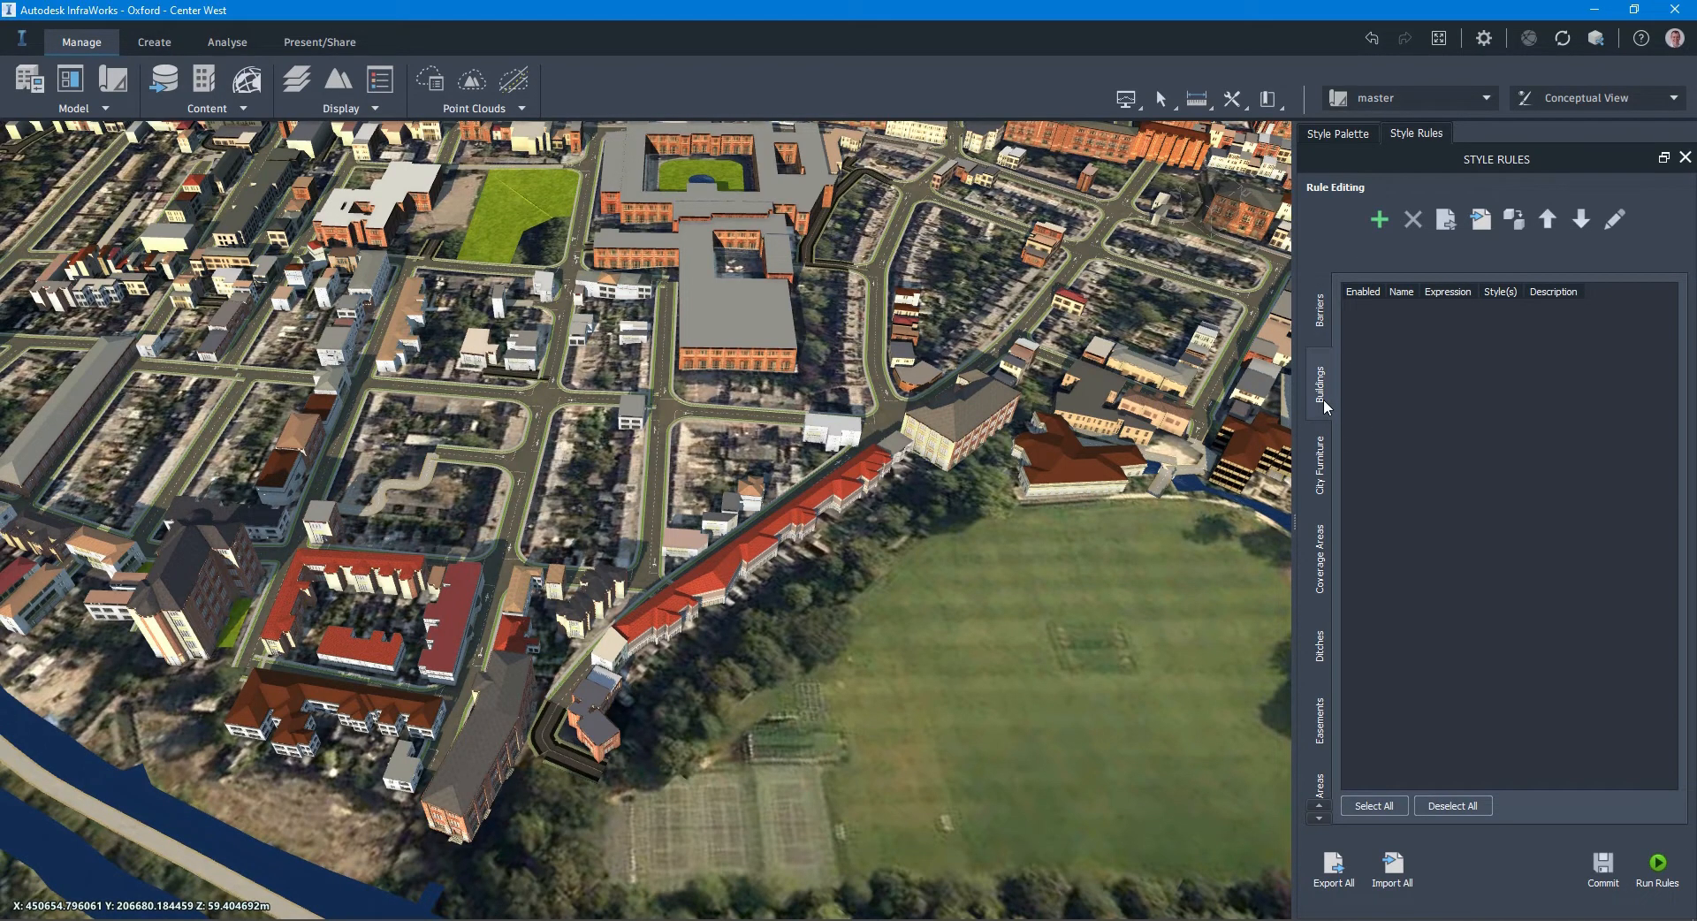
pyautogui.click(1378, 221)
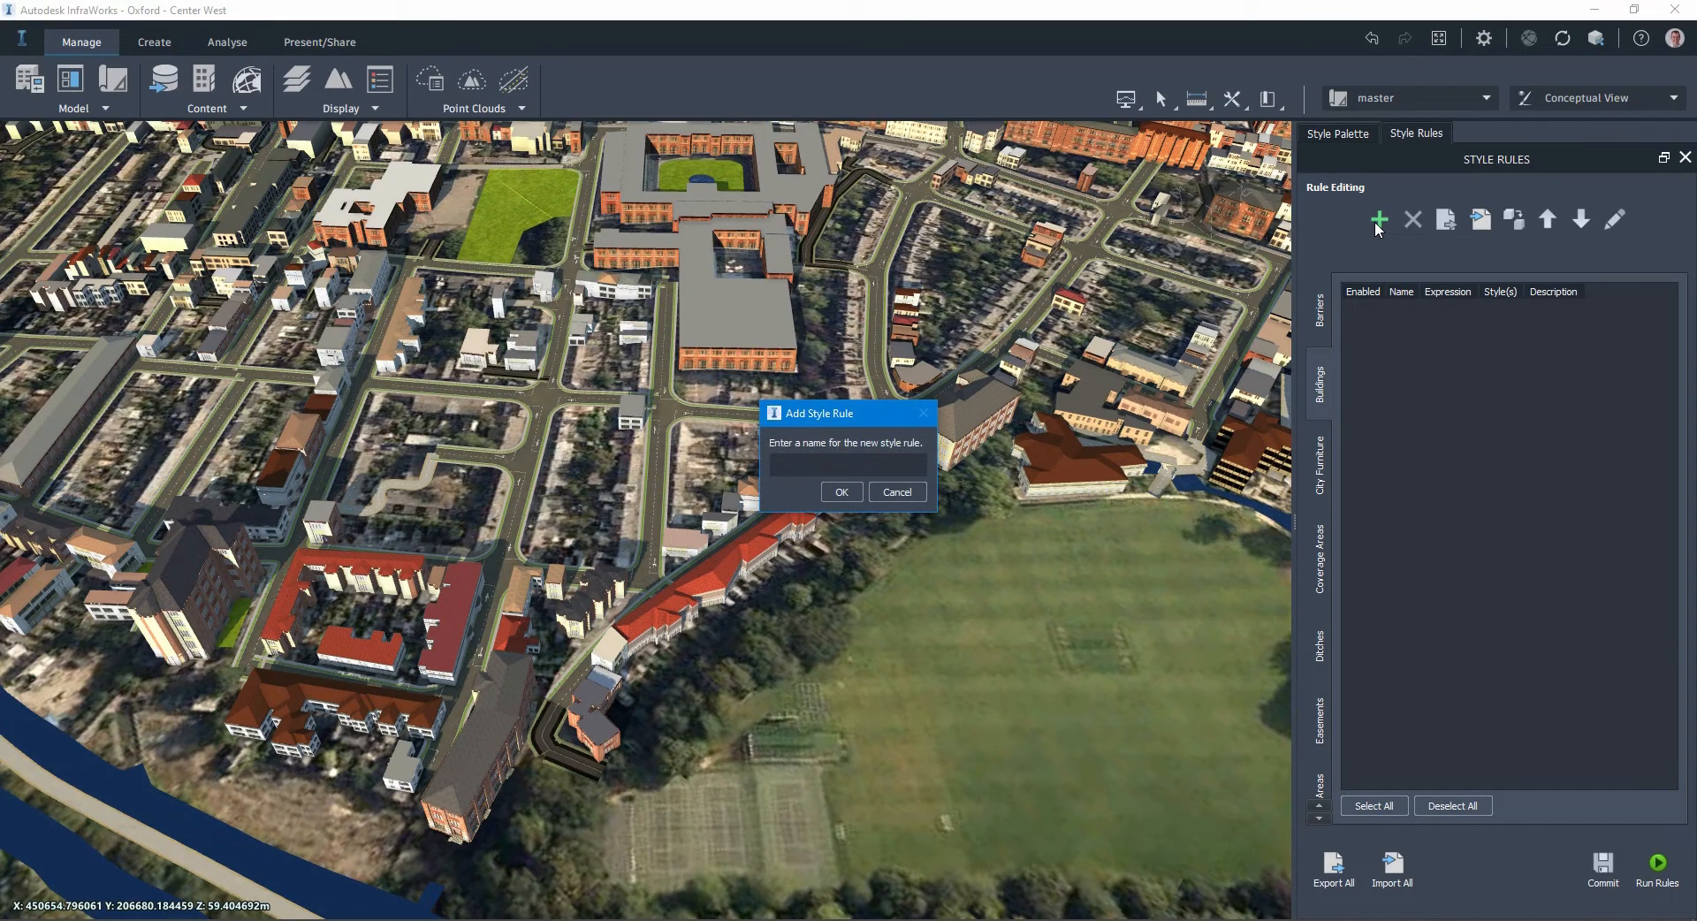
pyautogui.write('rule 1')
pyautogui.click(839, 491)
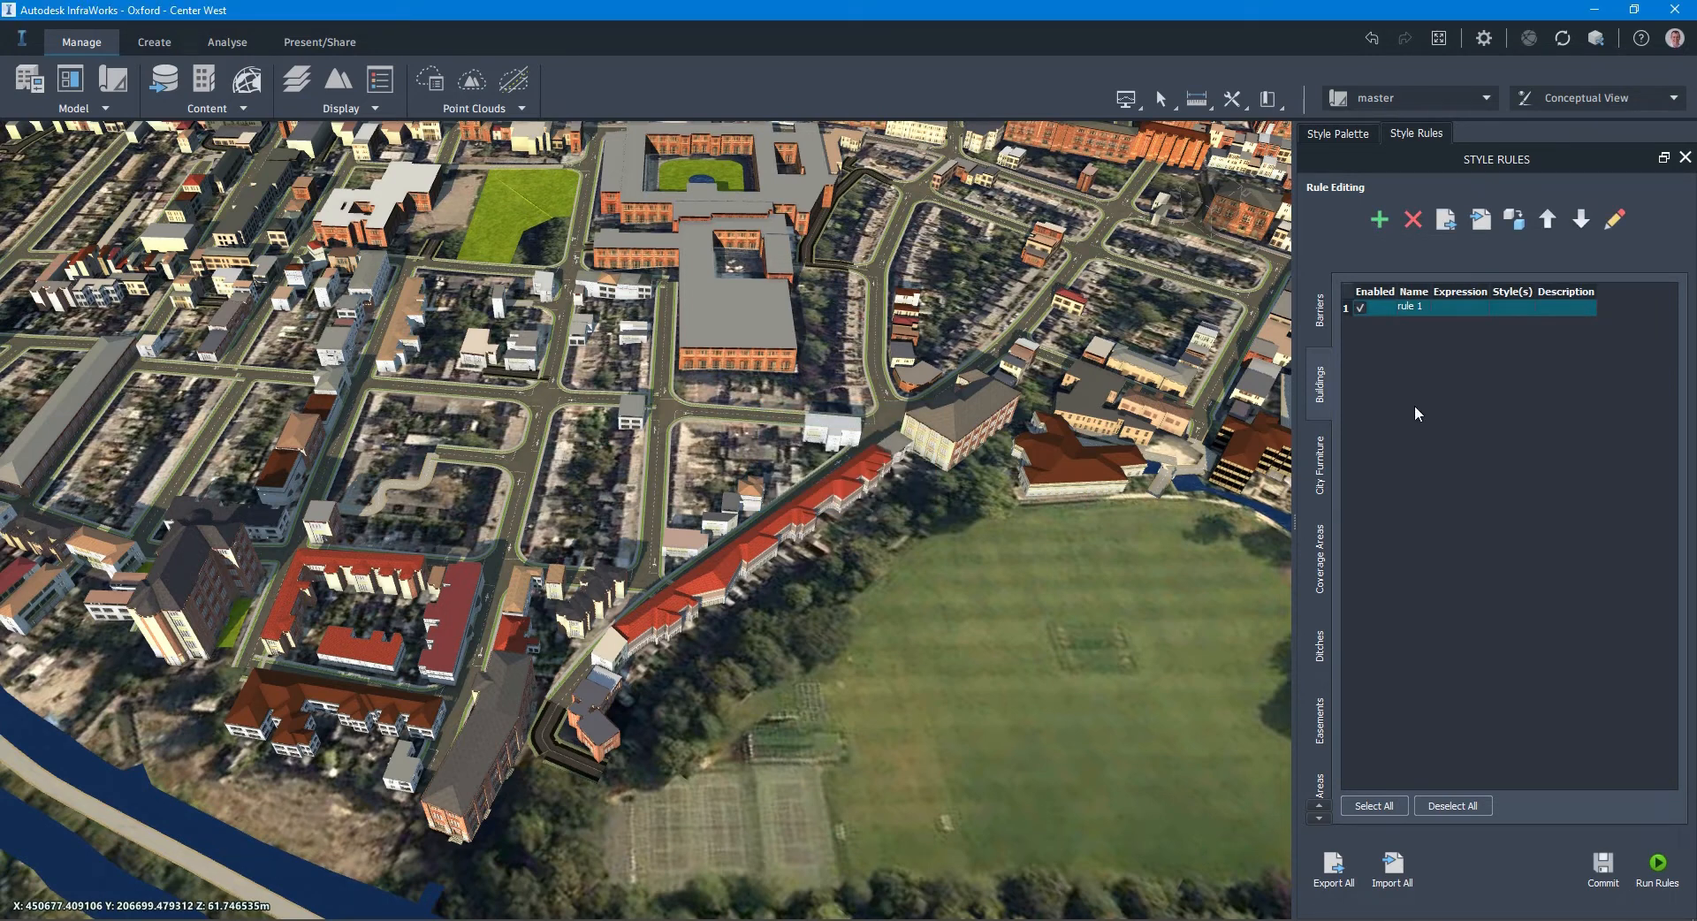
# Step: Give rule 1 the filter expression ROOF_HEIGHT > 3, using the building's roof height property
pyautogui.doubleClick(1474, 306)
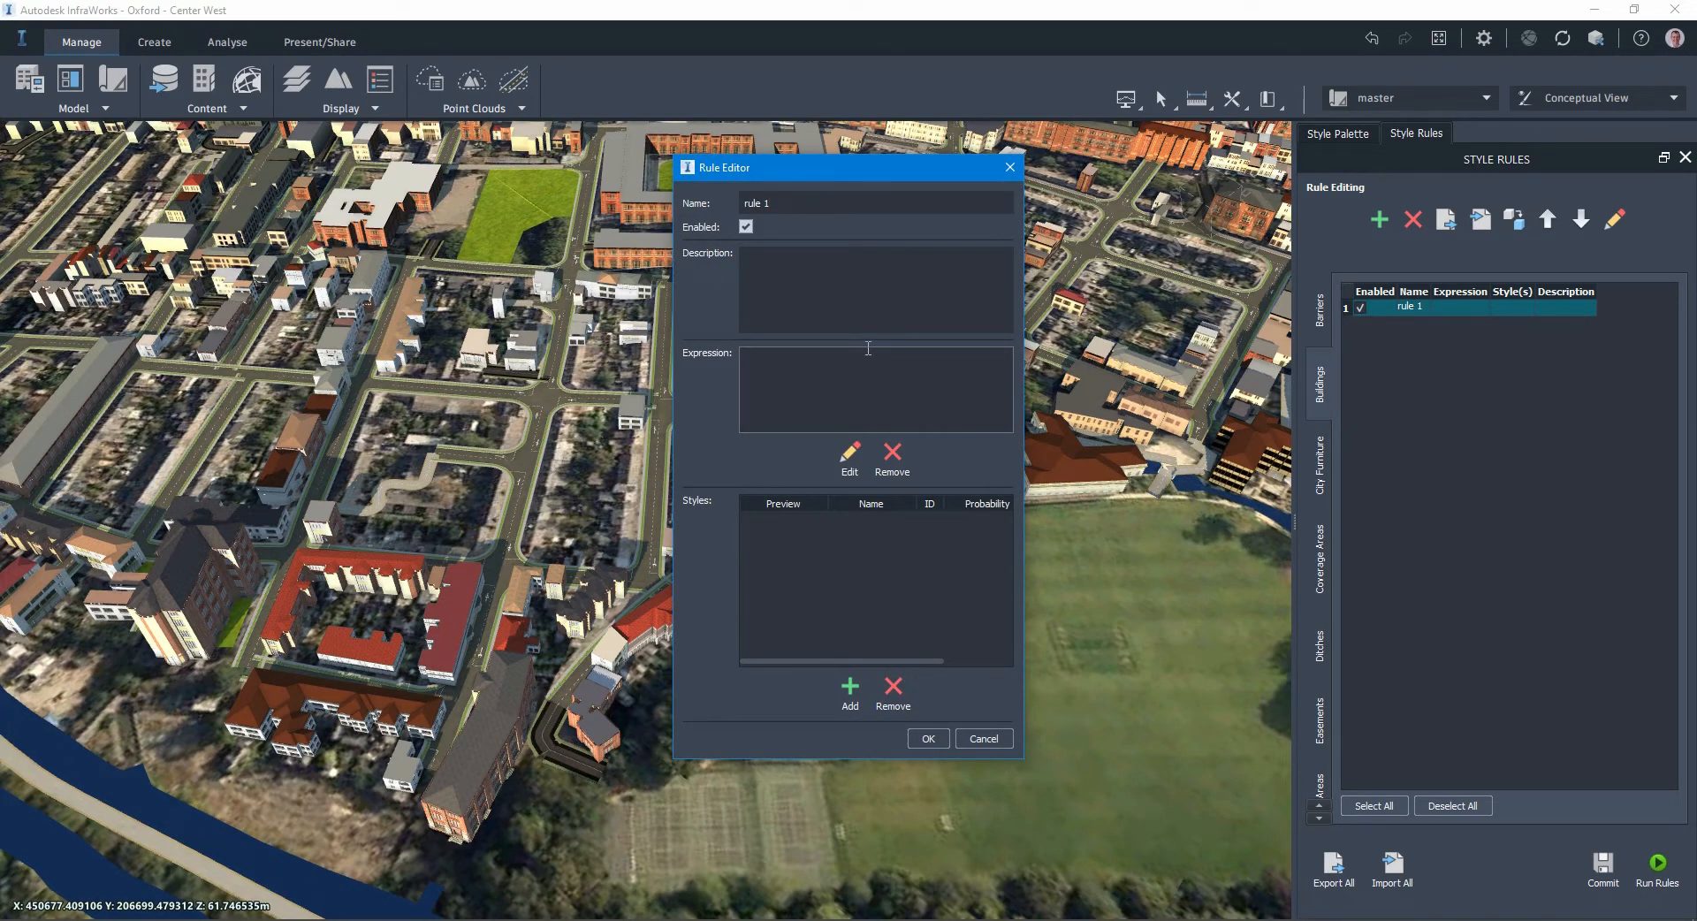
pyautogui.click(821, 372)
pyautogui.click(767, 381)
pyautogui.click(781, 581)
pyautogui.click(847, 471)
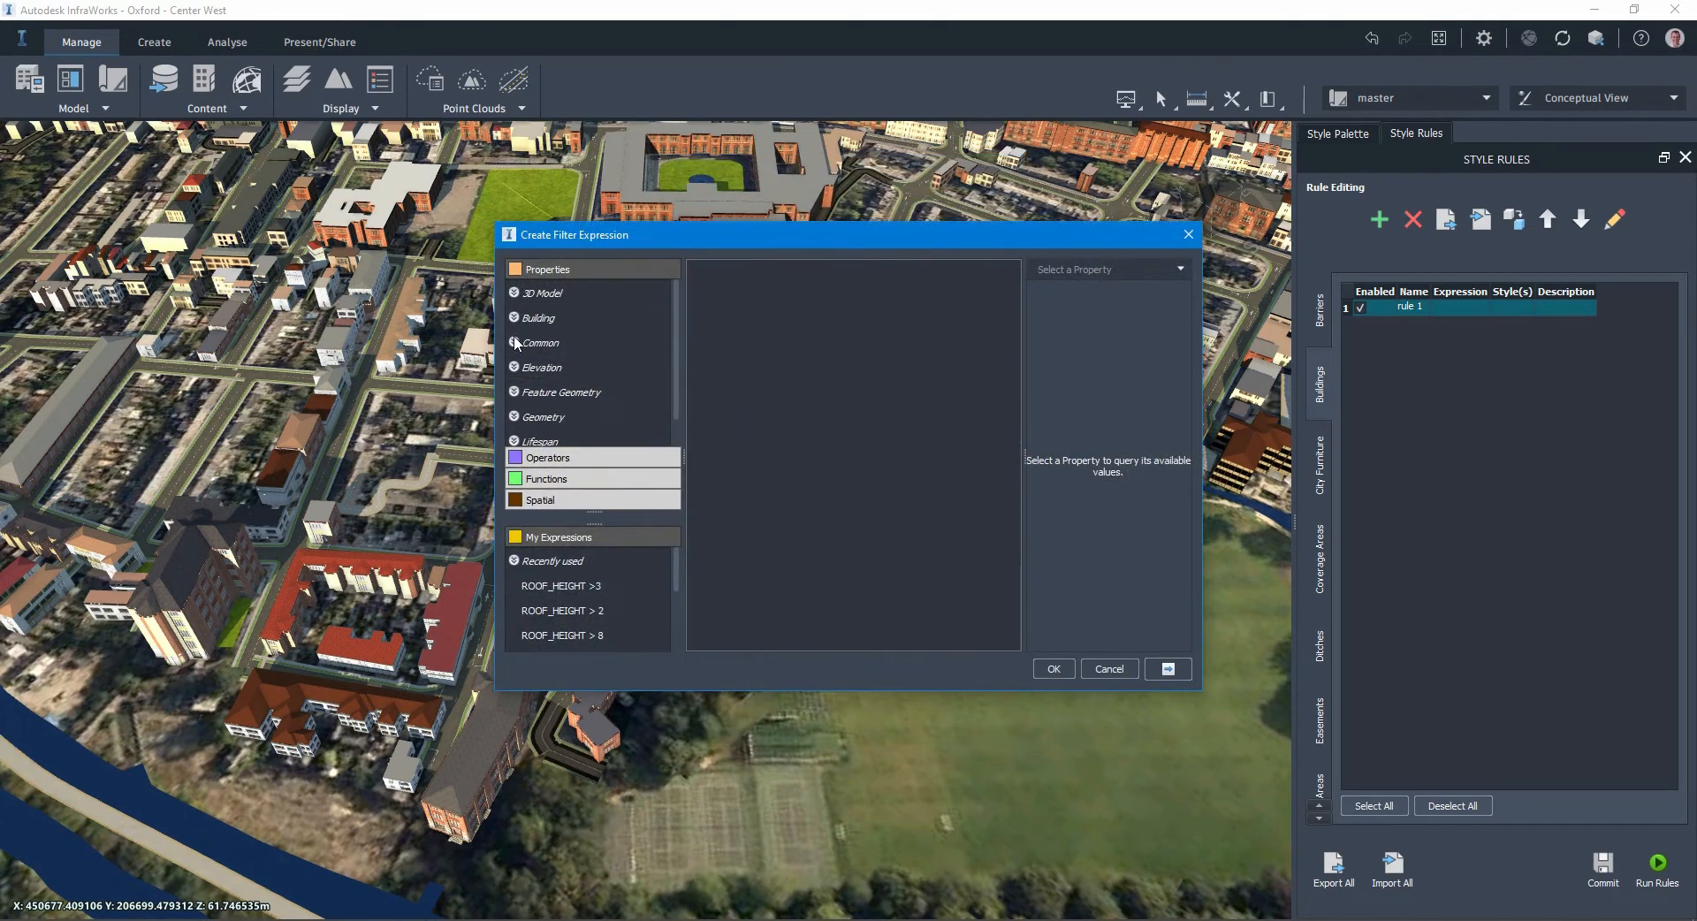
pyautogui.click(514, 320)
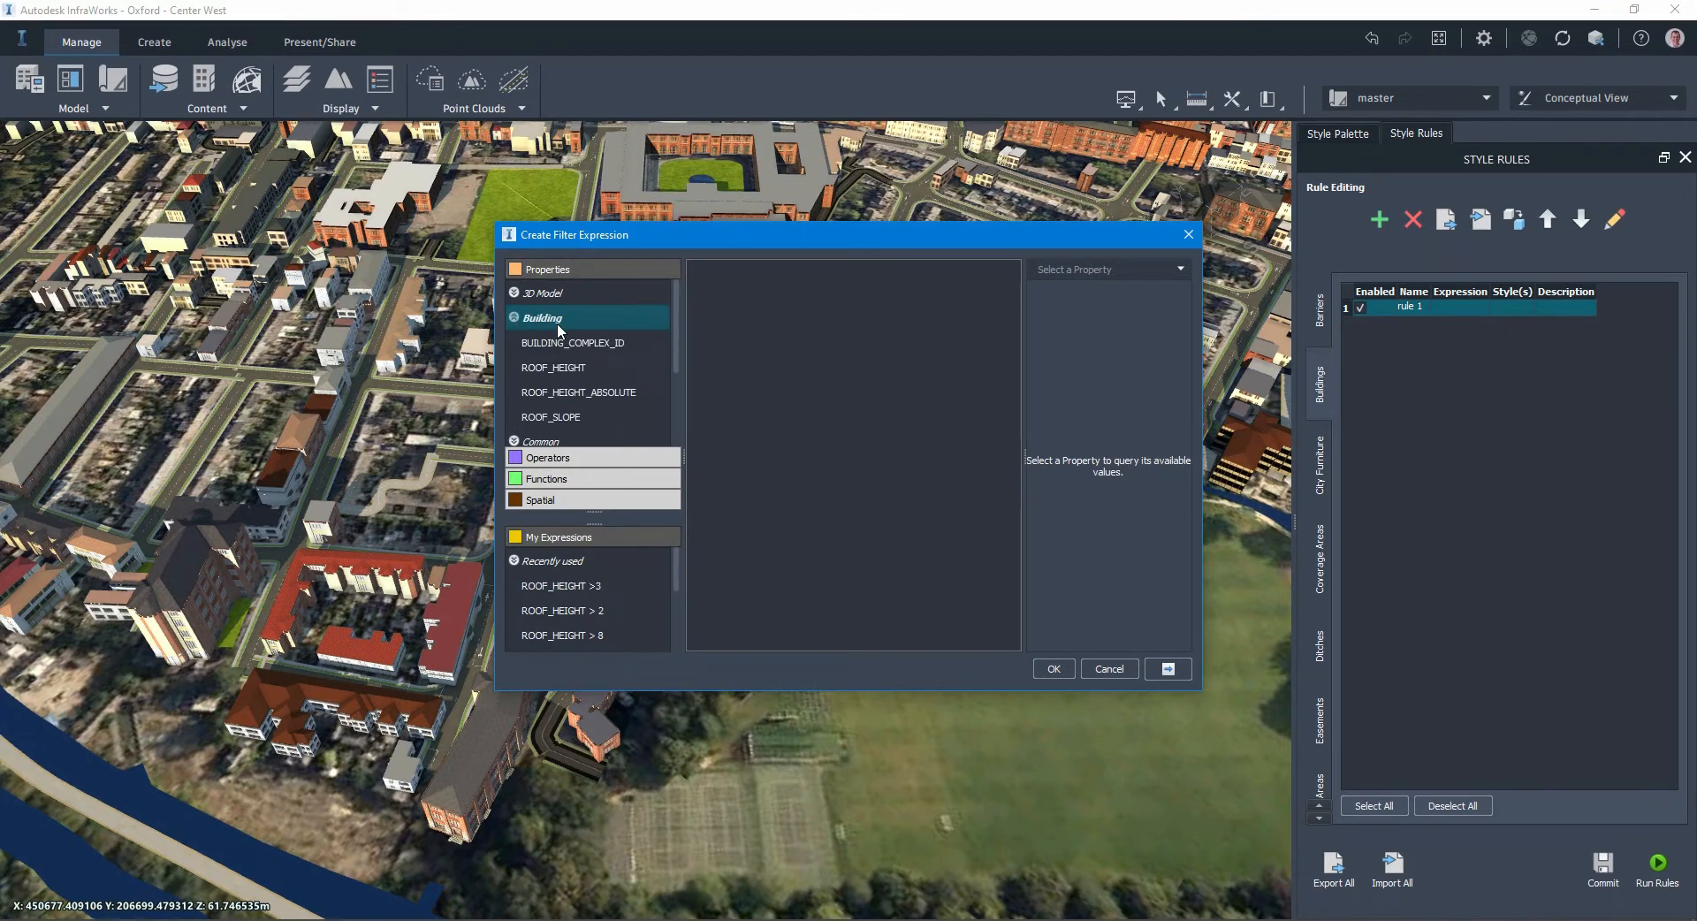
pyautogui.click(581, 368)
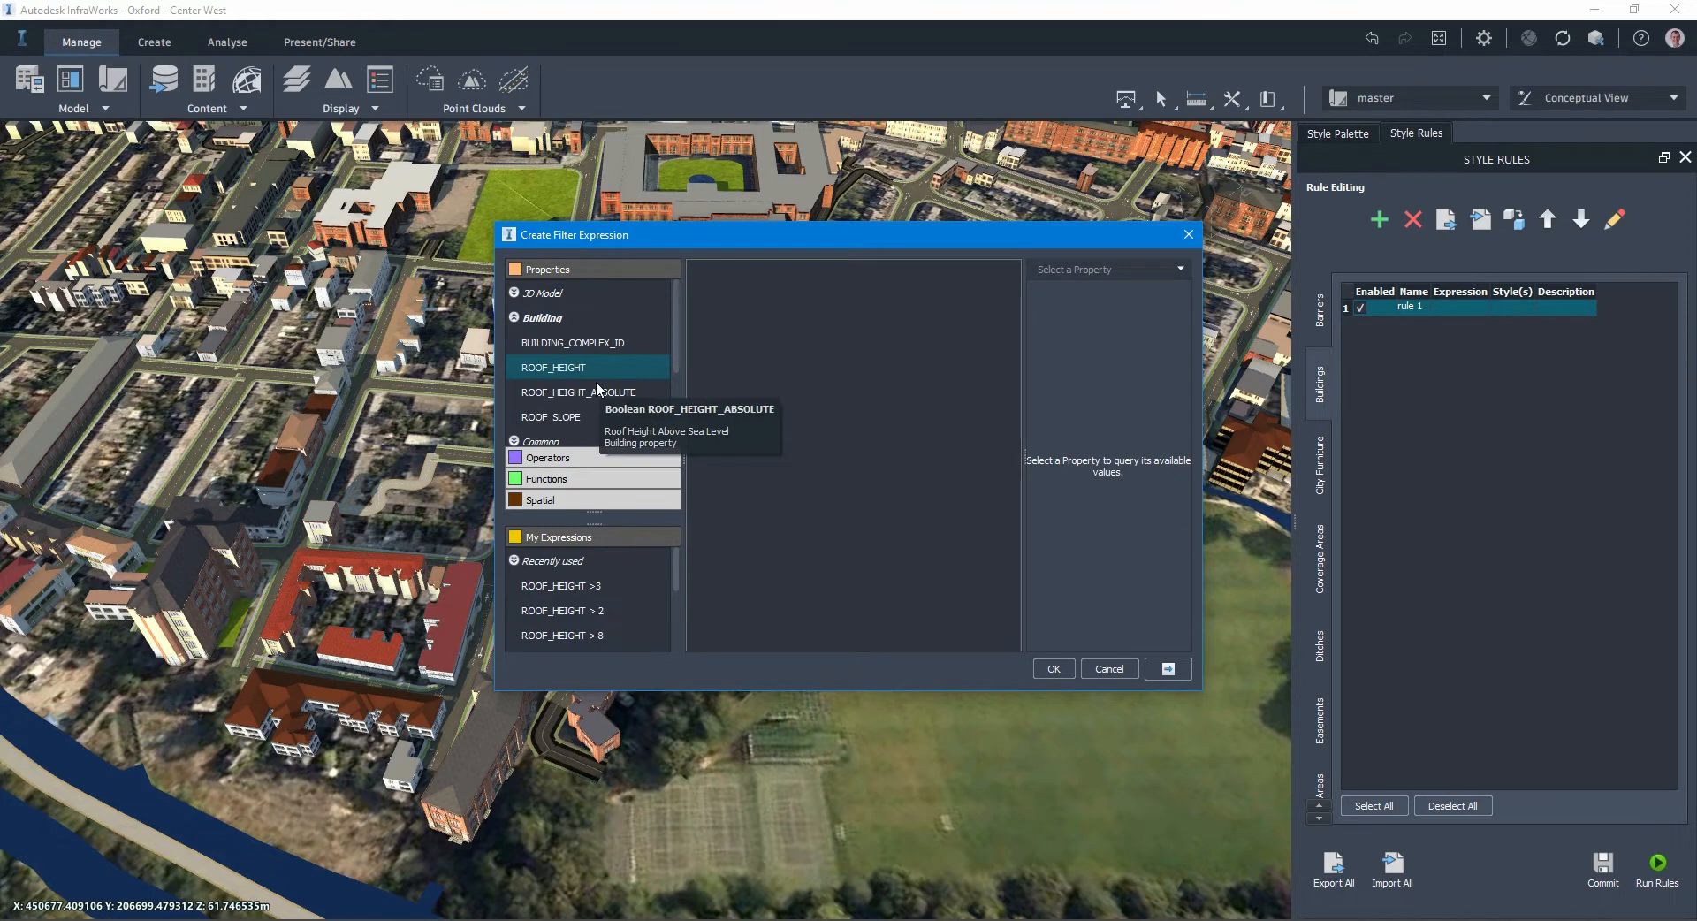
pyautogui.doubleClick(582, 365)
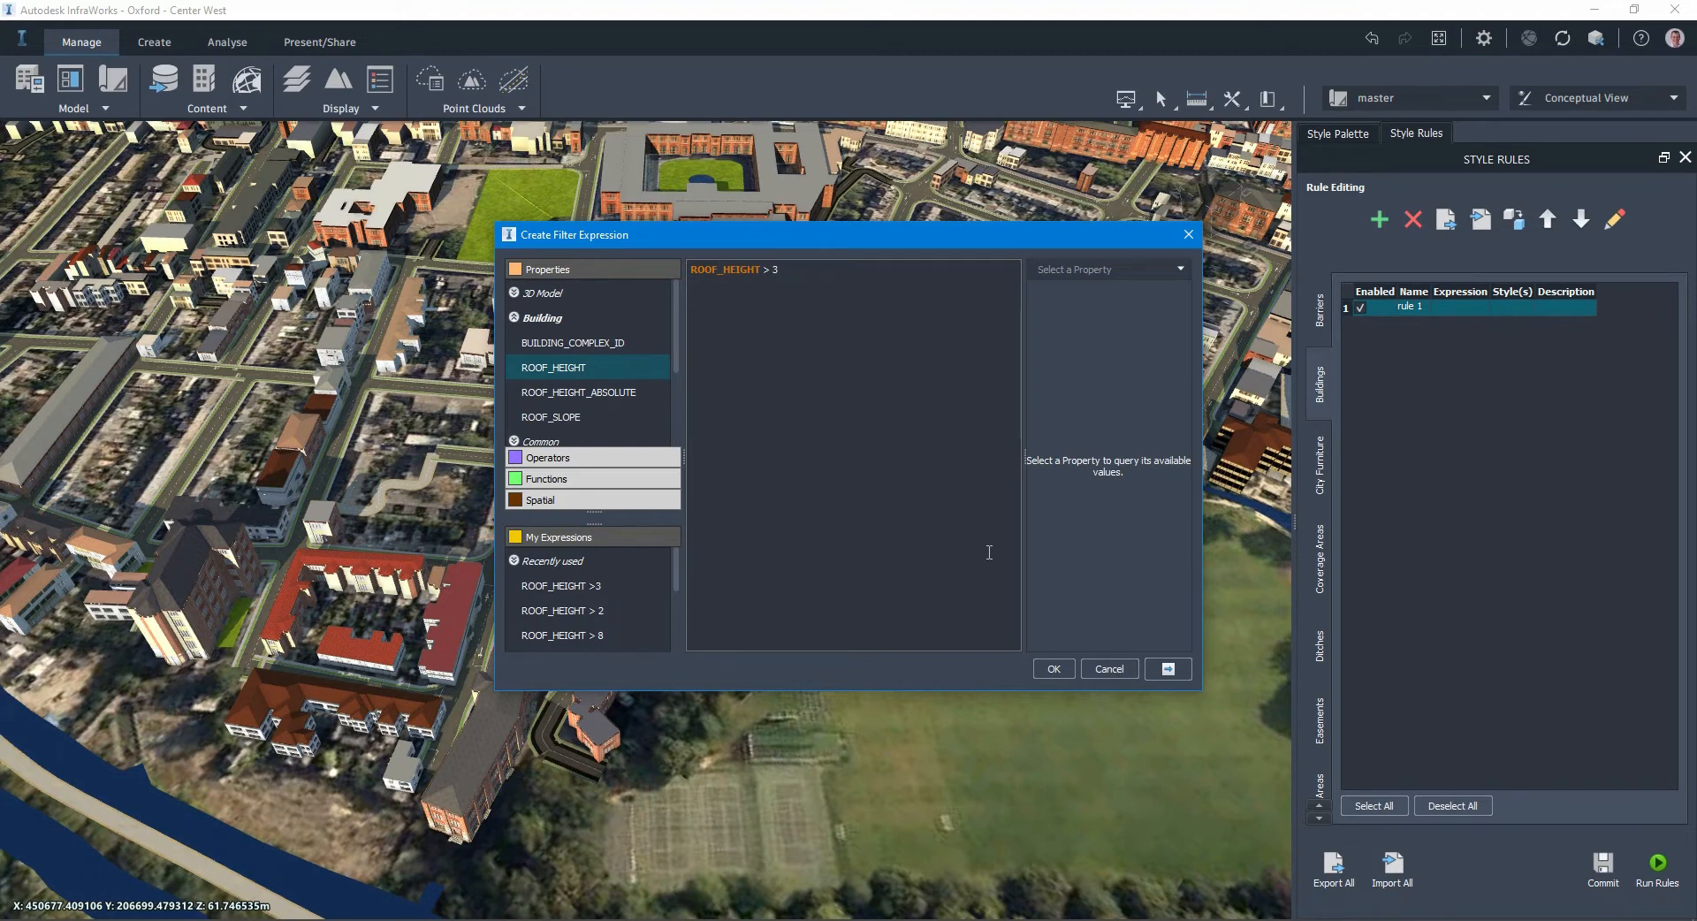
pyautogui.click(1054, 668)
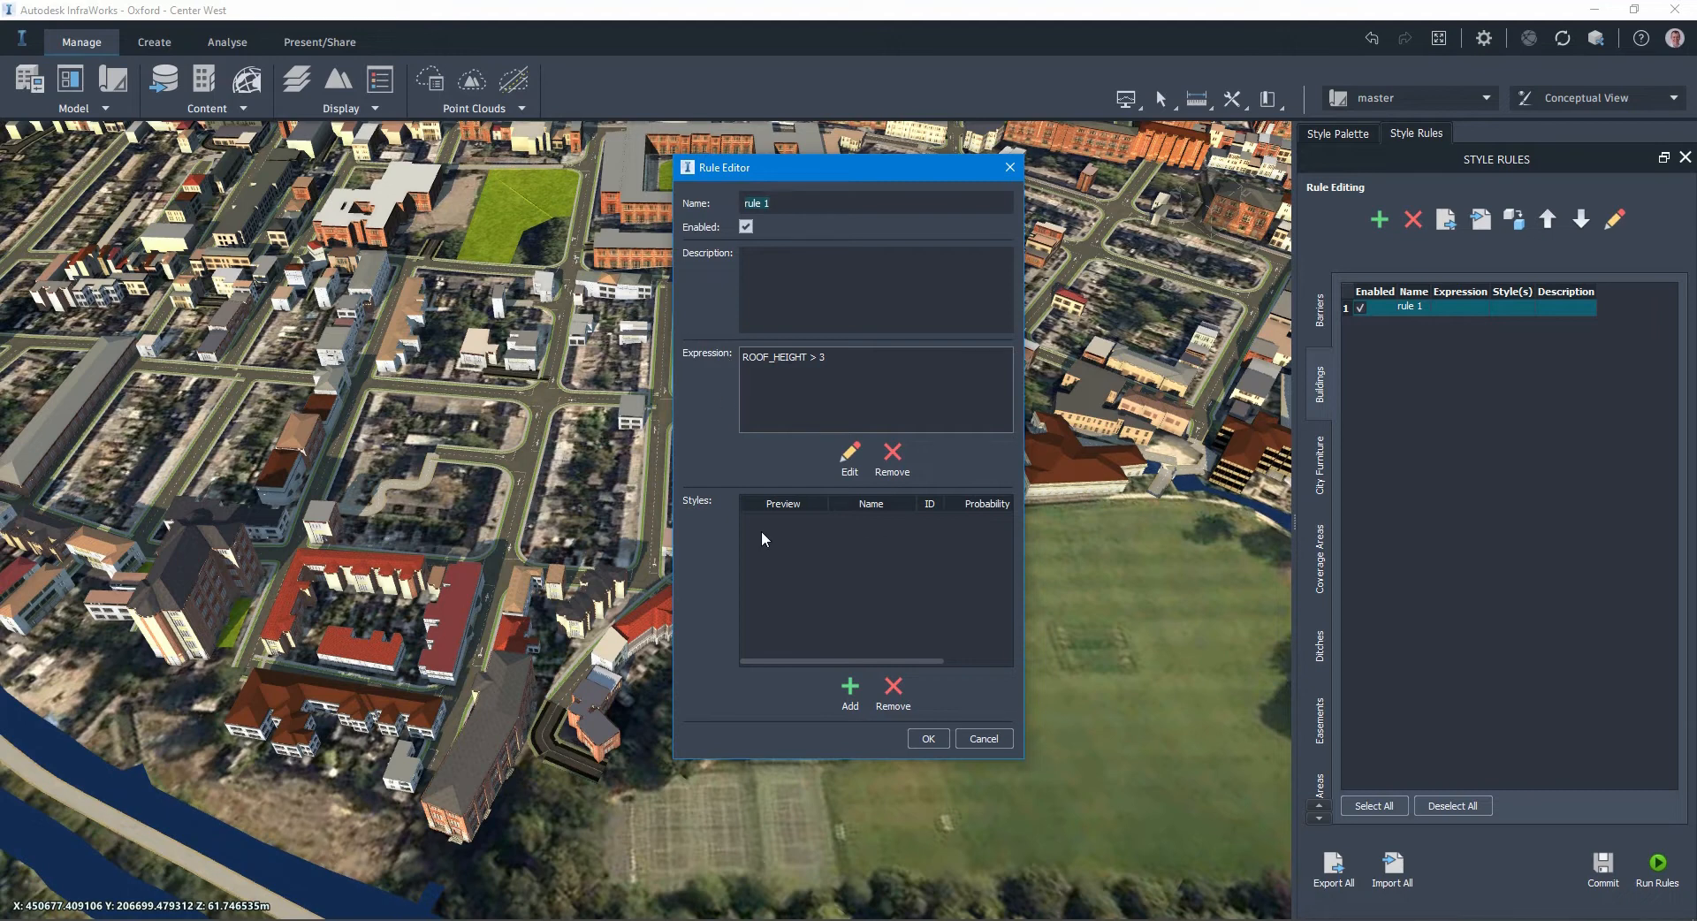
# Step: Assign the Facade/Brick Blackbird style to rule 1 and run the building style rules on the model
pyautogui.click(848, 689)
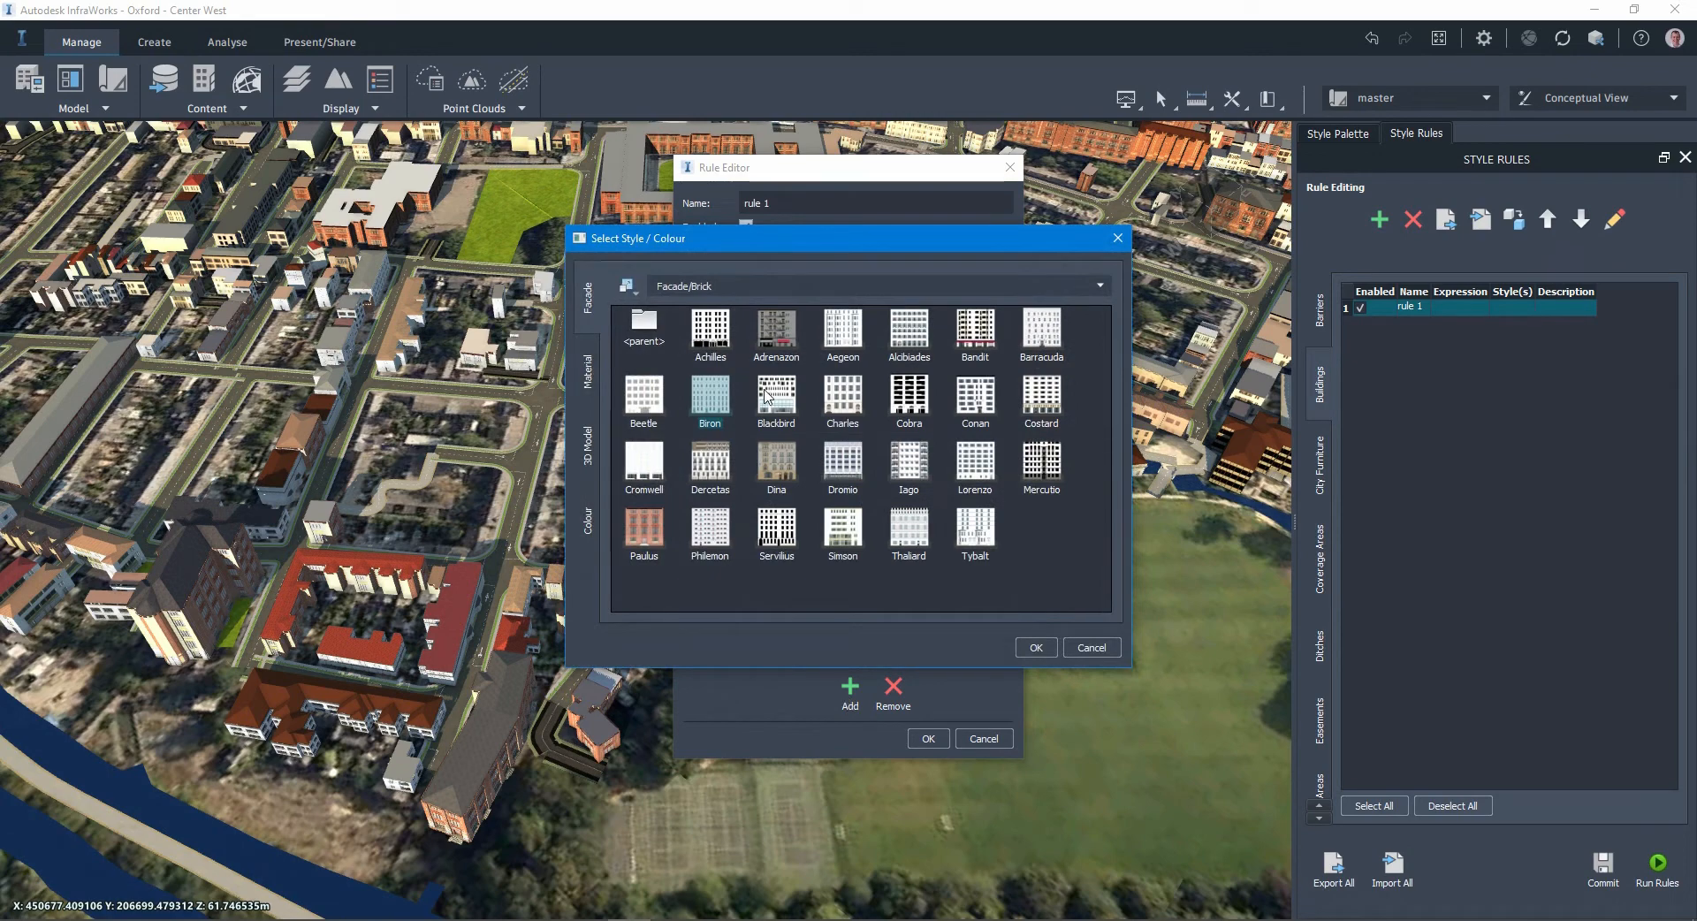
pyautogui.doubleClick(765, 395)
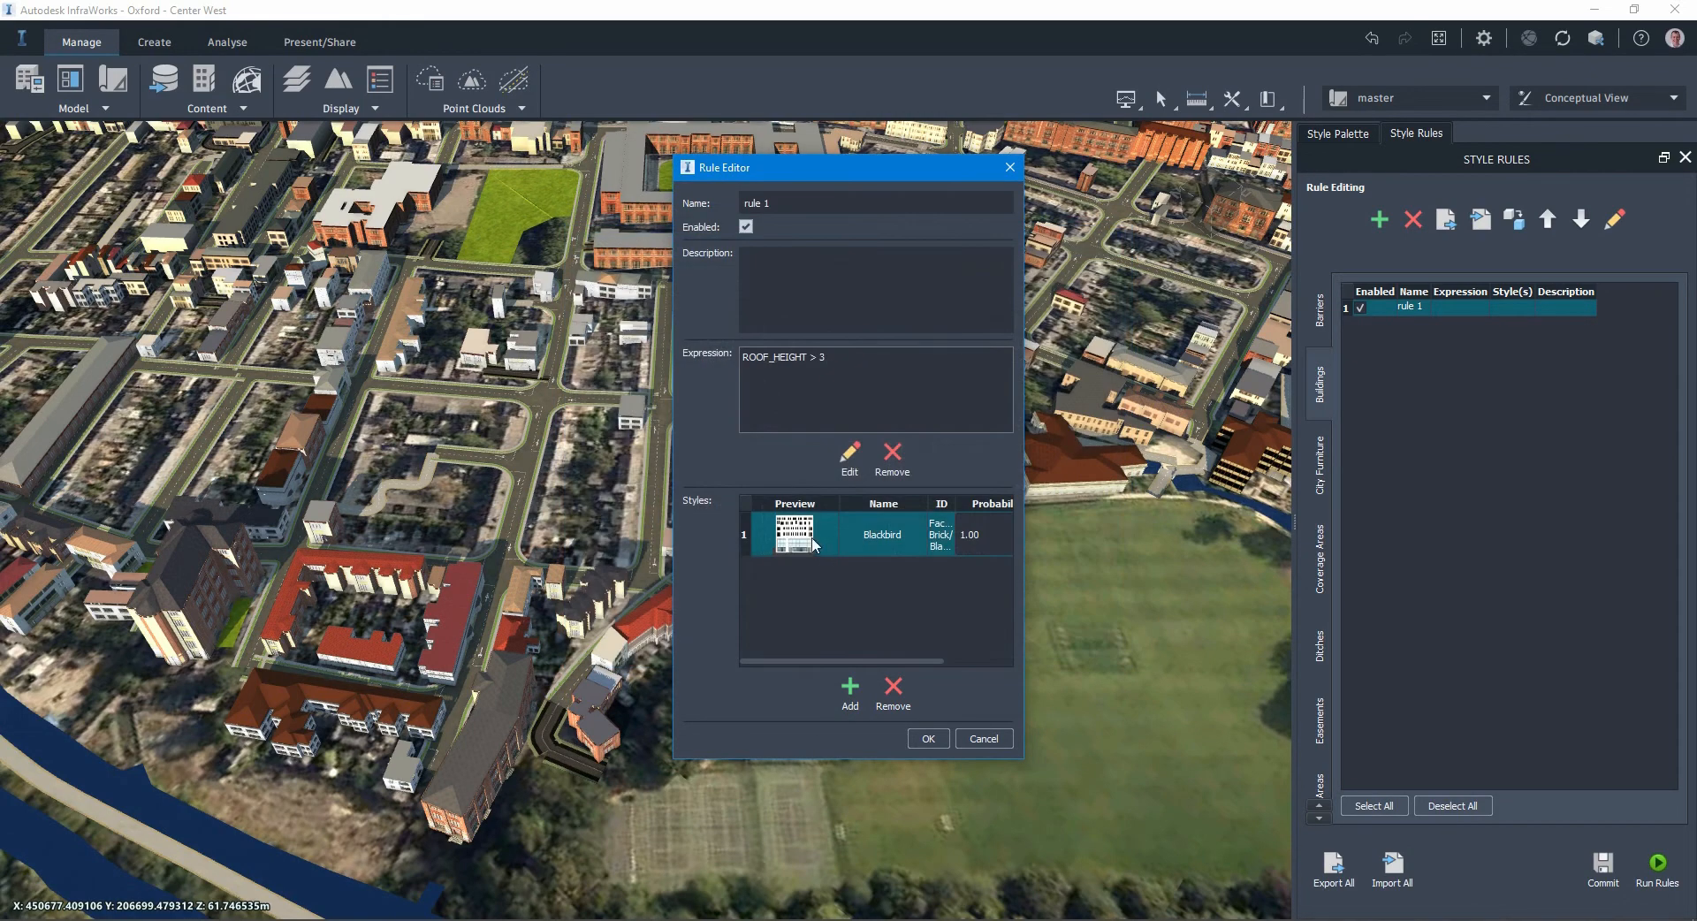
pyautogui.click(924, 738)
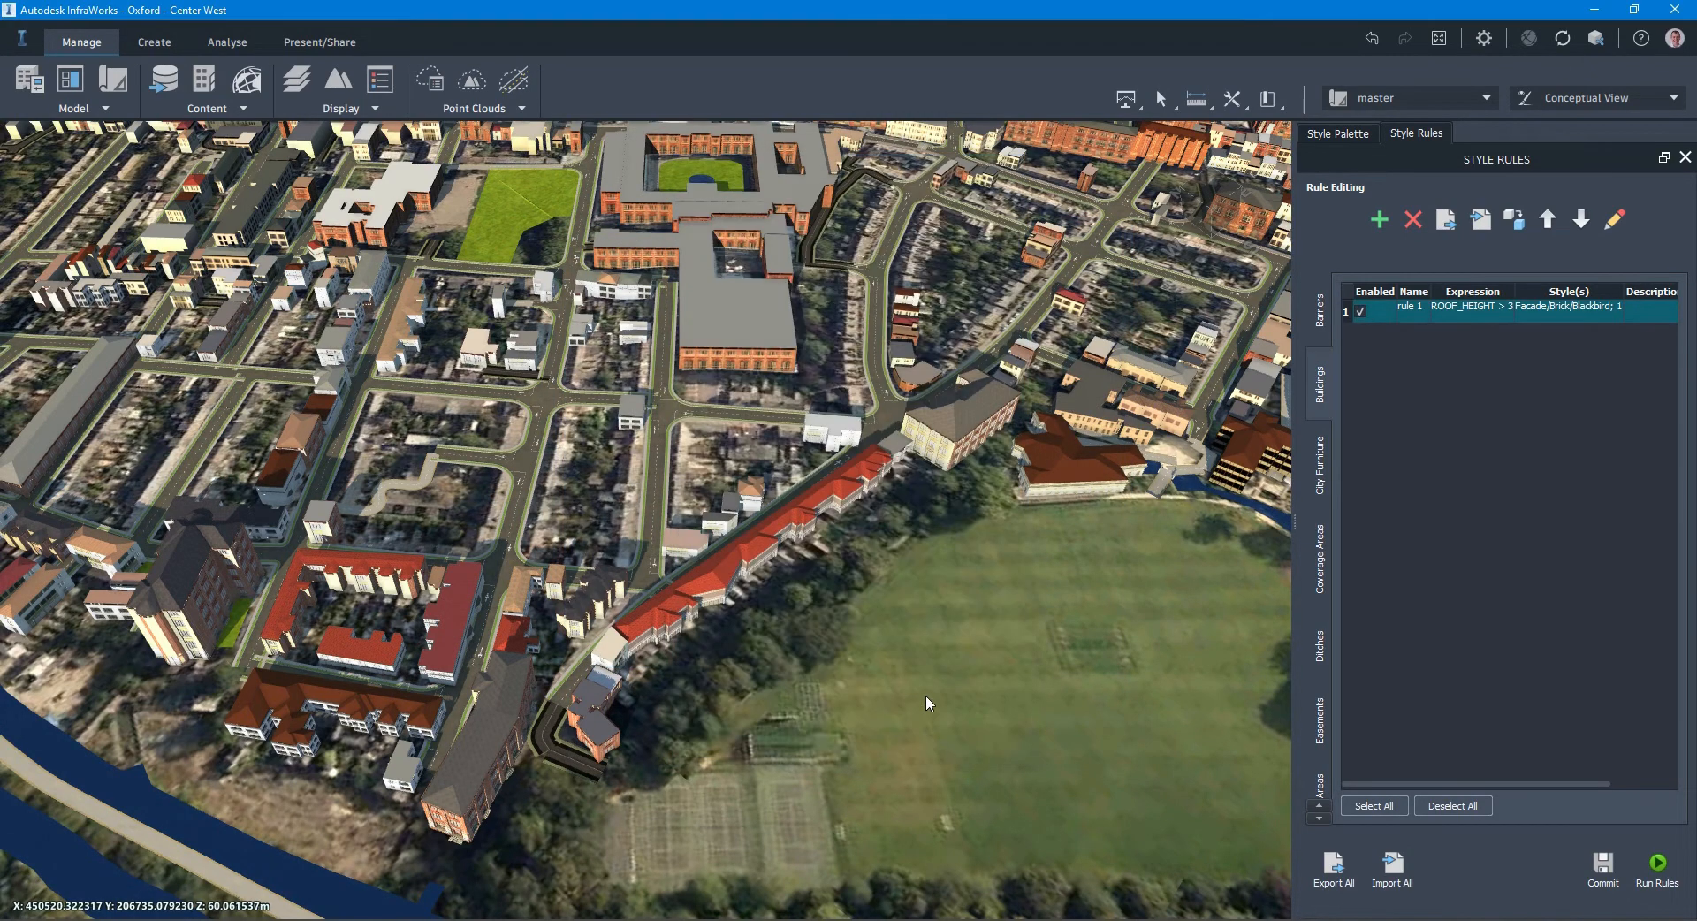
pyautogui.scroll(-3, 914, 613)
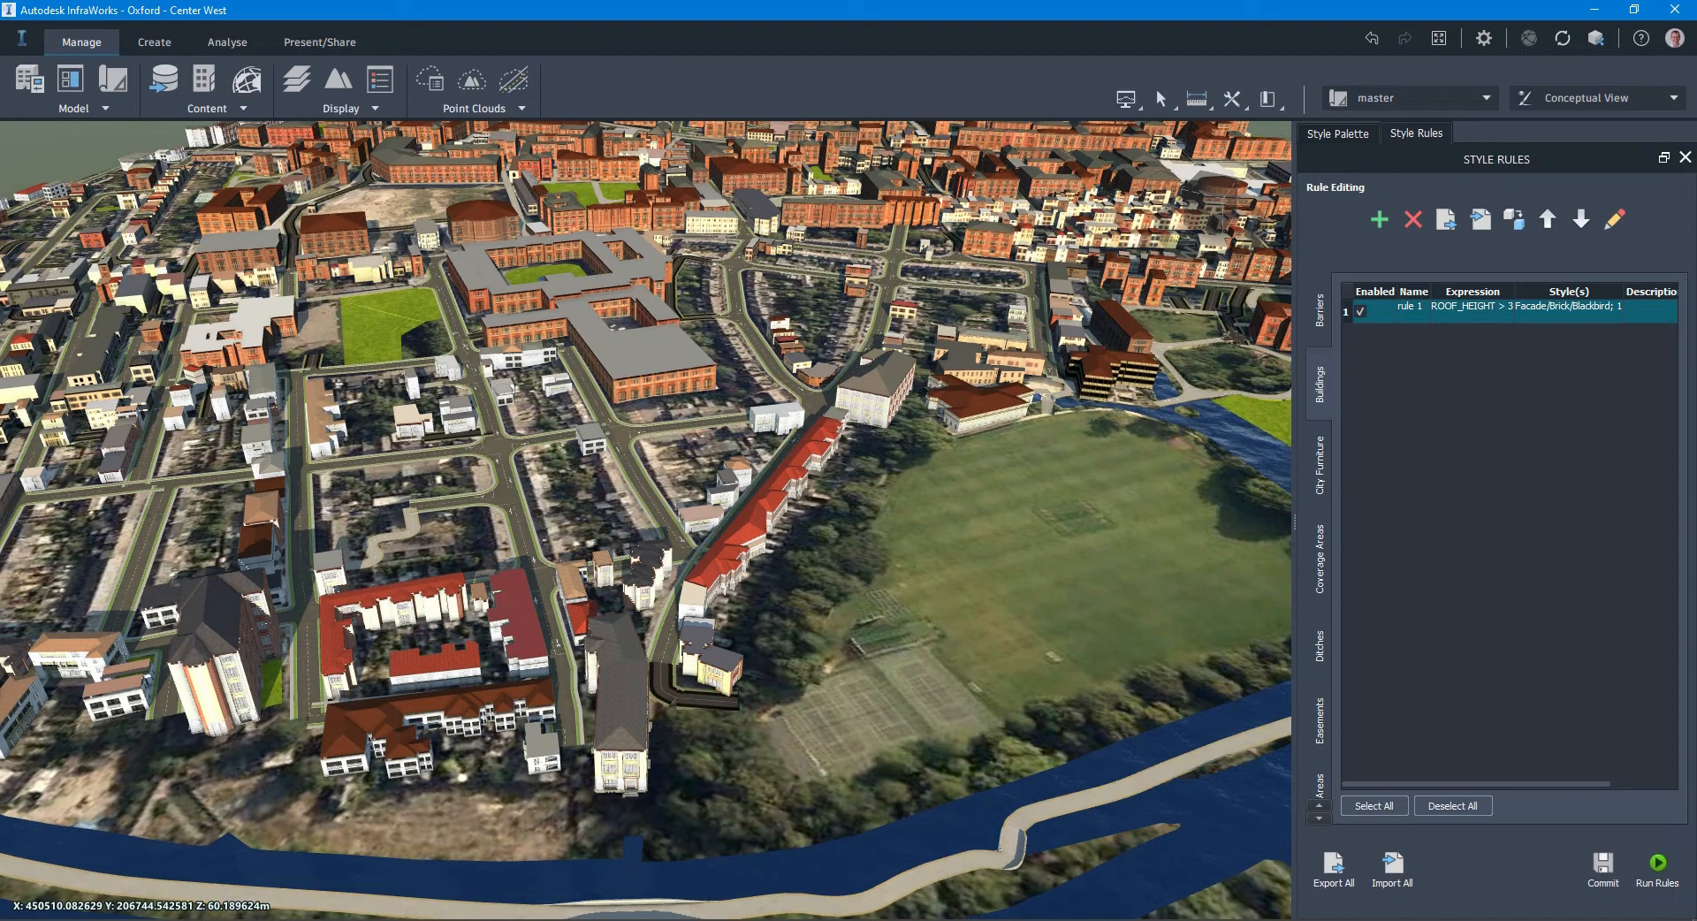
pyautogui.click(1661, 888)
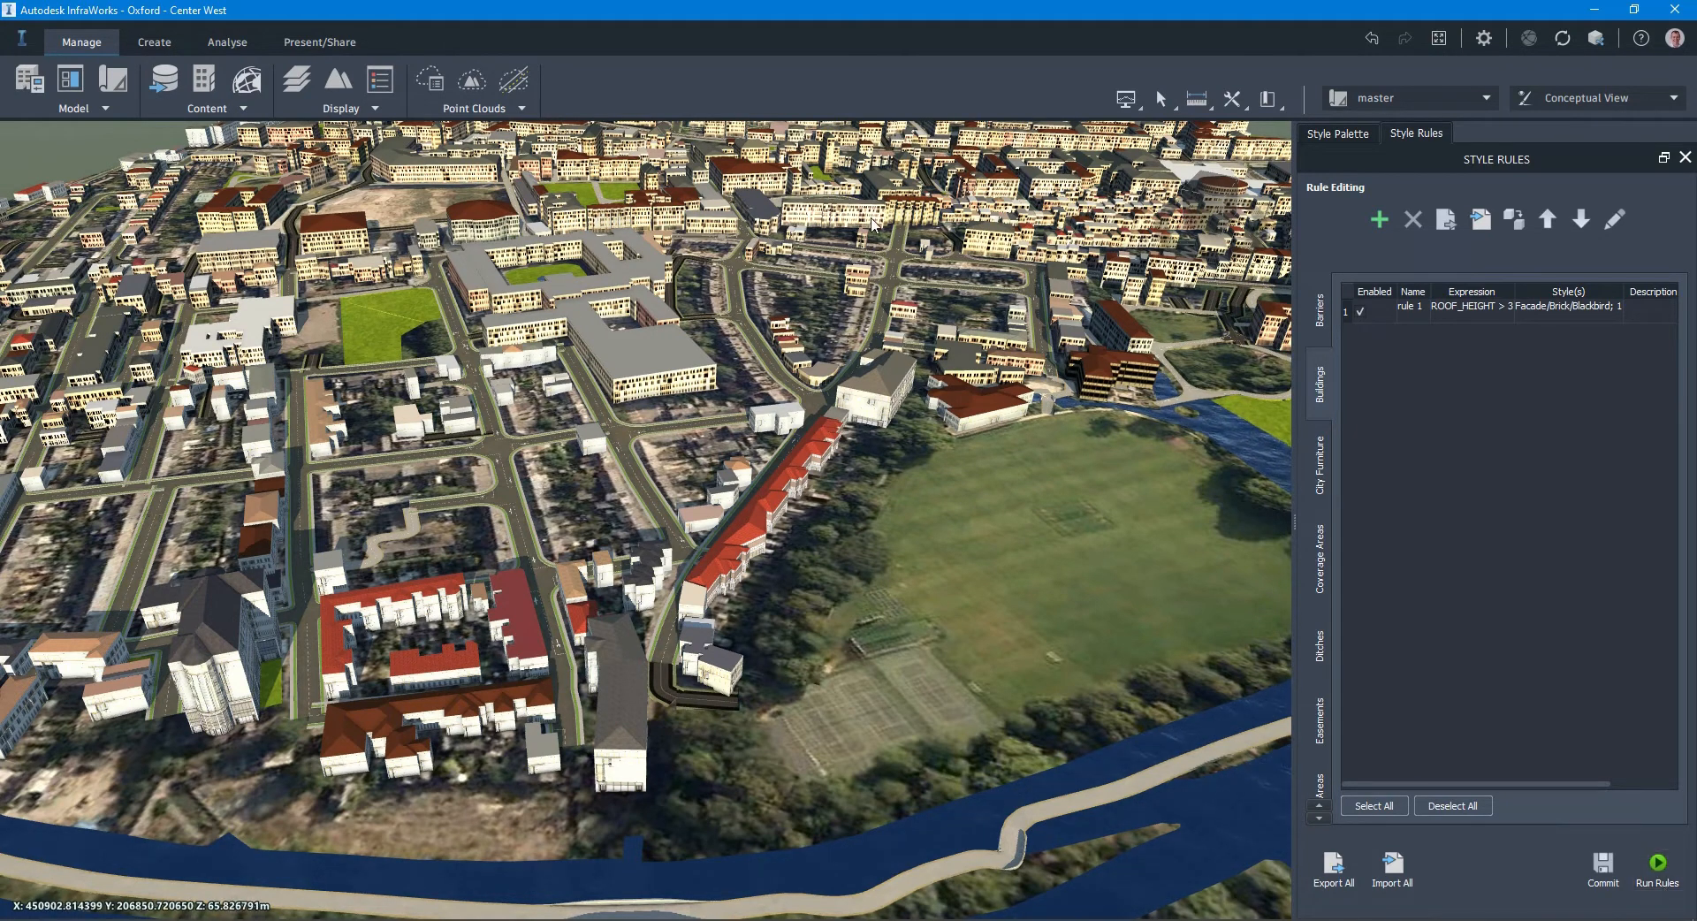
# Step: Add the Facade/Brick Paulus style to rule 1 as a second facade and rerun the building style rules
pyautogui.moveTo(872, 223)
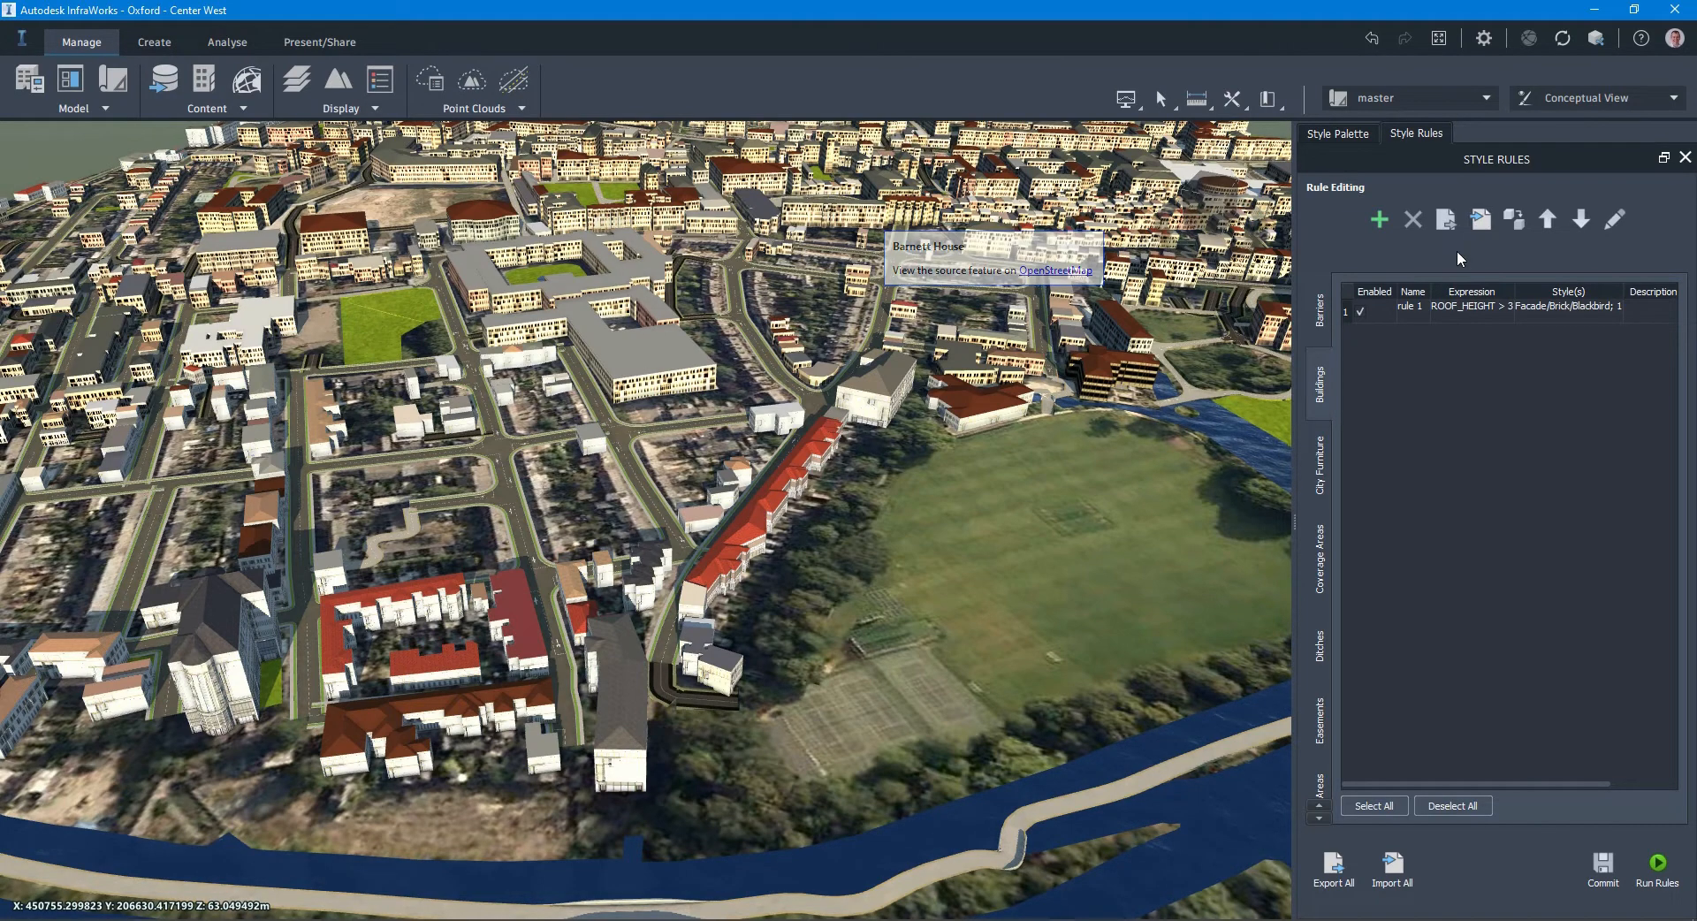
pyautogui.click(1447, 311)
pyautogui.doubleClick(1446, 309)
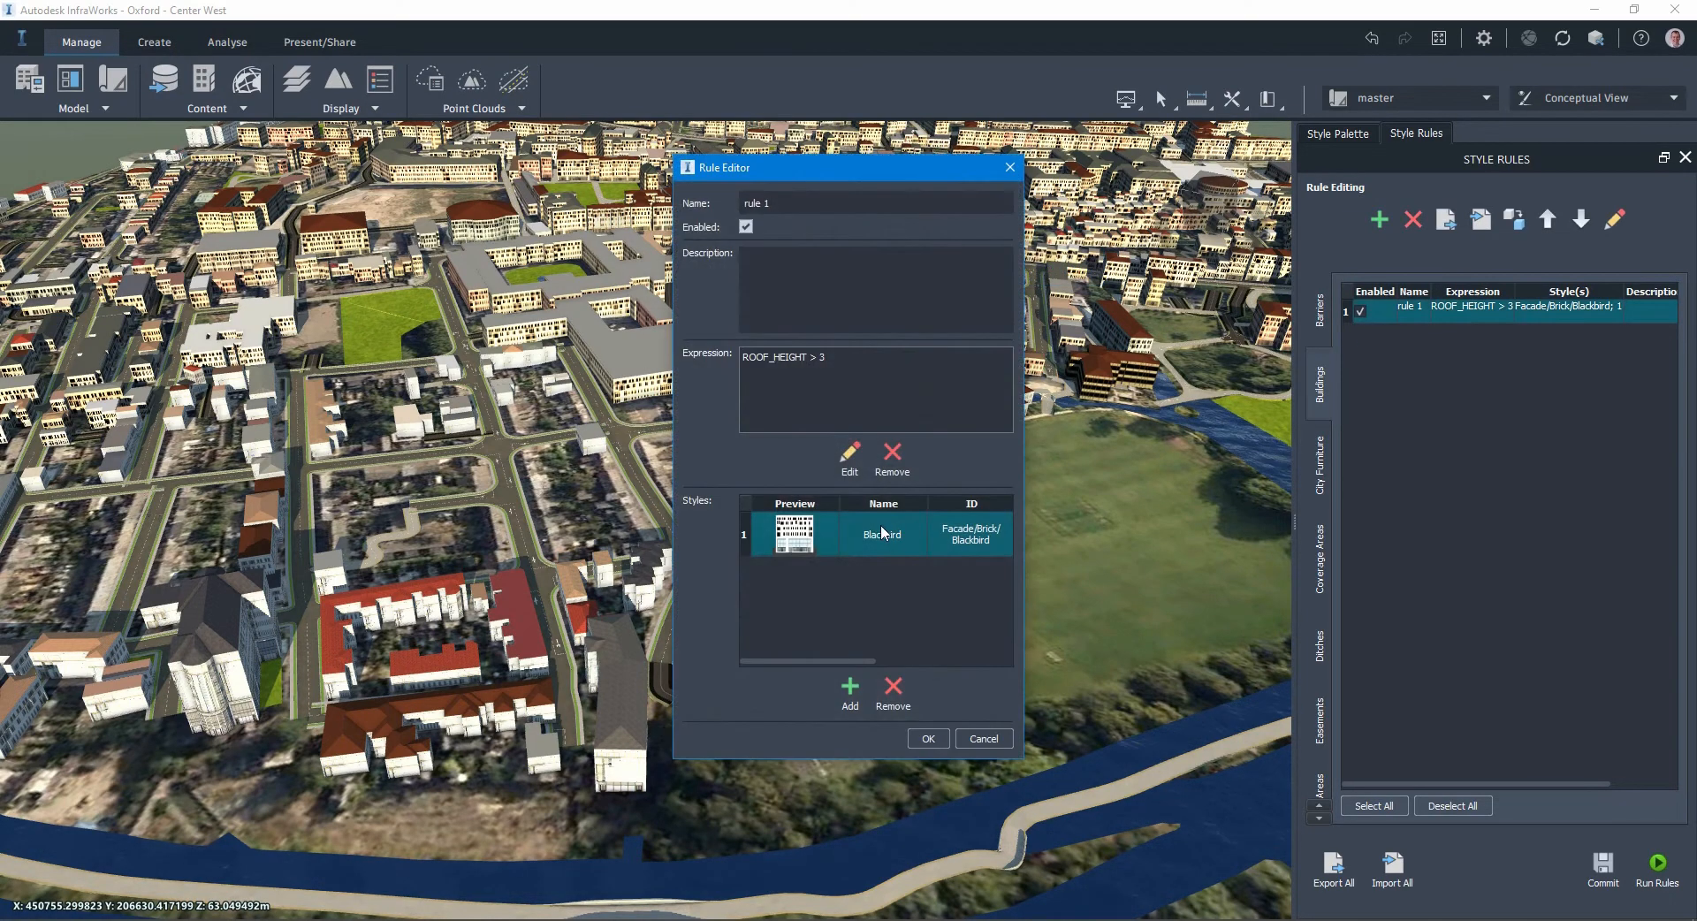
pyautogui.click(798, 536)
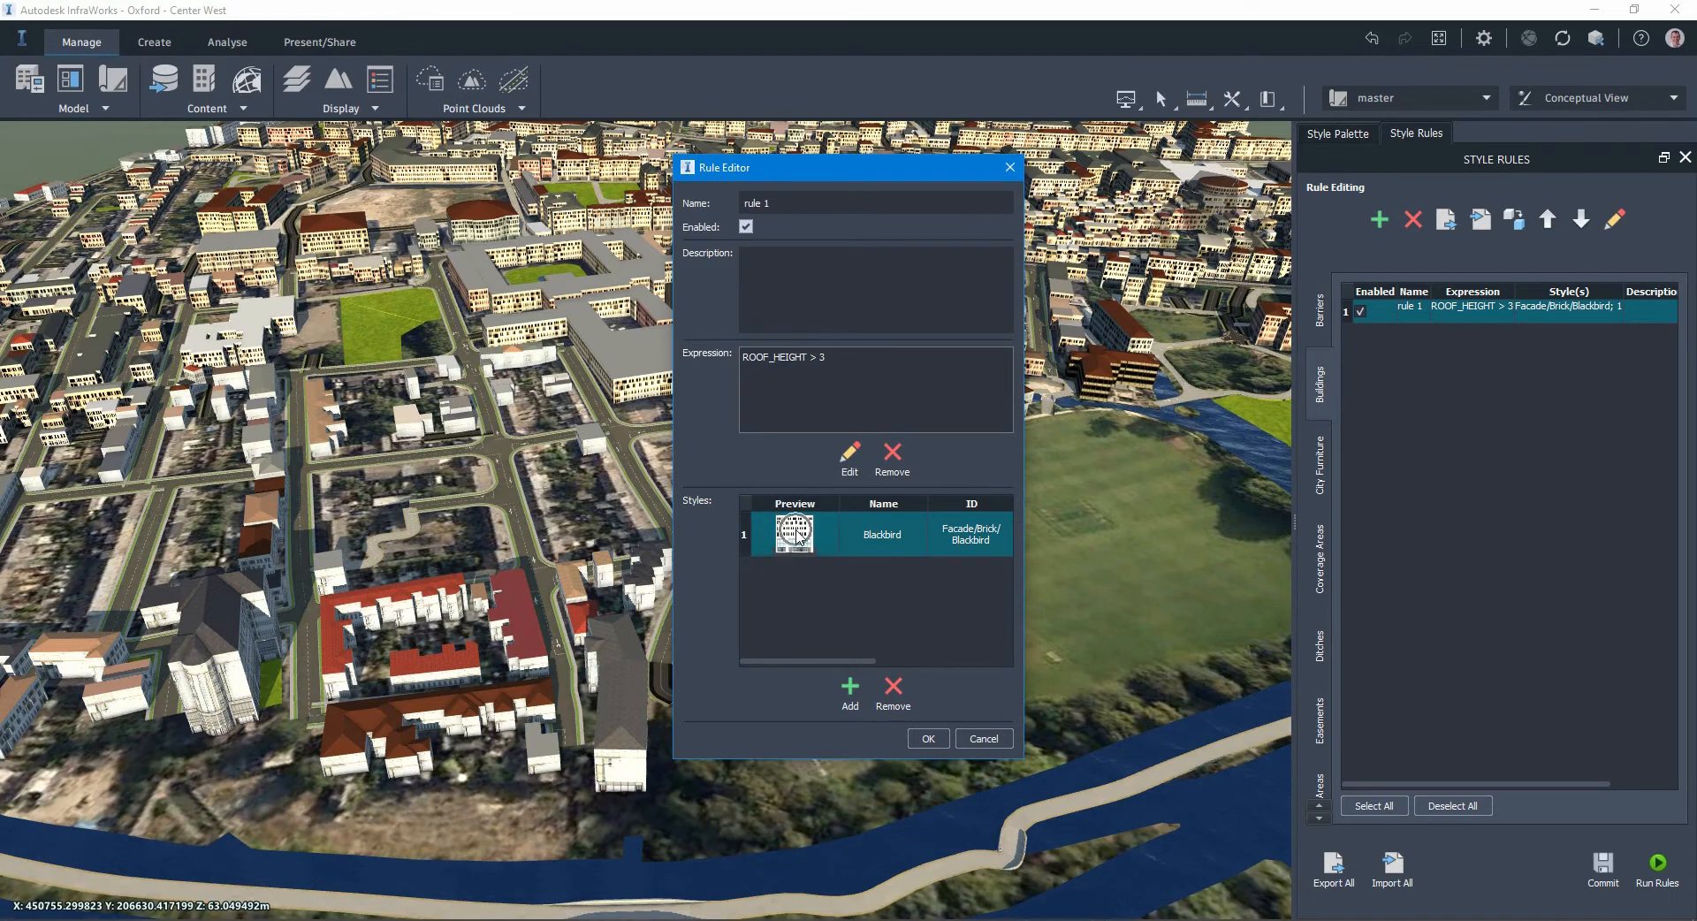
pyautogui.click(849, 693)
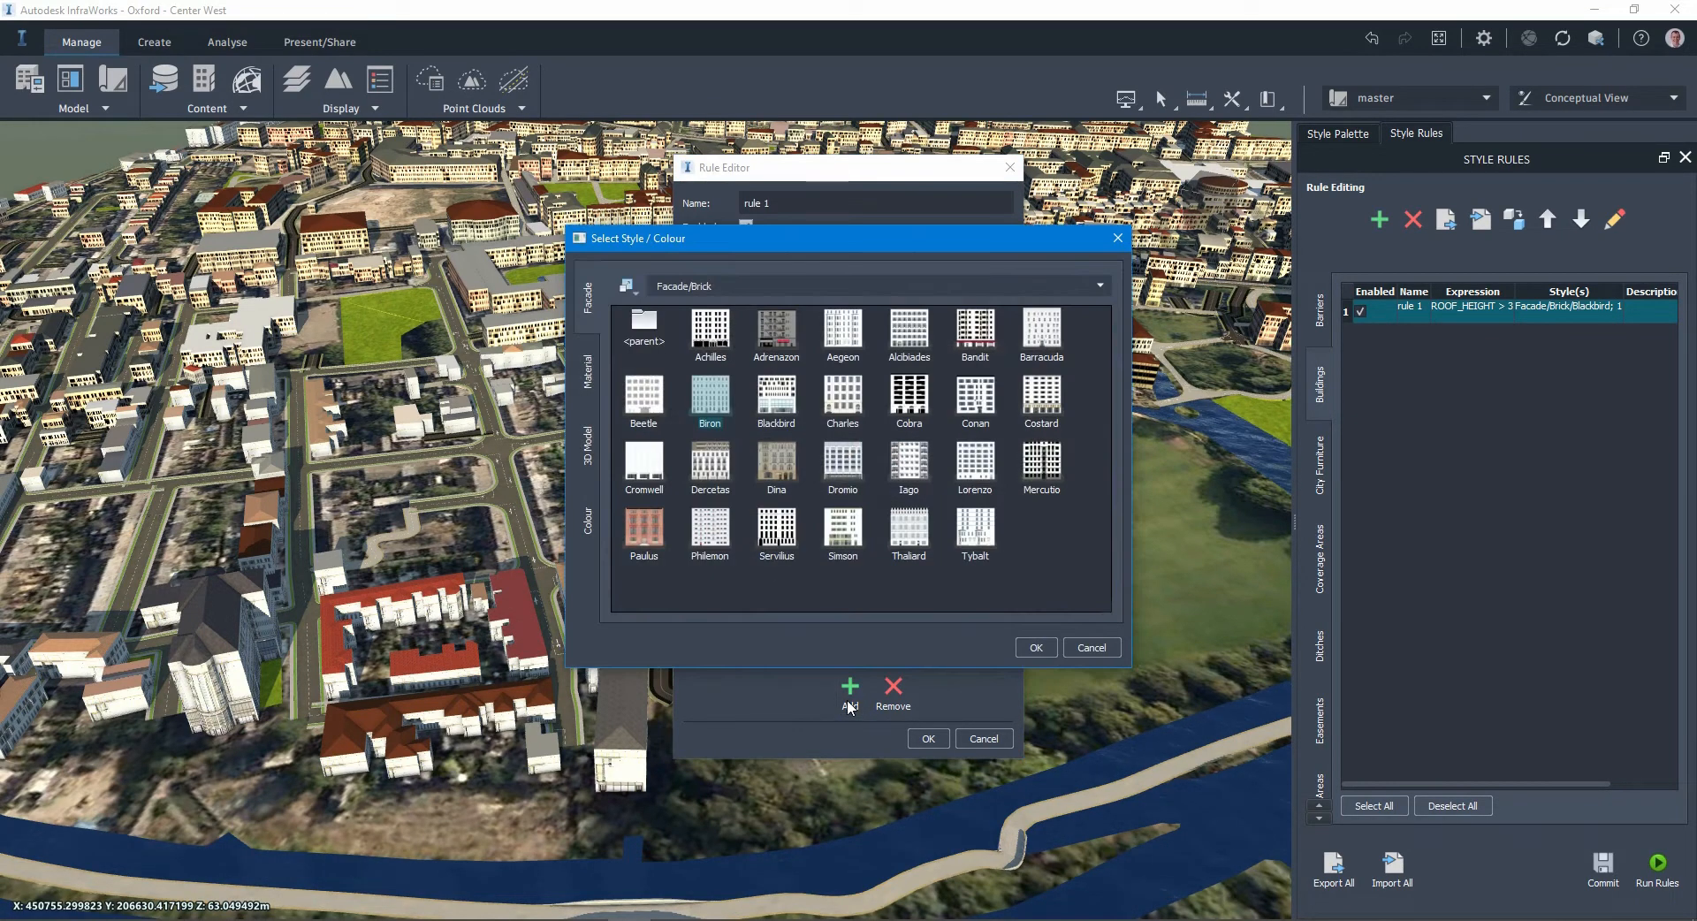
pyautogui.click(658, 541)
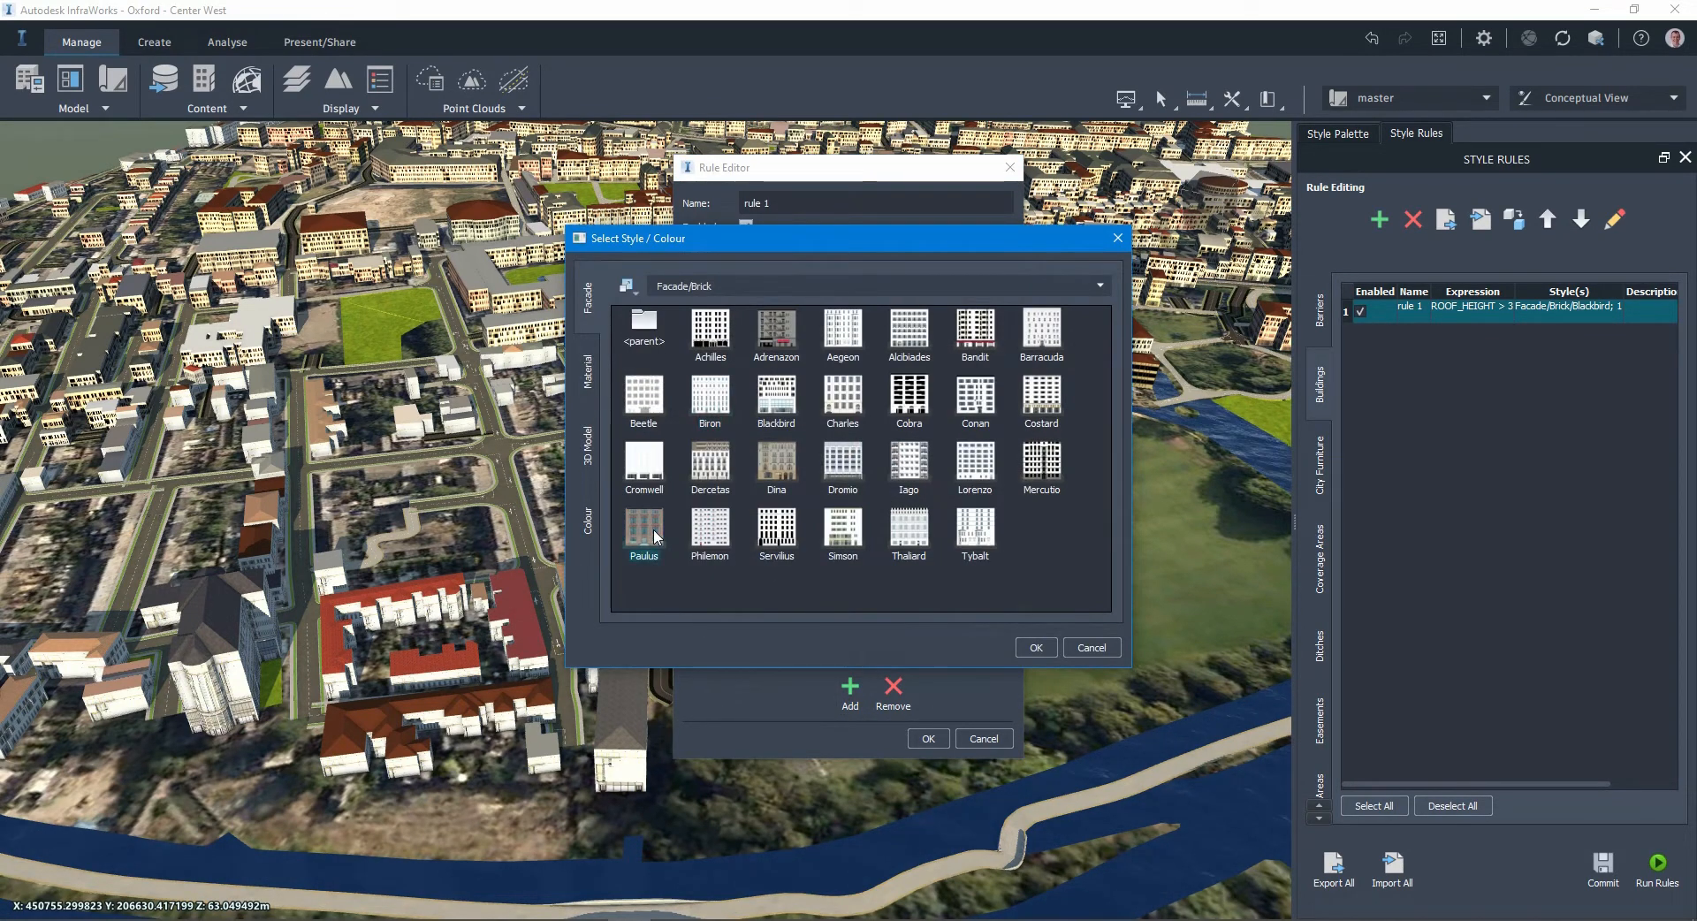
pyautogui.doubleClick(656, 536)
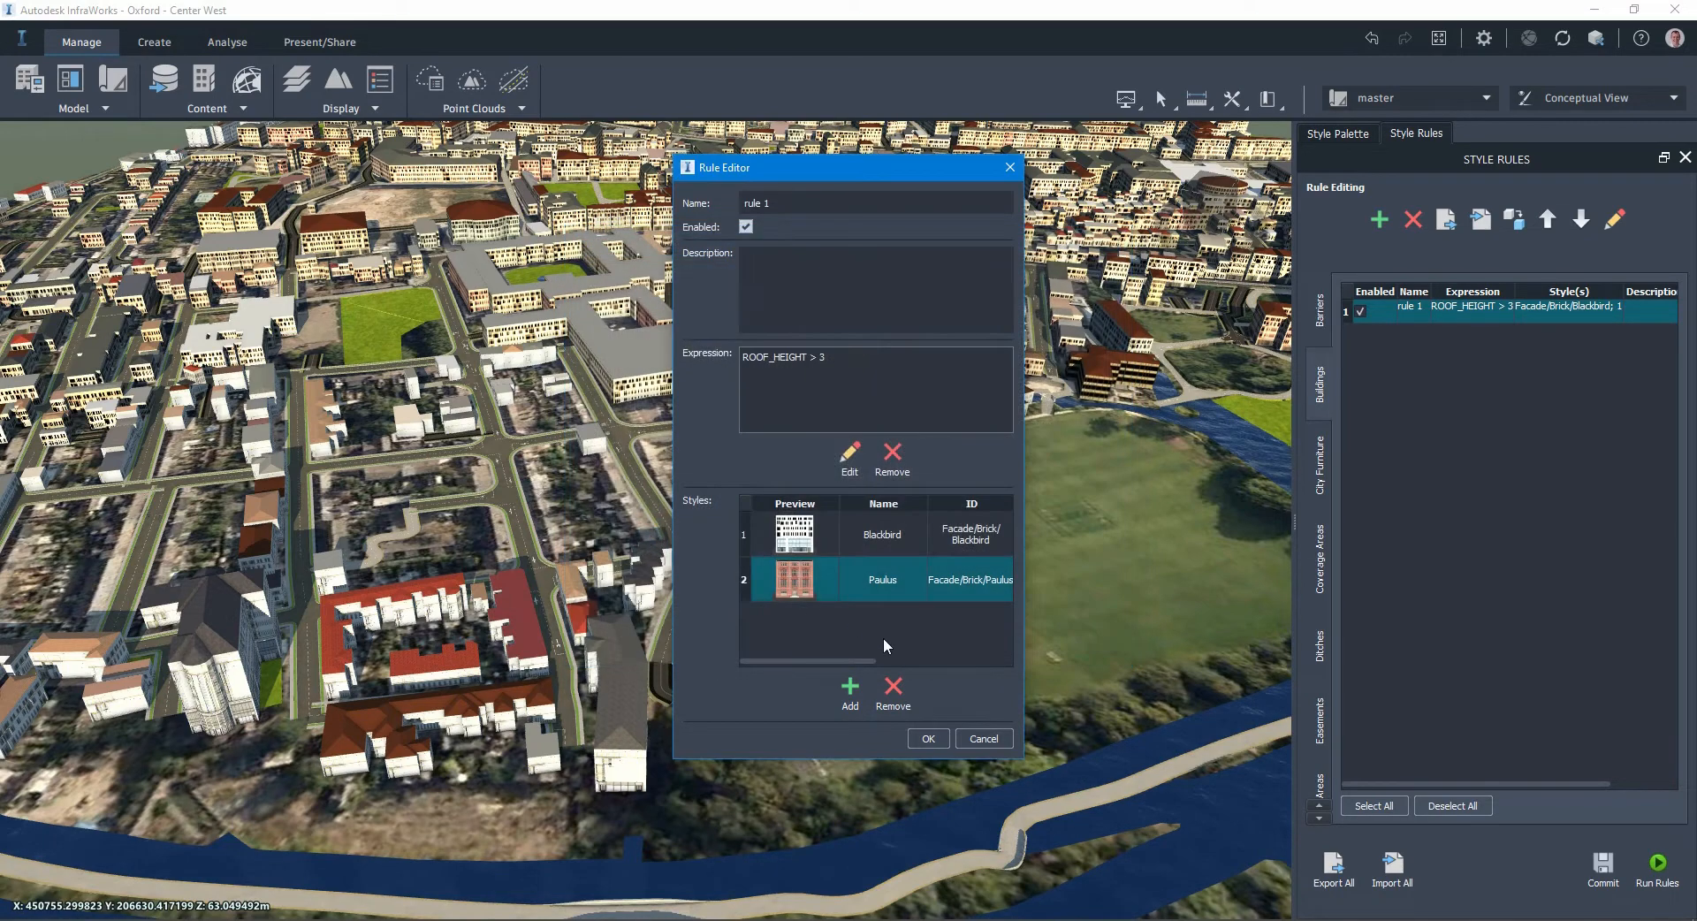
pyautogui.click(917, 734)
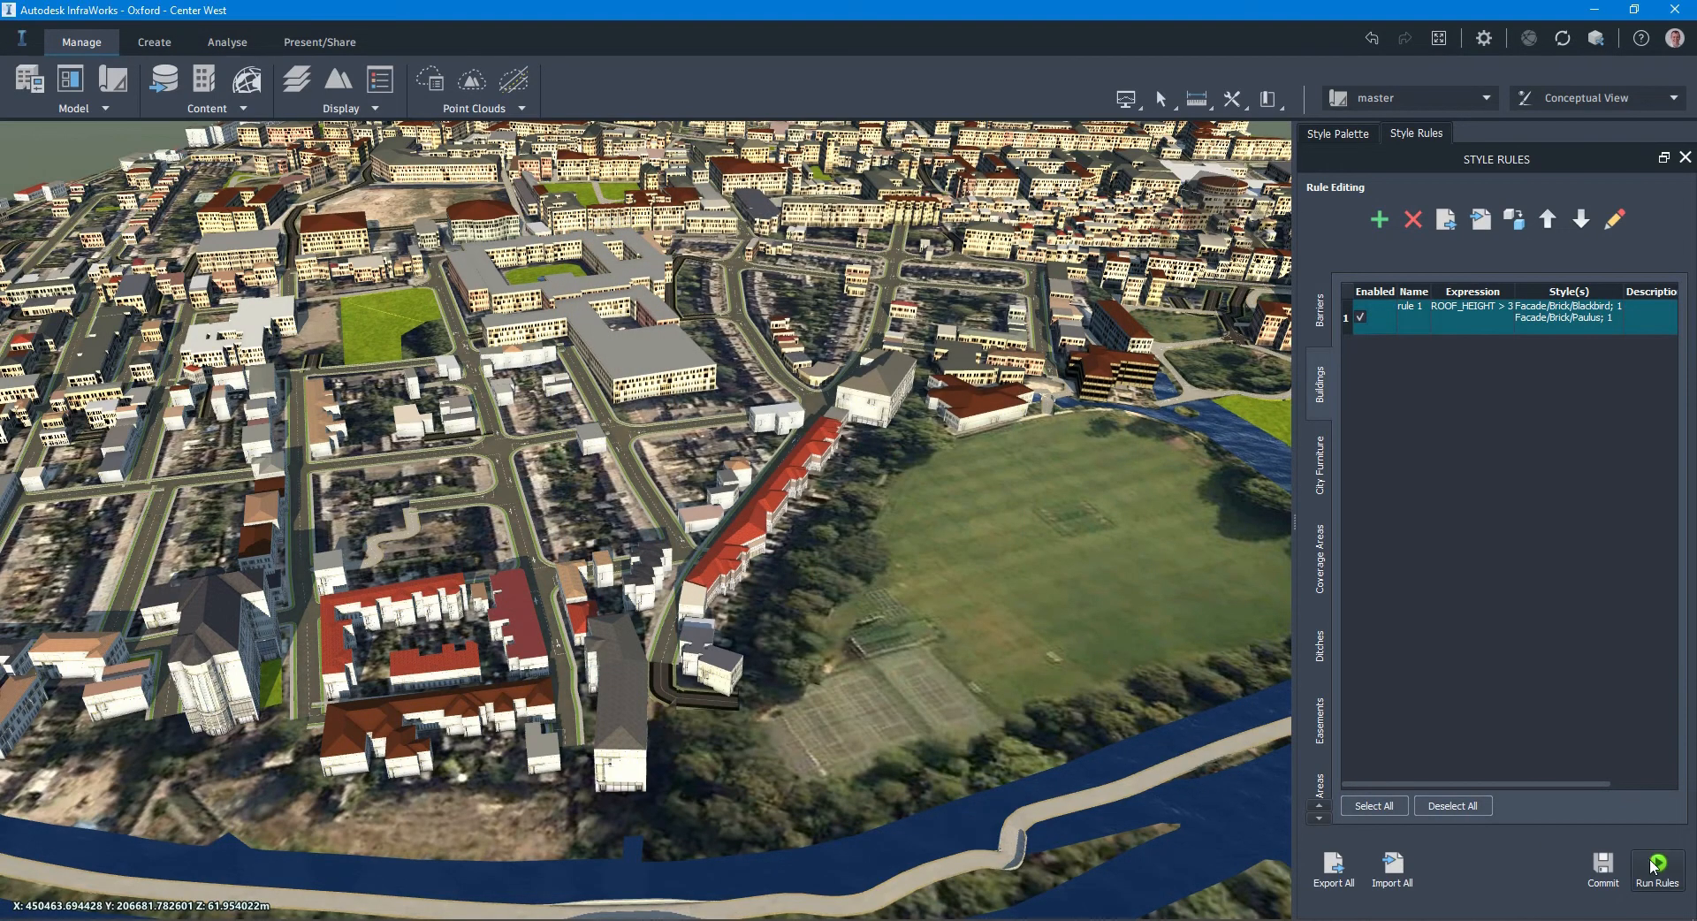
pyautogui.click(1657, 866)
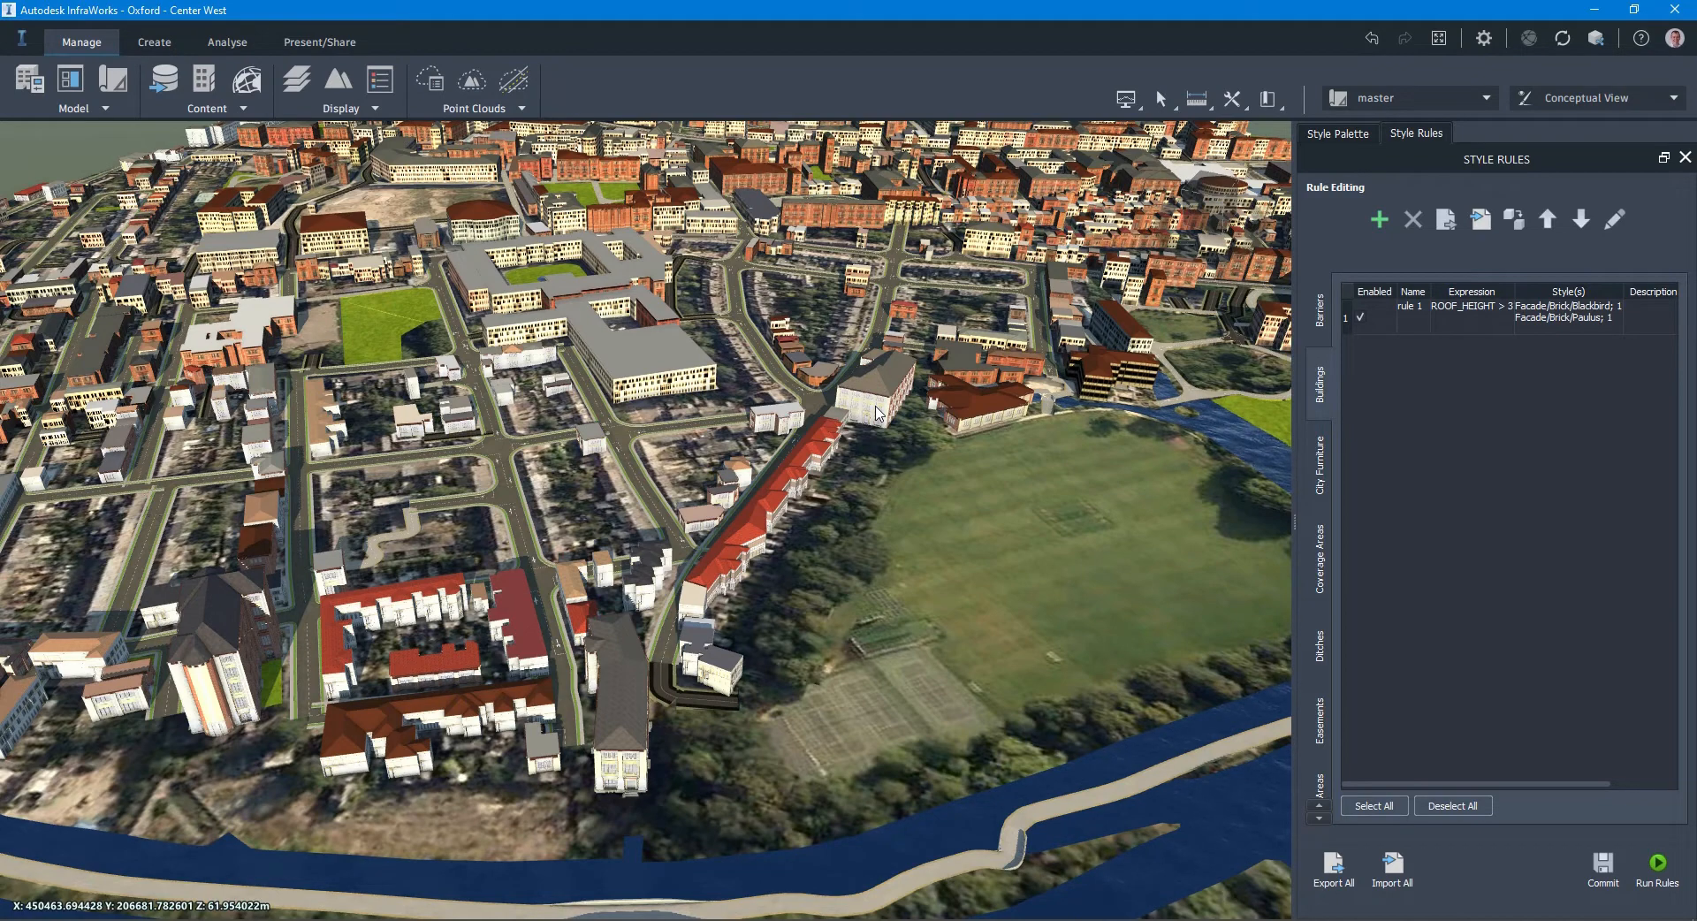
pyautogui.click(1339, 862)
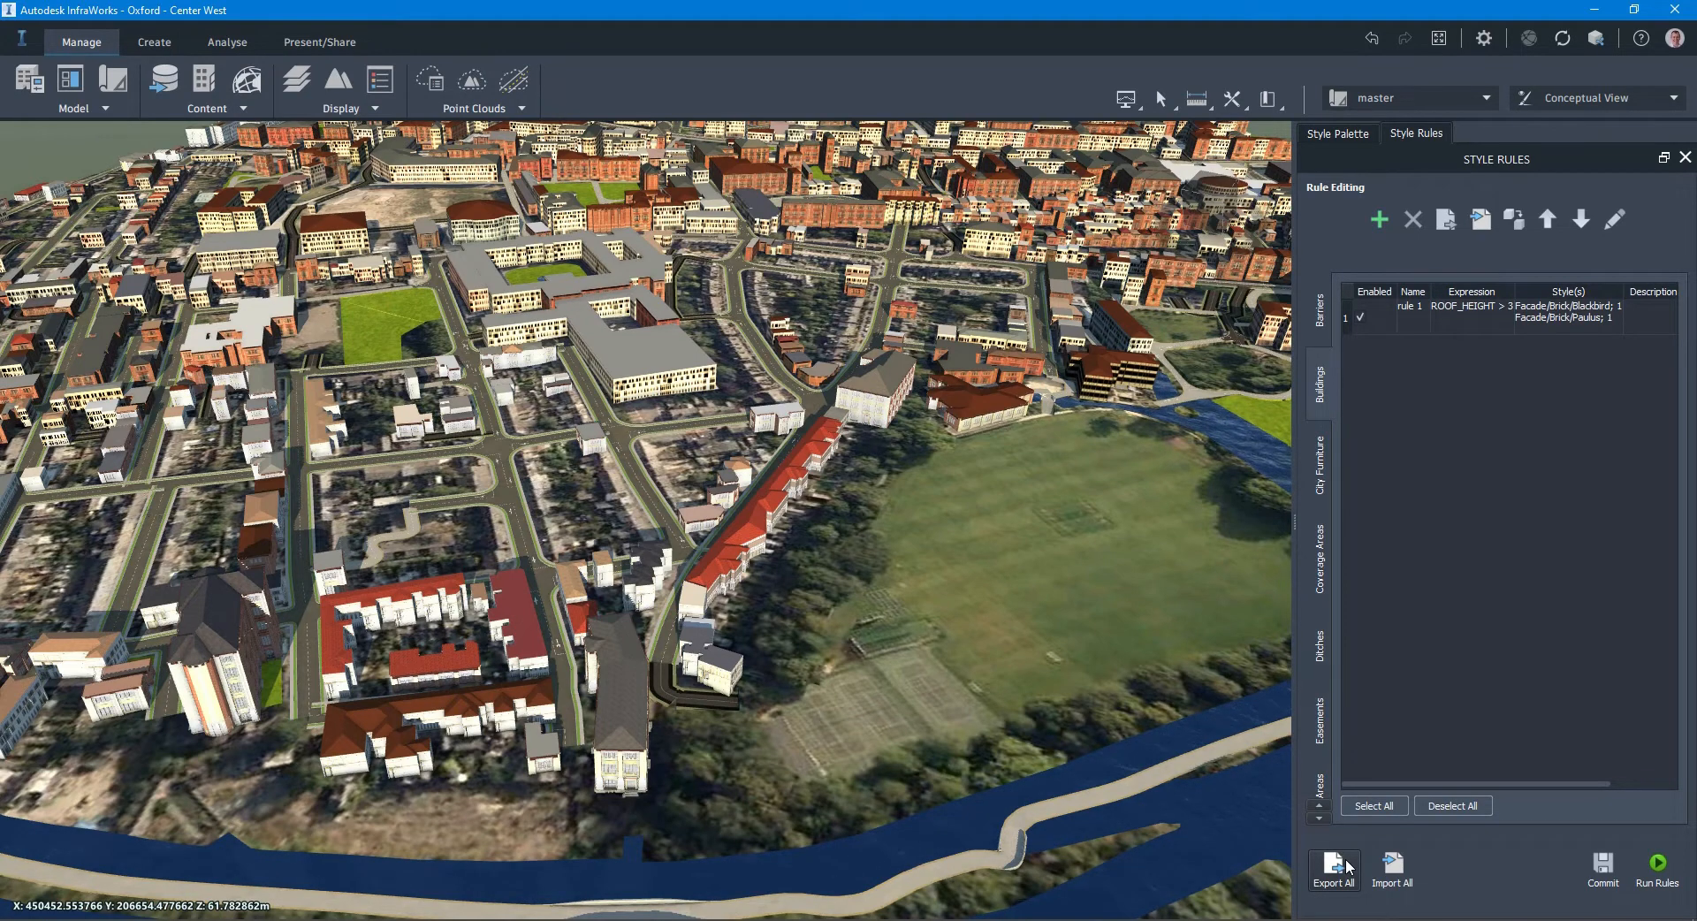
pyautogui.press('ctrl')
pyautogui.press('ctrl')
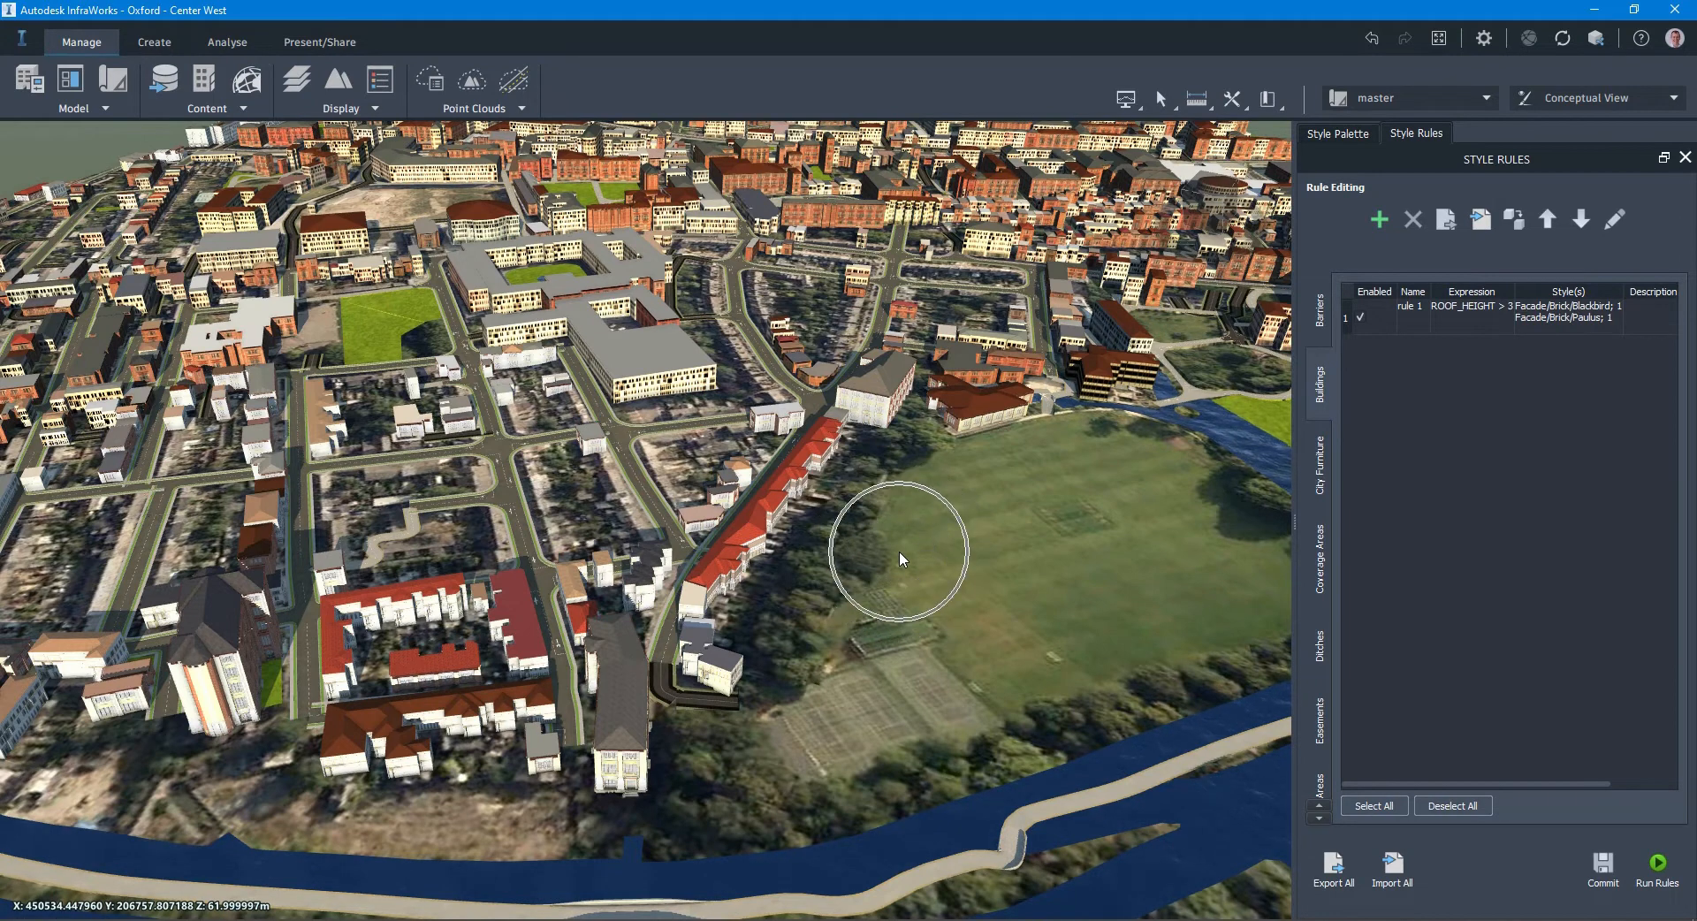
pyautogui.press('ctrl')
pyautogui.press('ctrl')
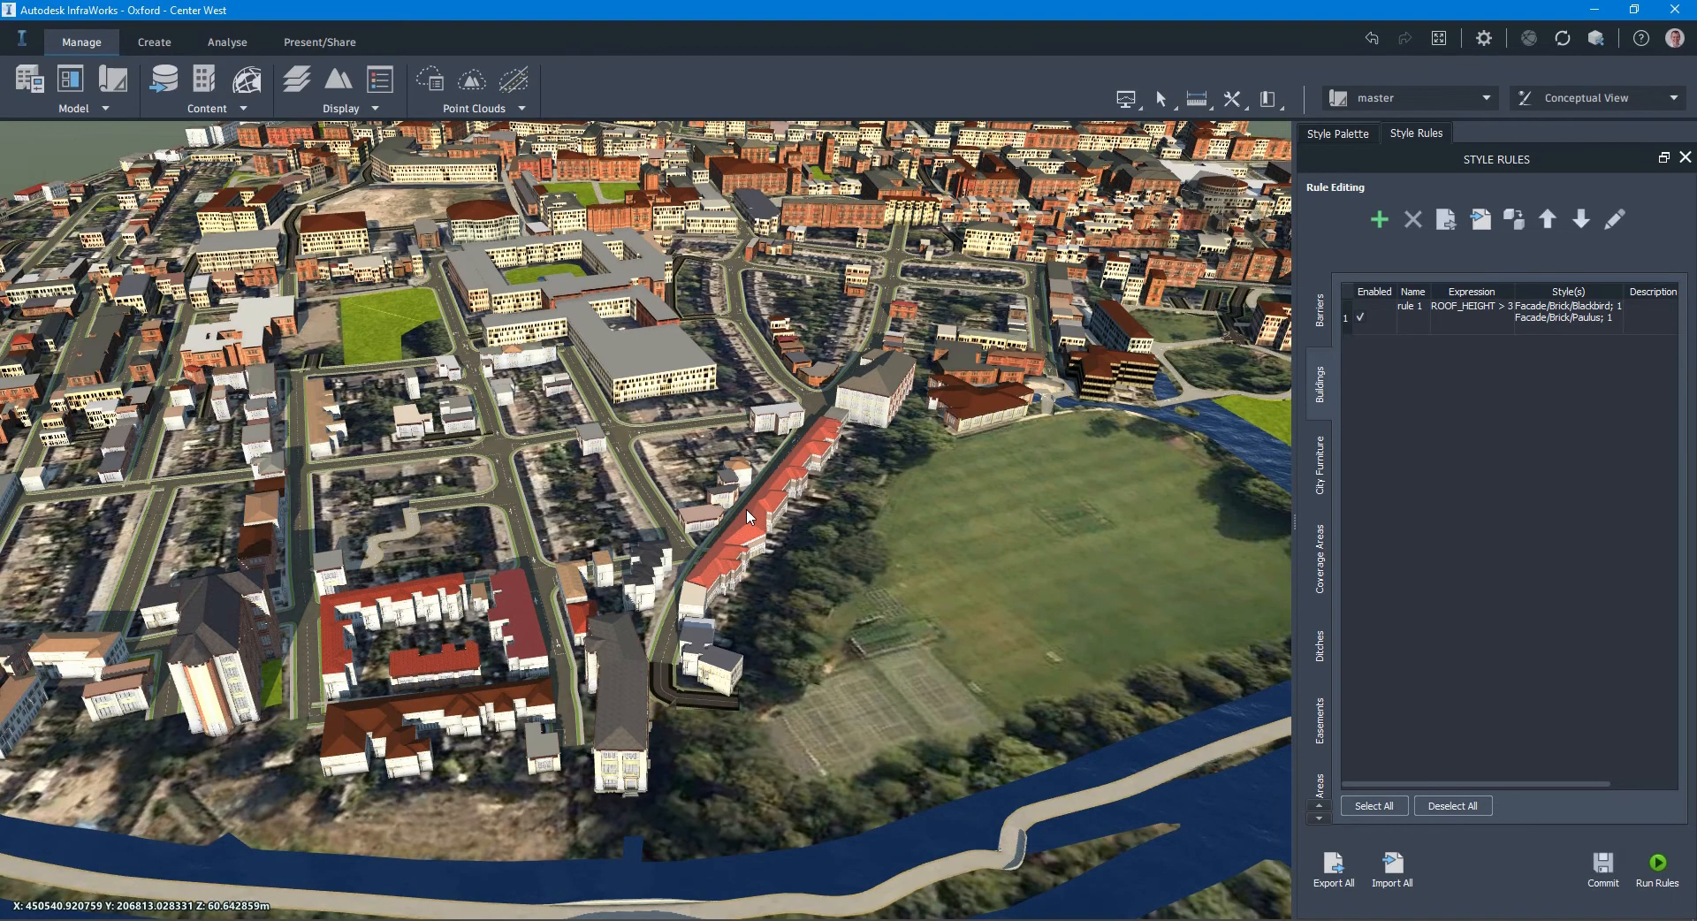
# Step: Sketch a new building of about 2,099 m² with the Facade/Brick Aegeon style on the open block behind the red-roofed terrace
pyautogui.moveTo(751, 479); pyautogui.dragTo(715, 478, button='middle')
pyautogui.moveTo(715, 478); pyautogui.dragTo(604, 537)
pyautogui.scroll(5, 580, 433)
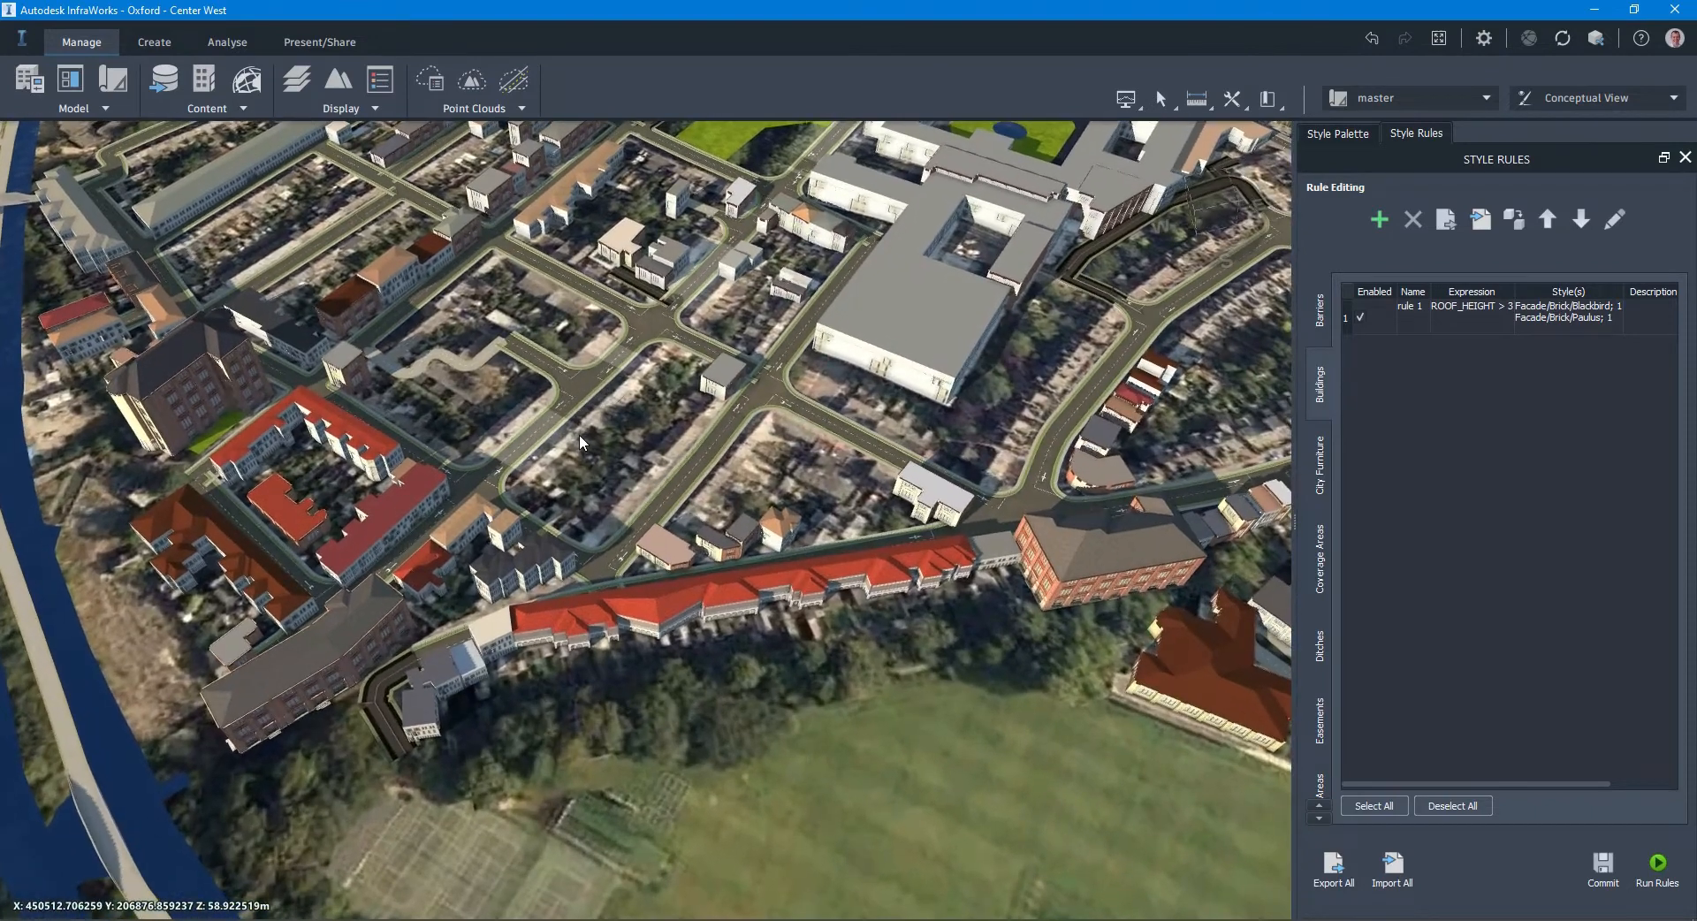
pyautogui.press('ctrl')
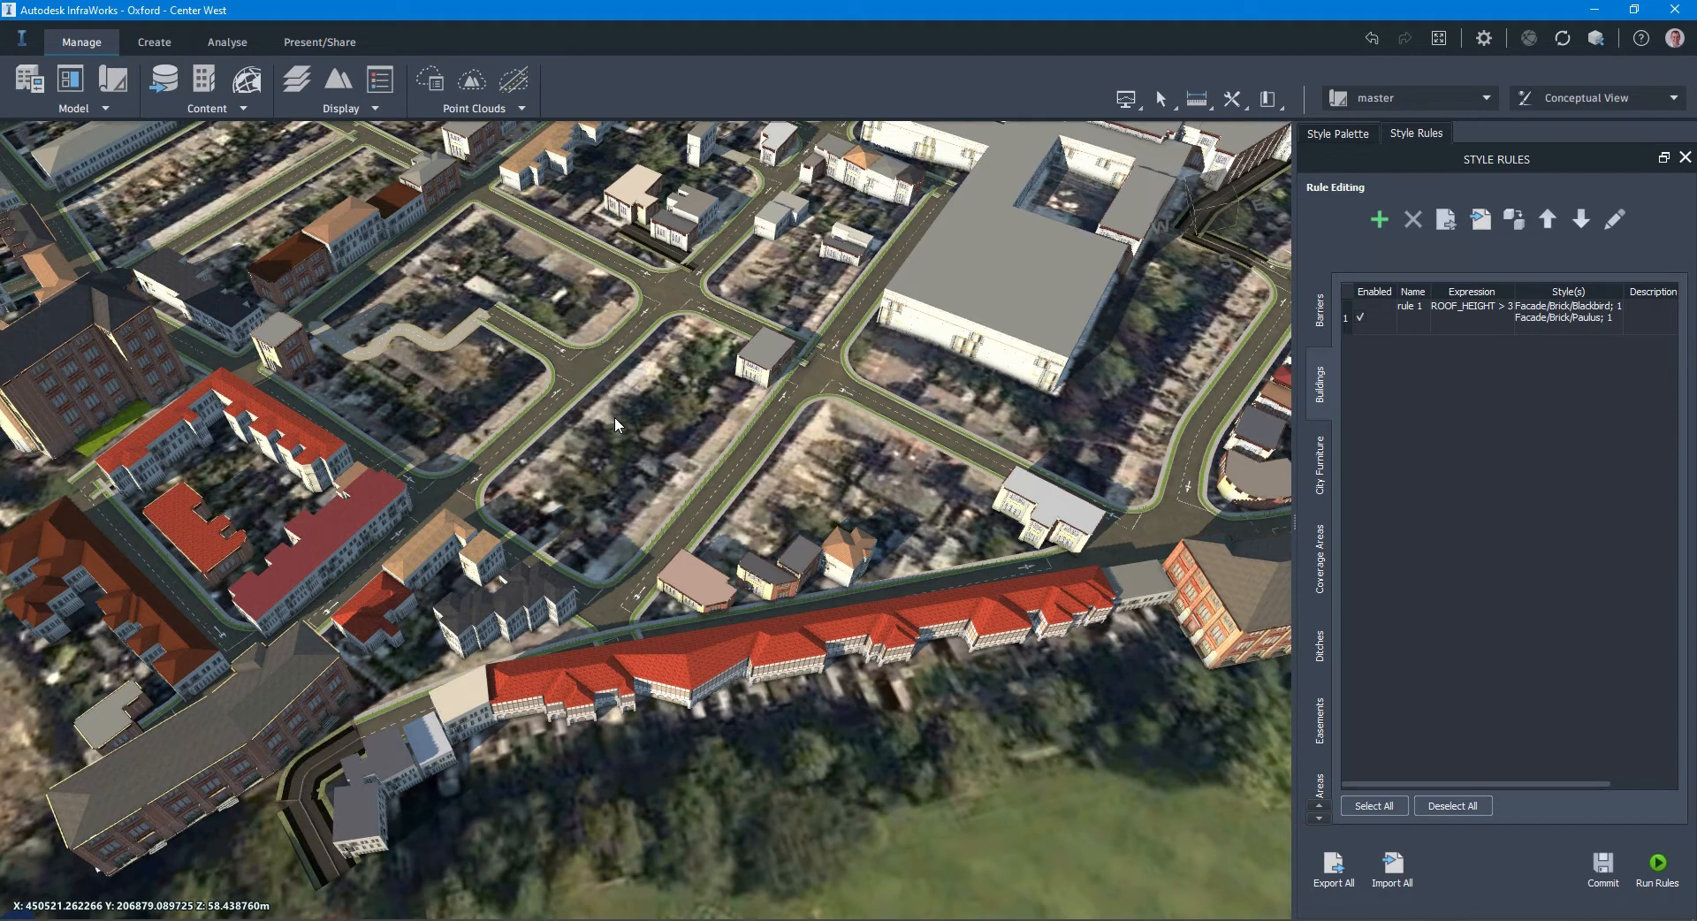
pyautogui.click(154, 42)
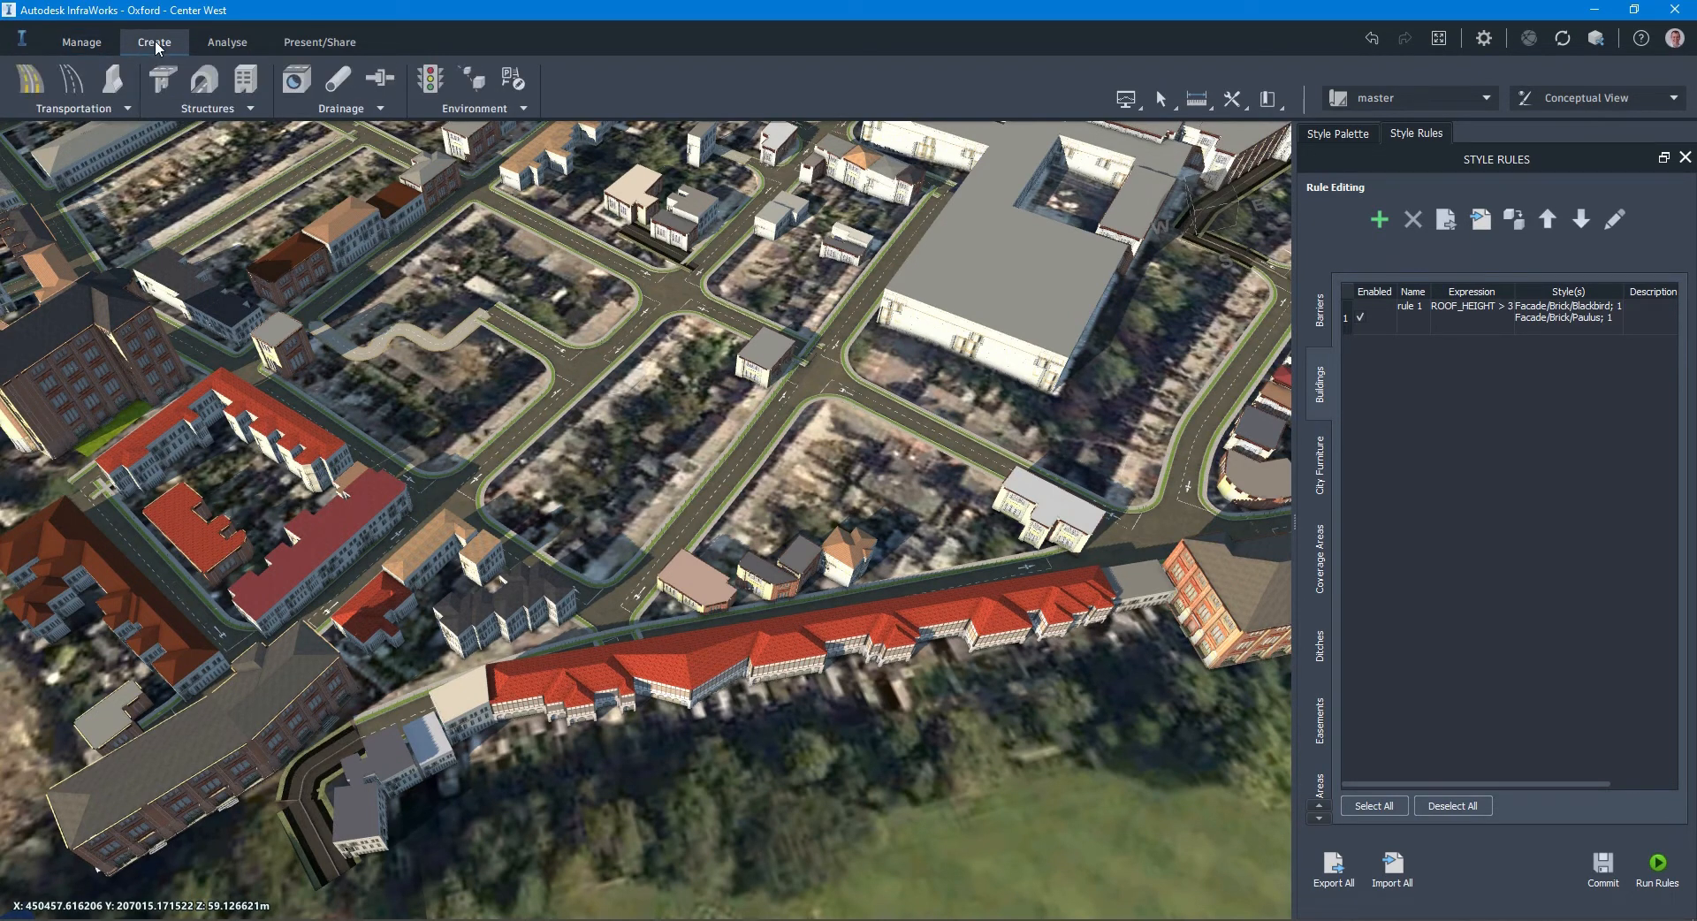
pyautogui.click(237, 109)
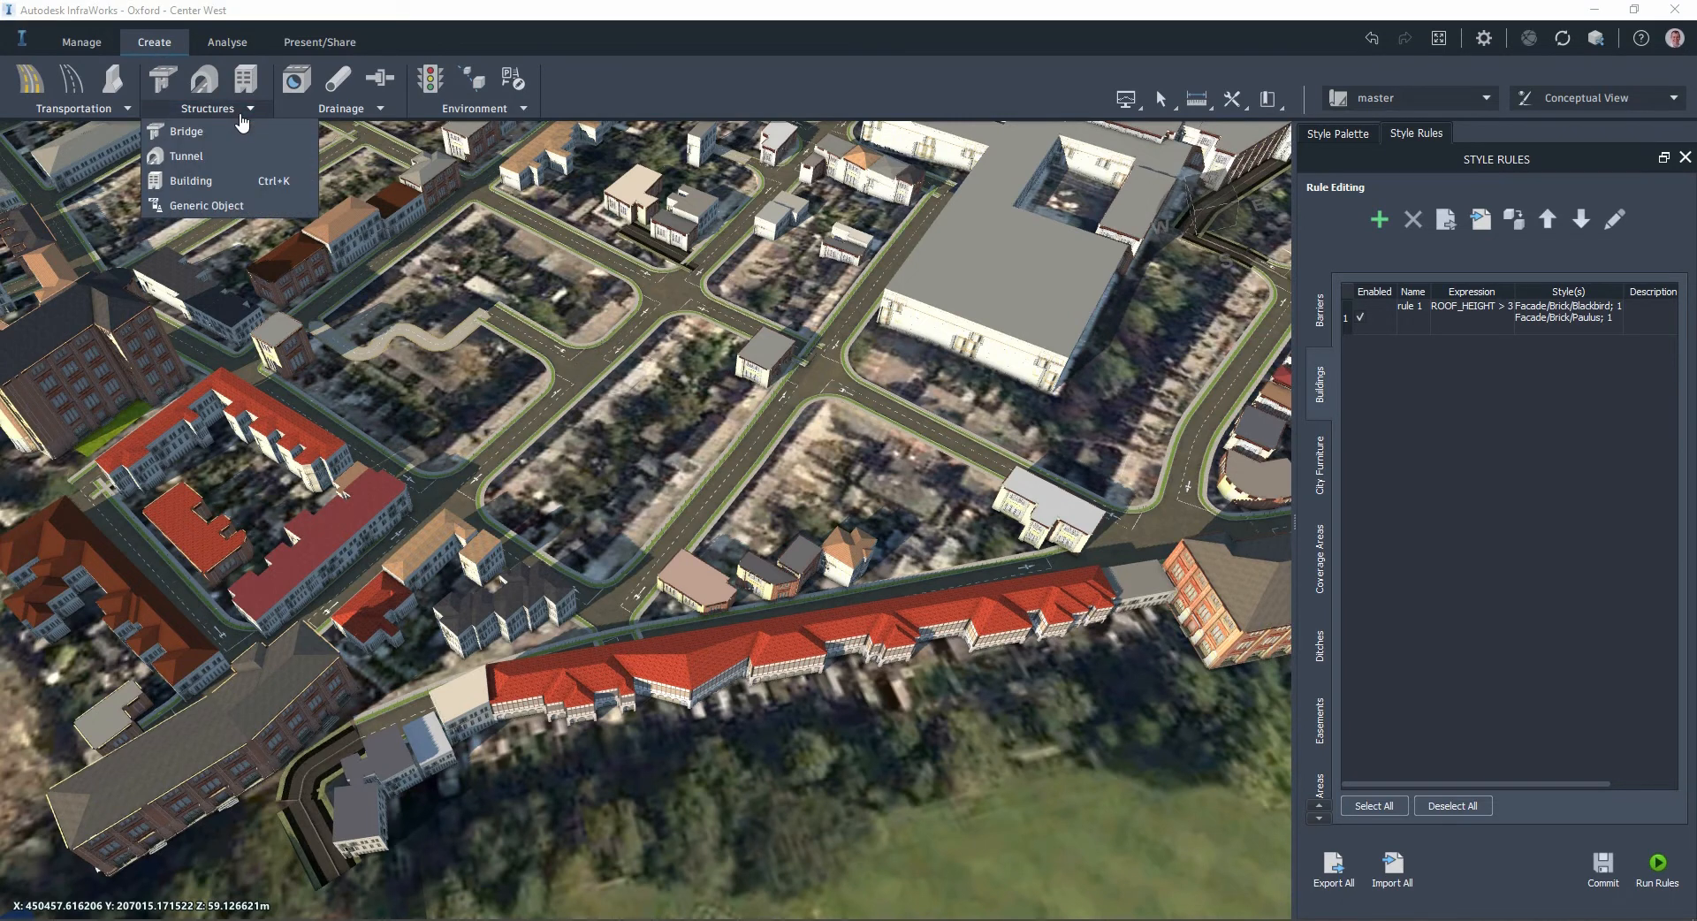
pyautogui.click(224, 188)
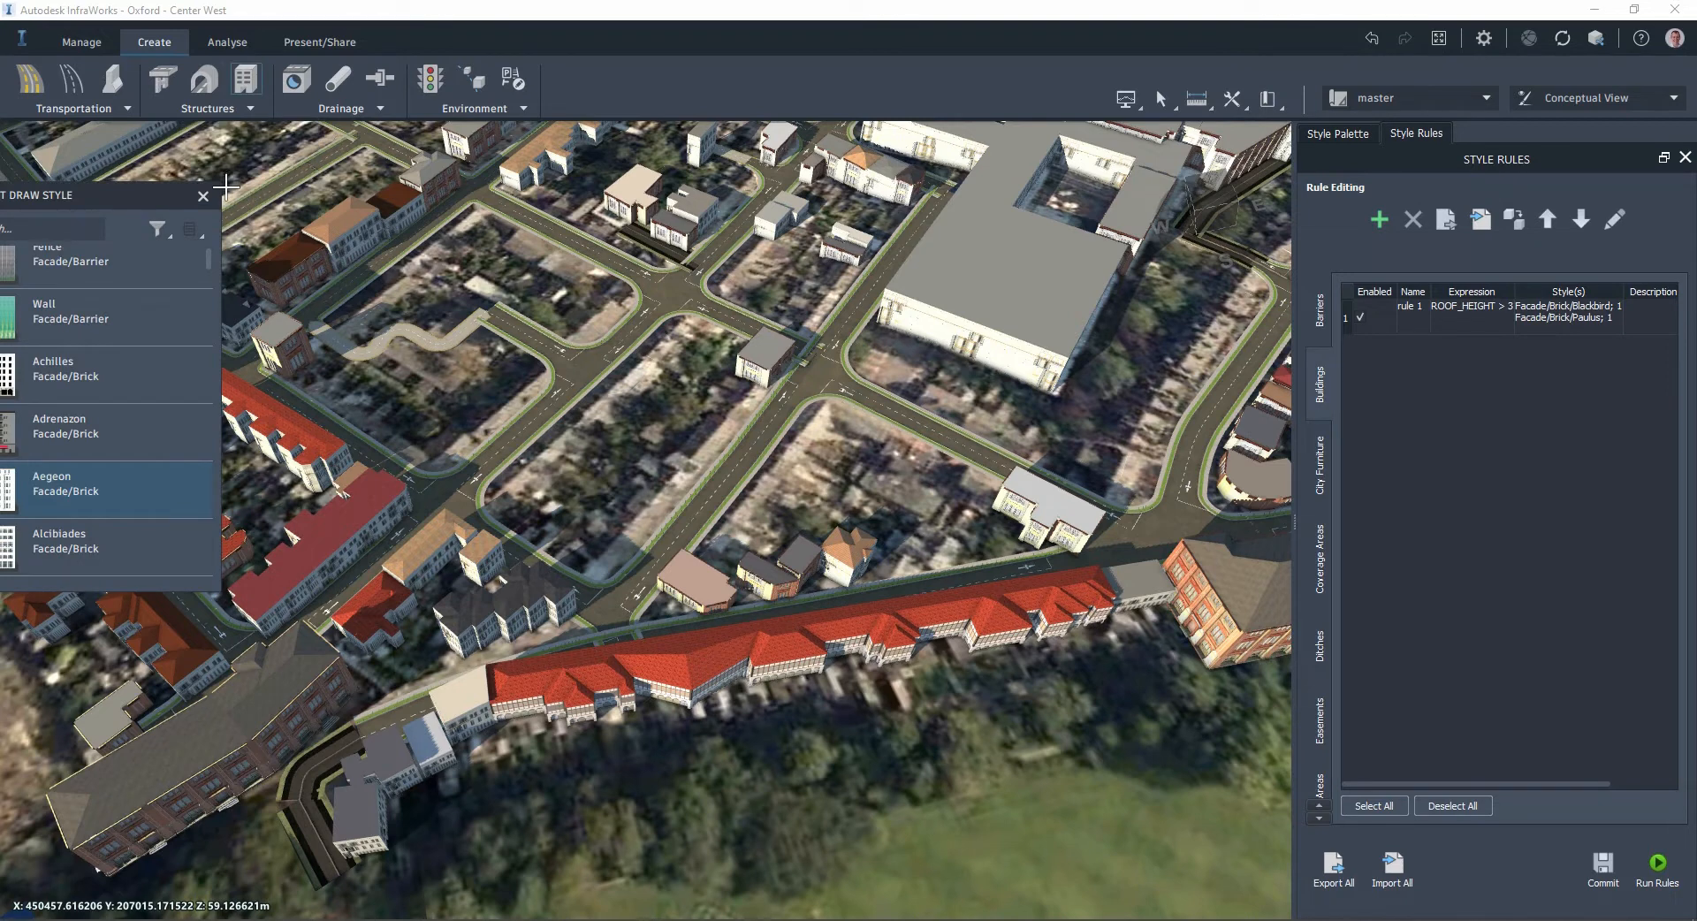
pyautogui.moveTo(112, 183)
pyautogui.mouseDown()
pyautogui.moveTo(255, 204)
pyautogui.moveTo(193, 134)
pyautogui.mouseUp()
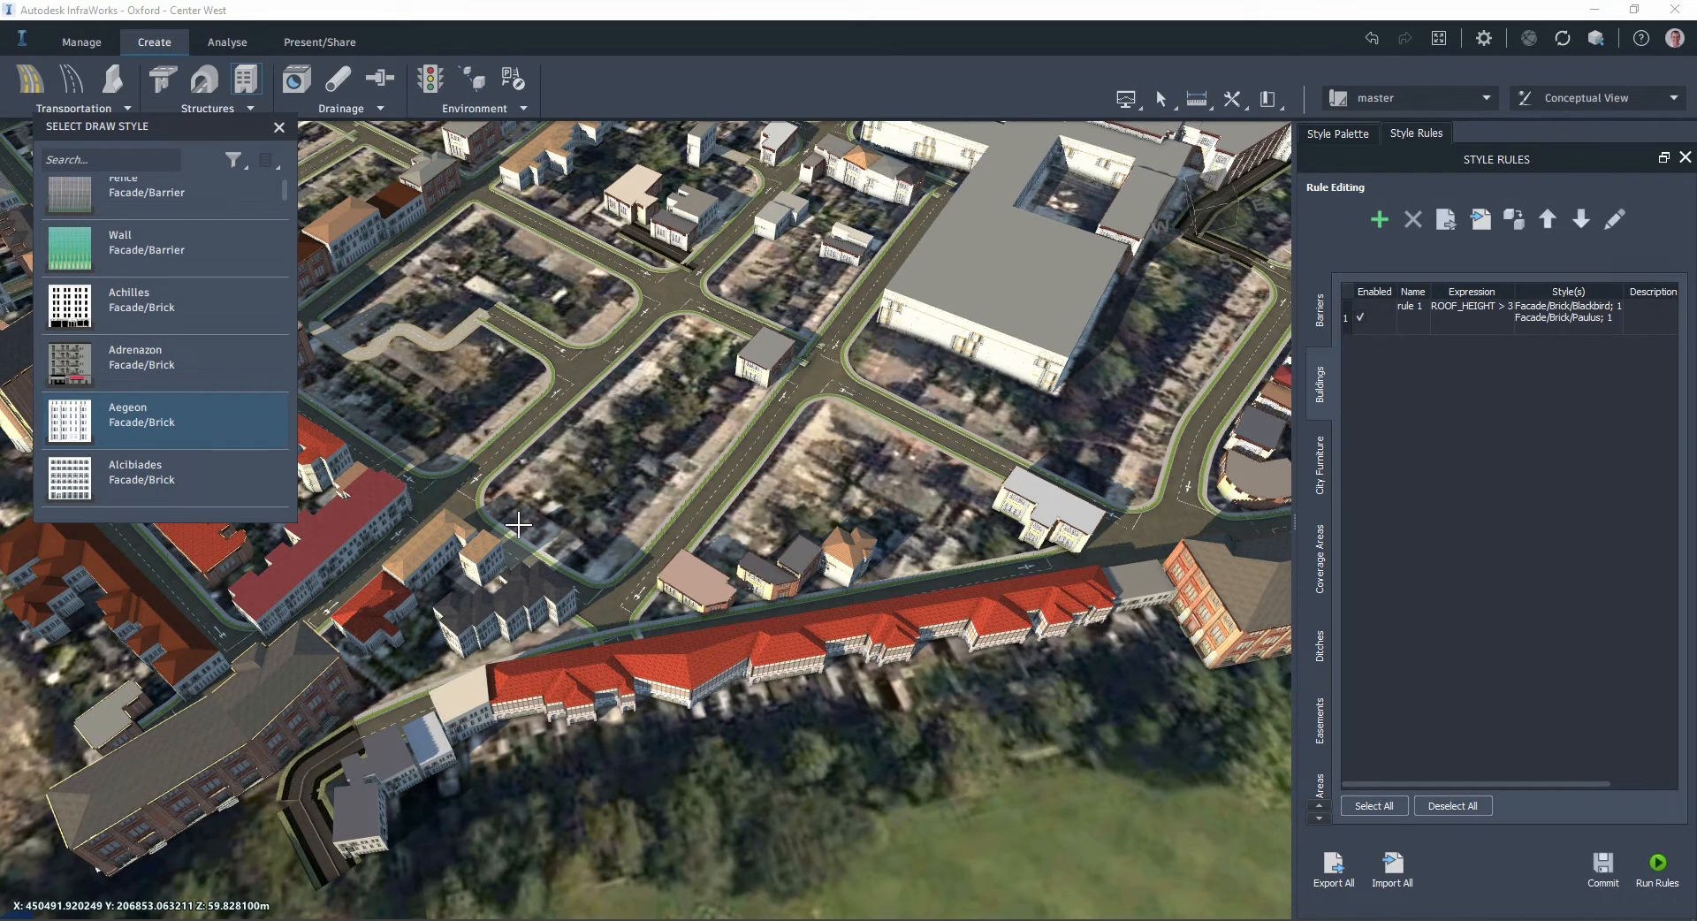
pyautogui.click(497, 505)
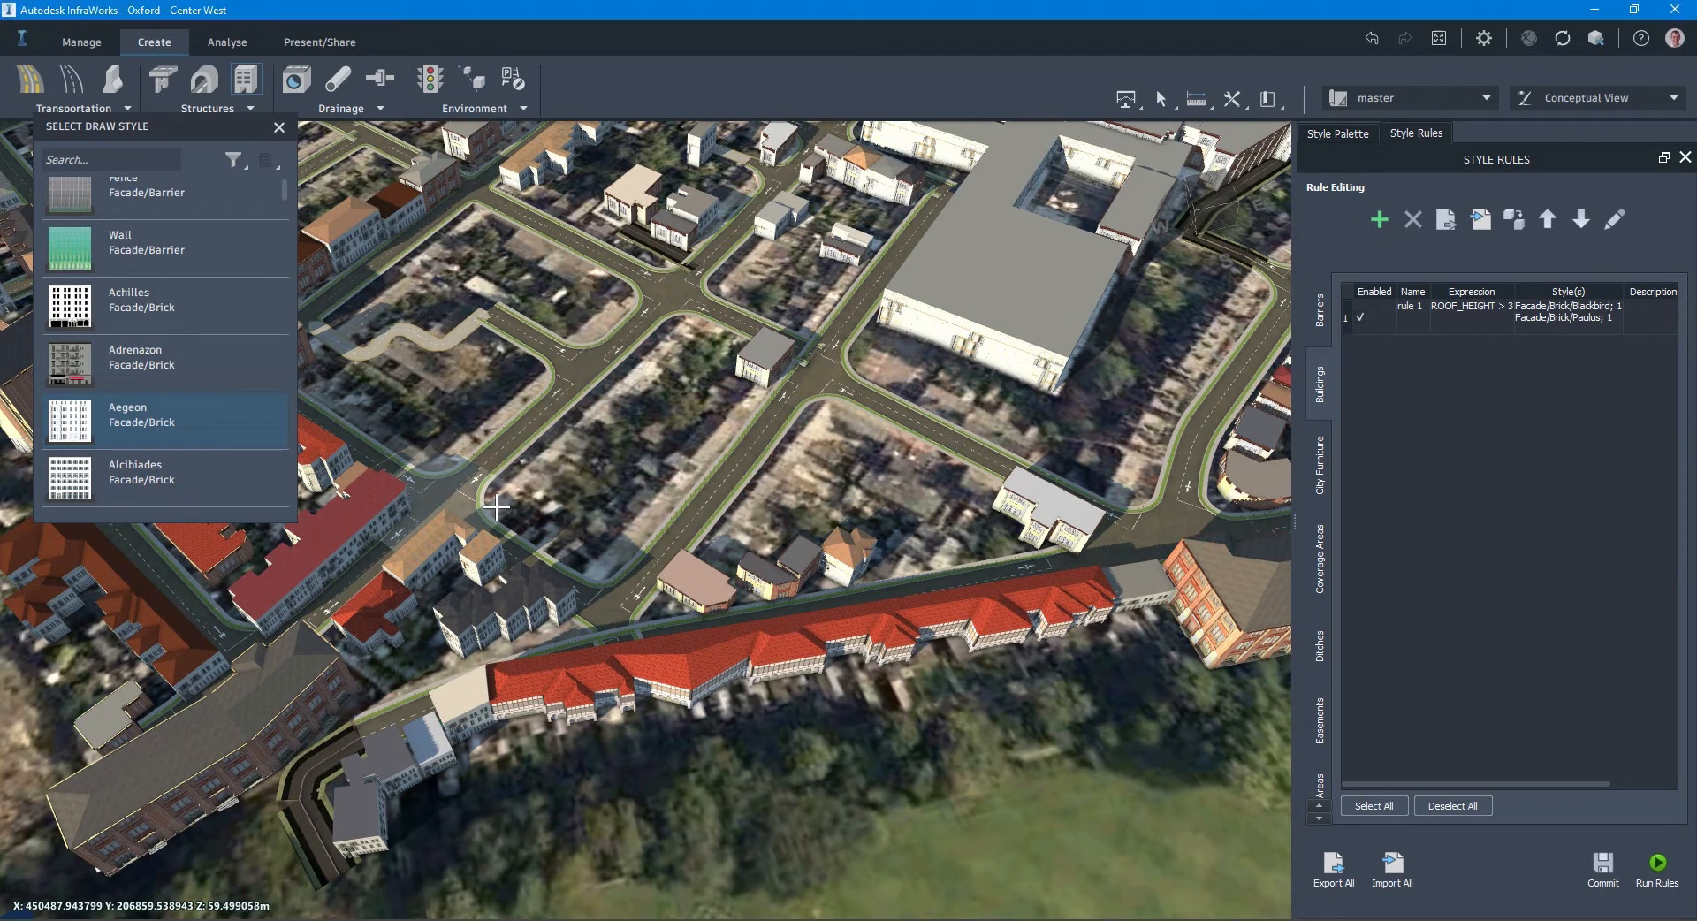
pyautogui.click(607, 581)
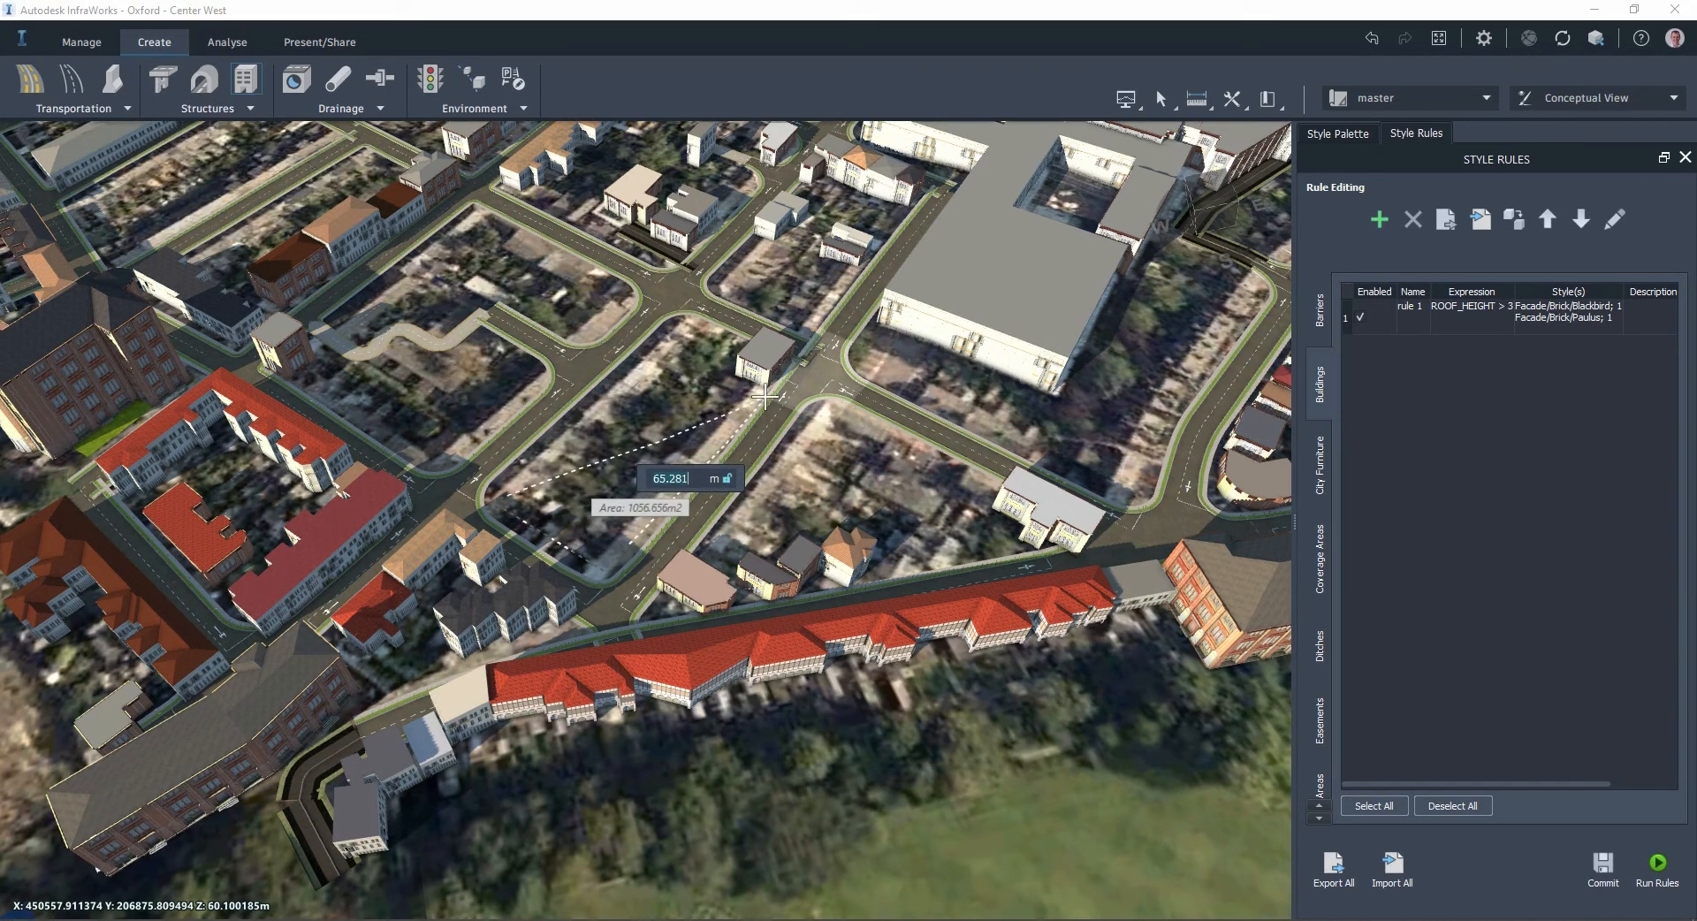
pyautogui.click(738, 391)
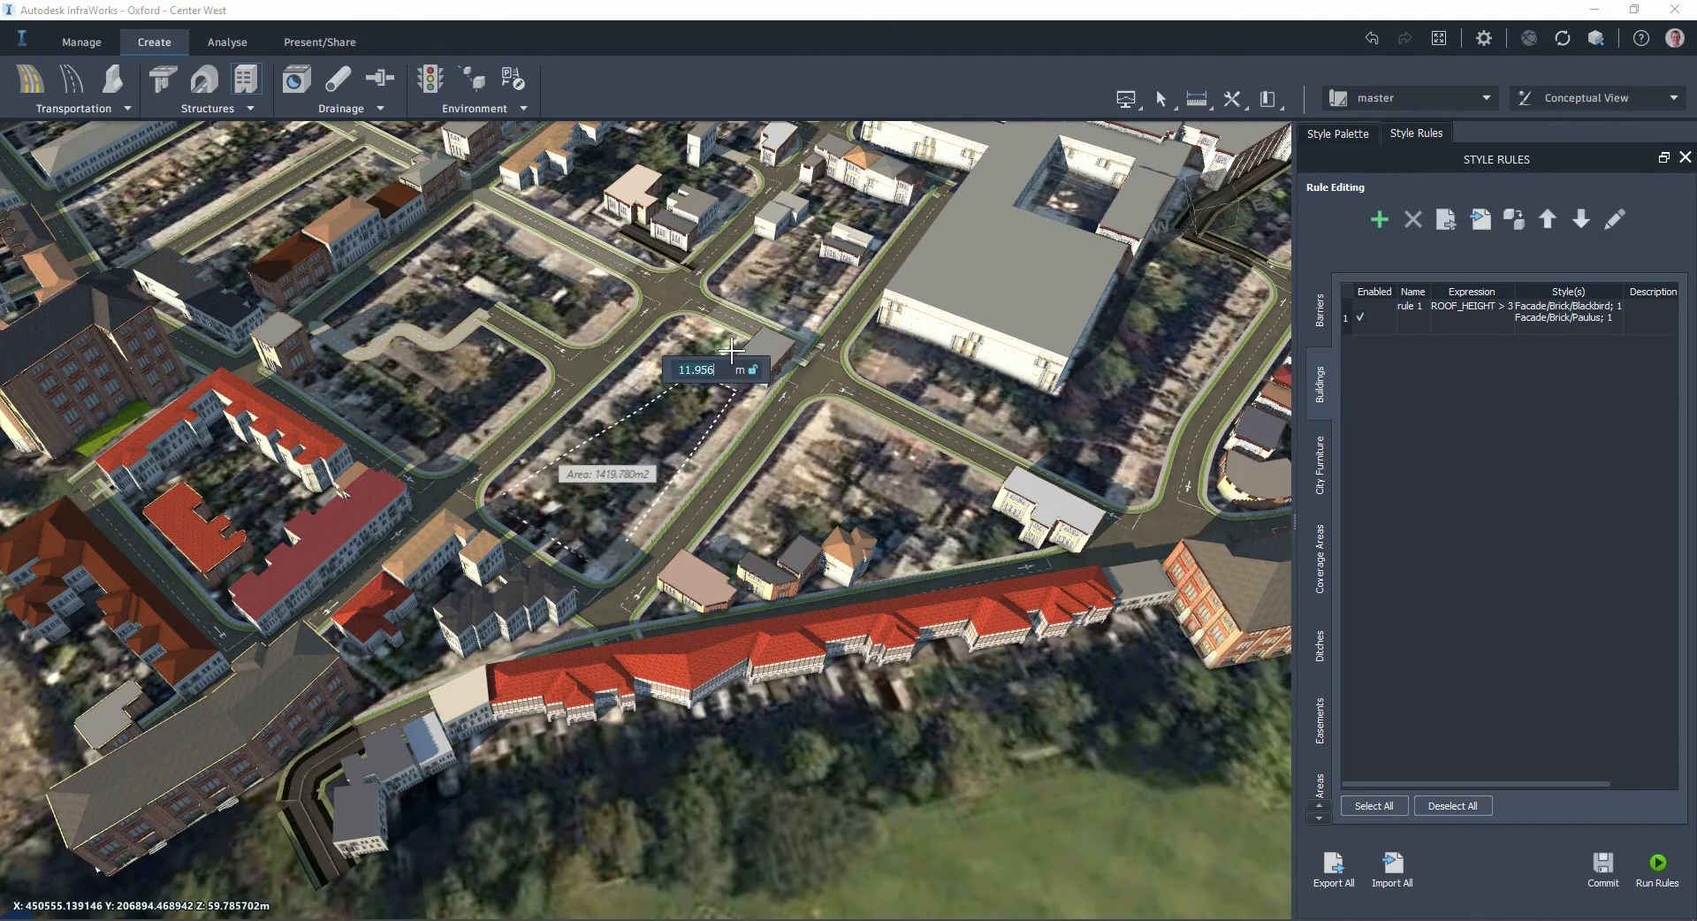
pyautogui.click(731, 351)
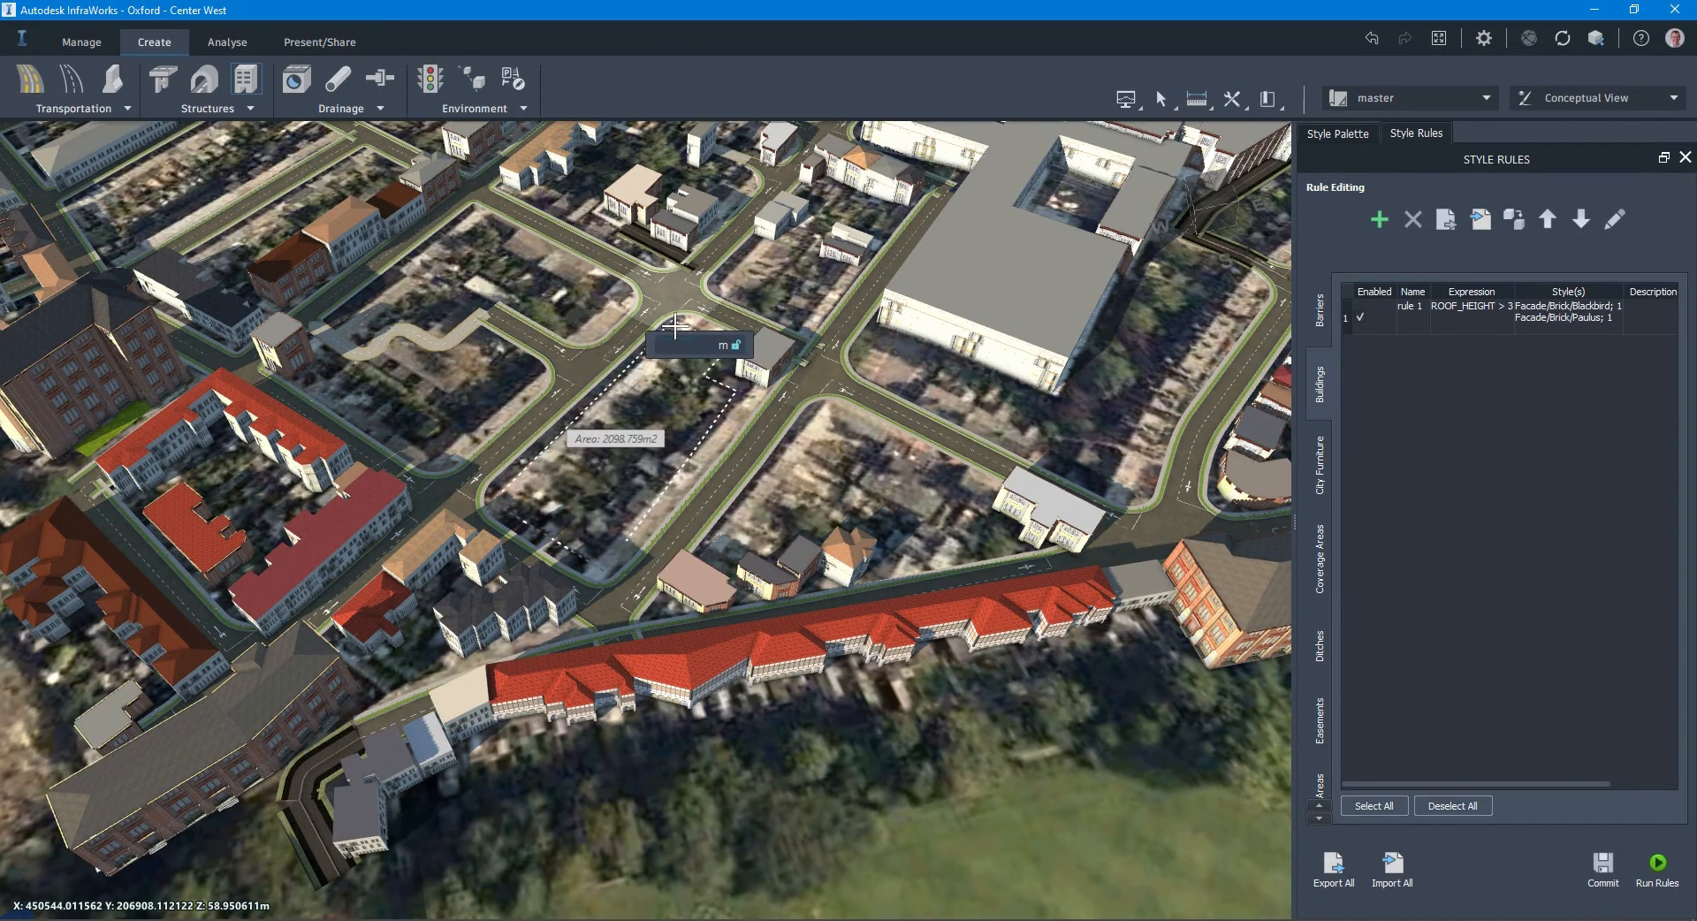
pyautogui.click(673, 333)
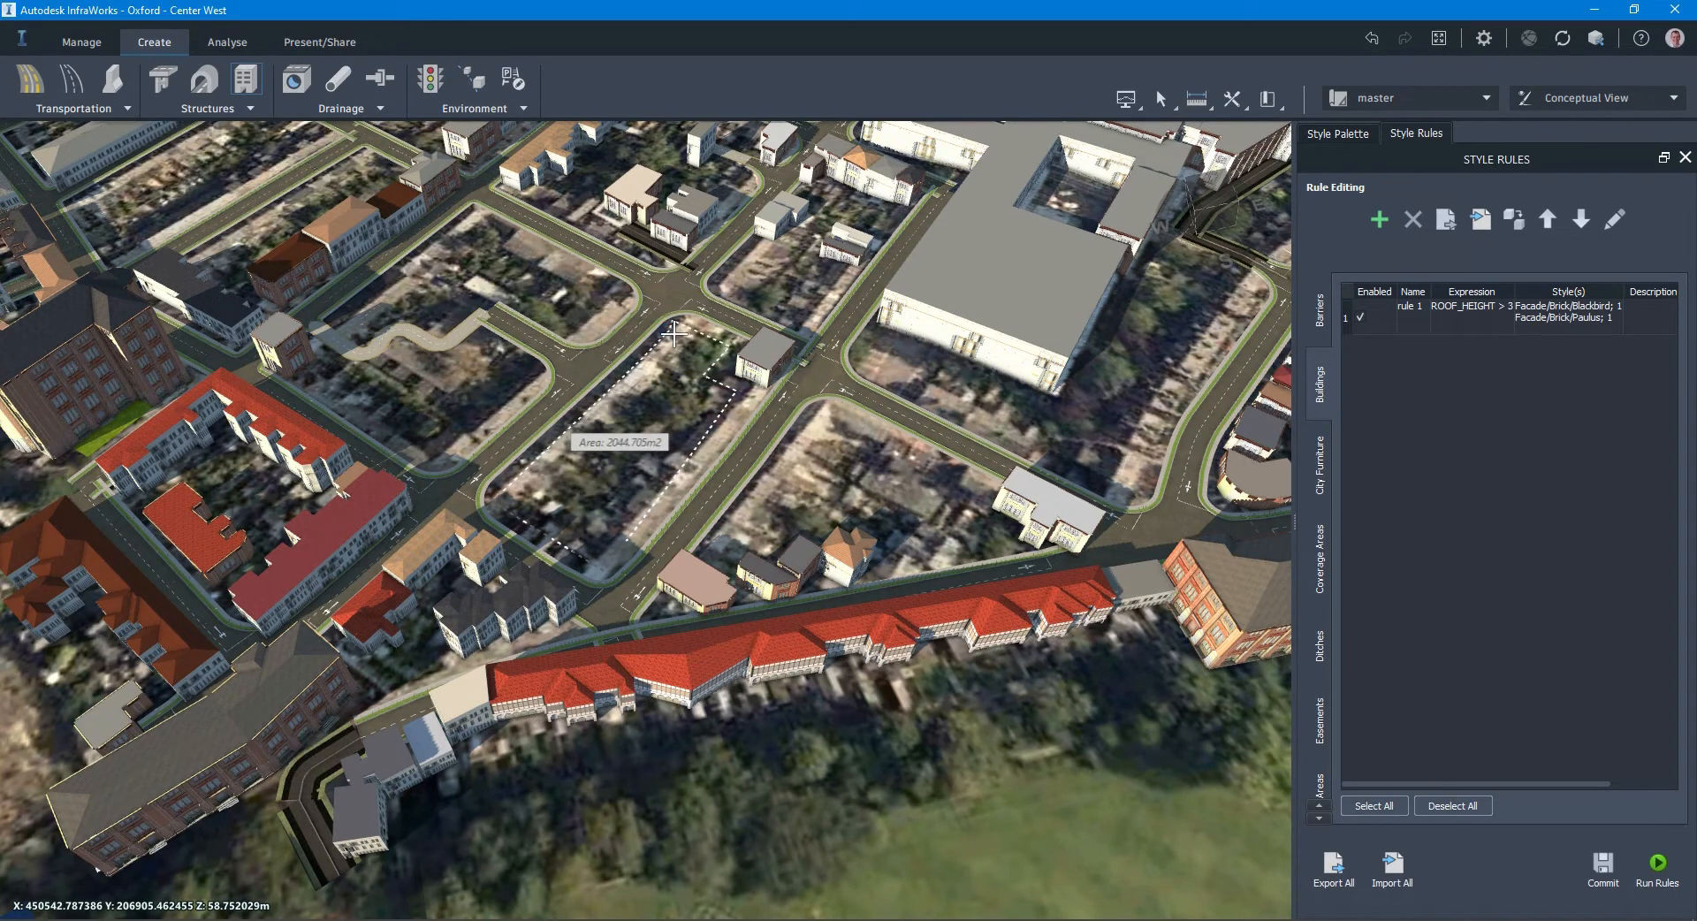
pyautogui.click(674, 333)
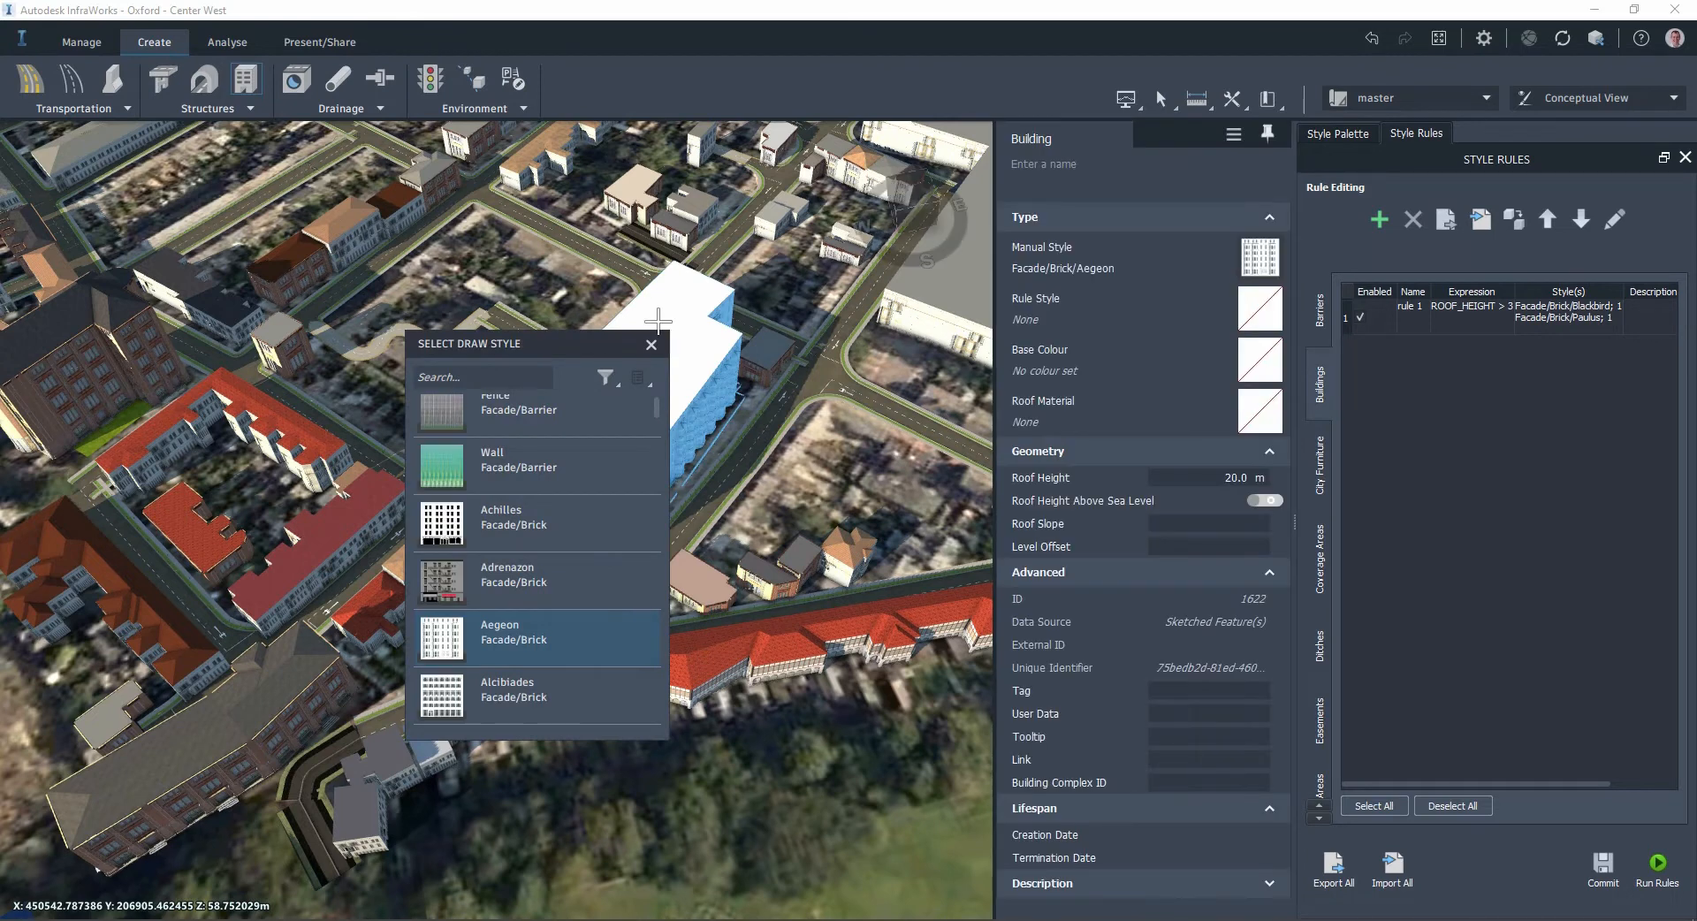
# Step: Finish building drawing, select the new white building and raise its roof slightly by its height grip
pyautogui.moveTo(567, 343); pyautogui.dragTo(284, 211)
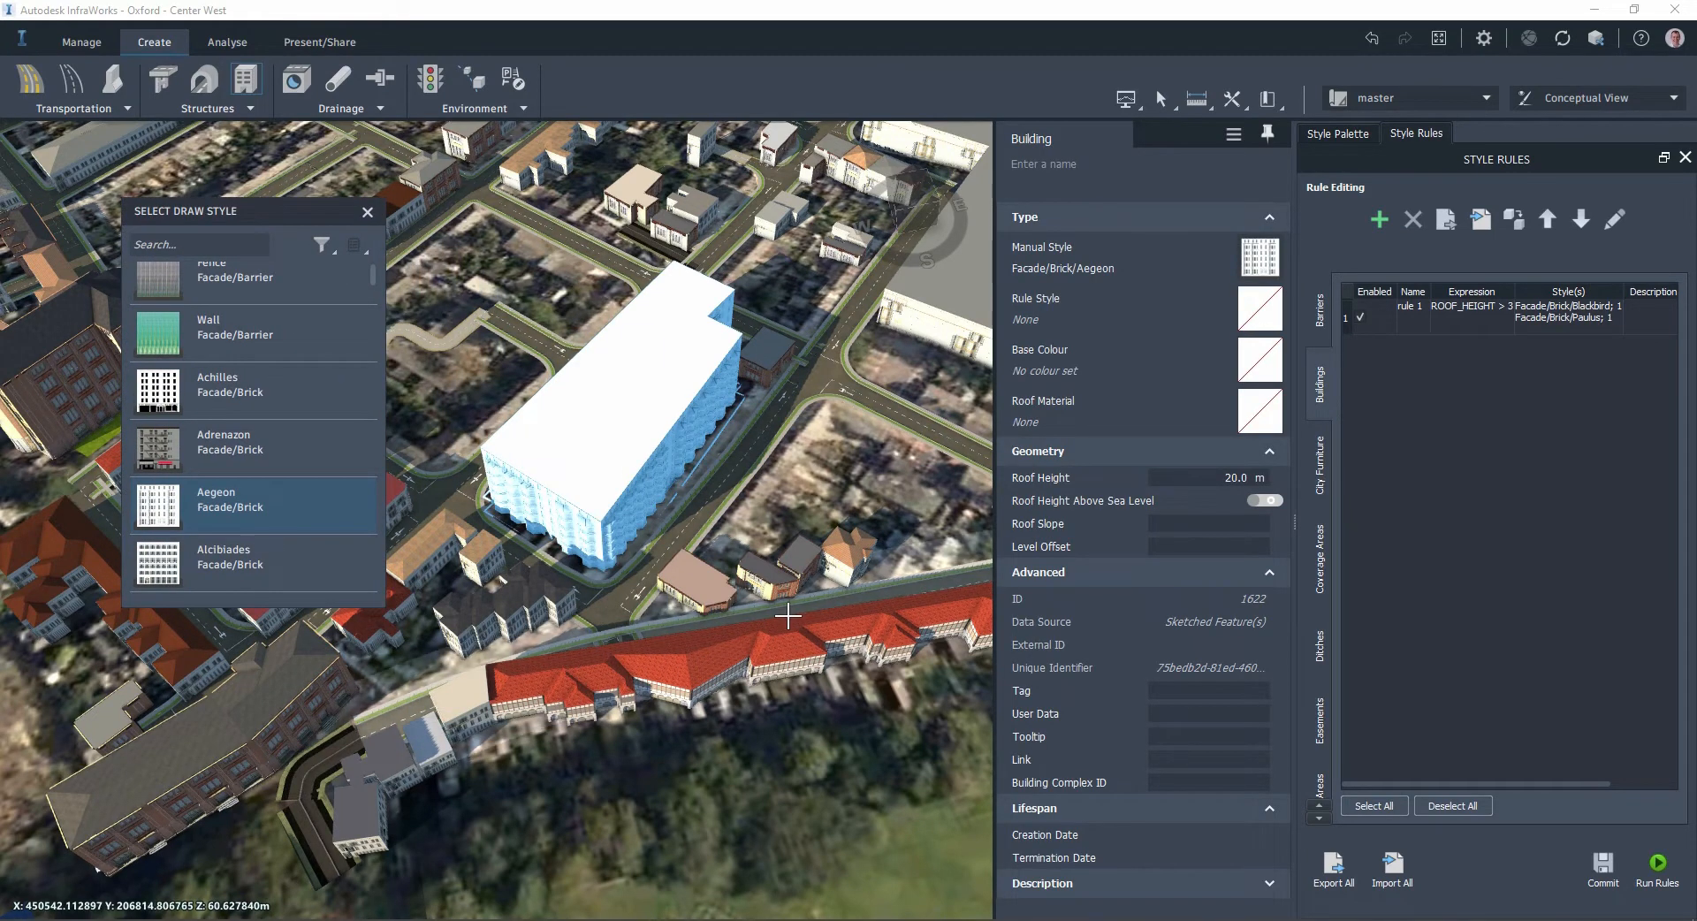
pyautogui.moveTo(786, 614); pyautogui.dragTo(658, 543, button='middle')
pyautogui.moveTo(660, 544); pyautogui.dragTo(635, 525)
pyautogui.press('Escape')
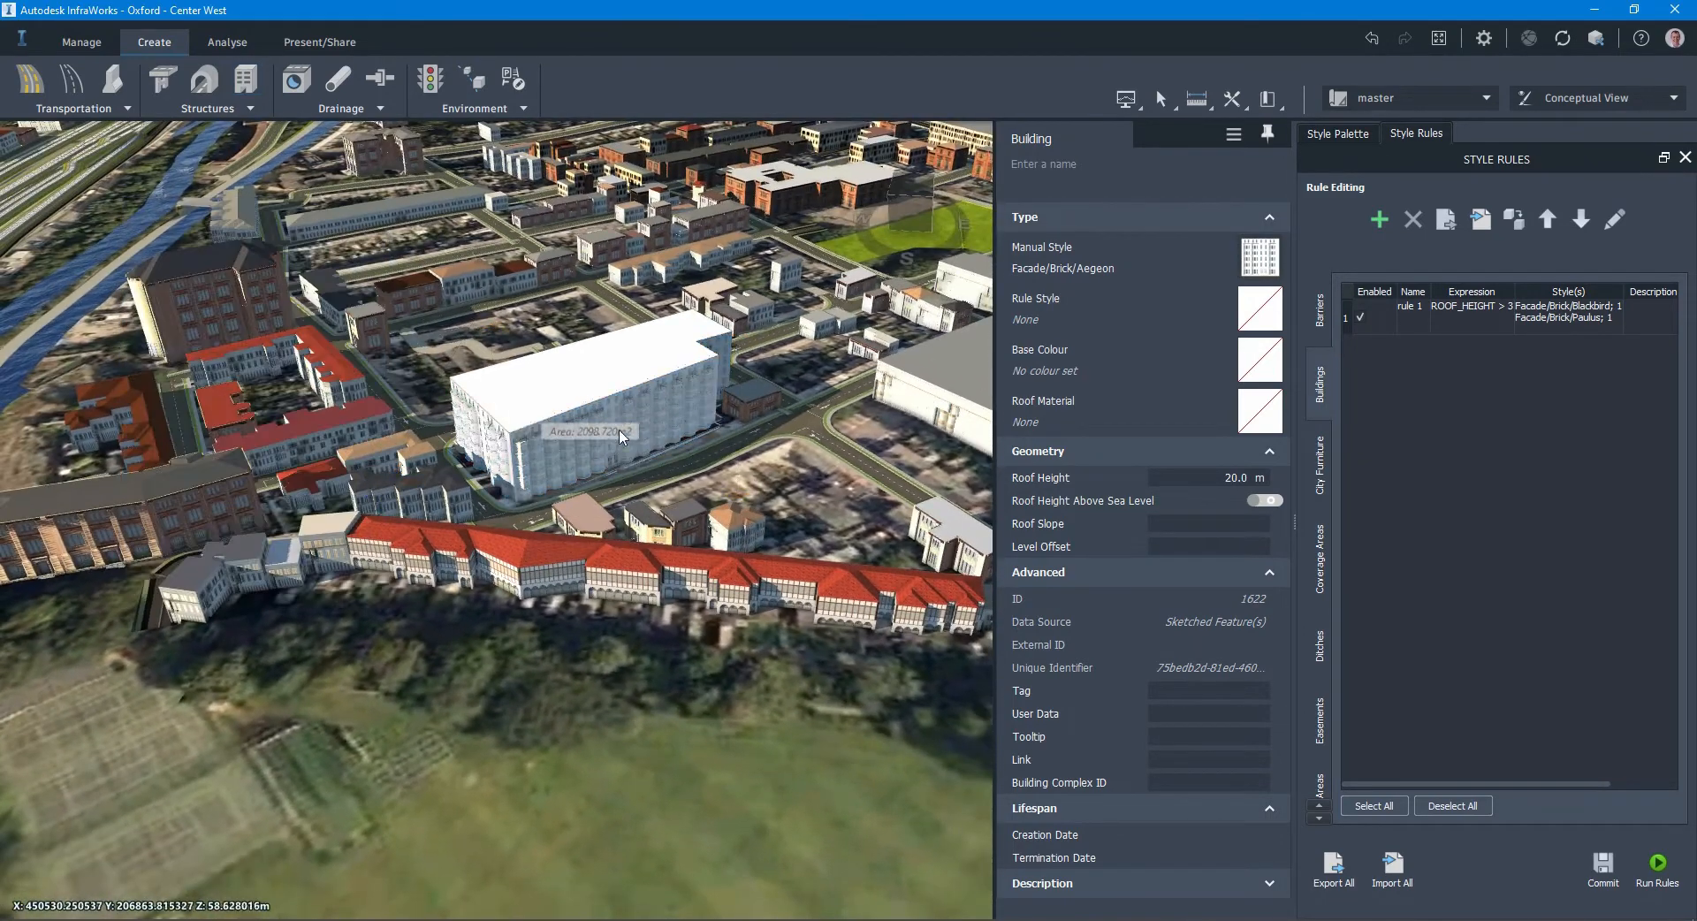
pyautogui.press('Escape')
pyautogui.click(615, 402)
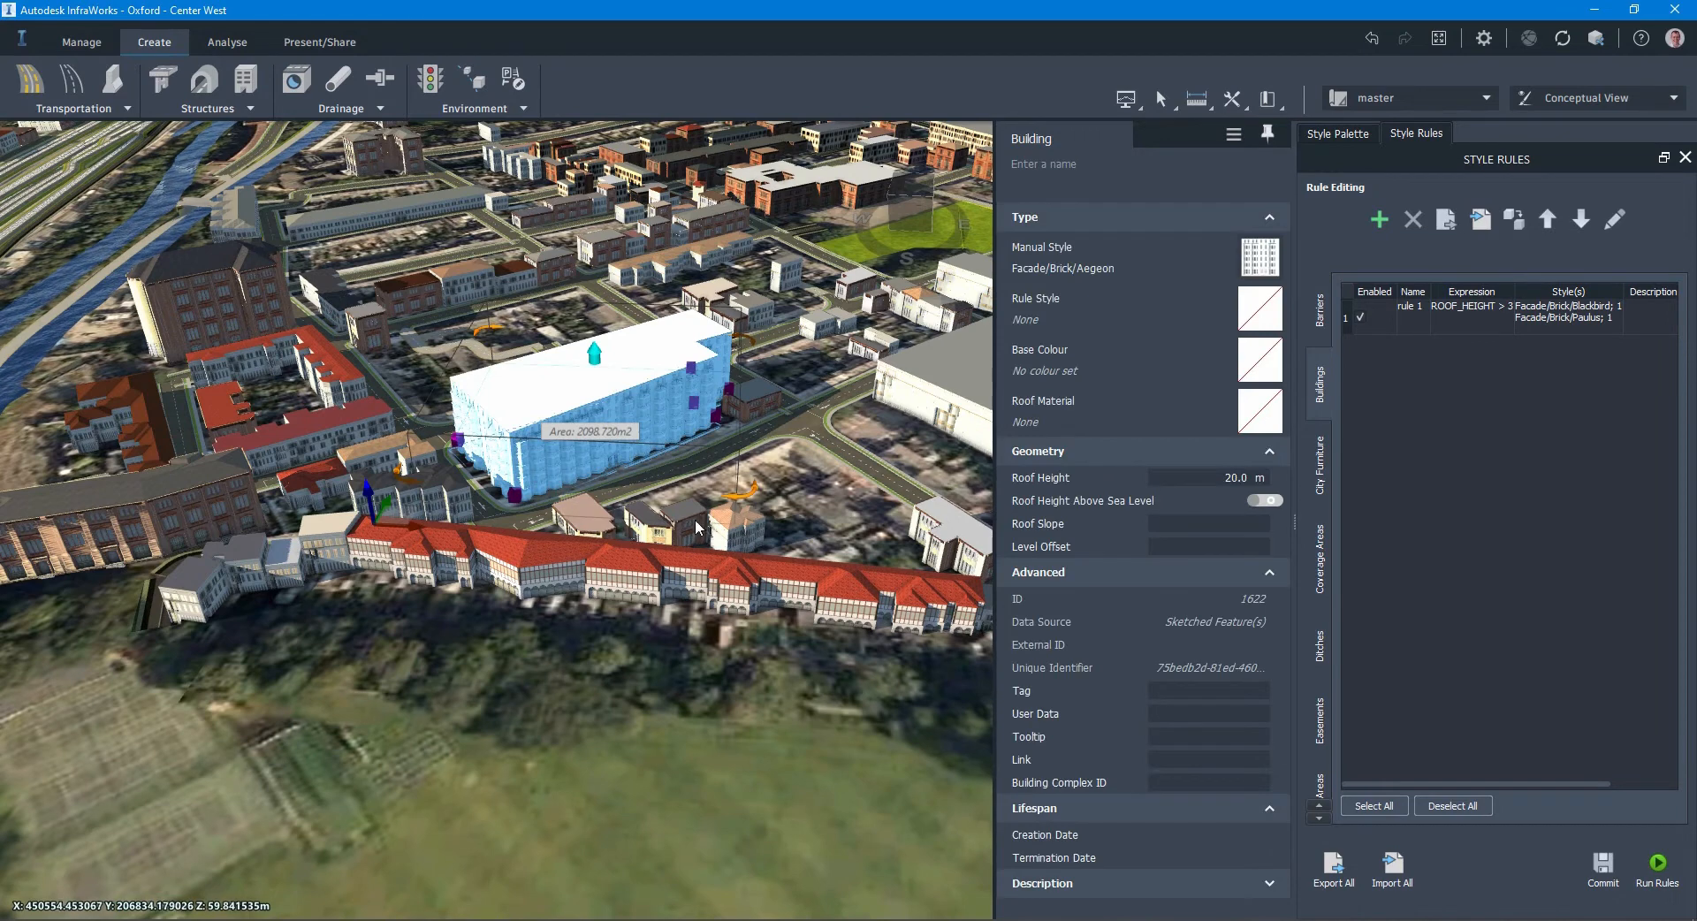
pyautogui.moveTo(594, 352)
pyautogui.mouseDown()
pyautogui.moveTo(596, 335)
pyautogui.moveTo(587, 351)
pyautogui.mouseUp()
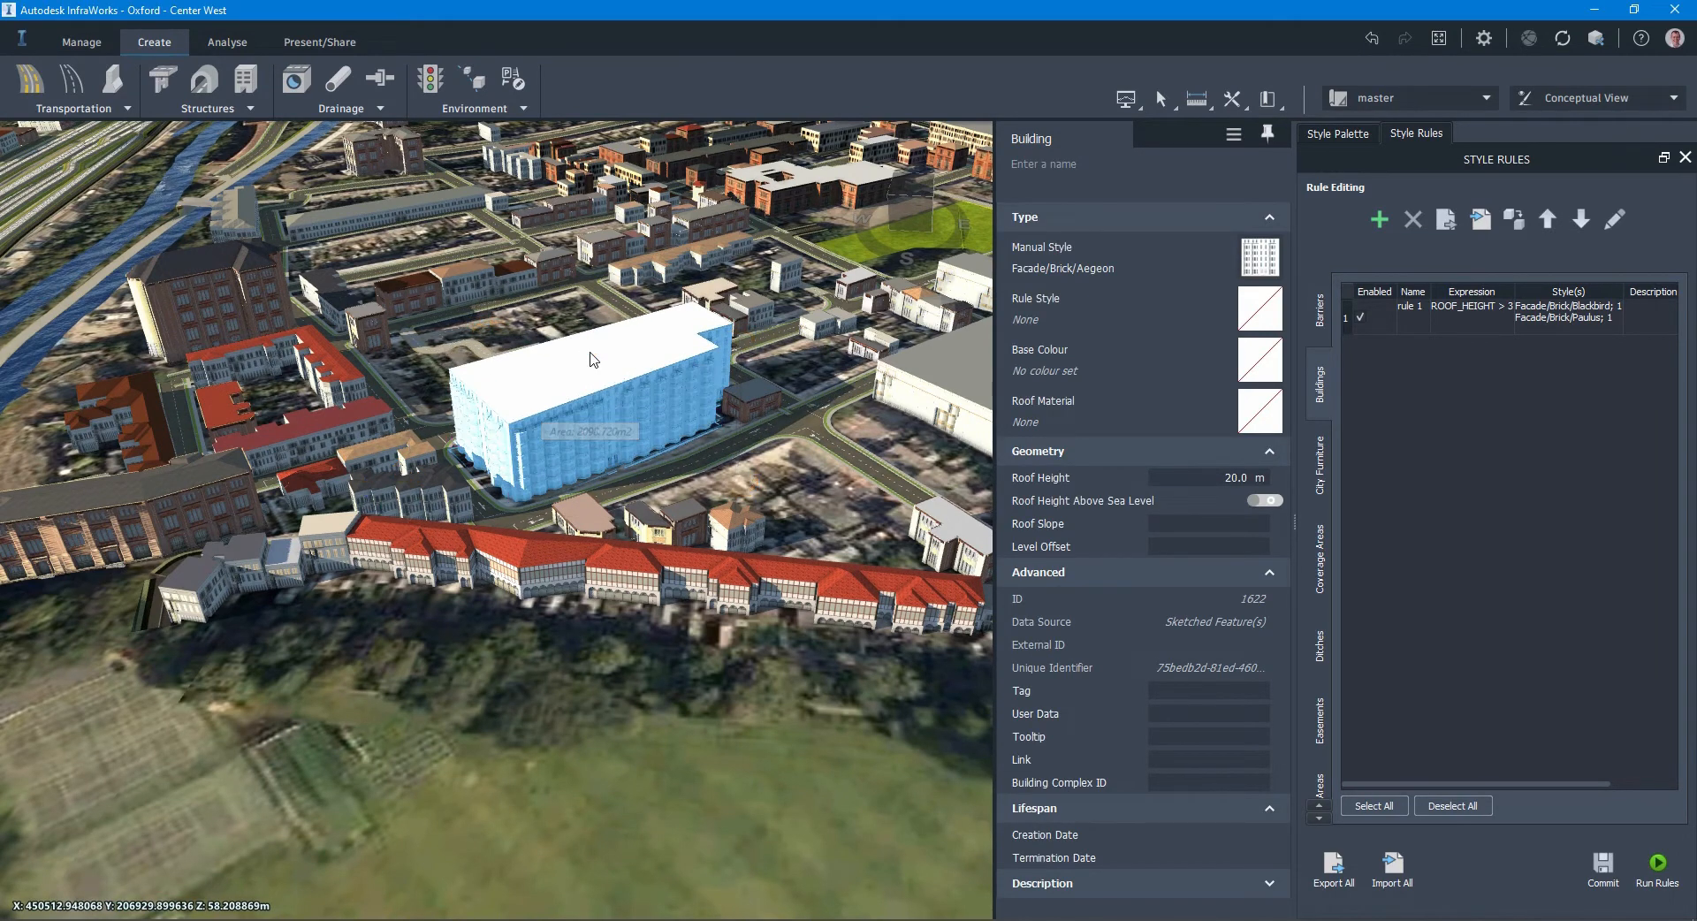
pyautogui.press('Escape')
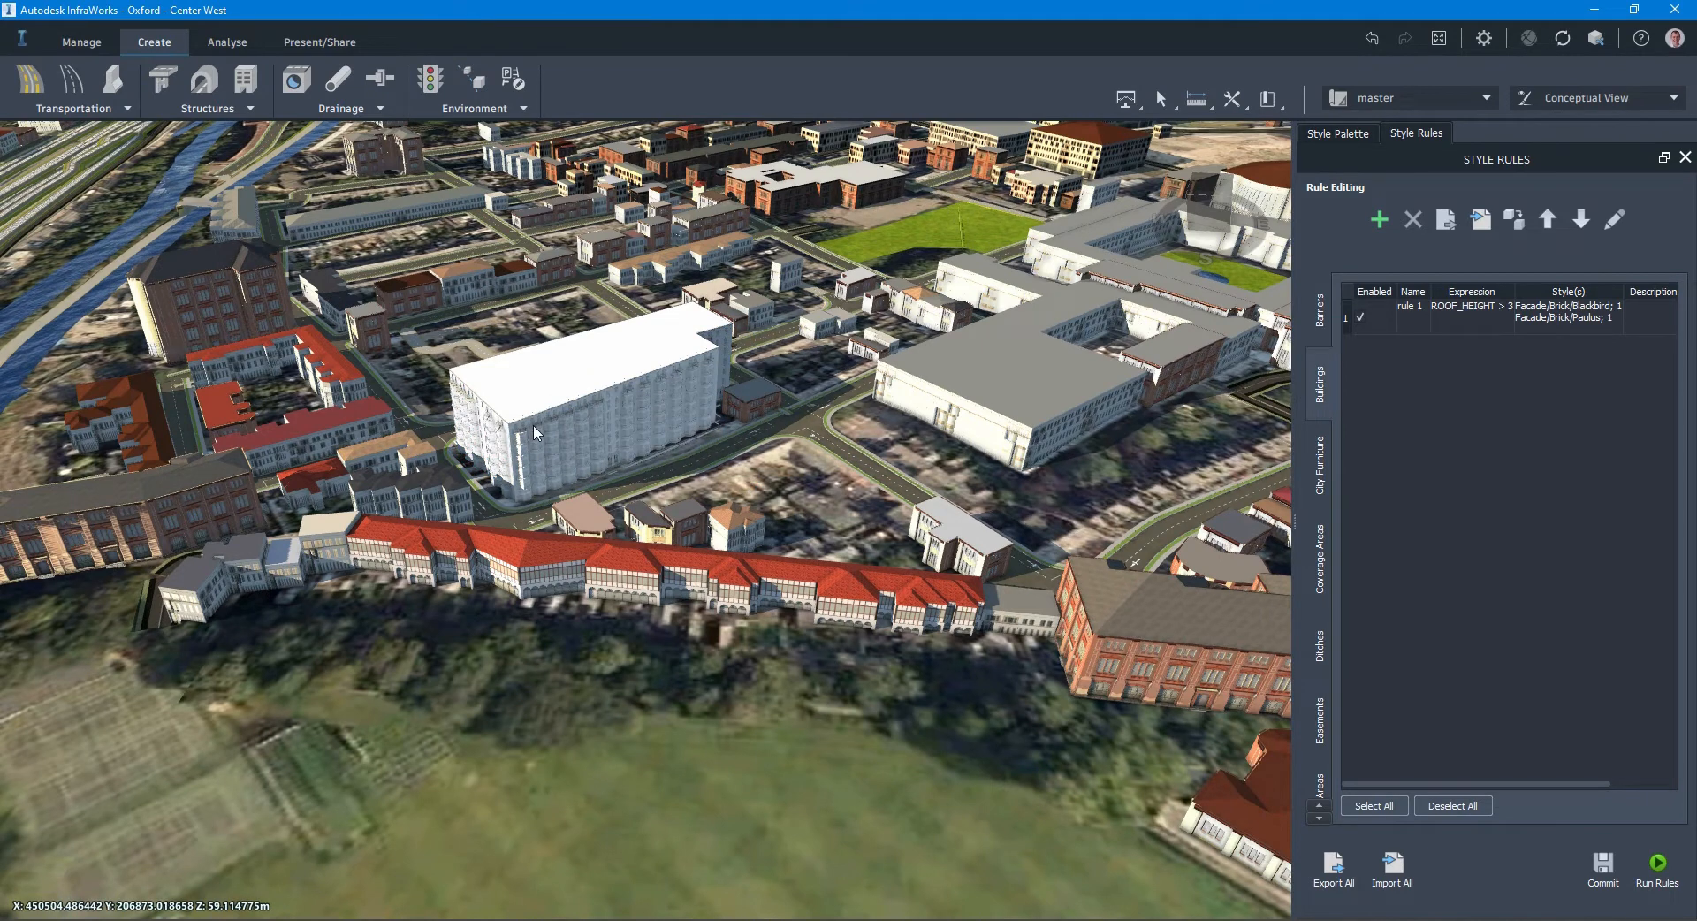
# Step: Apply the Facade/Metal & Glass Lear style to the newly drawn building
pyautogui.click(1343, 132)
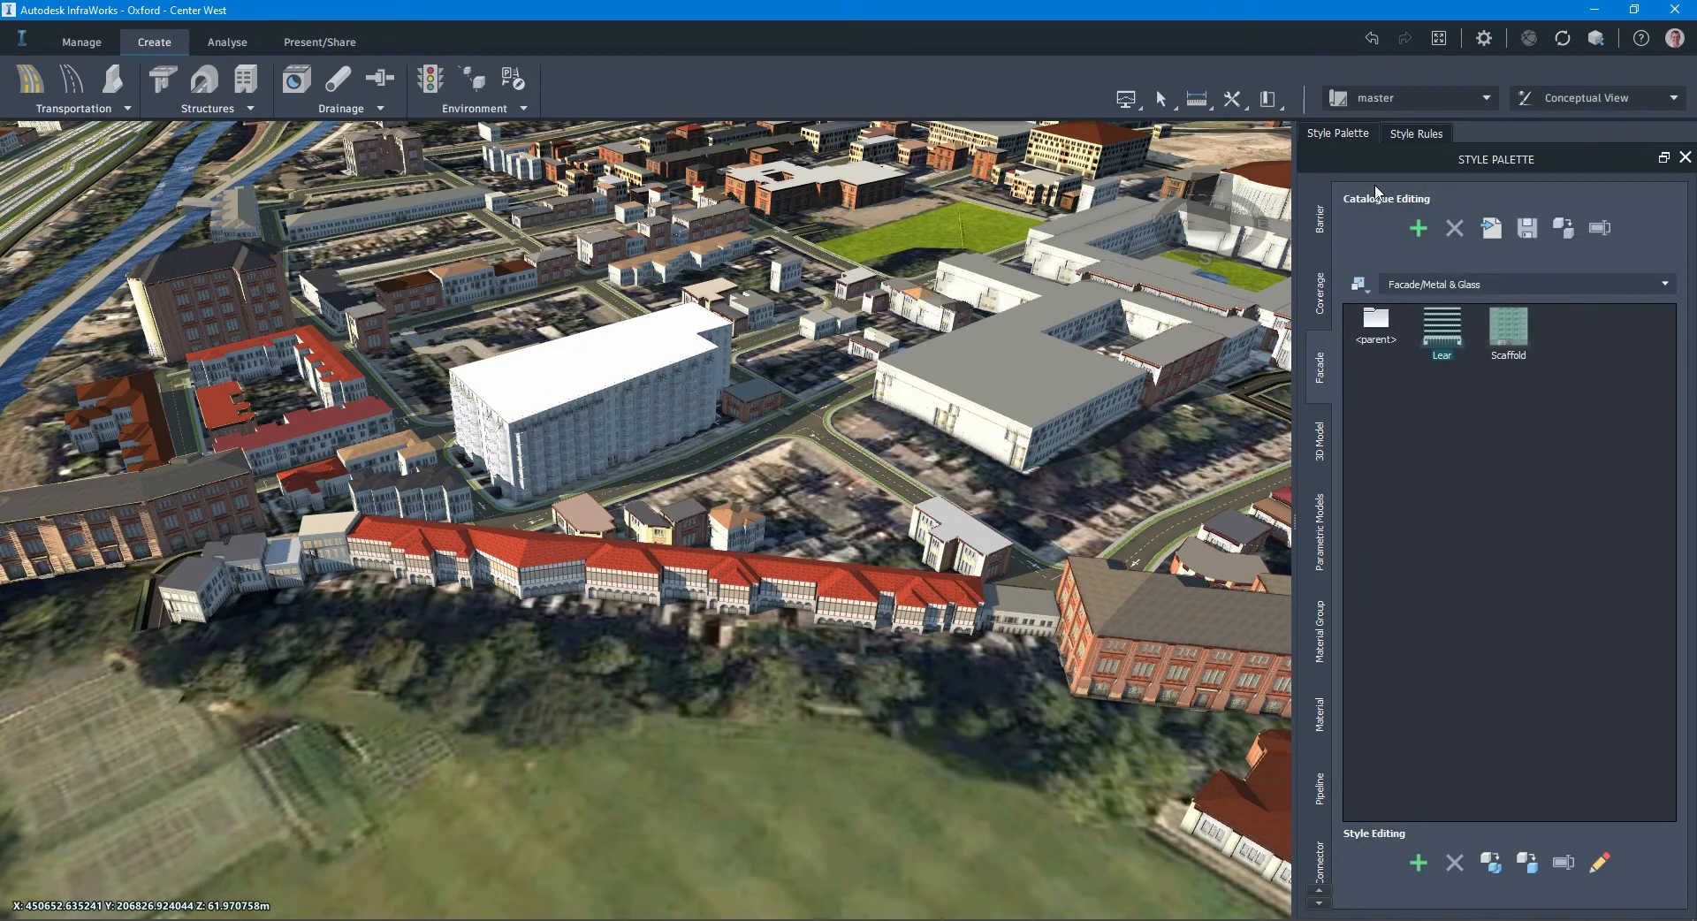
pyautogui.moveTo(1439, 340); pyautogui.dragTo(663, 403)
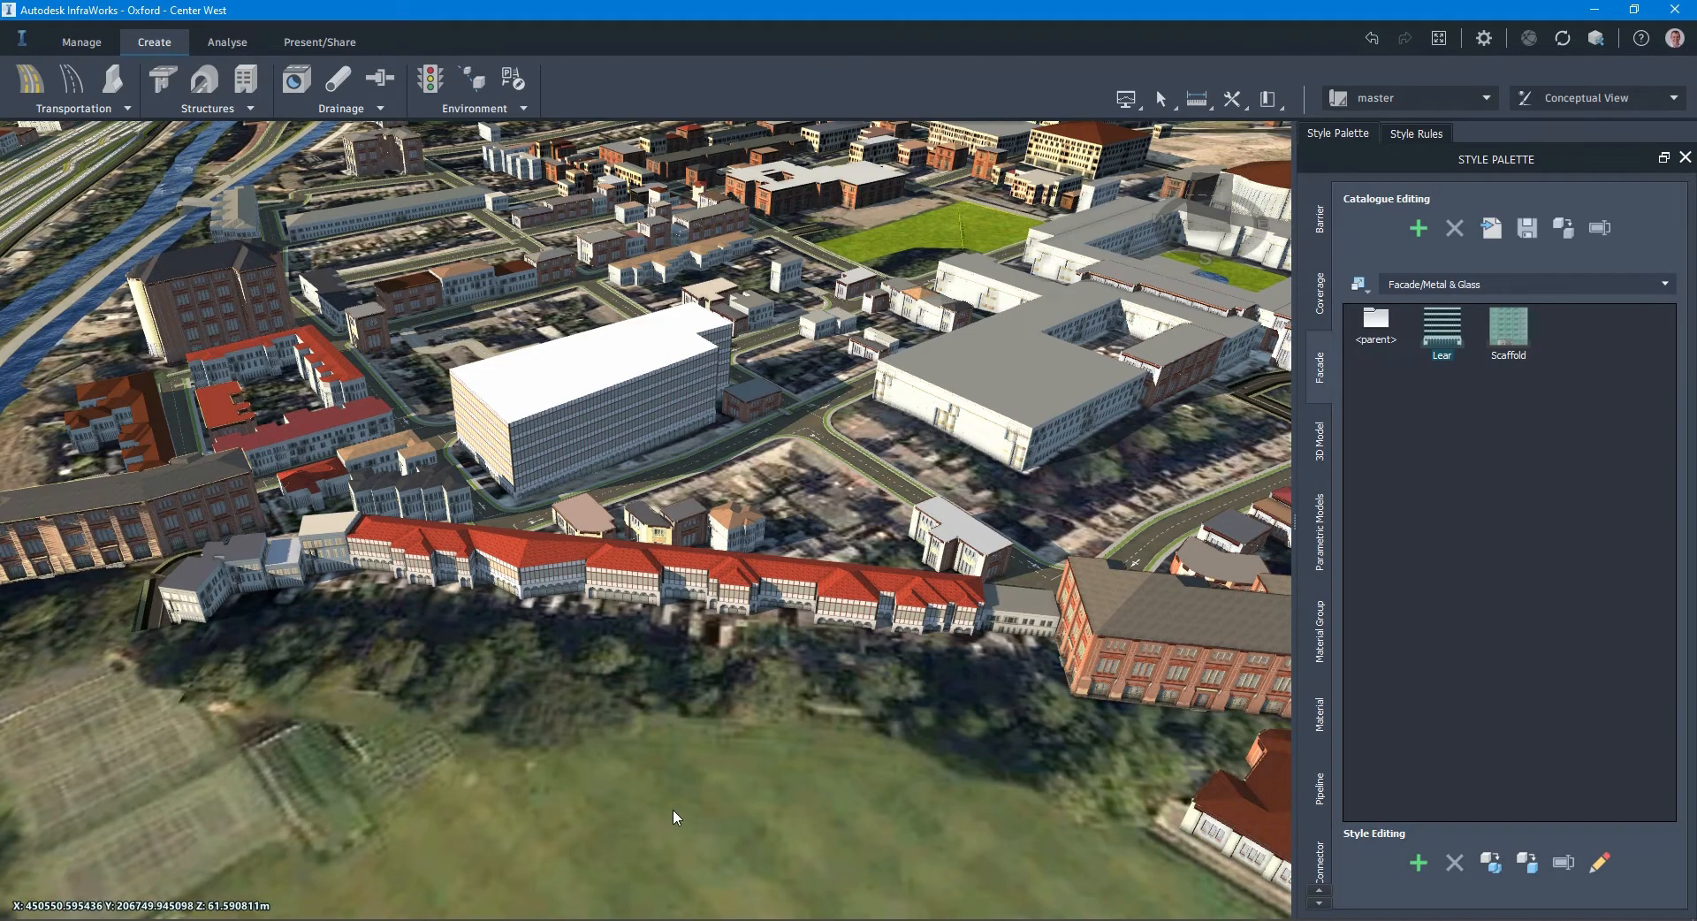
pyautogui.moveTo(672, 810); pyautogui.dragTo(589, 512, button='middle')
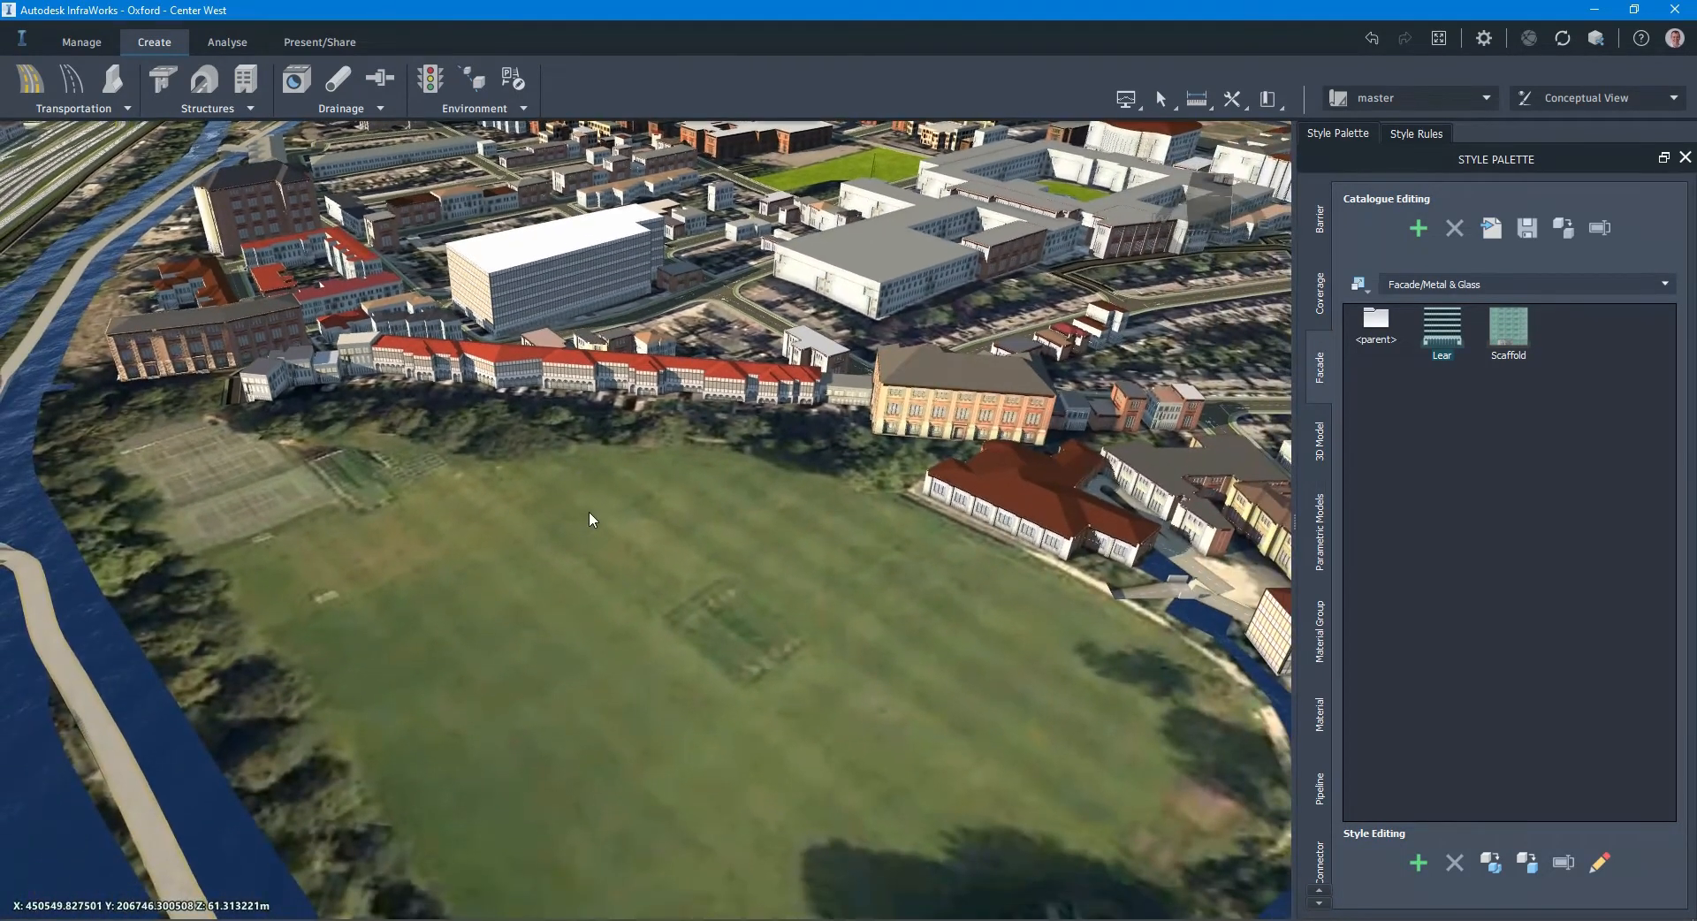
pyautogui.click(624, 682)
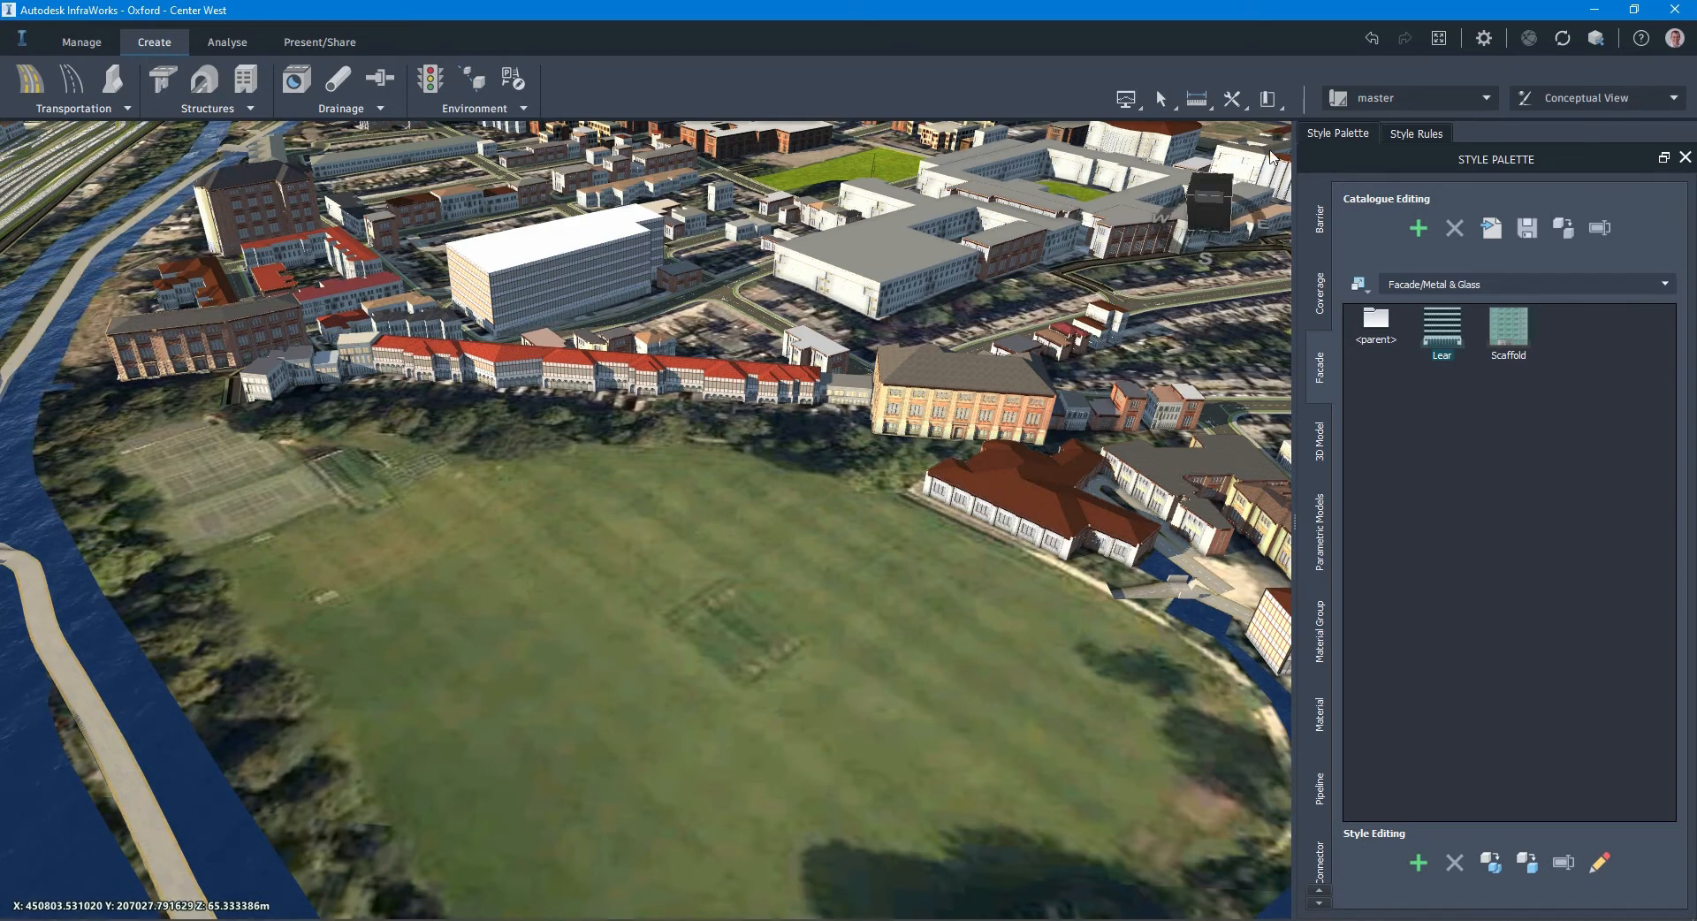
# Step: Add a new proposal named "Proposal1" based on the master model
pyautogui.click(1417, 106)
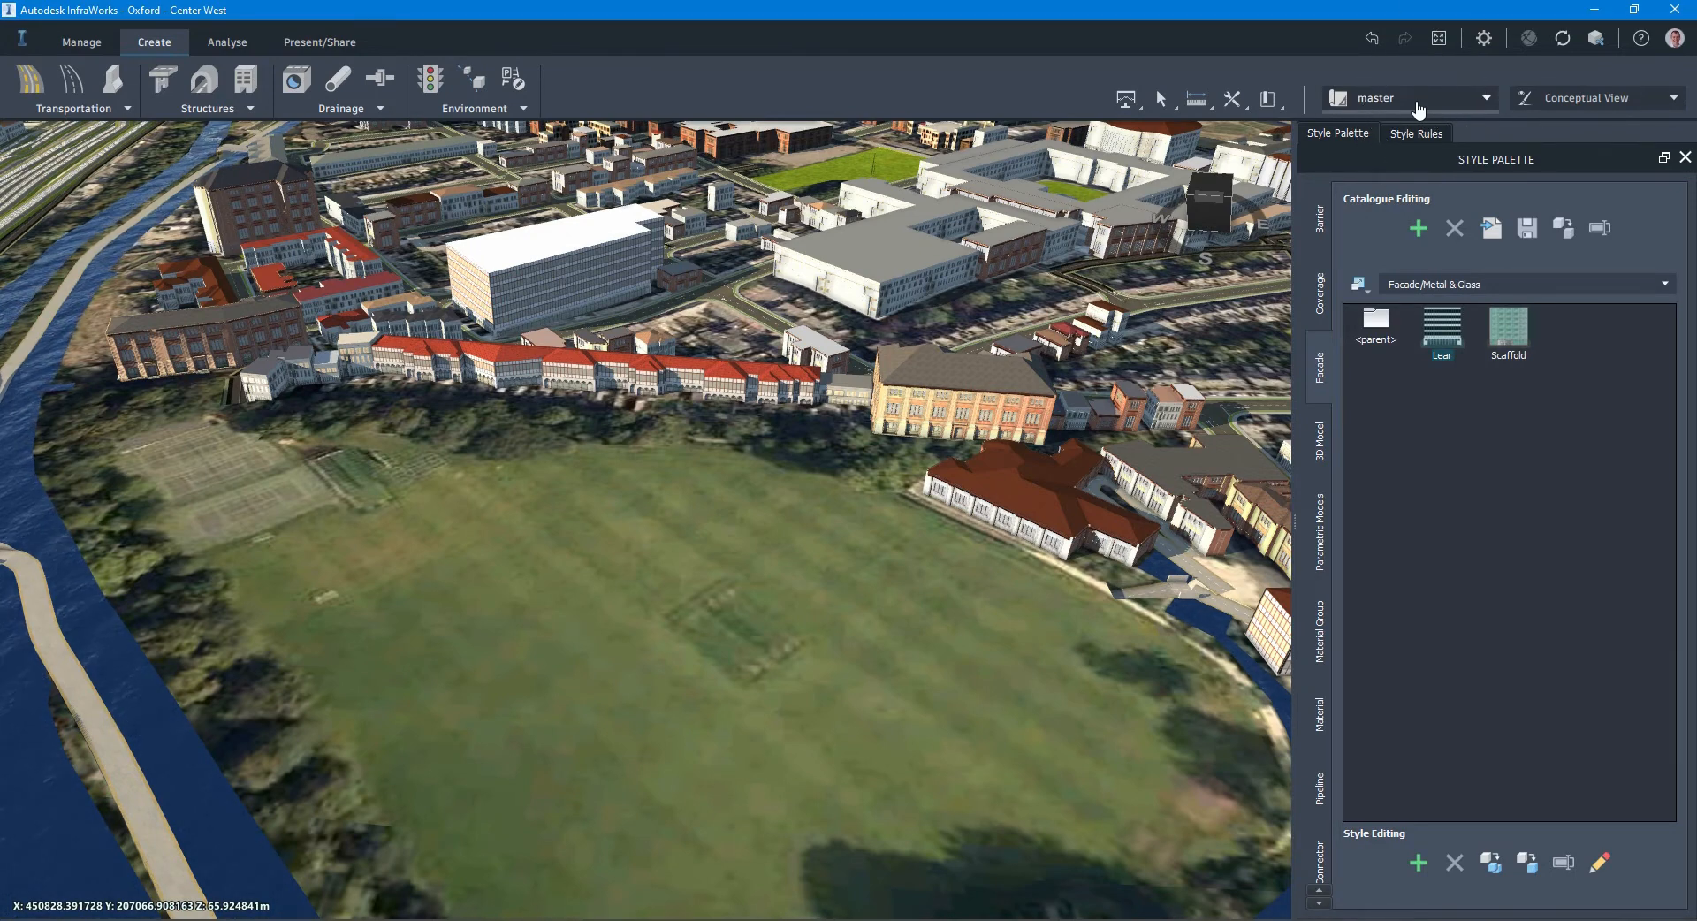
pyautogui.click(1418, 107)
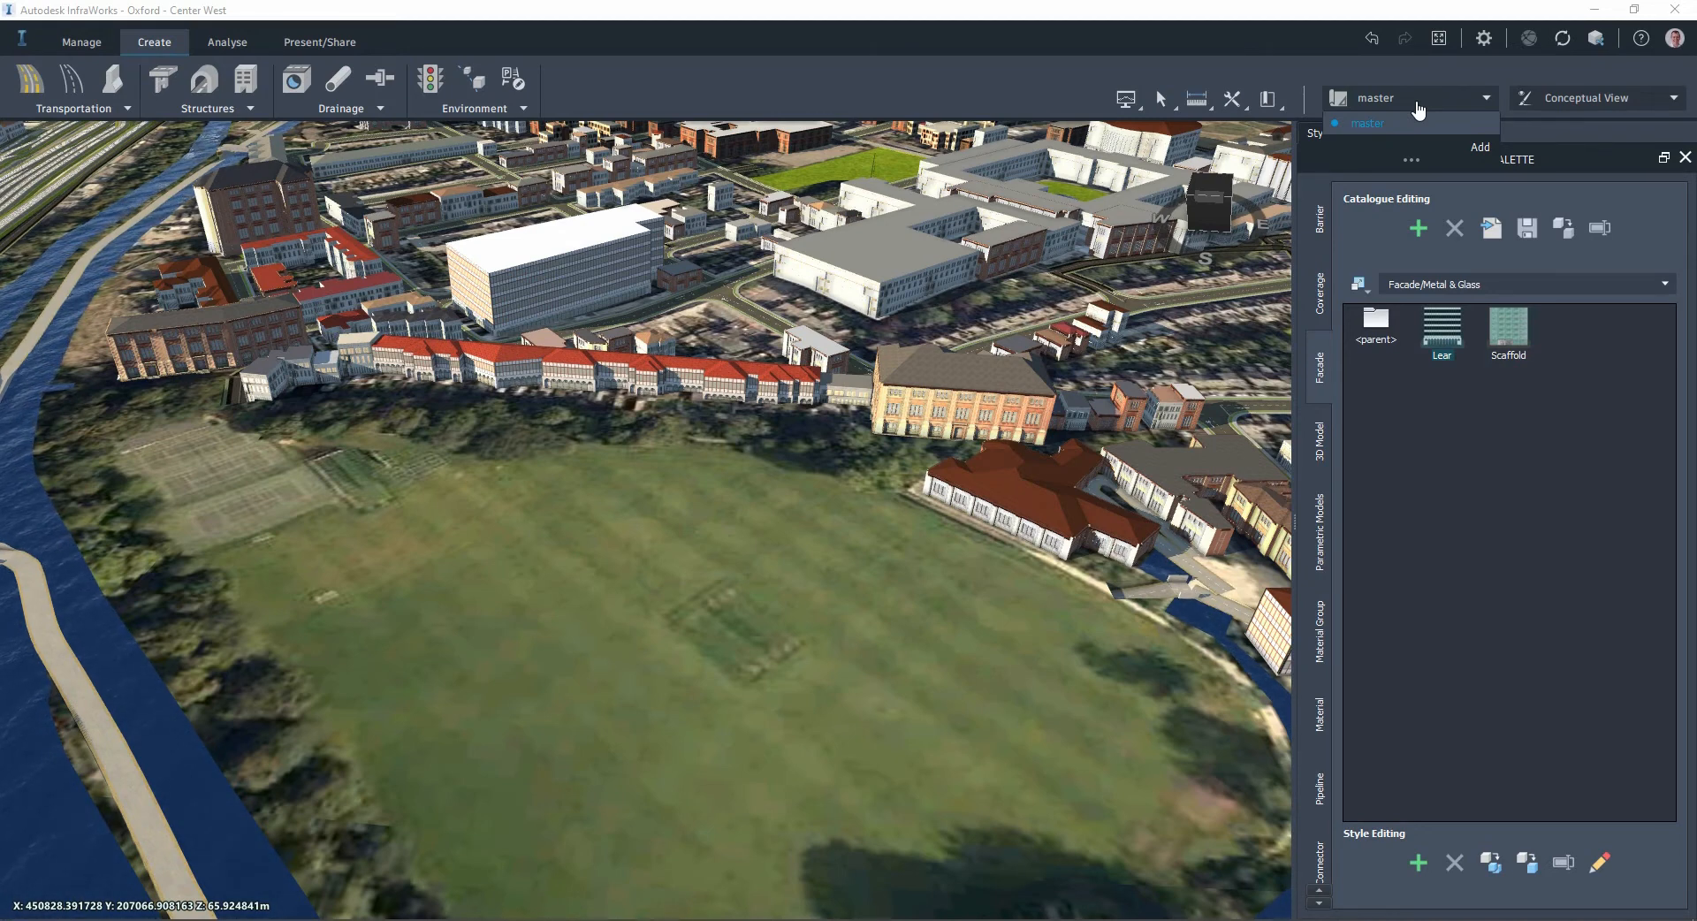
pyautogui.click(1483, 148)
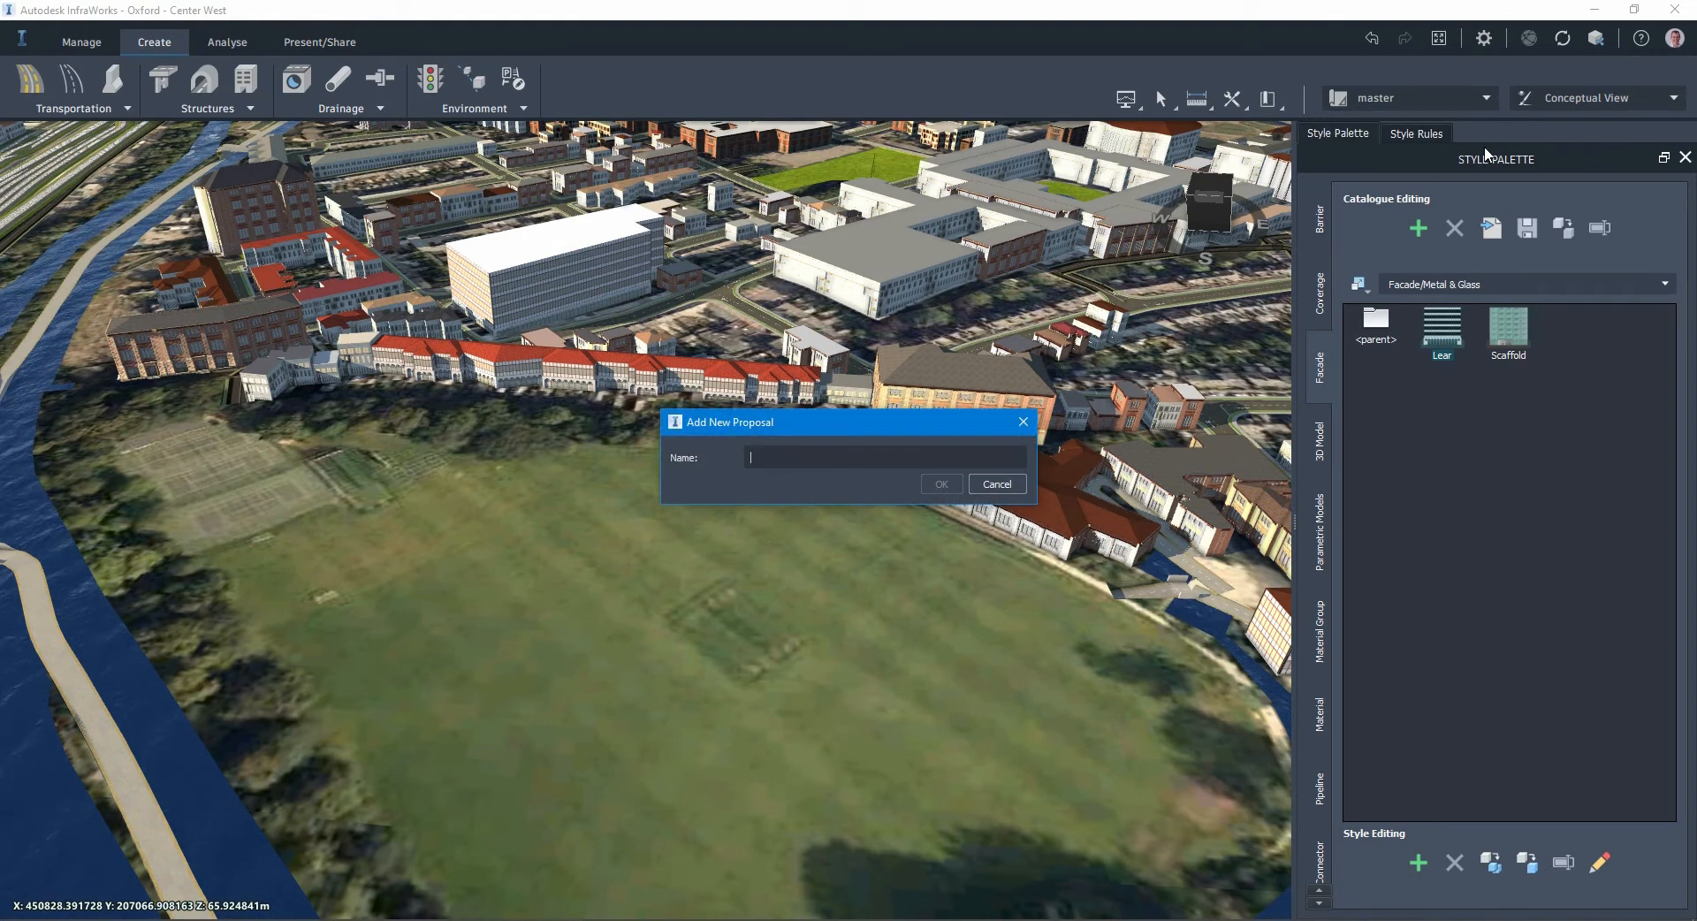
pyautogui.write('Pro')
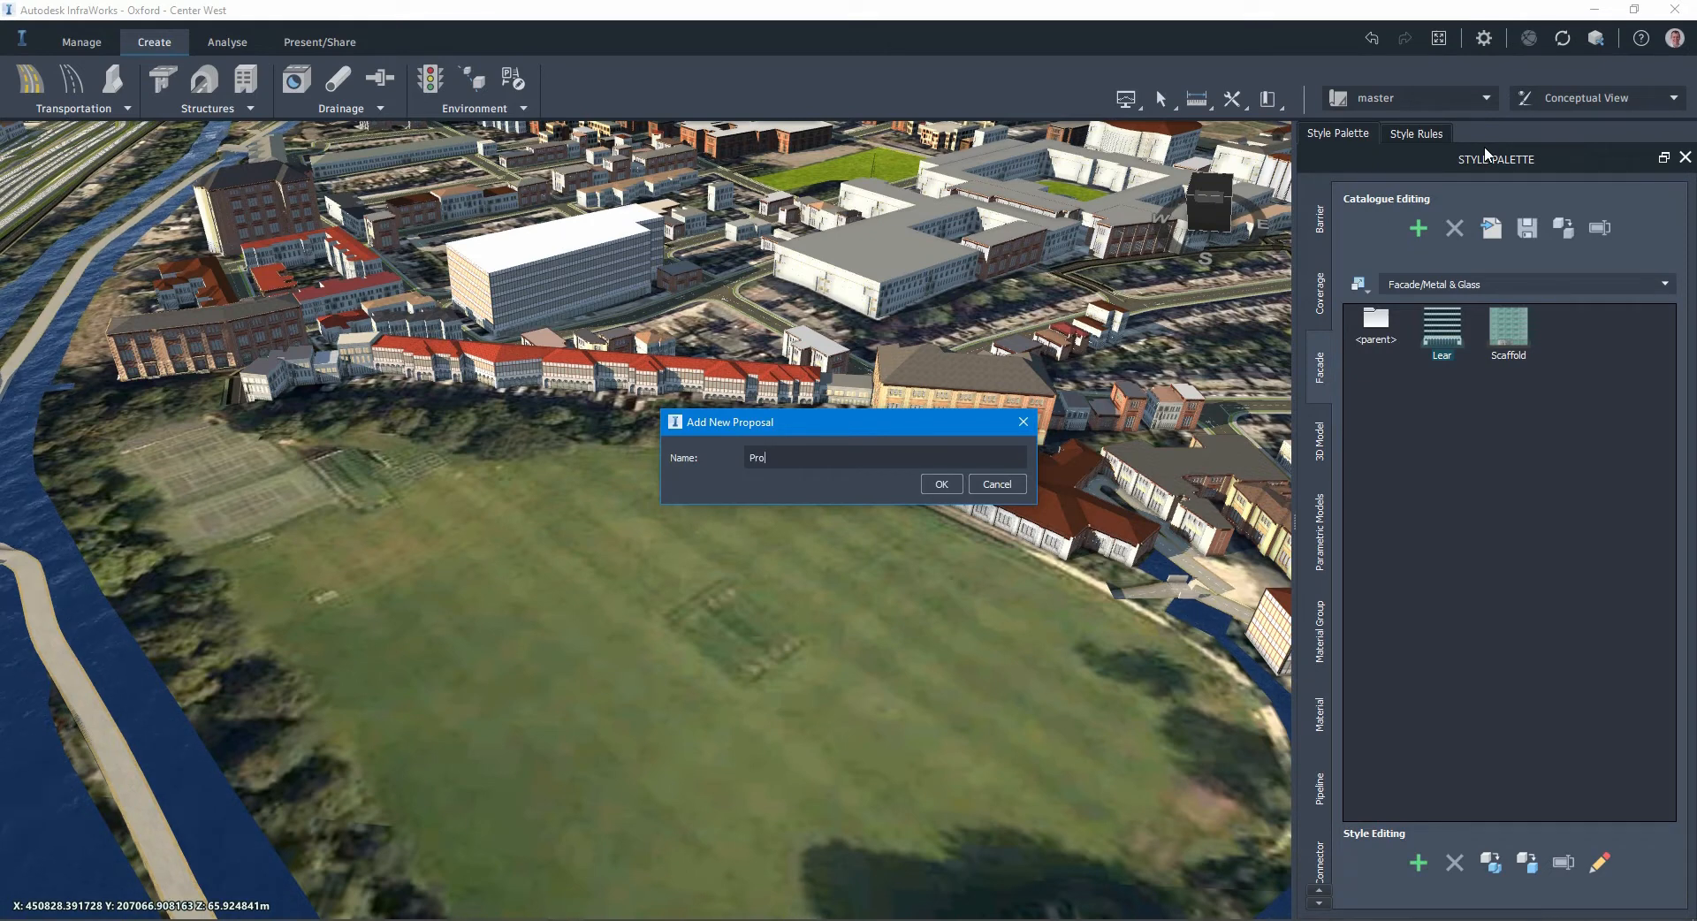
pyautogui.write('posal1')
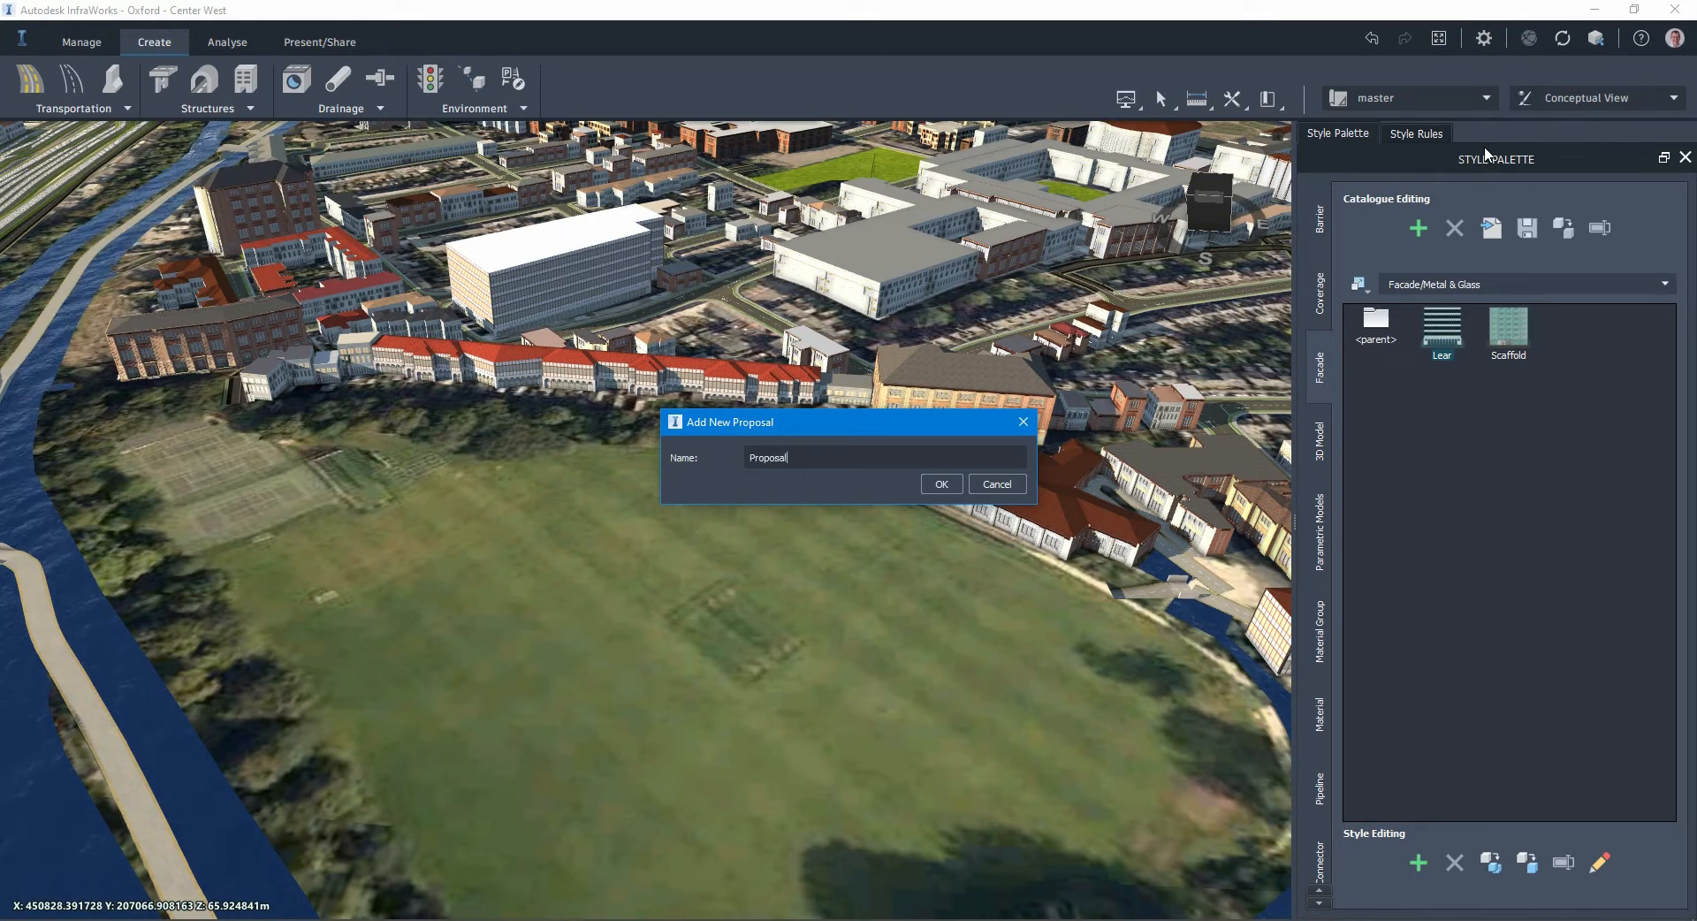
pyautogui.click(941, 484)
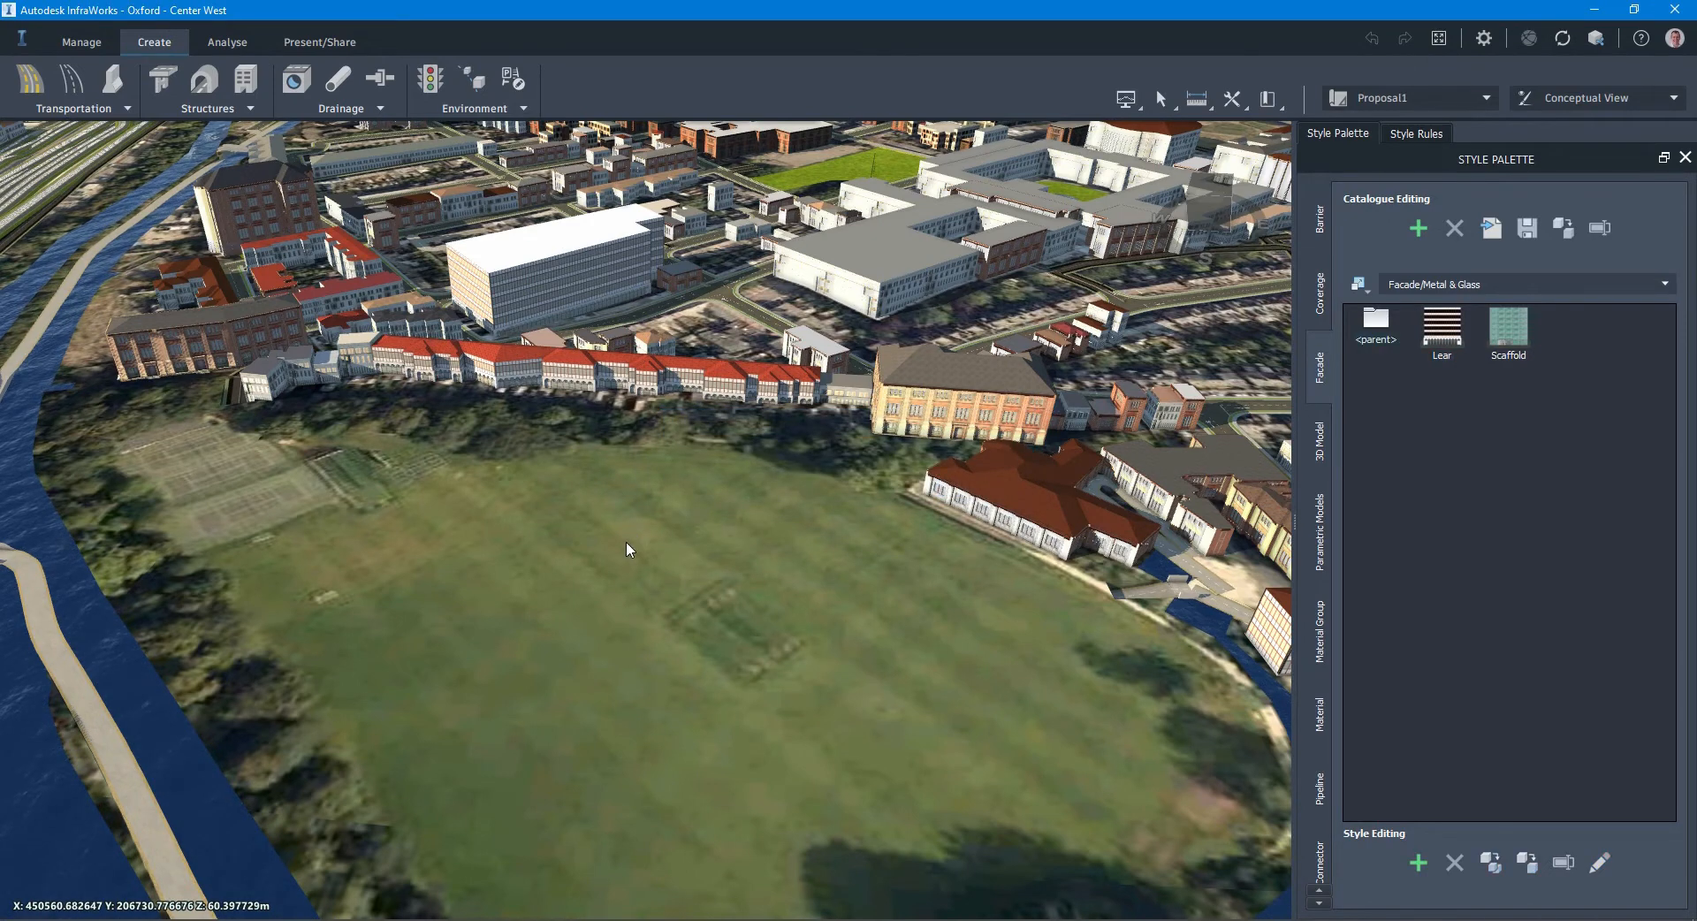
pyautogui.press('ctrl')
pyautogui.press('ctrl')
pyautogui.press('ctrl')
pyautogui.press('ctrl')
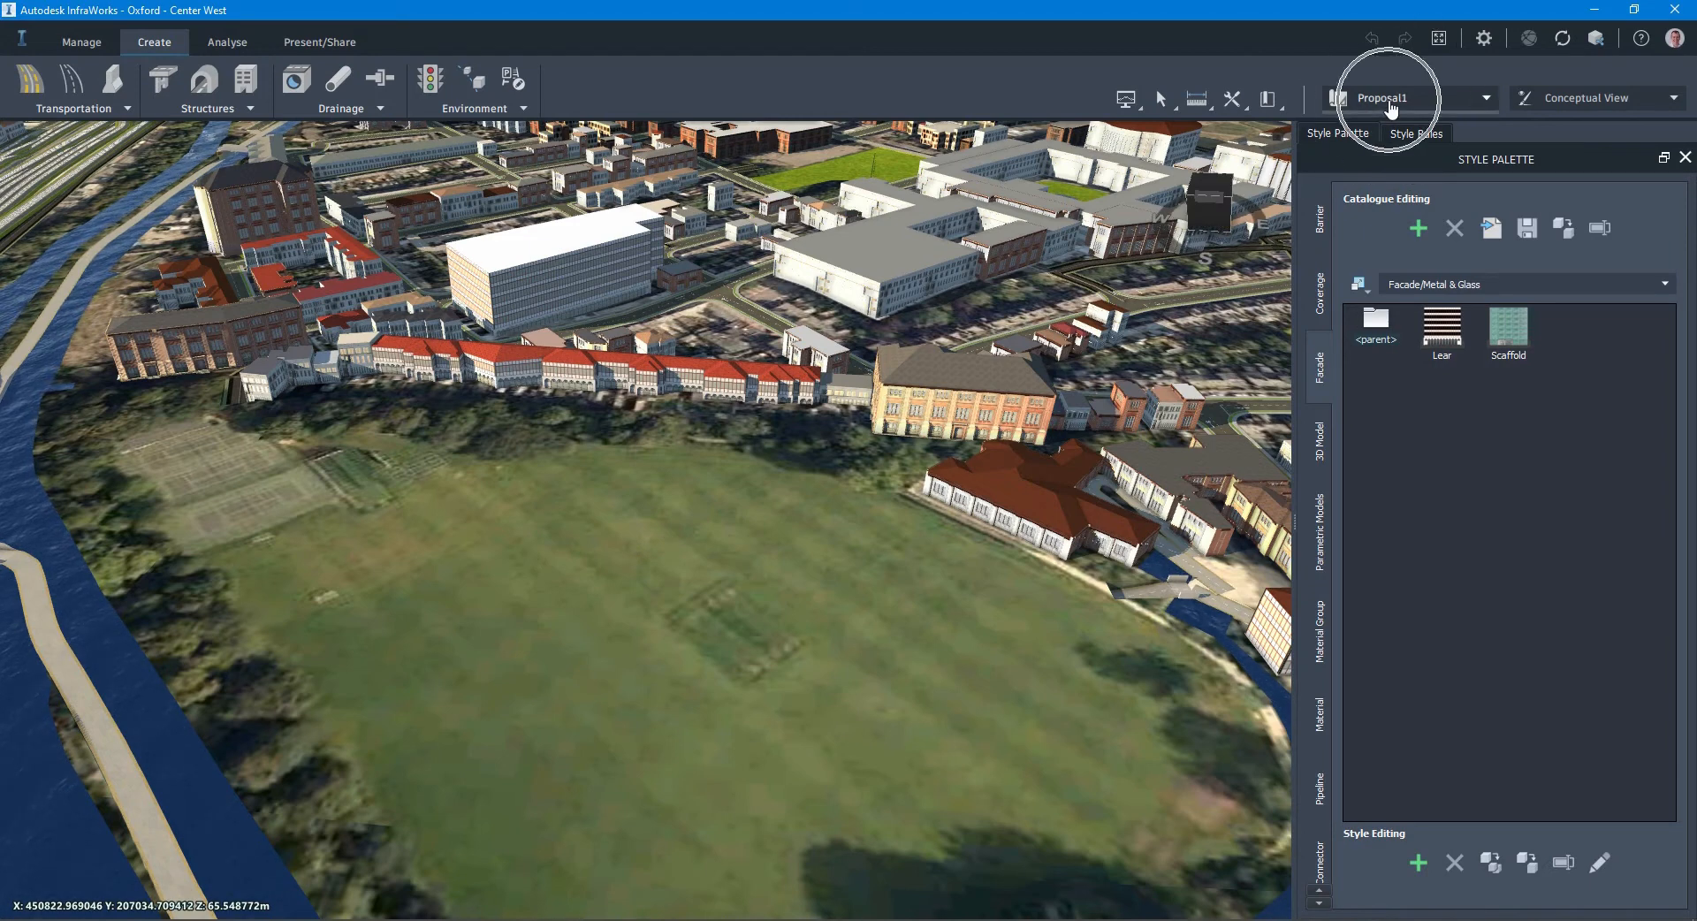
pyautogui.press('ctrl')
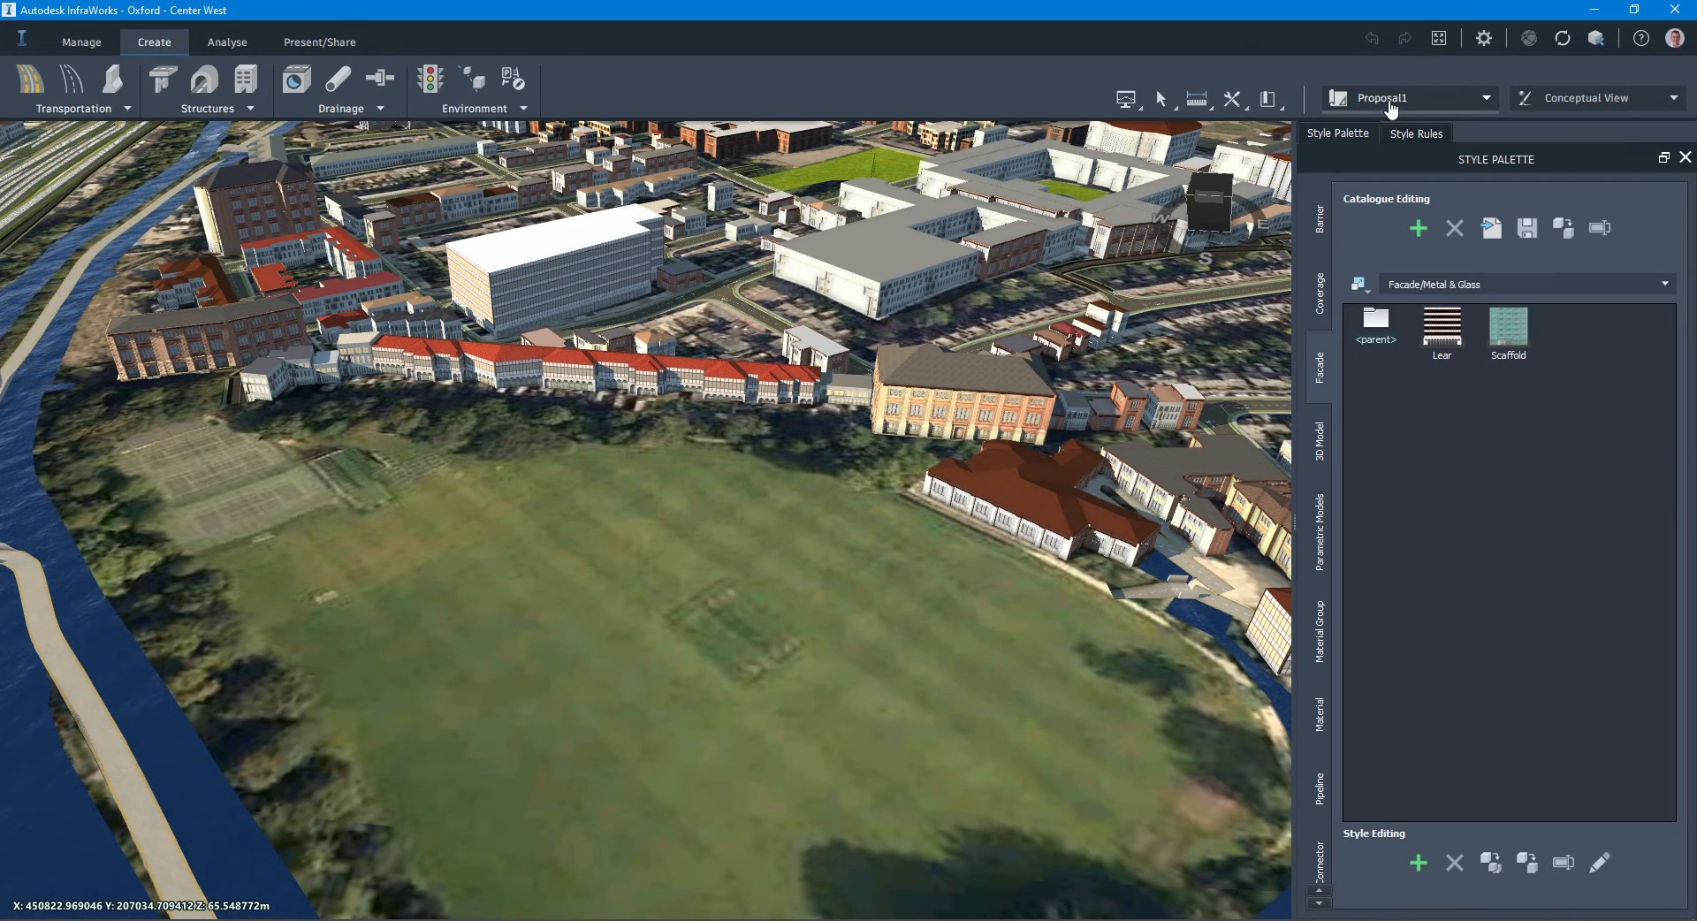
pyautogui.press('ctrl')
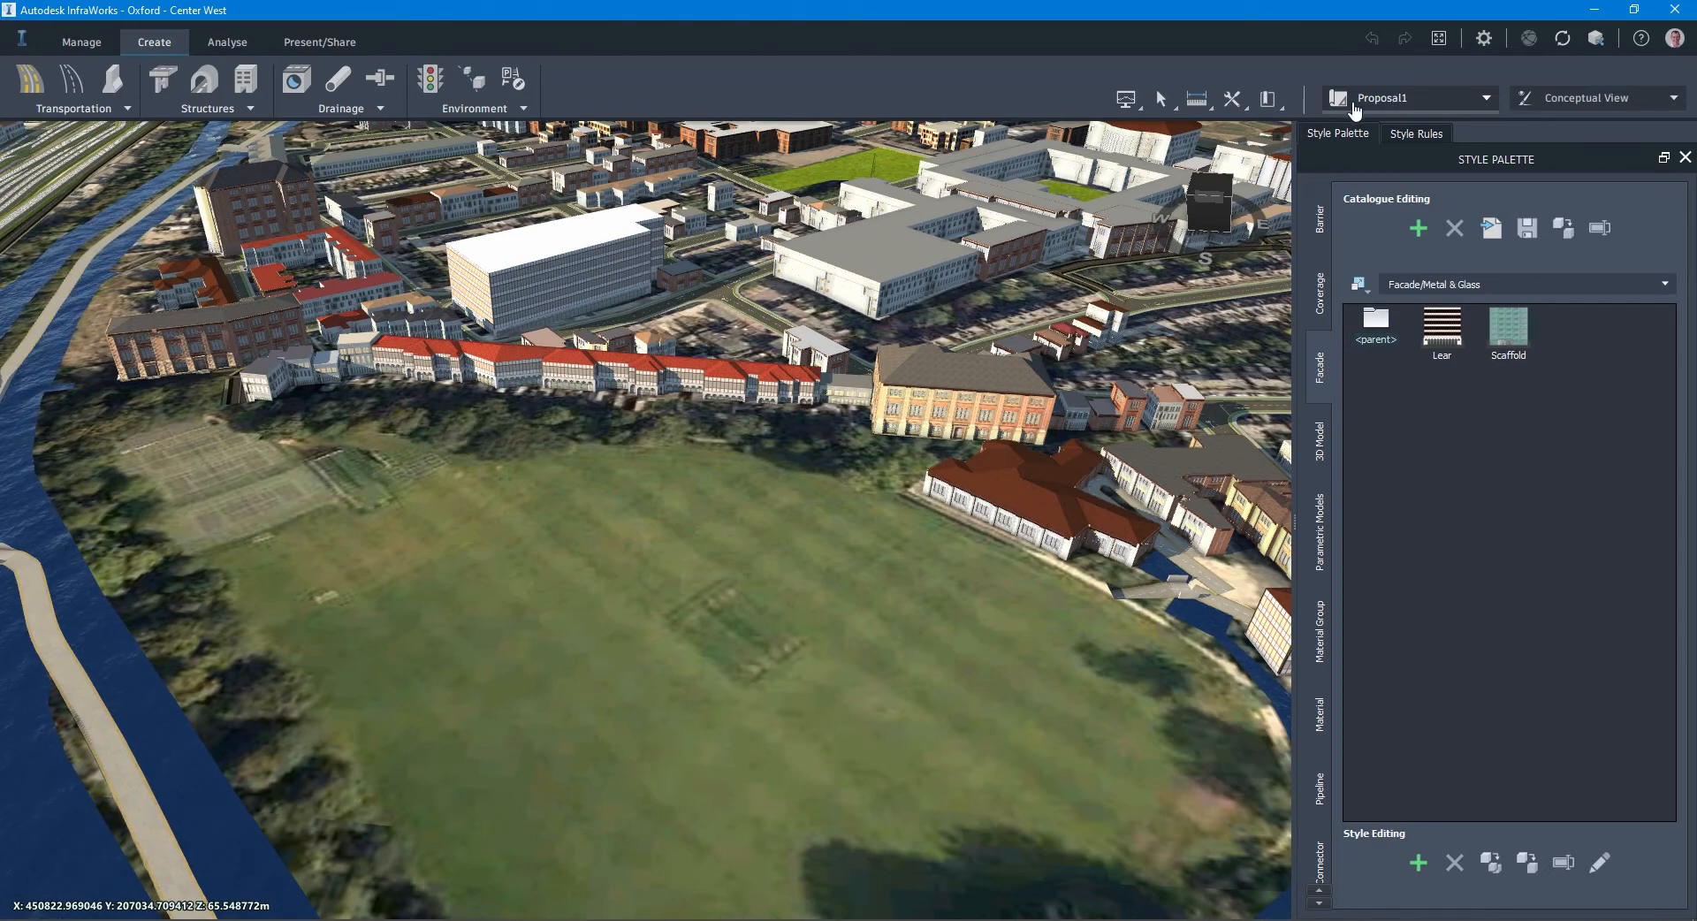
# Step: Start a grading area for the large playing field, using the Material/Land Cover Manicured Grass style
pyautogui.scroll(-3, 888, 720)
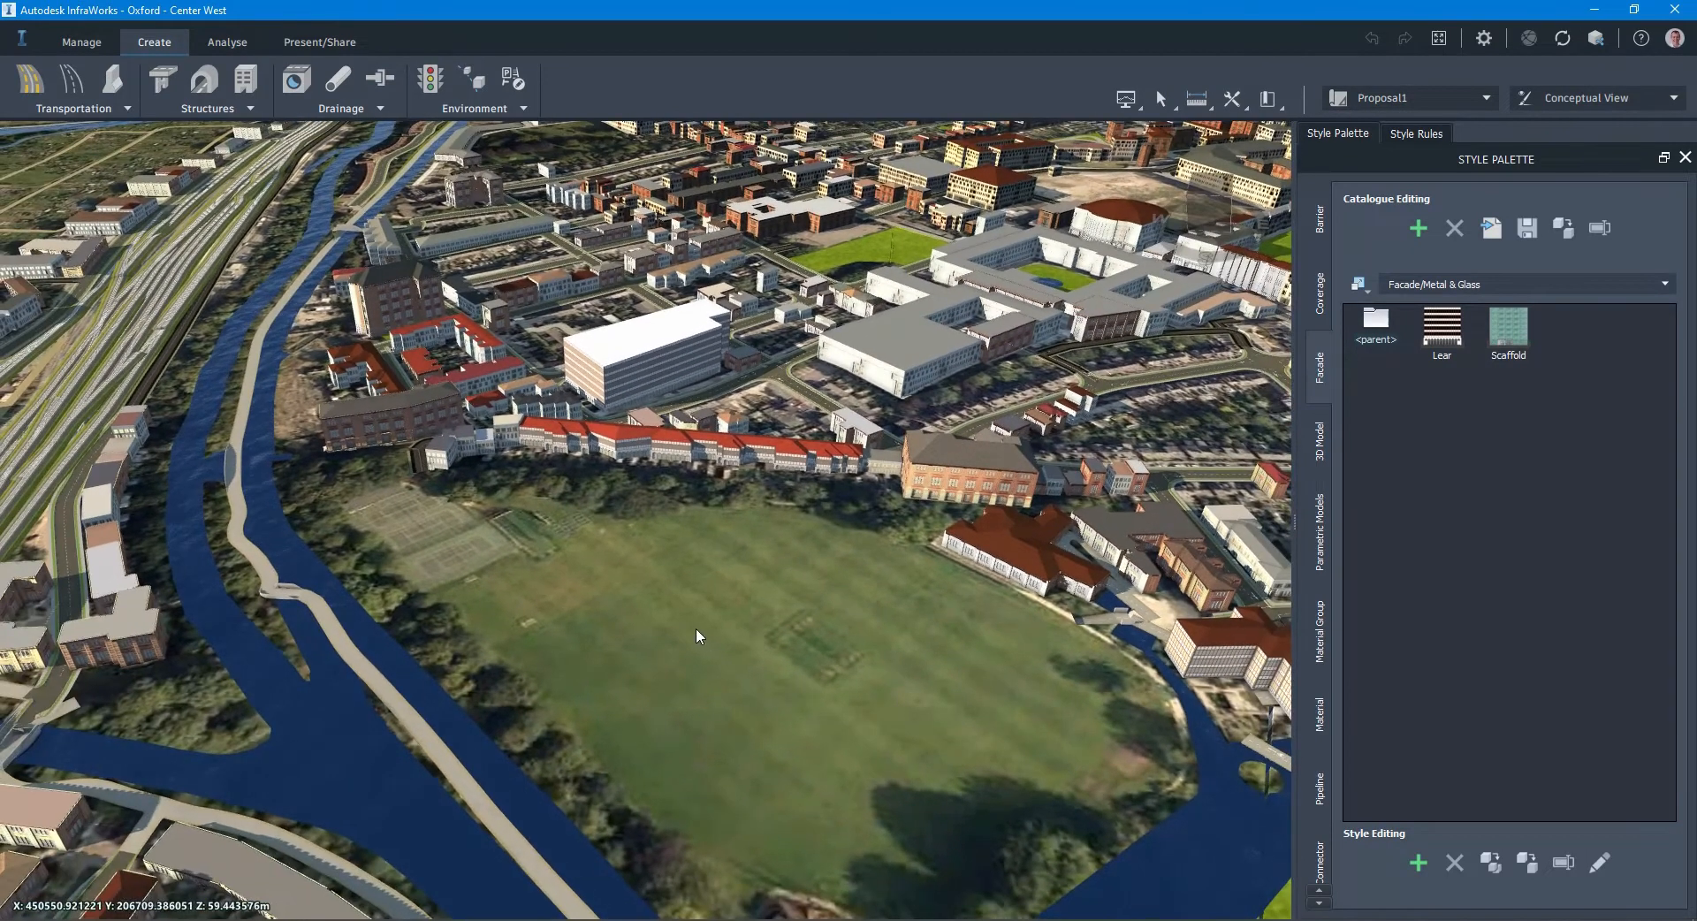
pyautogui.moveTo(696, 628); pyautogui.dragTo(808, 735)
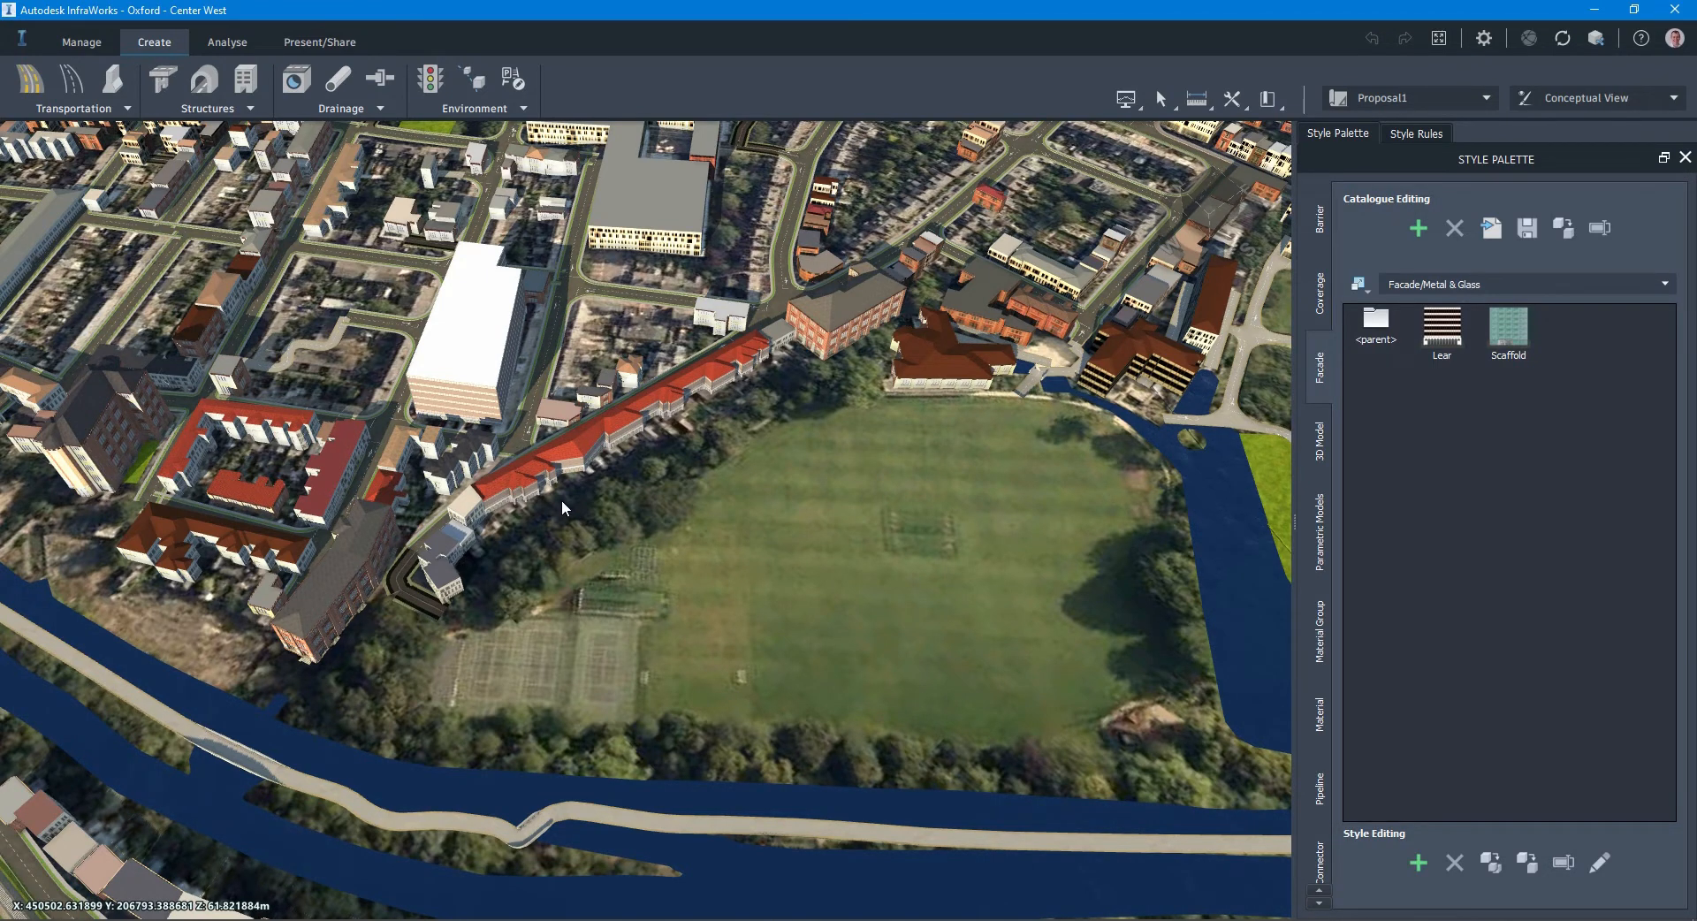
pyautogui.click(484, 113)
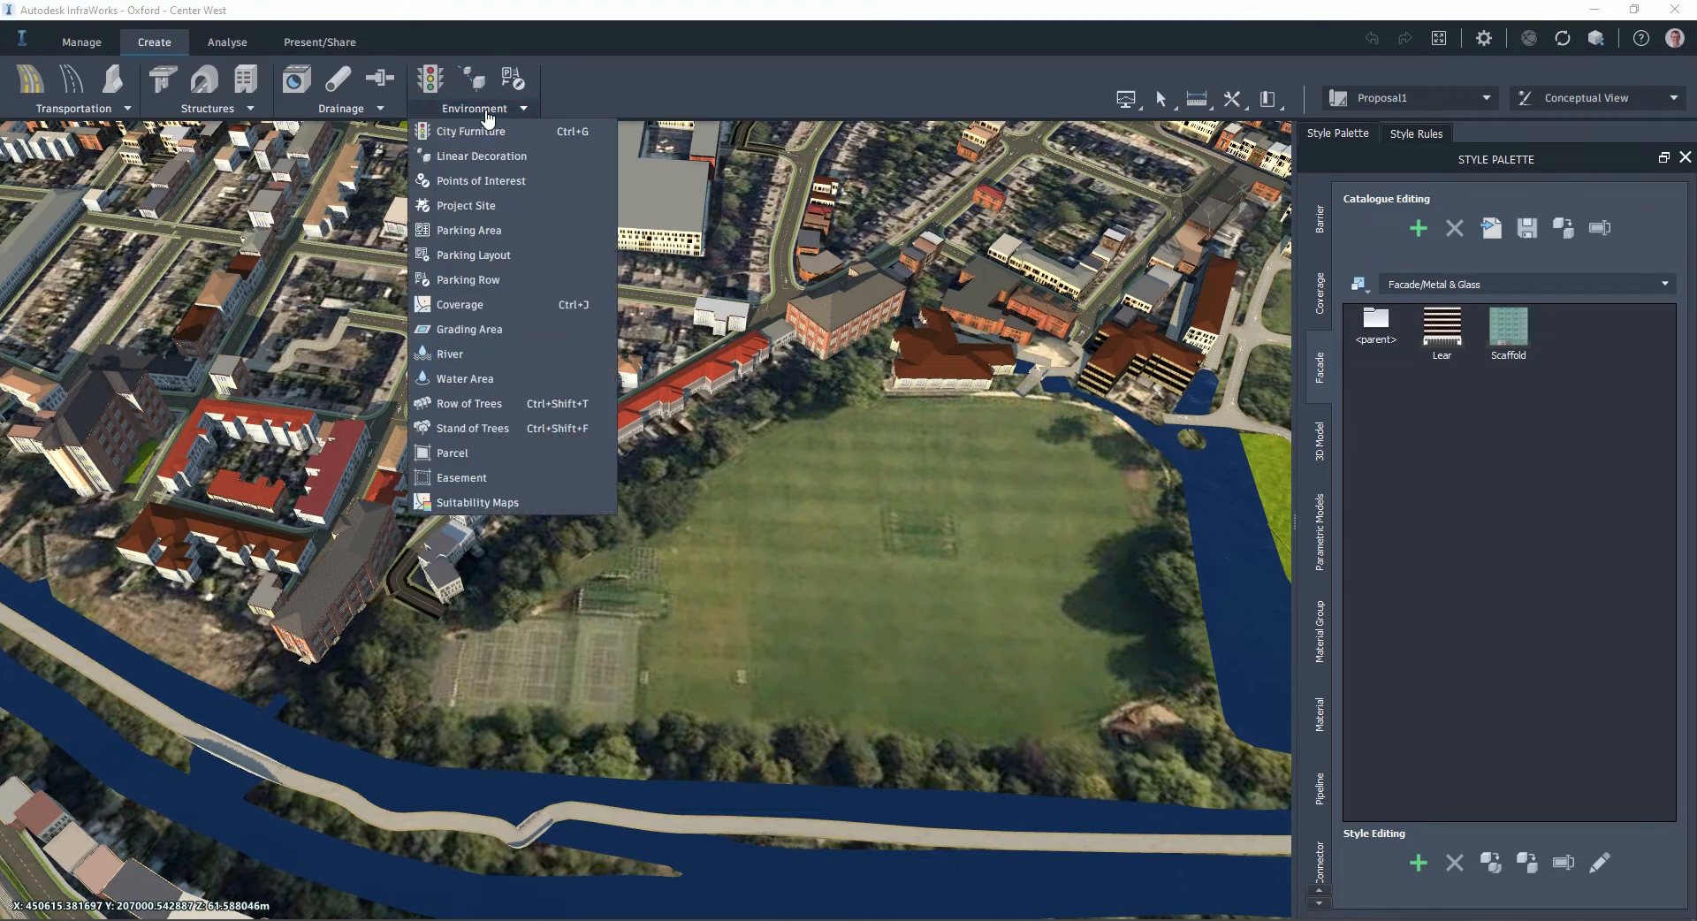
pyautogui.click(512, 330)
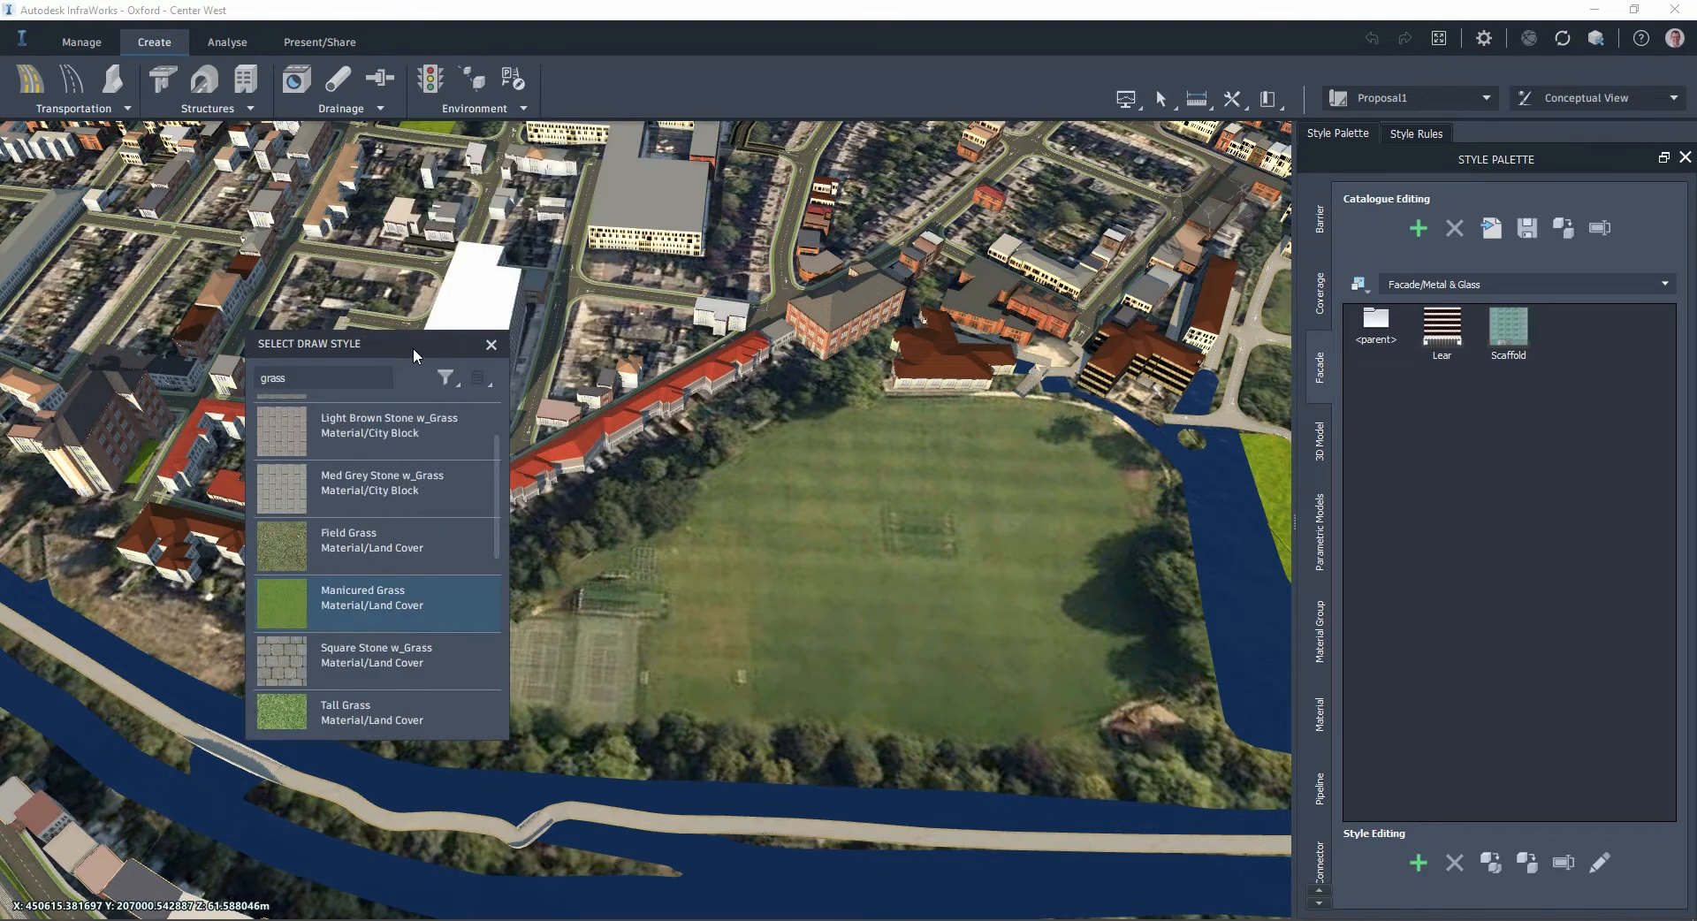
pyautogui.moveTo(412, 345); pyautogui.dragTo(203, 150)
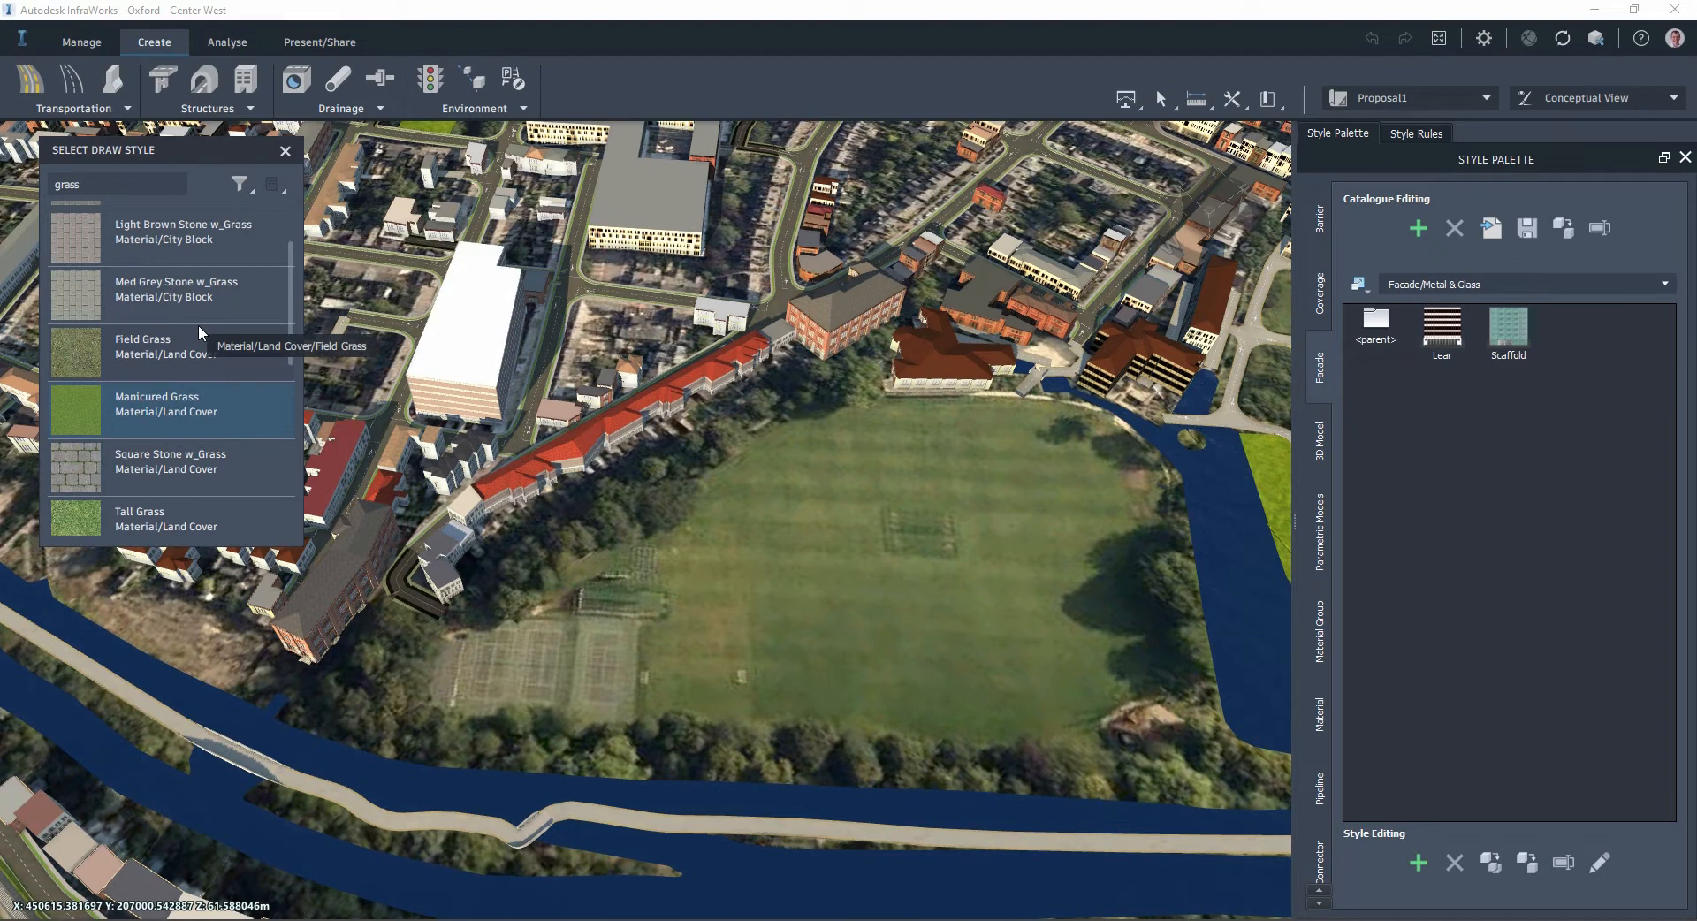
pyautogui.click(180, 417)
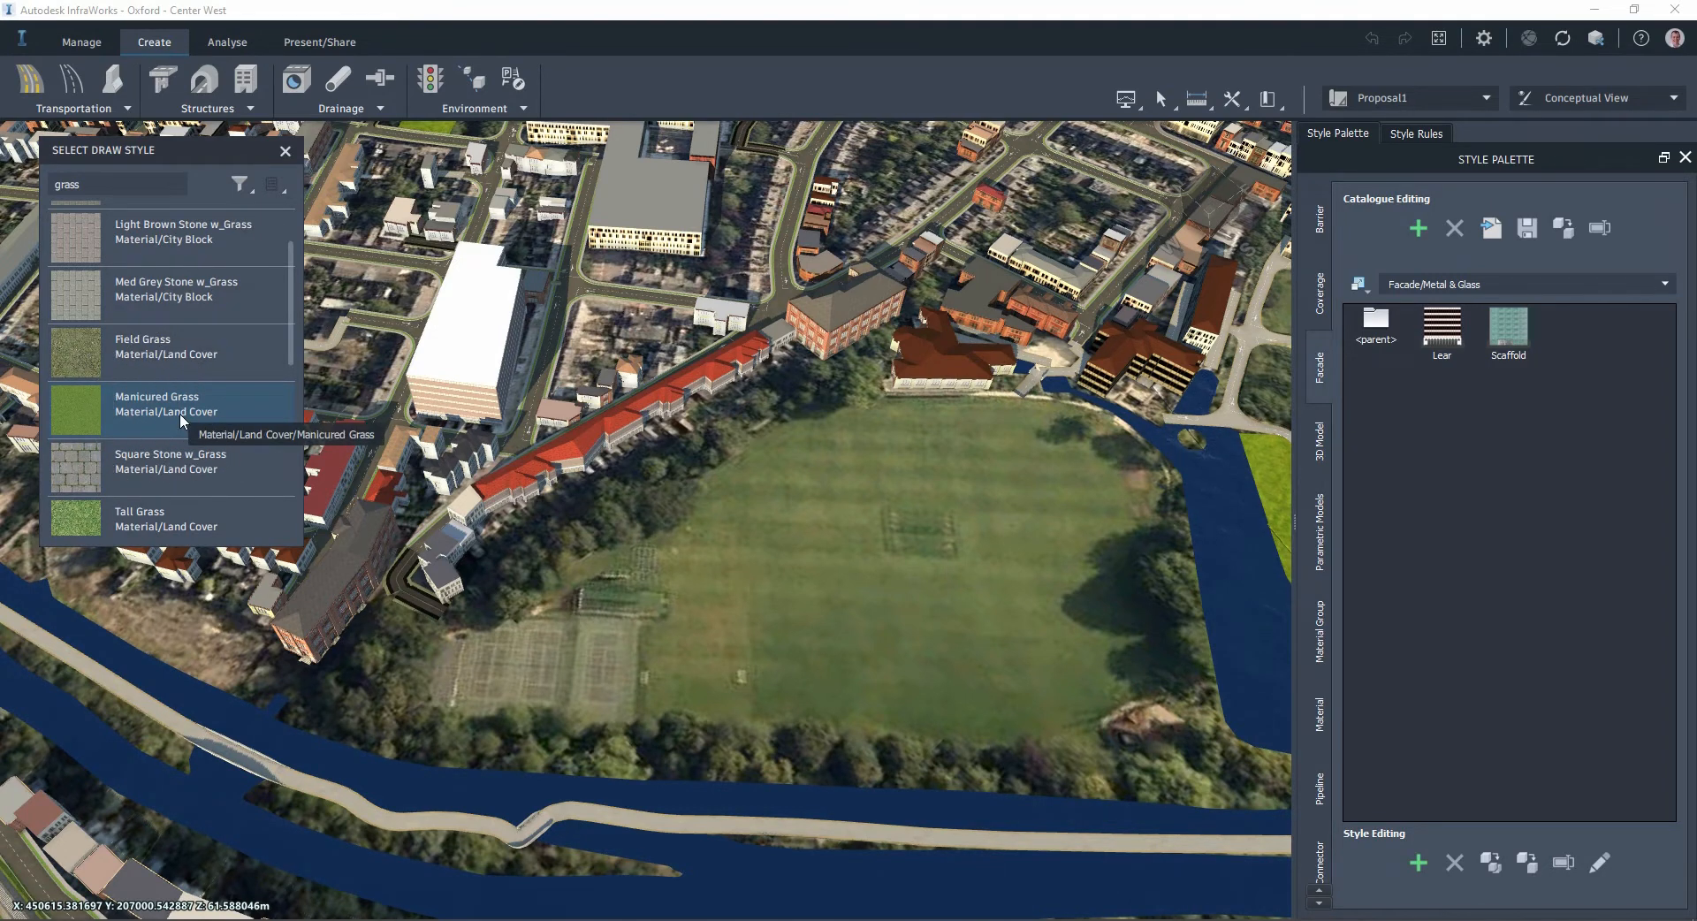
# Step: Outline the grading area around the playing field, from the tennis courts along the terrace and river edge, covering about 27,940 m²
pyautogui.click(432, 706)
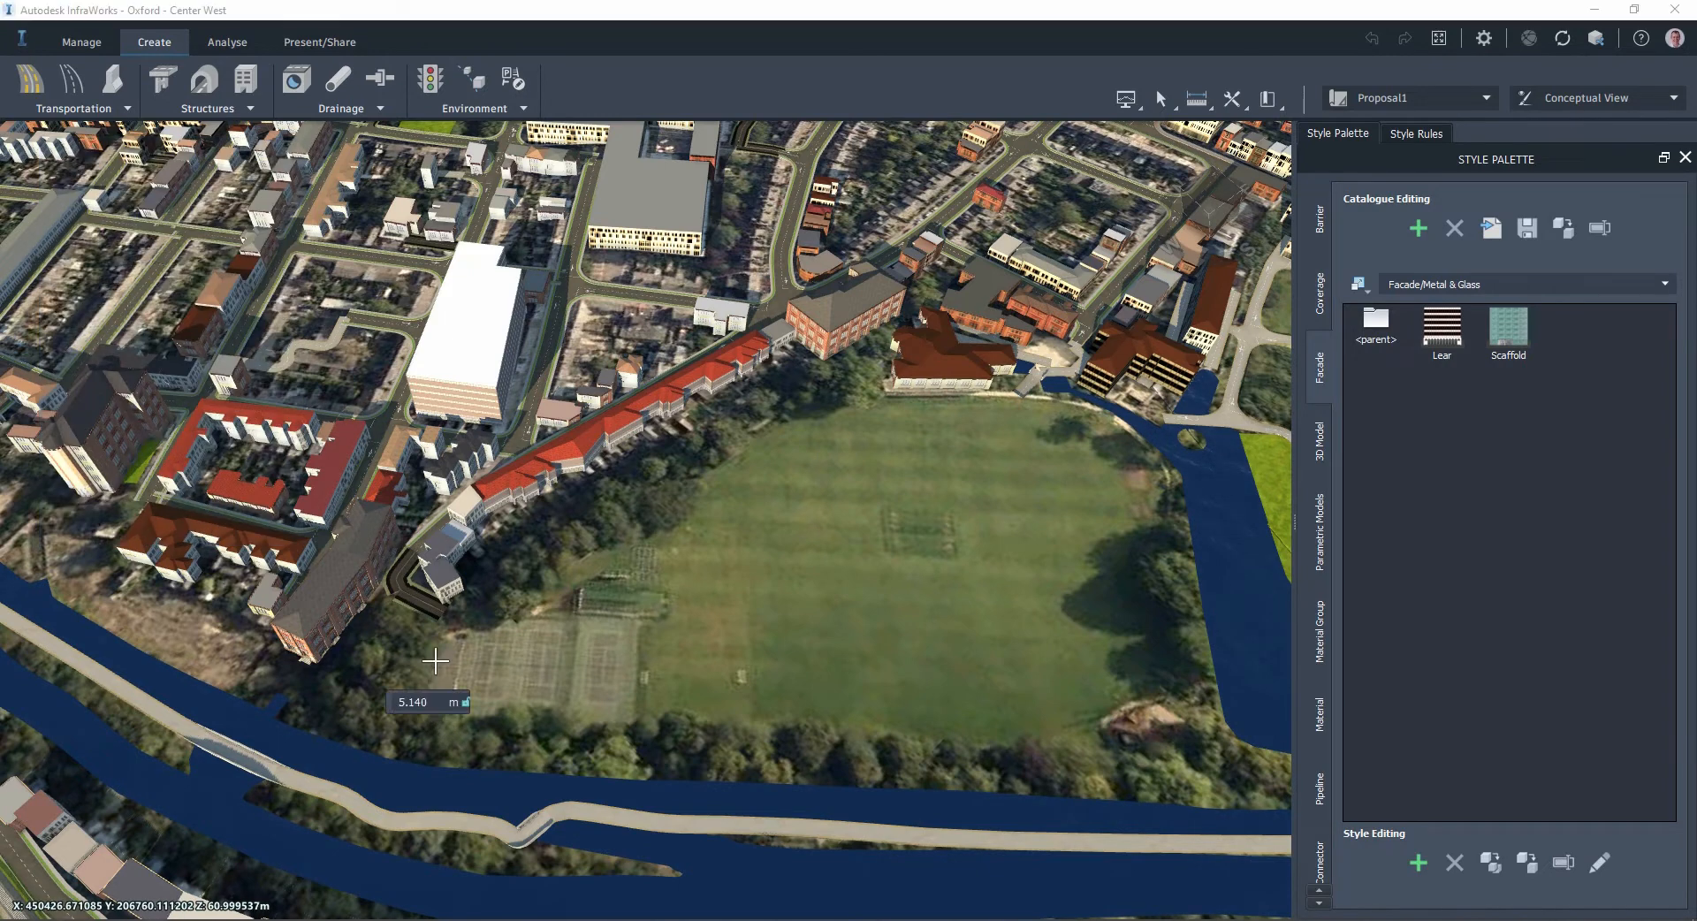
pyautogui.click(451, 577)
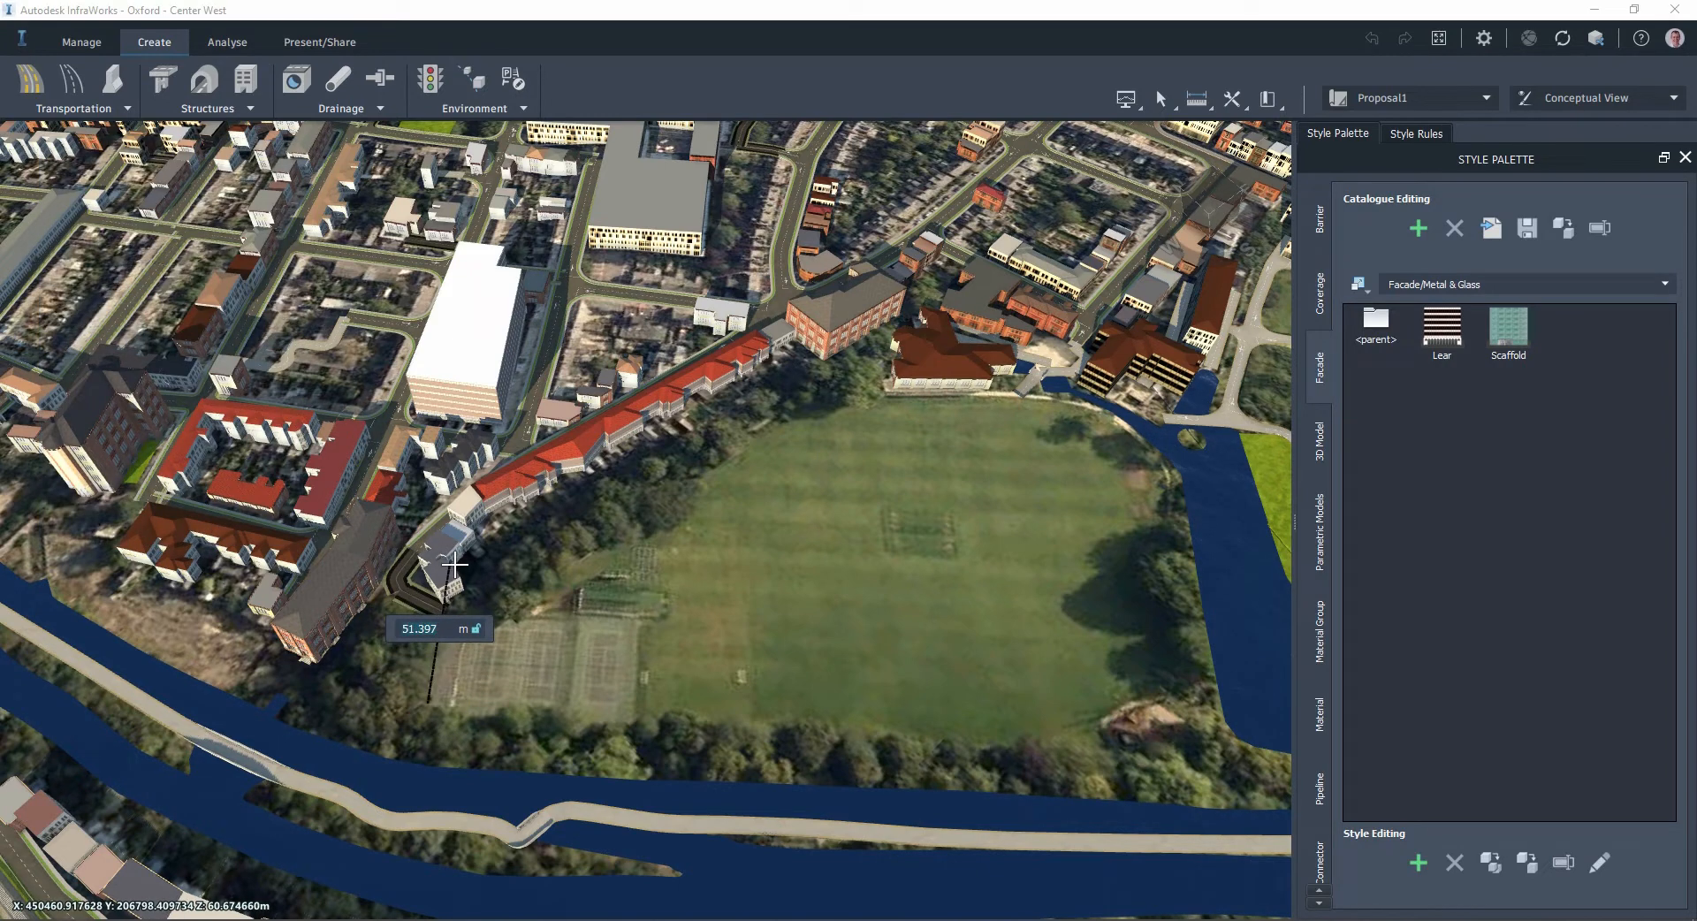
pyautogui.click(771, 350)
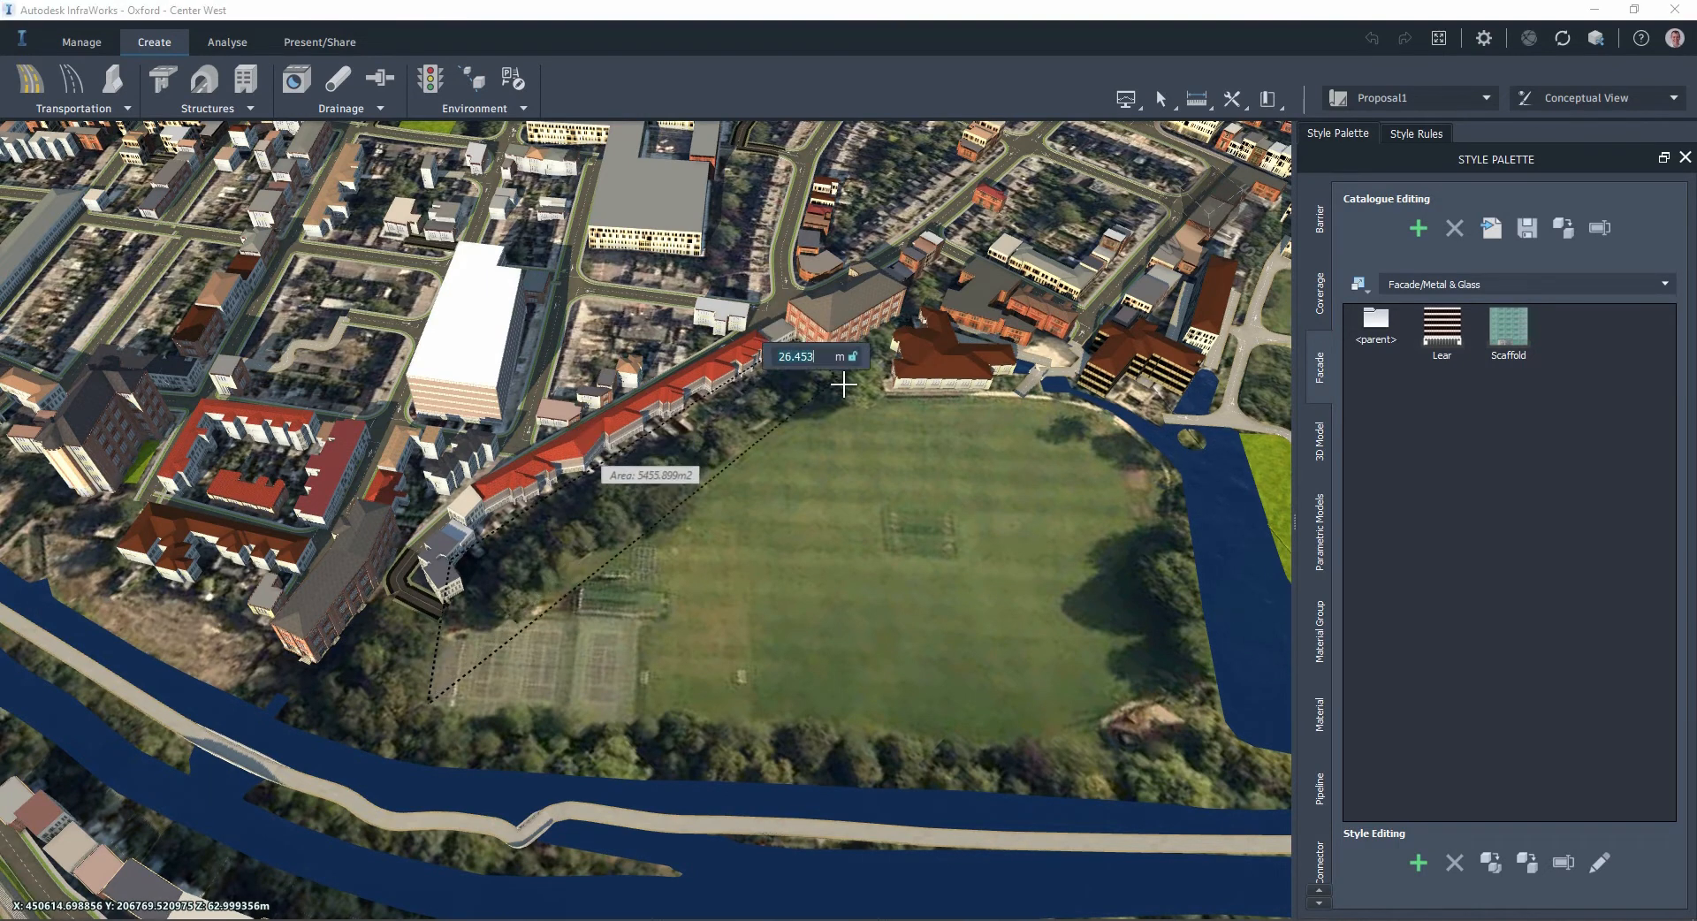
pyautogui.click(883, 399)
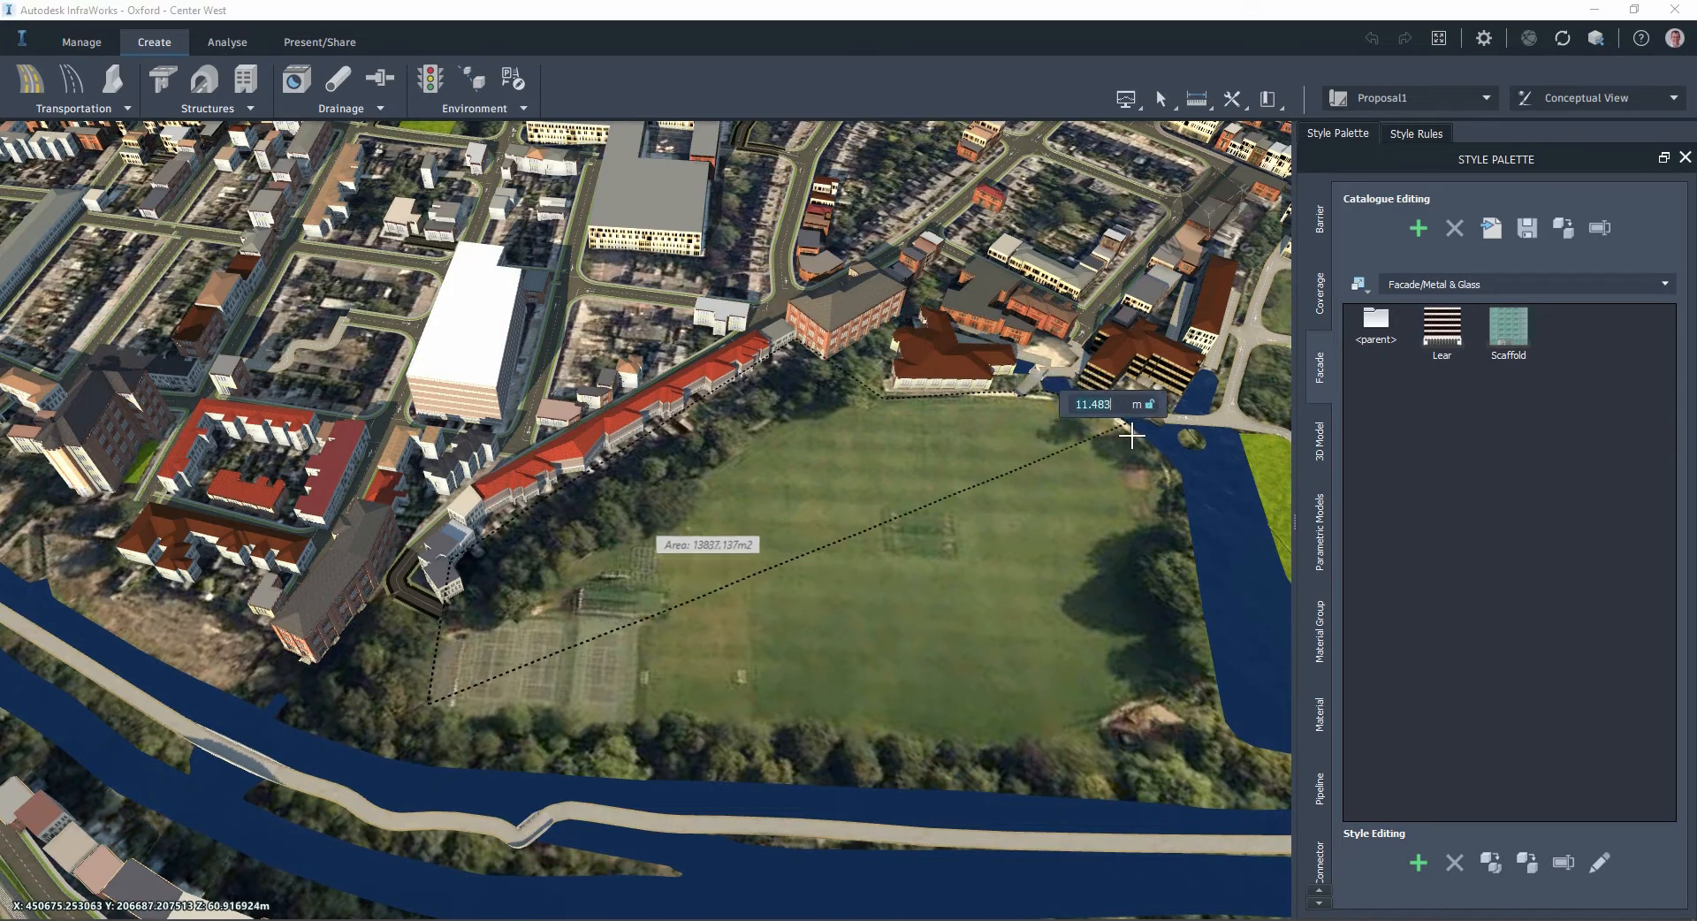
pyautogui.scroll(2, 1144, 442)
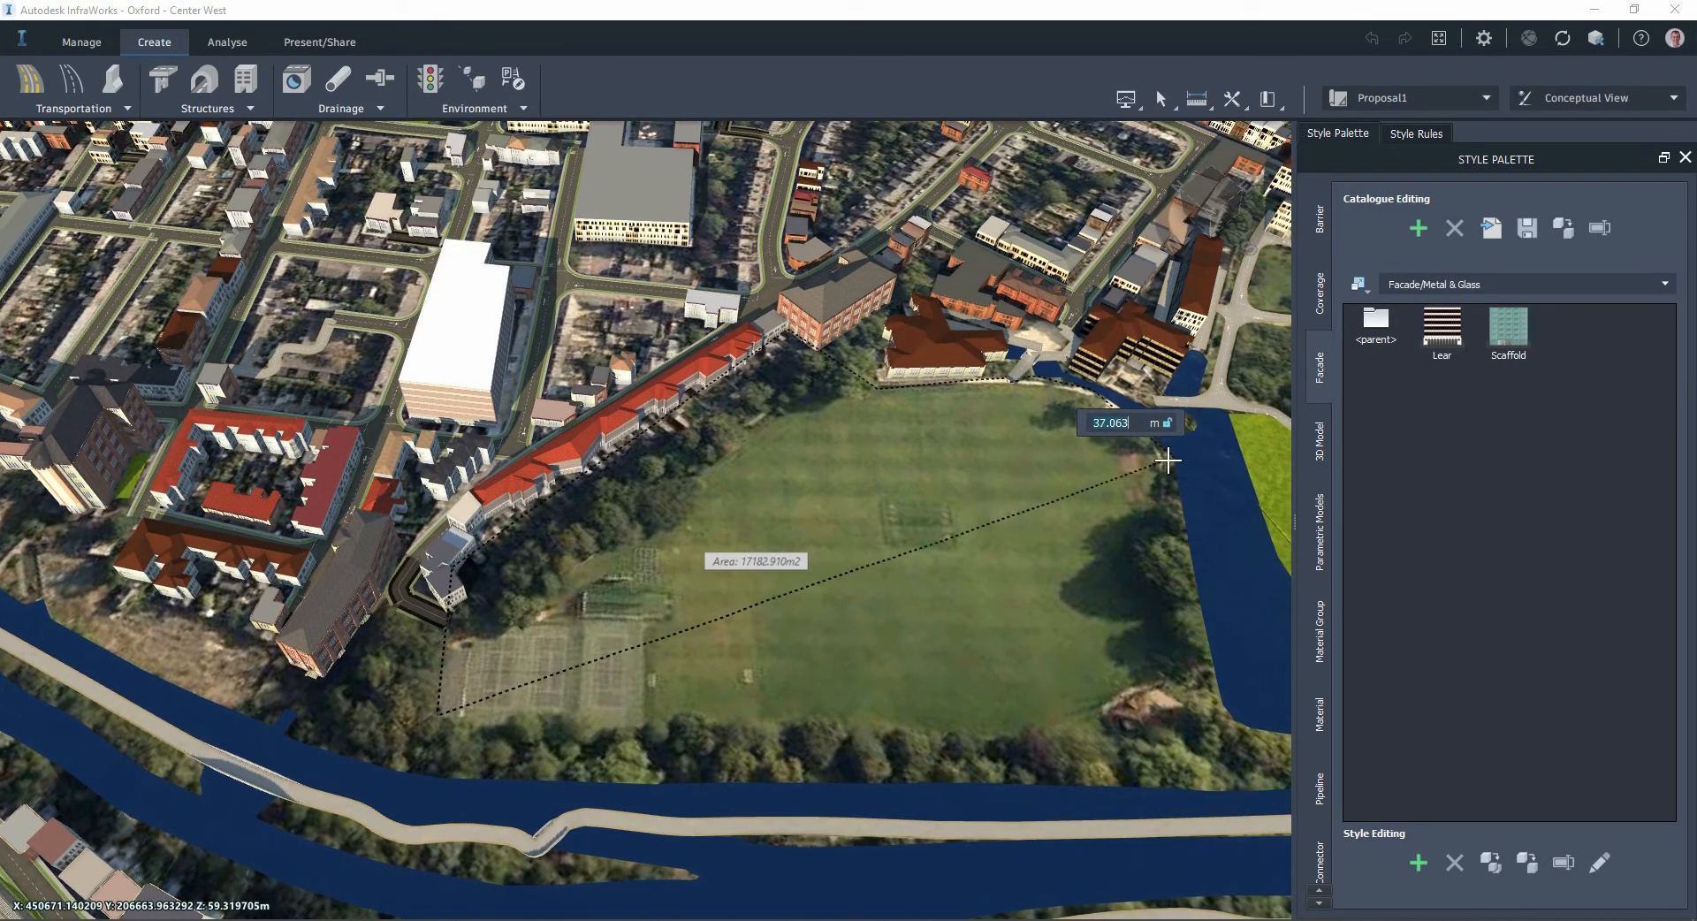
pyautogui.click(1161, 460)
pyautogui.click(1187, 534)
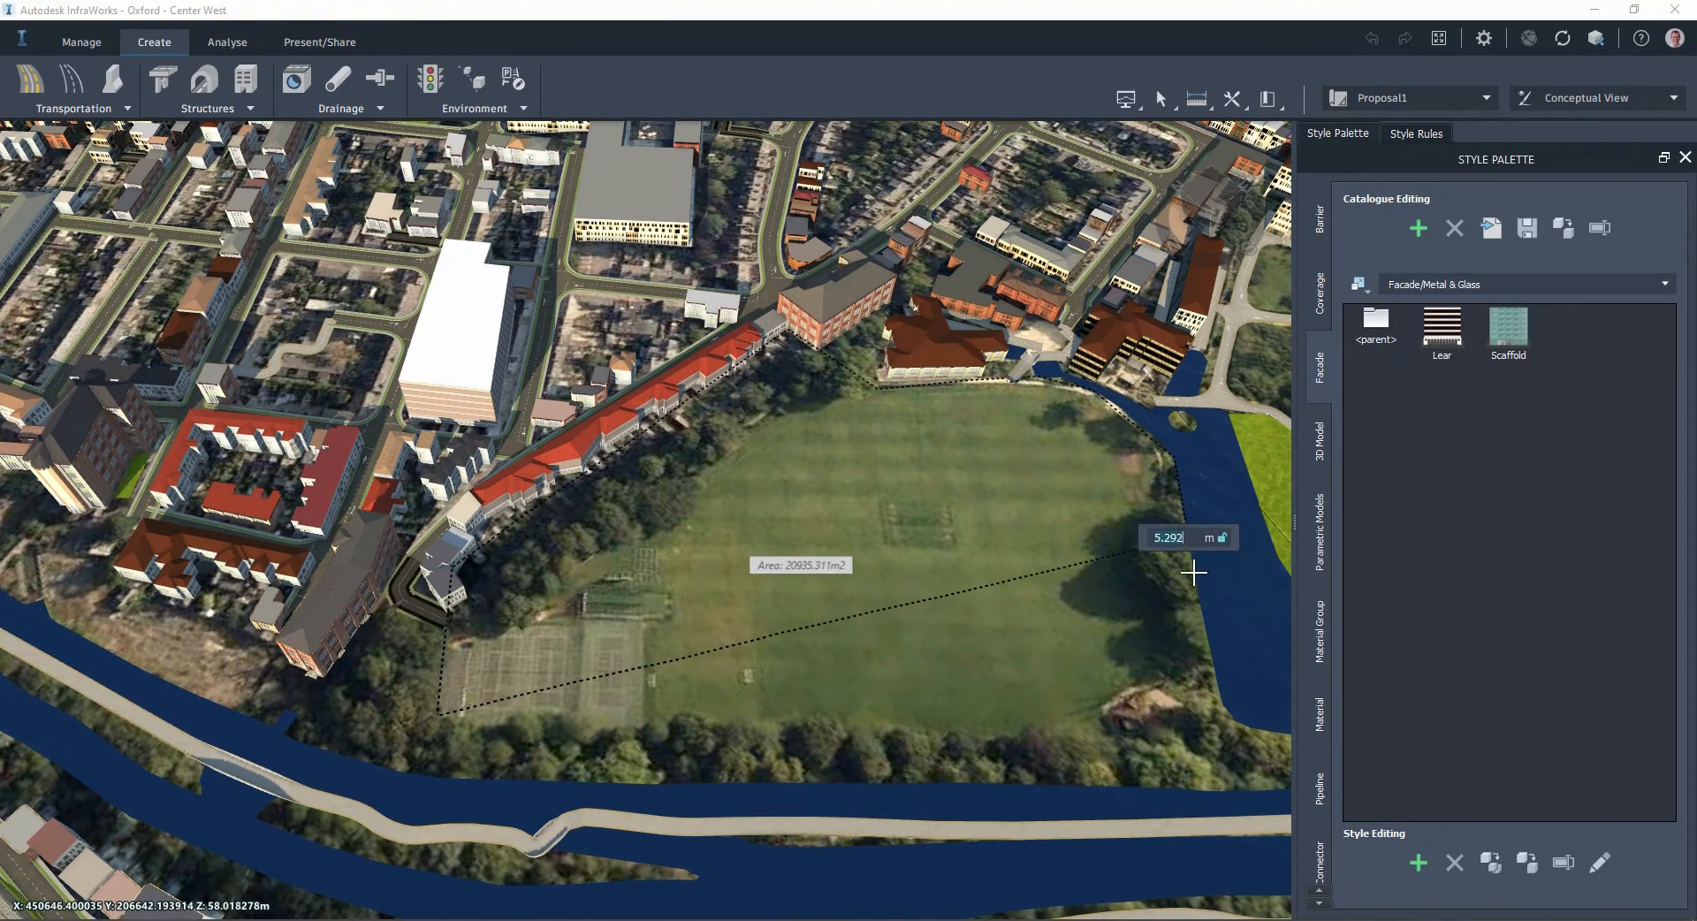
pyautogui.click(1203, 616)
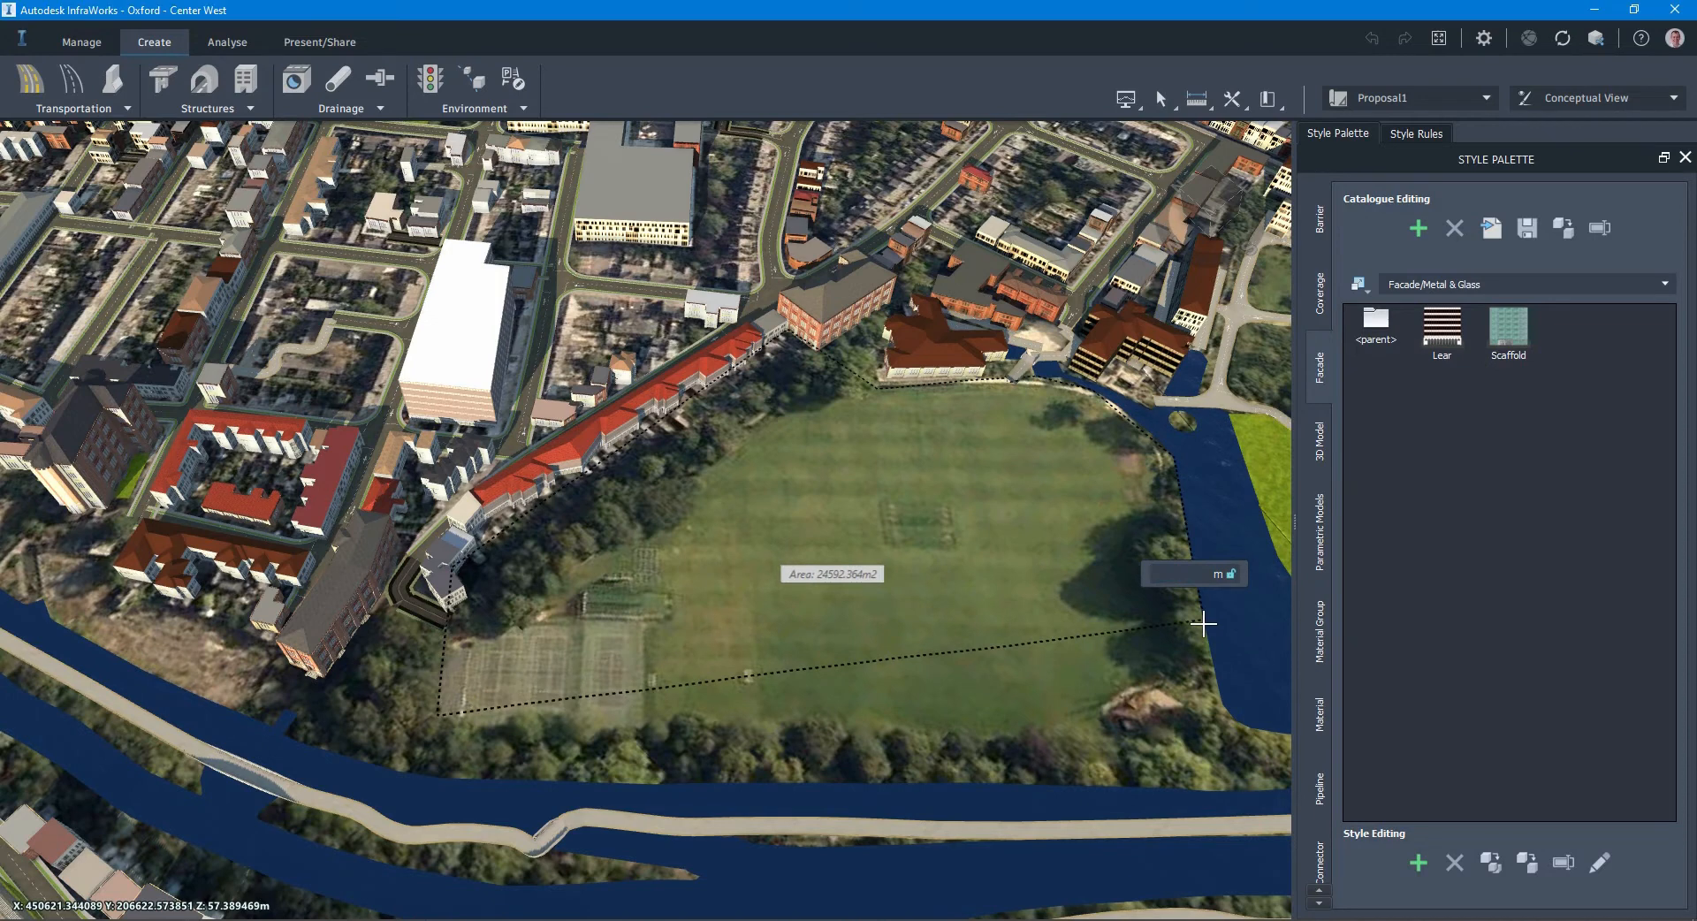
pyautogui.click(1202, 704)
pyautogui.doubleClick(1202, 703)
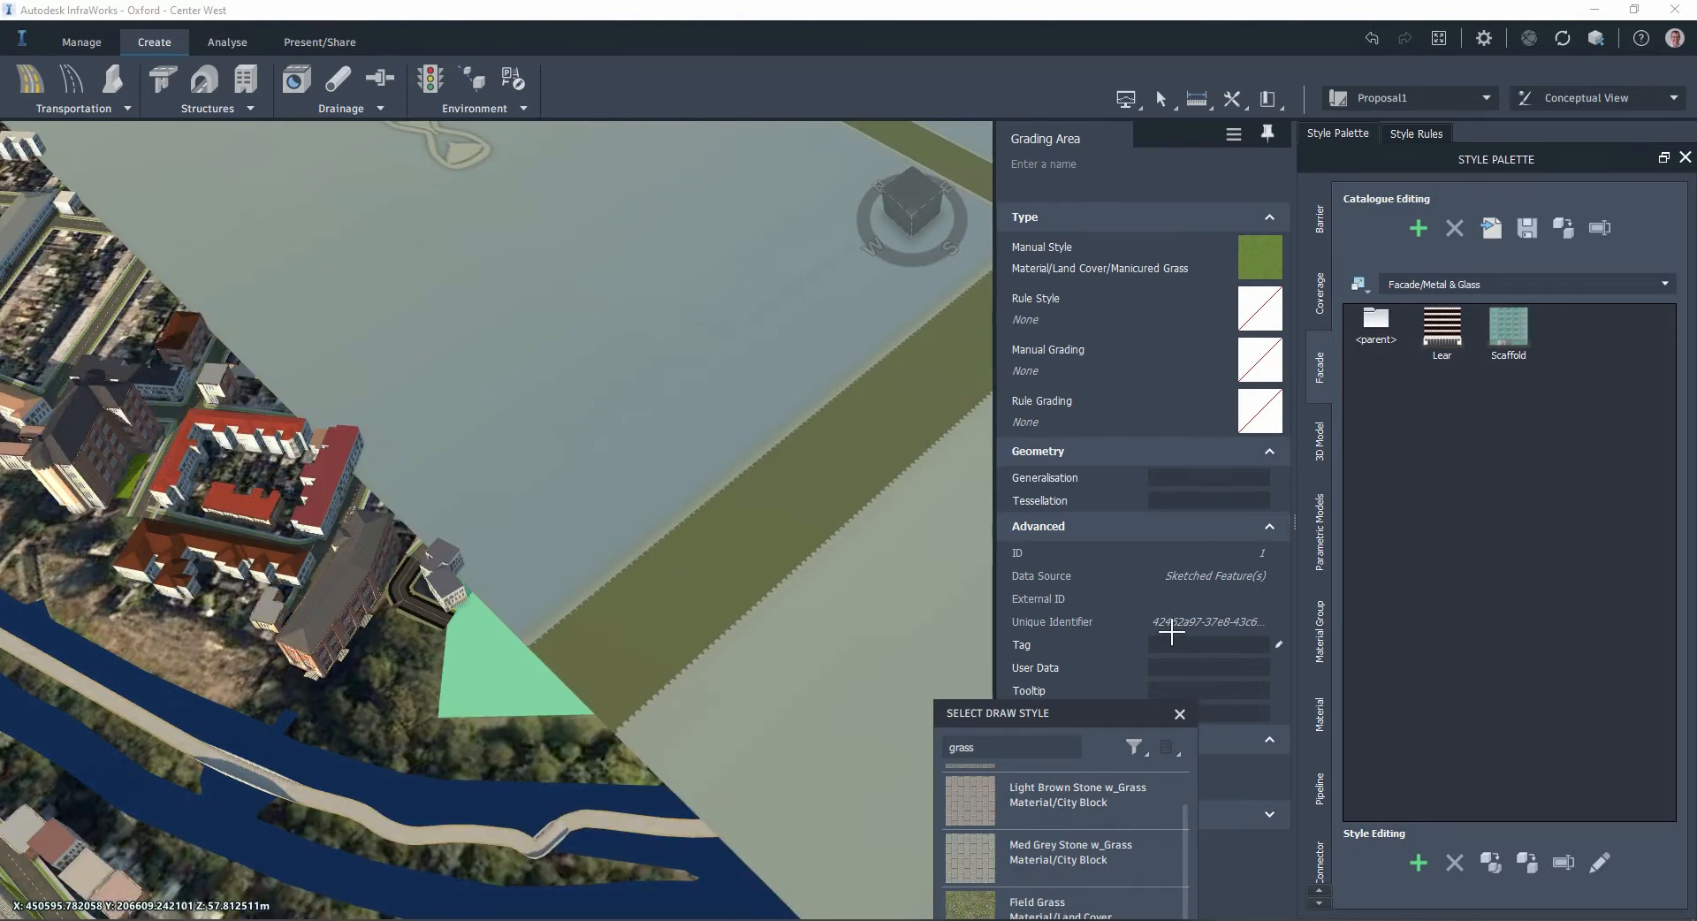
pyautogui.click(1179, 714)
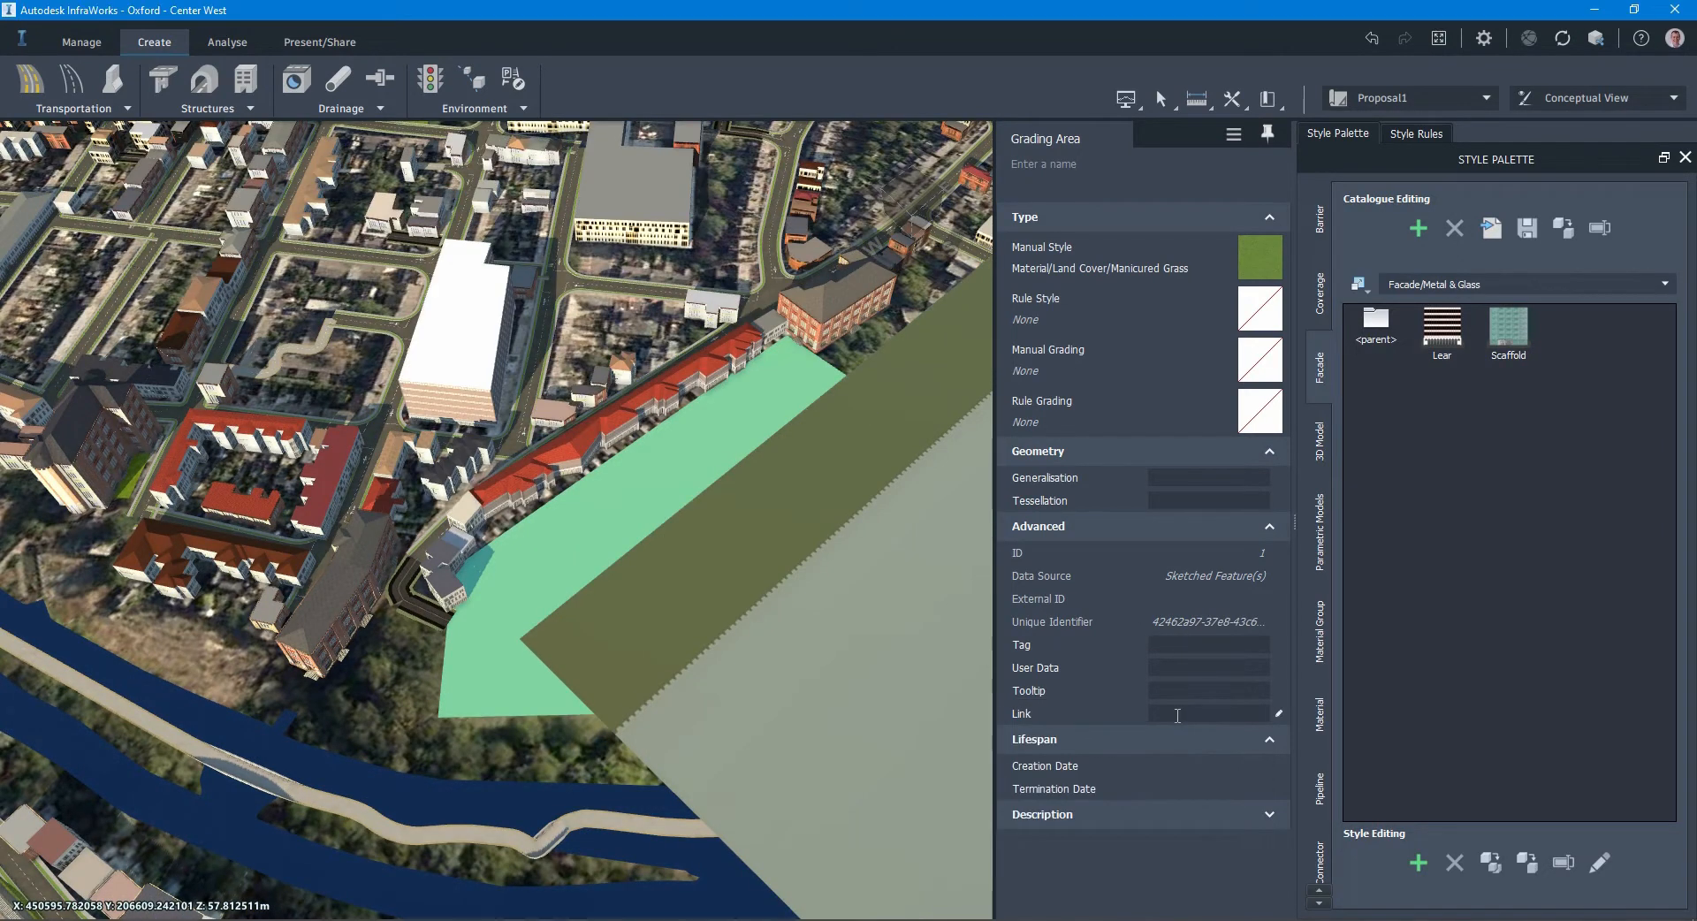
pyautogui.click(665, 617)
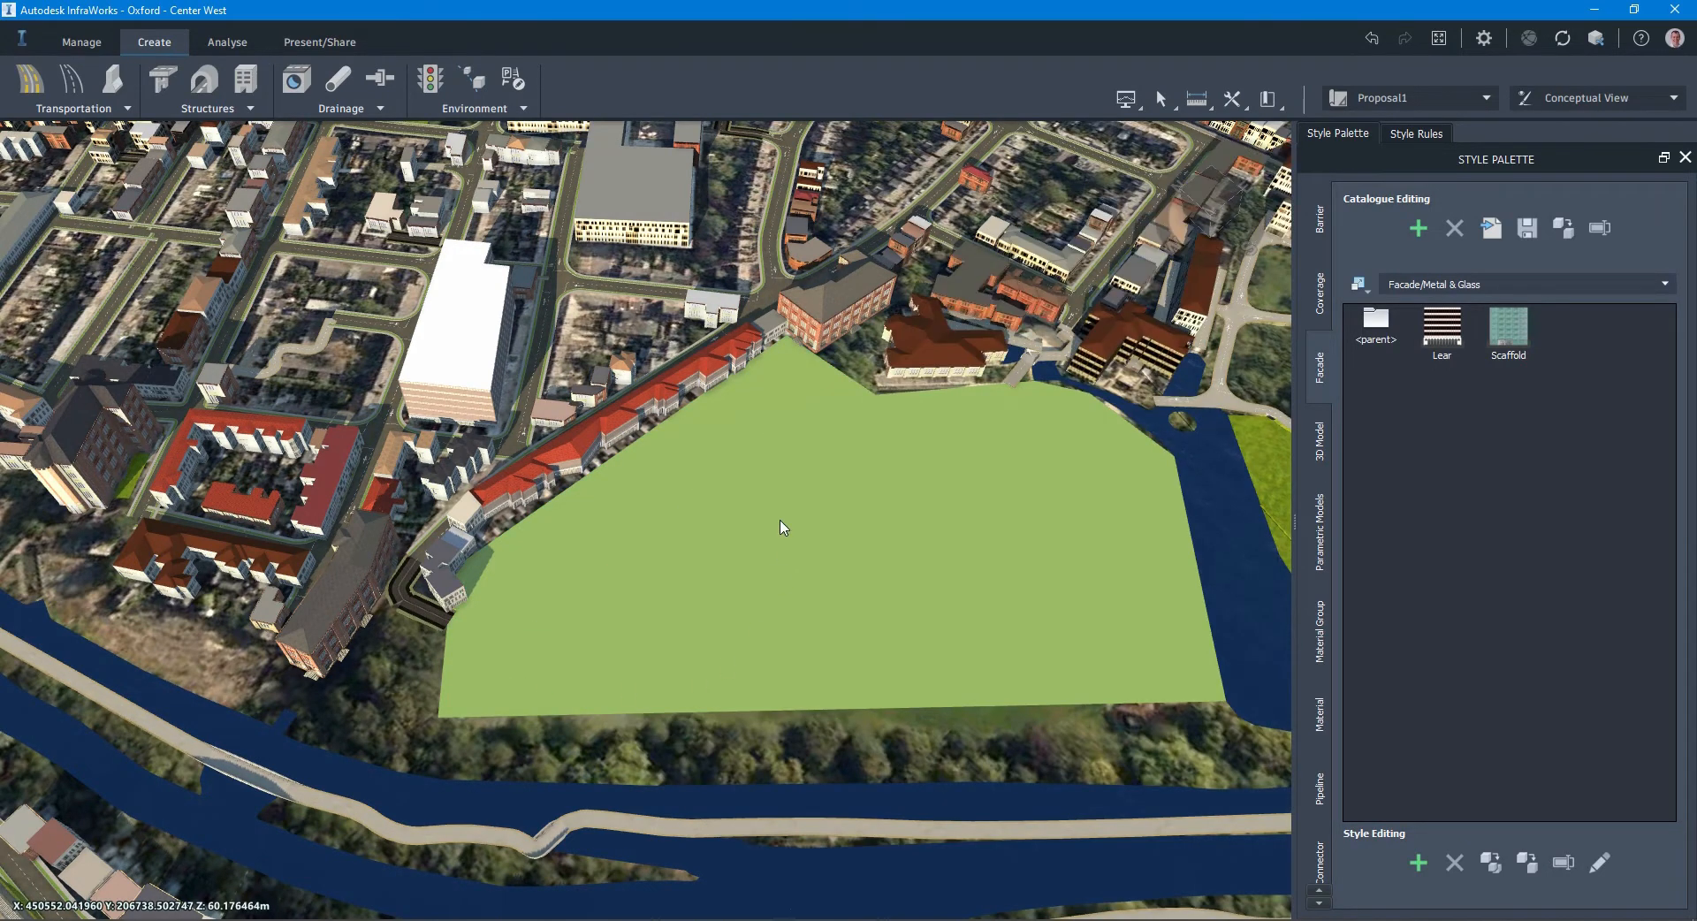
# Step: Select the grading area and lower the second vertex along its straight river edge to an elevation of about 59 m
pyautogui.click(781, 522)
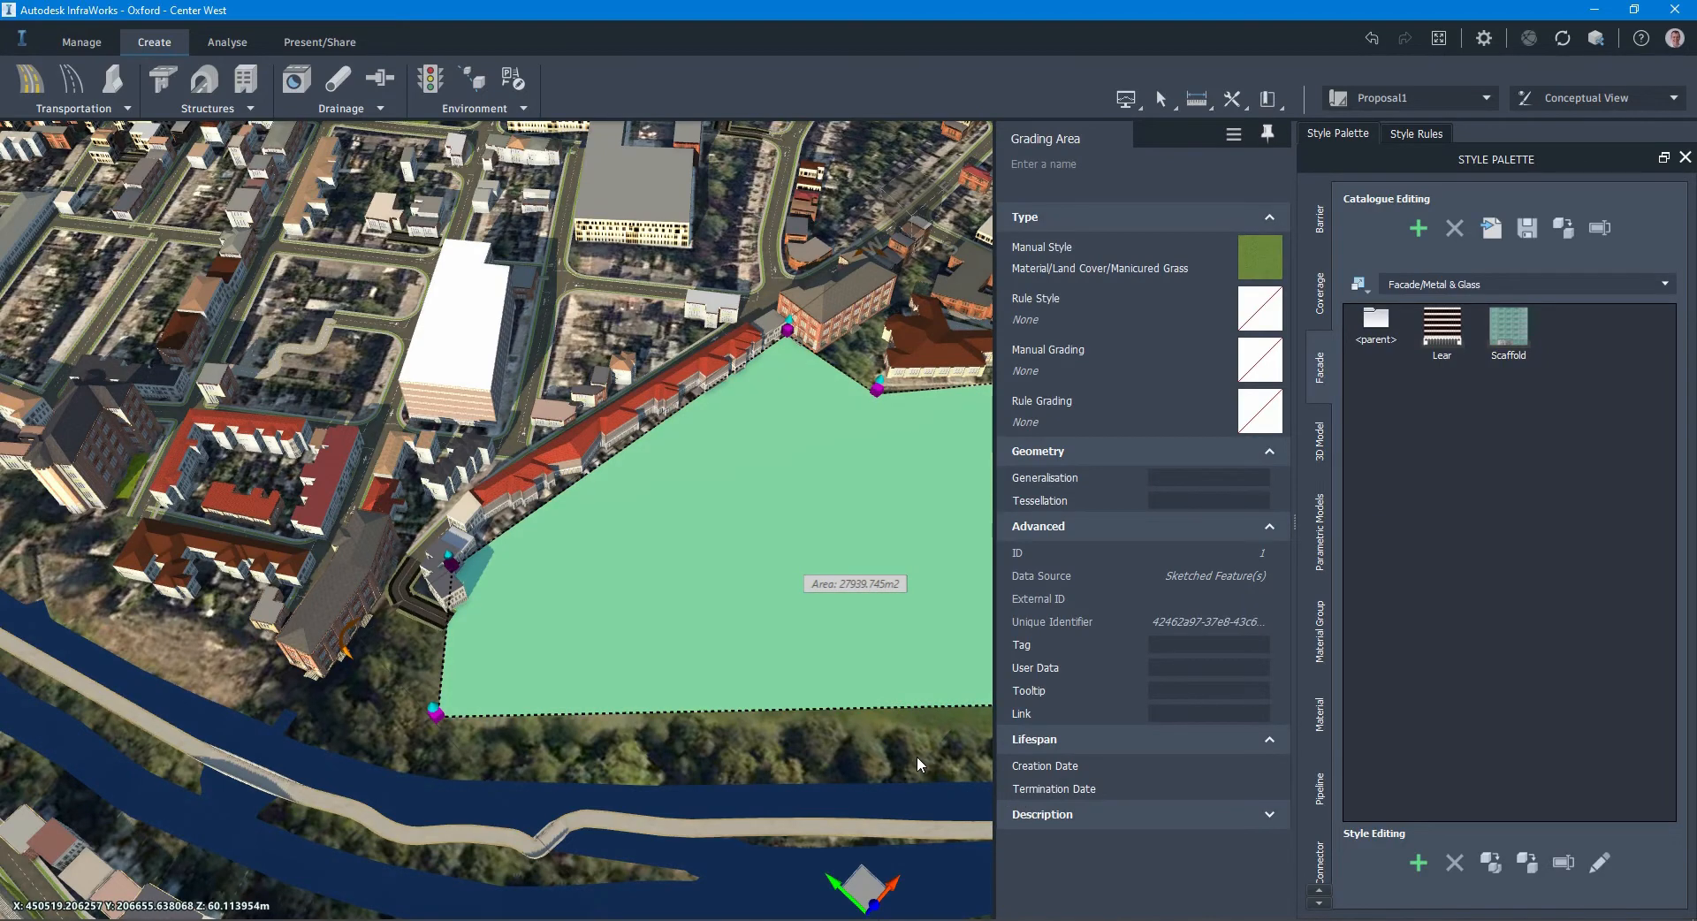
pyautogui.moveTo(916, 756); pyautogui.dragTo(641, 696)
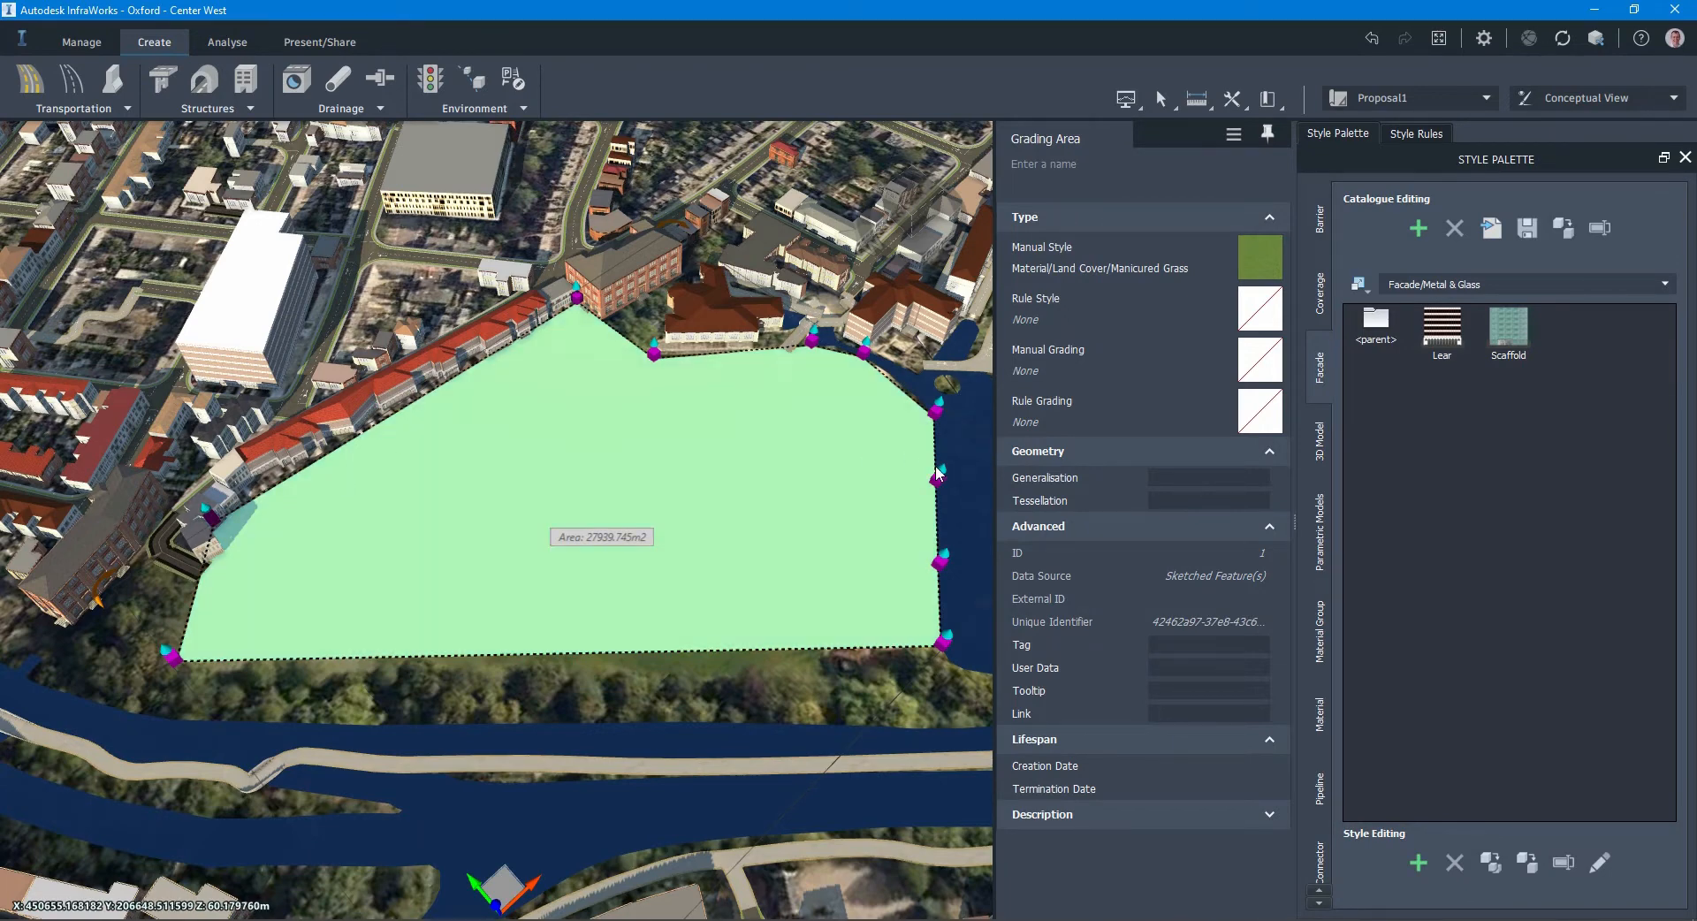
pyautogui.moveTo(942, 478)
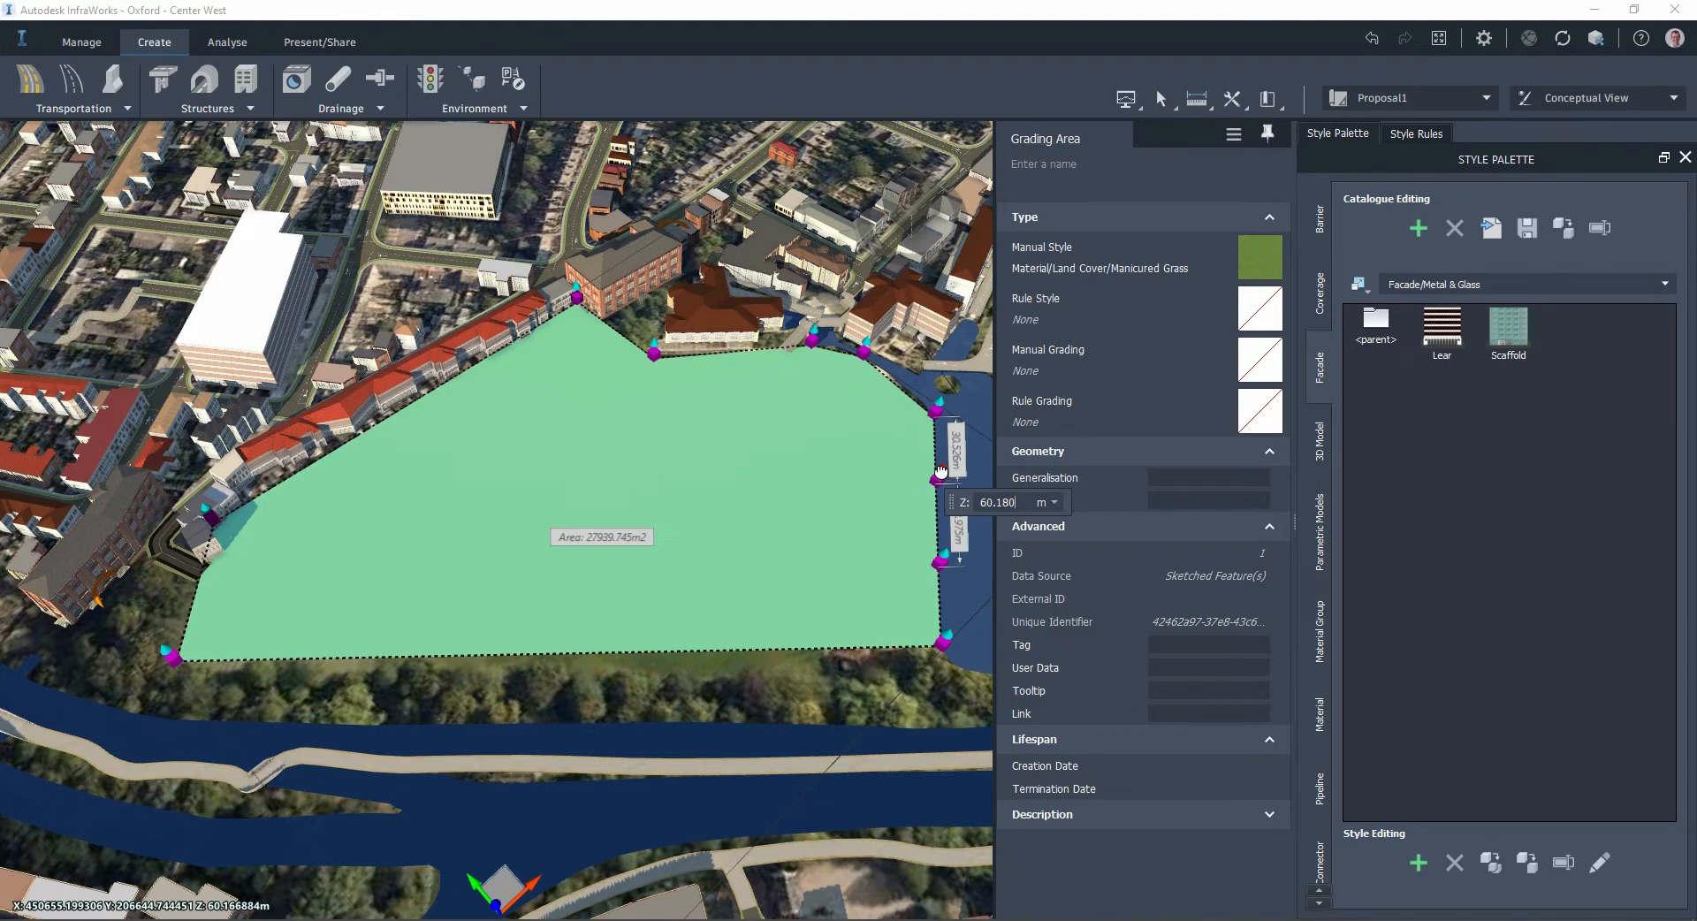
pyautogui.moveTo(941, 472); pyautogui.dragTo(939, 473)
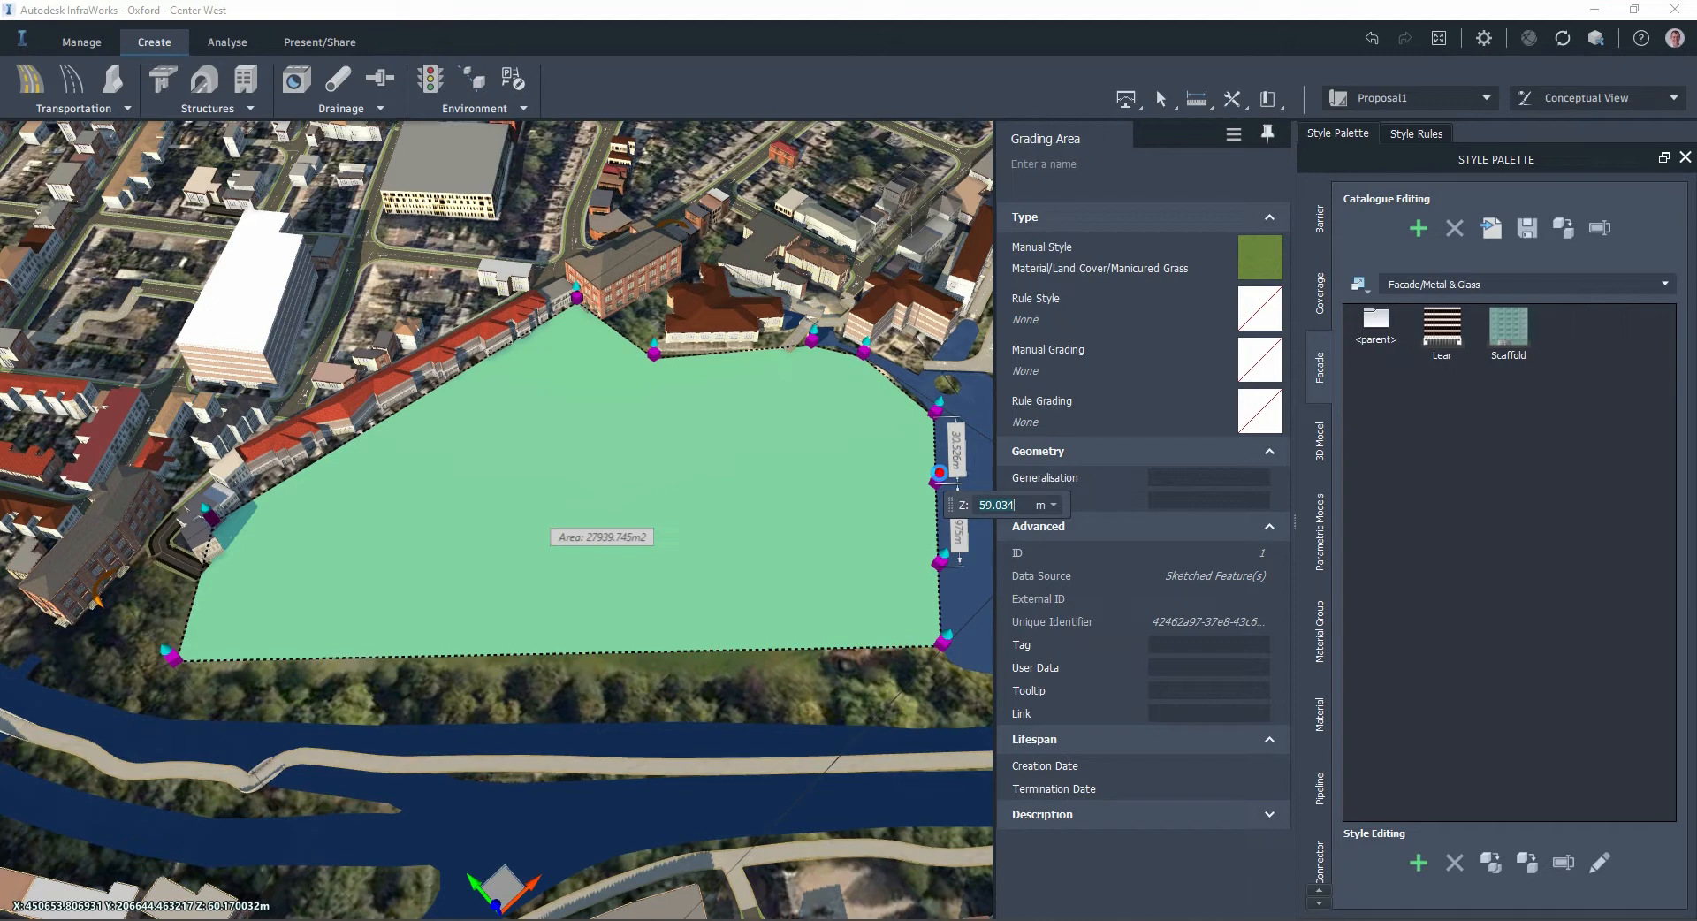
pyautogui.moveTo(939, 473); pyautogui.dragTo(940, 474)
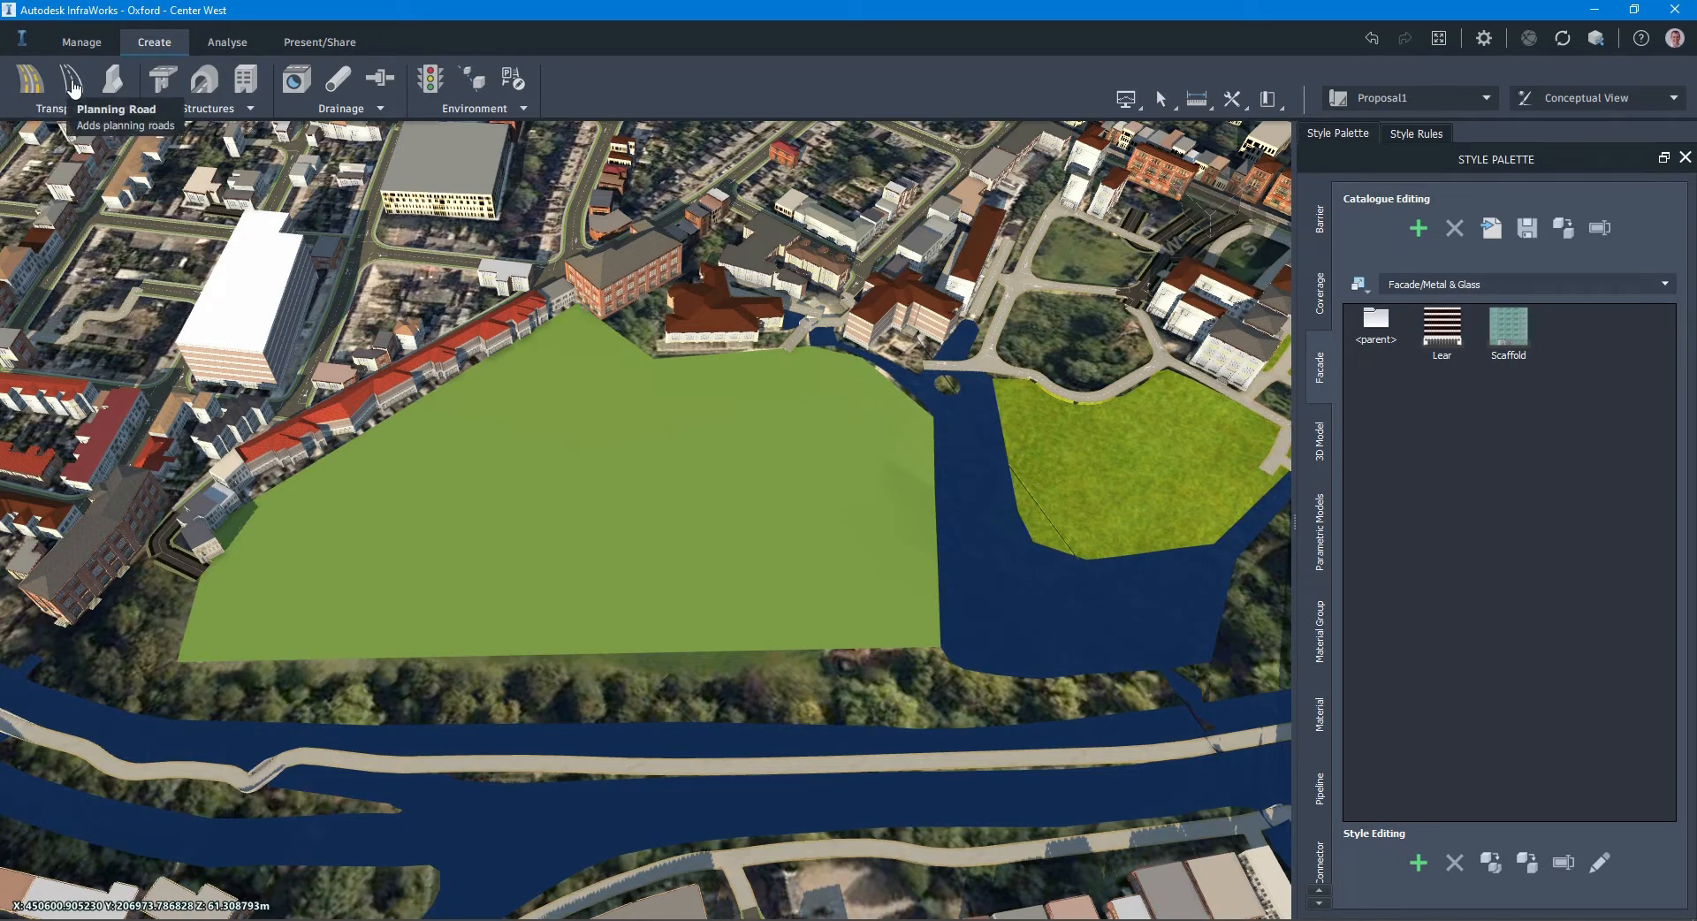
# Step: Sketch an S-curved planning road about 217 m long in the Asphalt Road style, from the existing road end across the graded field
pyautogui.click(72, 84)
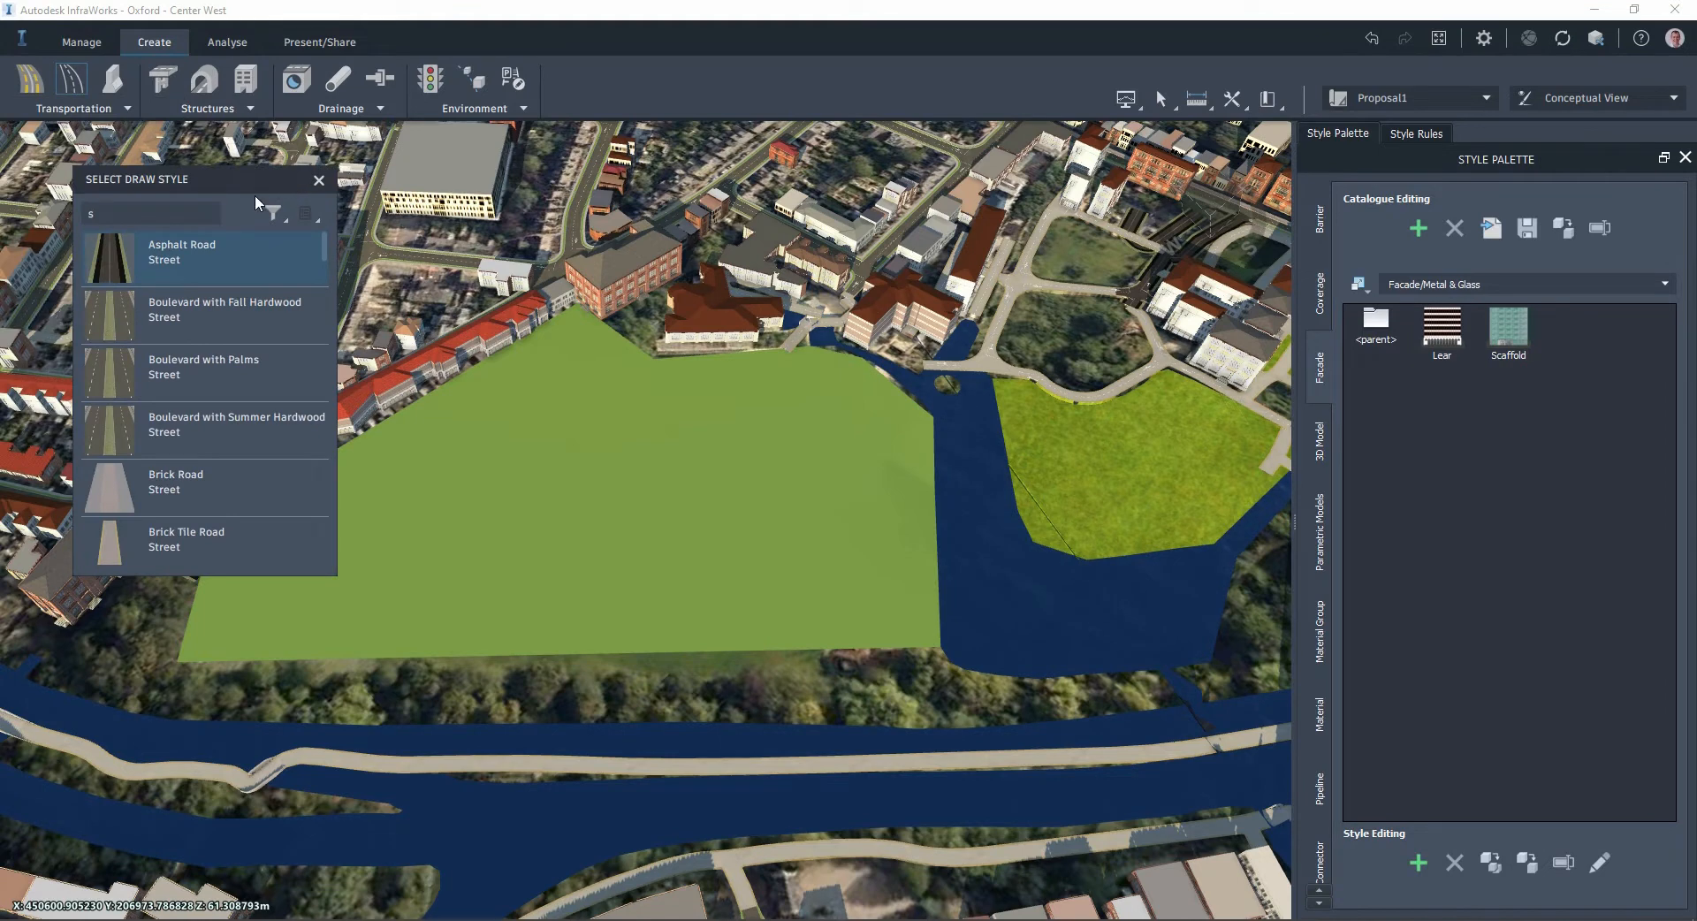
pyautogui.click(214, 267)
pyautogui.moveTo(219, 180)
pyautogui.mouseDown()
pyautogui.moveTo(1055, 207)
pyautogui.moveTo(1098, 190)
pyautogui.mouseUp()
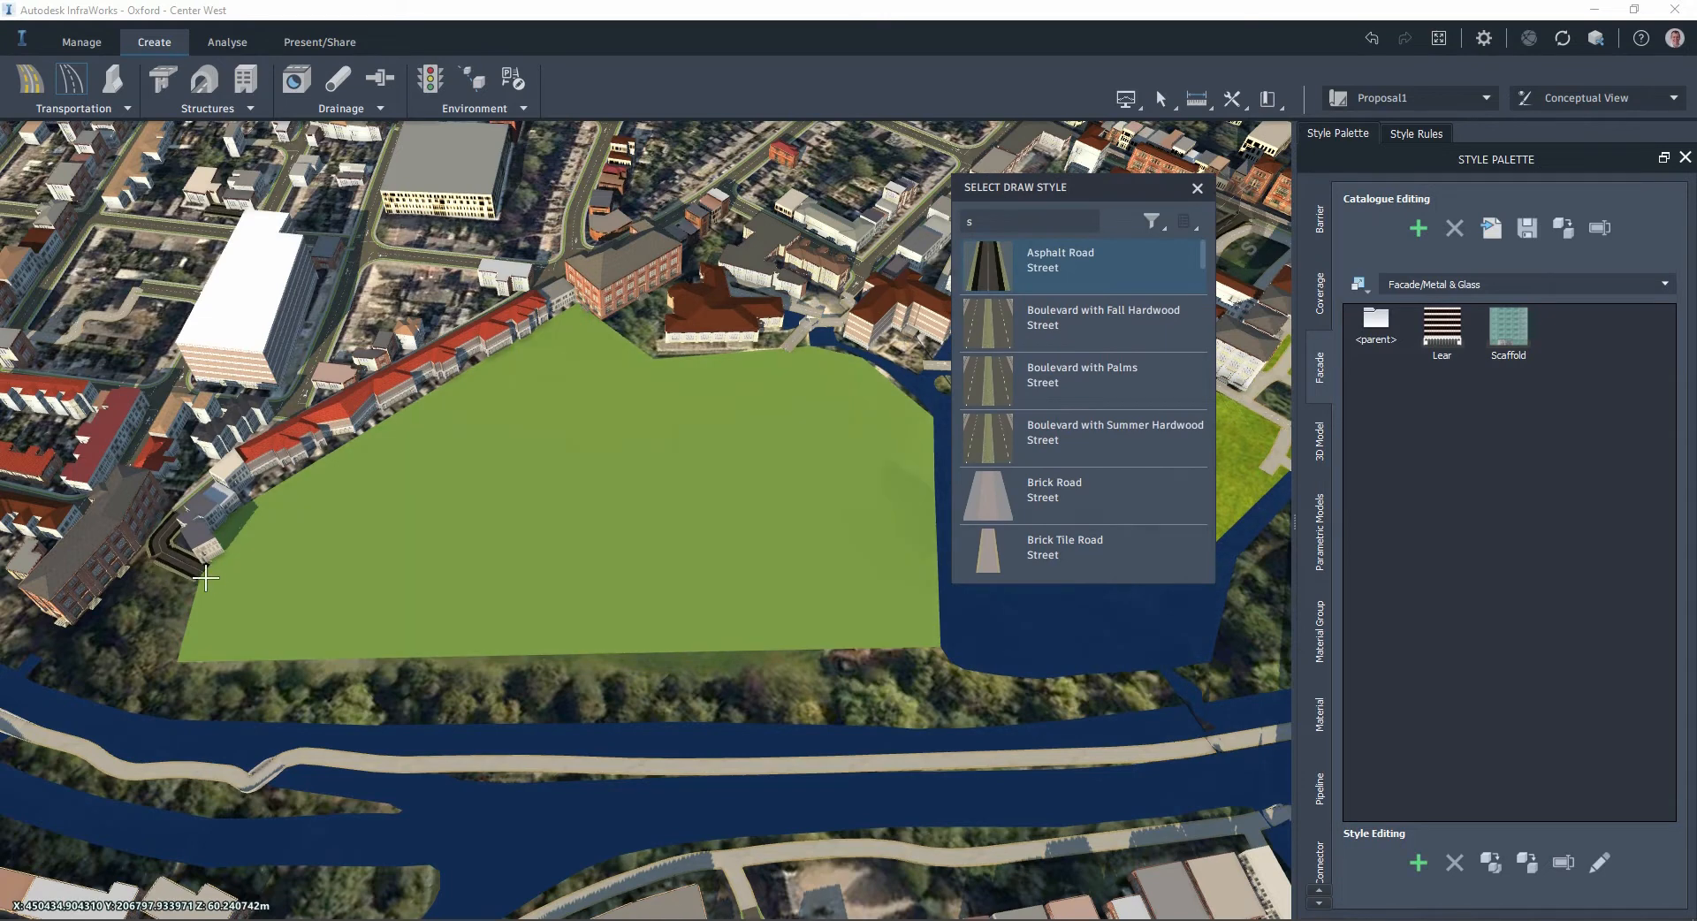
pyautogui.click(206, 576)
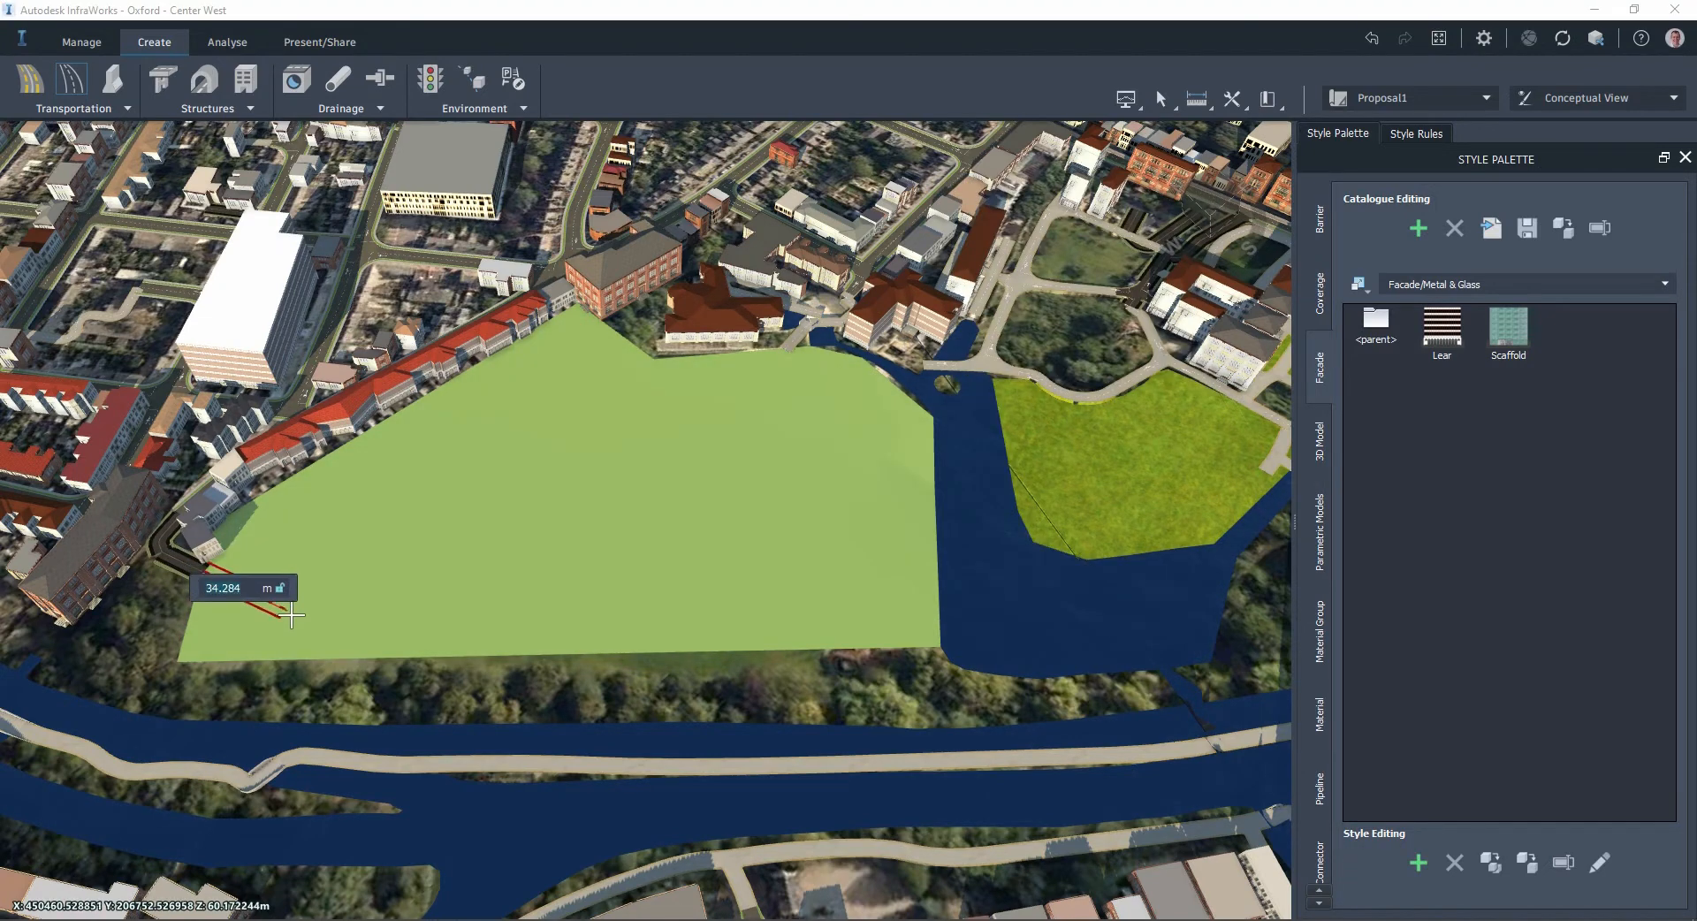
pyautogui.click(285, 609)
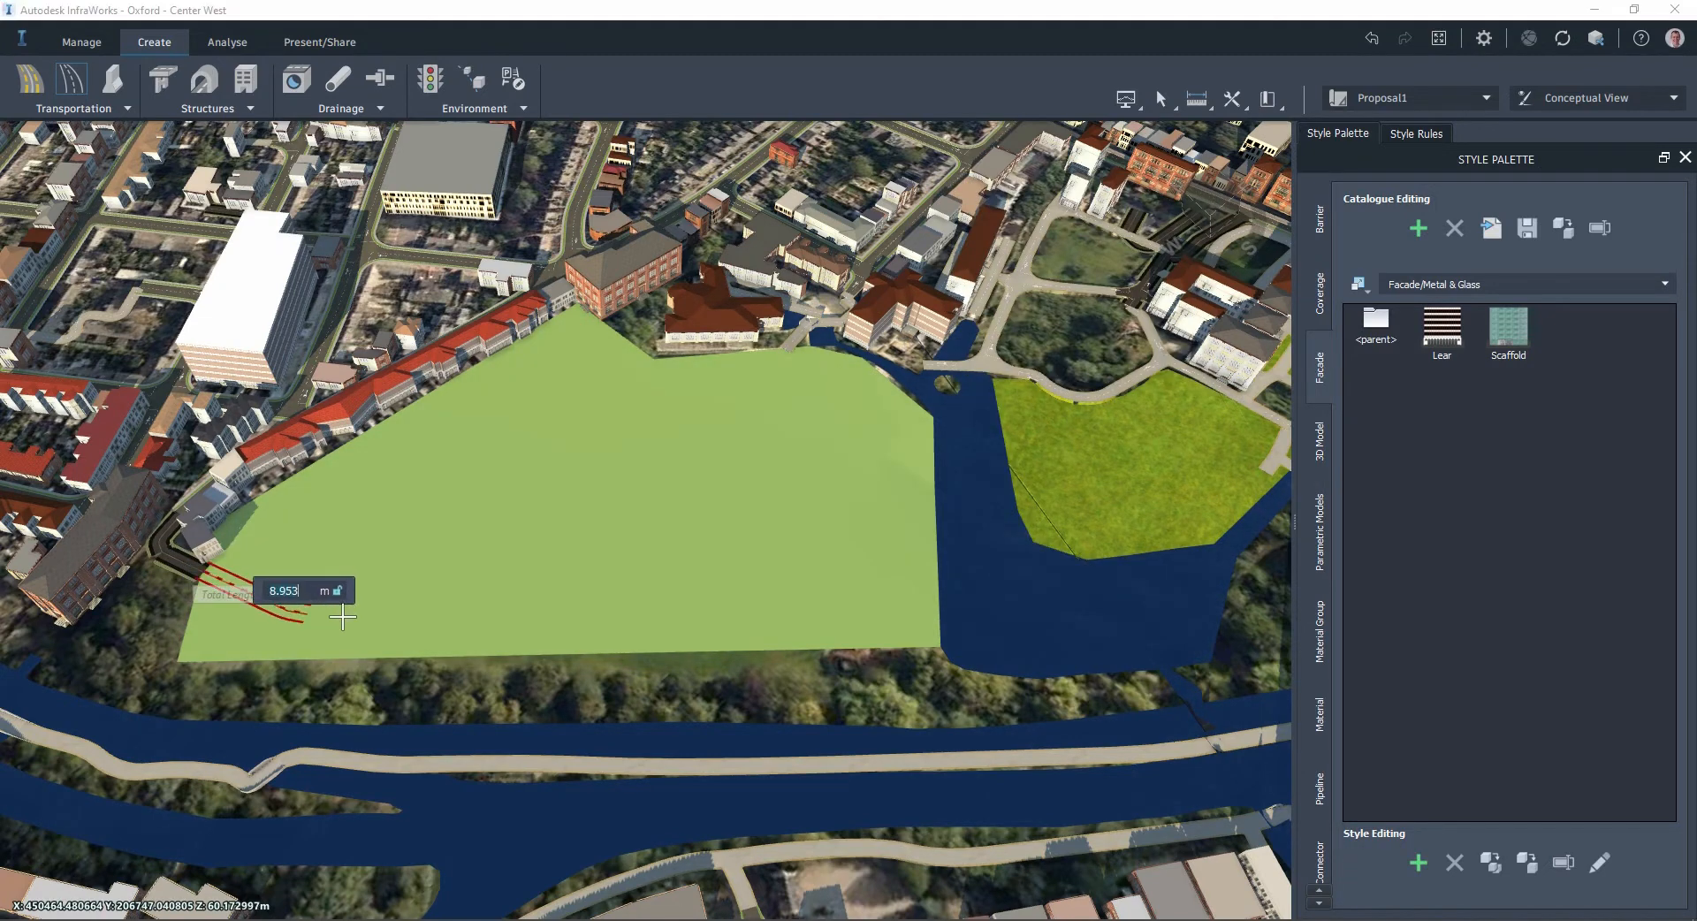
pyautogui.click(422, 618)
pyautogui.click(513, 614)
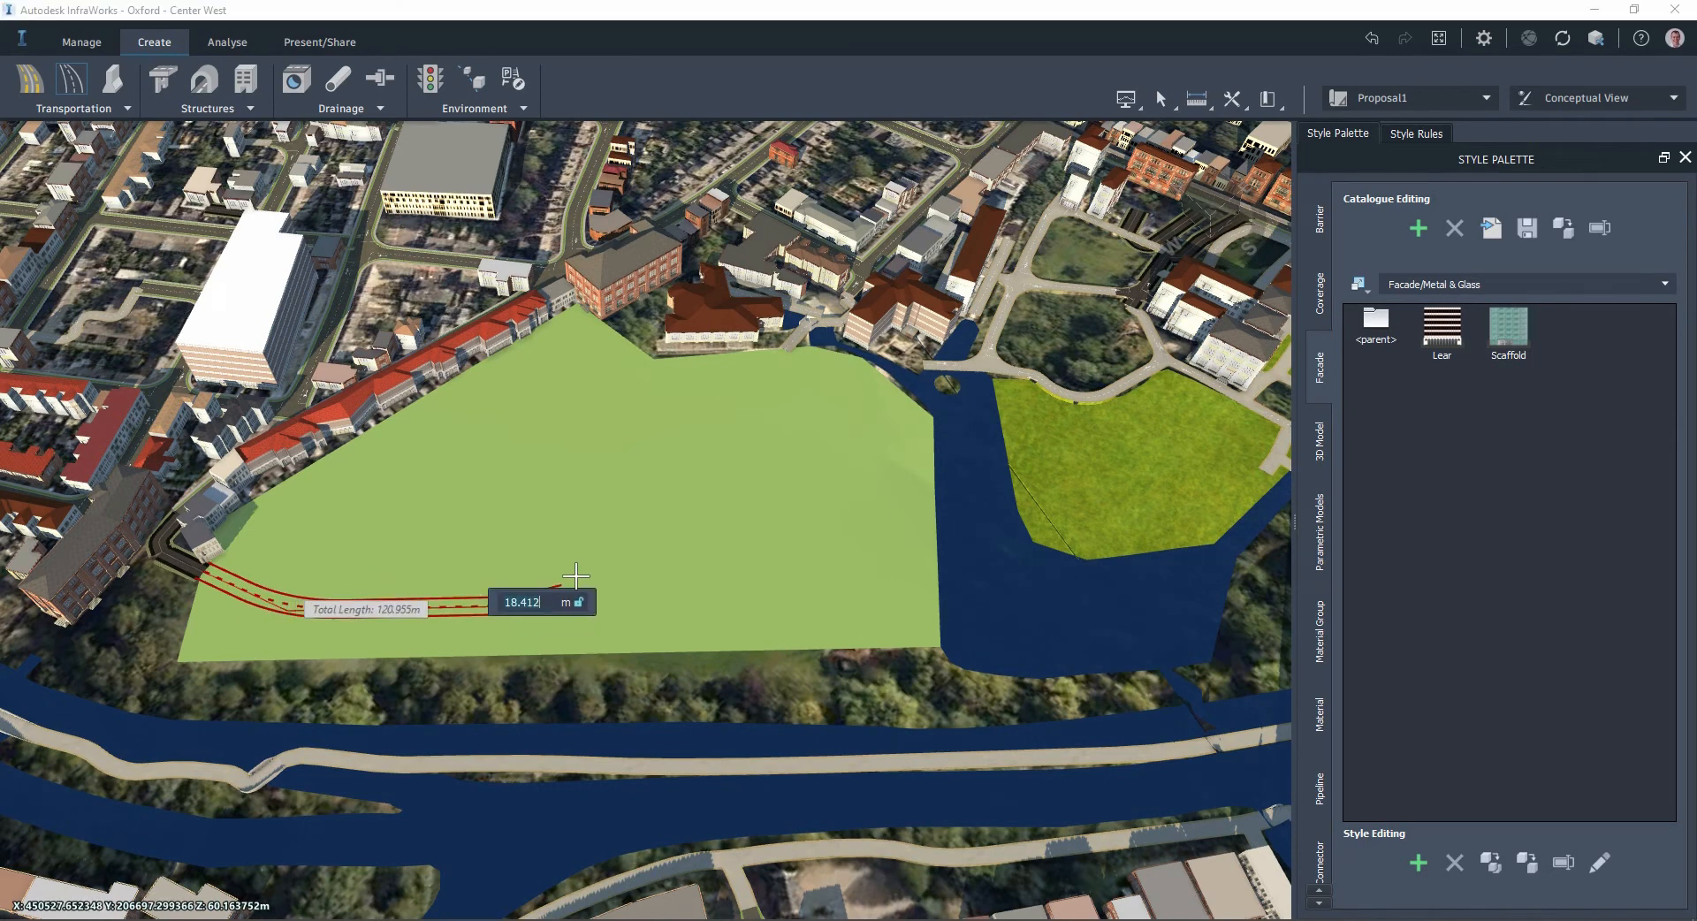
pyautogui.click(525, 523)
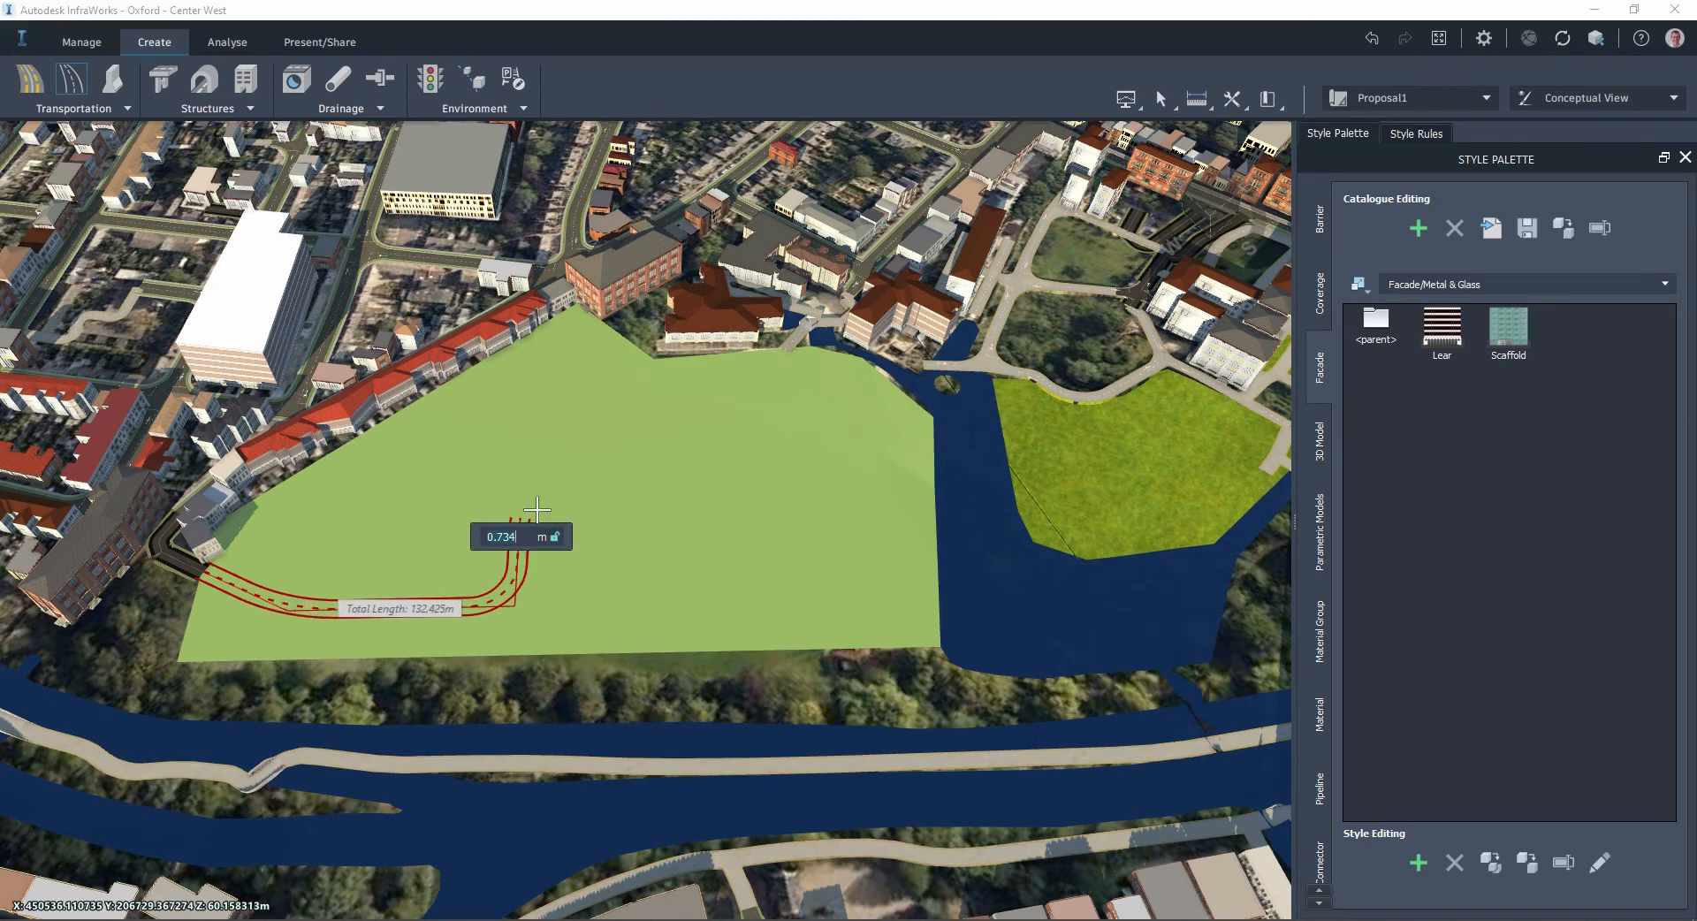
pyautogui.click(616, 515)
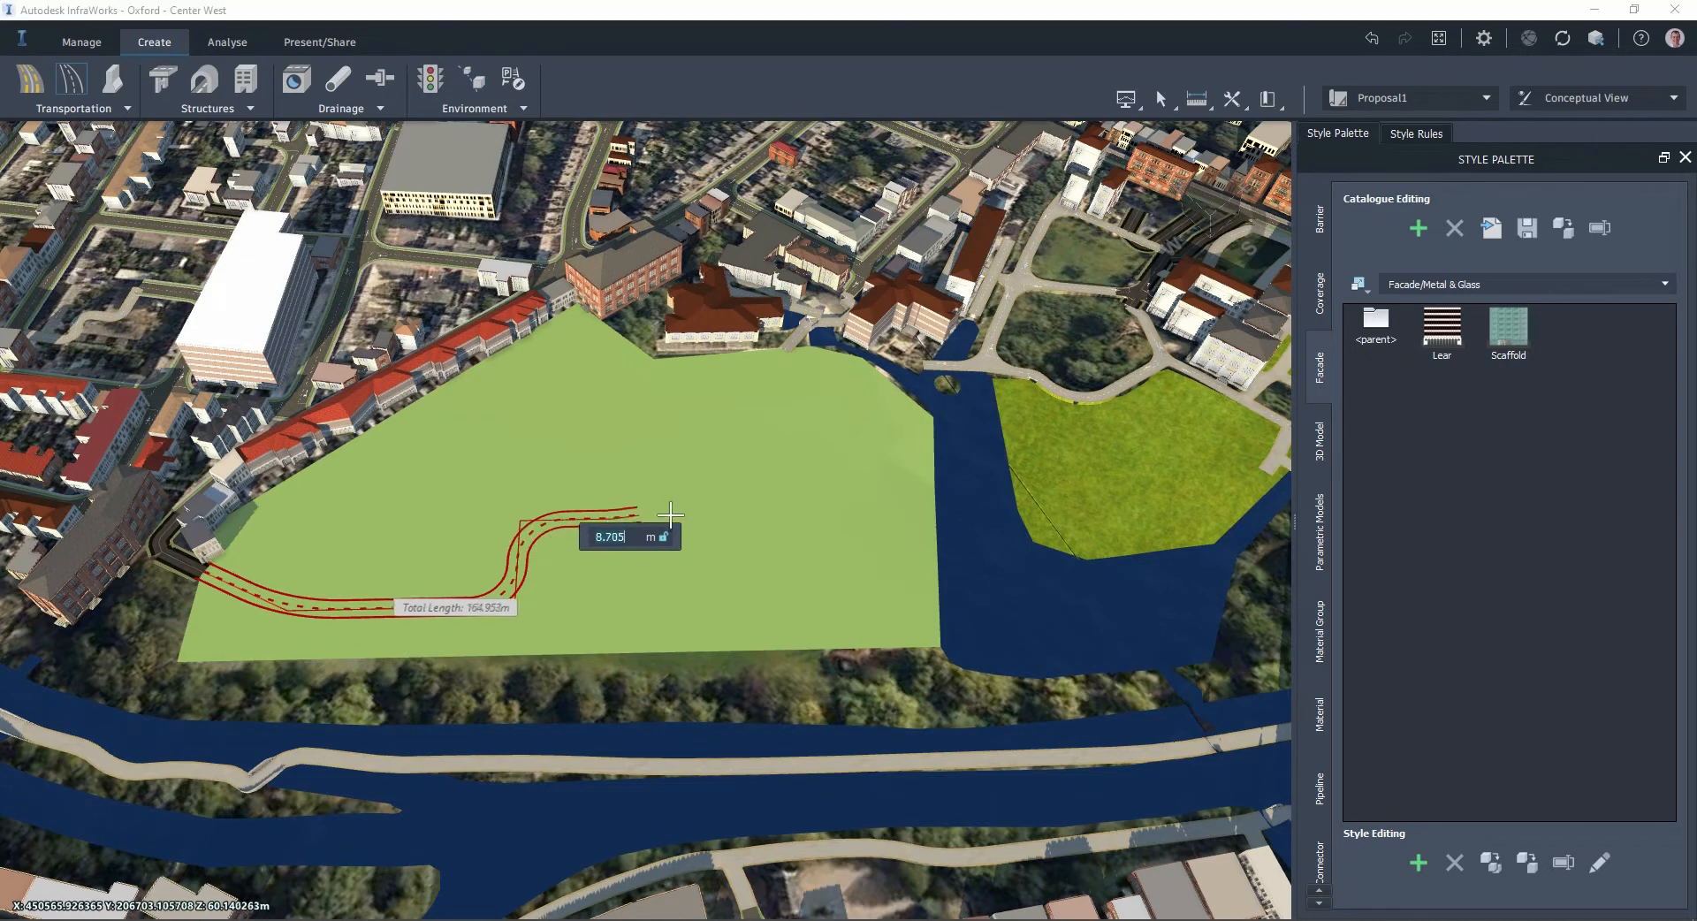
pyautogui.click(797, 527)
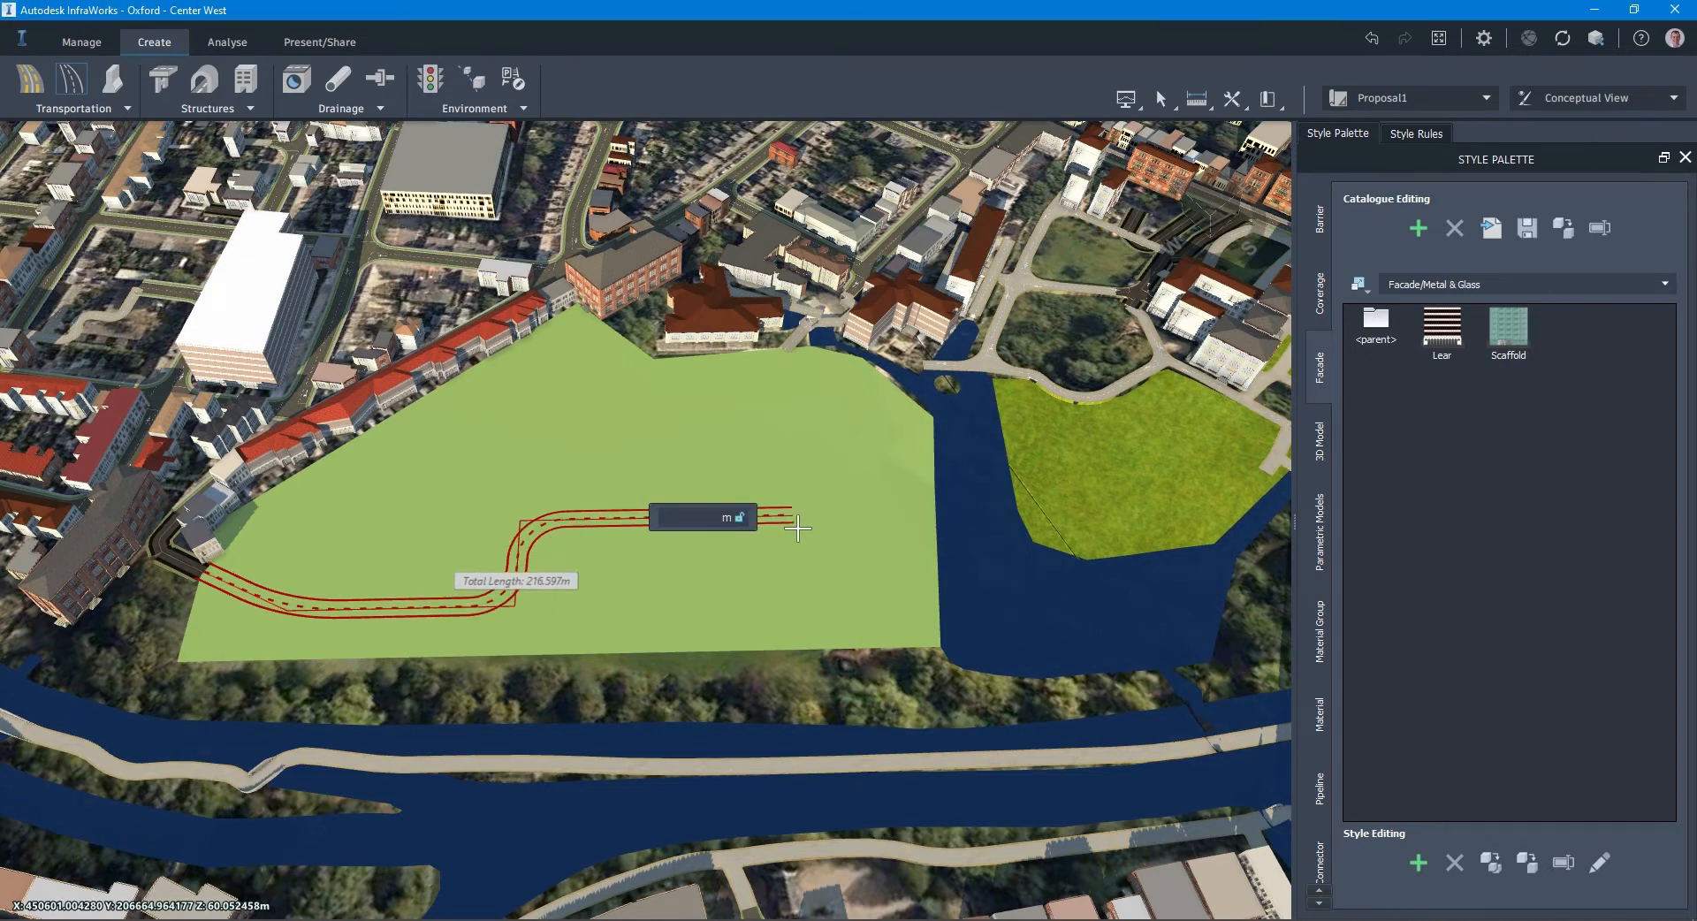
pyautogui.doubleClick(797, 527)
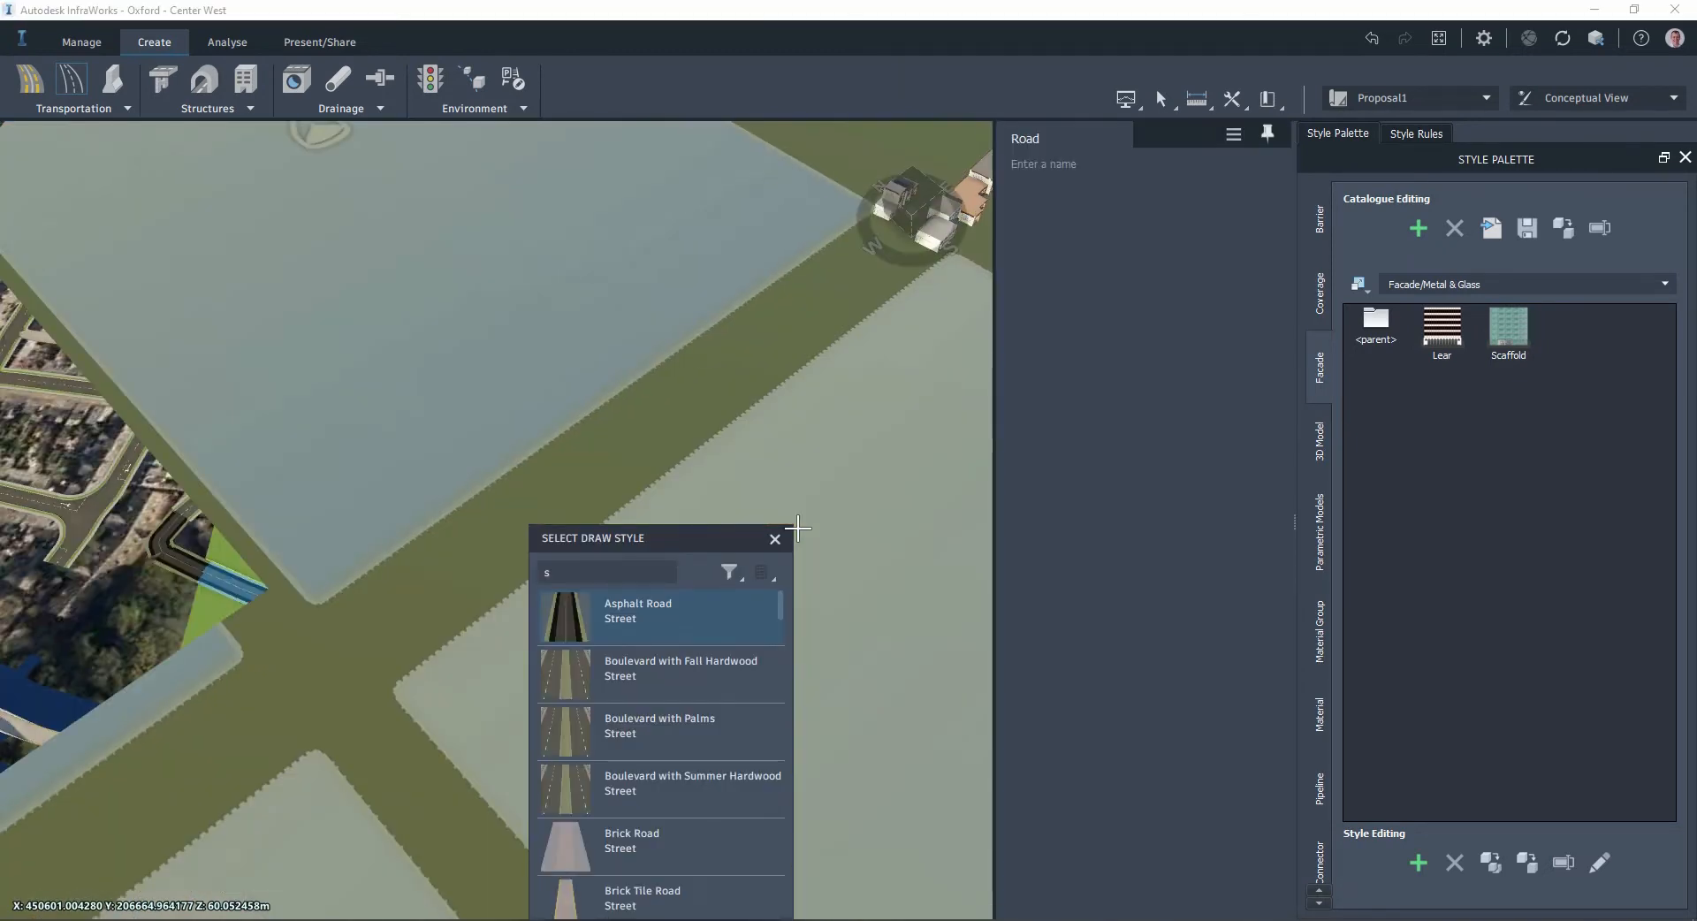
pyautogui.click(774, 539)
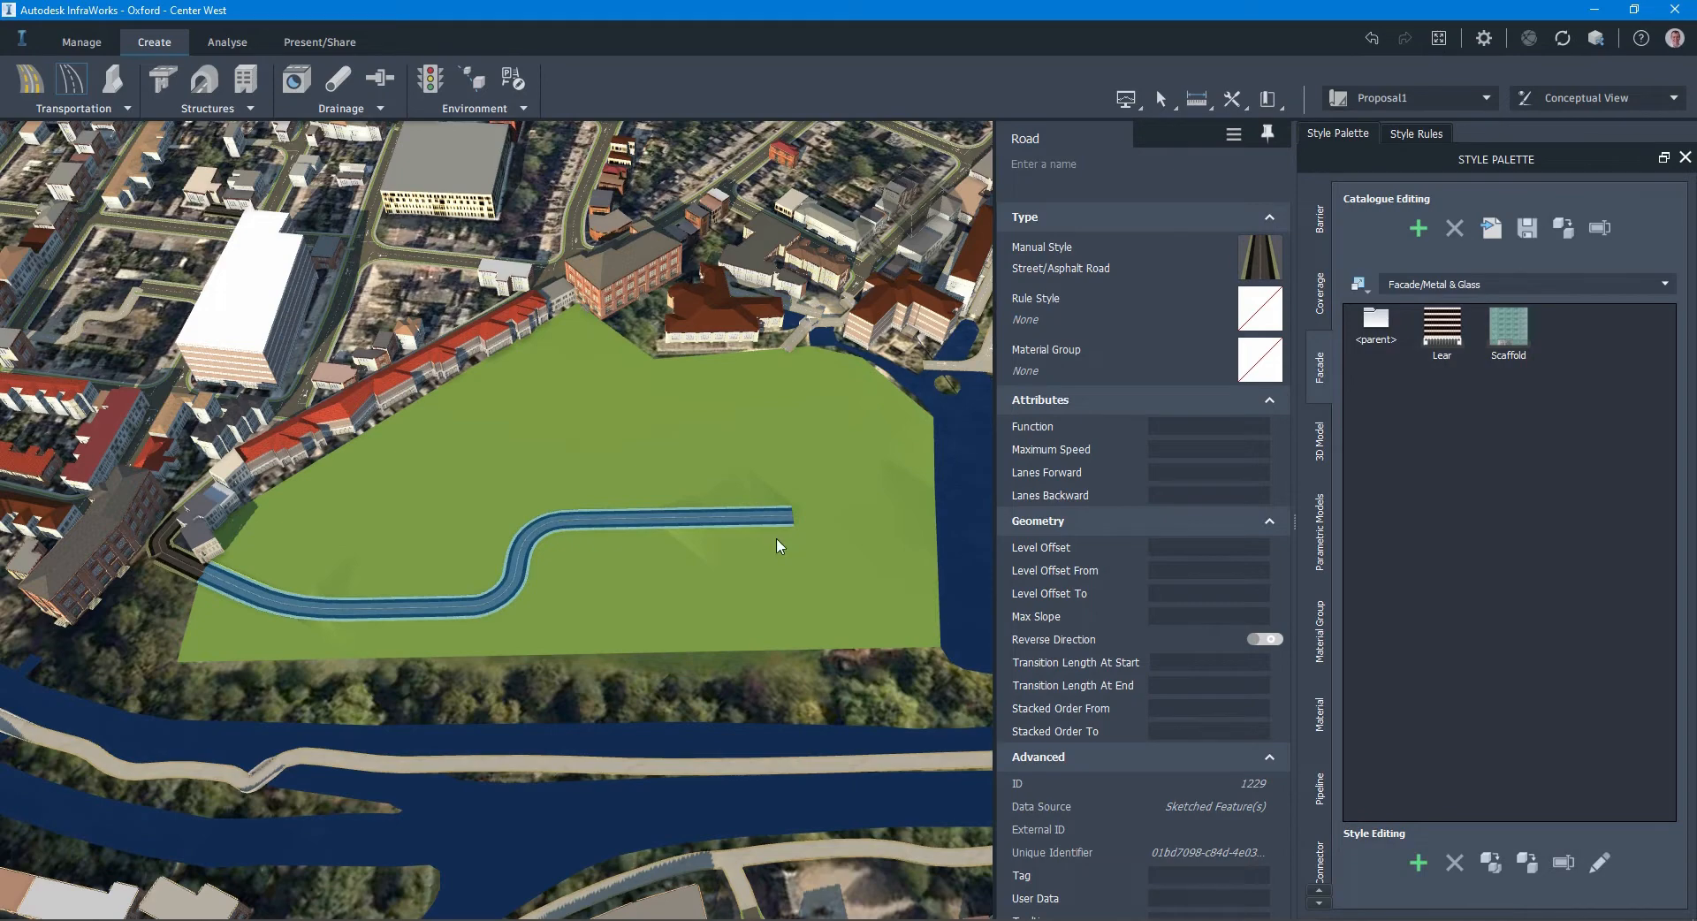
pyautogui.press('Escape')
# Step: Select the planning road and raise its second and third vertices, bringing the third to an elevation of about 69 m
pyautogui.click(516, 566)
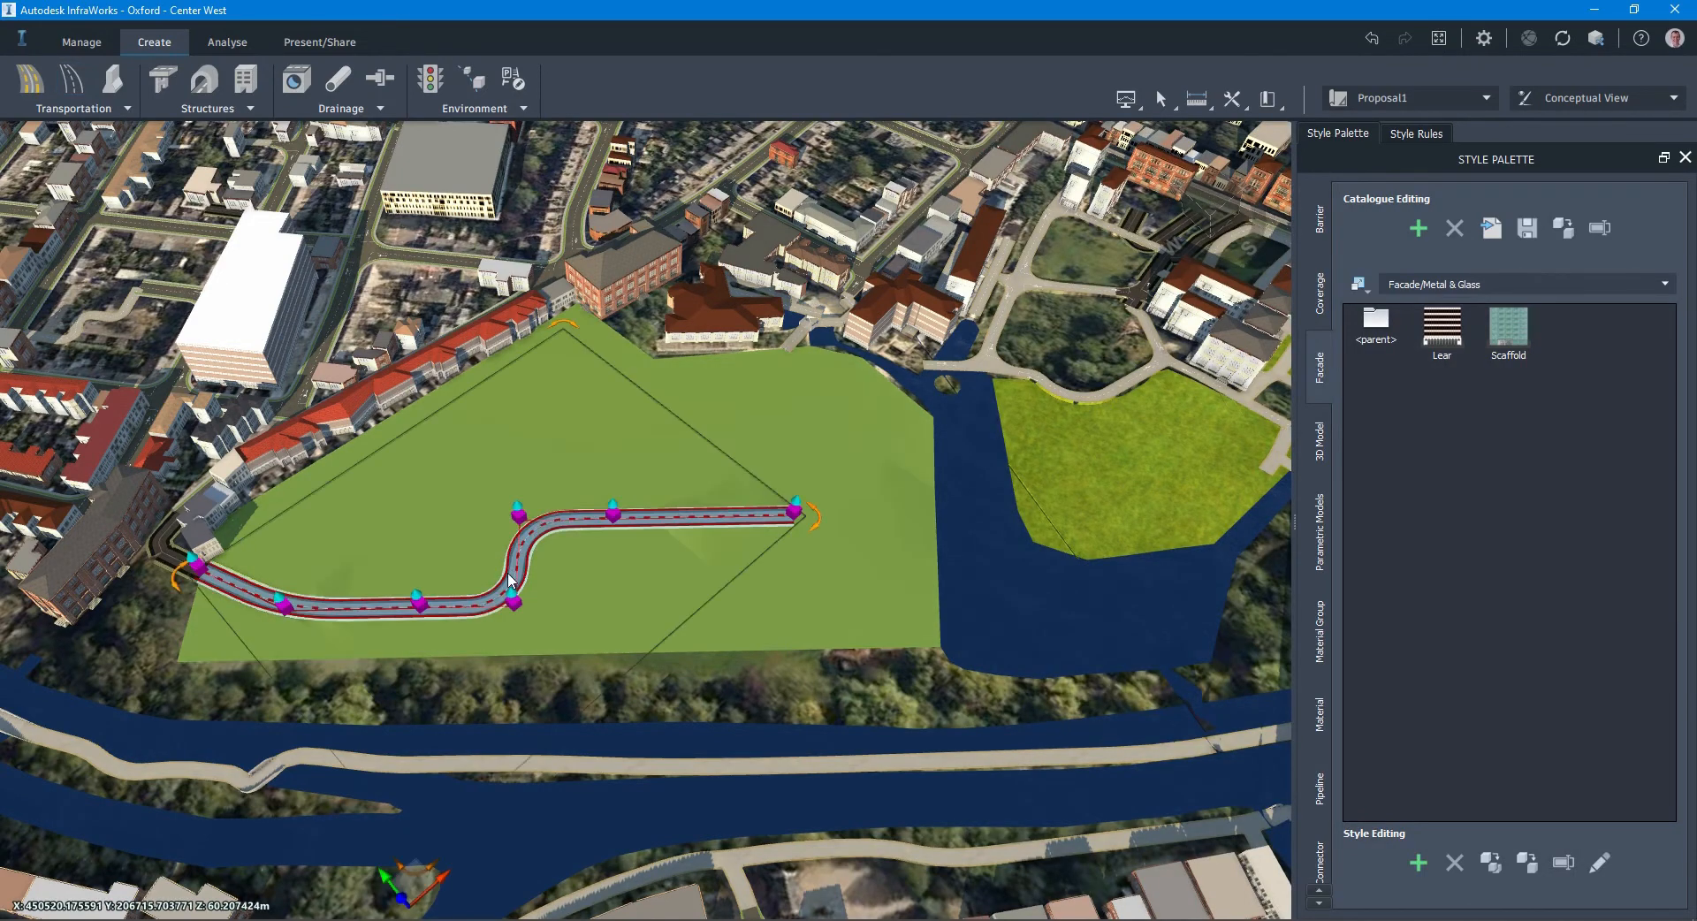
pyautogui.scroll(3, 477, 574)
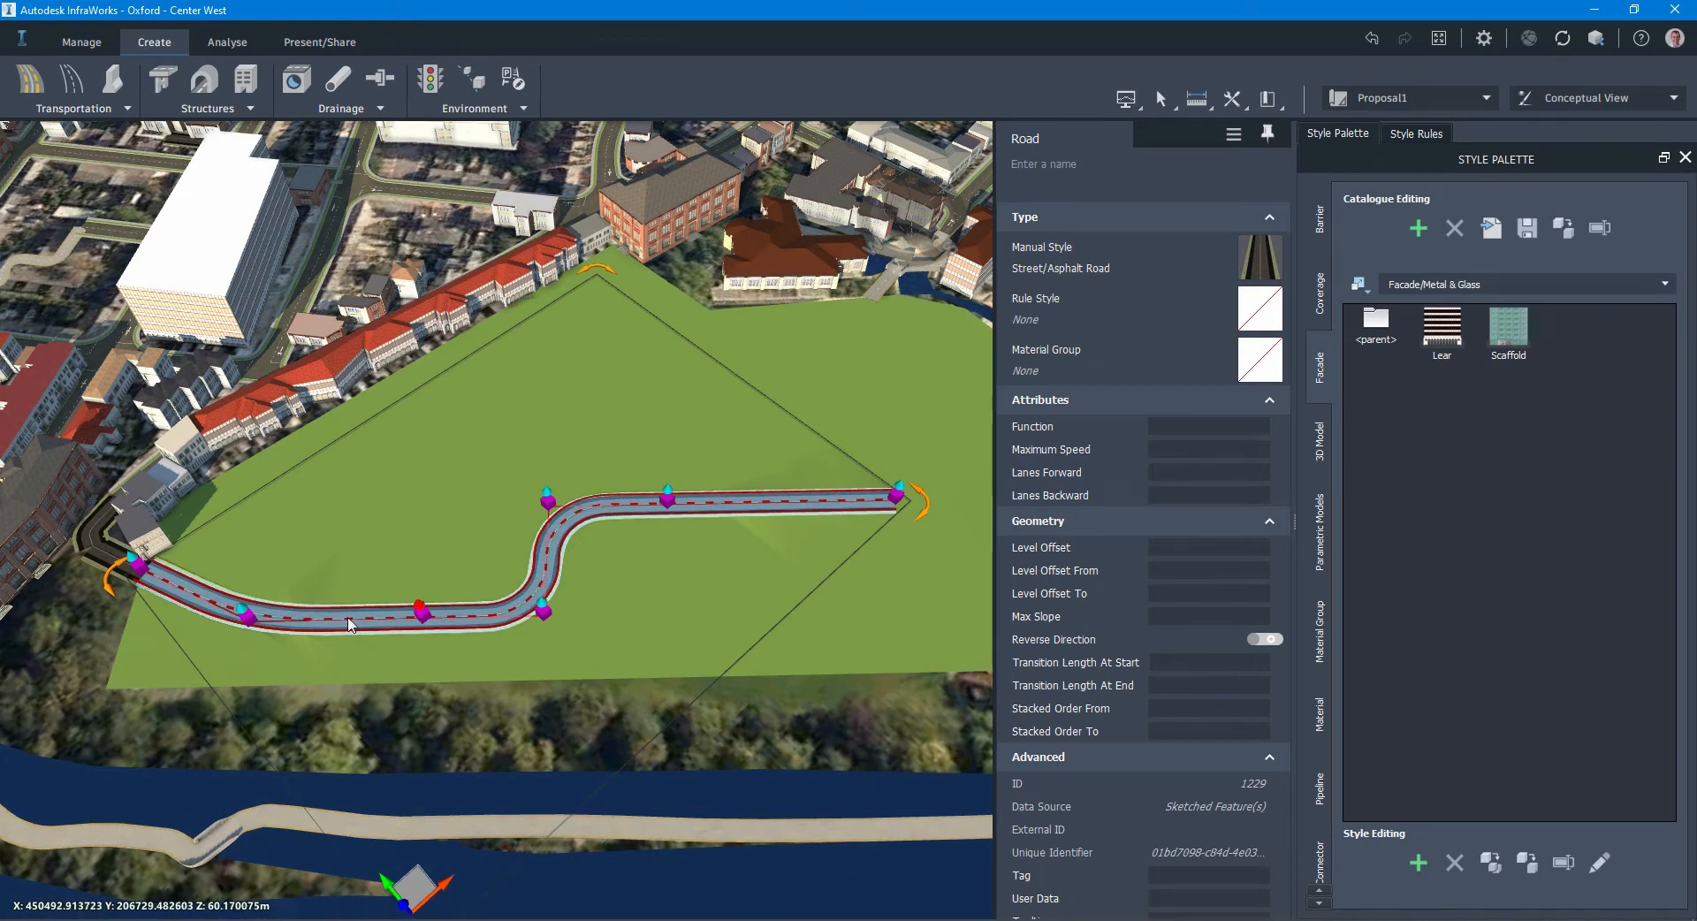
pyautogui.click(244, 613)
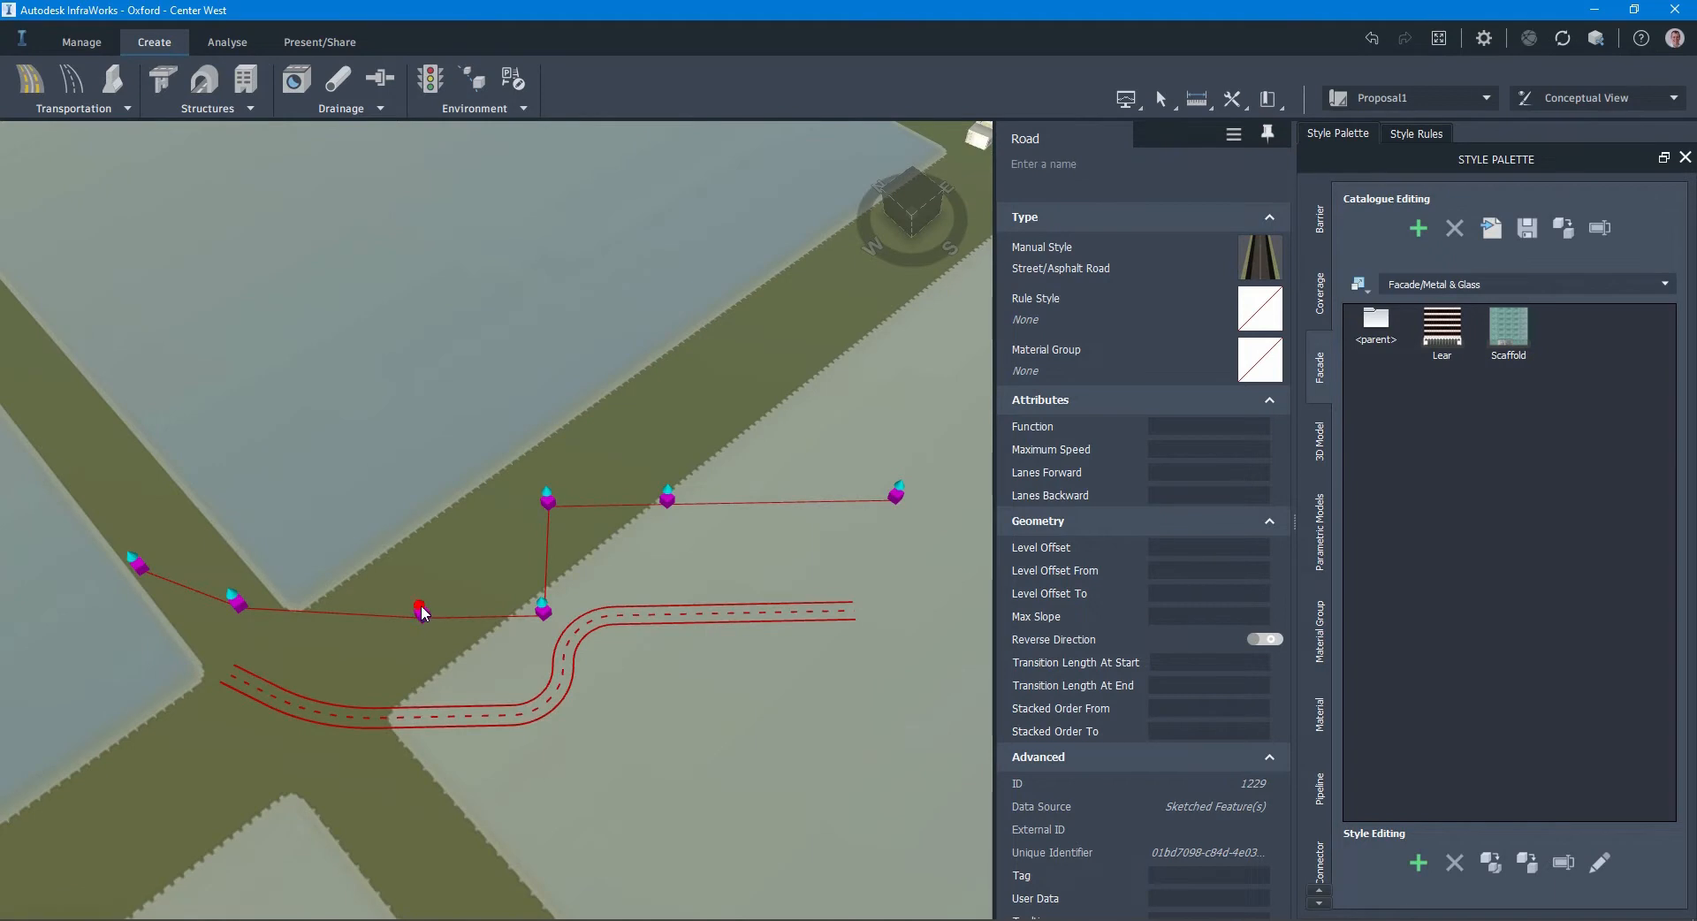
pyautogui.click(423, 610)
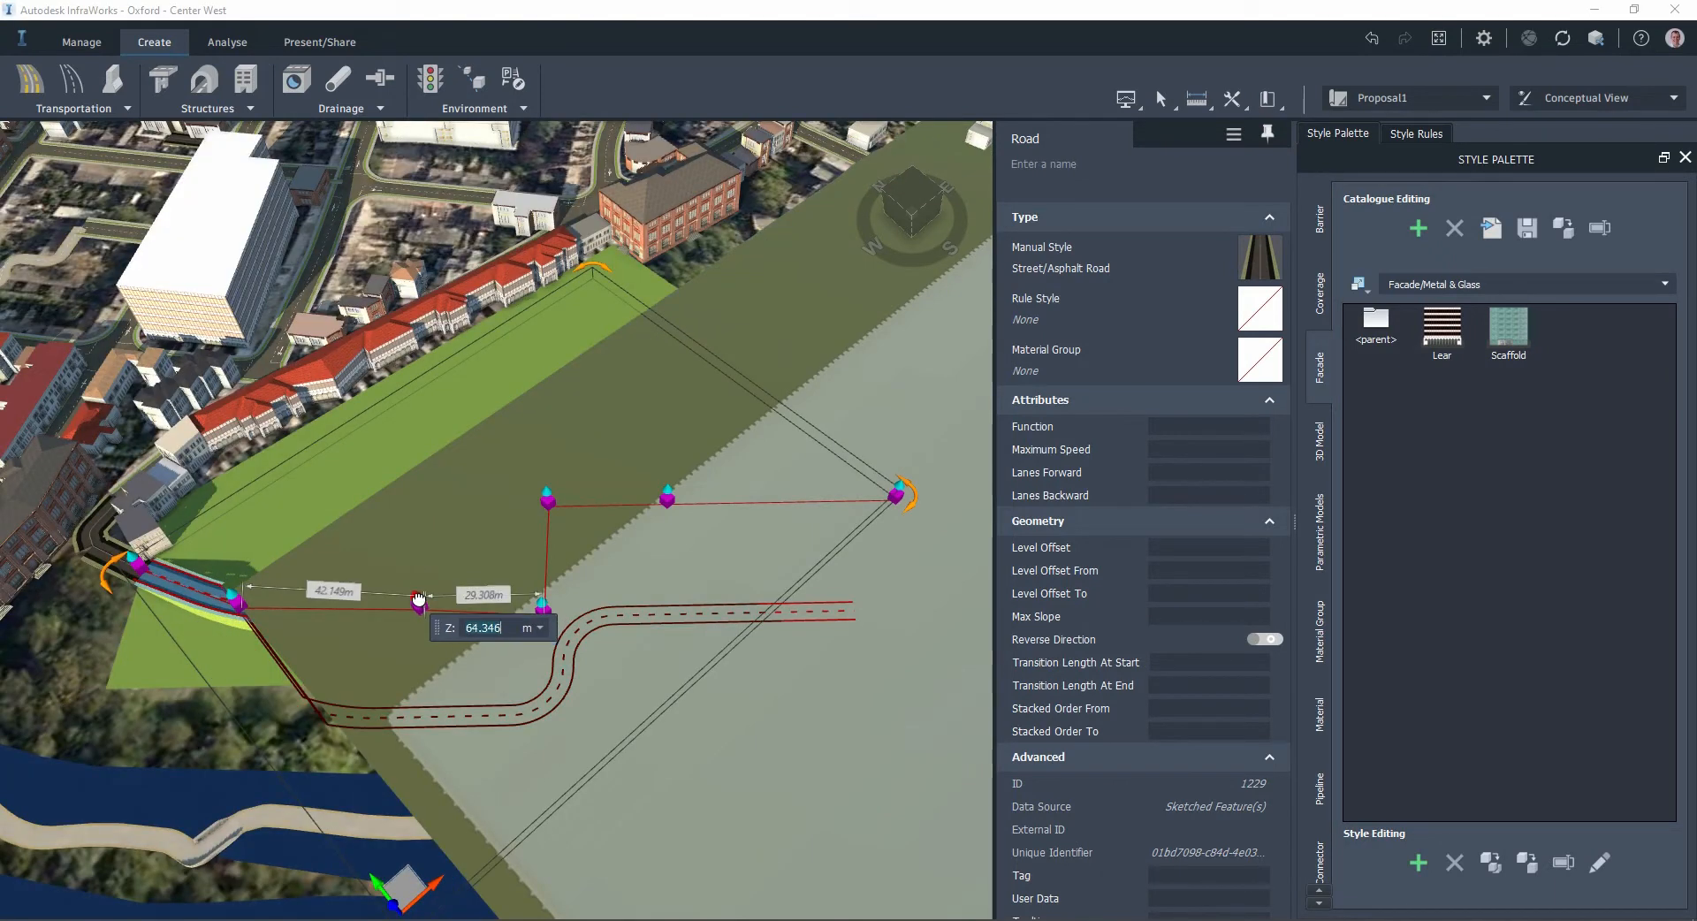
pyautogui.moveTo(418, 599); pyautogui.dragTo(414, 589)
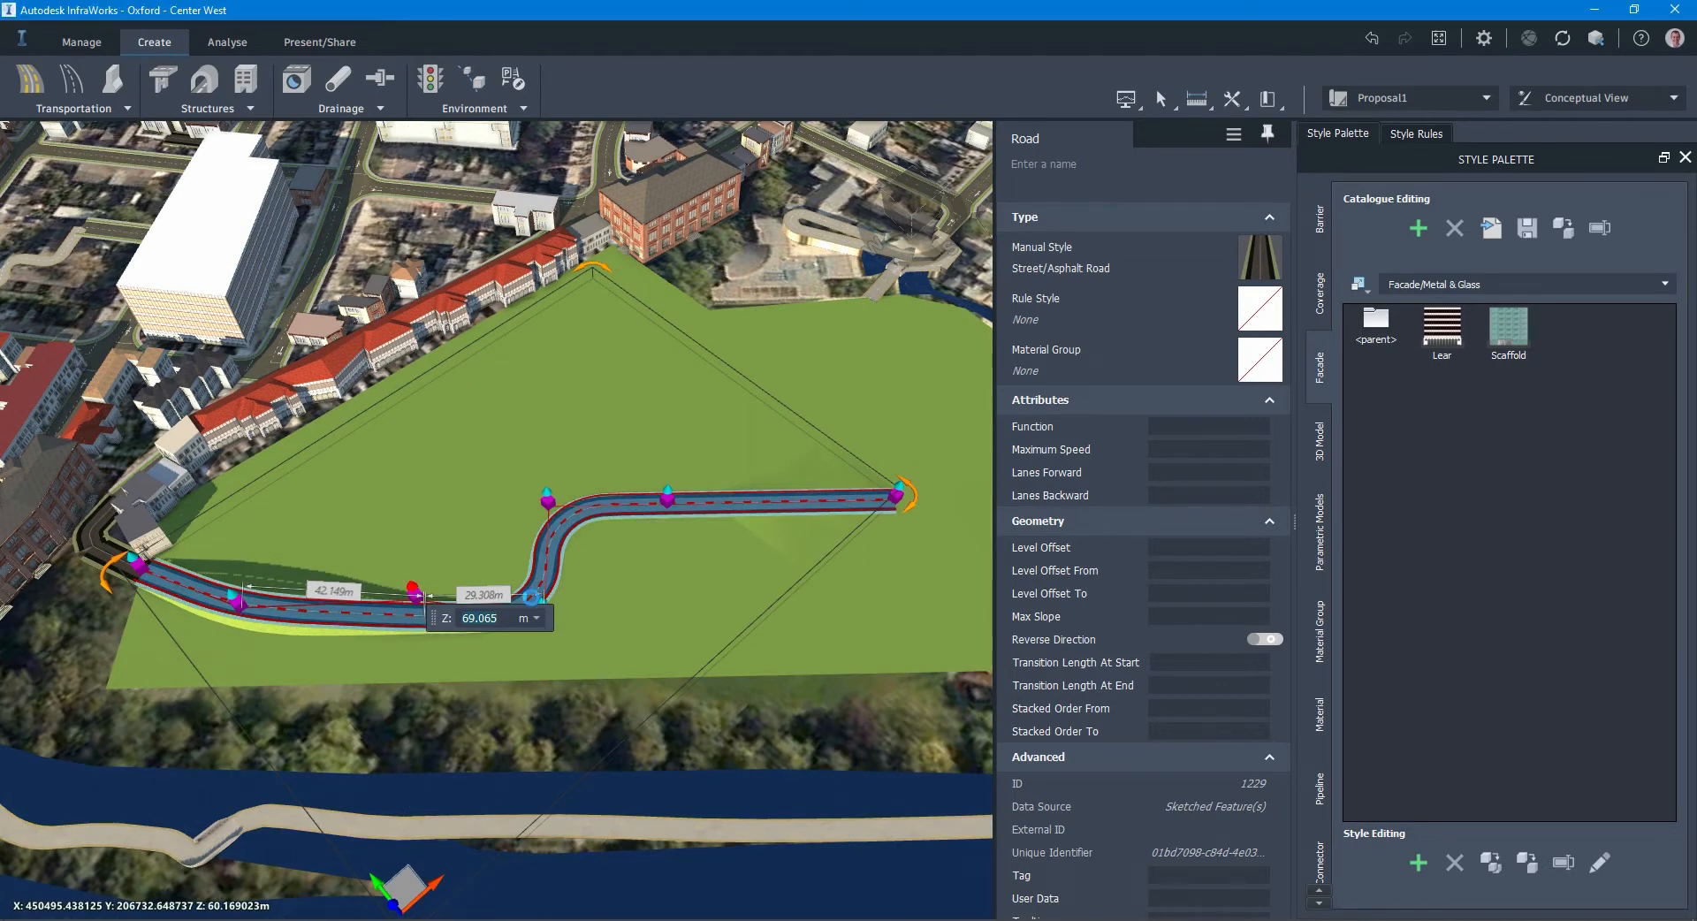
# Step: Raise the planning road's fourth vertex, at the lower corner of the S-bend, and finish editing the road
pyautogui.moveTo(530, 598); pyautogui.dragTo(563, 604)
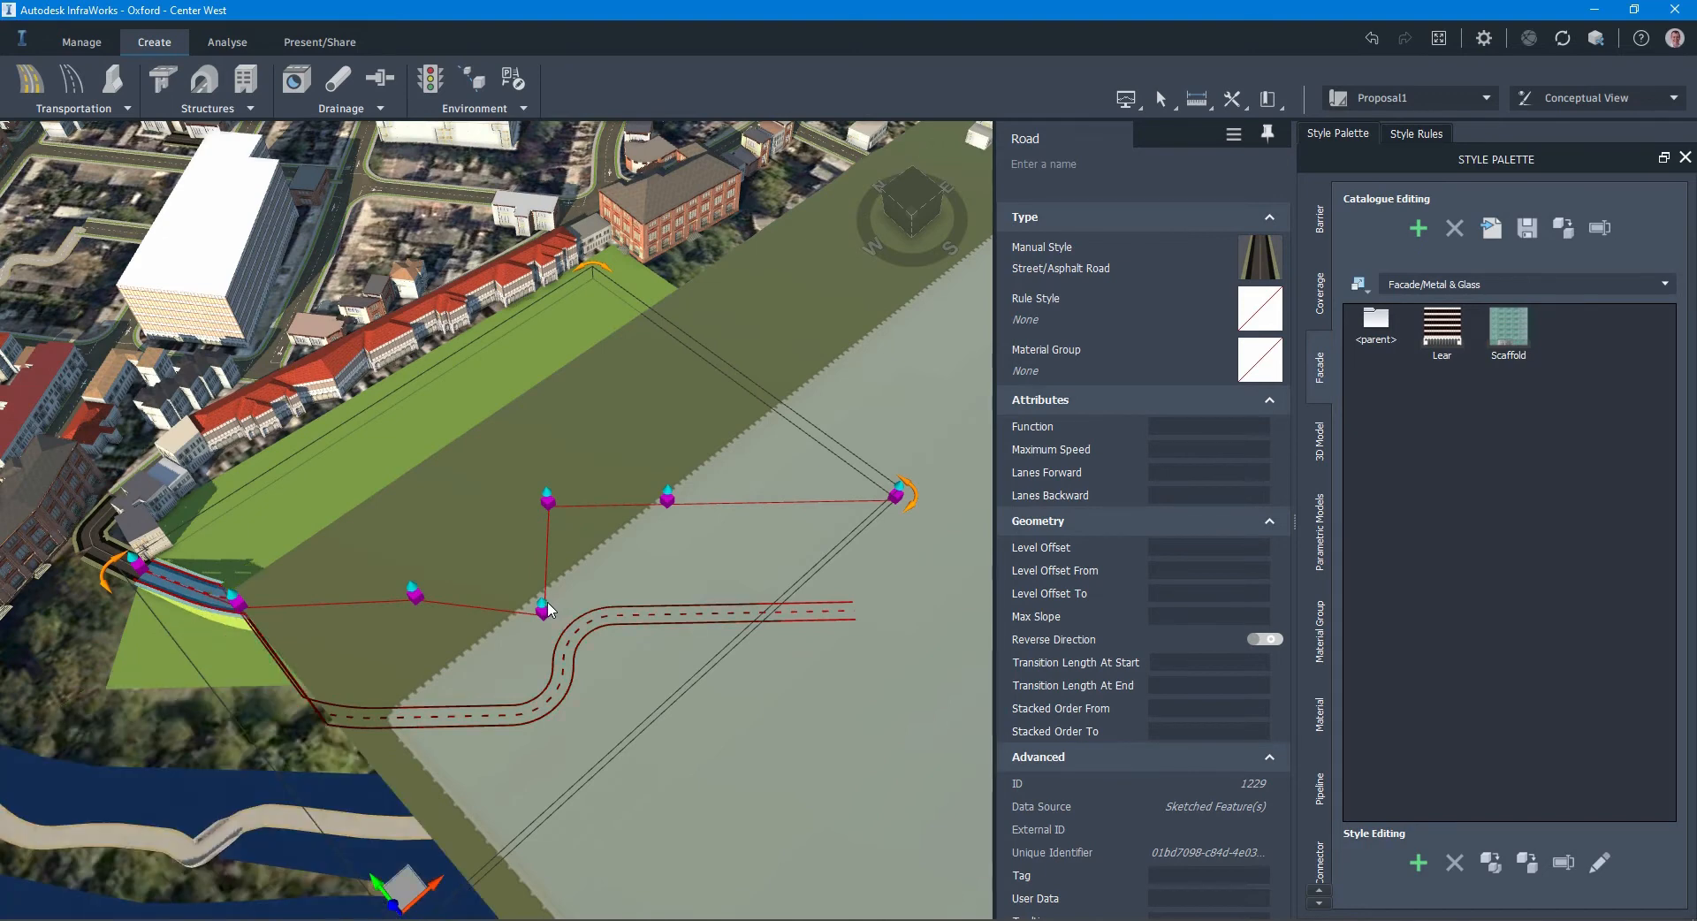
pyautogui.moveTo(541, 599)
pyautogui.moveTo(541, 600); pyautogui.dragTo(538, 583)
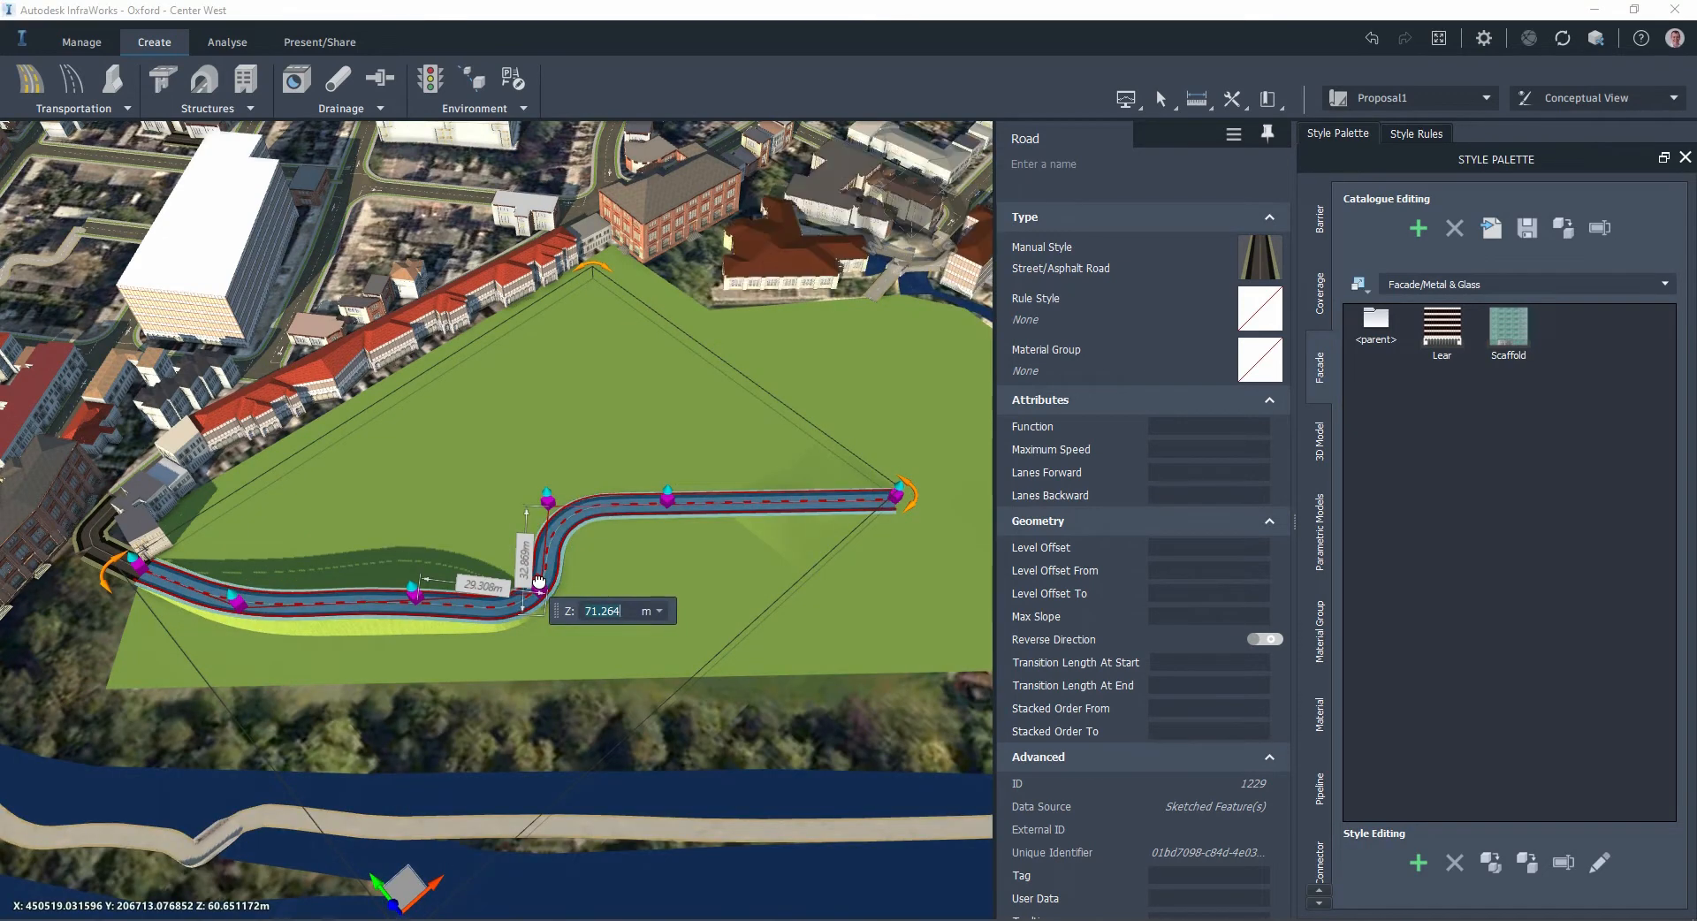
pyautogui.moveTo(538, 582); pyautogui.dragTo(539, 584)
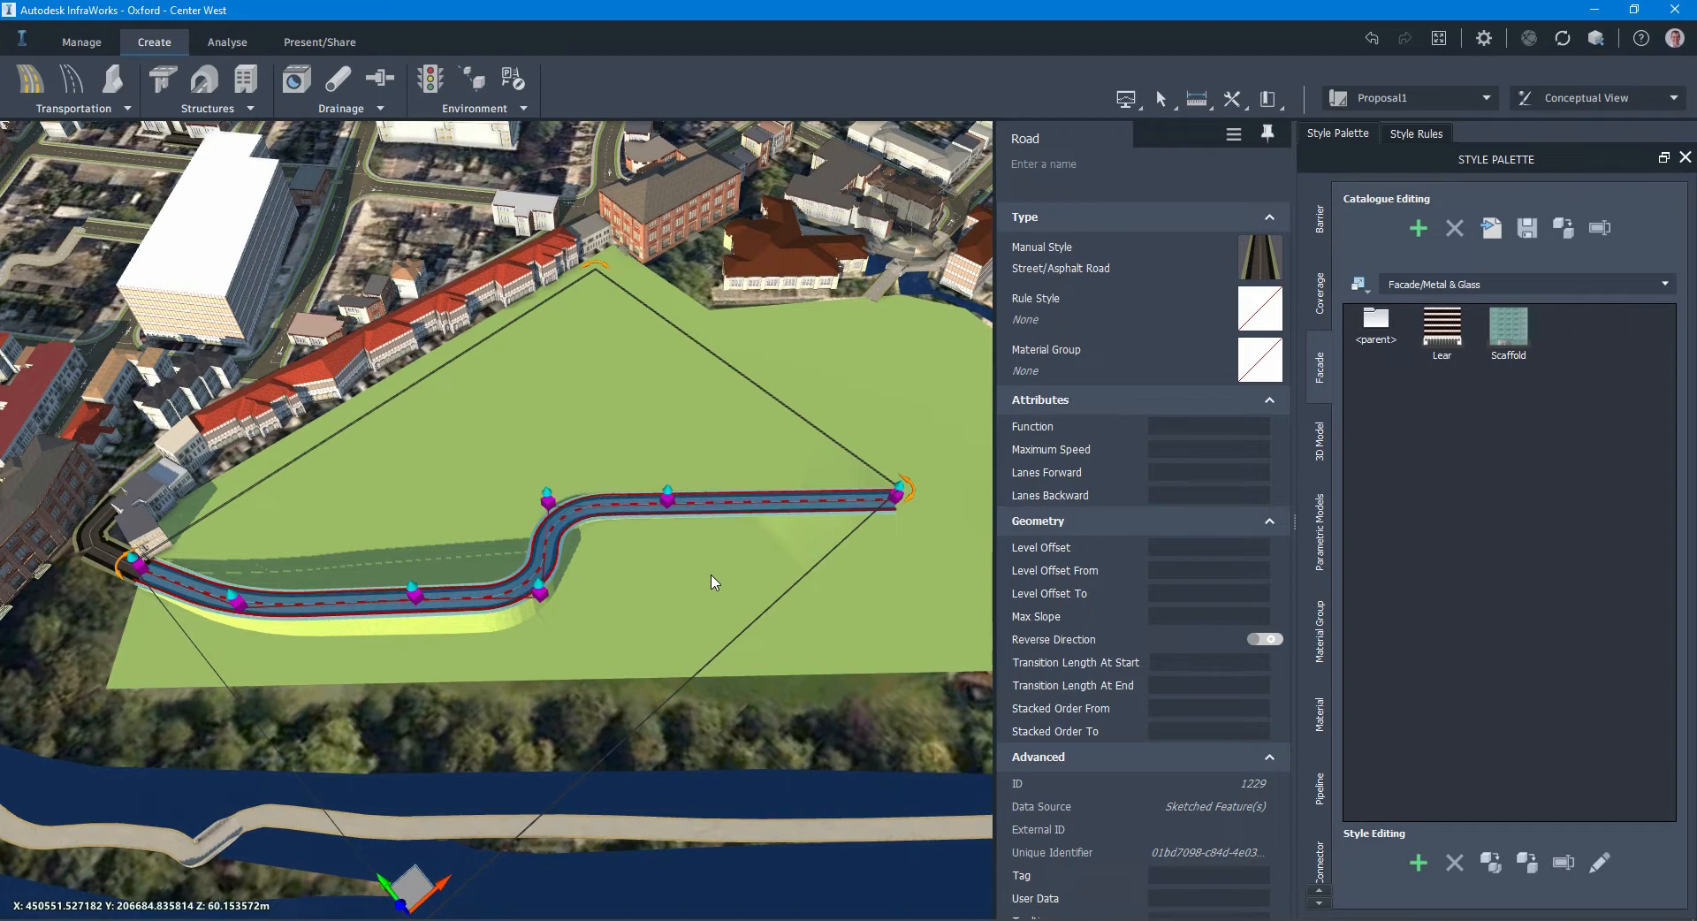
pyautogui.press('Escape')
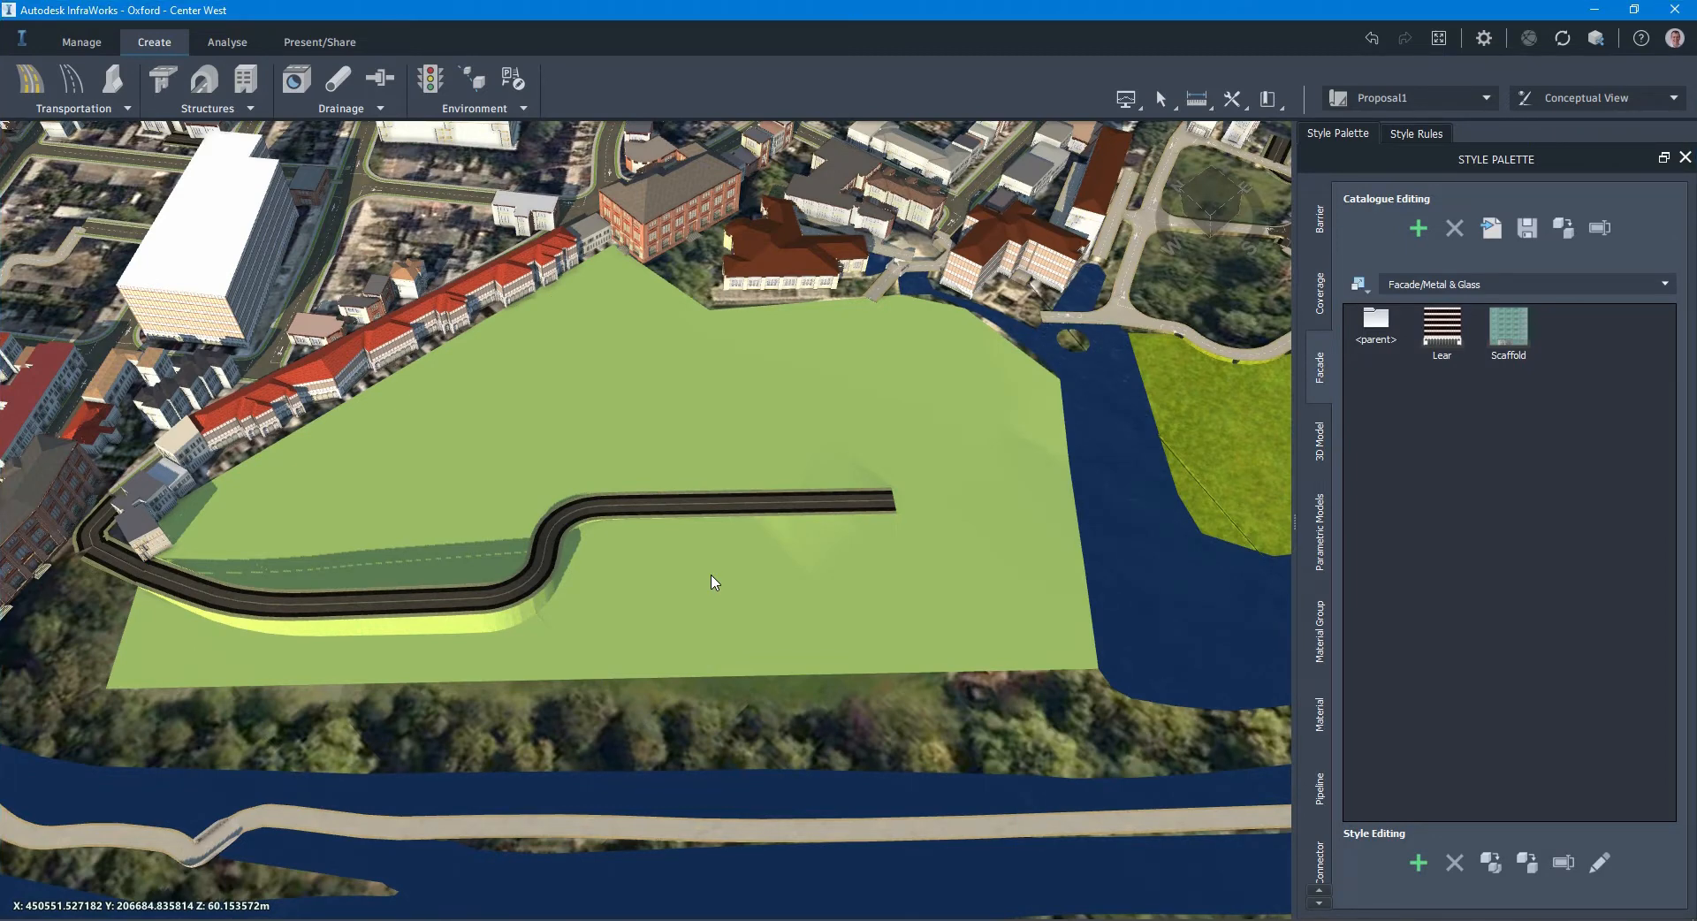
# Step: Convert the raised planning road on the graded field to a component road
pyautogui.rightClick(521, 590)
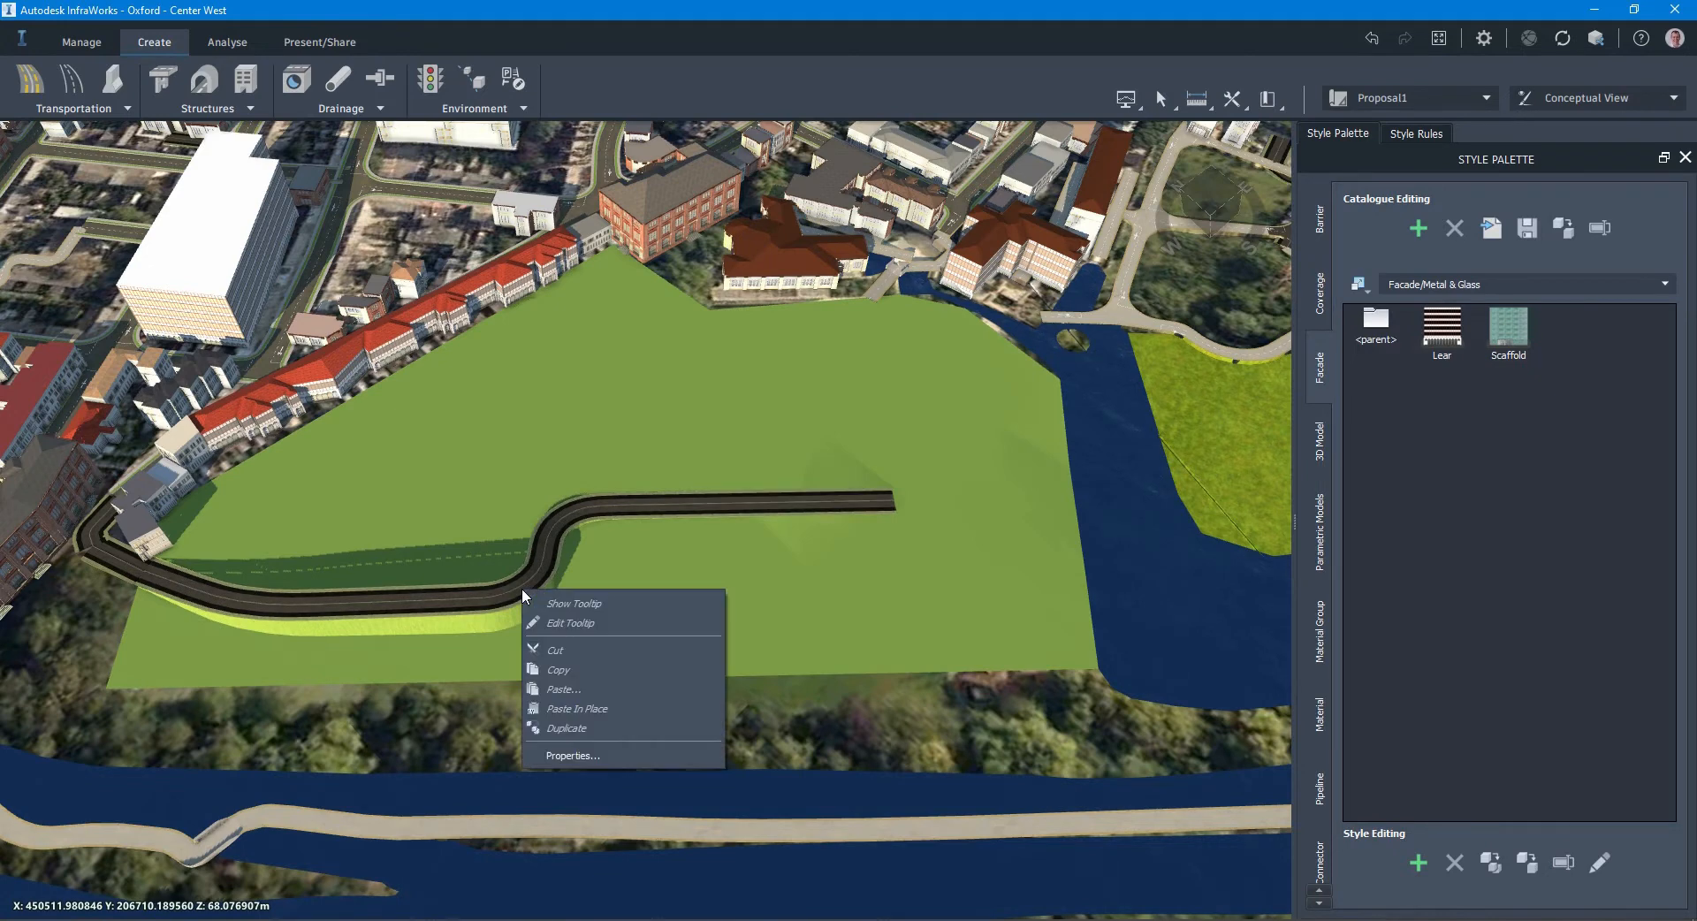
pyautogui.click(522, 587)
pyautogui.click(520, 579)
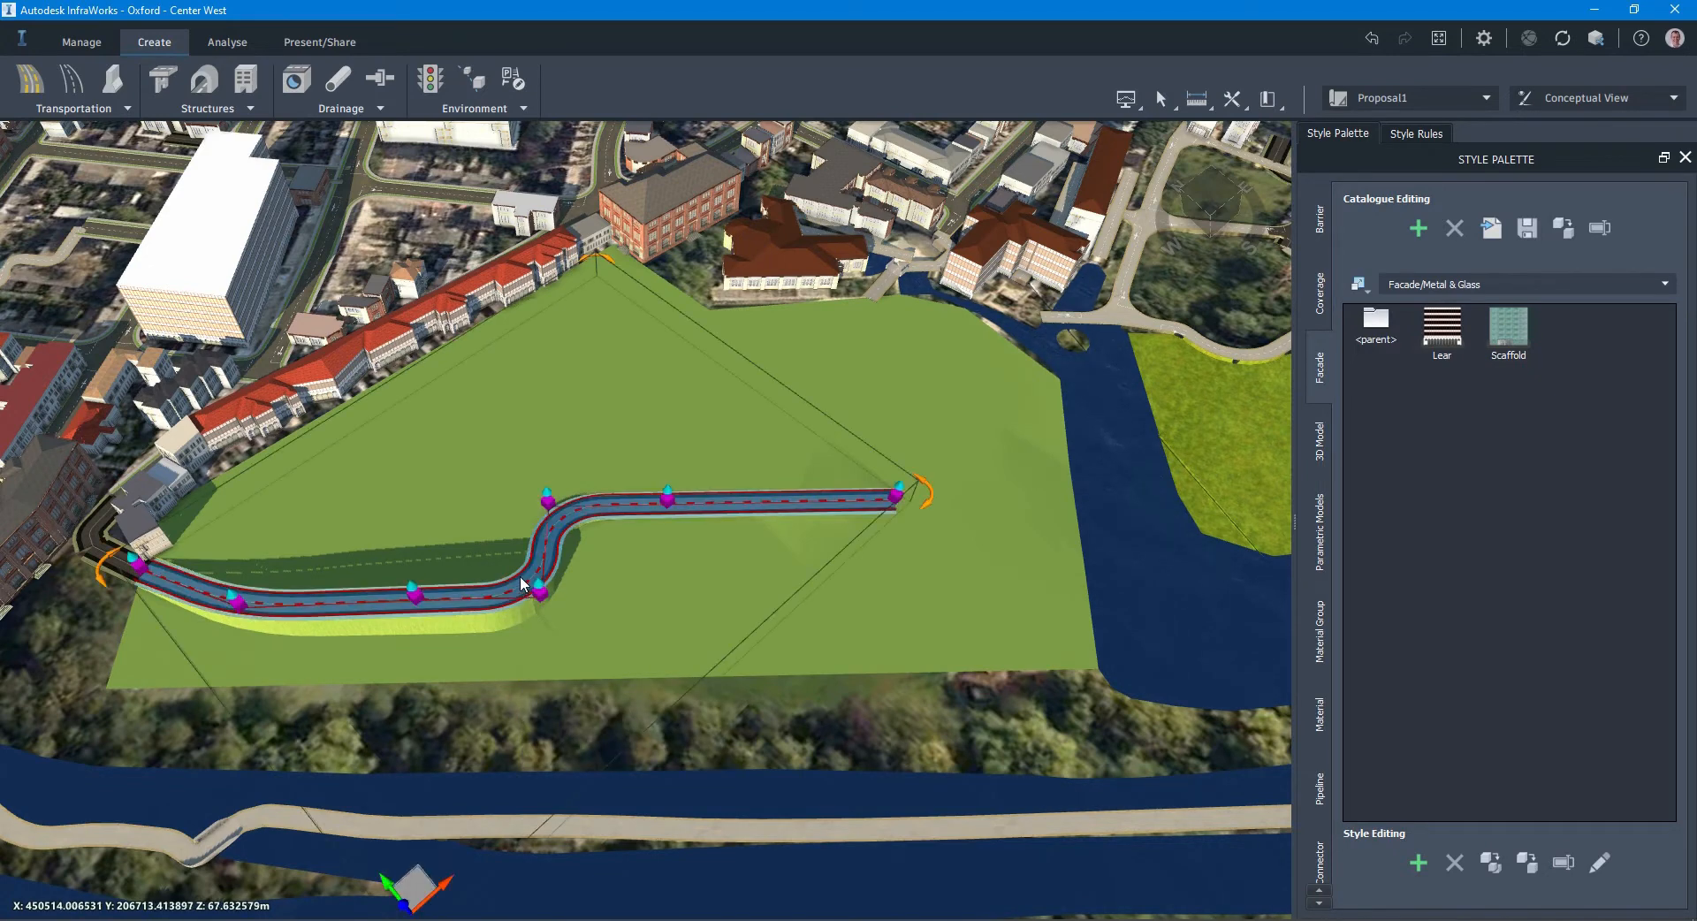
pyautogui.rightClick(521, 582)
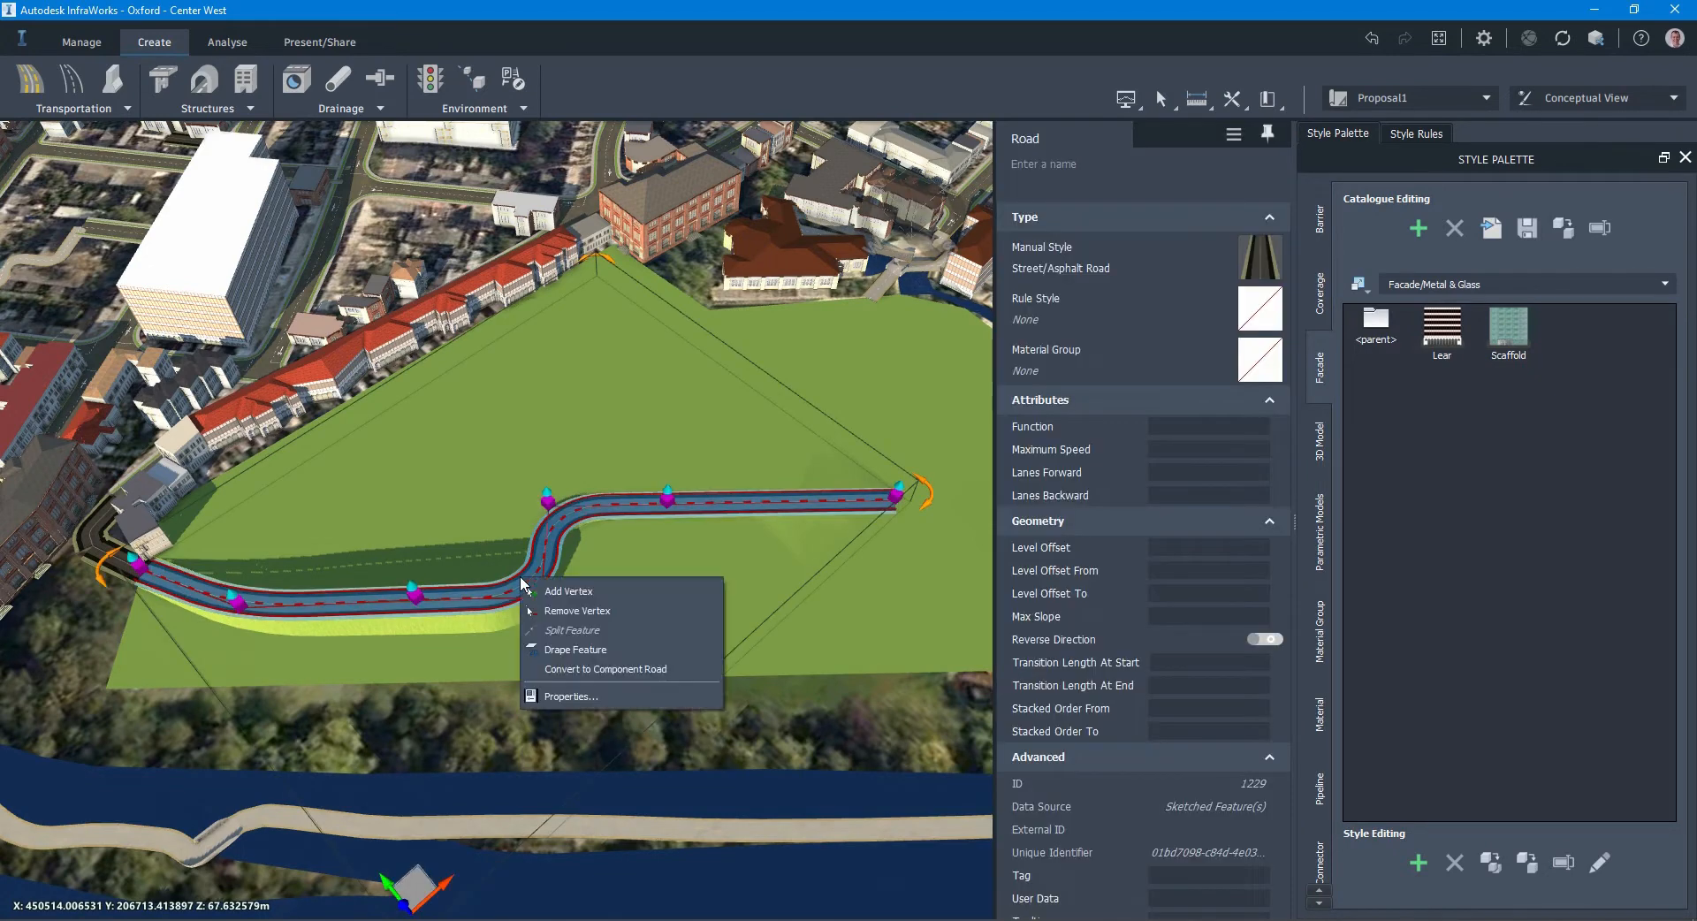
pyautogui.click(616, 670)
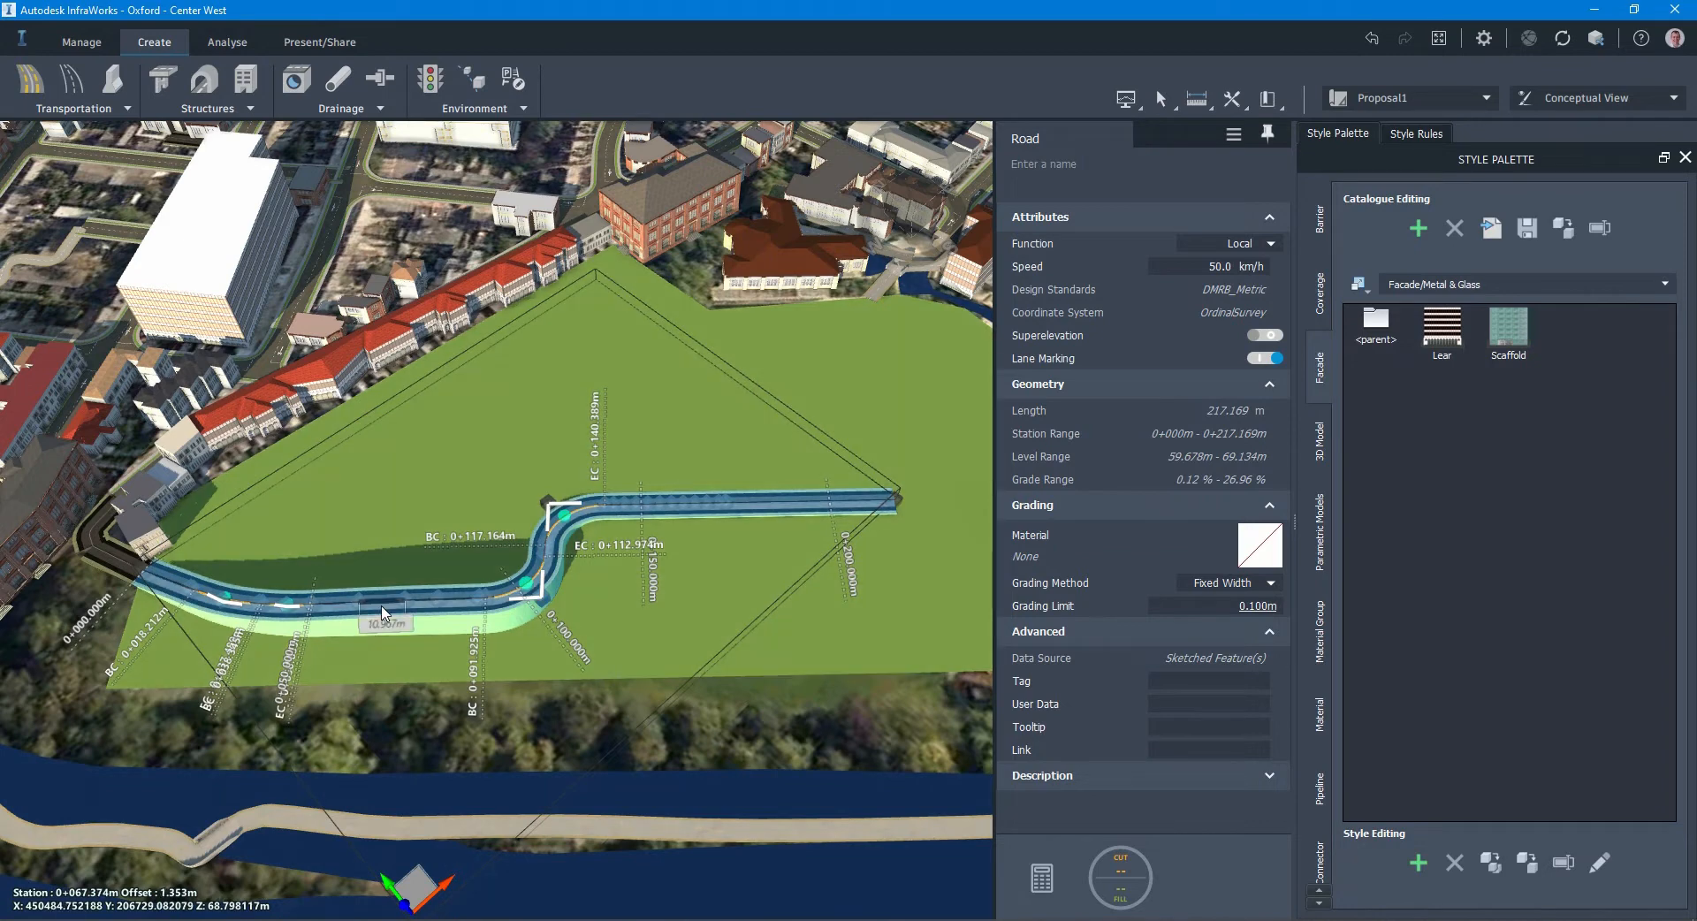
# Step: Examine the component road's attributes and grading settings, followed by the properties of one of its lanes
pyautogui.click(384, 613)
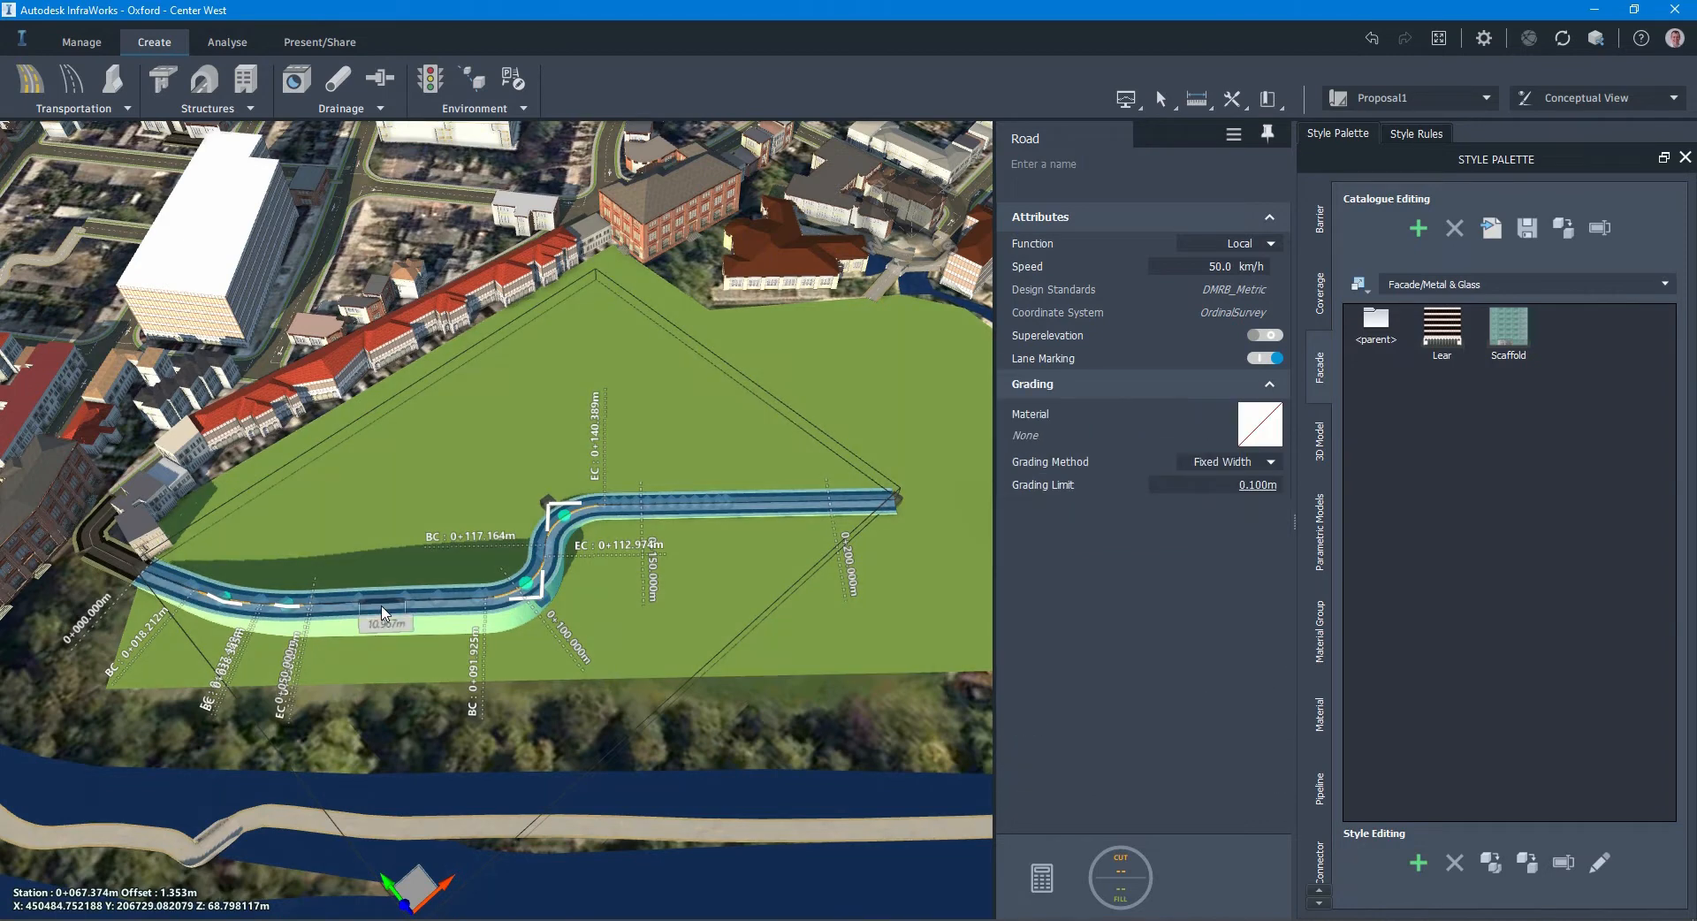
pyautogui.click(435, 615)
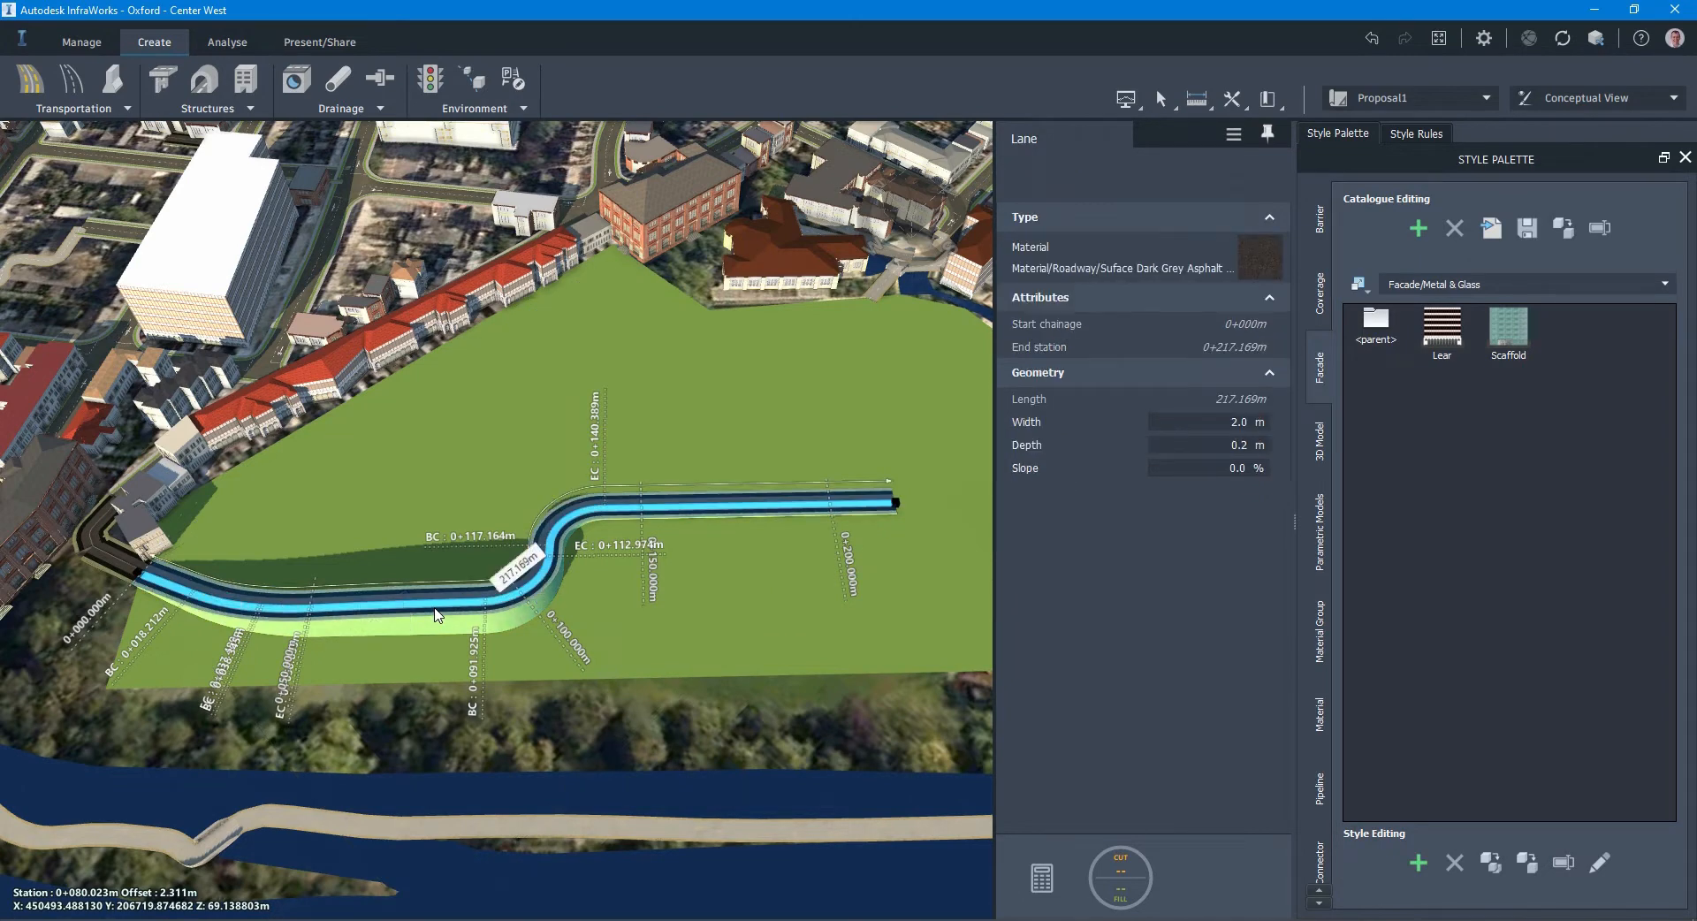
pyautogui.press('Escape')
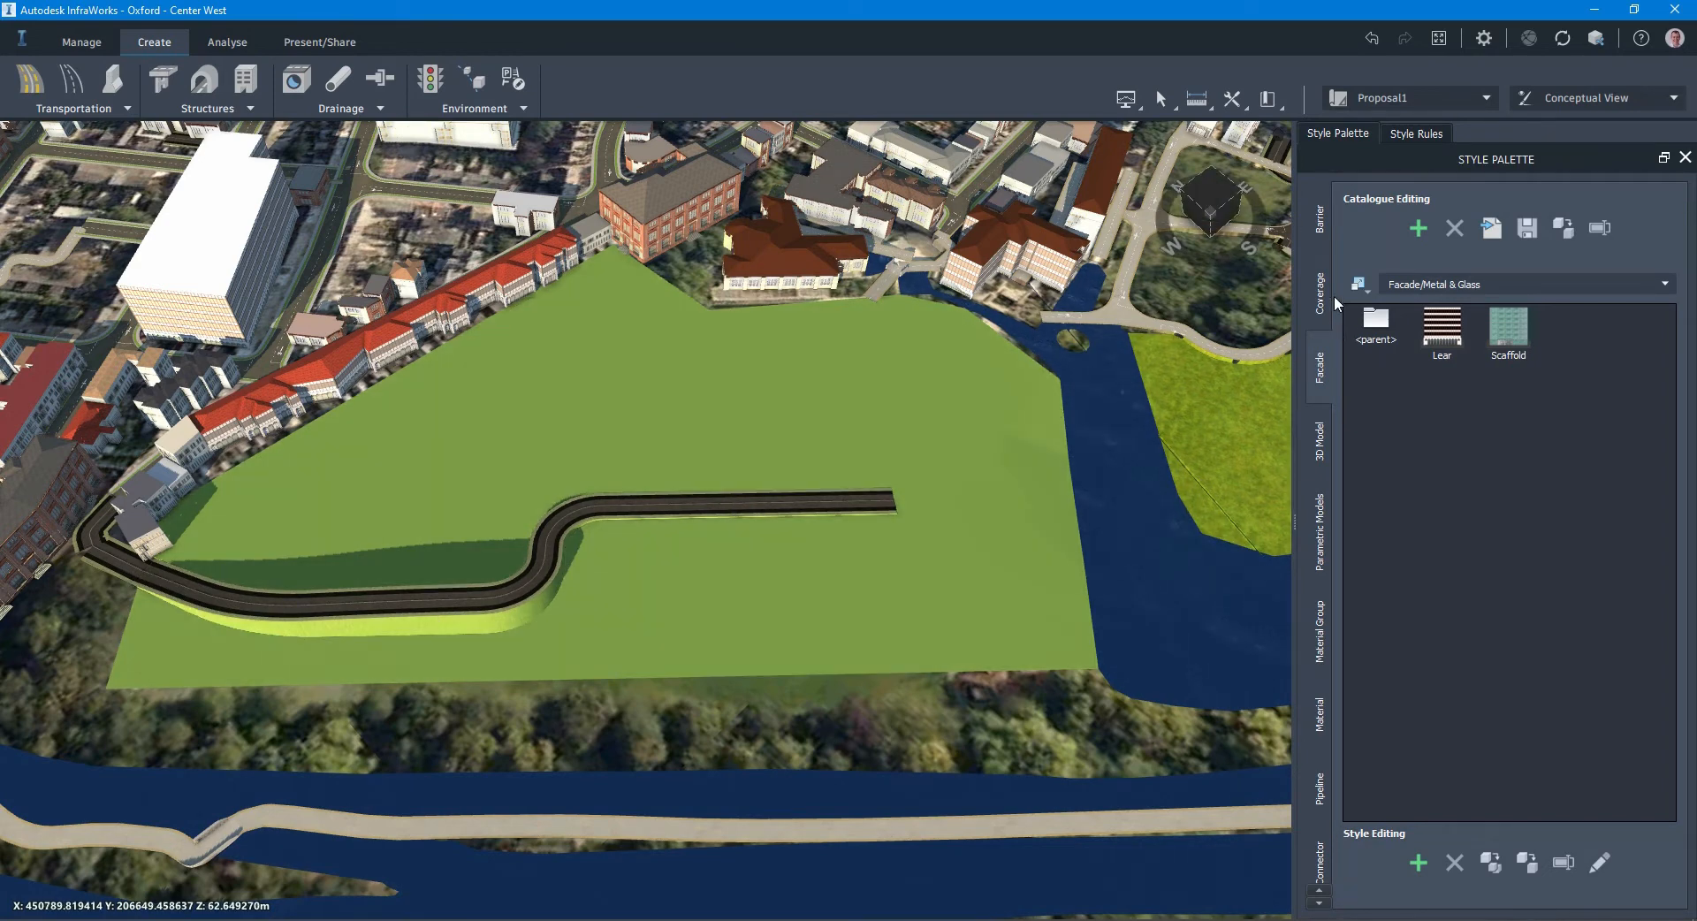
# Step: Open the configuration of the Asphalt Road style in the Street catalogue and examine its track settings
pyautogui.scroll(-7, 1328, 373)
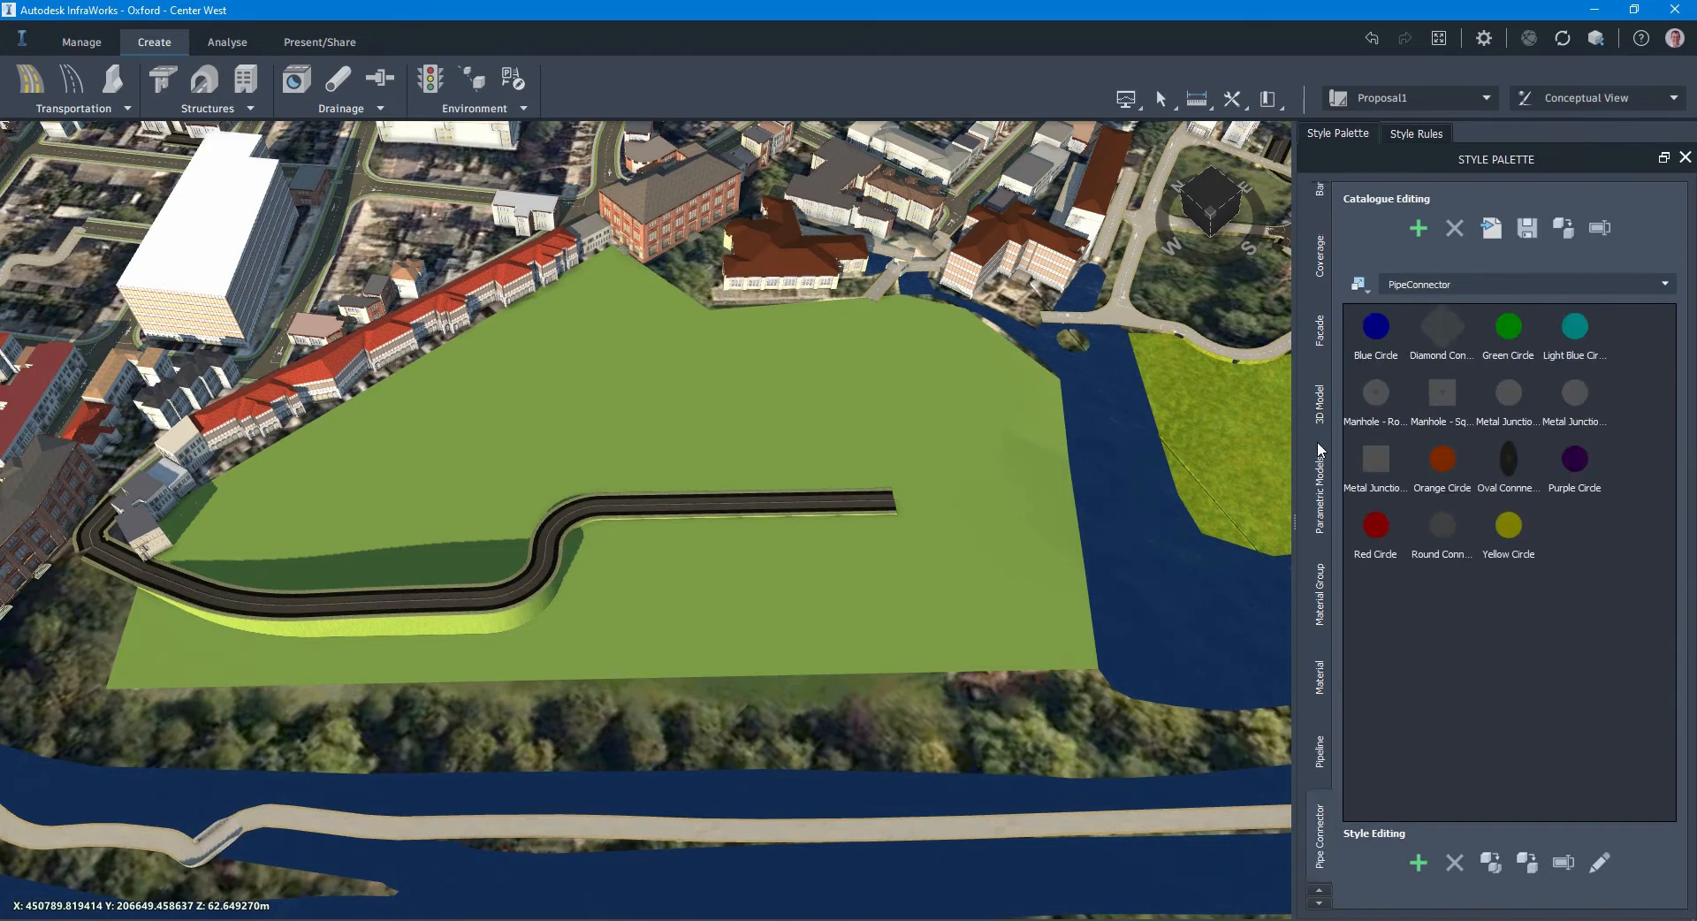
pyautogui.scroll(-5, 1320, 449)
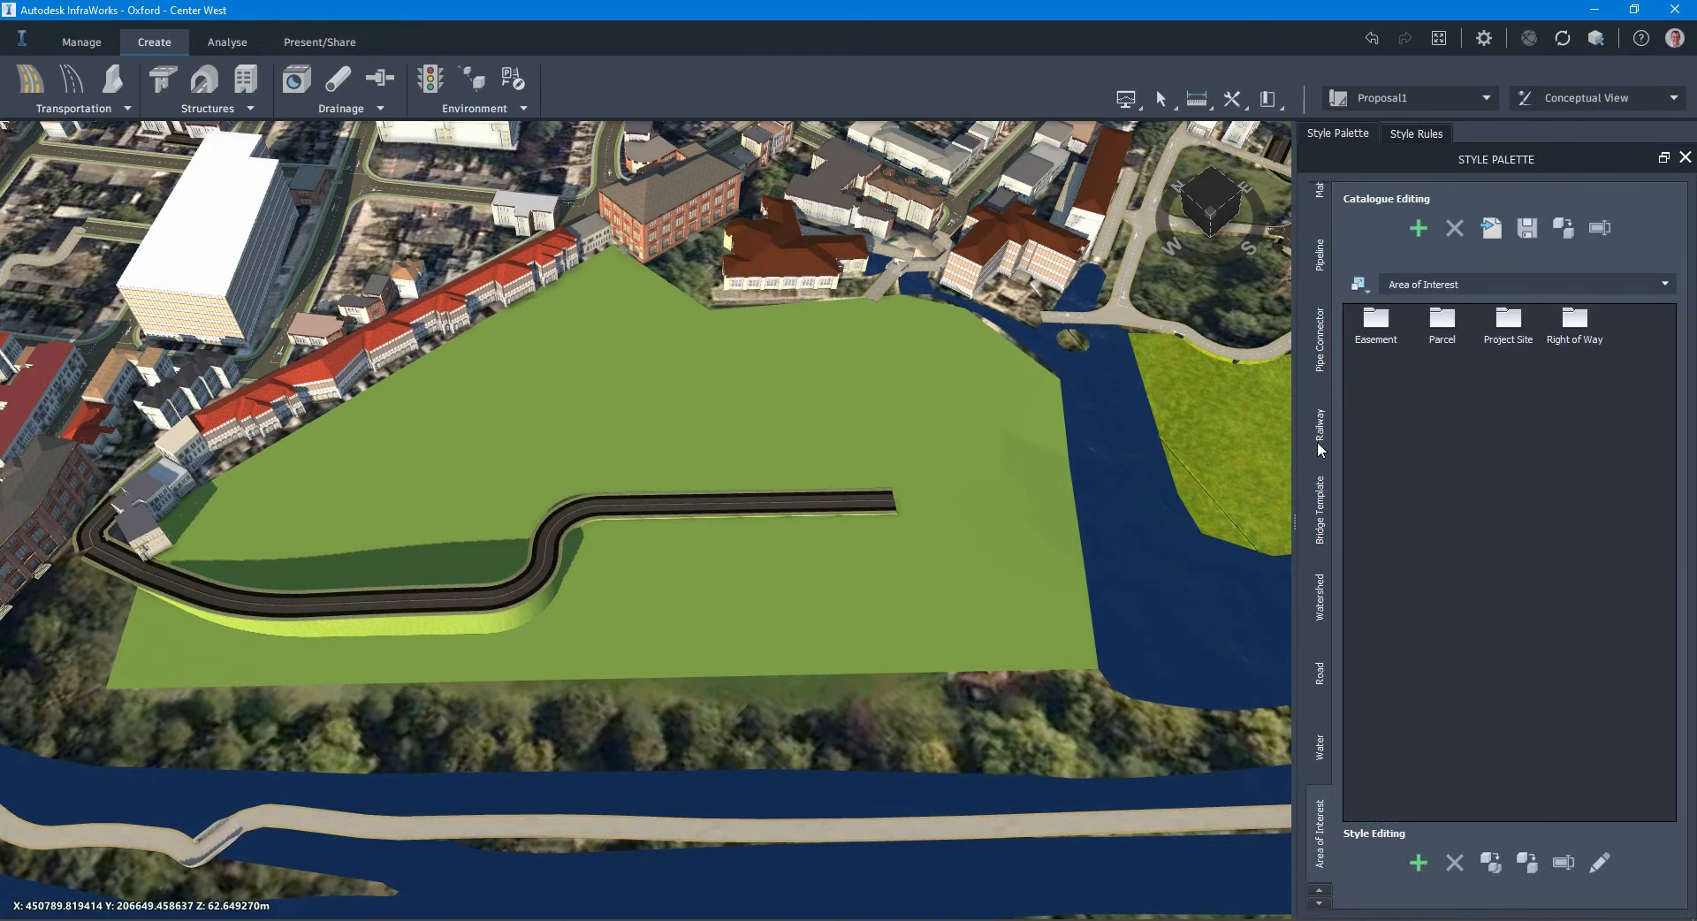
pyautogui.scroll(2, 1320, 449)
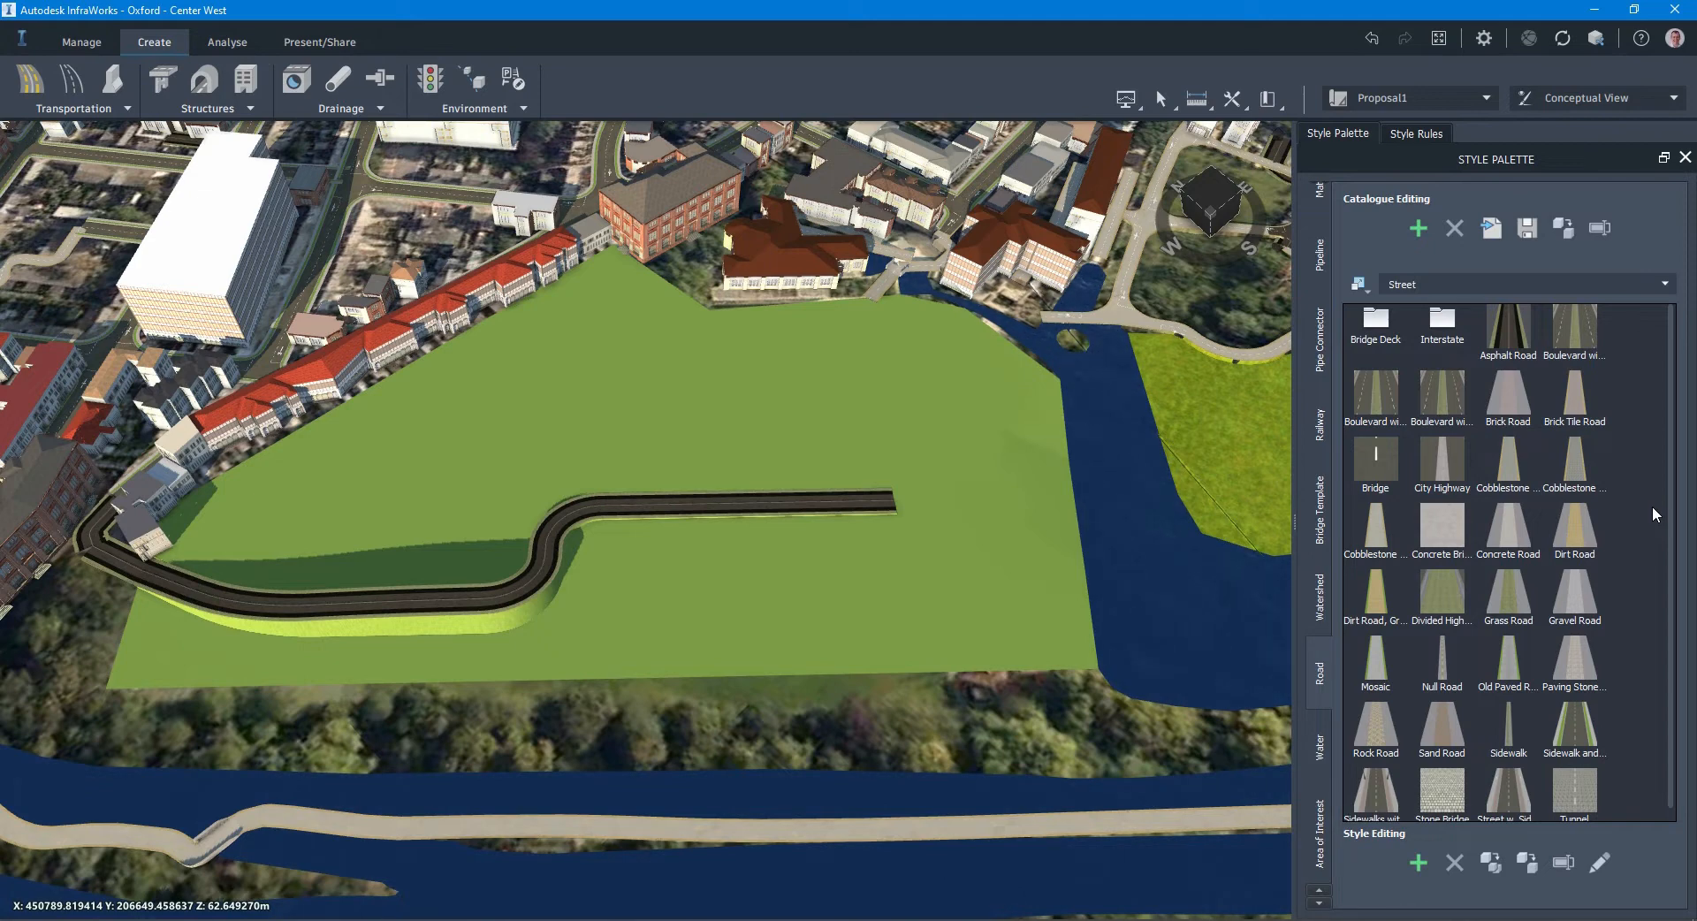
pyautogui.click(1518, 326)
pyautogui.click(1601, 875)
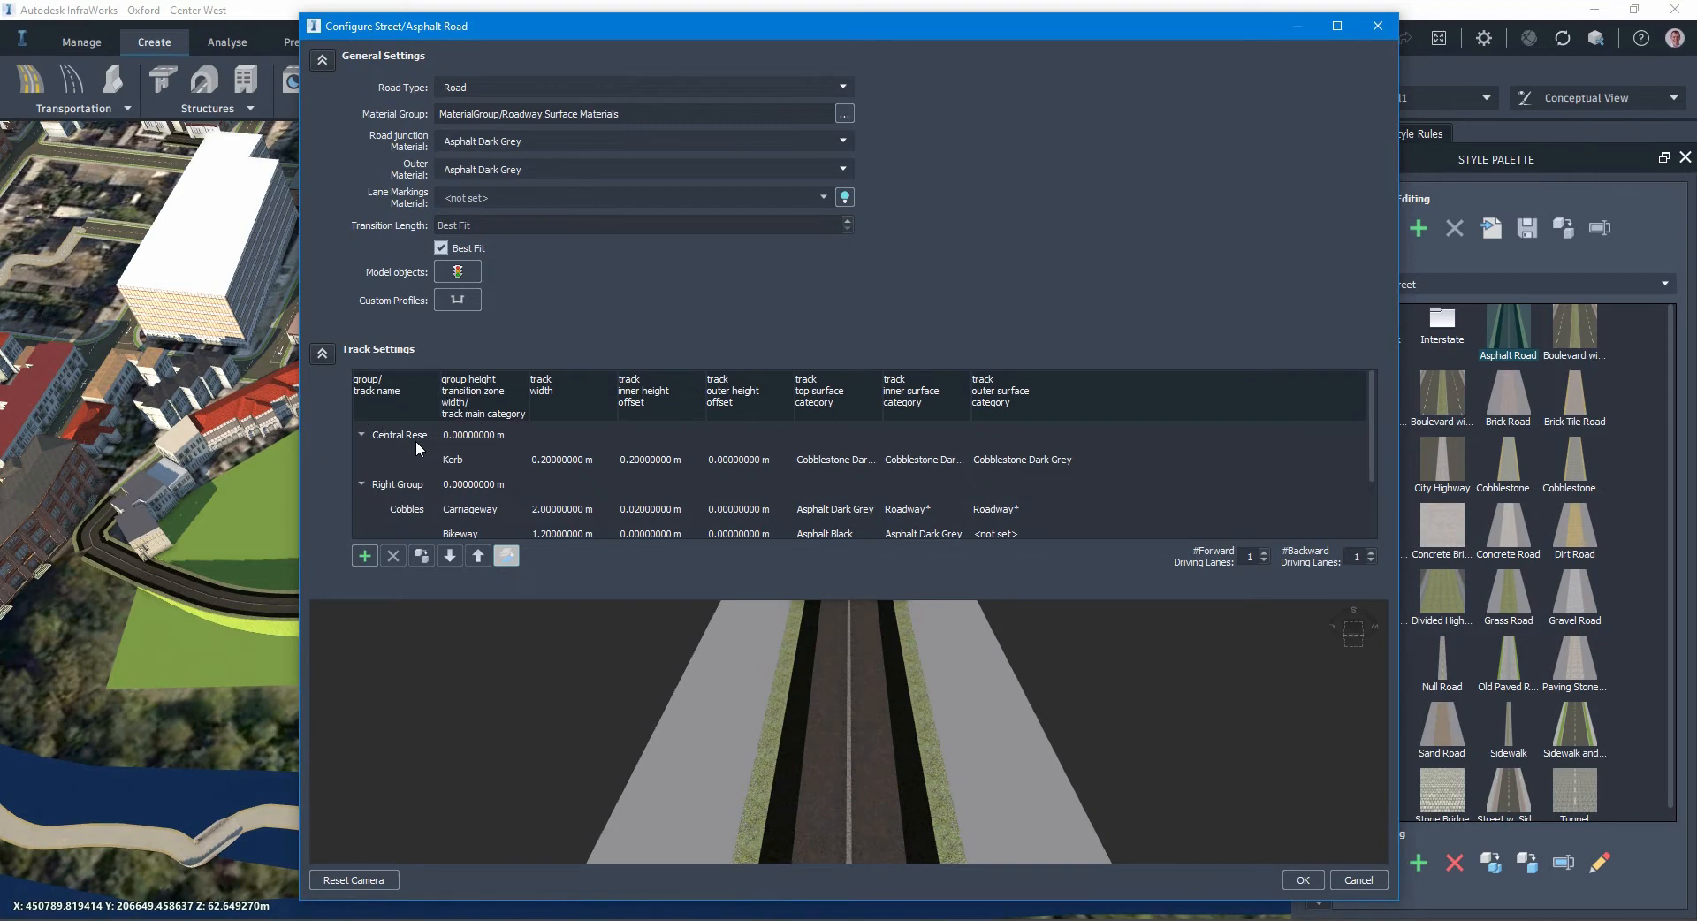
pyautogui.scroll(-1, 422, 475)
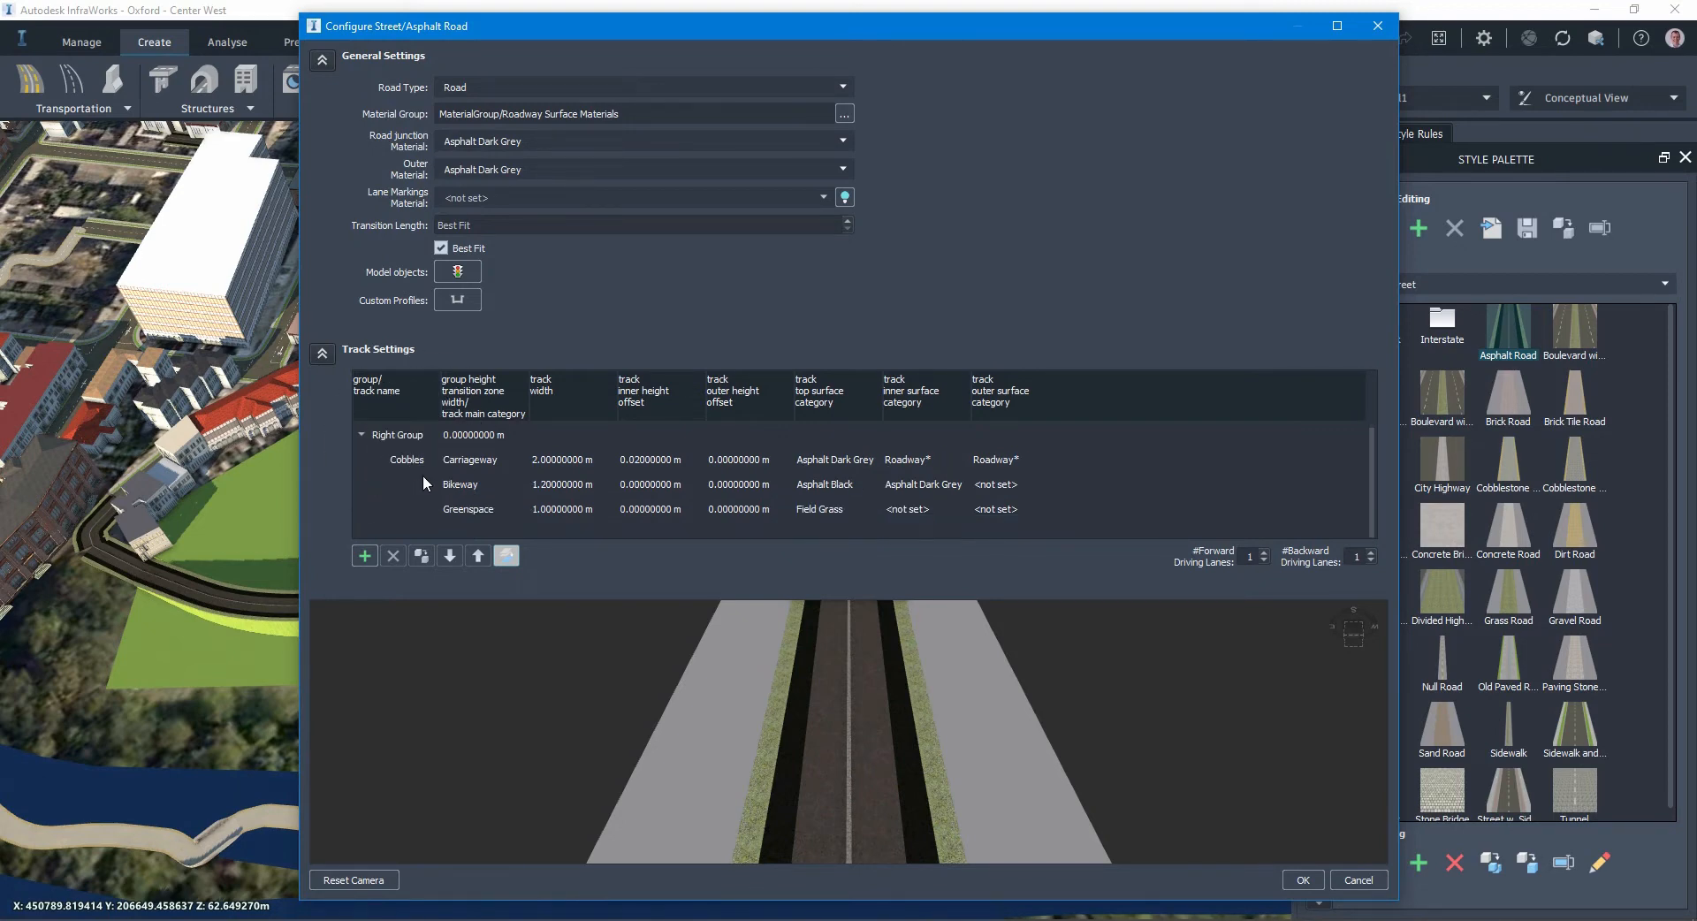
# Step: Try adding a track to the Asphalt Road style's right group, check its main category options, and discard the changes
pyautogui.click(363, 558)
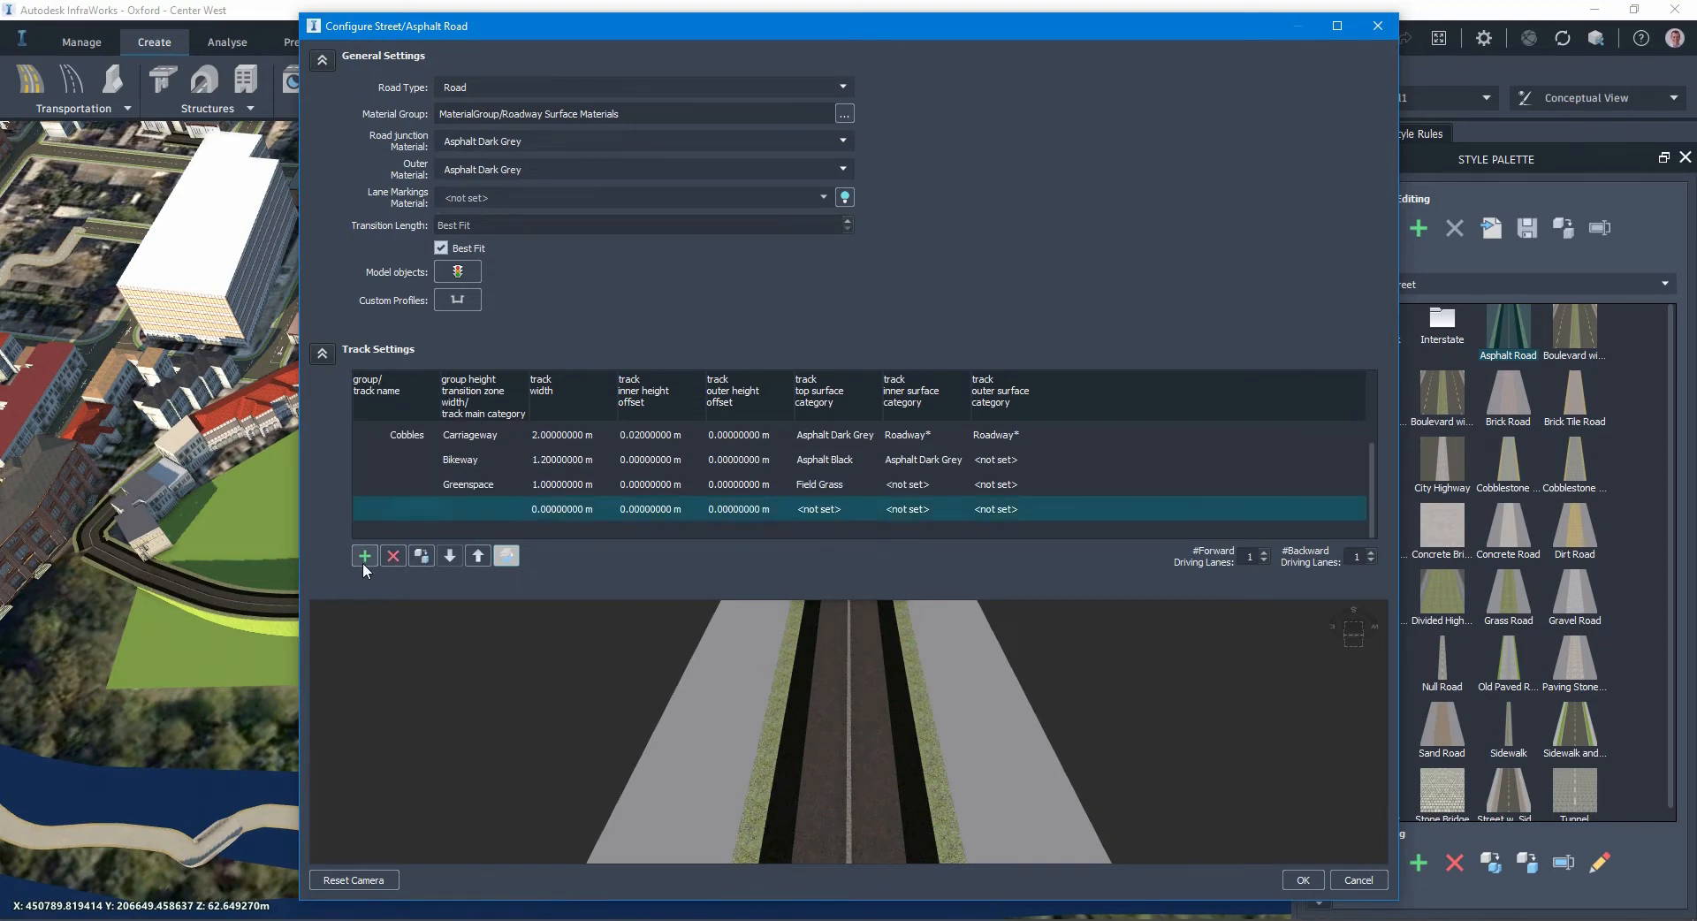
pyautogui.click(464, 510)
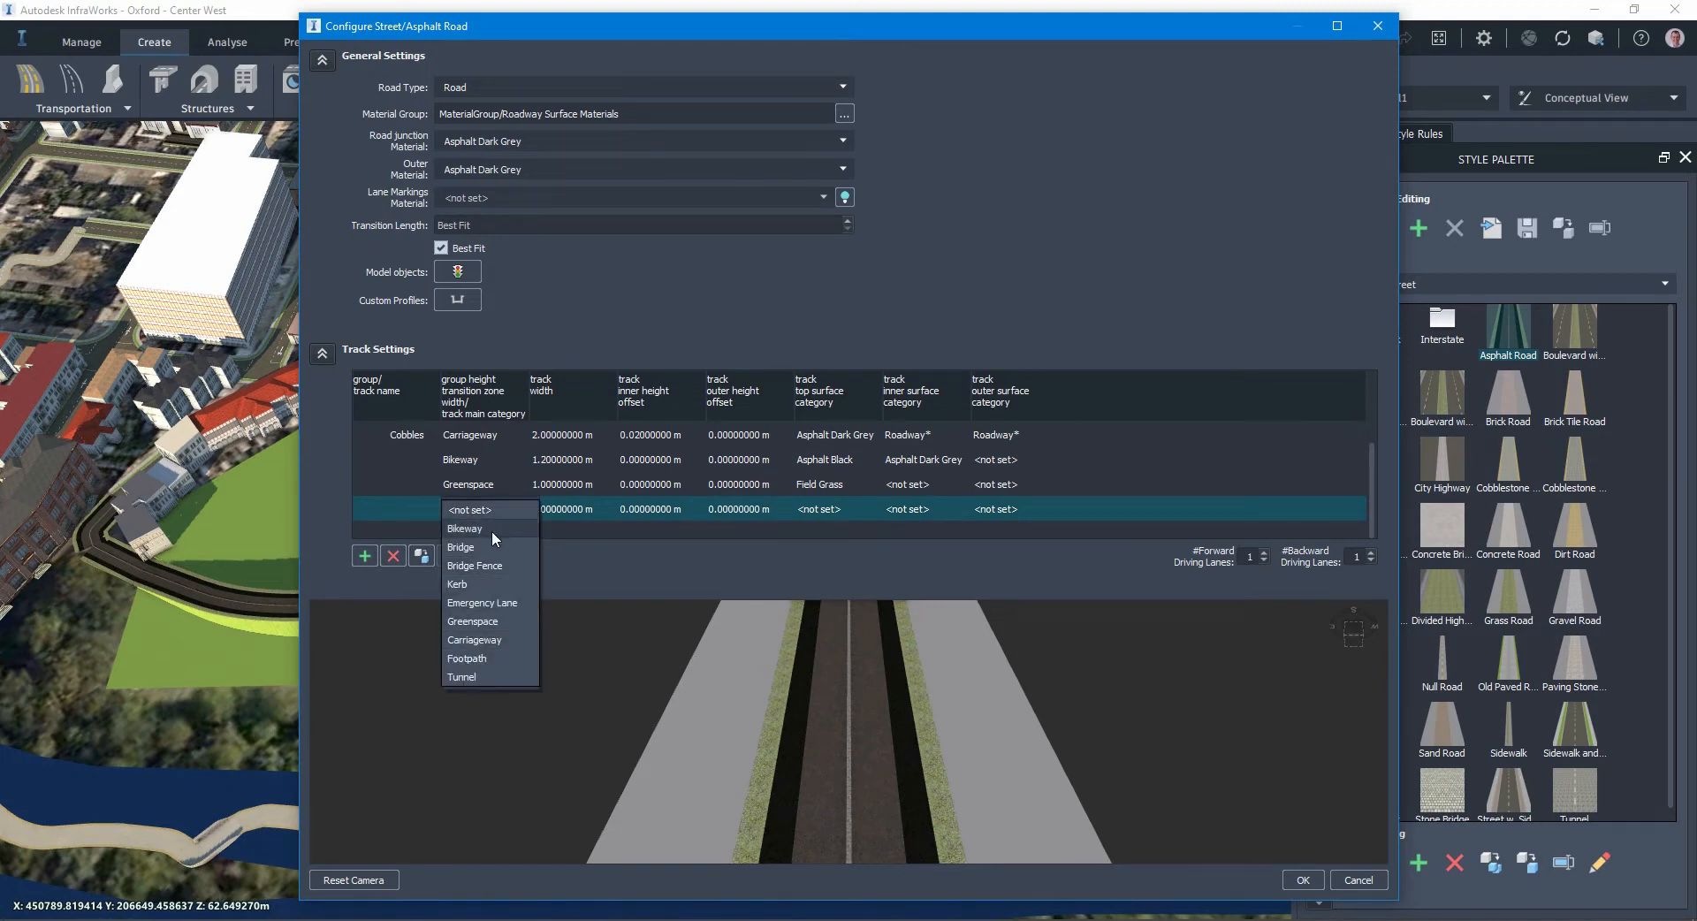
pyautogui.click(628, 541)
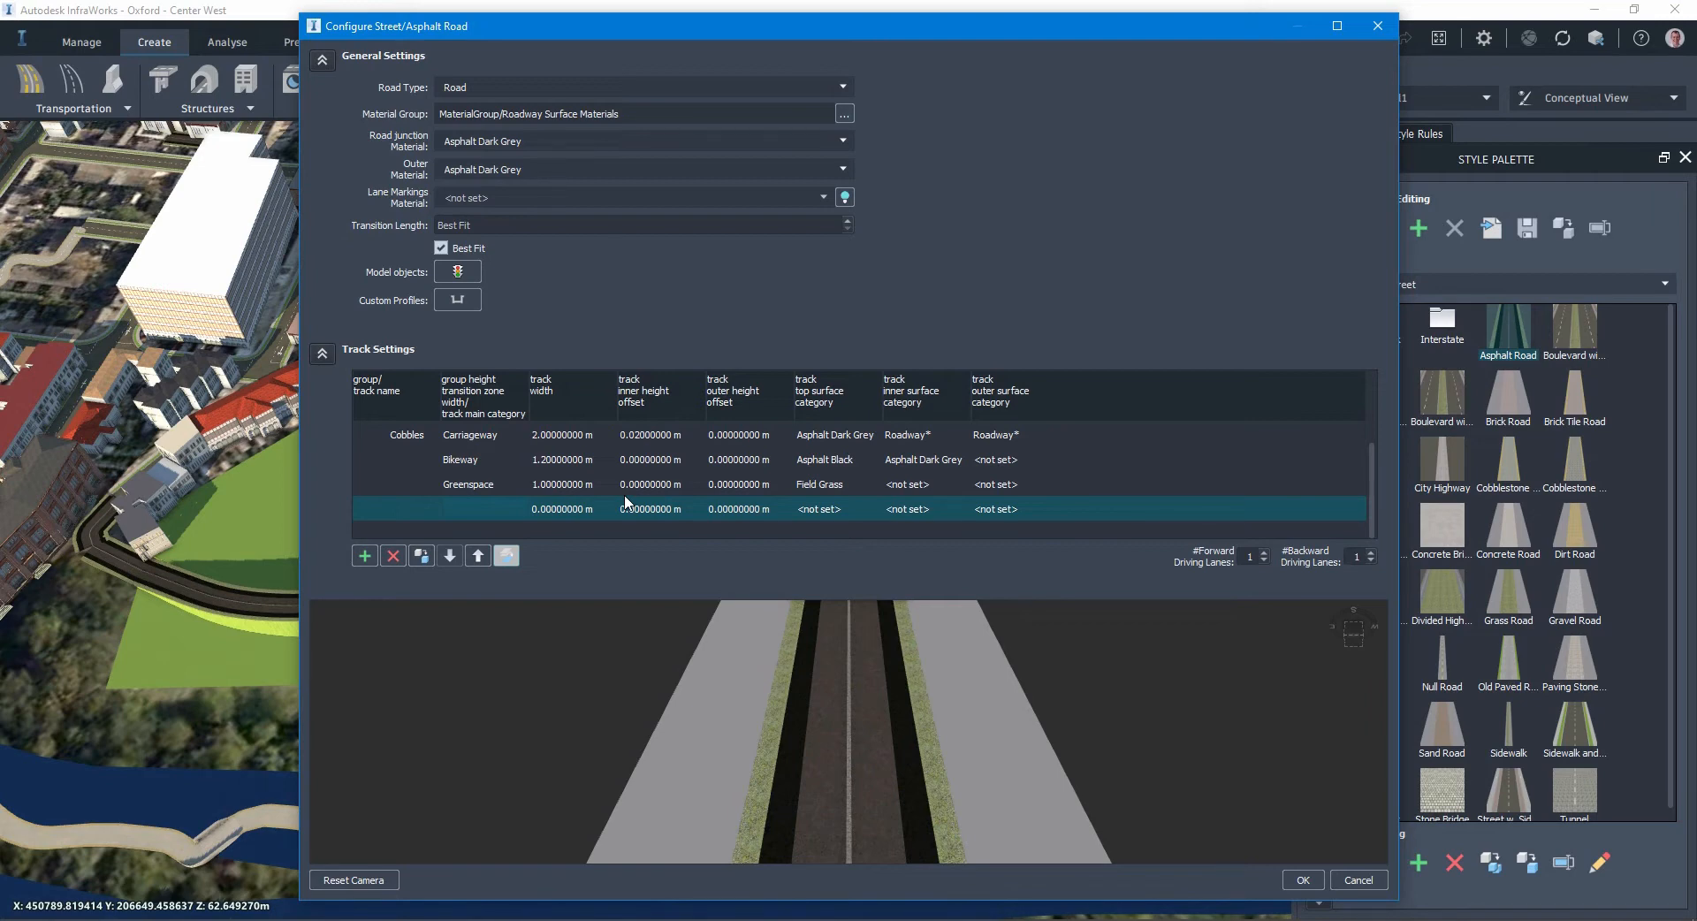
pyautogui.click(870, 716)
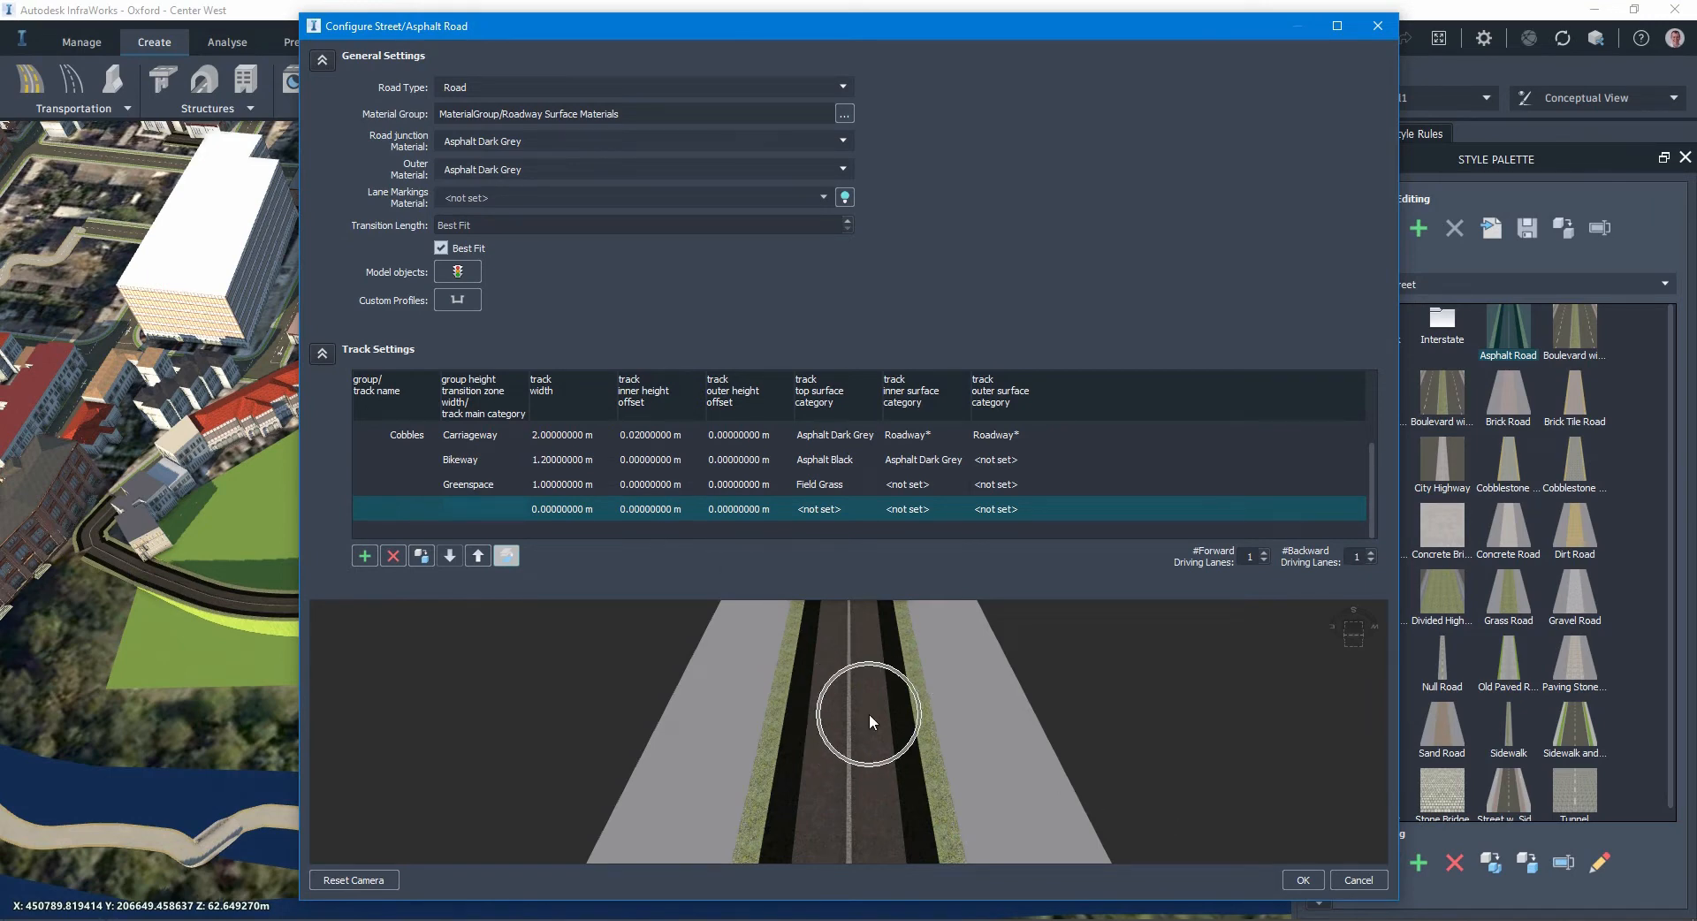
pyautogui.click(1345, 877)
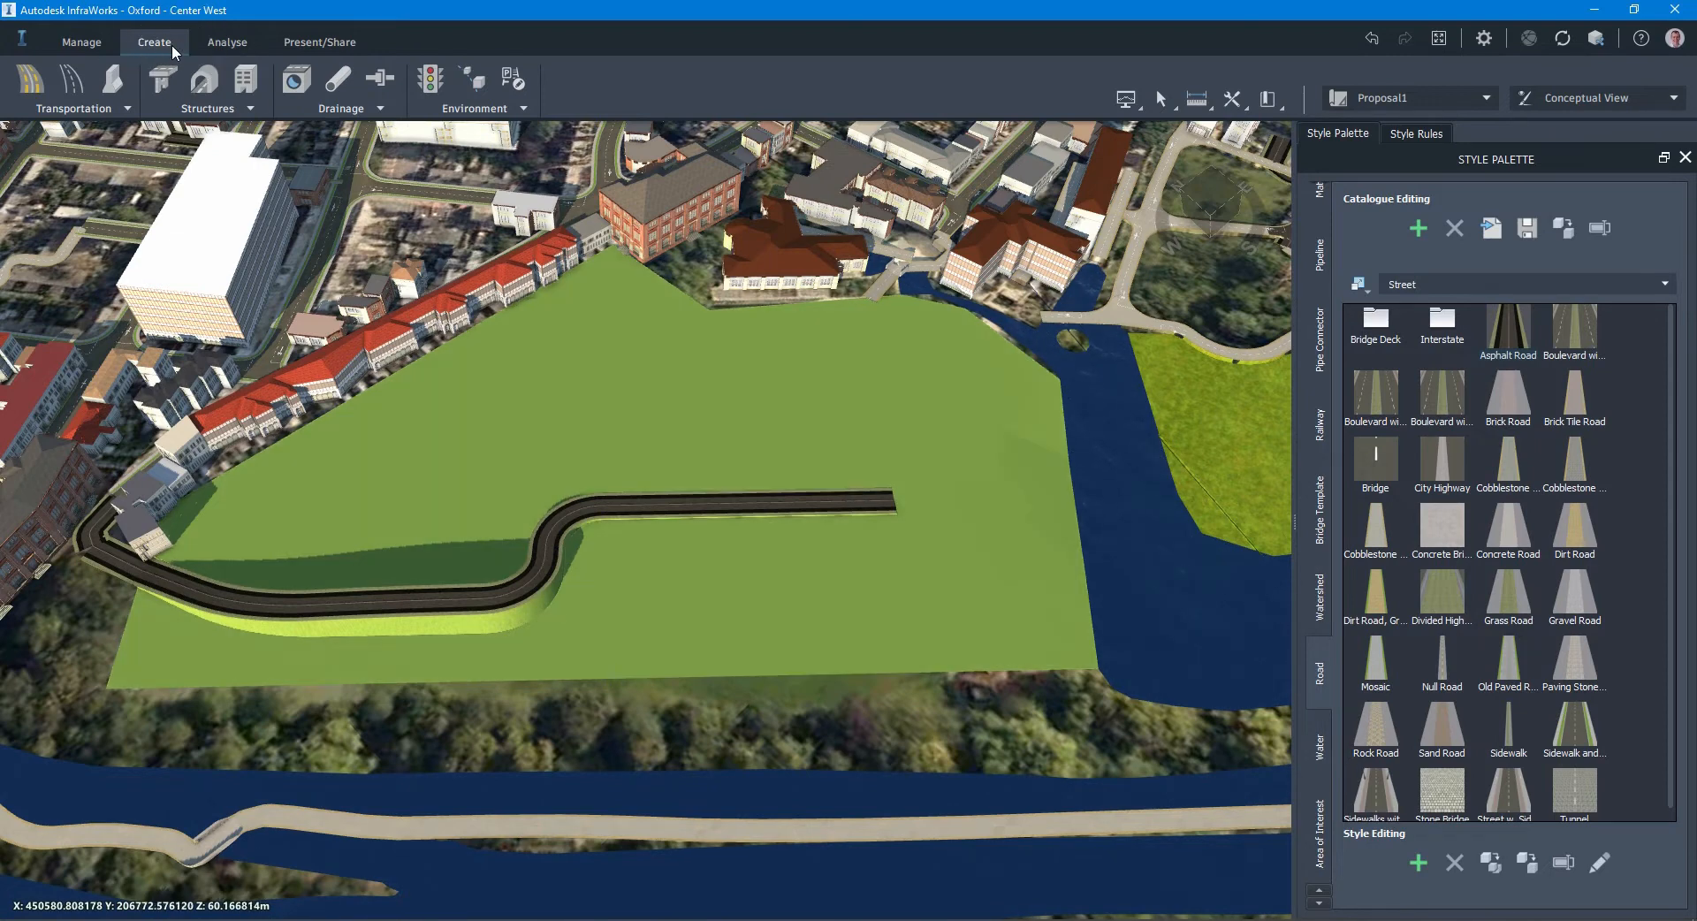
# Step: Start adding city furniture and clear the existing search text from the draw style list
pyautogui.click(478, 109)
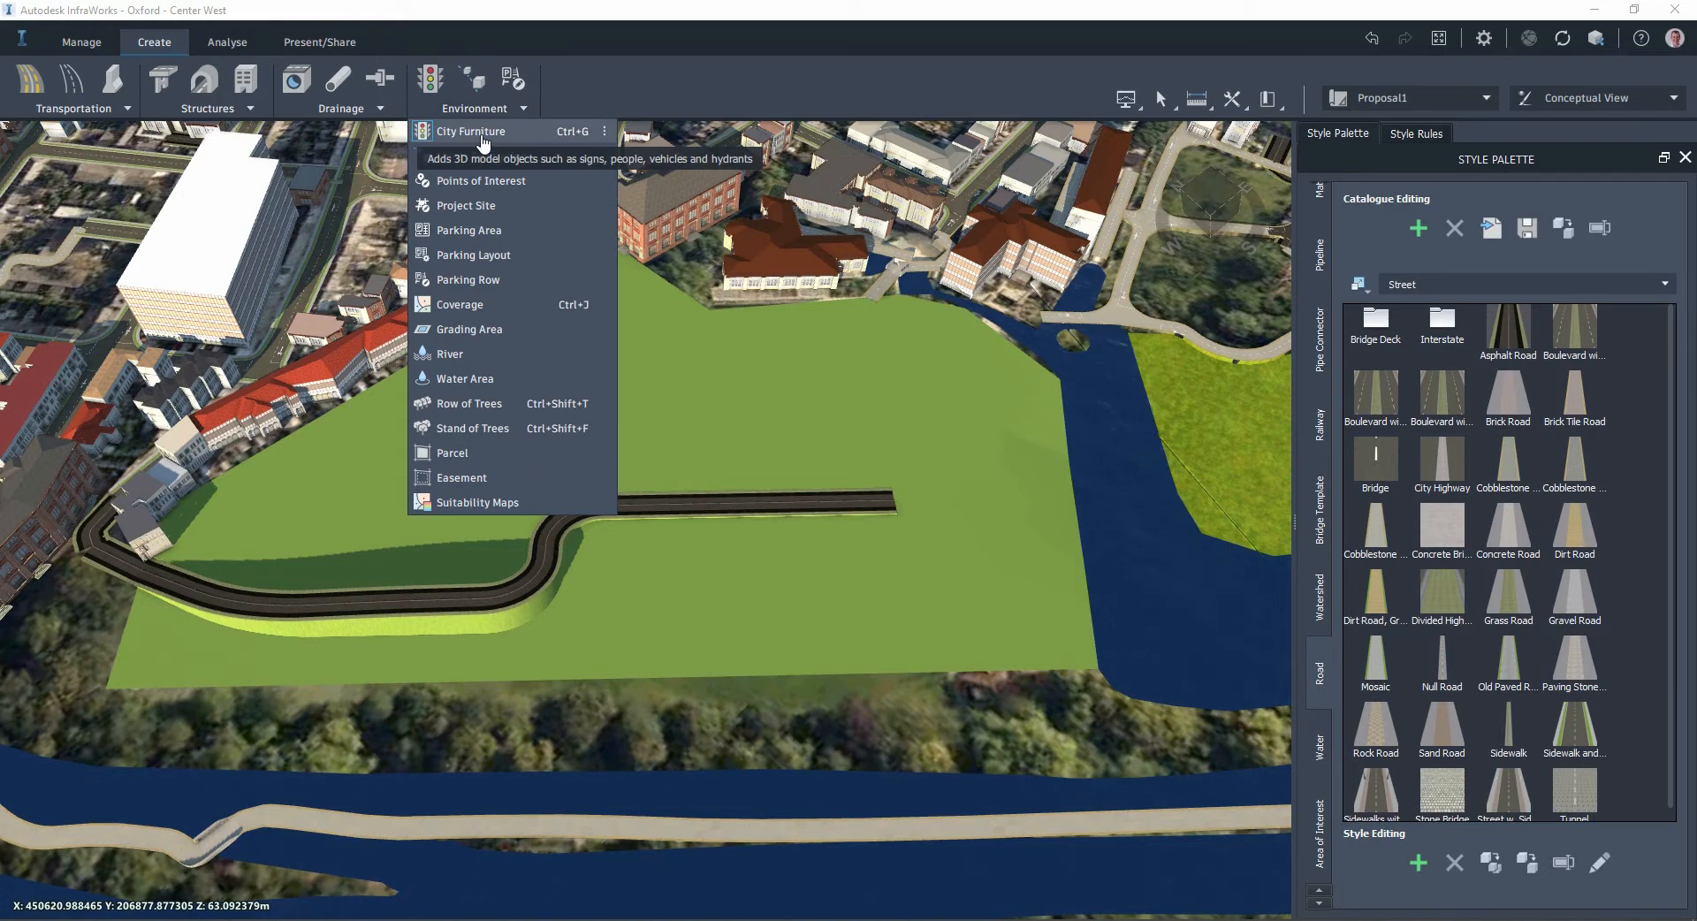
pyautogui.click(482, 140)
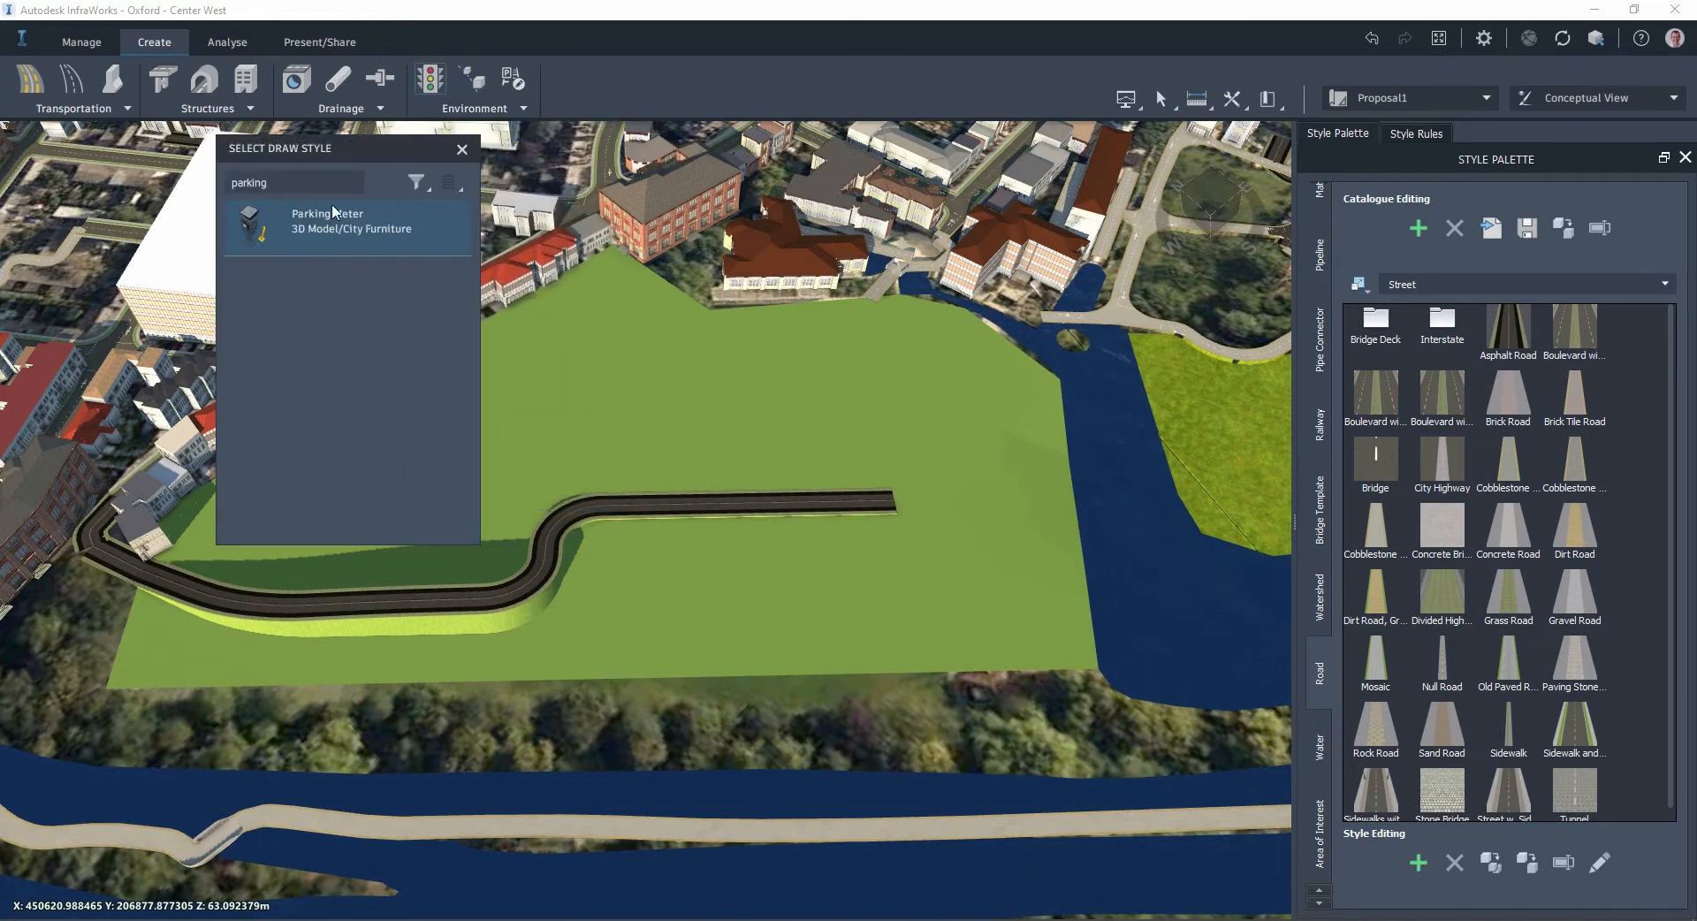
pyautogui.click(310, 235)
pyautogui.press('BackSpace')
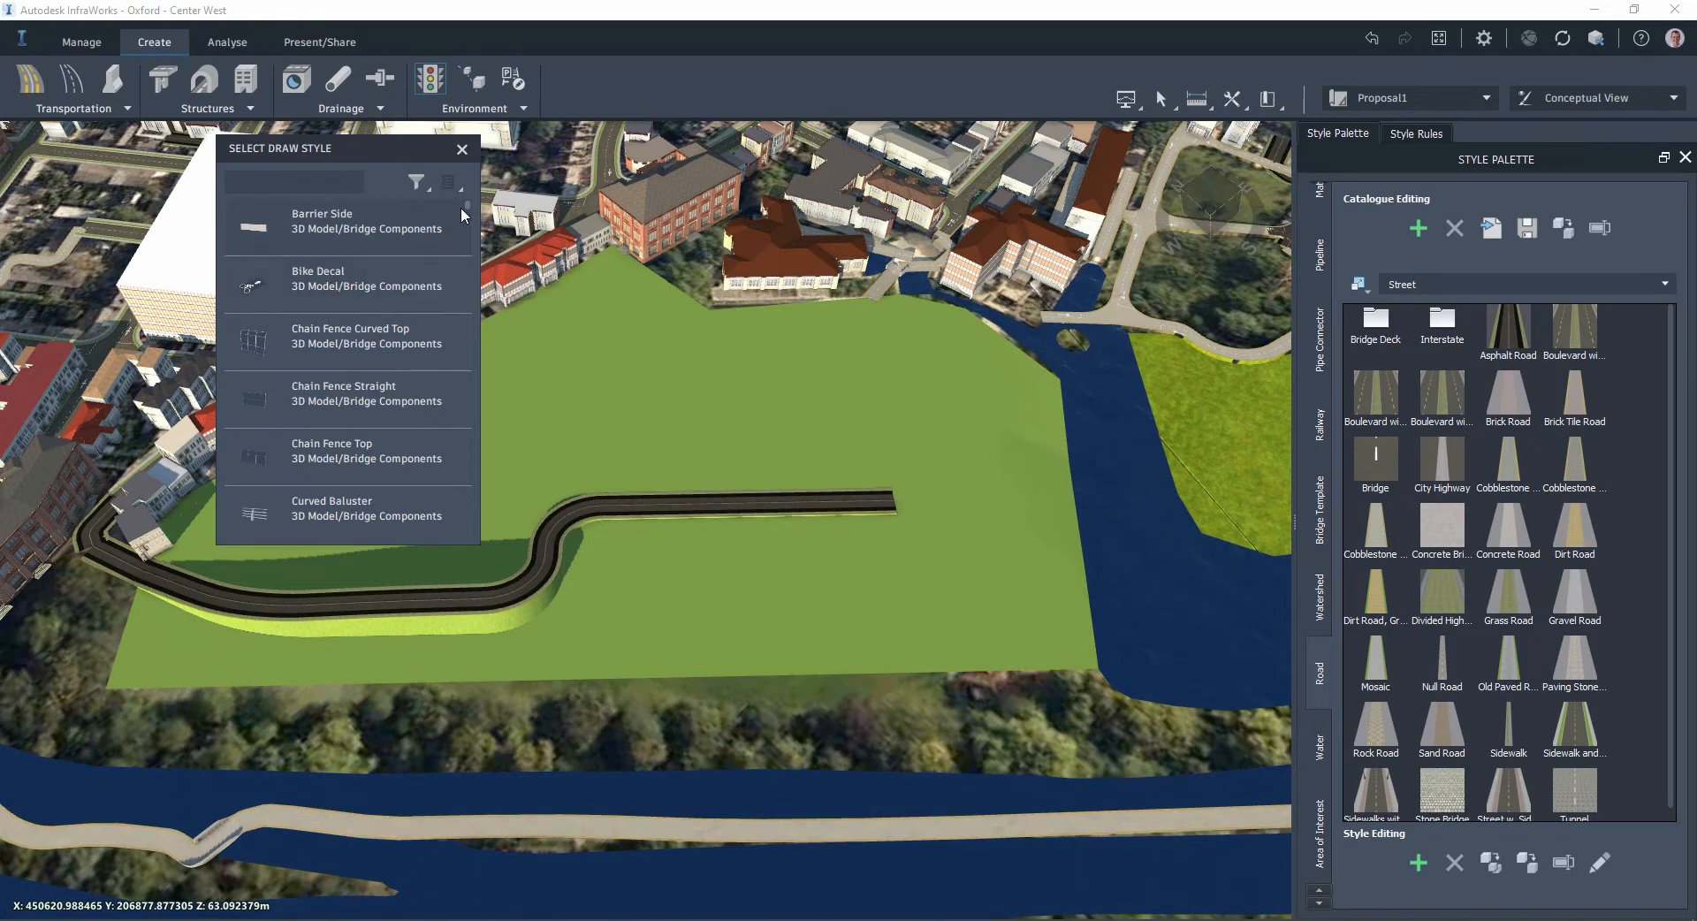
# Step: Browse the city furniture and construction model styles, and filter the draw style list by "parking"
pyautogui.moveTo(467, 210); pyautogui.dragTo(463, 230)
pyautogui.scroll(-3, 463, 231)
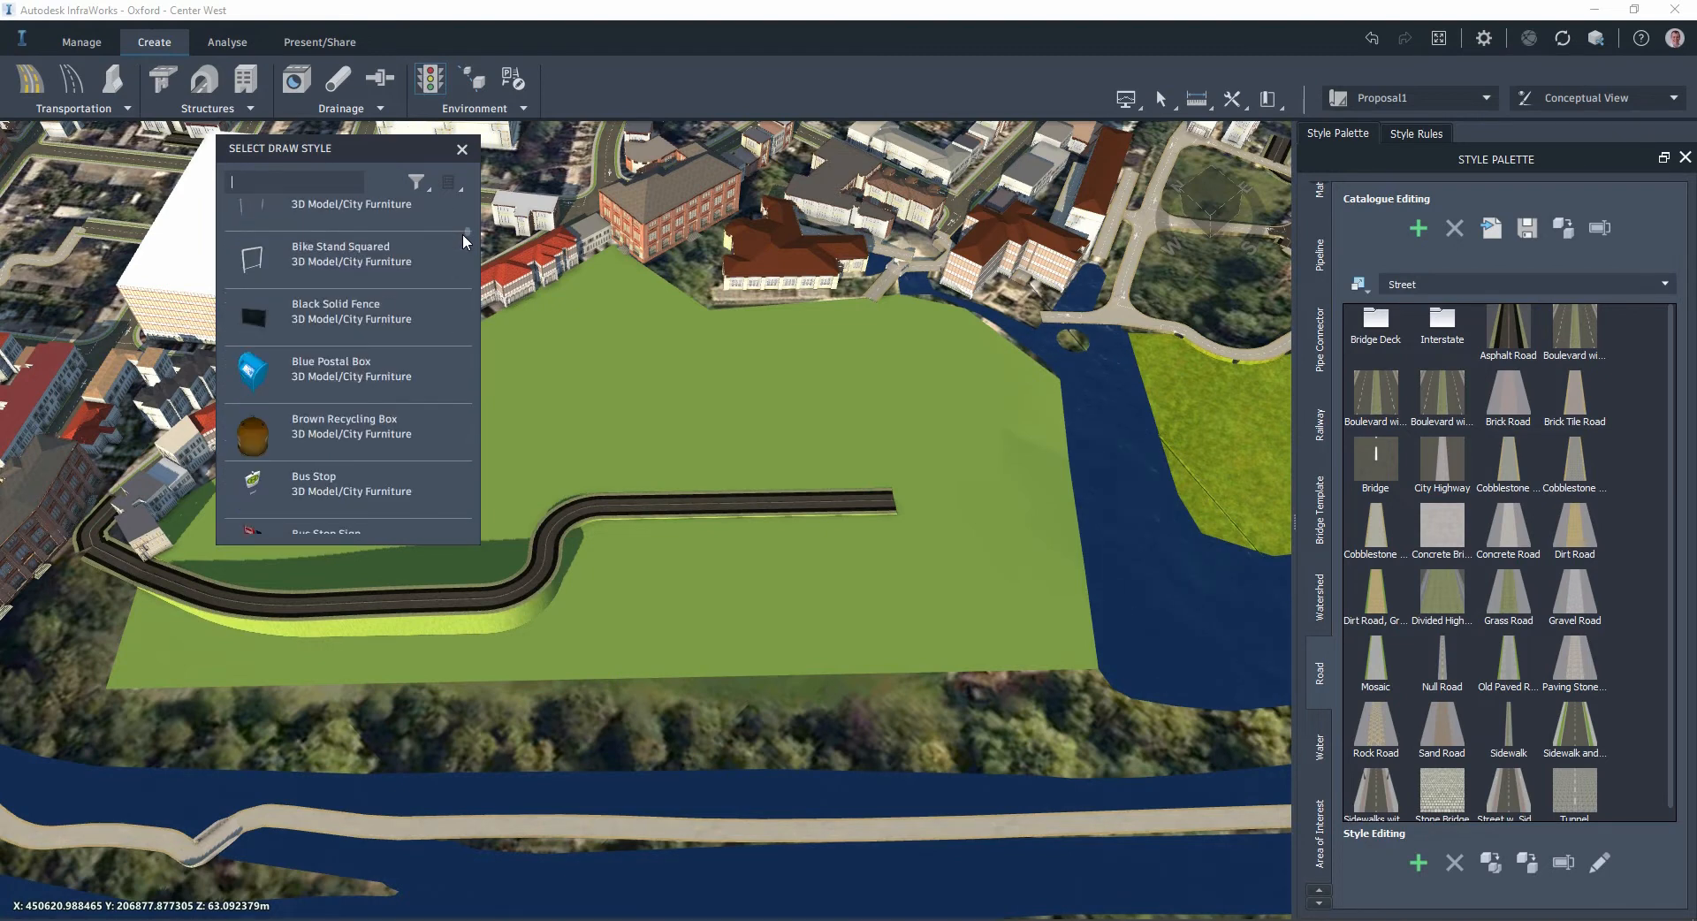
pyautogui.scroll(-7, 462, 236)
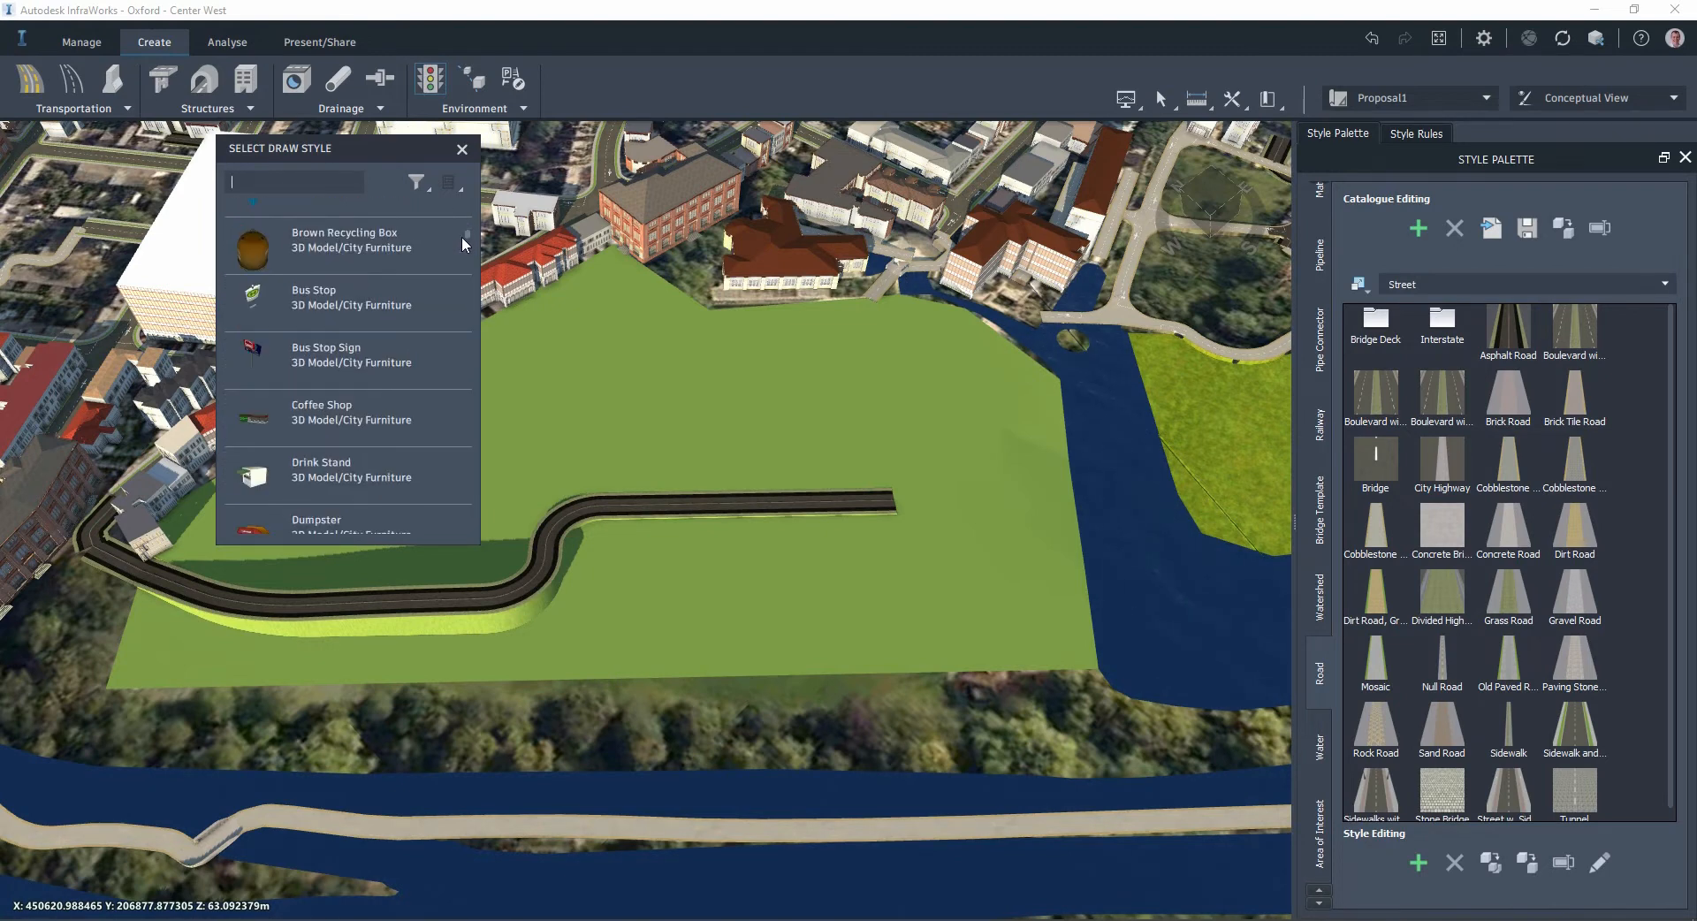
pyautogui.scroll(-7, 460, 244)
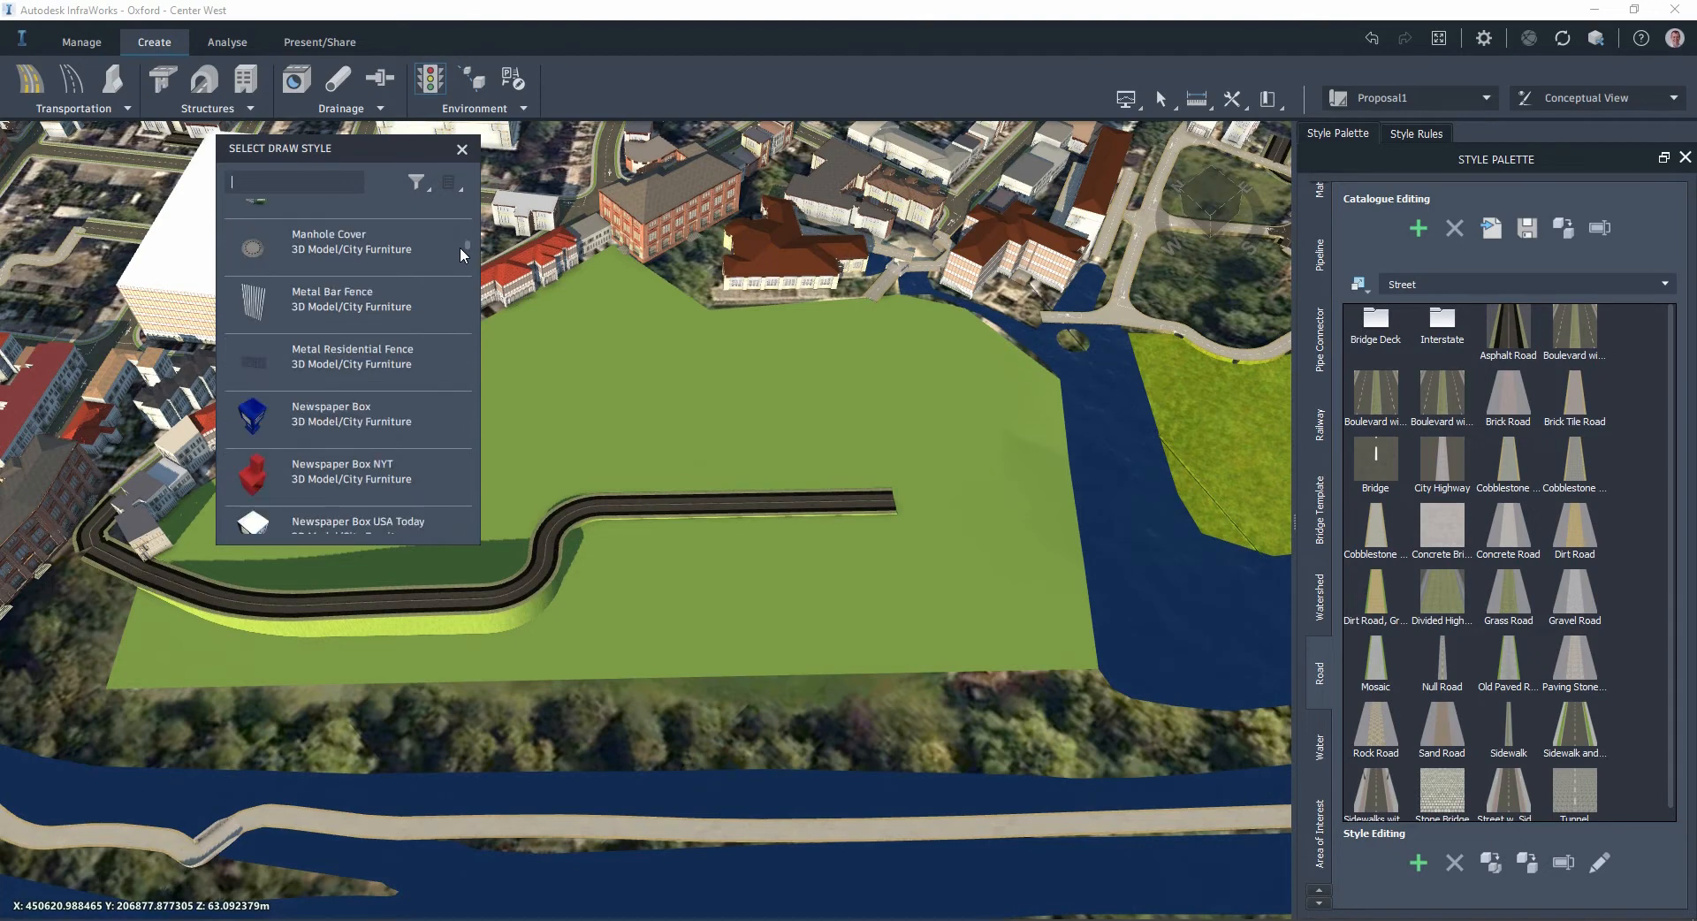
pyautogui.scroll(-8, 459, 253)
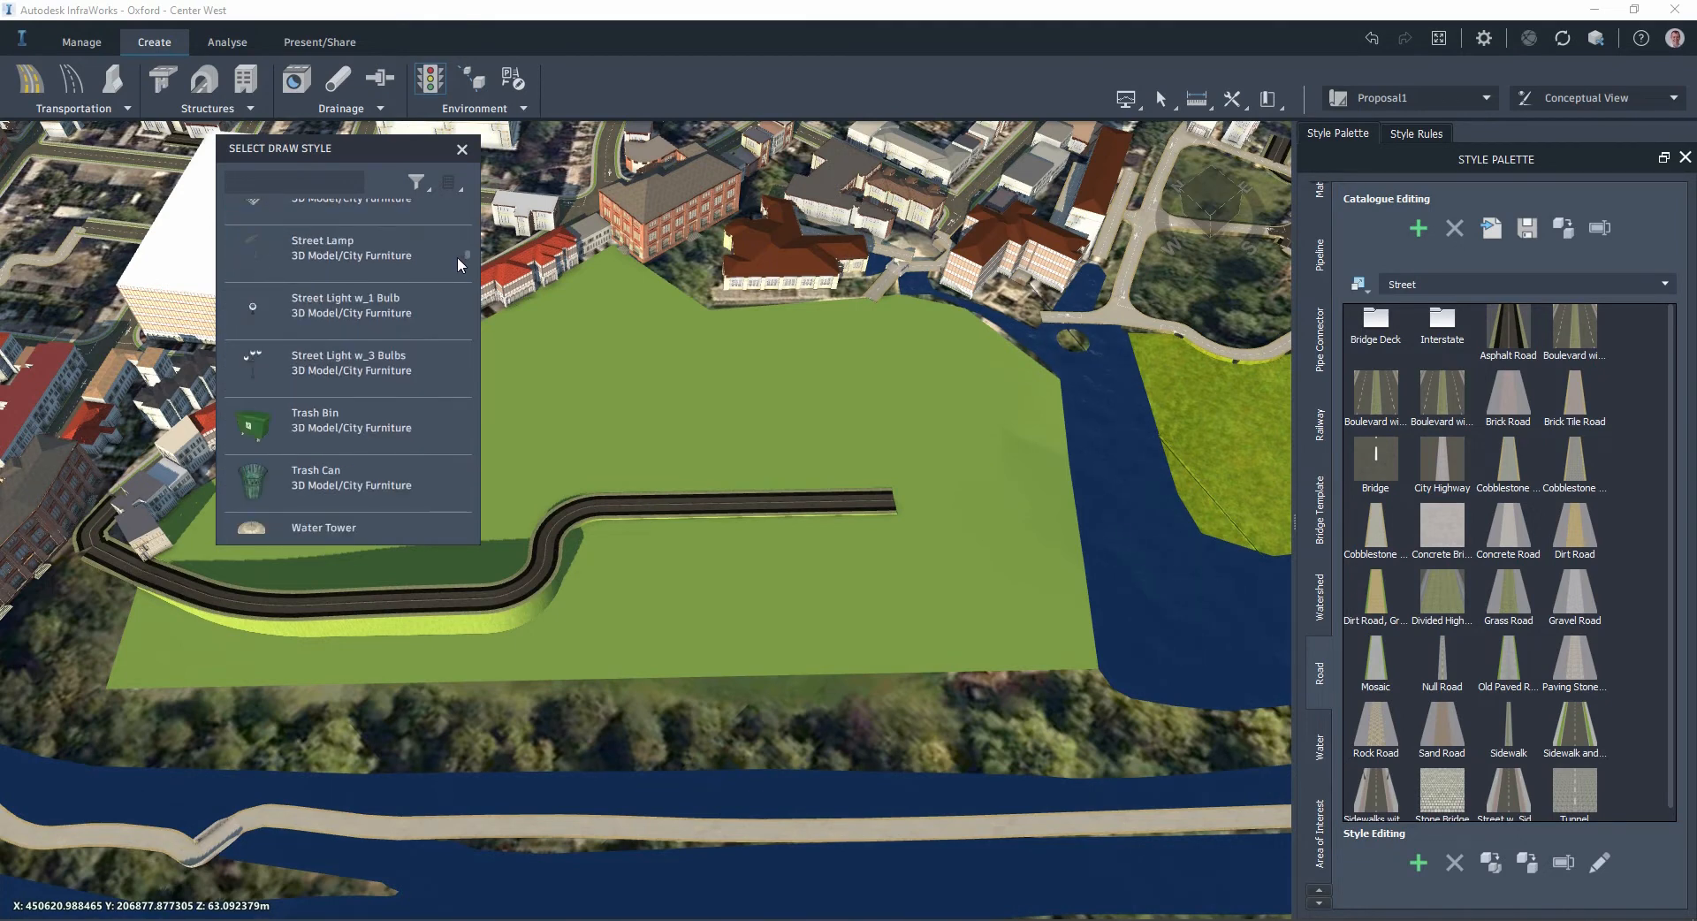
pyautogui.scroll(-8, 457, 262)
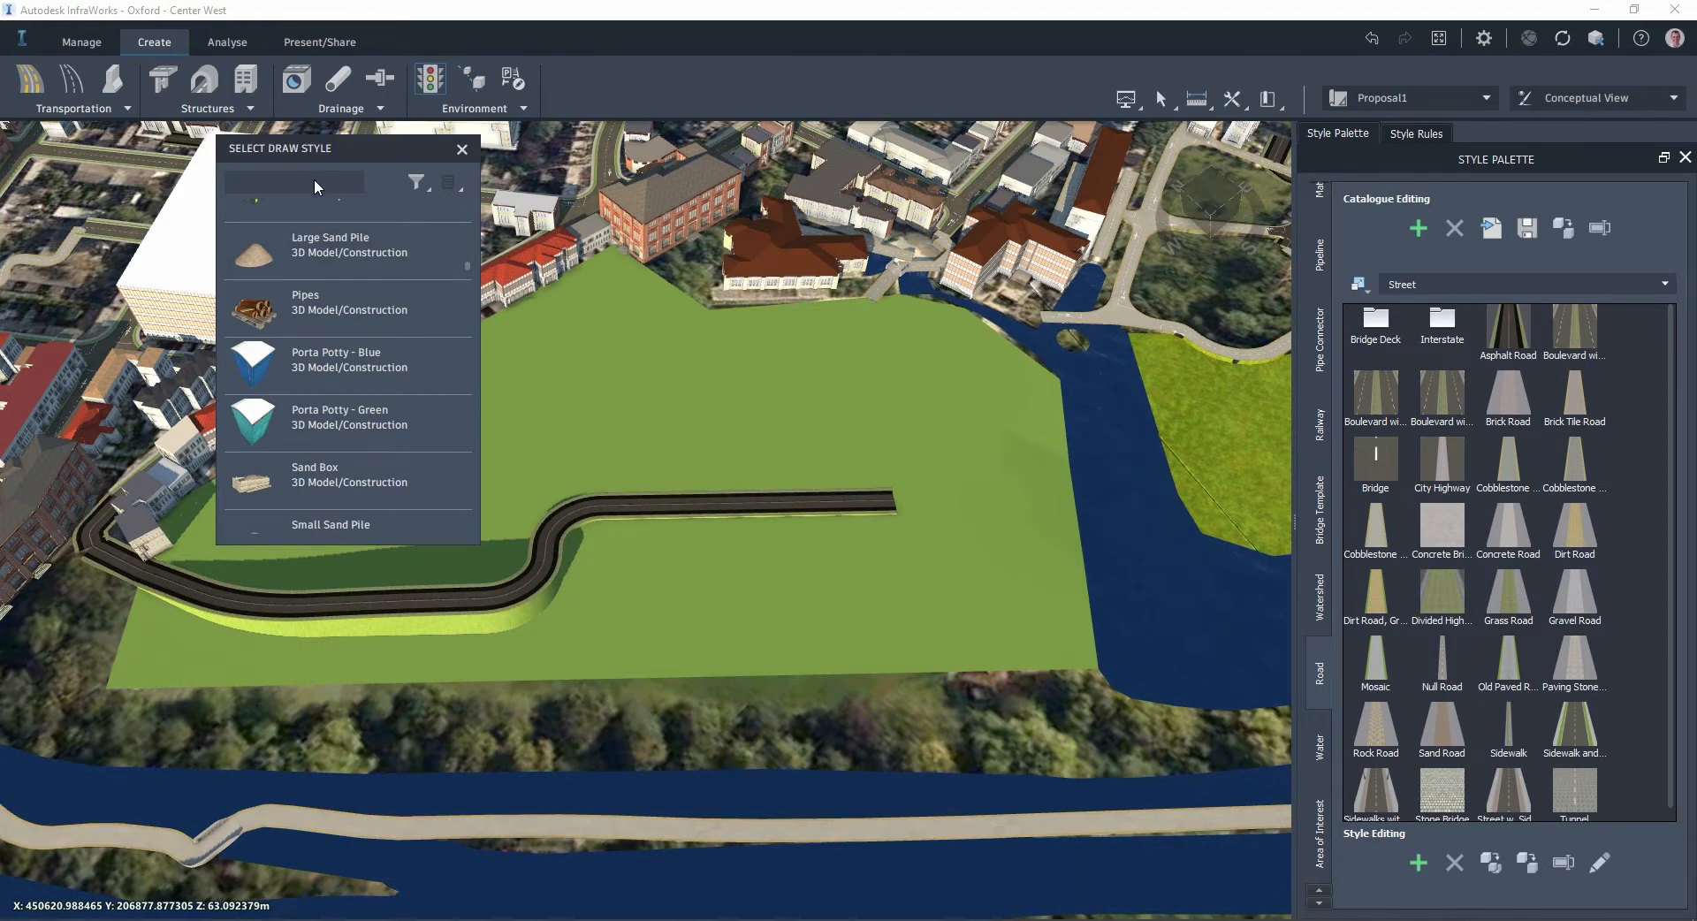
pyautogui.write('parking')
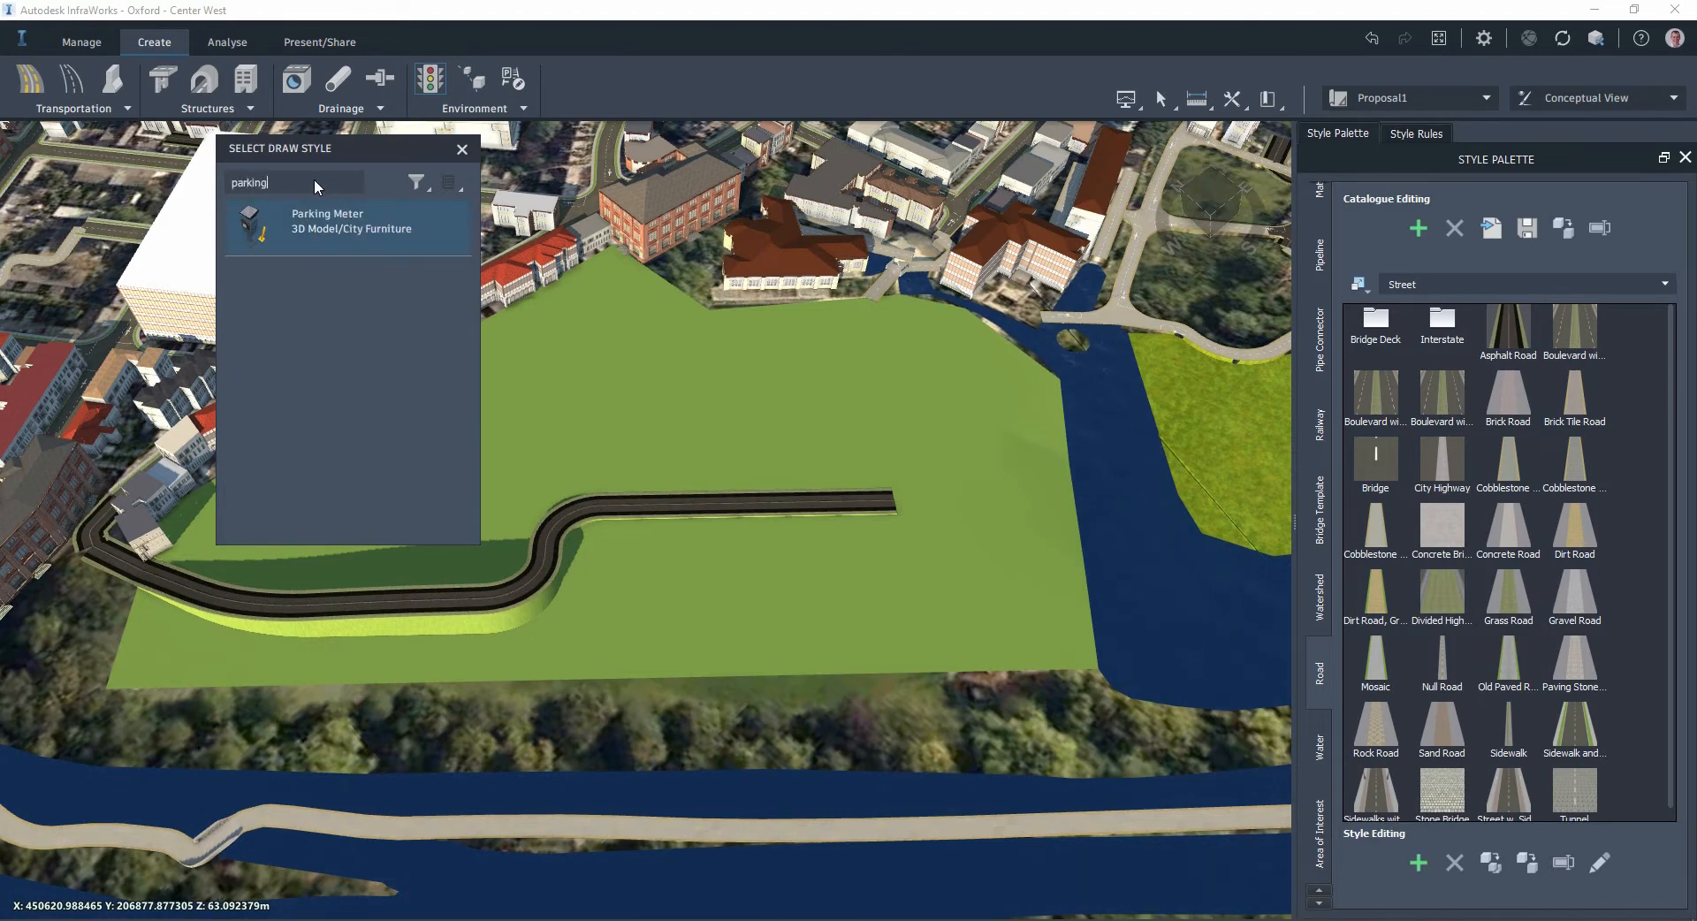
# Step: Place a row of Parking Meter city furniture about 96 m long along the field-side verge of the new road
pyautogui.click(317, 221)
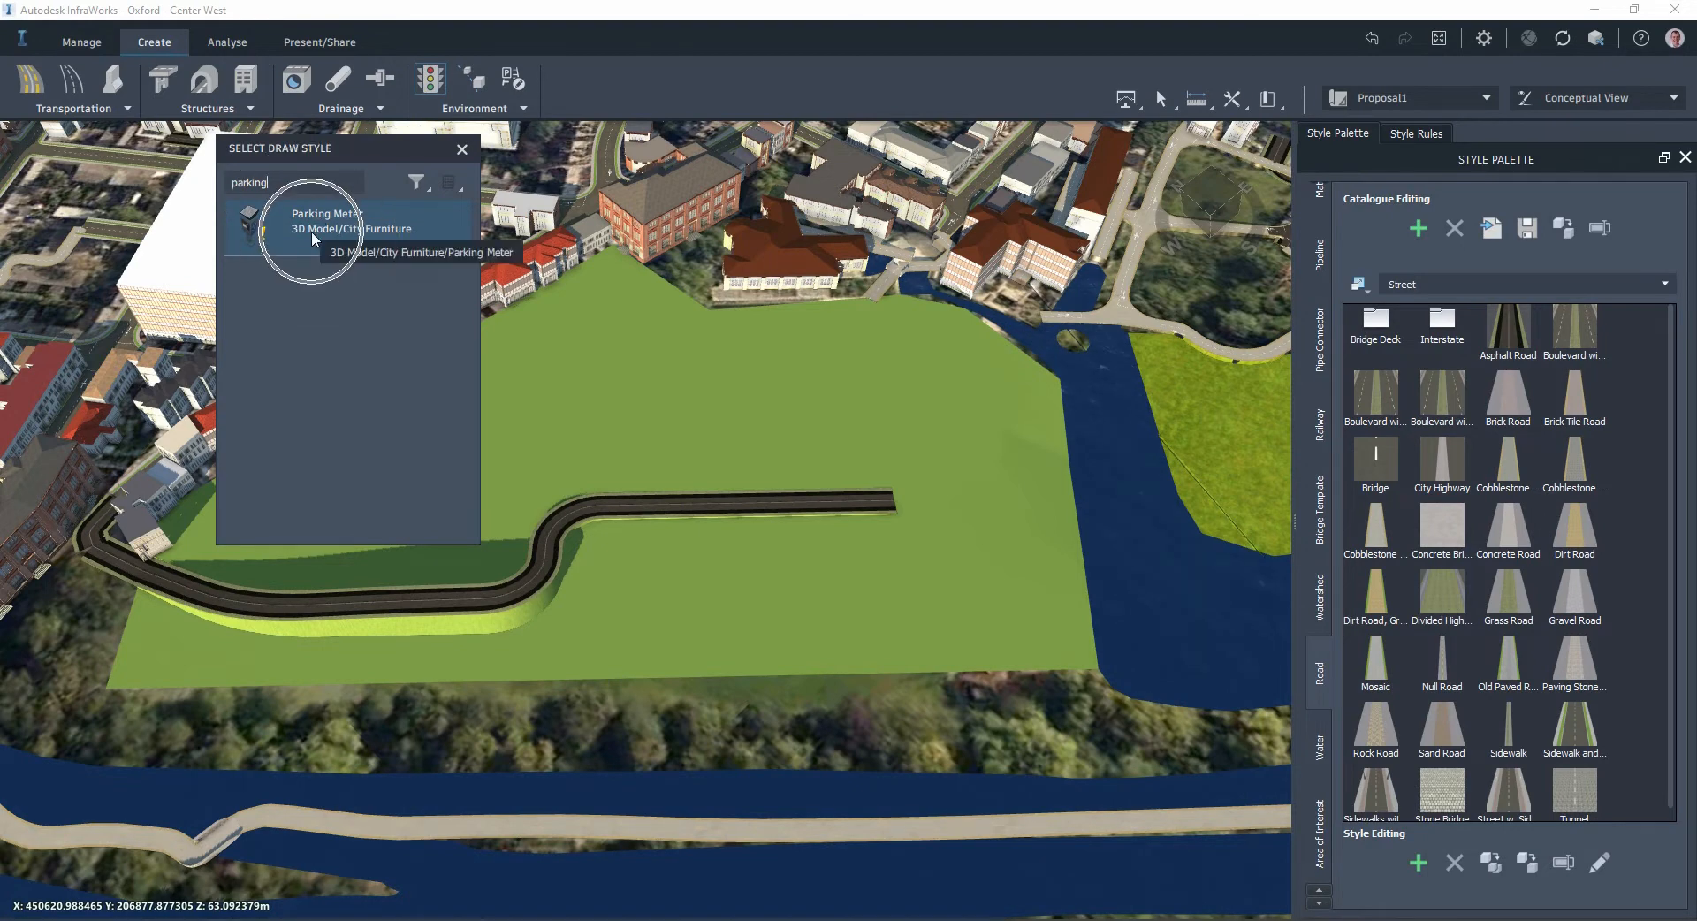
pyautogui.scroll(5, 183, 544)
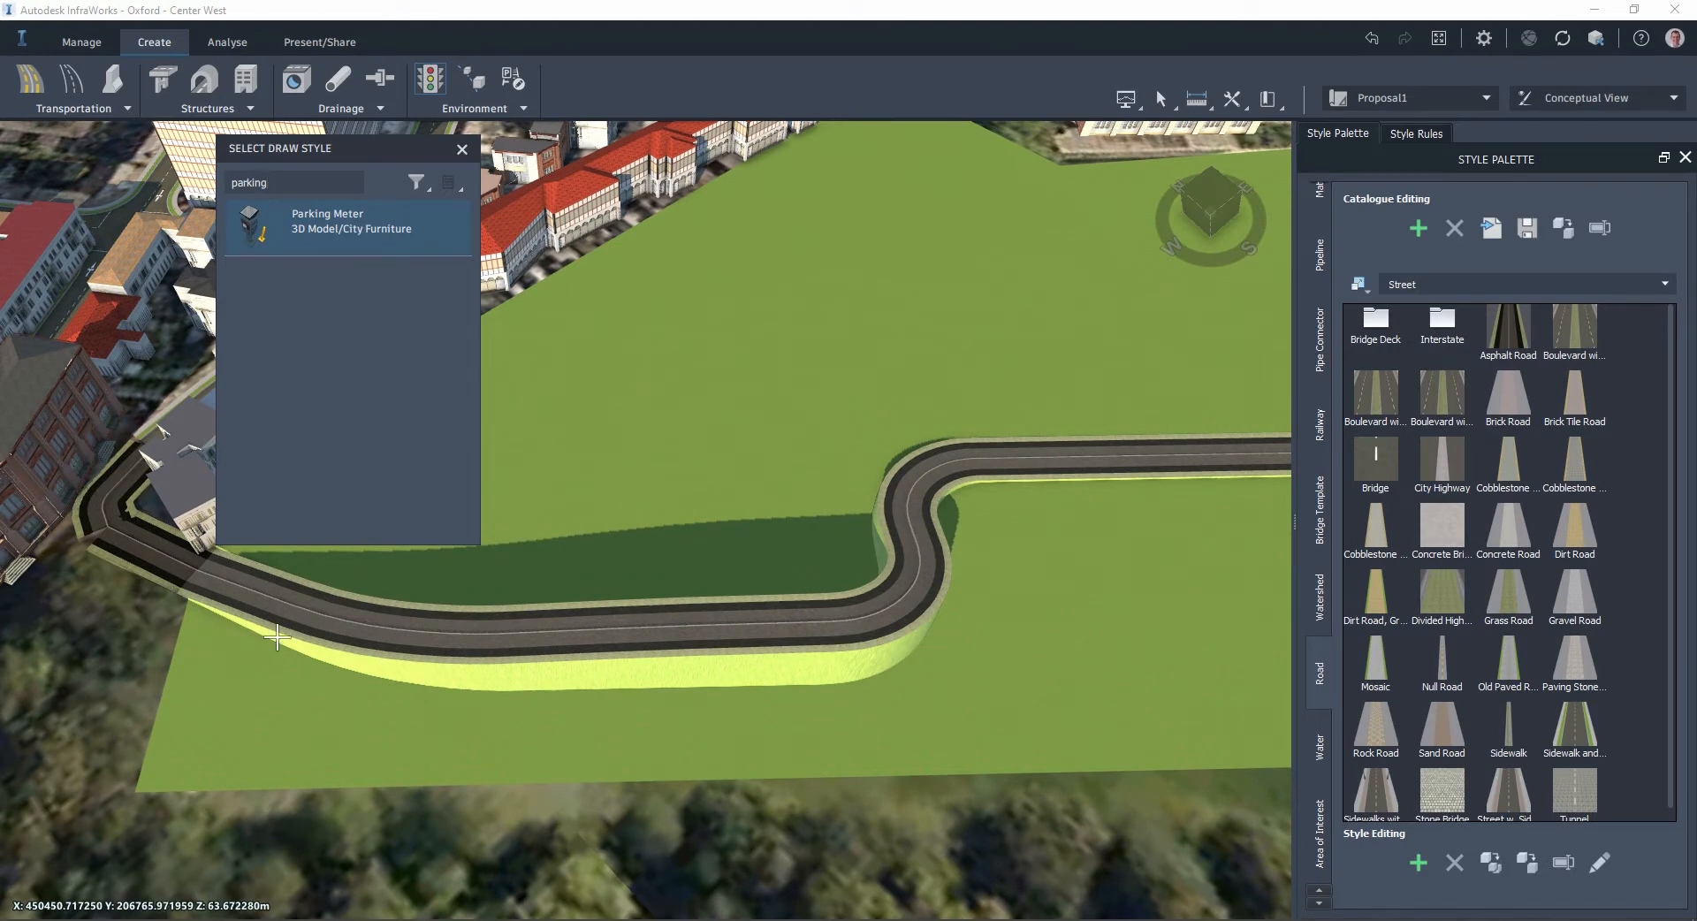
pyautogui.click(221, 558)
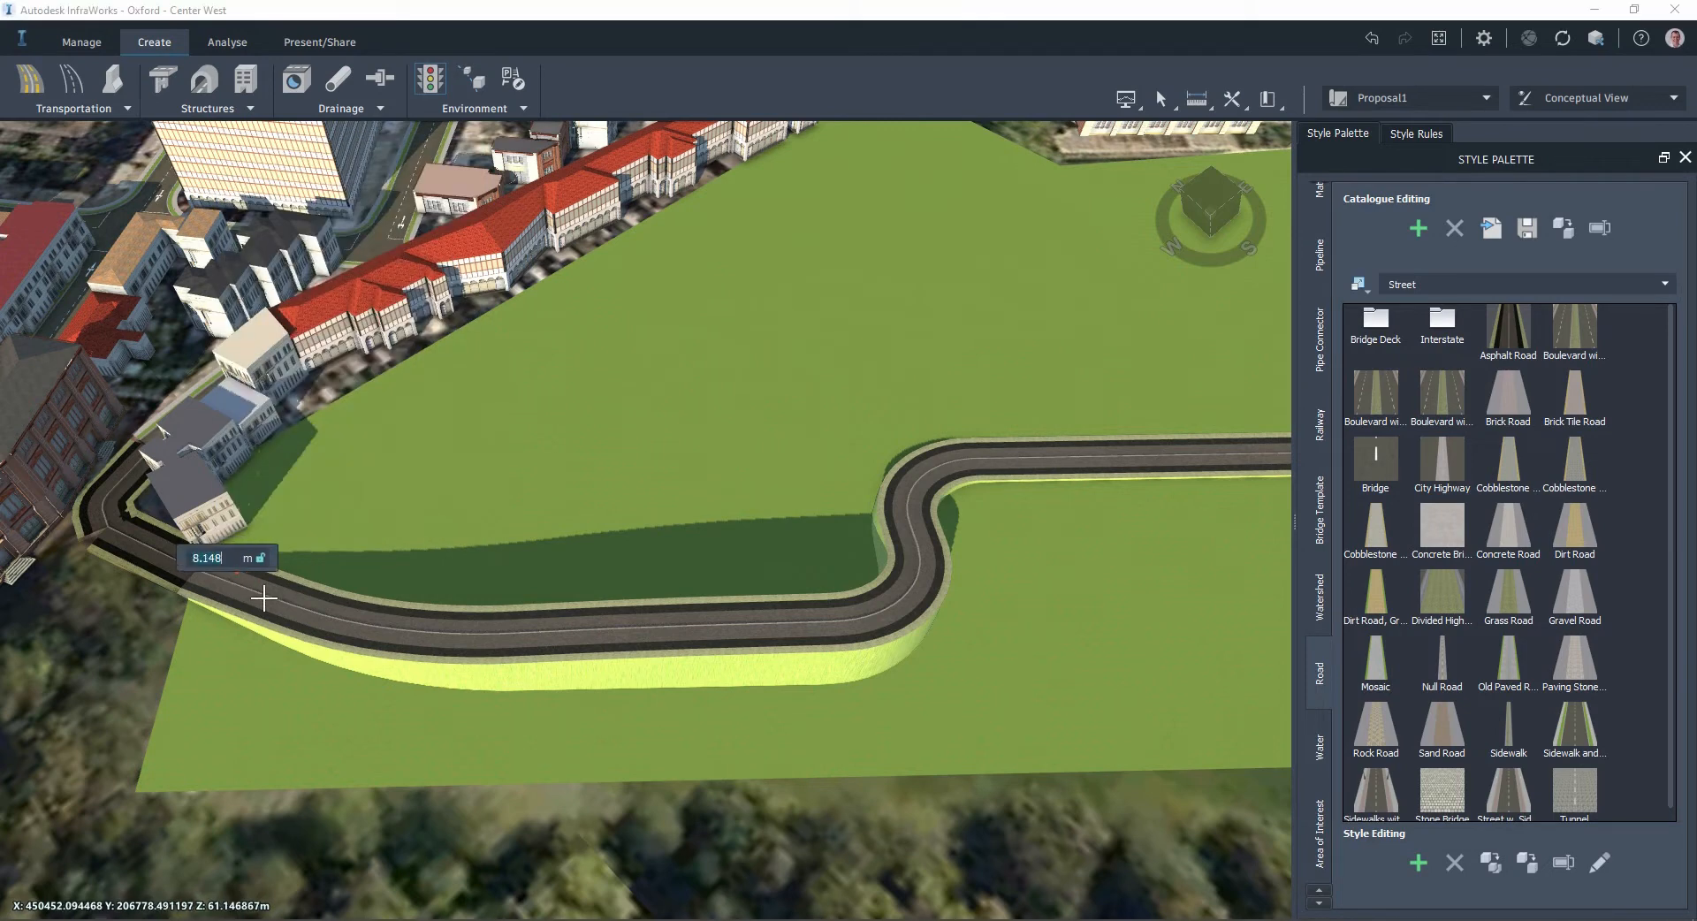
pyautogui.click(386, 607)
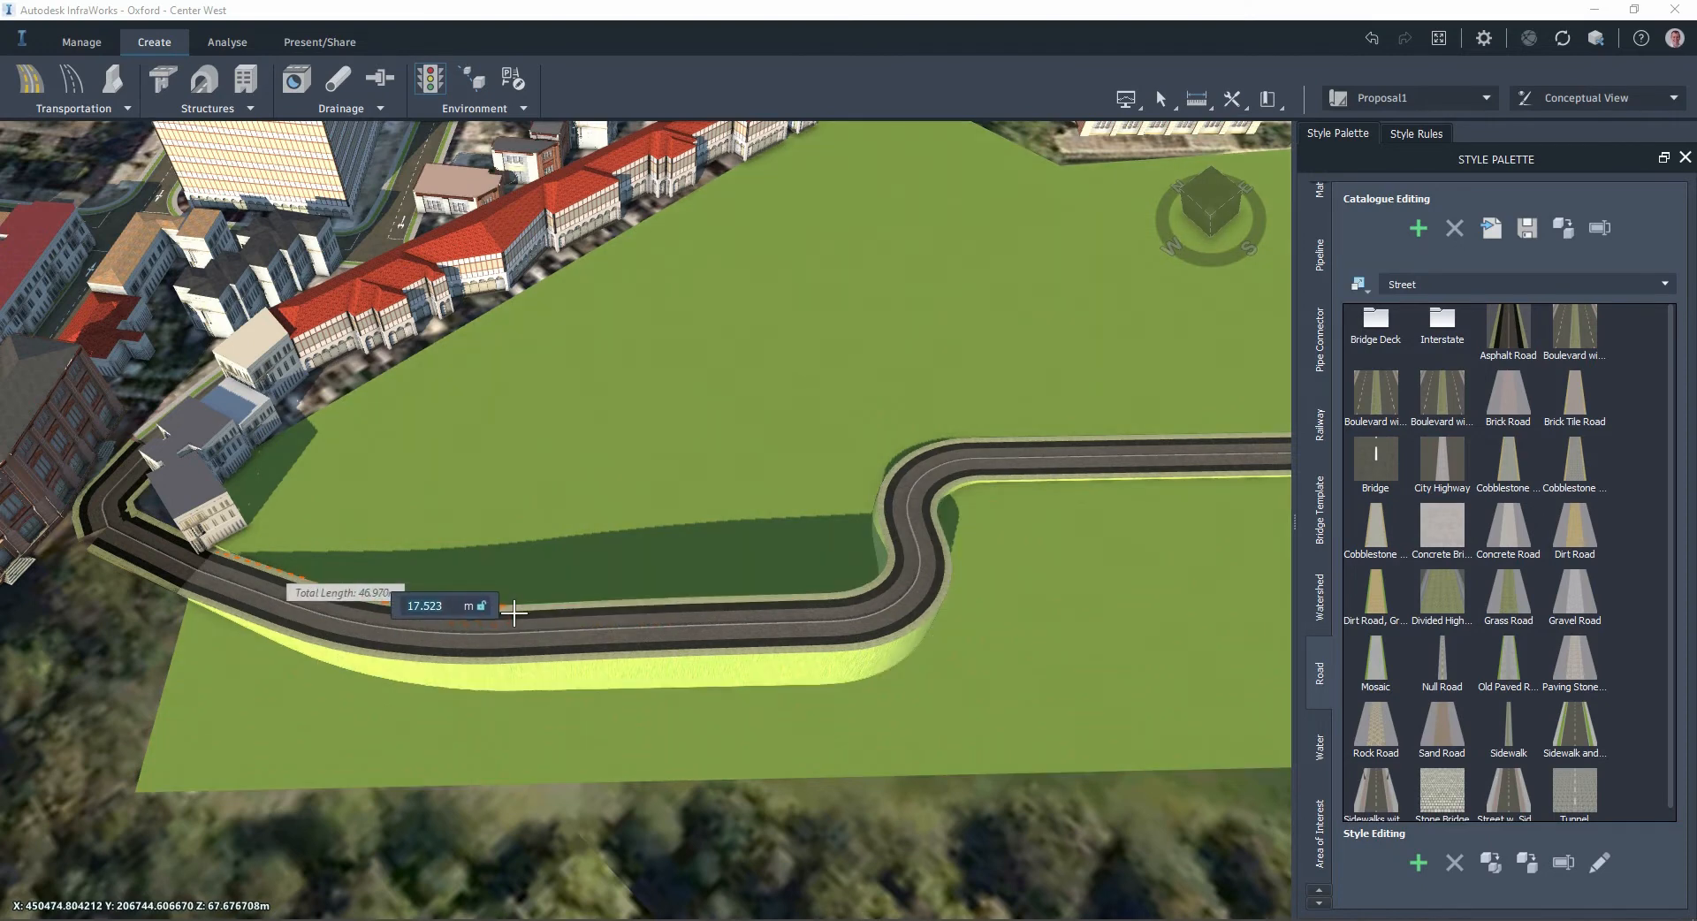
pyautogui.click(514, 611)
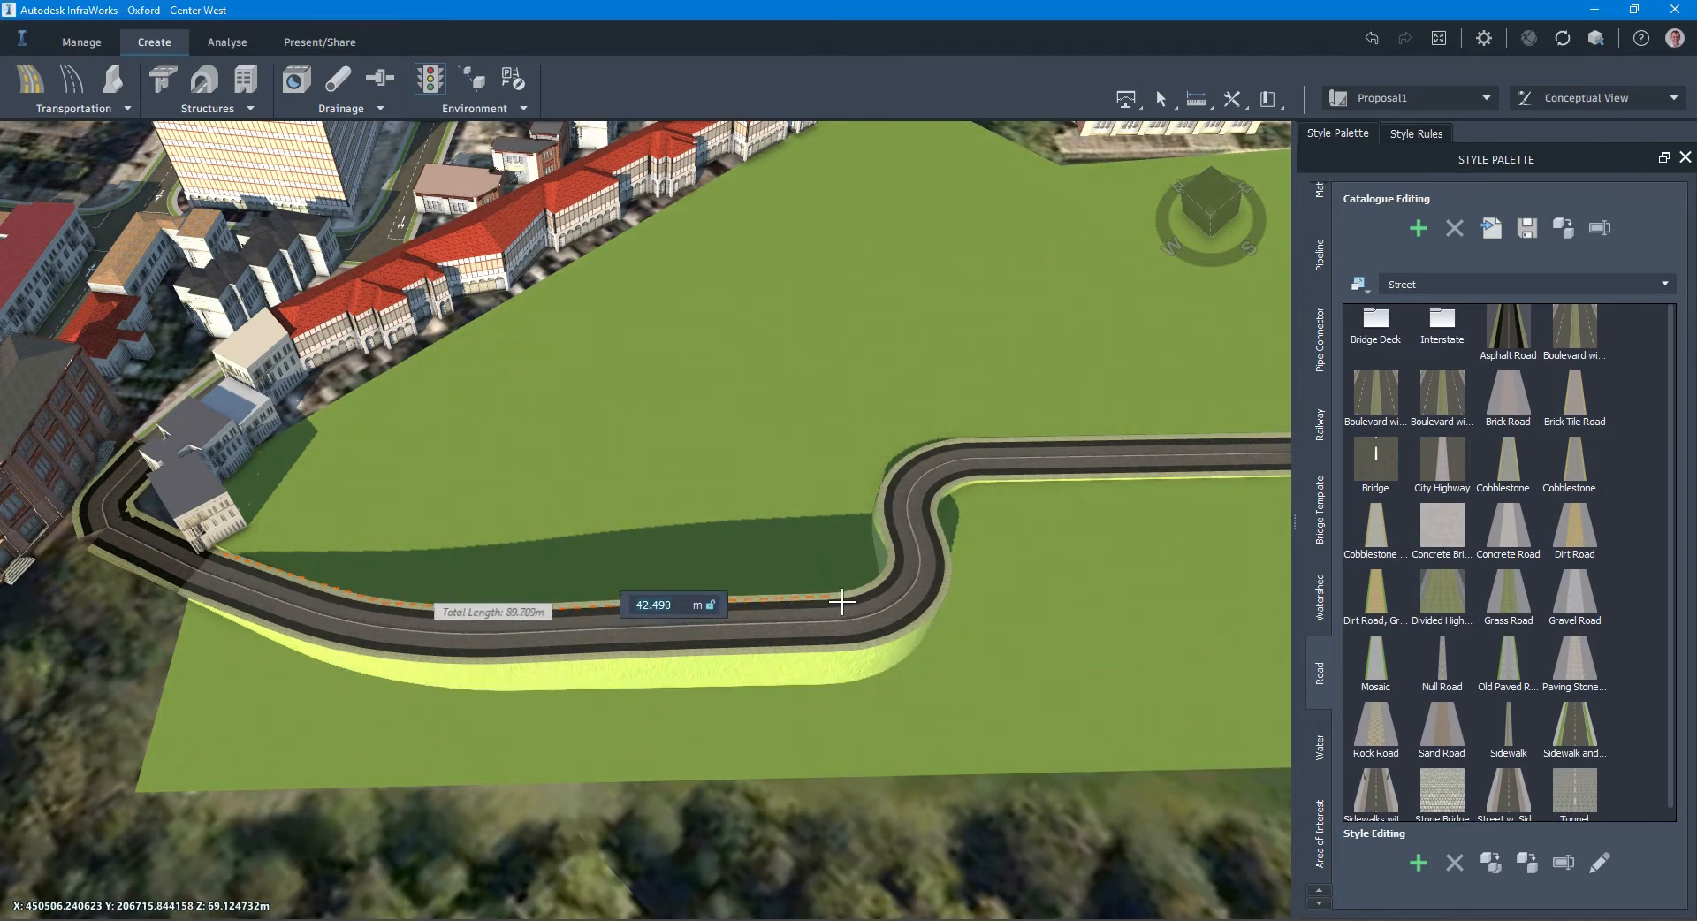
pyautogui.click(842, 602)
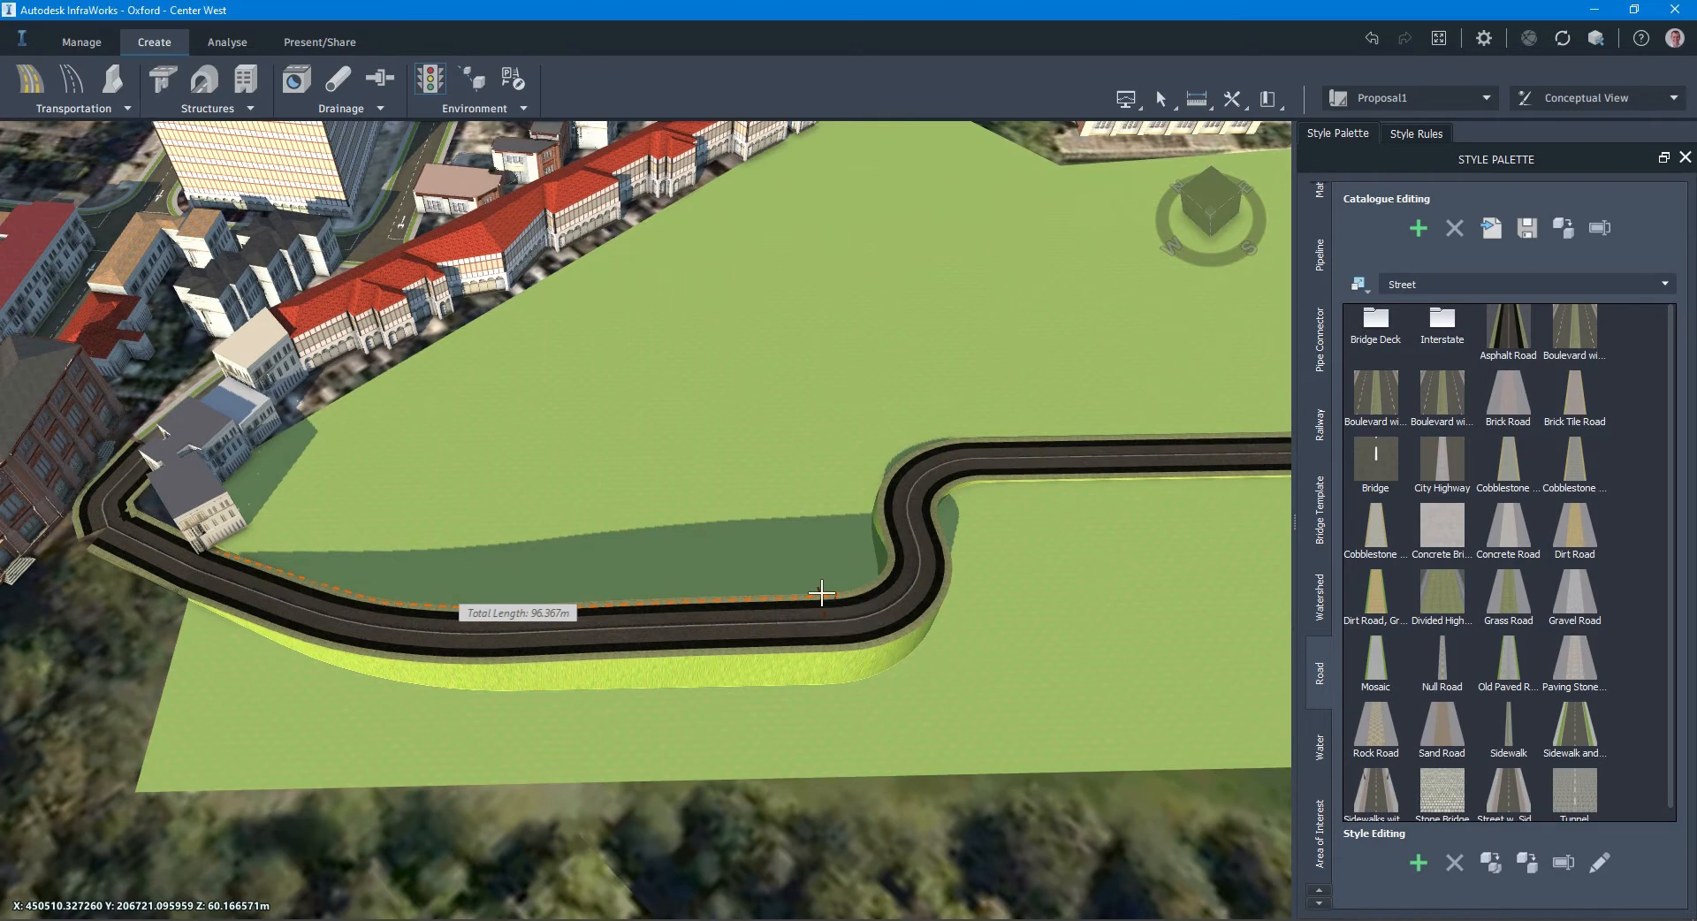
pyautogui.doubleClick(821, 593)
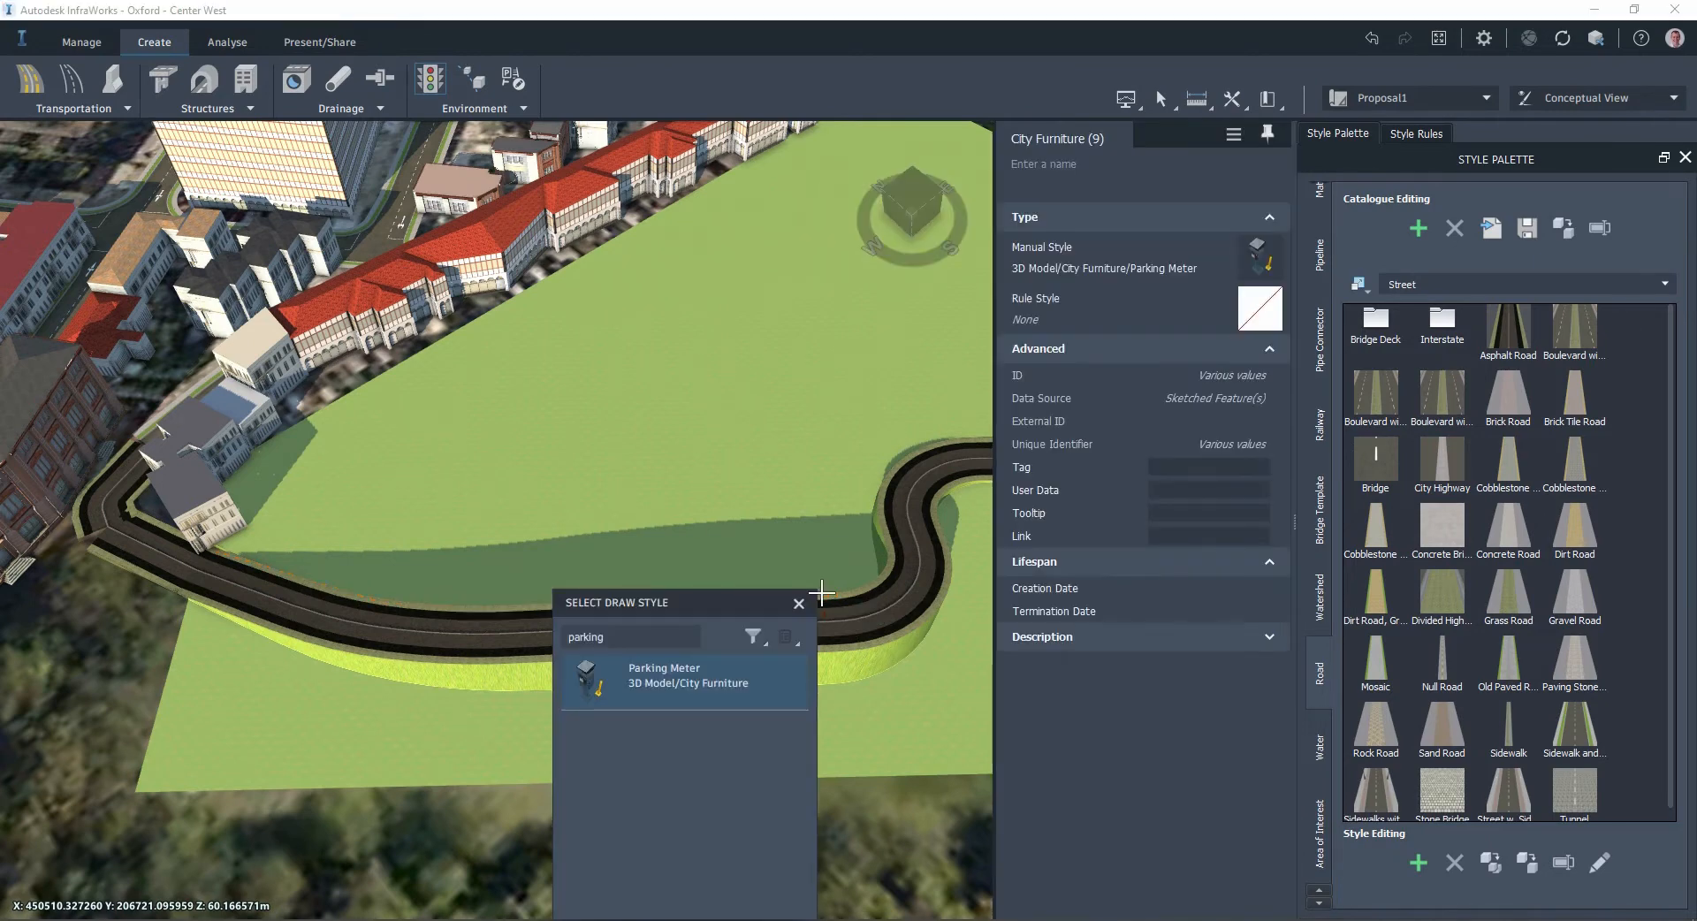
pyautogui.click(798, 603)
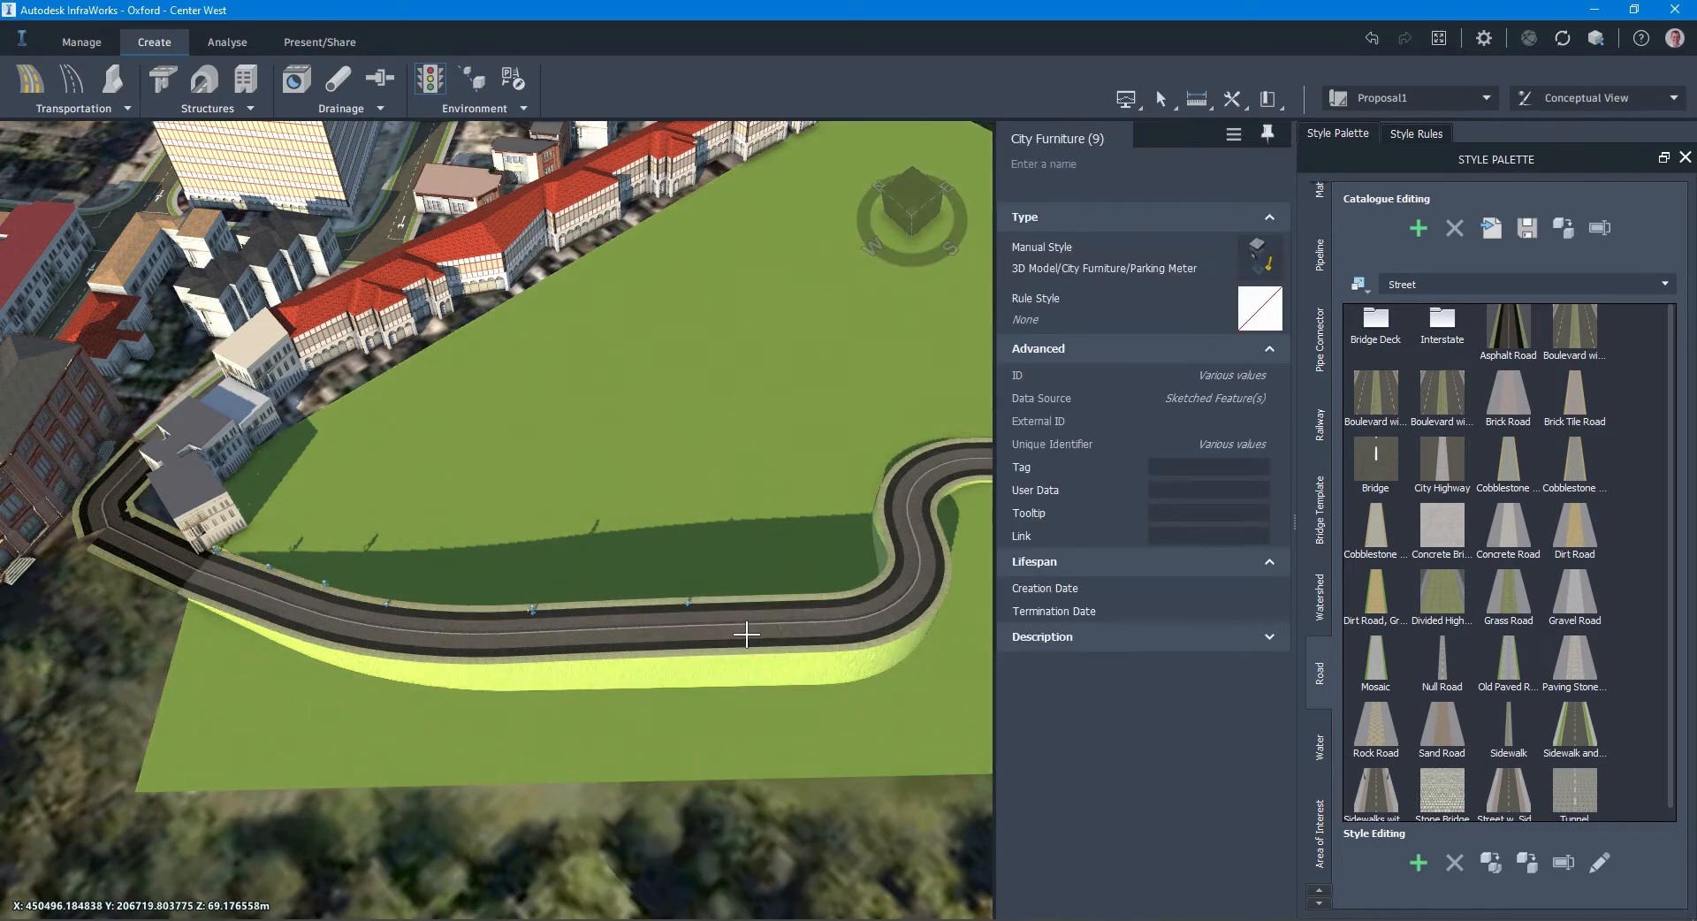
# Step: Reduce the density of the parking meter row to four meters
pyautogui.scroll(5, 746, 630)
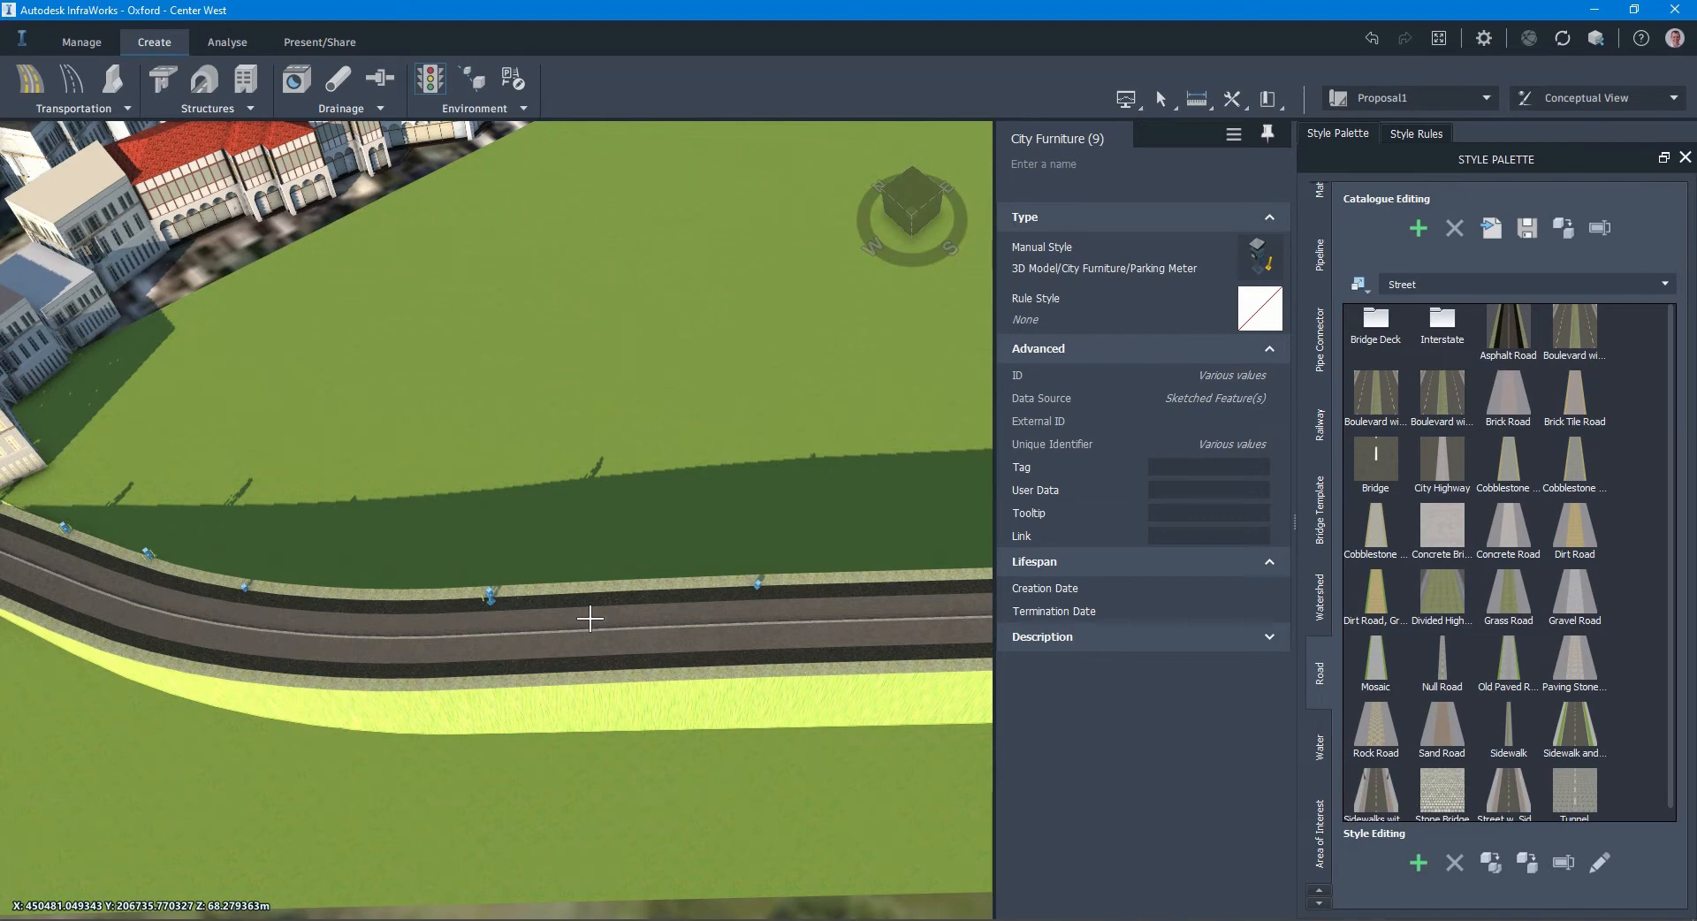
pyautogui.click(589, 617)
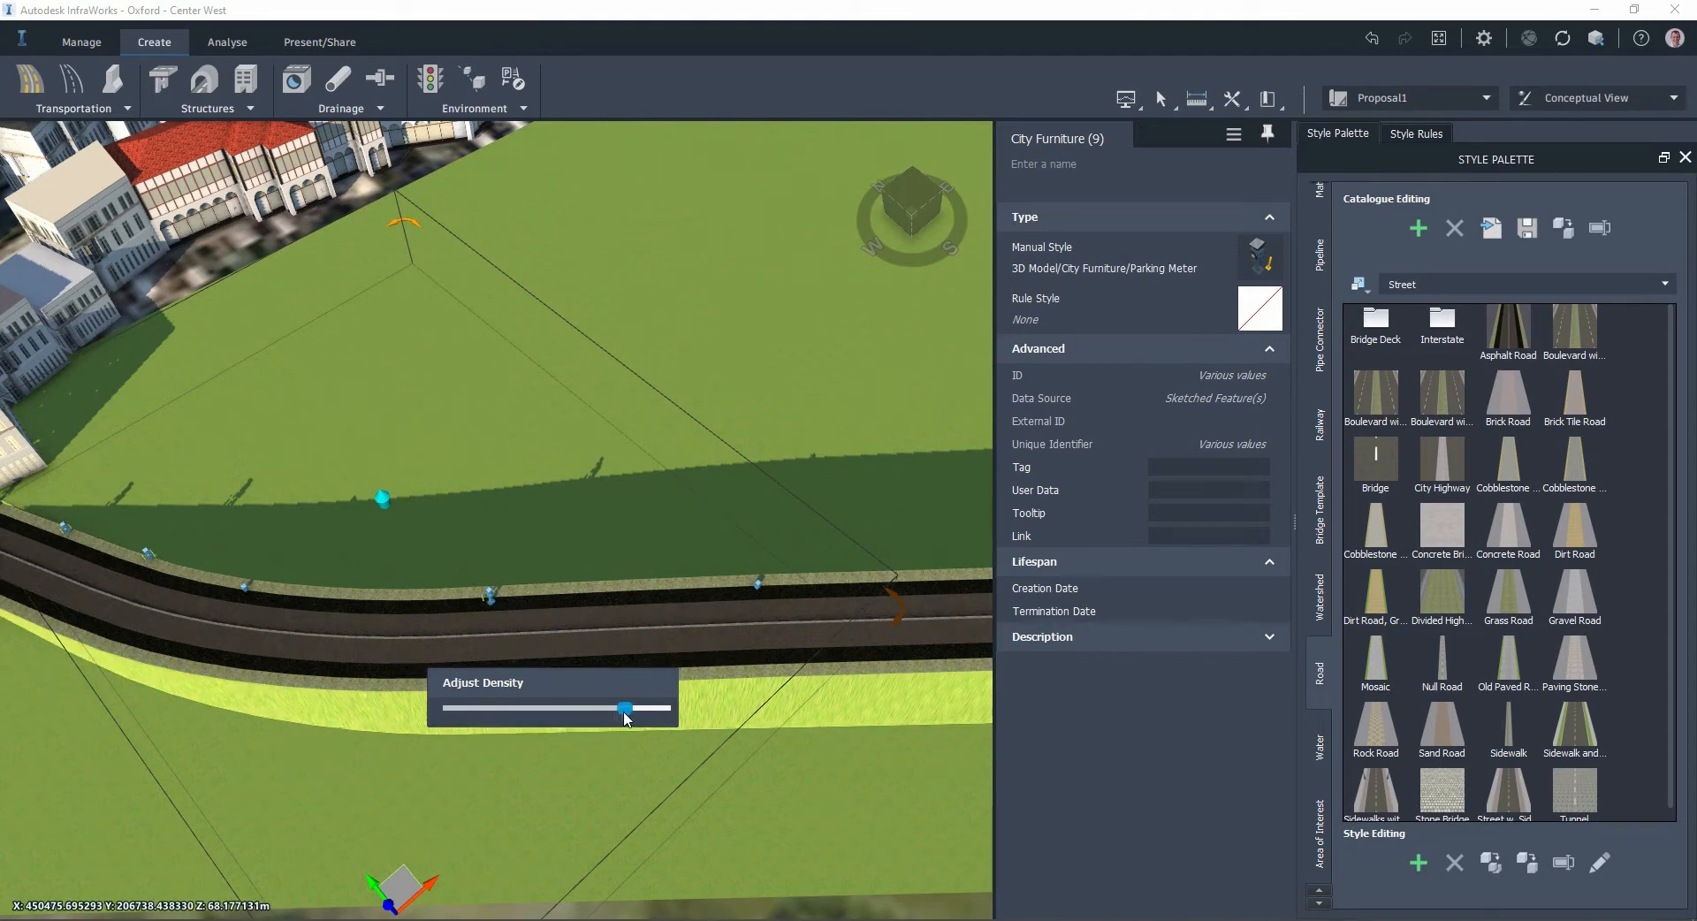
pyautogui.moveTo(625, 716); pyautogui.dragTo(519, 710)
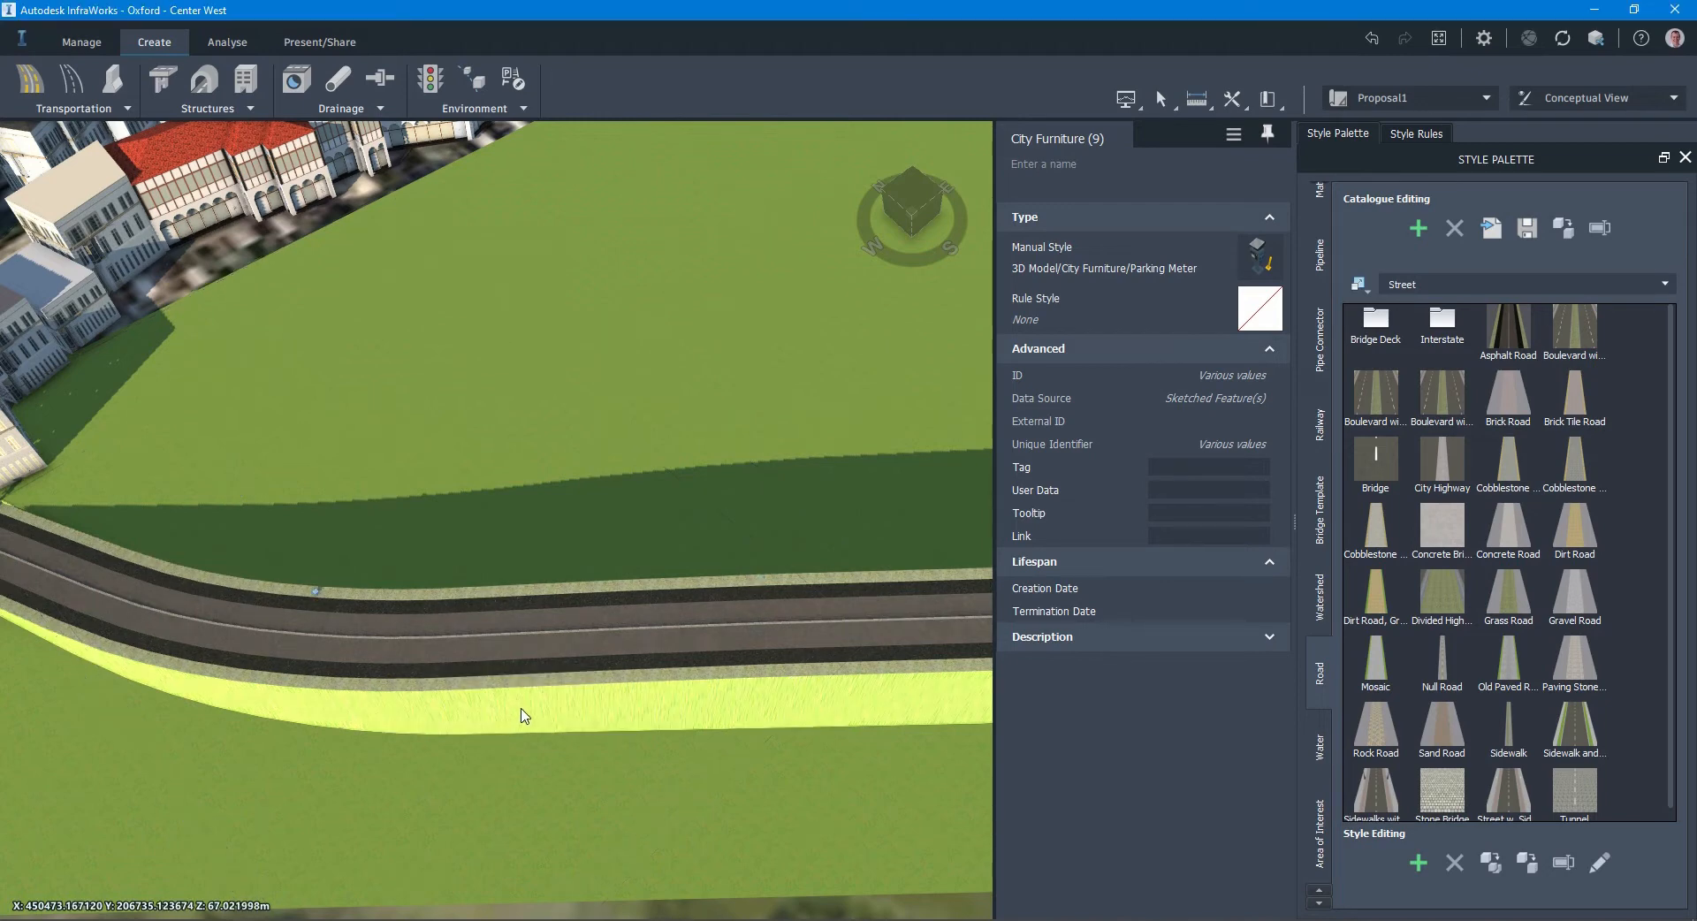
pyautogui.moveTo(579, 810); pyautogui.dragTo(612, 810)
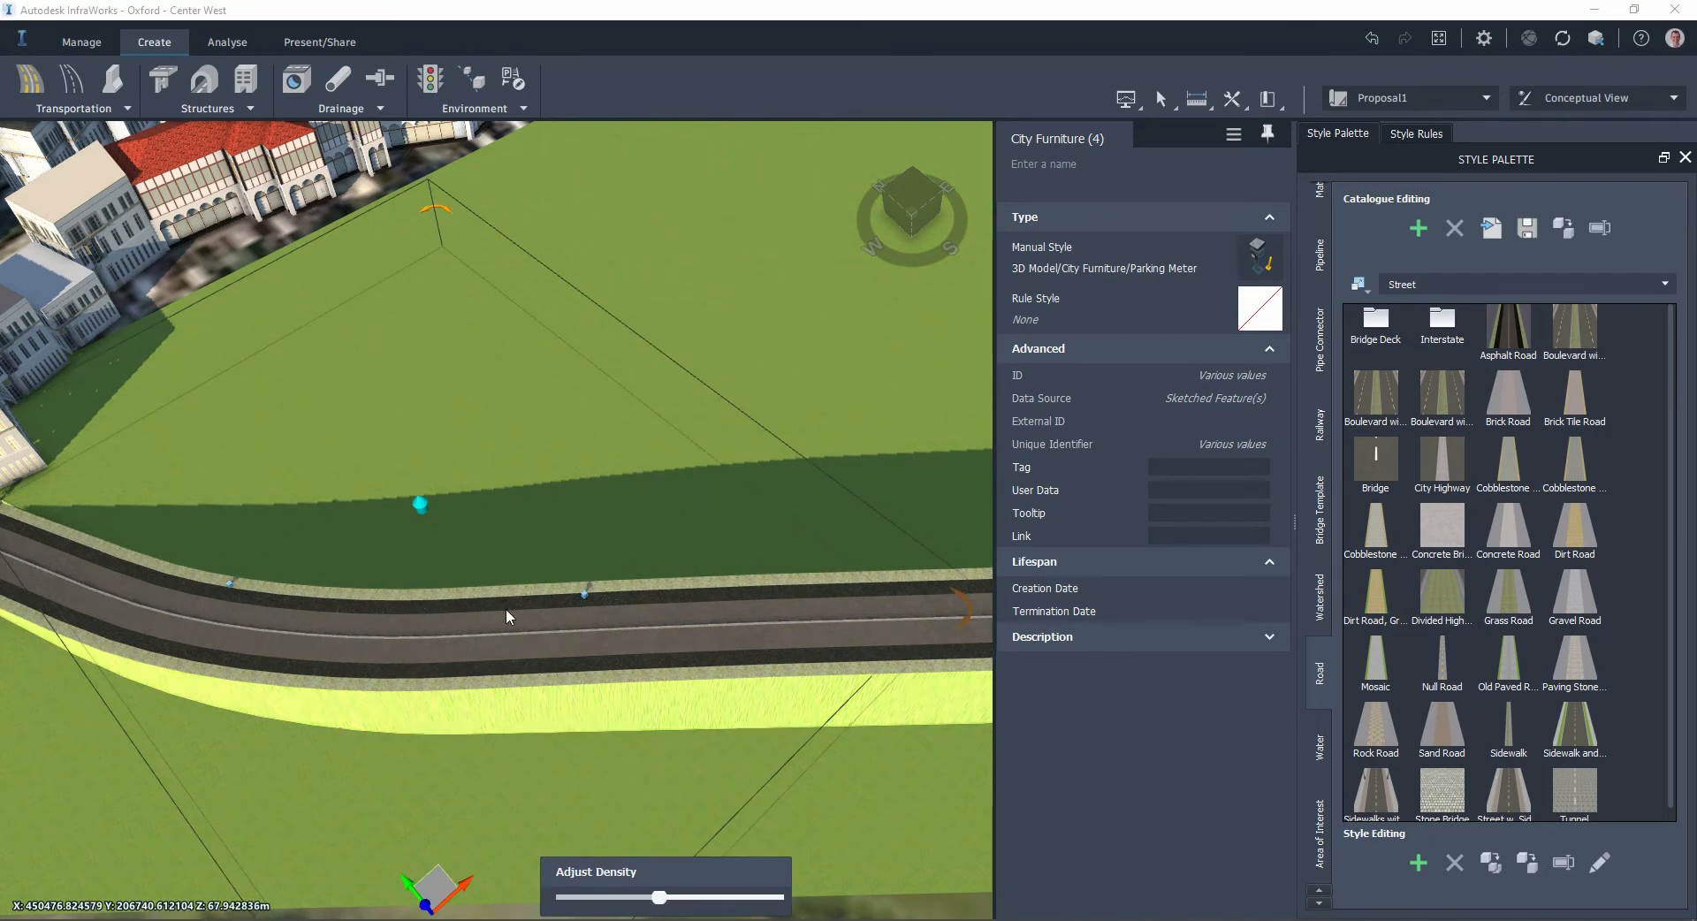
# Step: Raise one sunken parking meter onto the road verge and rotate it to face the road
pyautogui.scroll(3, 566, 592)
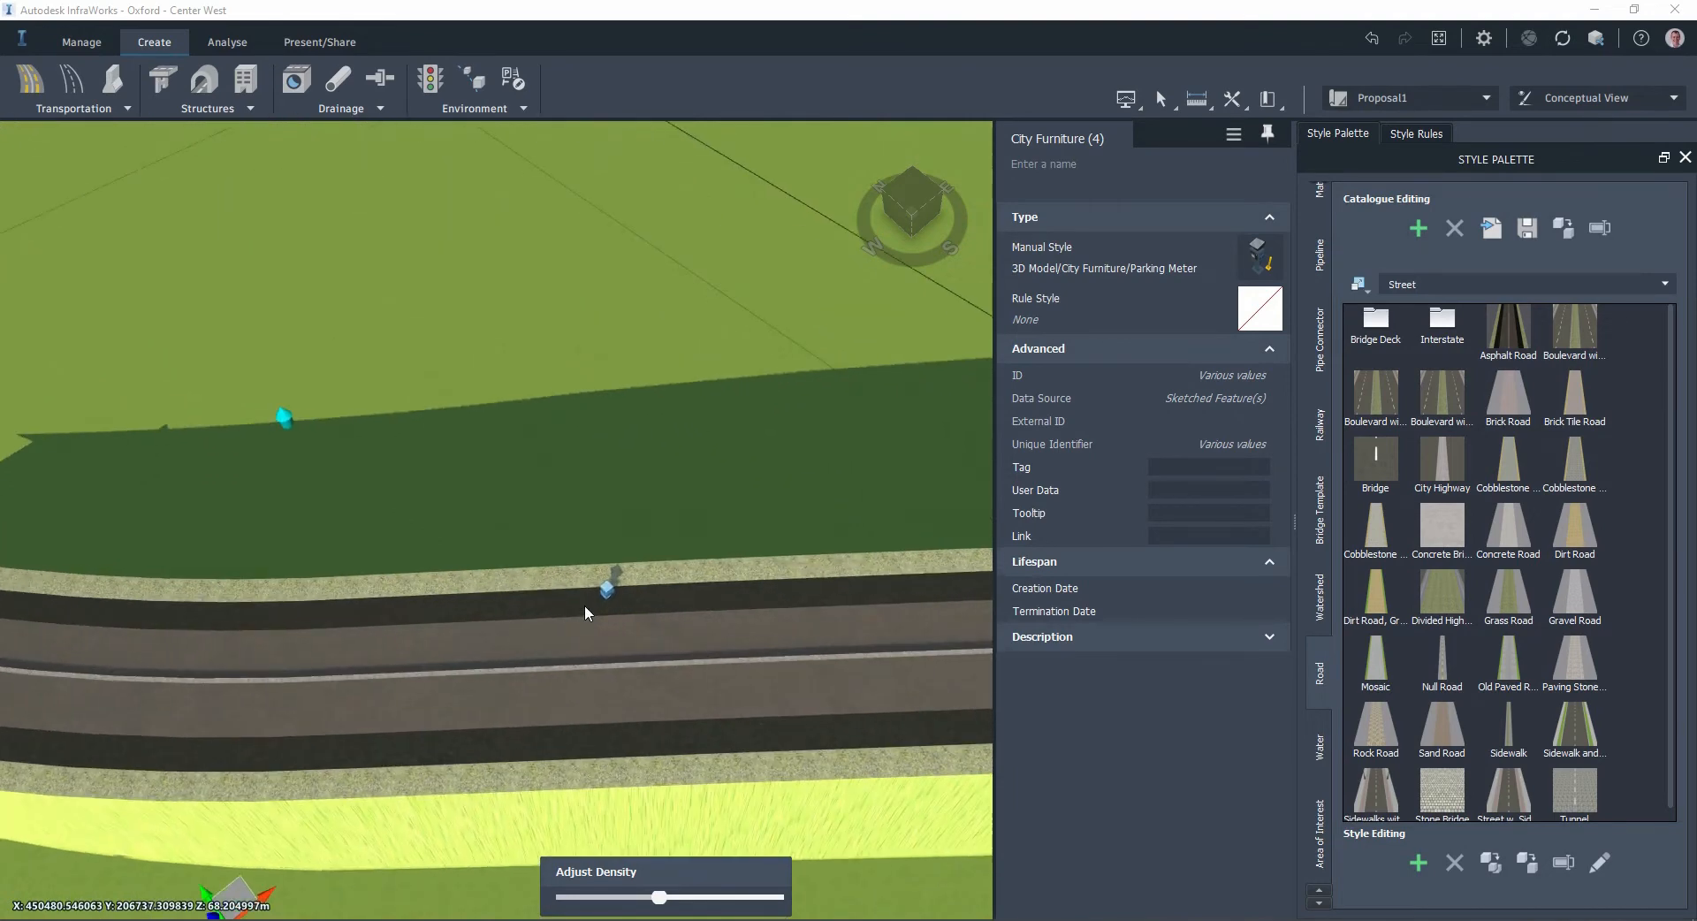
pyautogui.scroll(4, 585, 604)
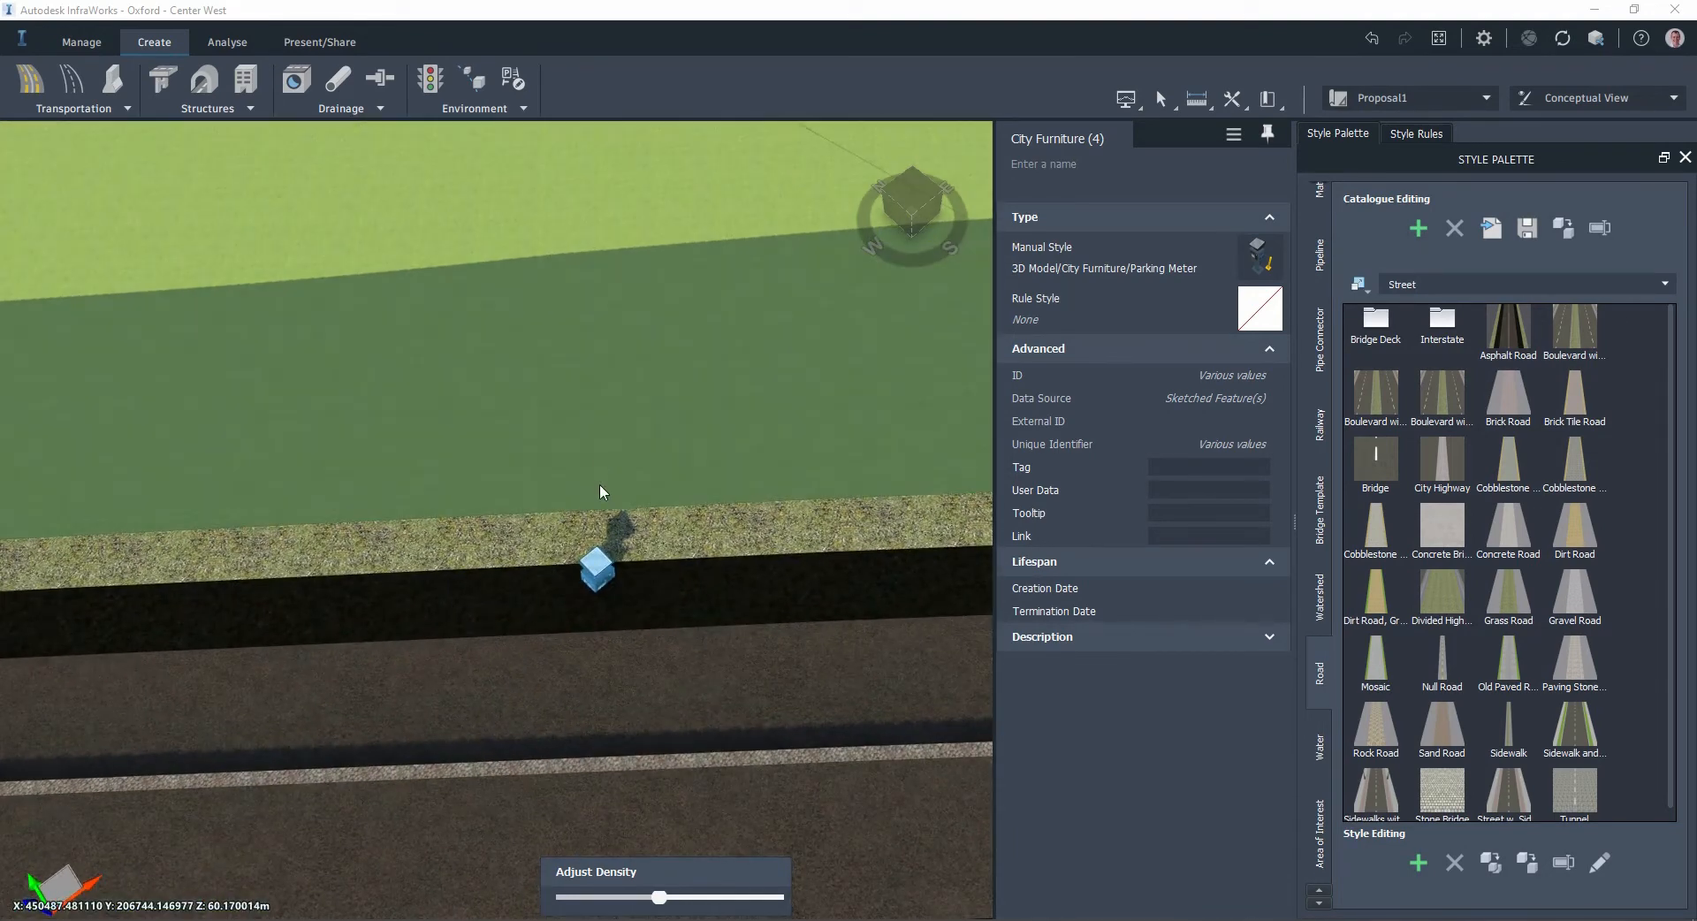
pyautogui.click(598, 573)
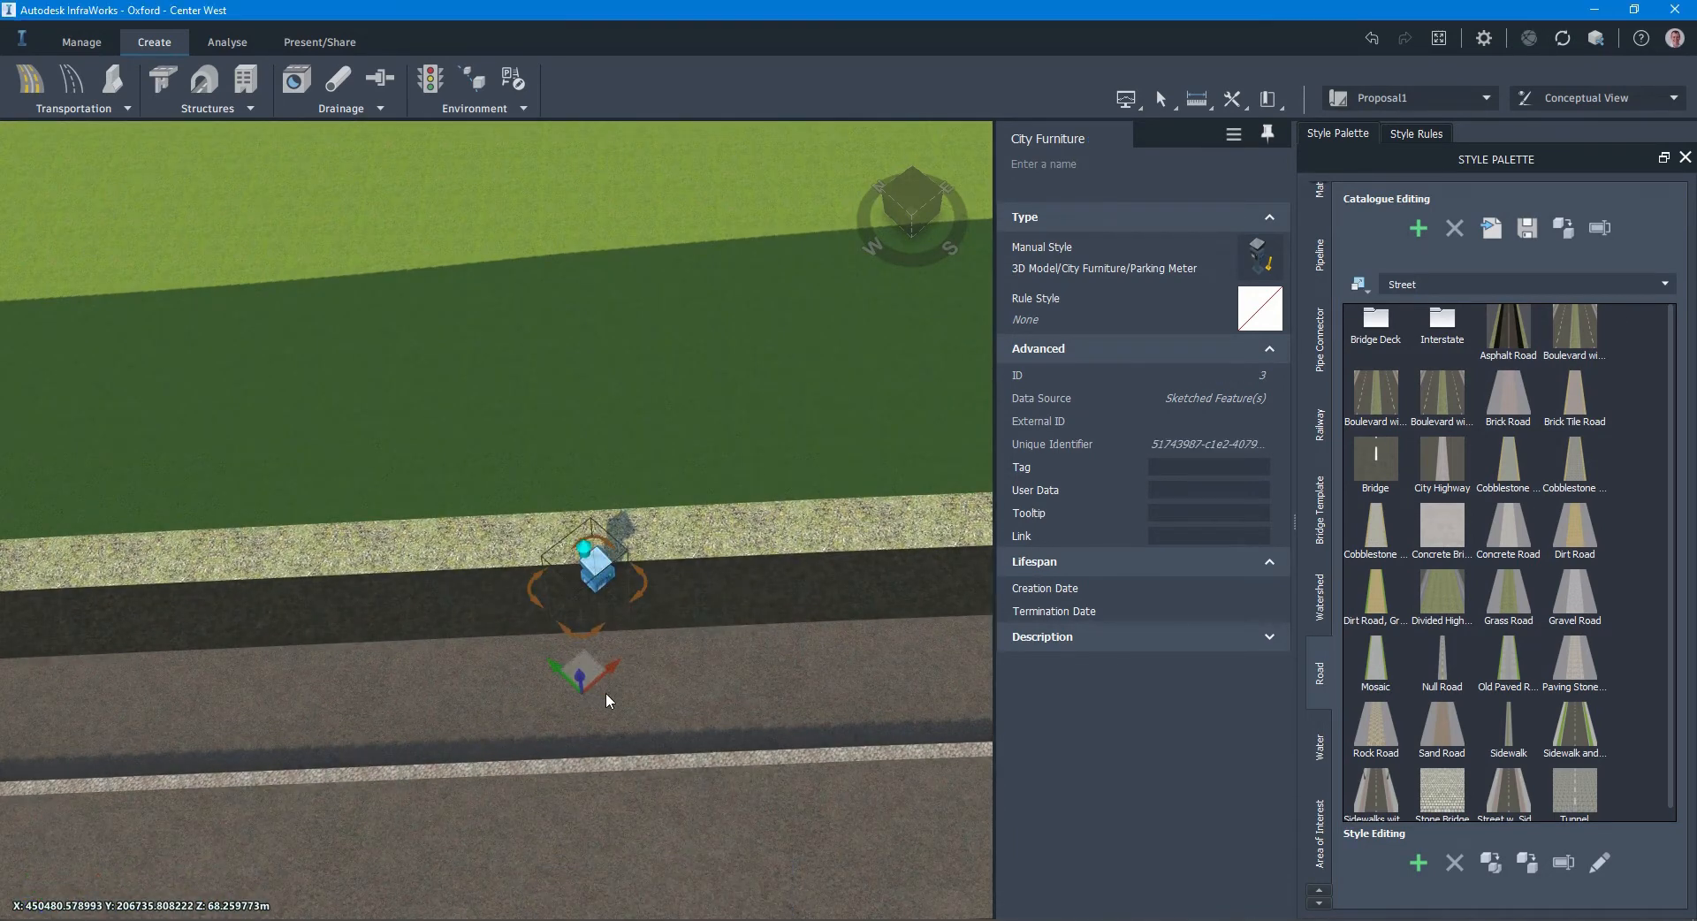
pyautogui.moveTo(580, 675)
pyautogui.mouseDown()
pyautogui.moveTo(570, 626)
pyautogui.moveTo(580, 643)
pyautogui.mouseUp()
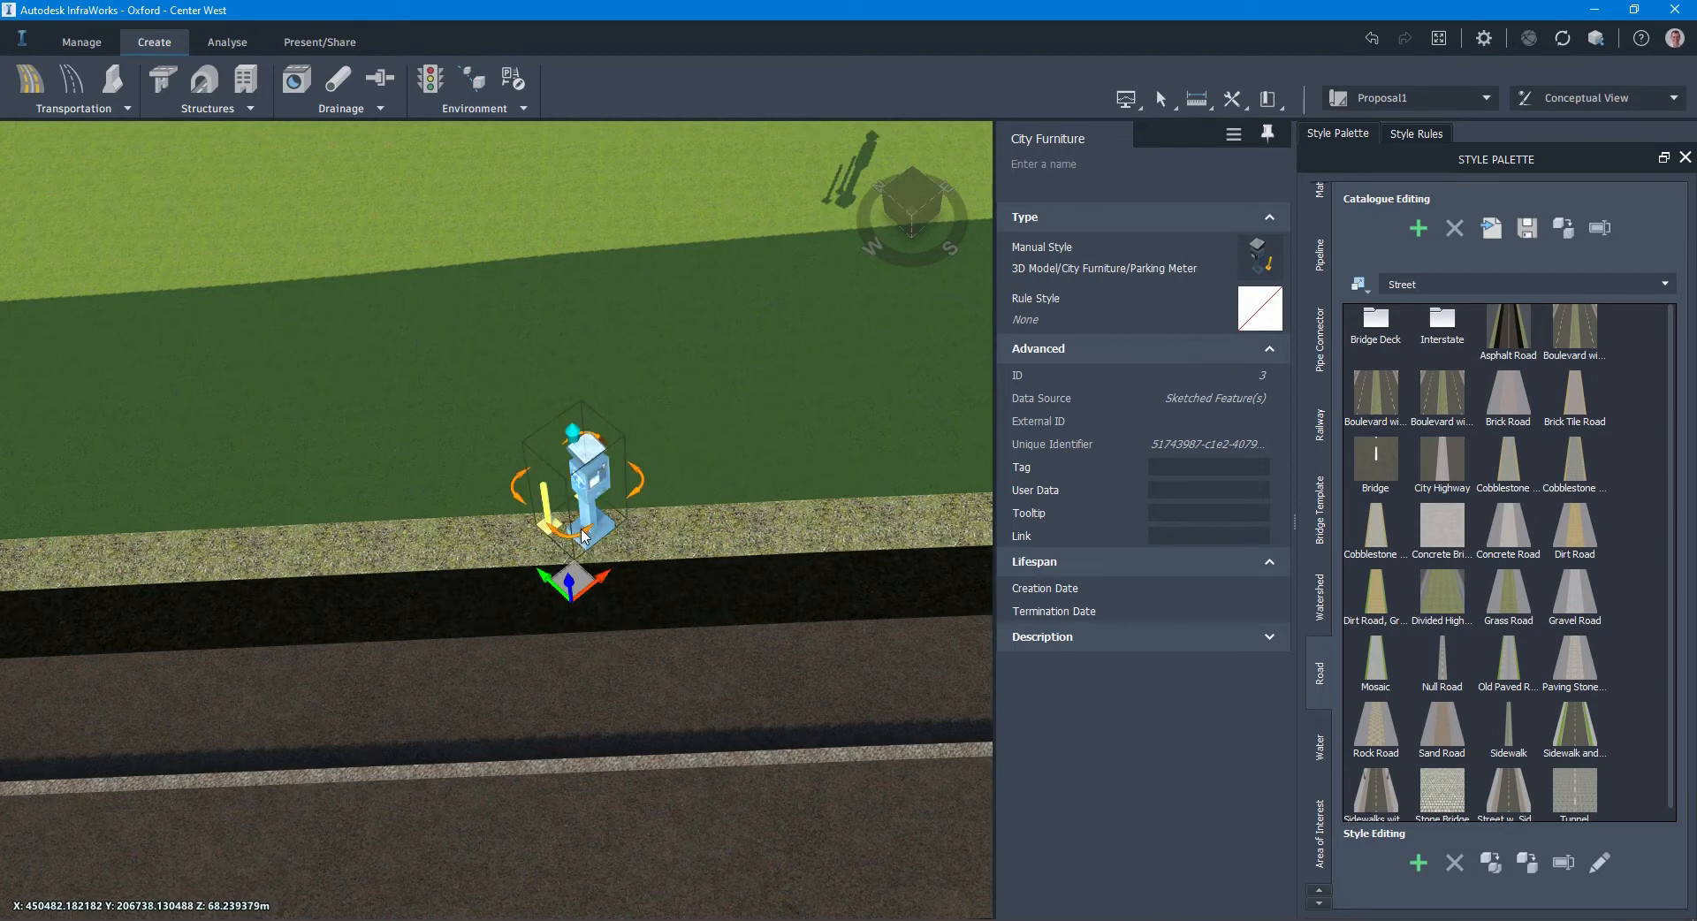
pyautogui.moveTo(588, 534); pyautogui.dragTo(246, 374)
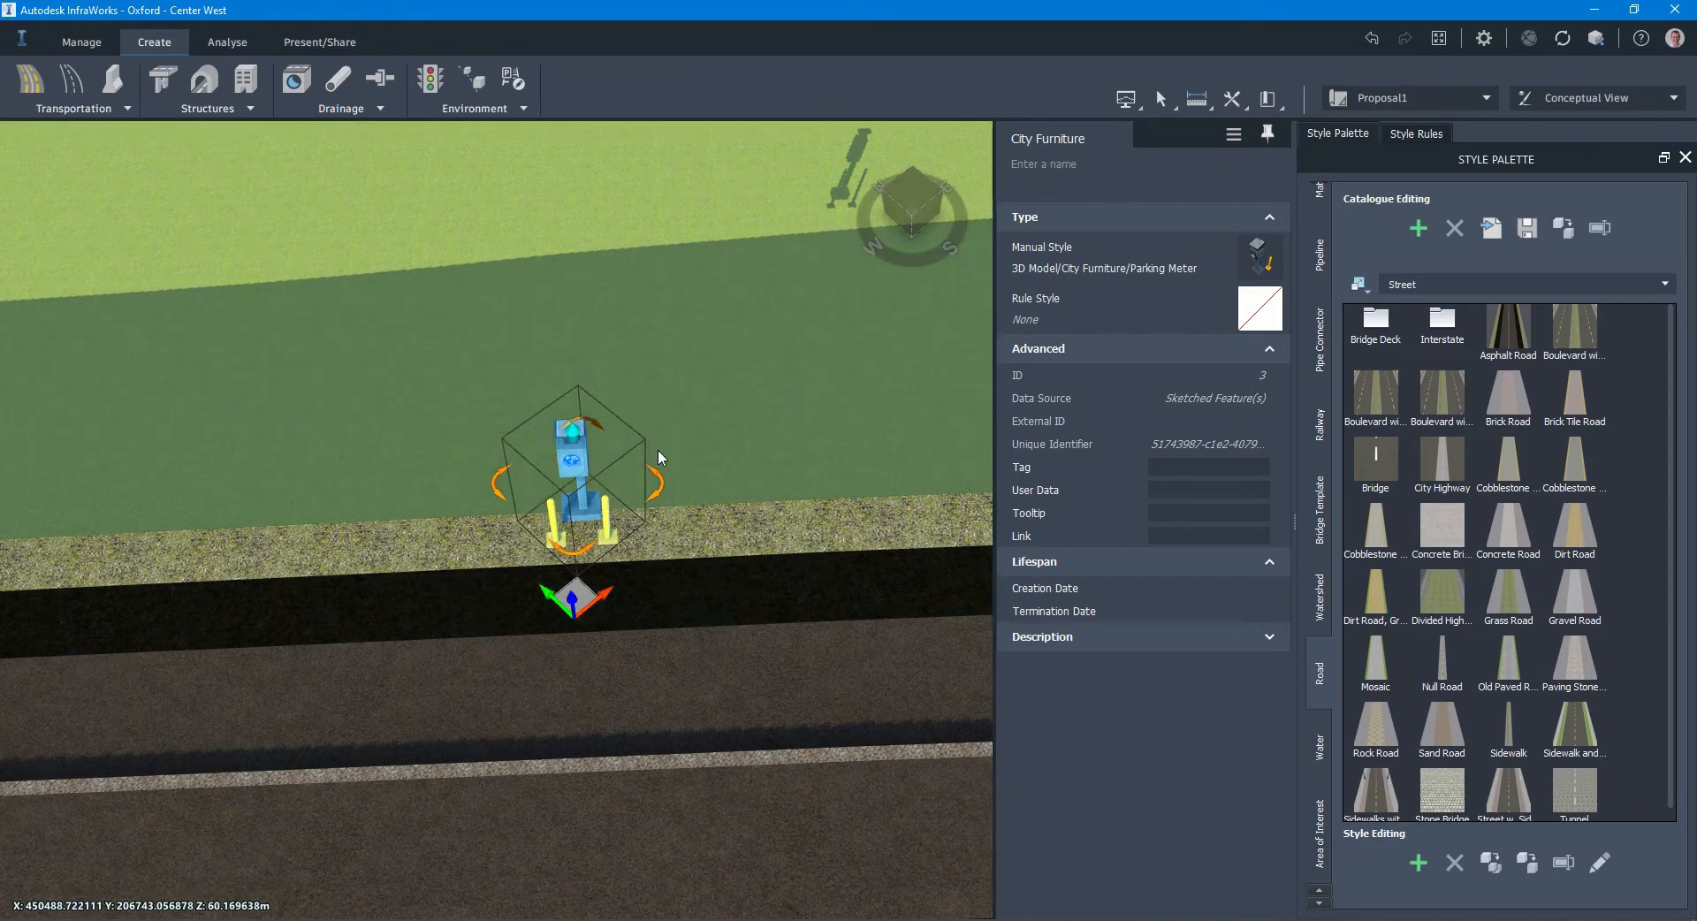
pyautogui.click(658, 449)
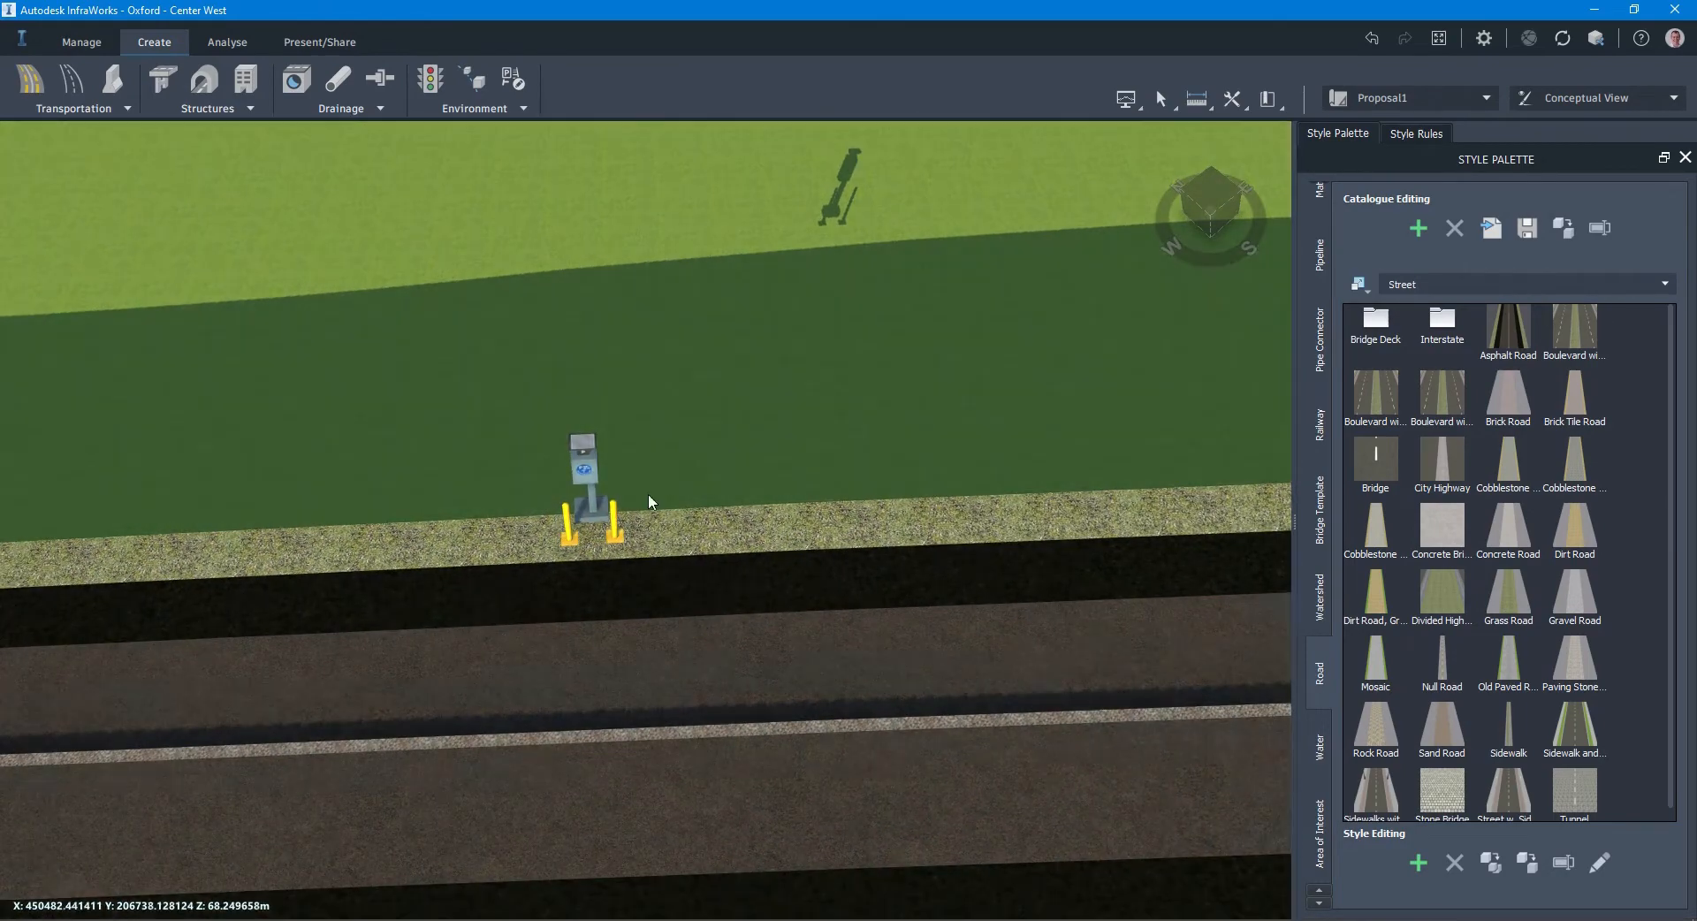
# Step: Add a bridge structure about 34 m long to the new road, from about chainage 52 m to 86 m
pyautogui.scroll(-5, 810, 743)
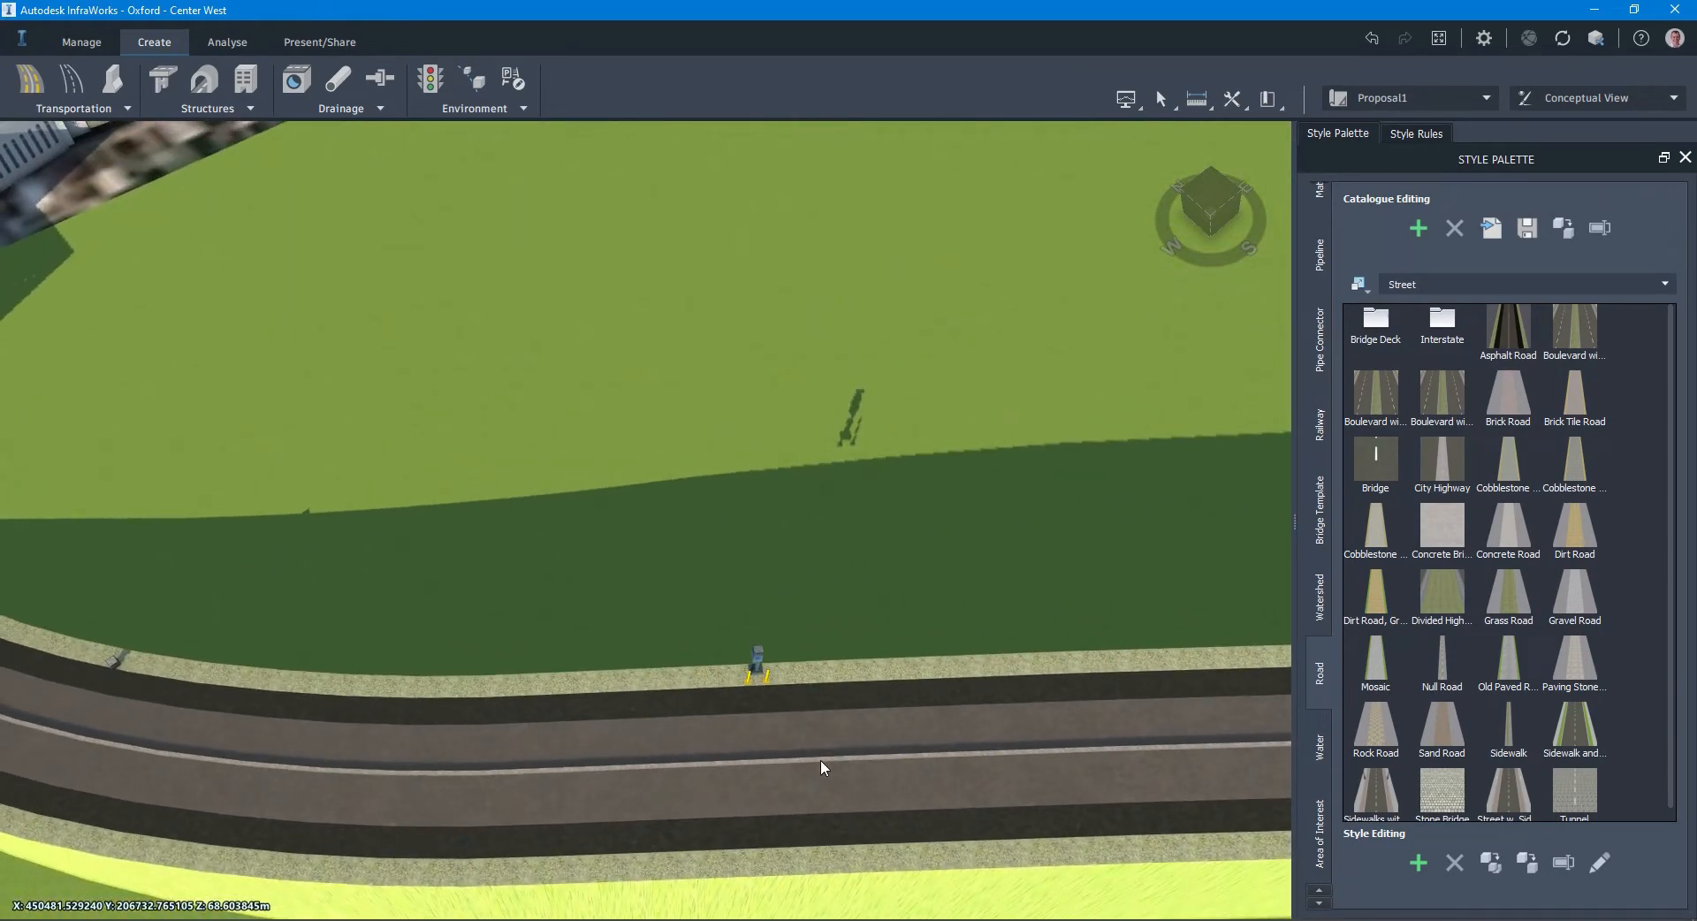
pyautogui.scroll(-5, 820, 760)
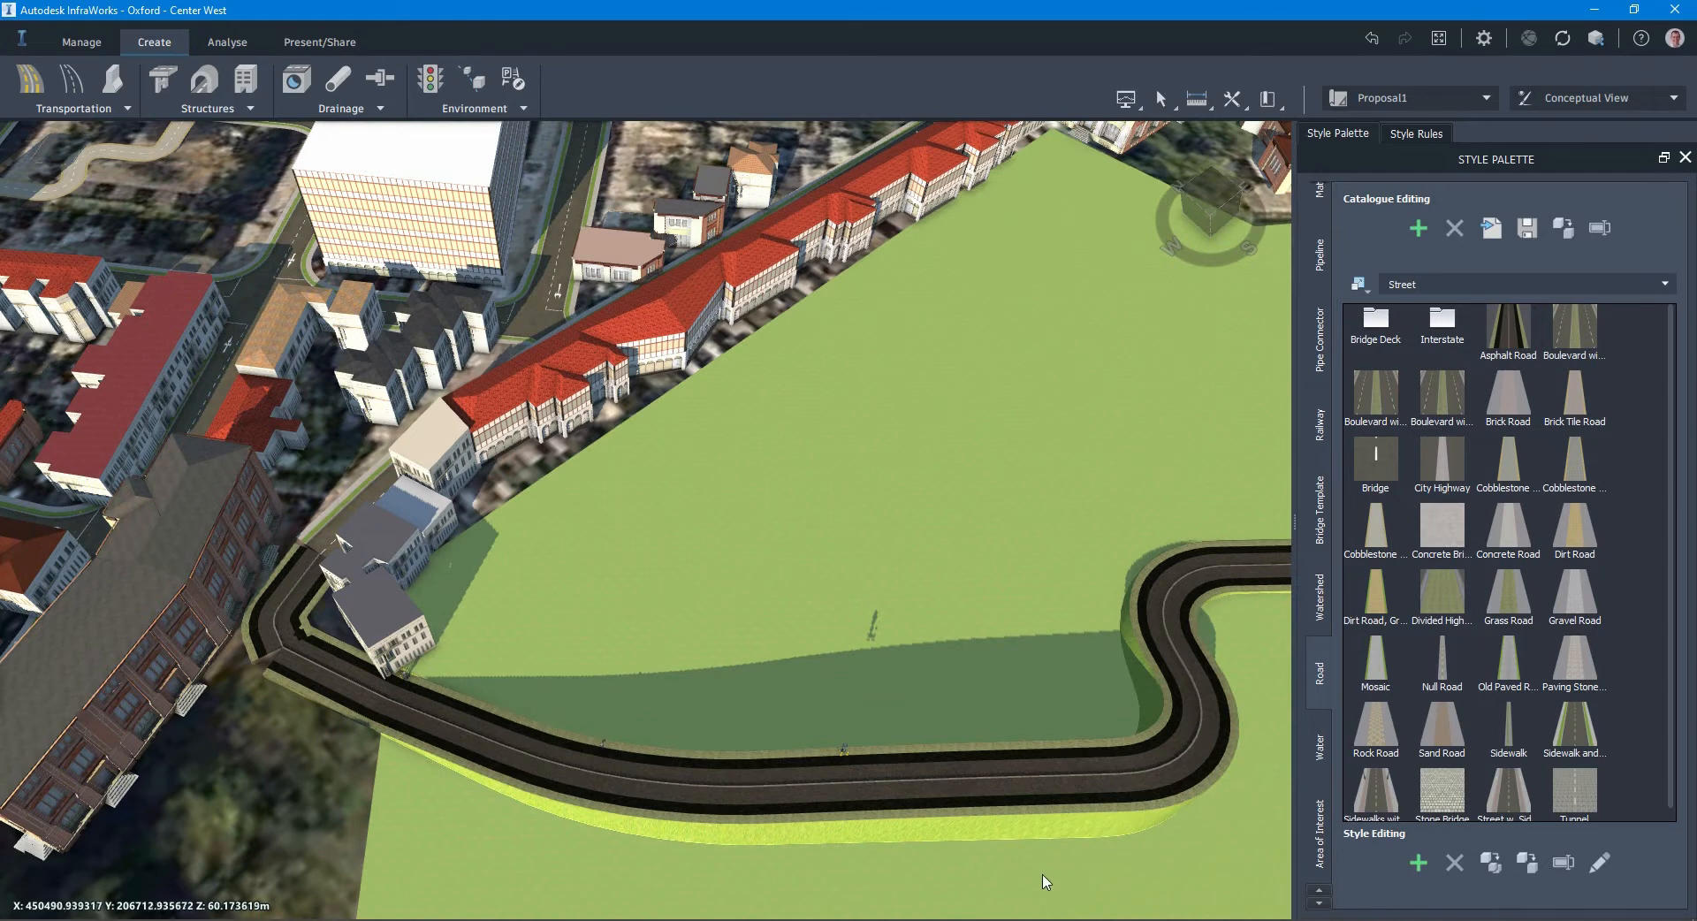
pyautogui.moveTo(1043, 879); pyautogui.dragTo(880, 712)
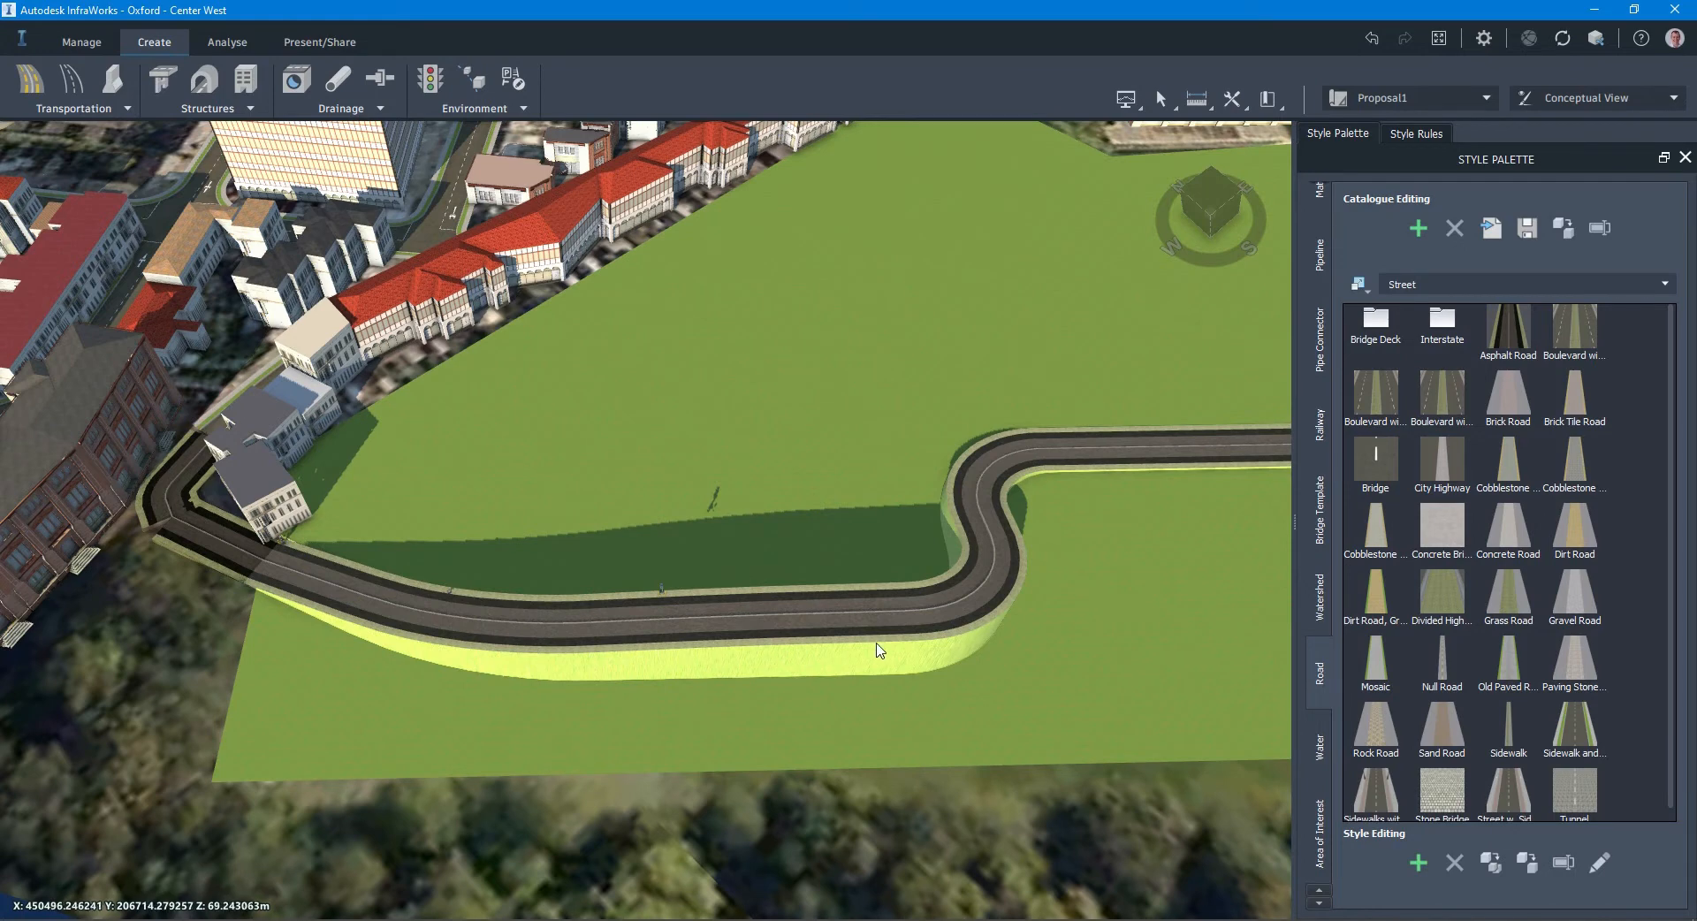
pyautogui.click(704, 672)
pyautogui.click(656, 617)
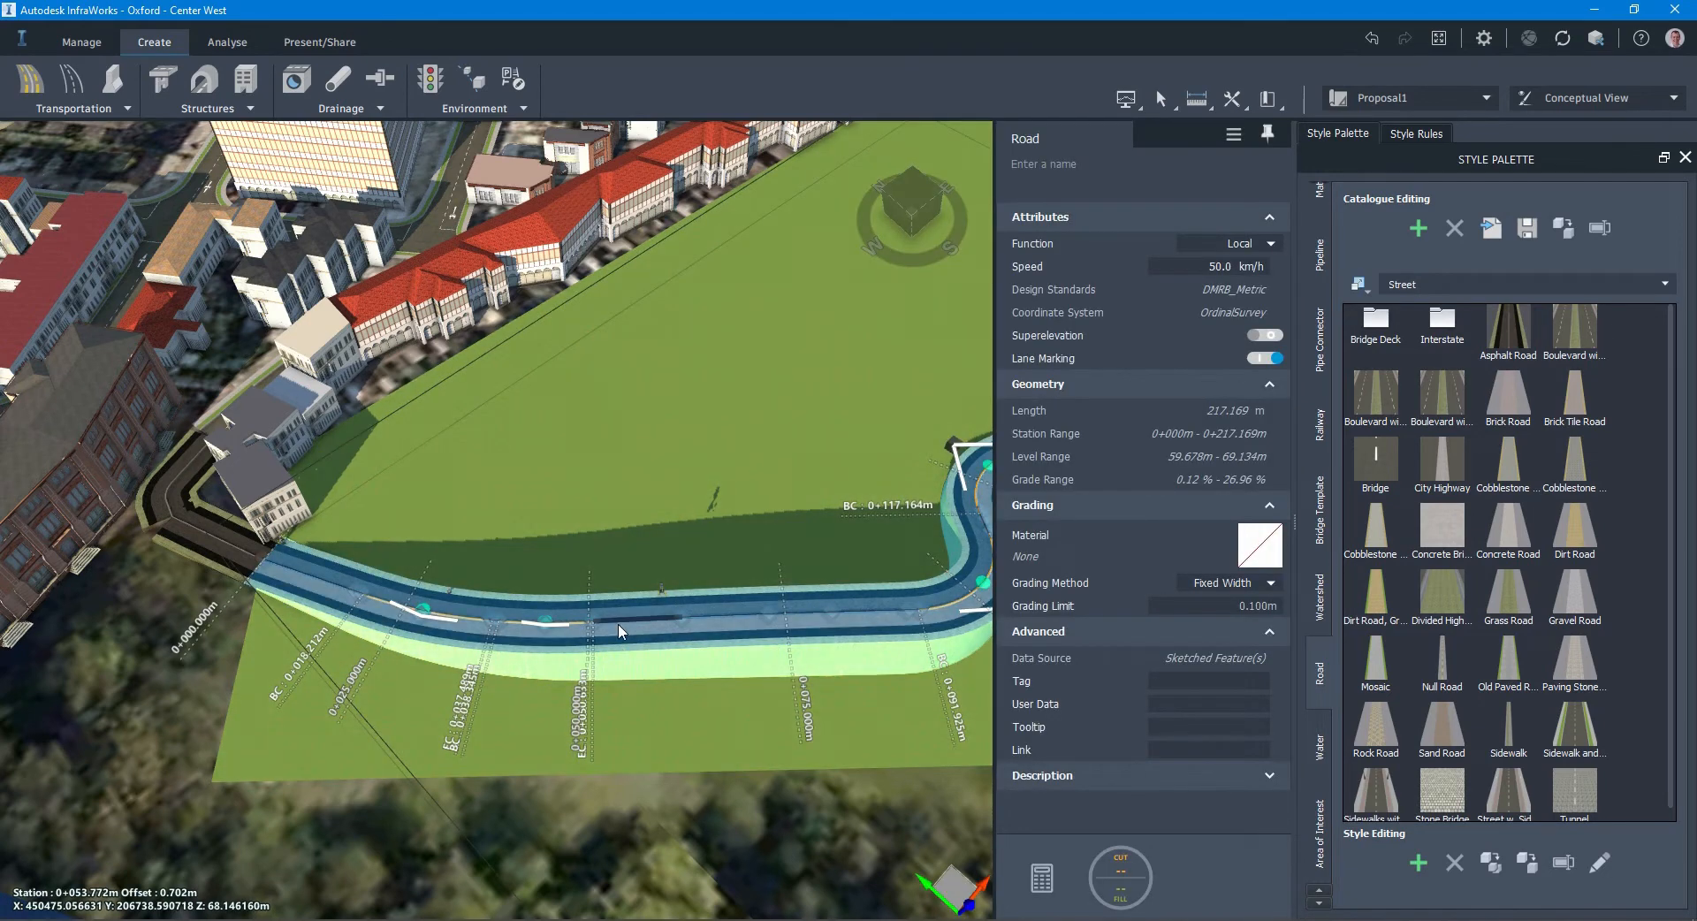
pyautogui.rightClick(618, 623)
pyautogui.moveTo(687, 856)
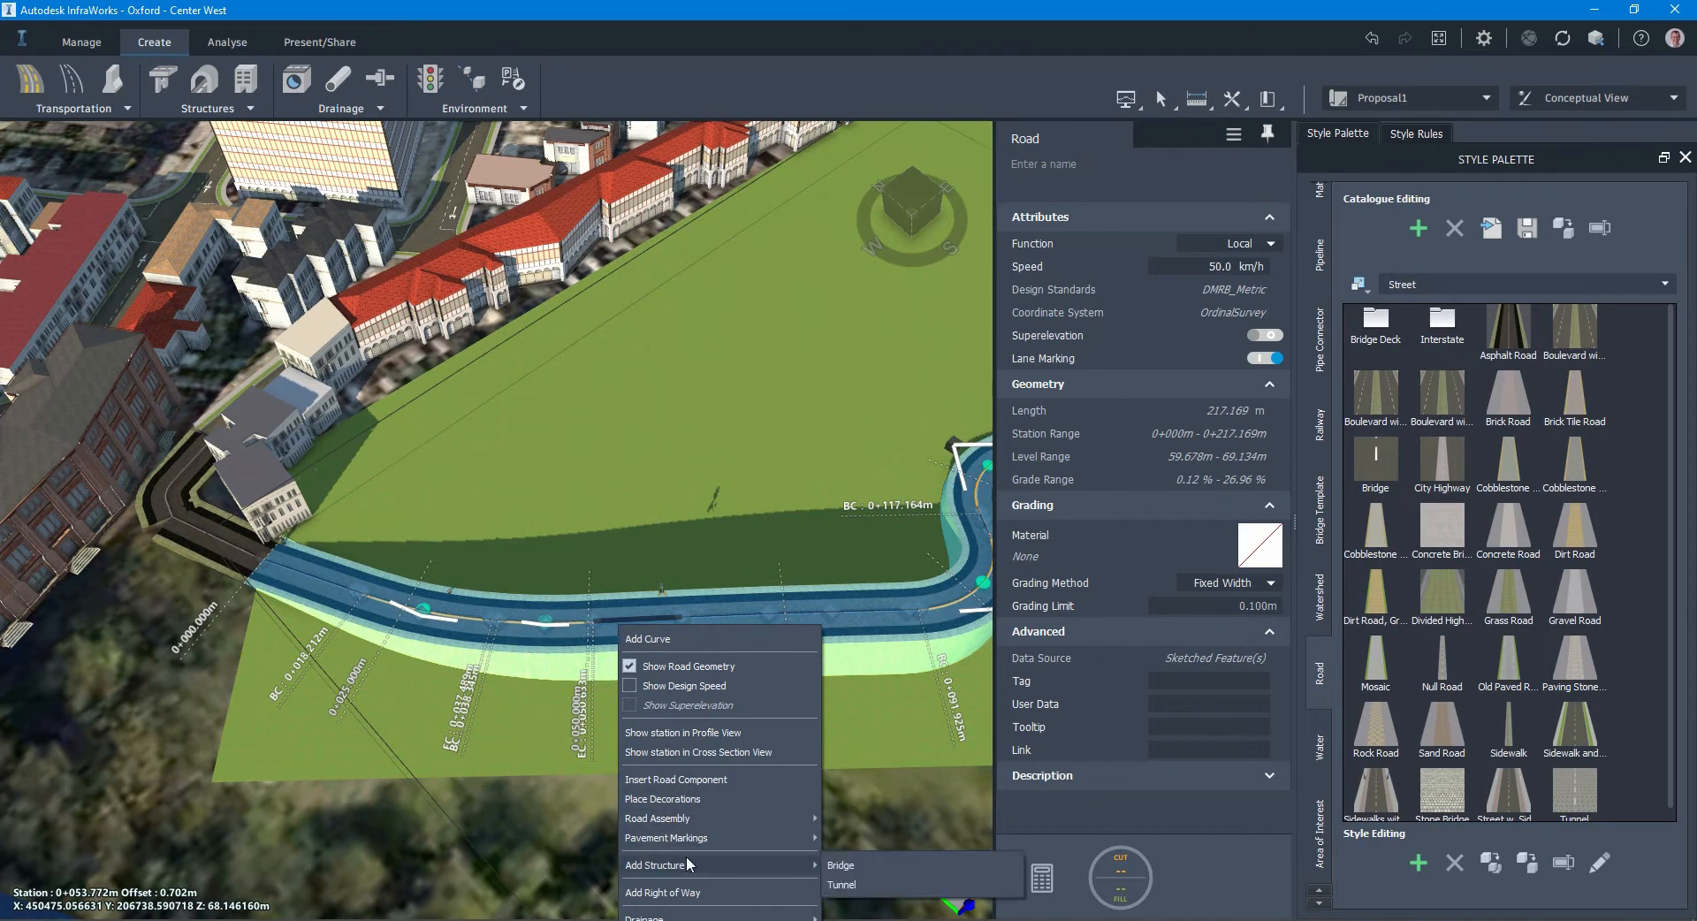
pyautogui.click(879, 863)
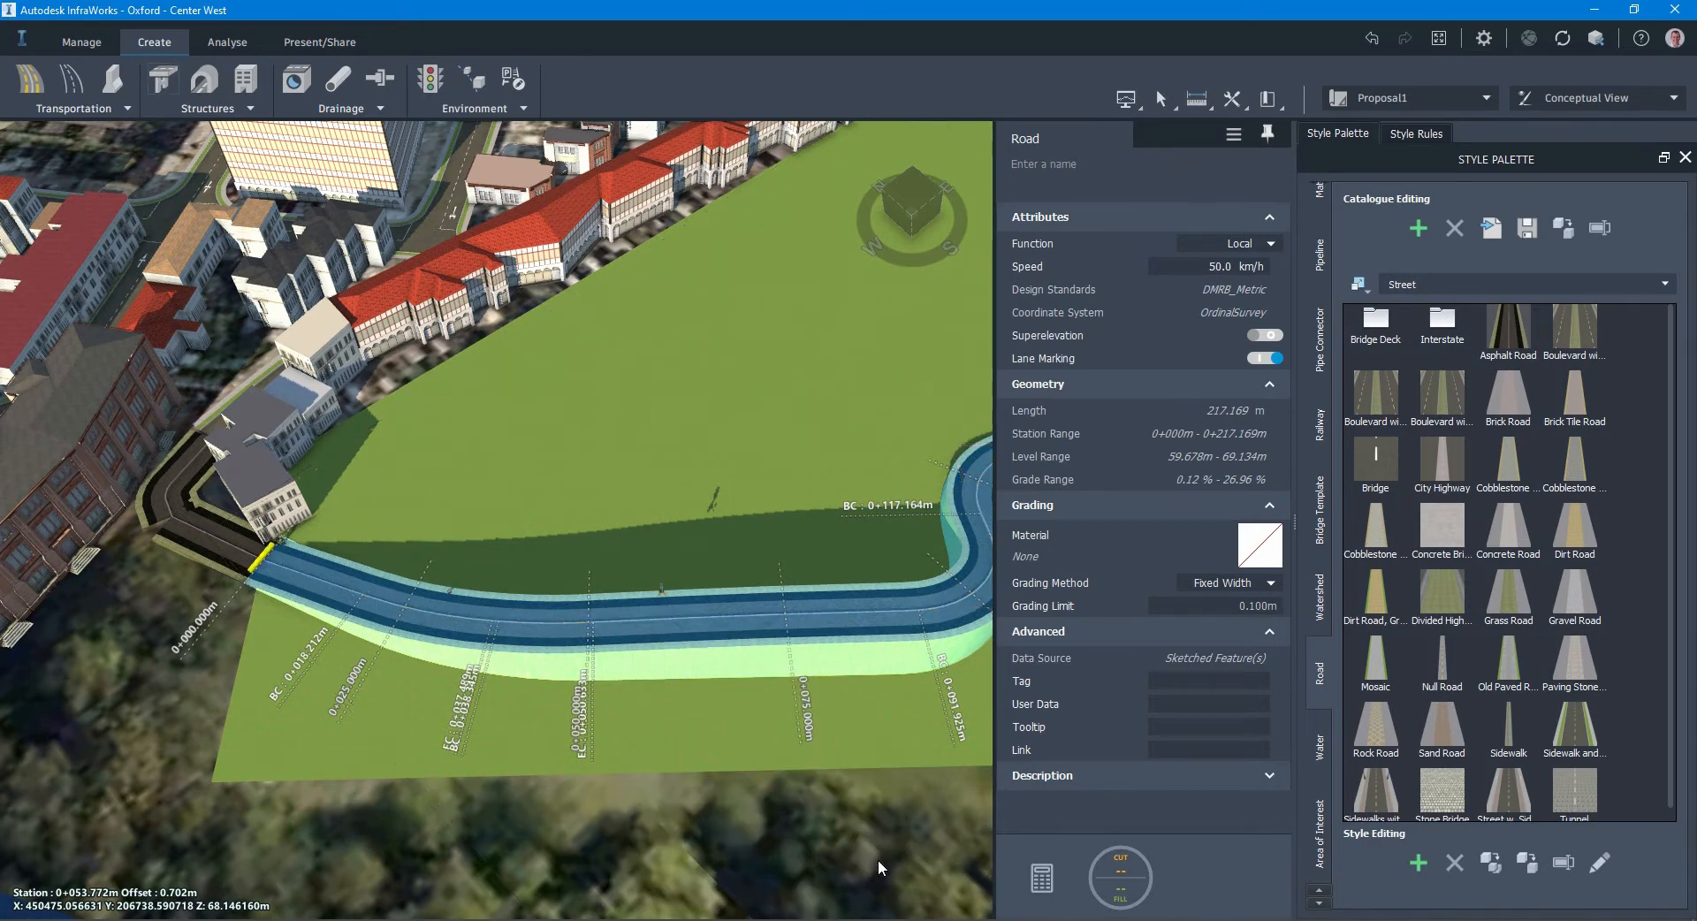
pyautogui.click(606, 633)
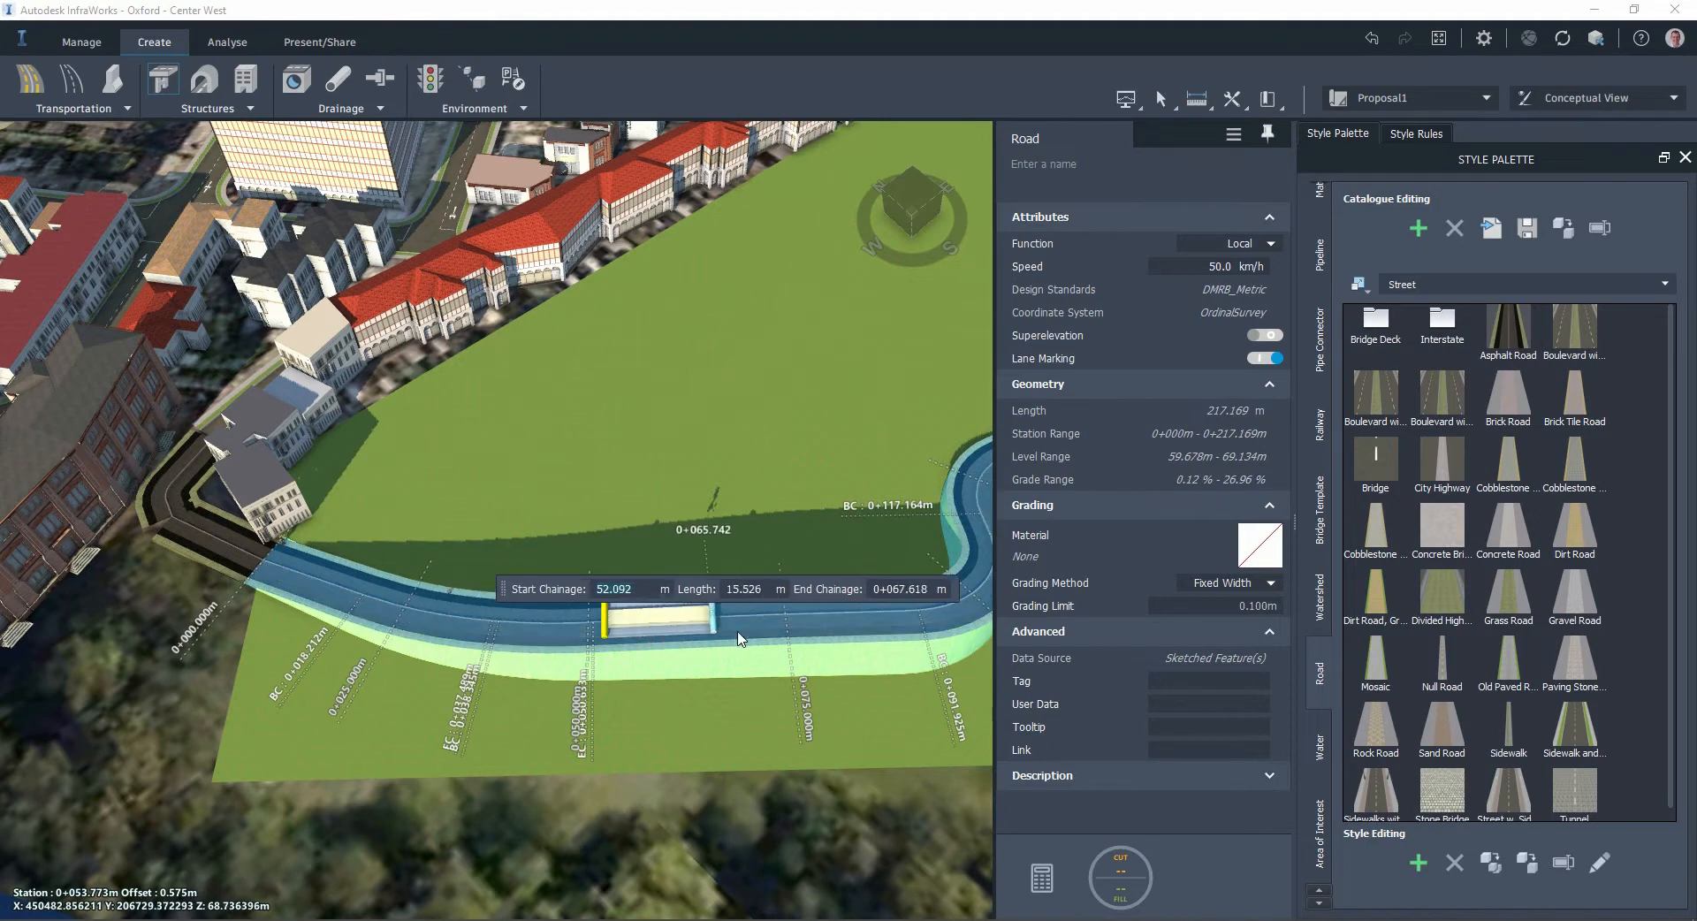
pyautogui.click(878, 630)
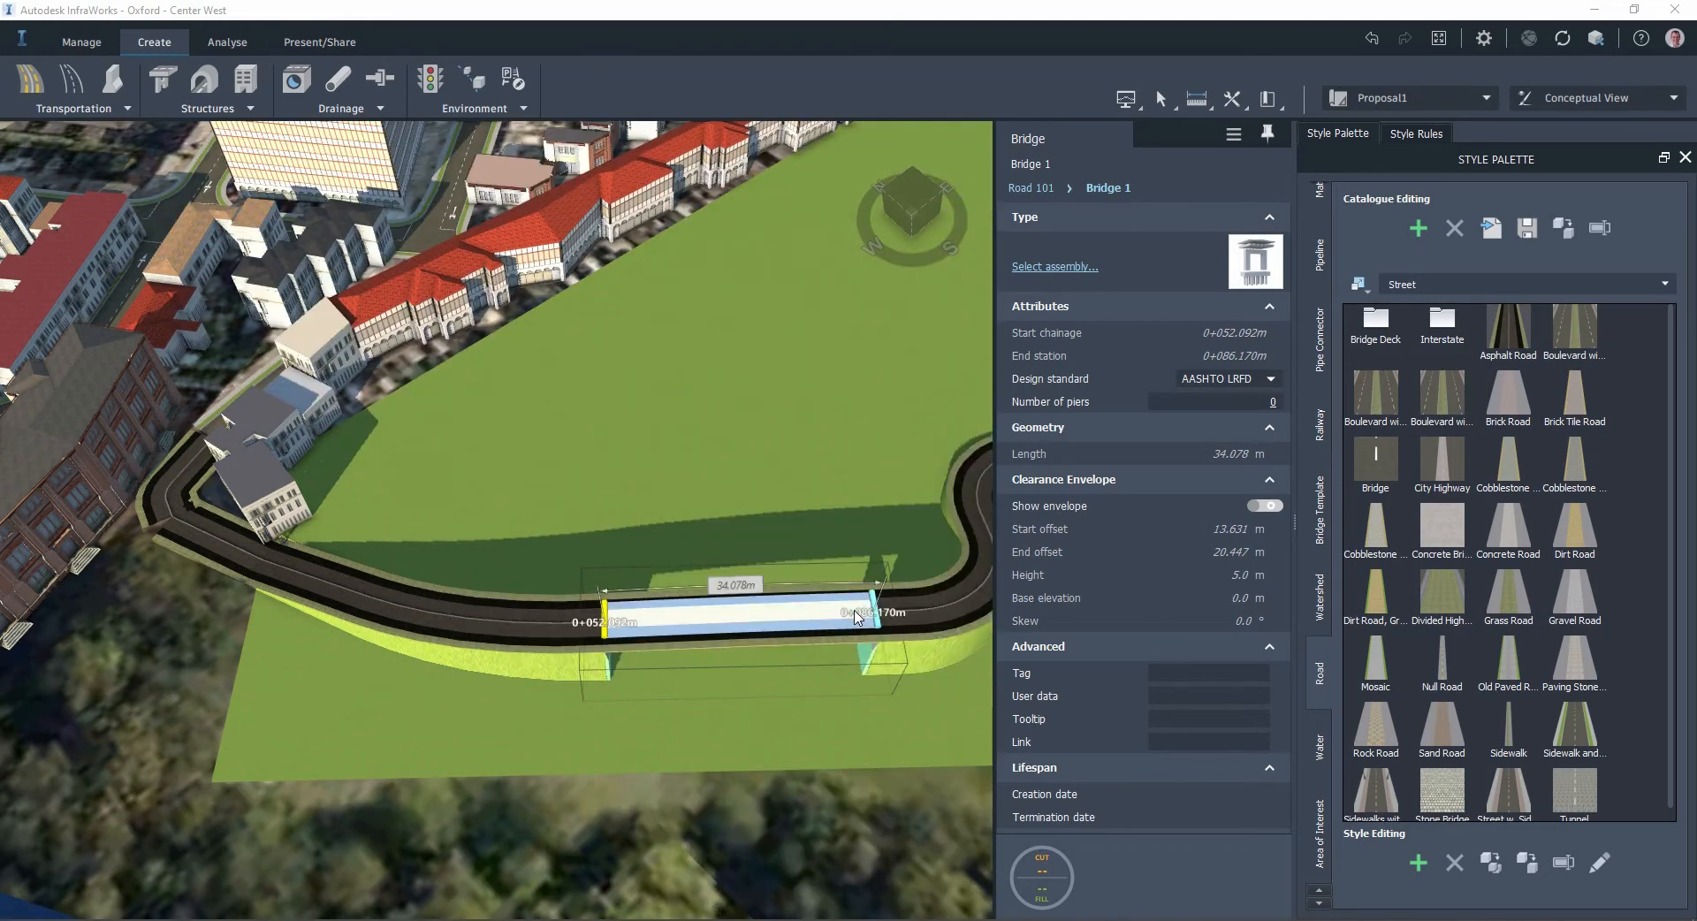
# Step: Examine the new bridge and its abutments from the side, check its assembly option, and deselect it
pyautogui.scroll(3, 882, 712)
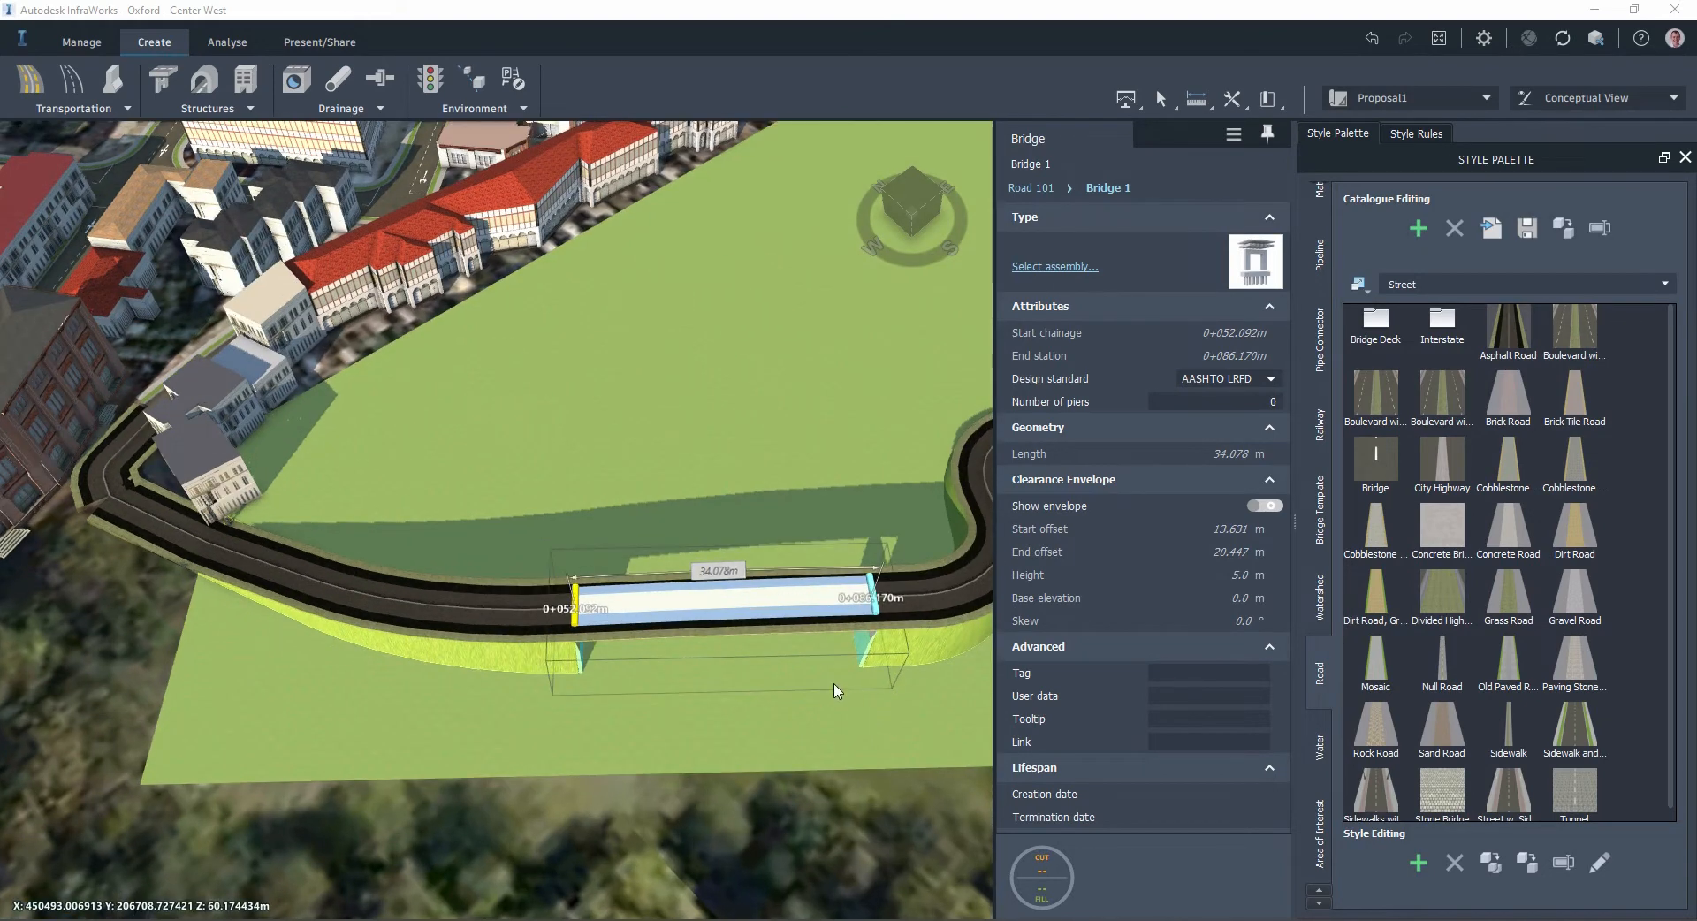
pyautogui.moveTo(822, 708); pyautogui.dragTo(769, 695, button='middle')
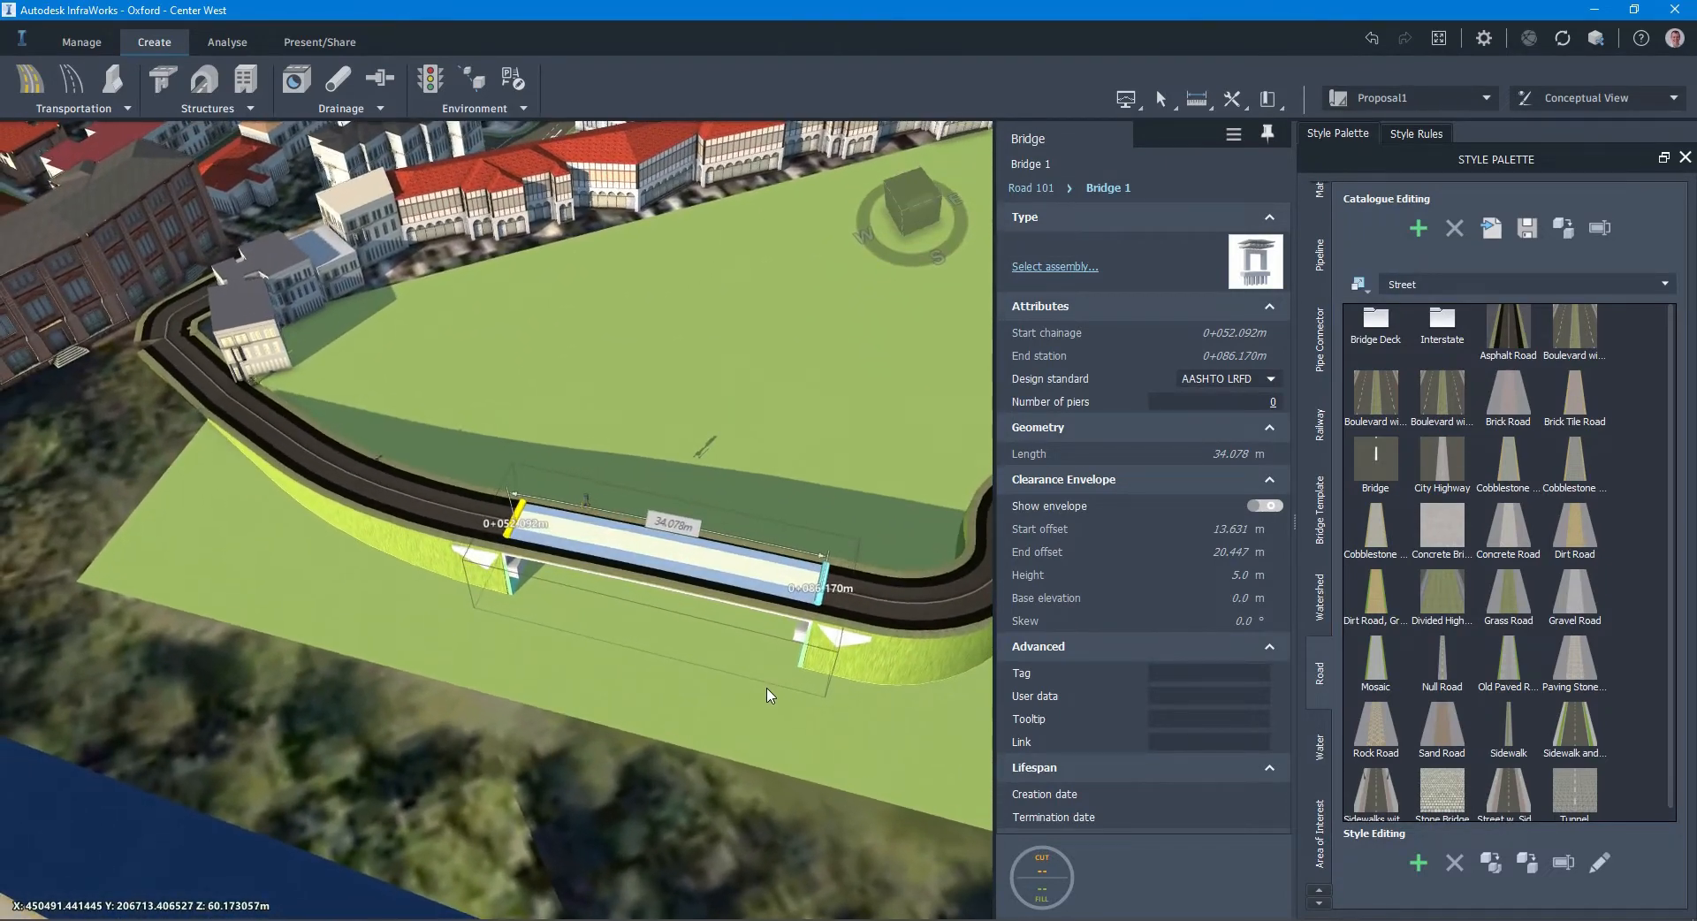
pyautogui.click(1093, 268)
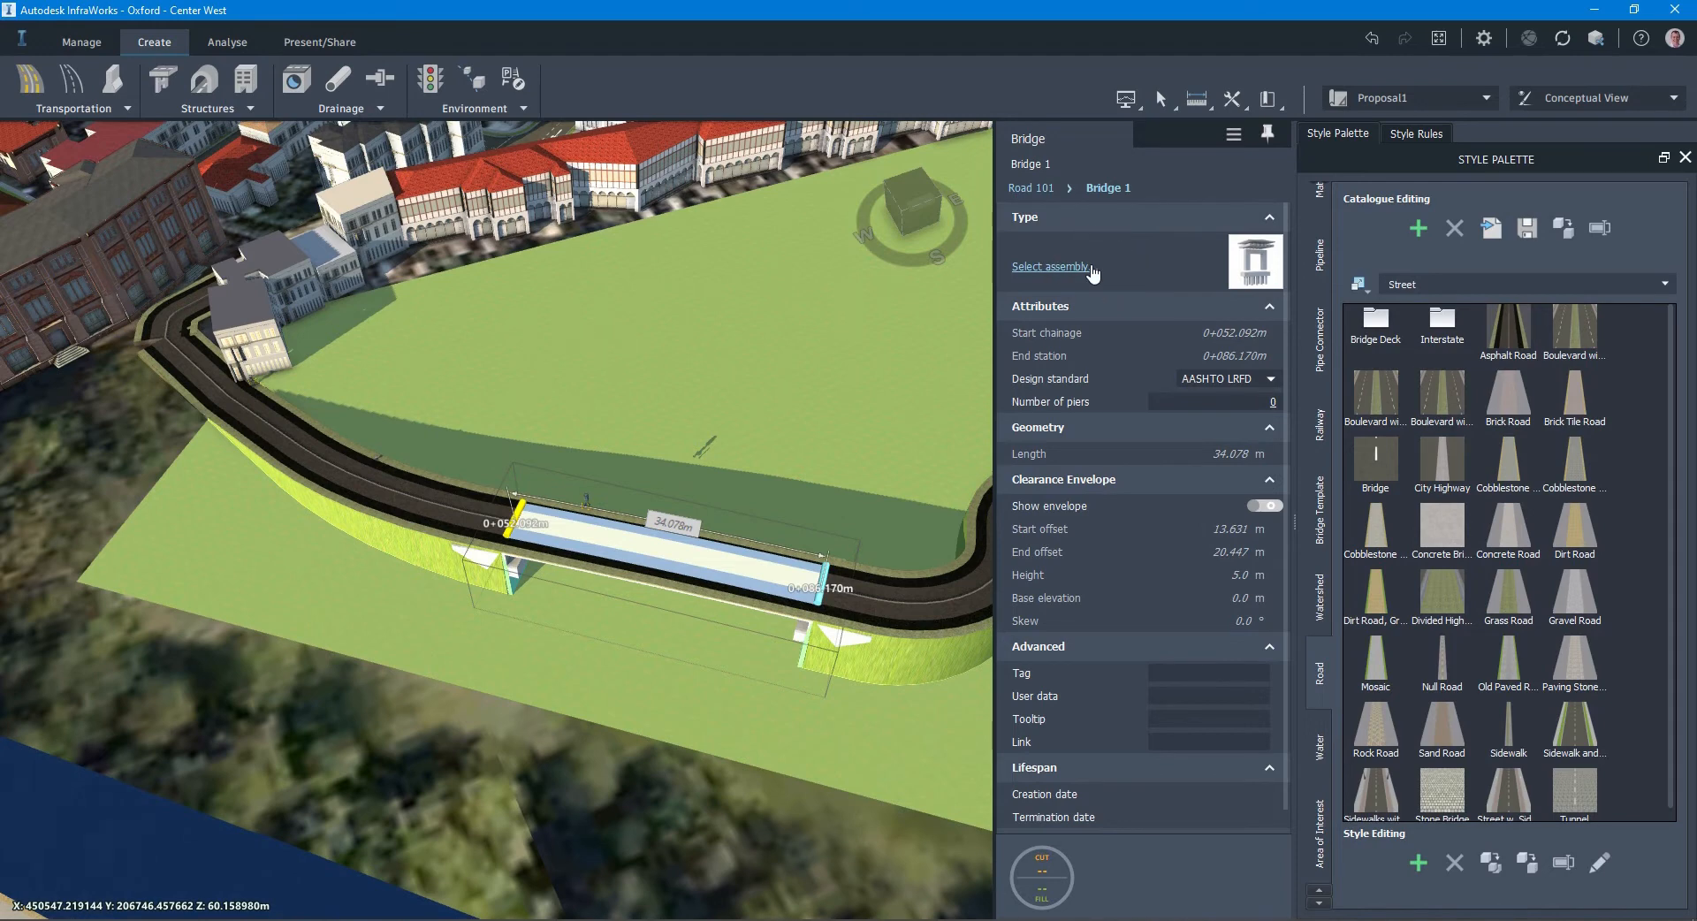
pyautogui.click(884, 444)
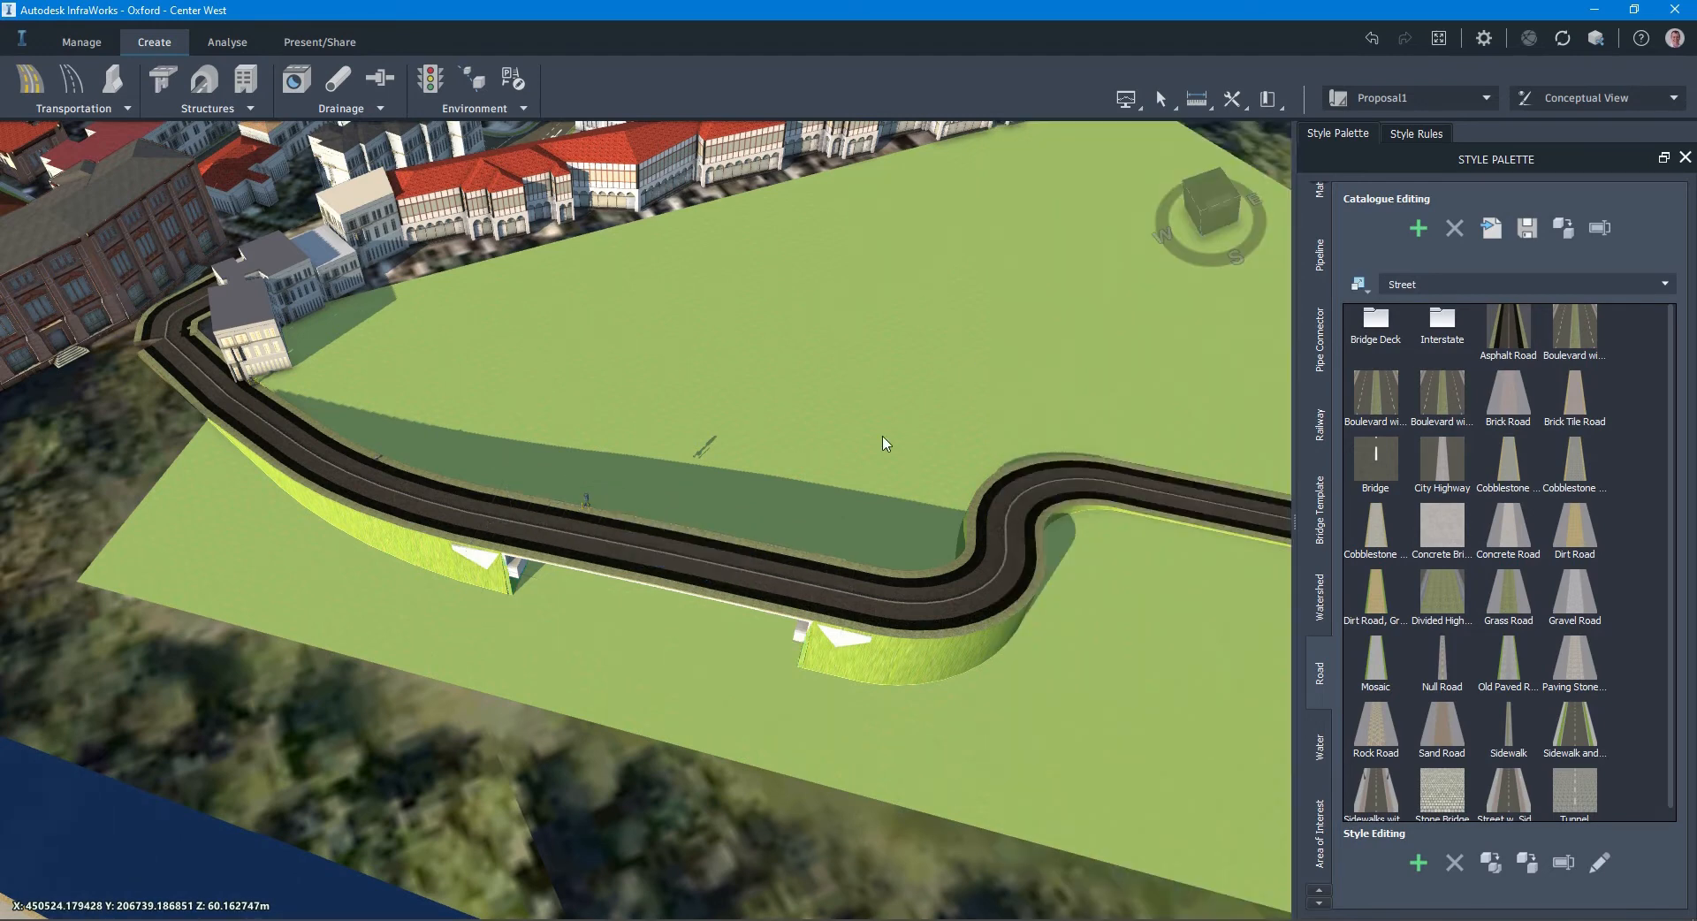
pyautogui.moveTo(855, 437); pyautogui.dragTo(896, 495)
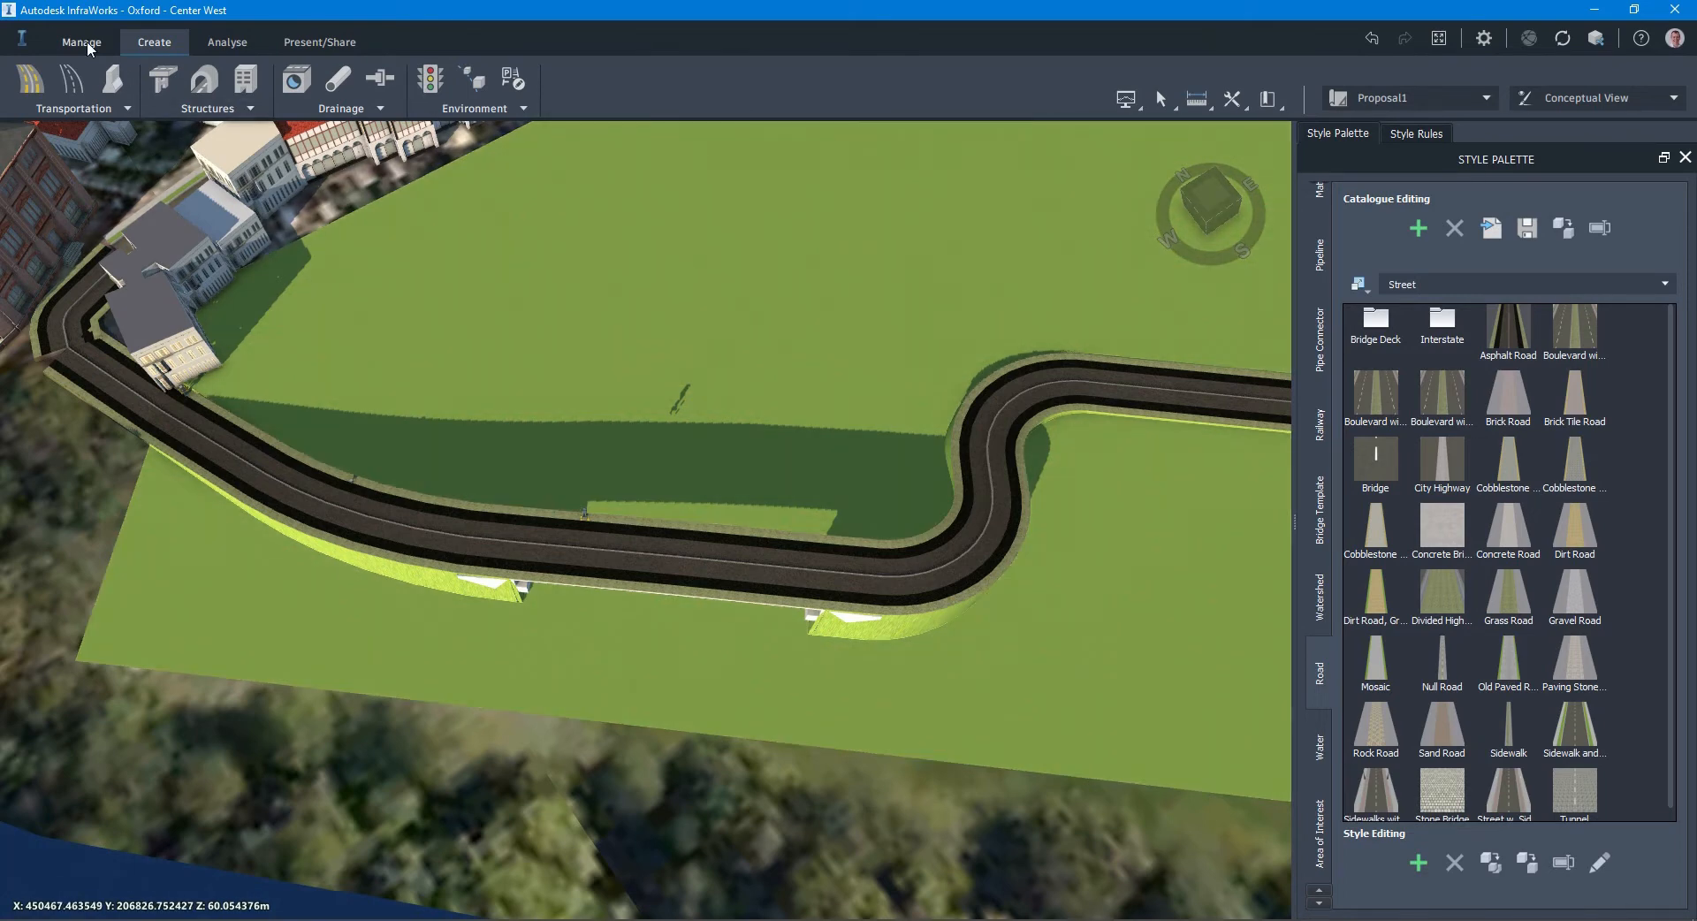
# Step: Import the Autodesk Revit file rac_advanced_sample_project.rvt from the 01 Revit Data folder as a new data source, sending it to the cloud service
pyautogui.click(87, 44)
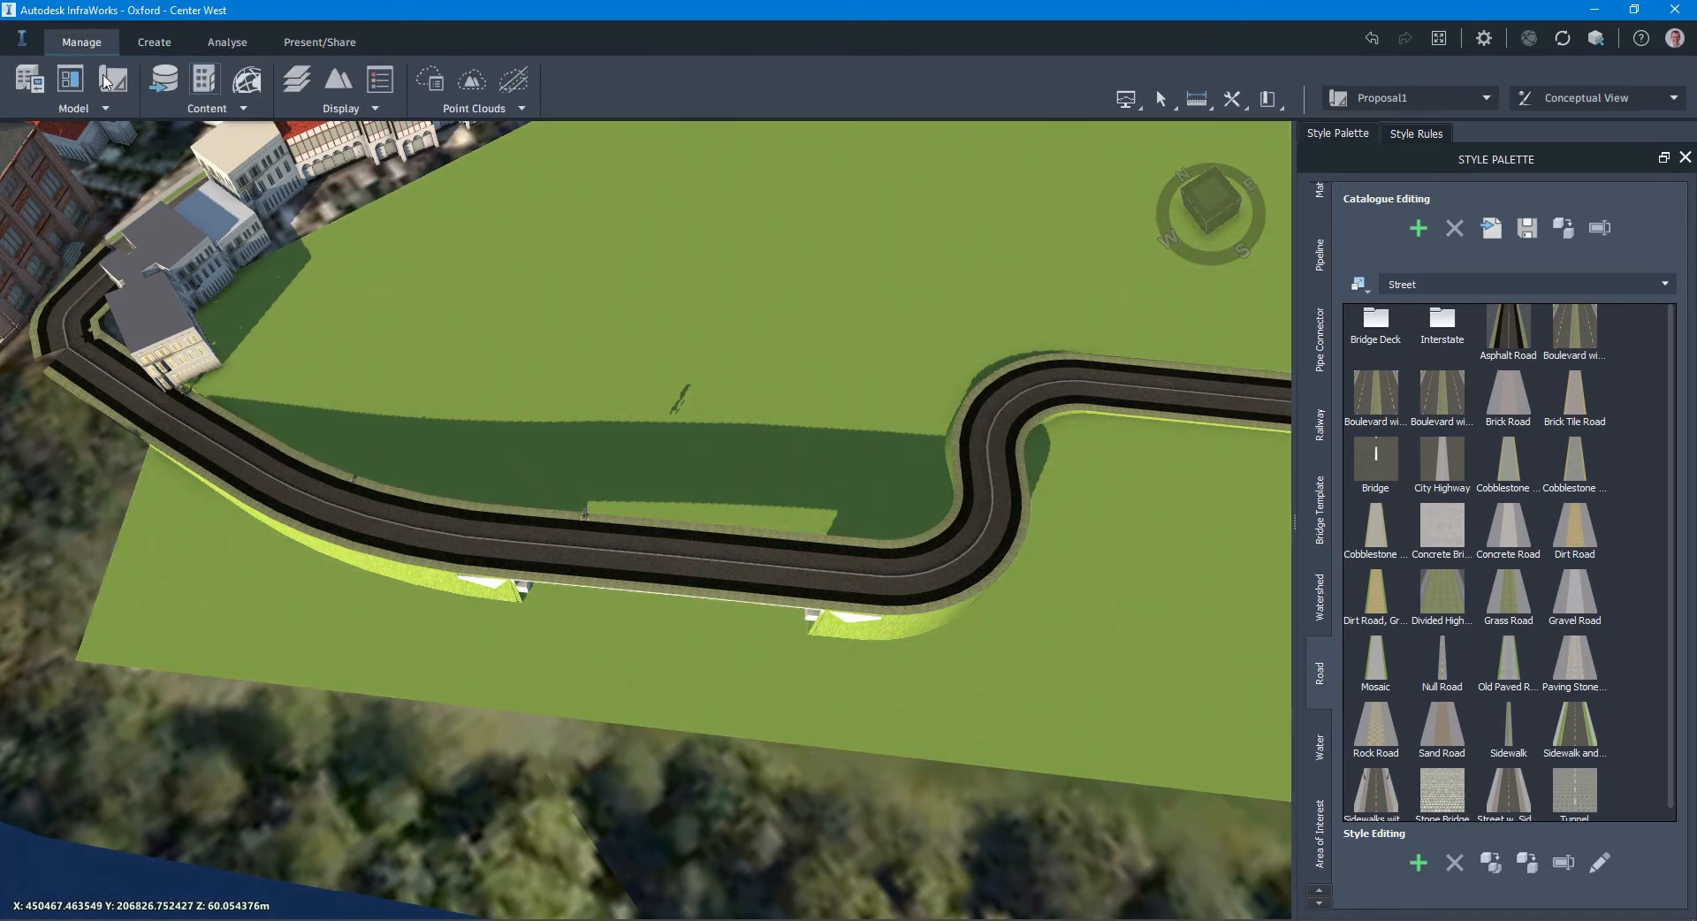
pyautogui.click(163, 88)
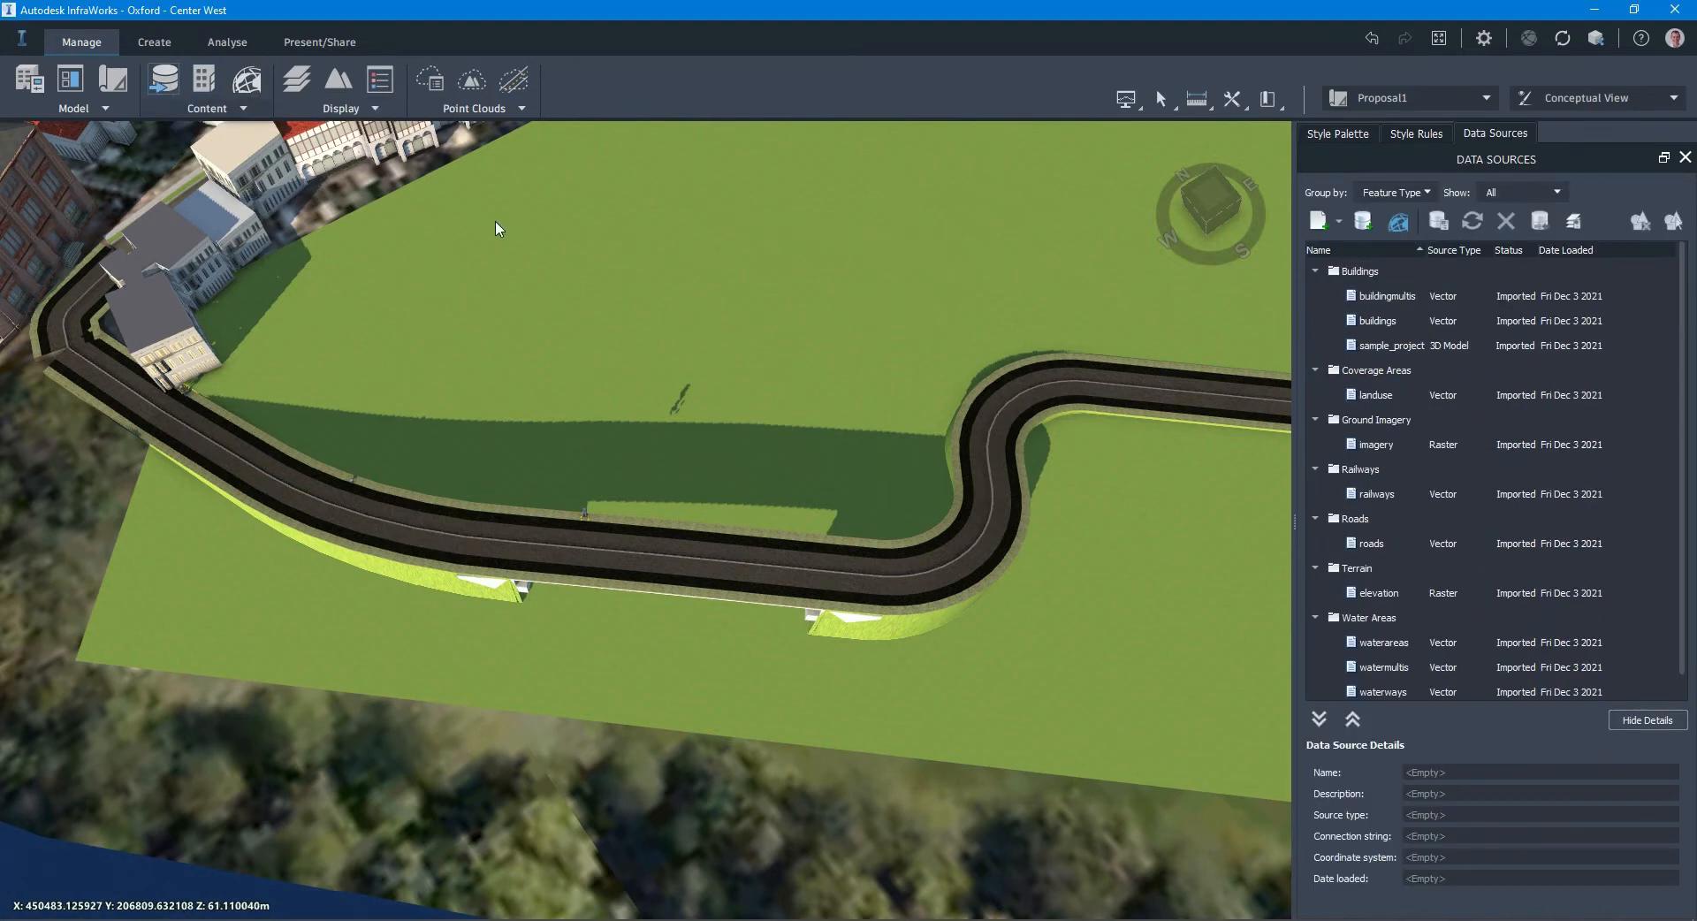
pyautogui.click(1340, 223)
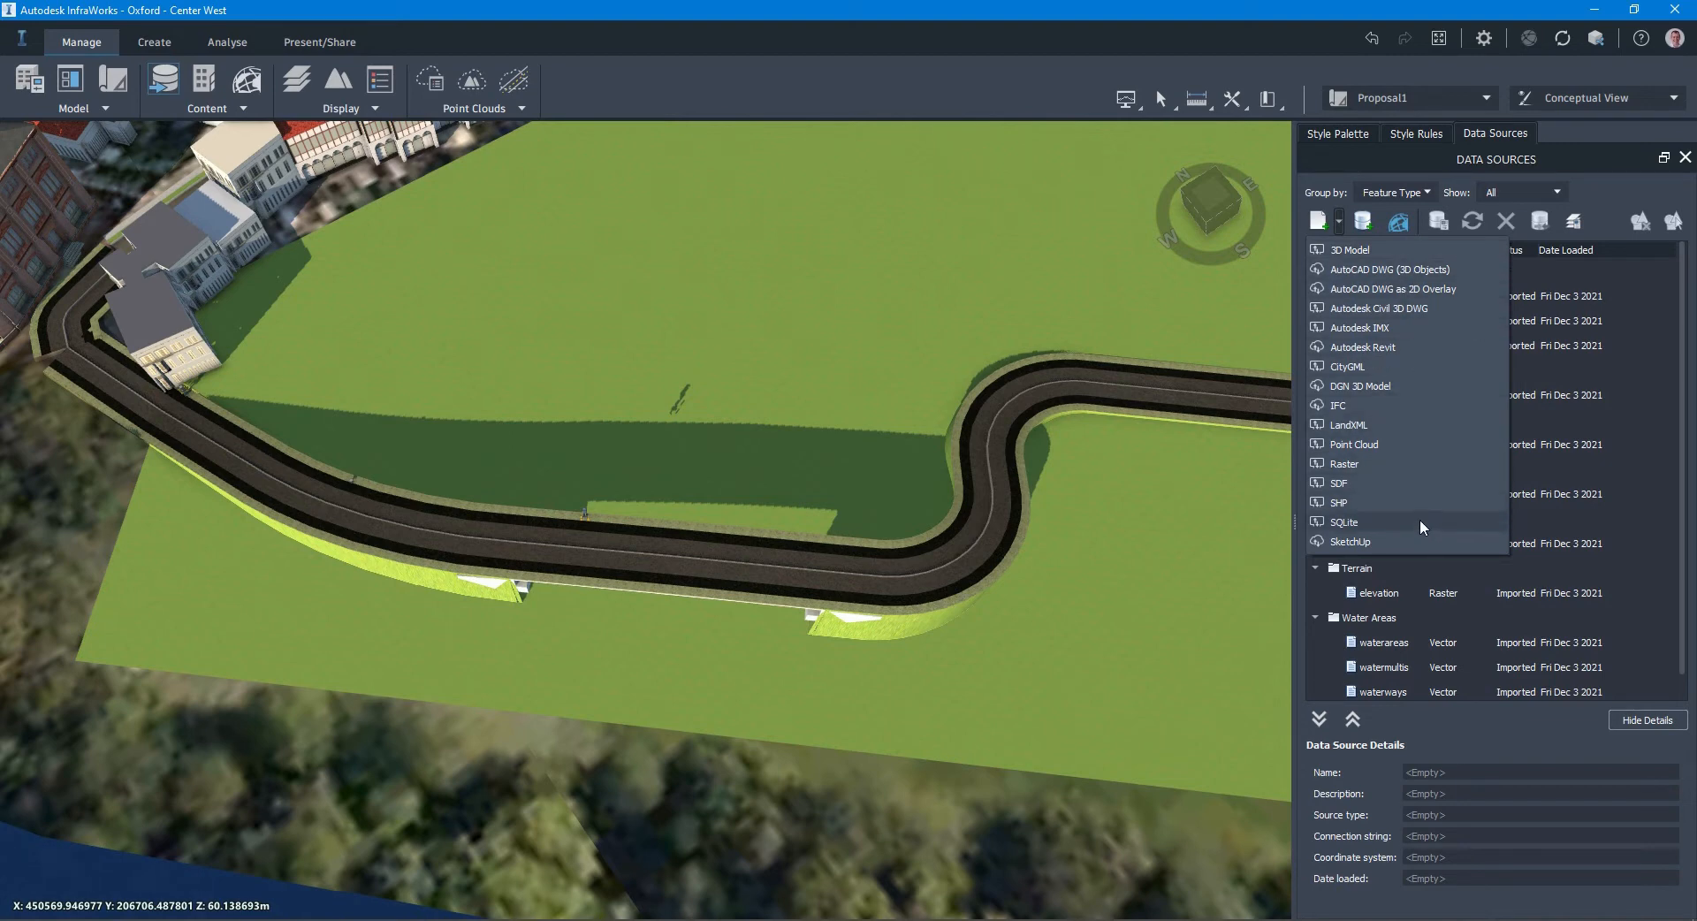
pyautogui.click(1389, 347)
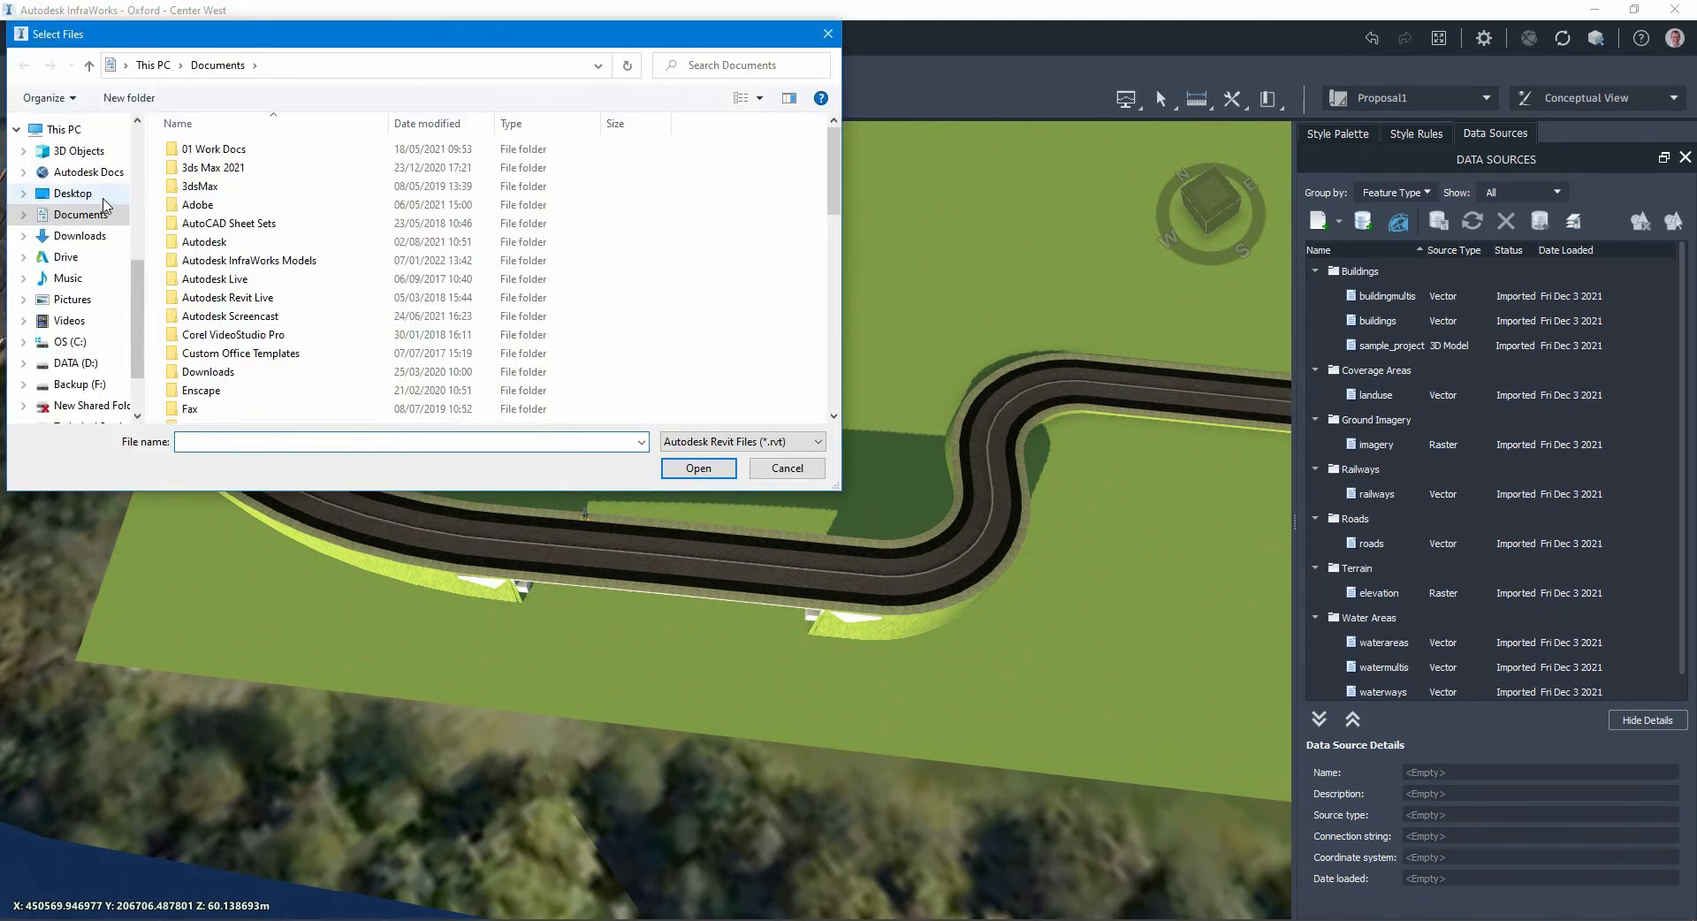
pyautogui.click(103, 195)
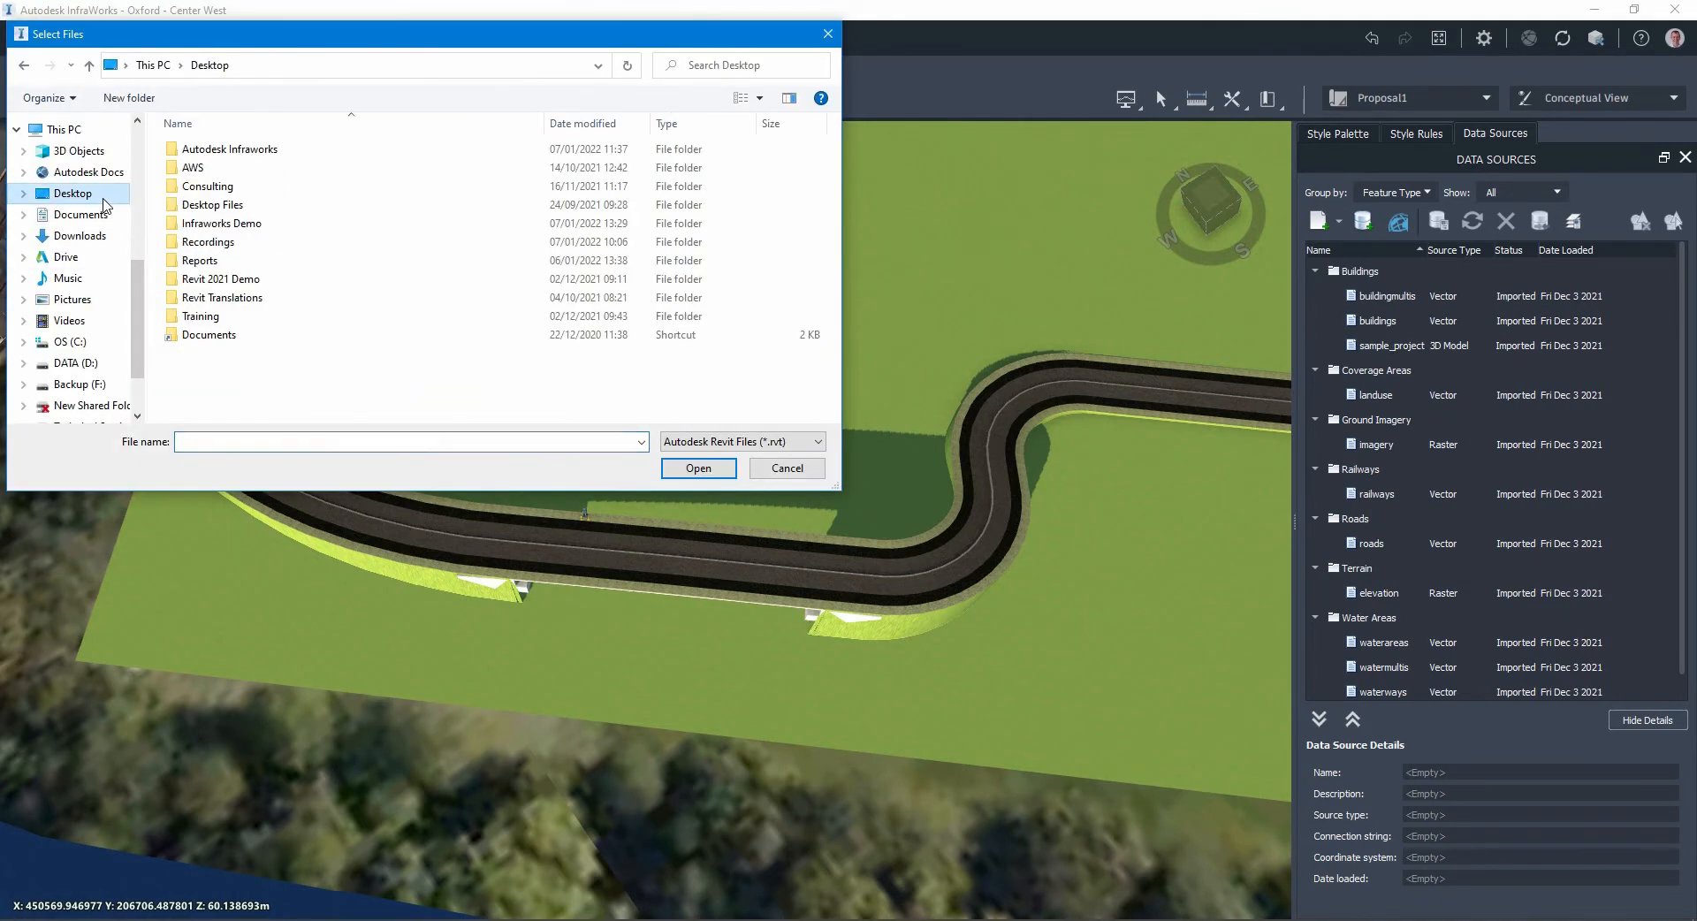
pyautogui.doubleClick(281, 223)
pyautogui.doubleClick(278, 150)
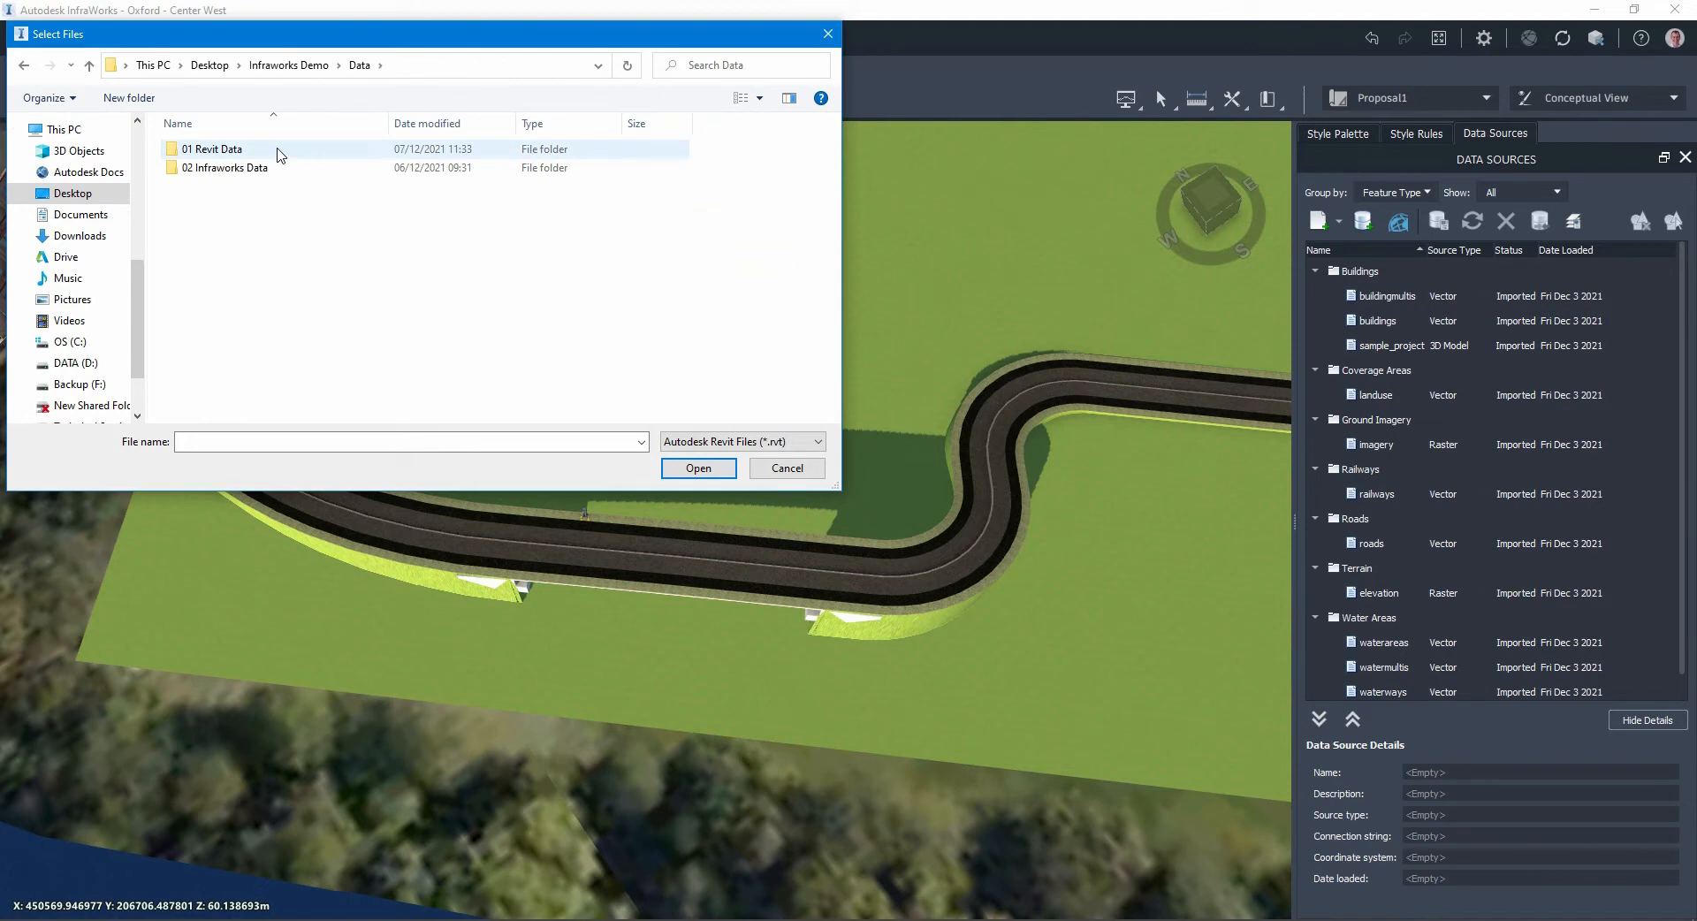
pyautogui.doubleClick(279, 152)
pyautogui.click(279, 150)
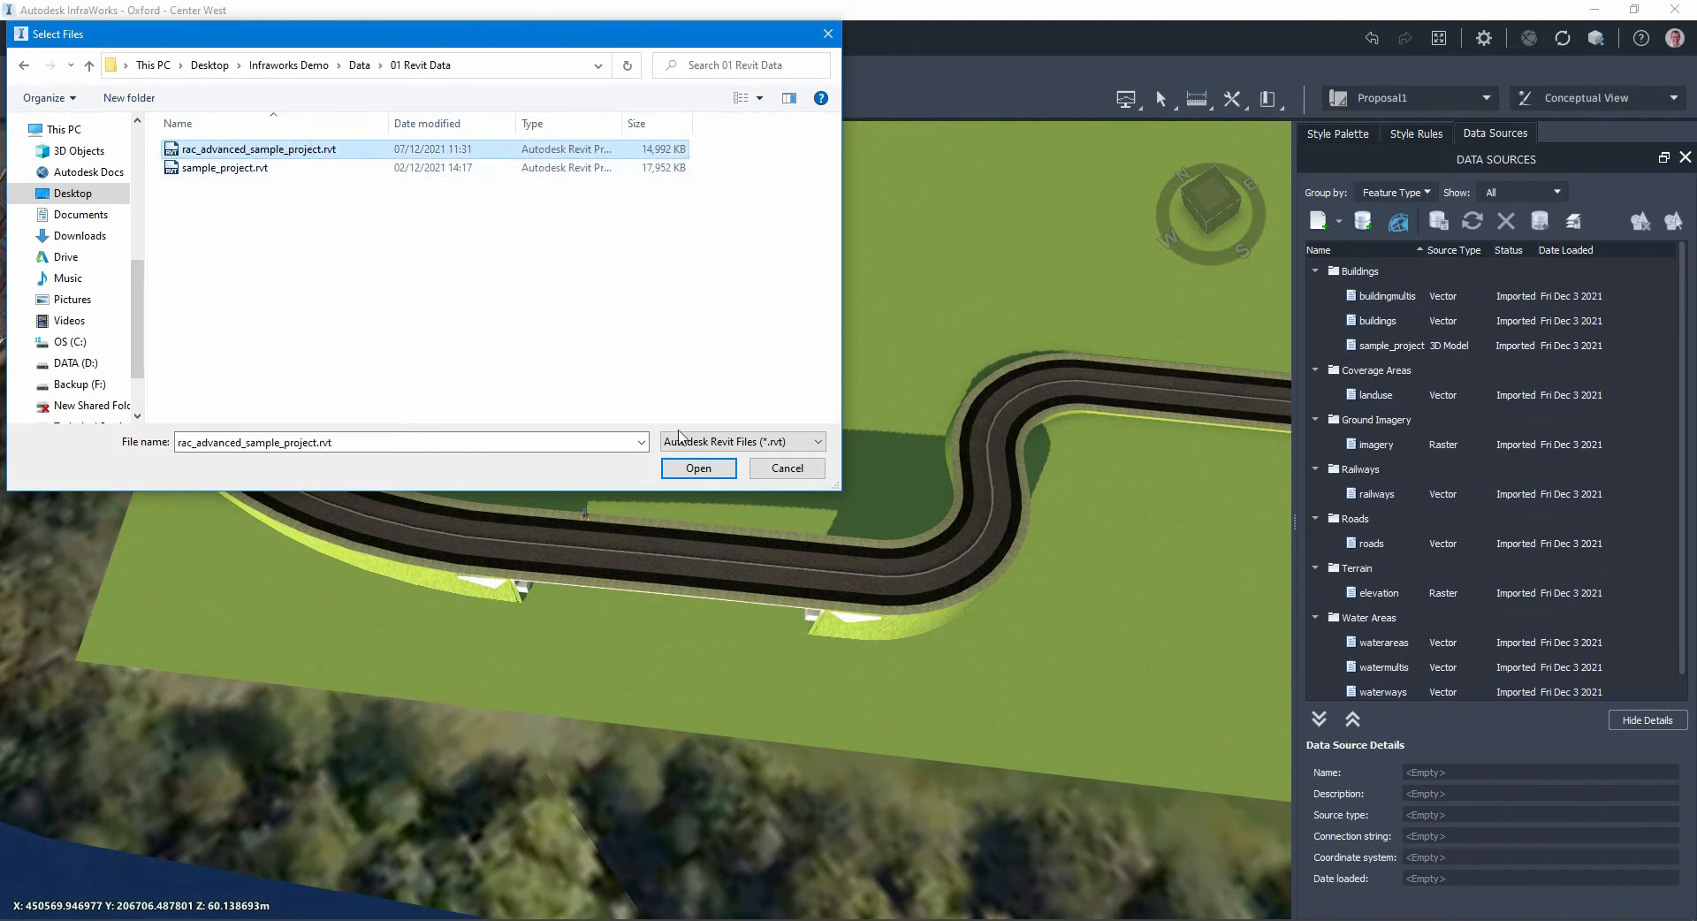
pyautogui.click(704, 466)
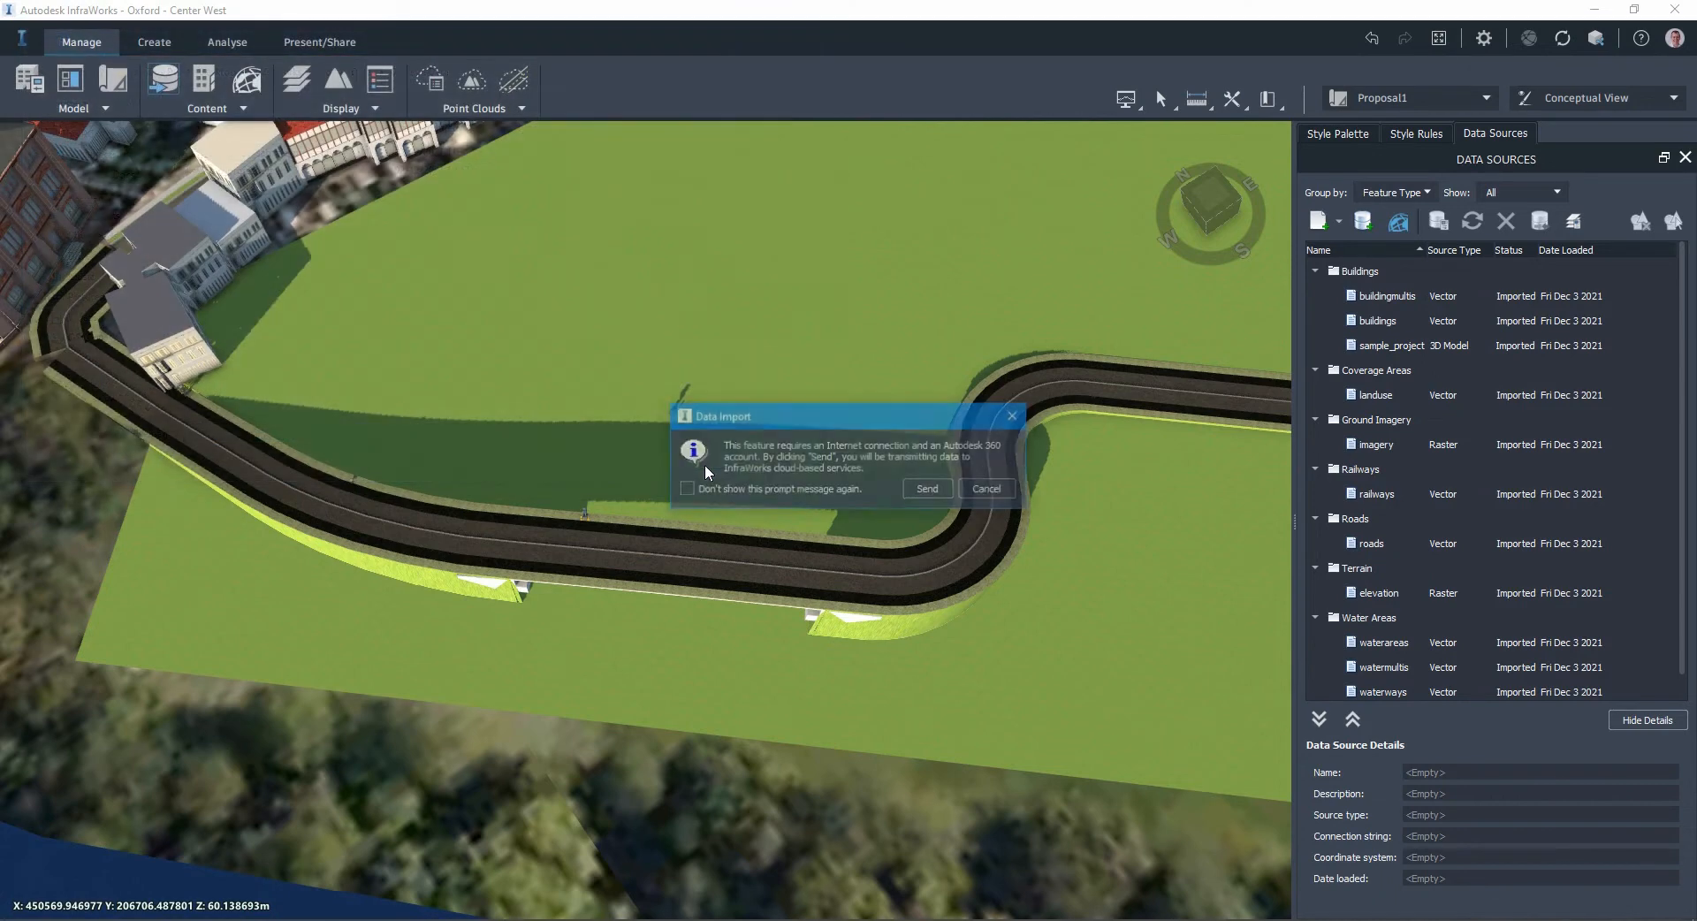
pyautogui.click(928, 487)
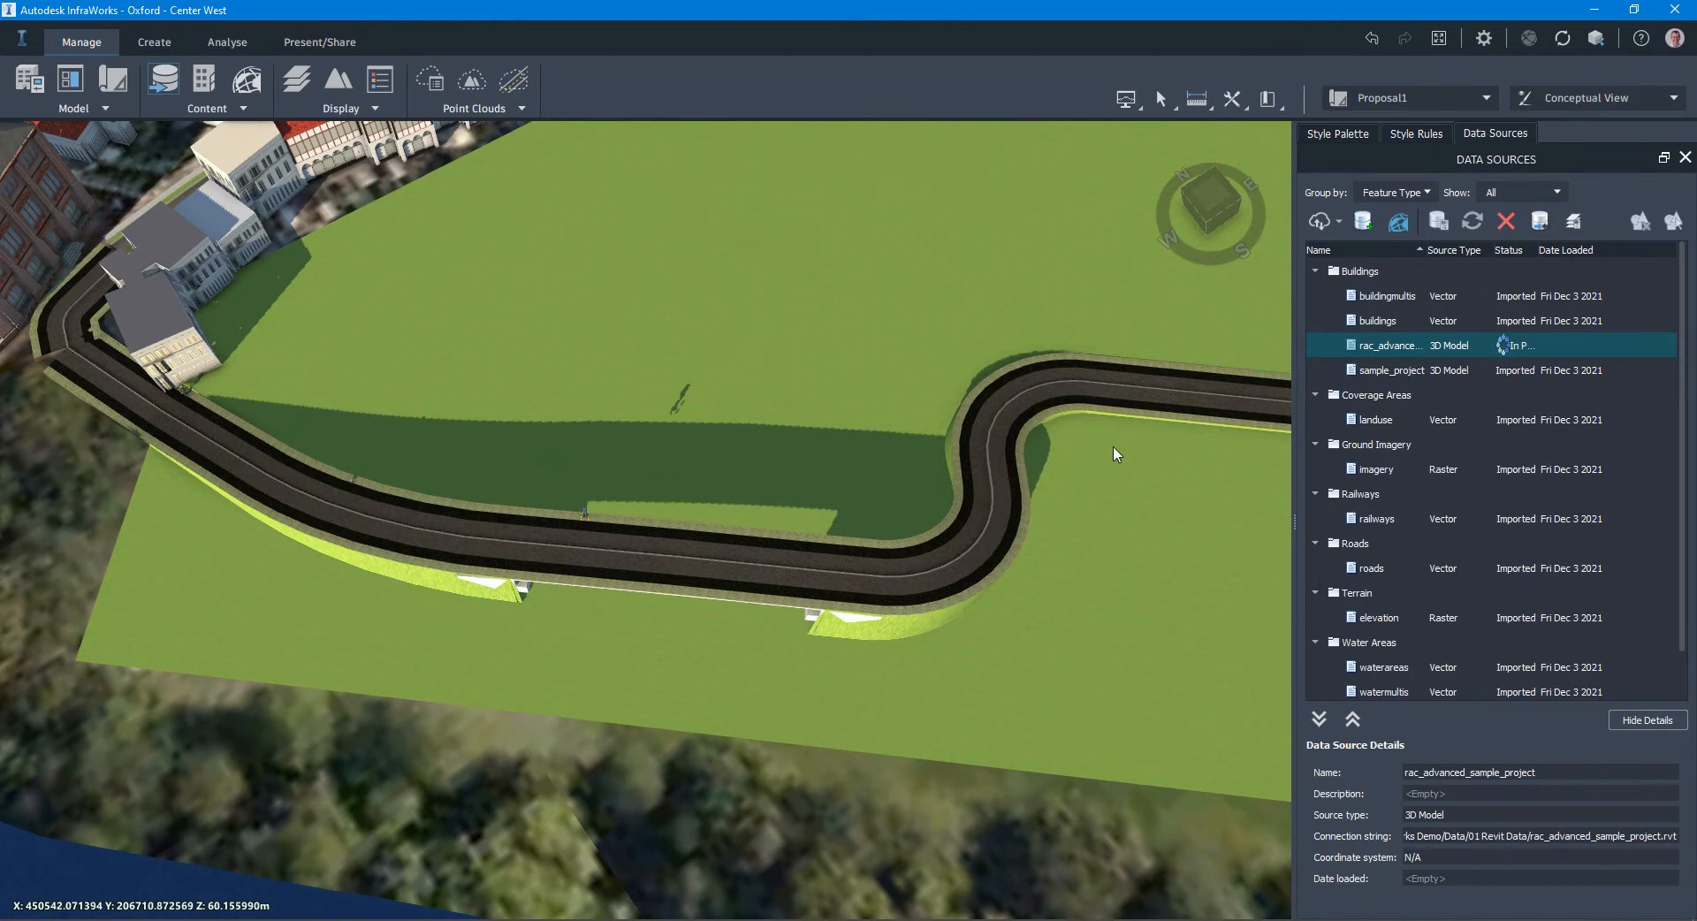
pyautogui.moveTo(1117, 470); pyautogui.dragTo(417, 617)
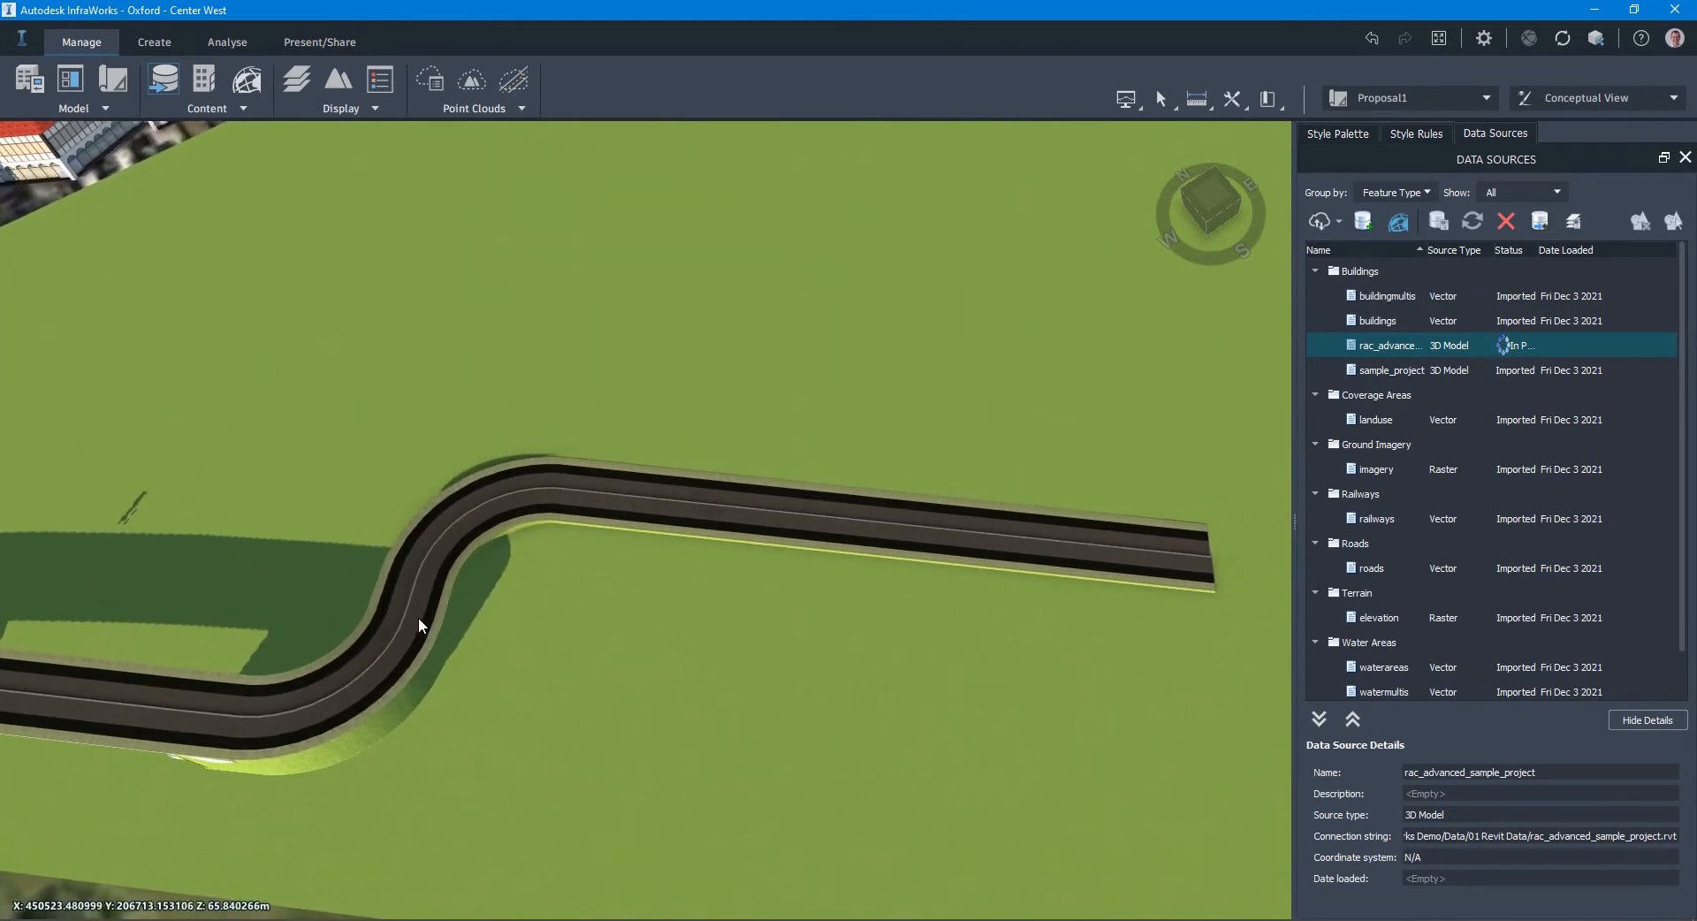
pyautogui.click(1490, 353)
pyautogui.click(1490, 353)
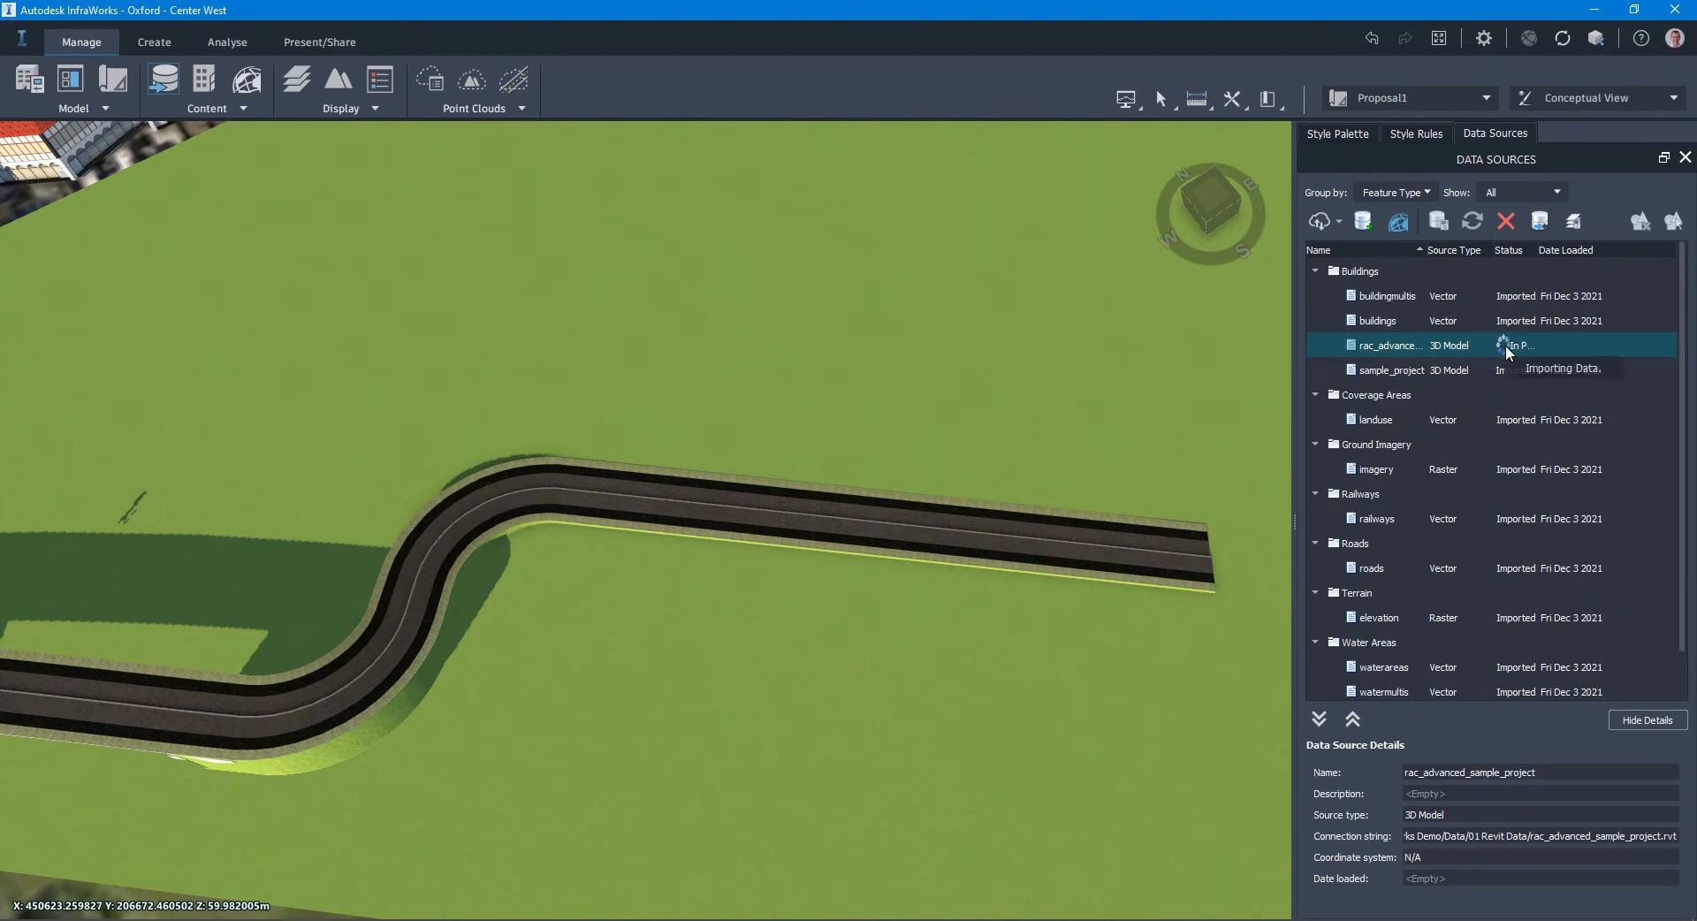
# Step: Draw a four-sided coverage of about 6525 m² in the field alongside the new road's straight end, using the Grass With Gravel Border style
pyautogui.moveTo(1019, 485); pyautogui.dragTo(852, 688)
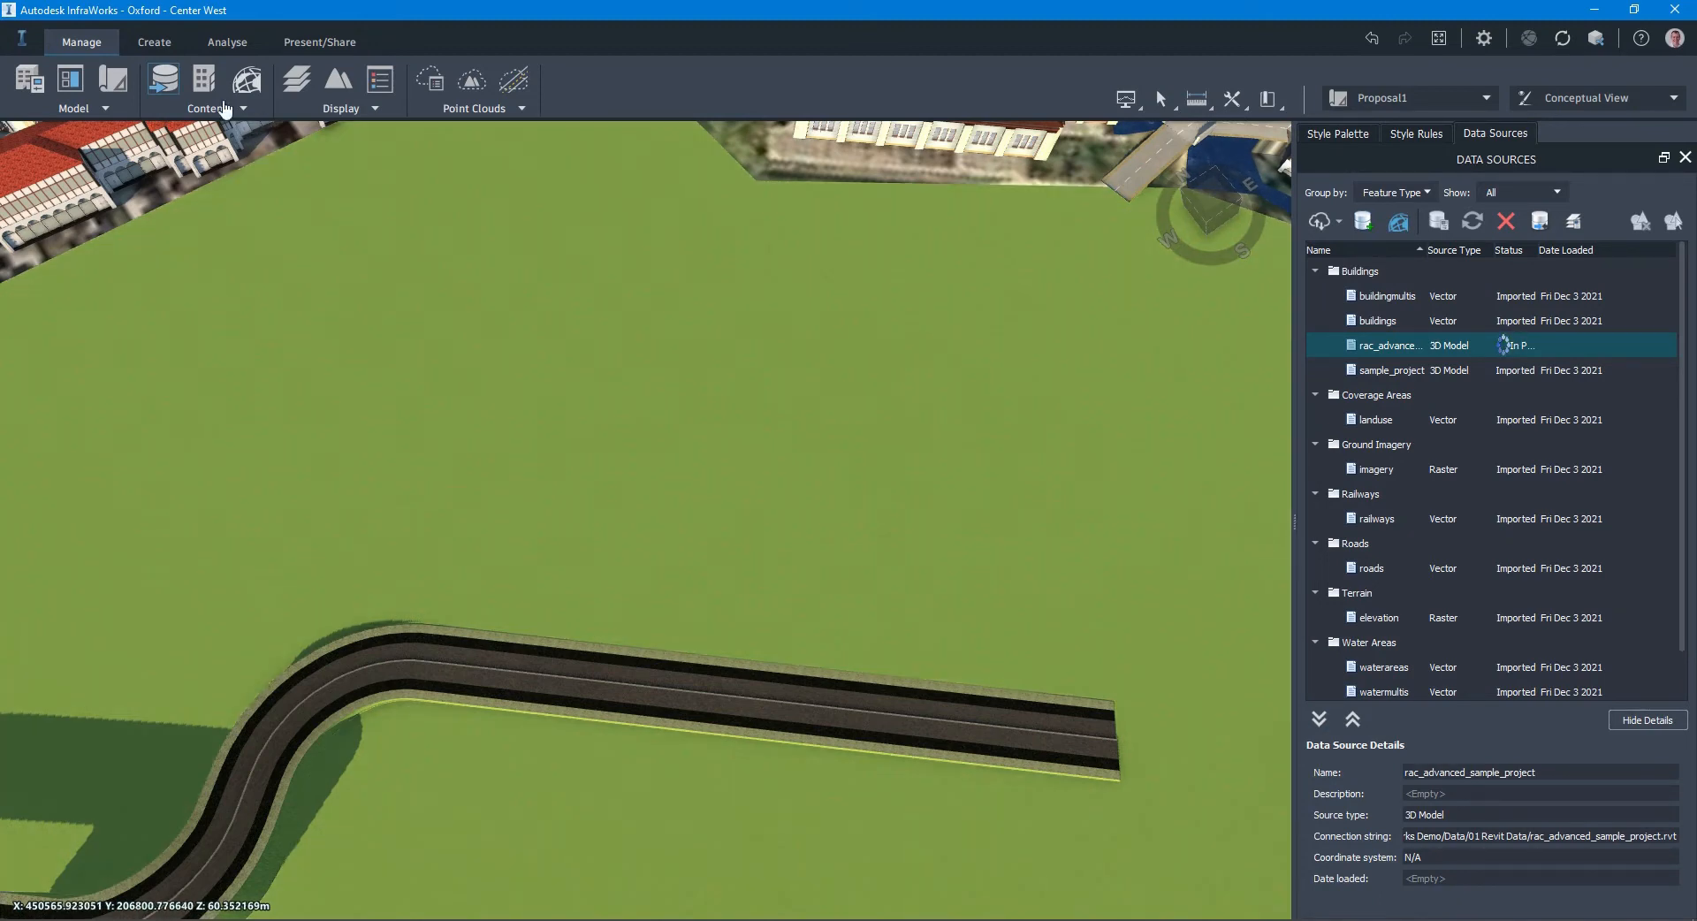
pyautogui.click(165, 48)
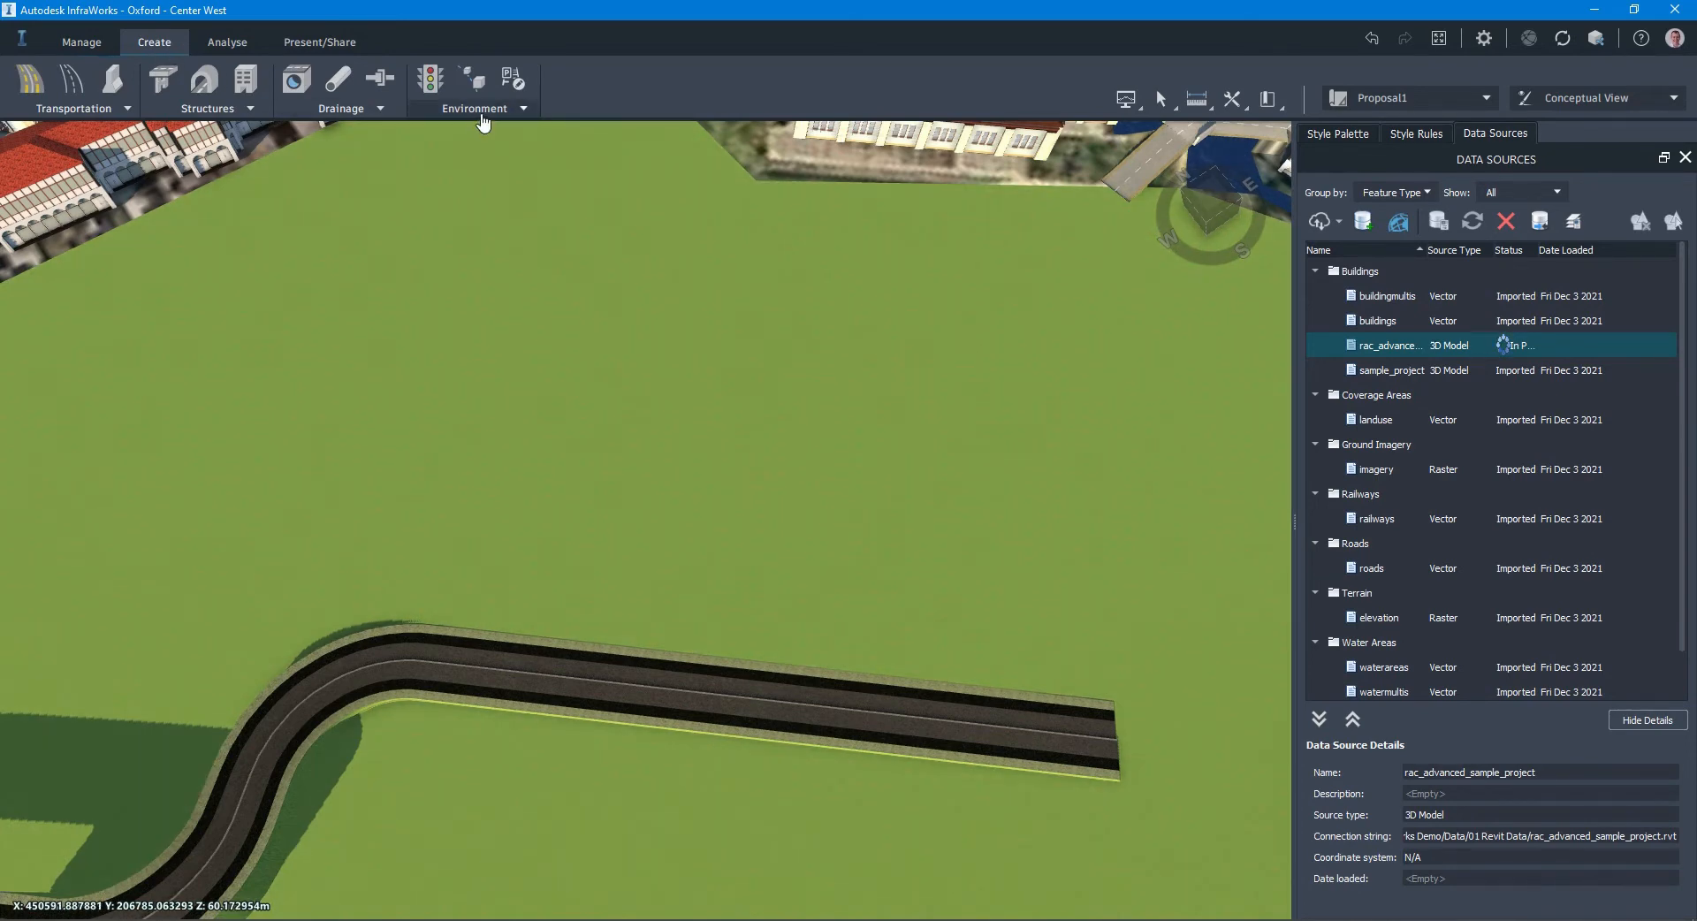
pyautogui.click(485, 110)
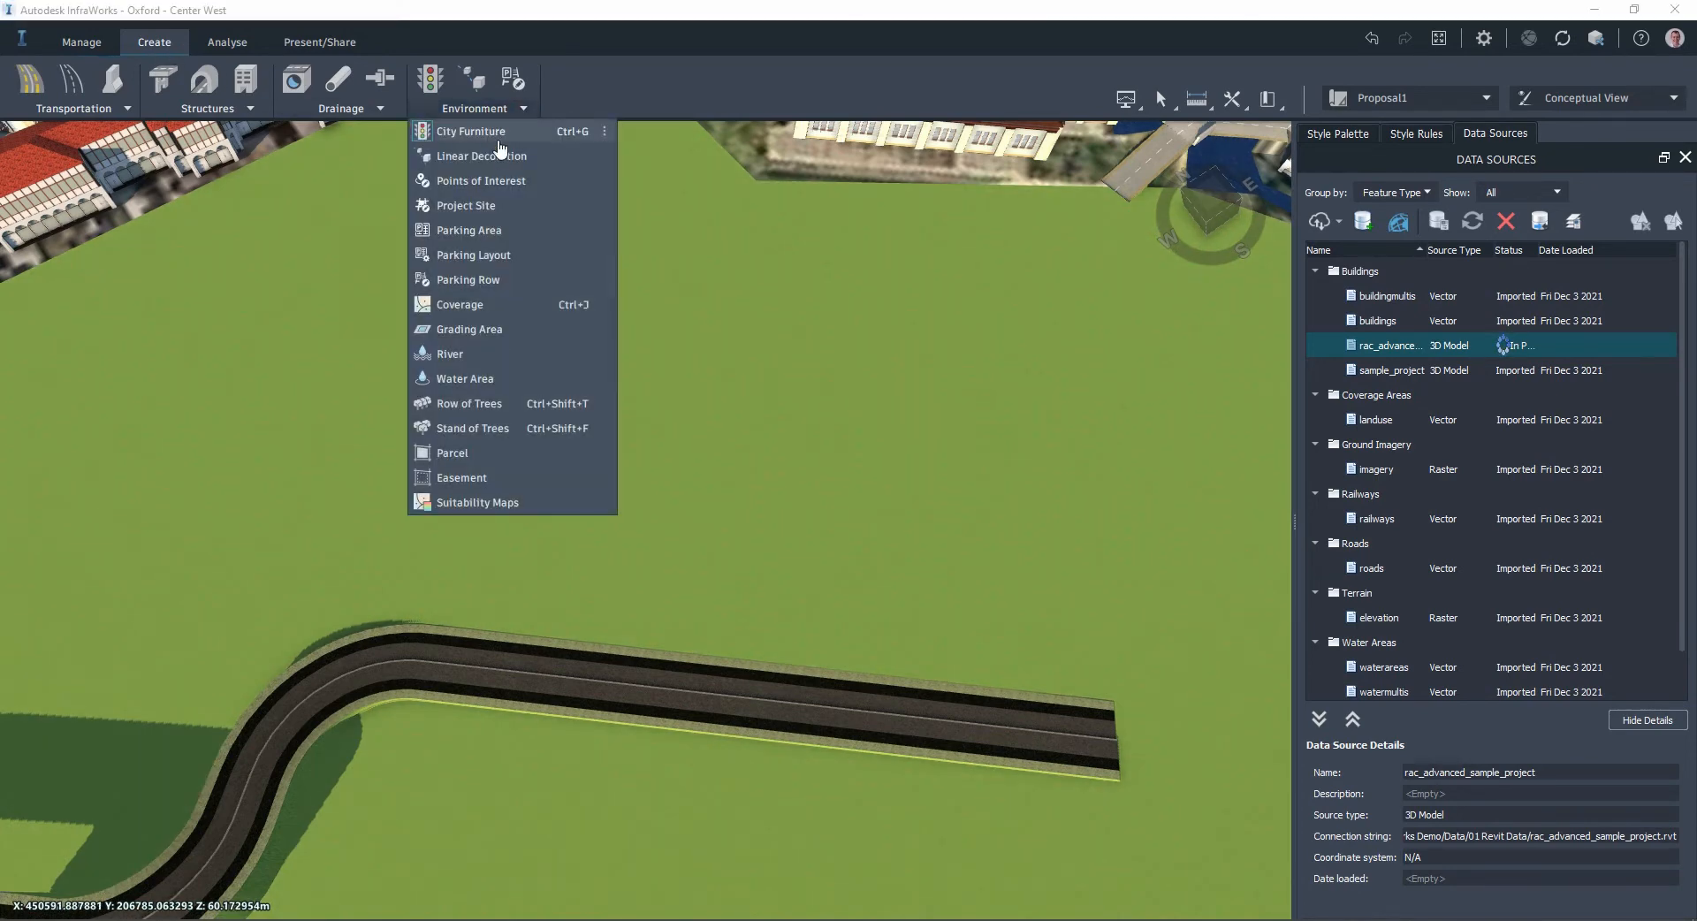
pyautogui.click(524, 309)
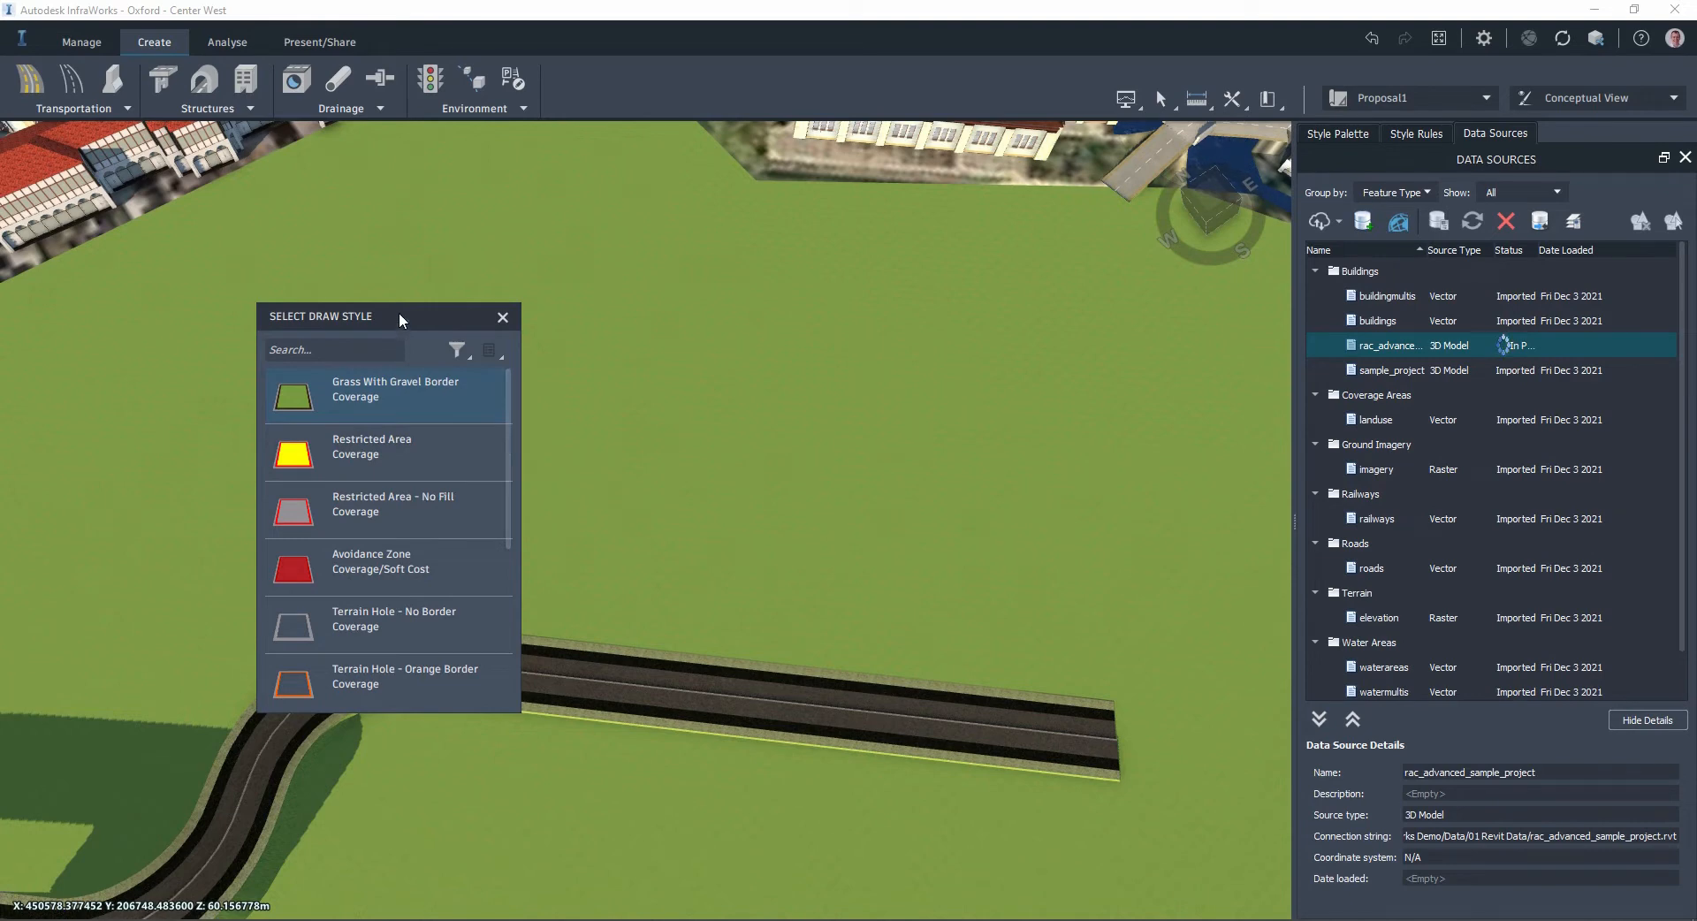
pyautogui.moveTo(400, 311)
pyautogui.mouseDown()
pyautogui.moveTo(200, 195)
pyautogui.moveTo(167, 152)
pyautogui.mouseUp()
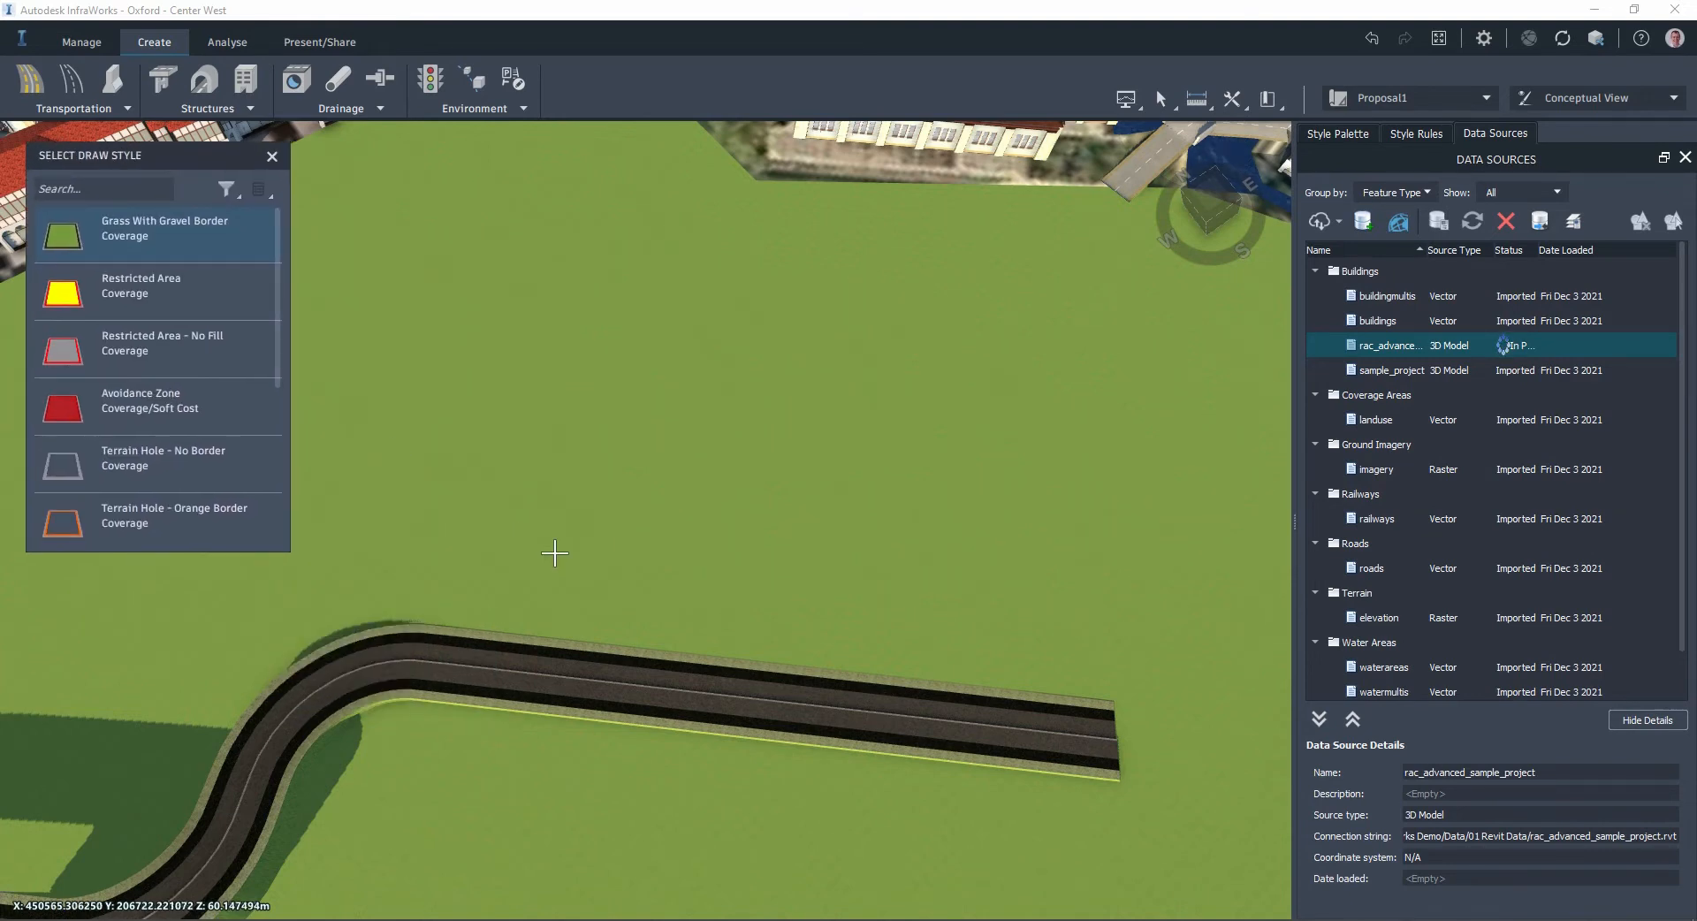
pyautogui.scroll(-2, 558, 557)
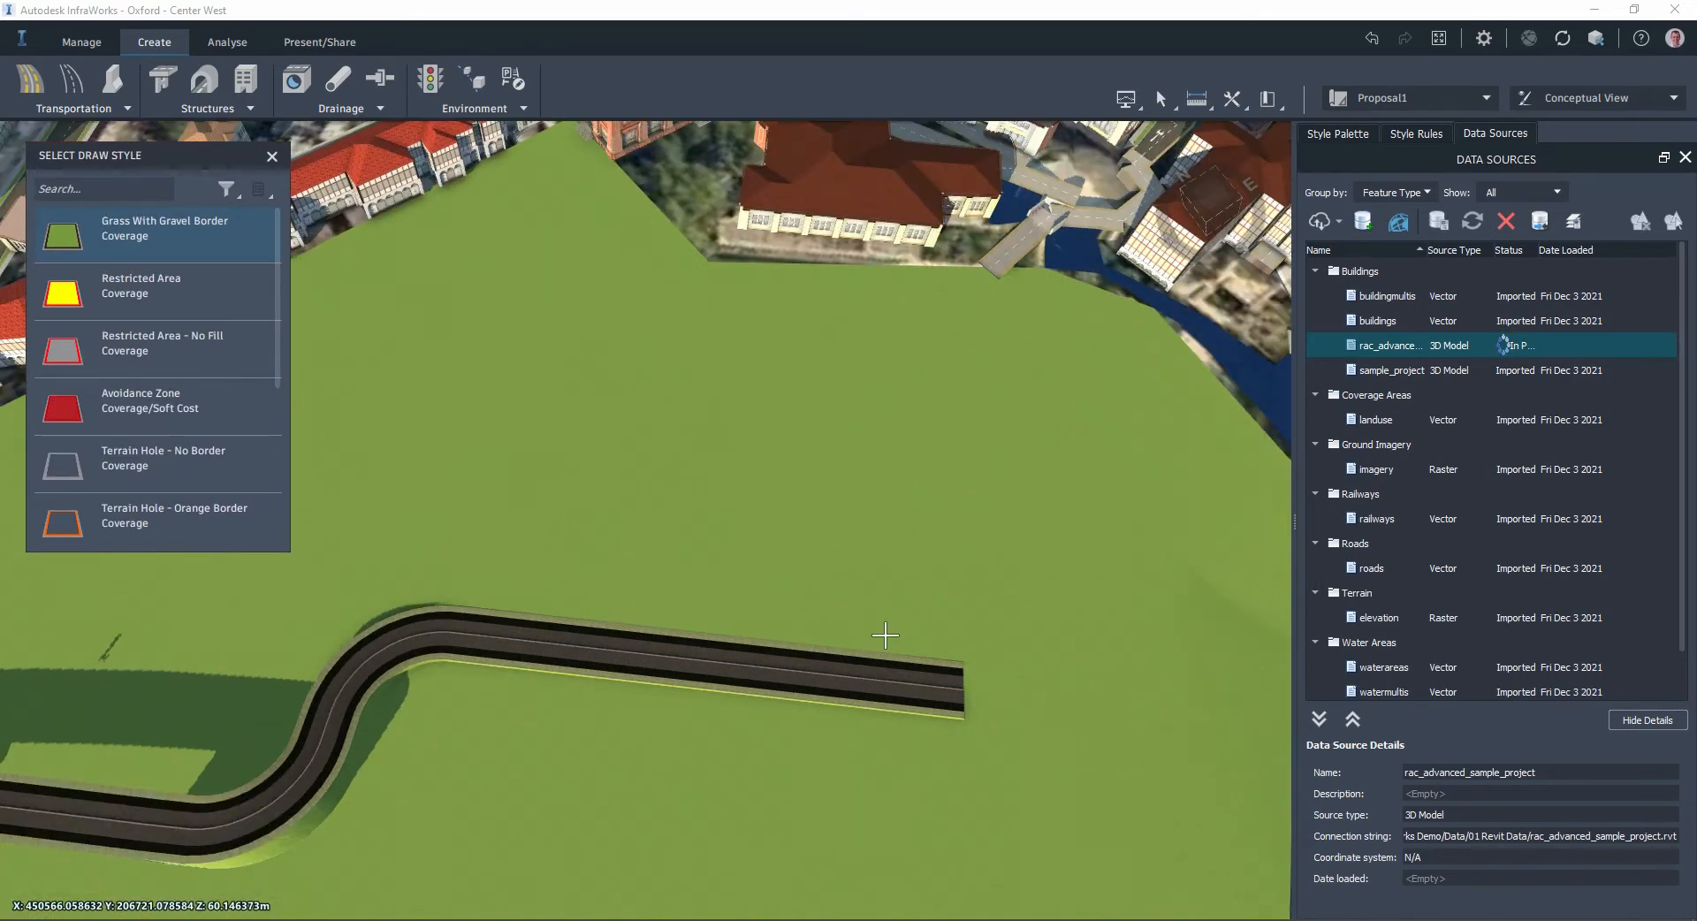
pyautogui.click(965, 647)
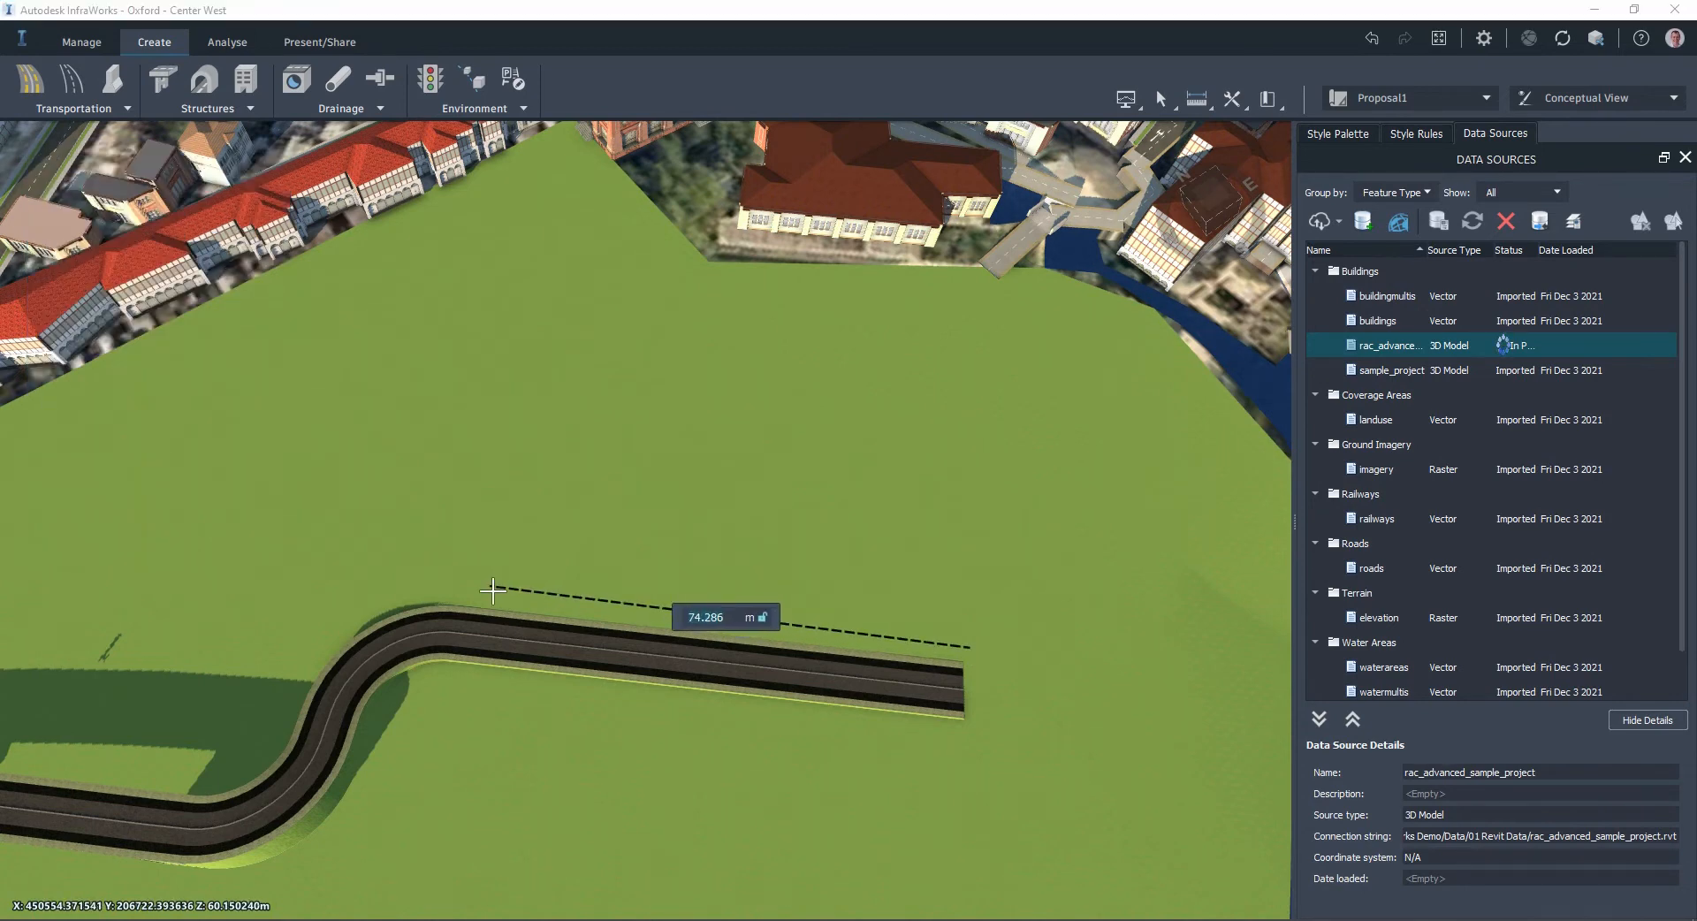
pyautogui.click(380, 585)
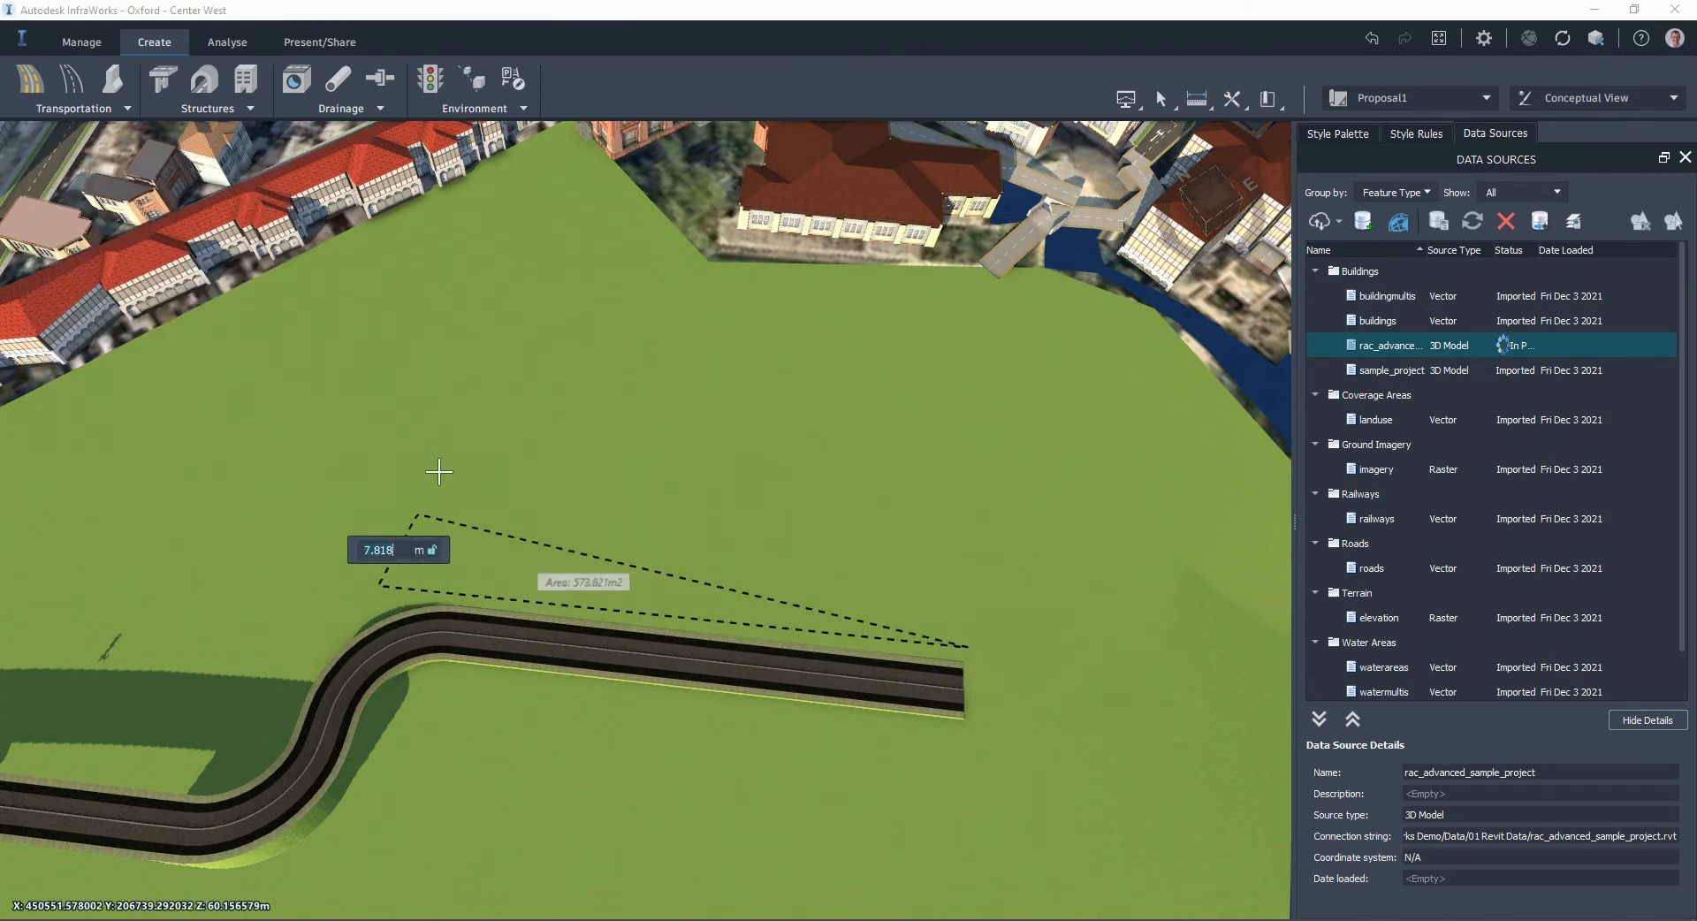
pyautogui.click(469, 220)
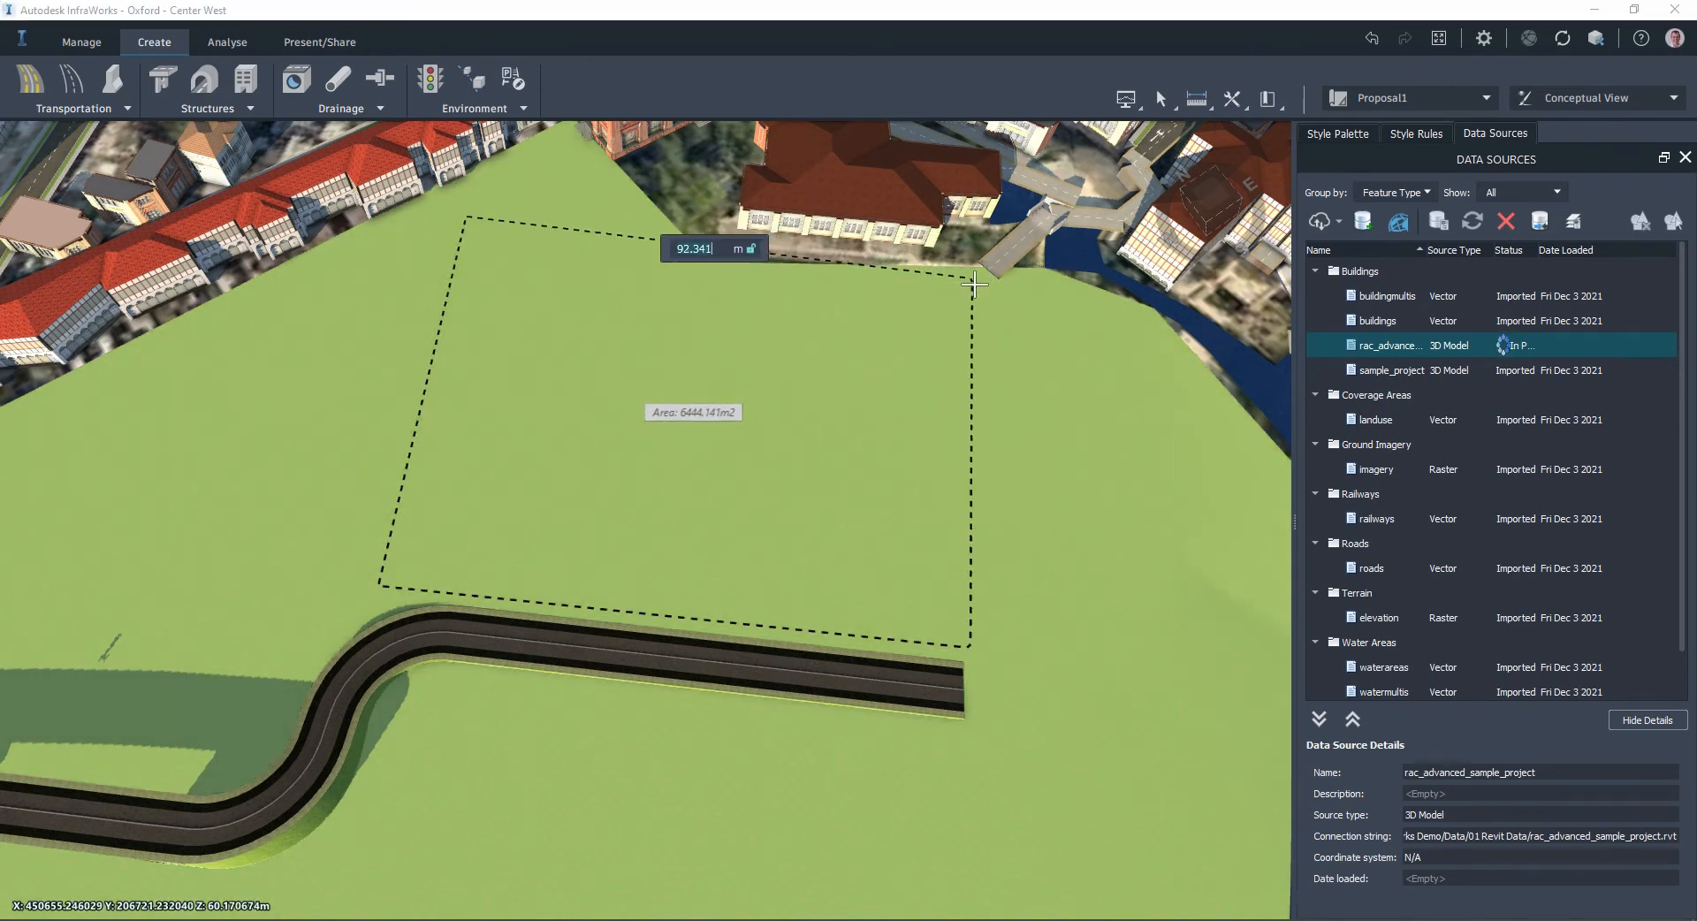
pyautogui.click(982, 281)
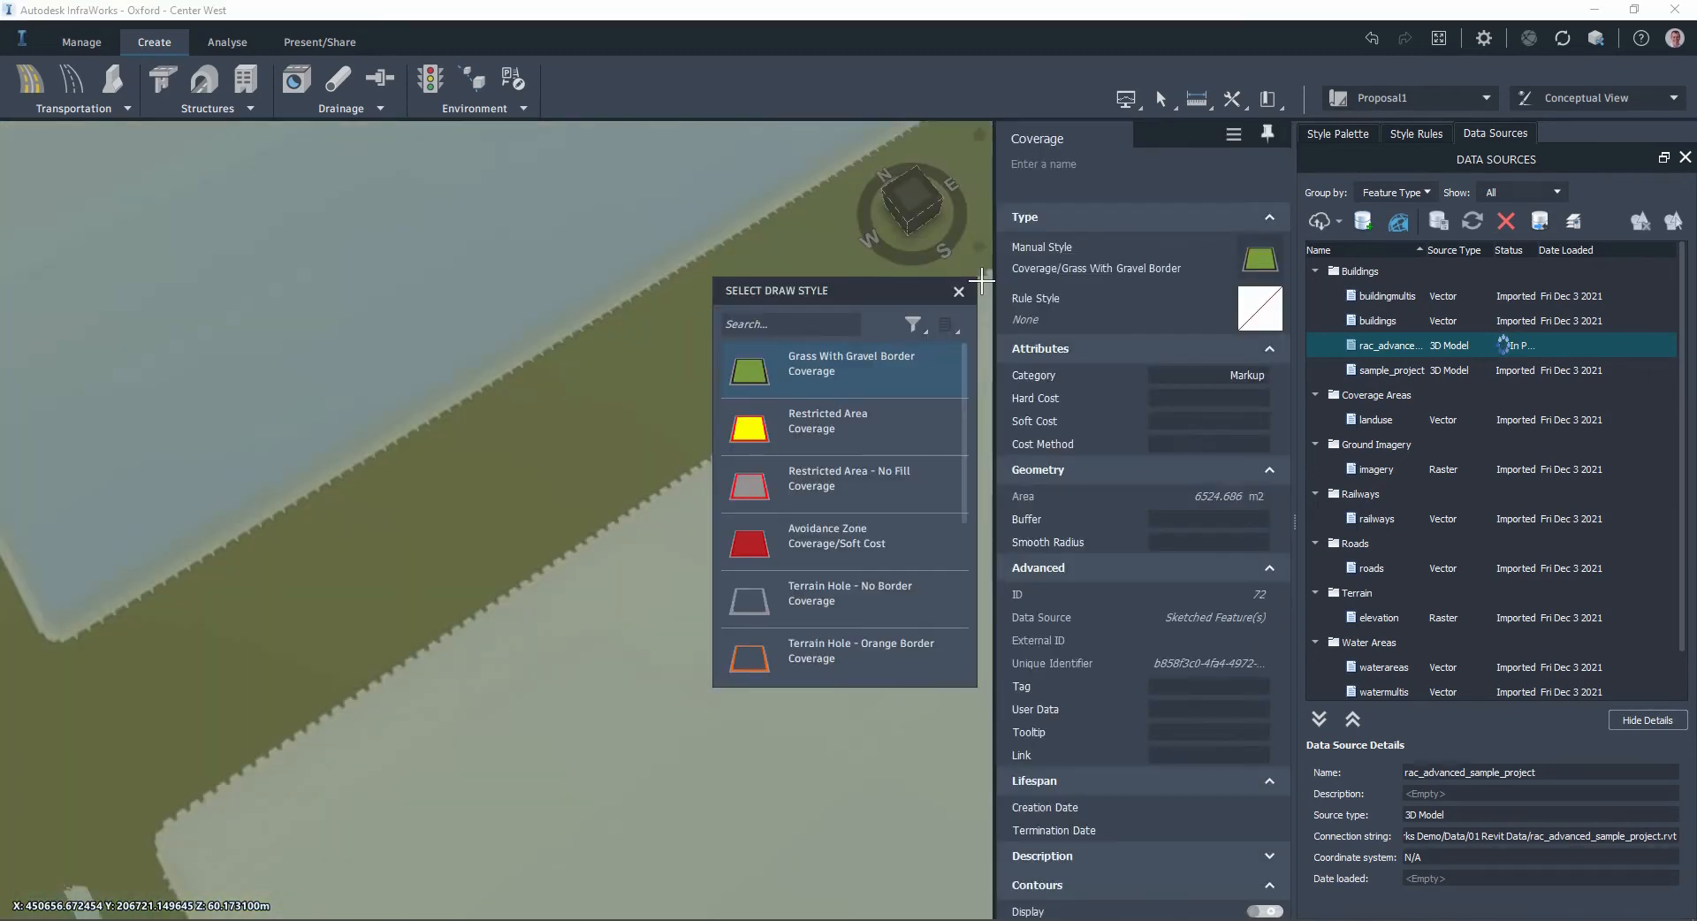
pyautogui.click(958, 292)
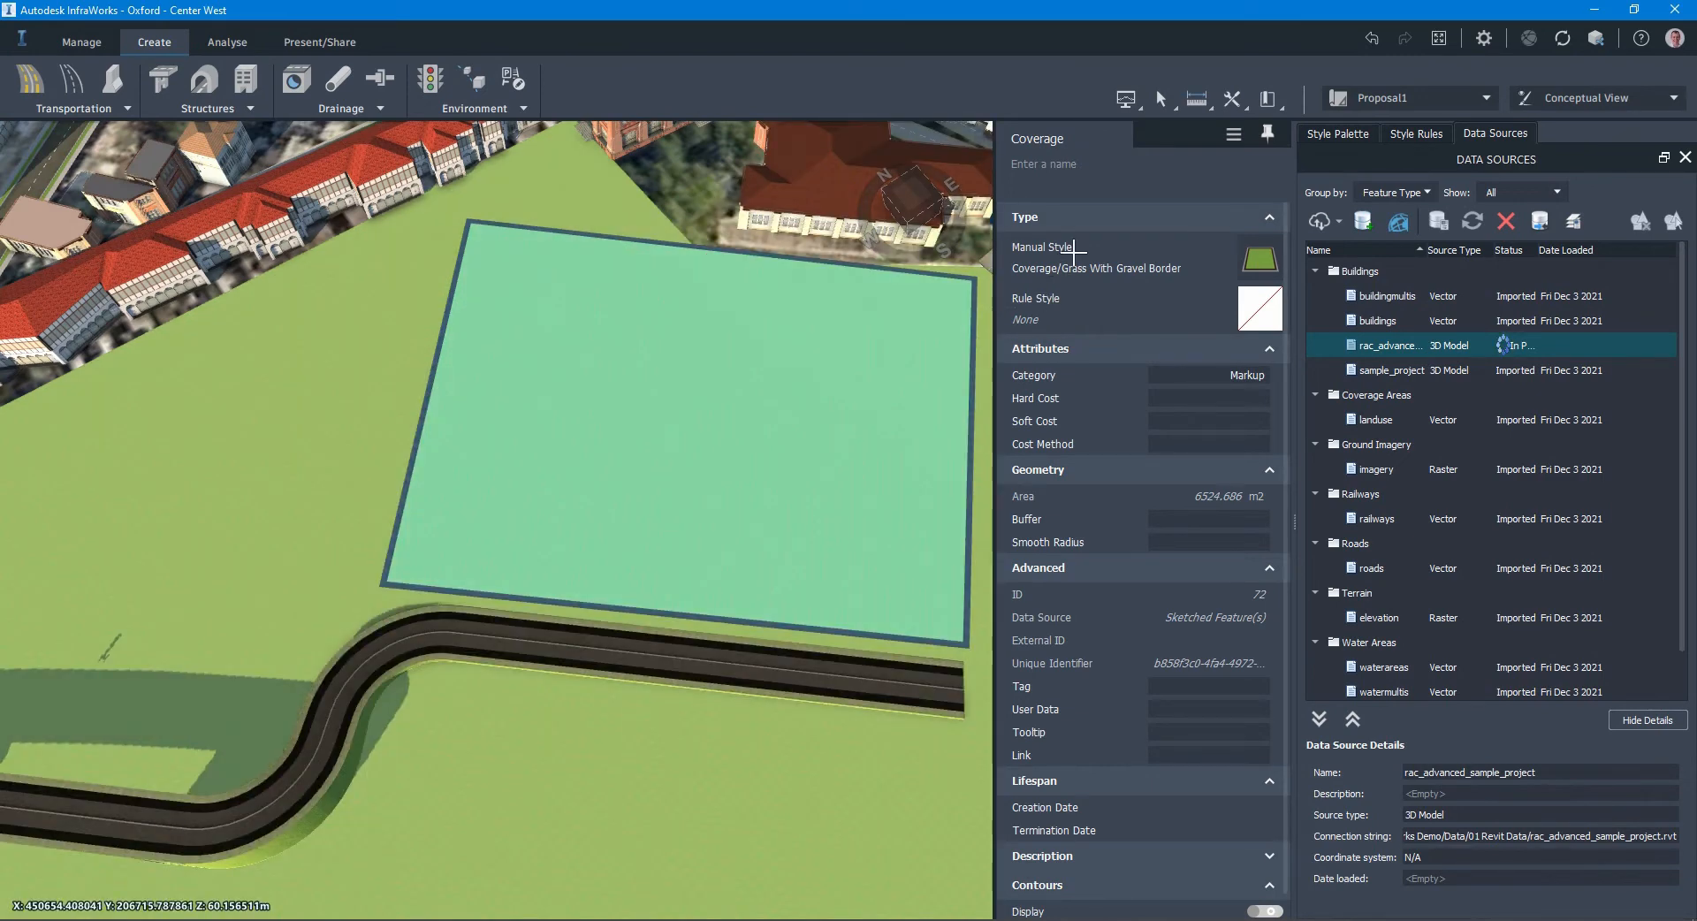
# Step: Change the coverage's manual style to the Surface Cracked Concrete roadway material and deselect the coverage
pyautogui.click(1072, 237)
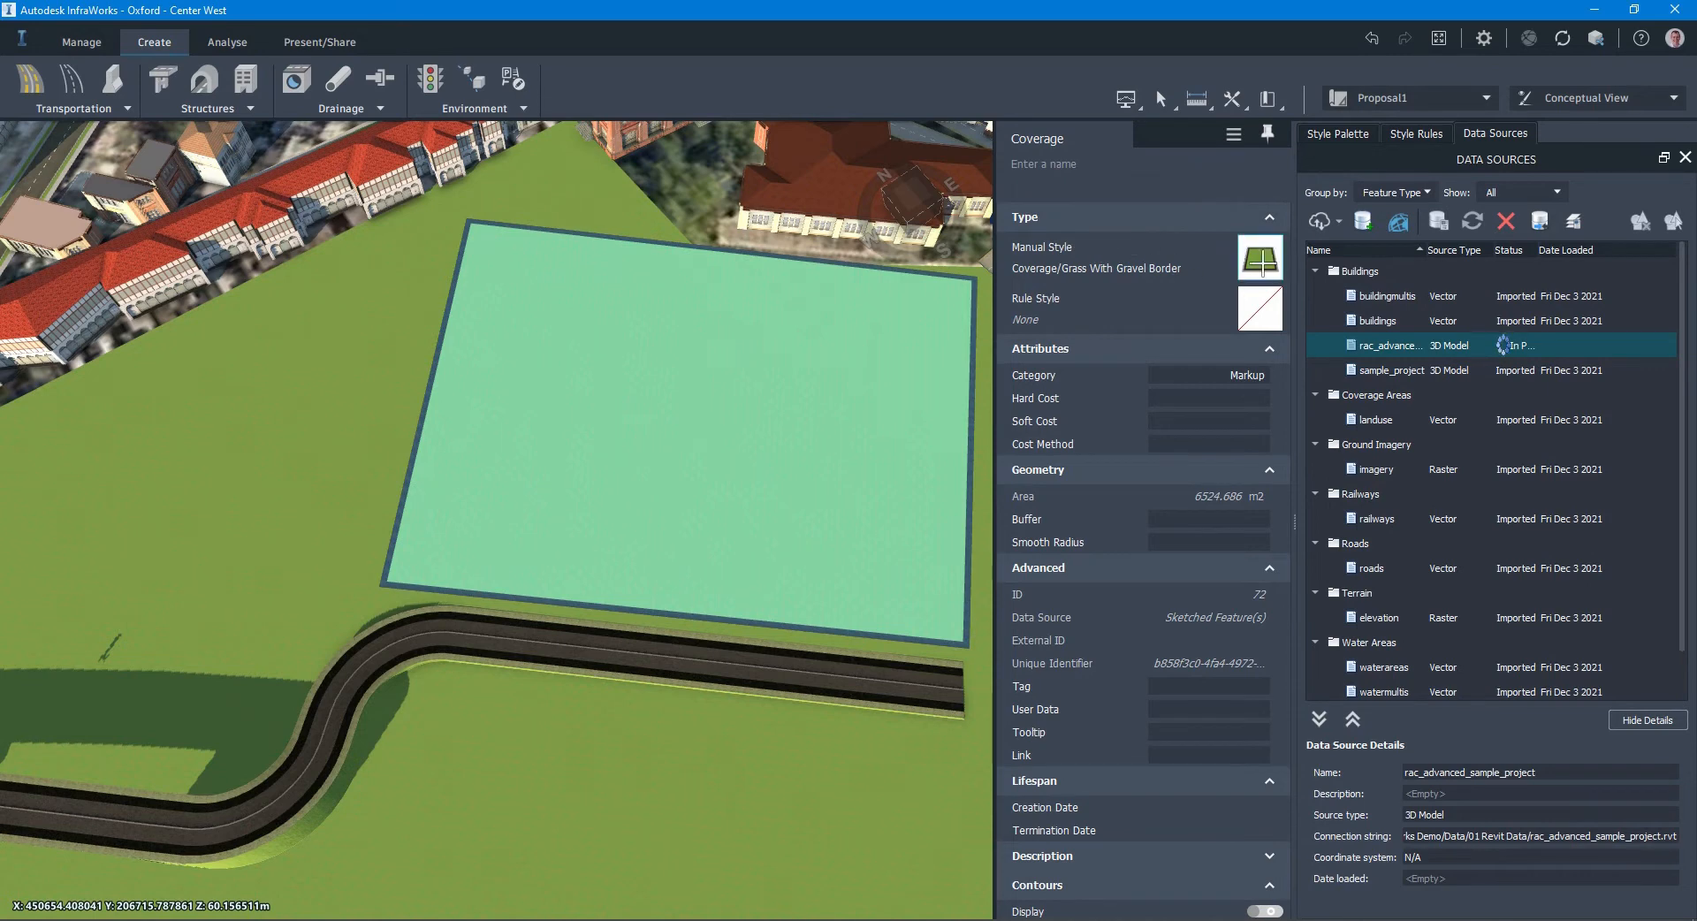
pyautogui.click(1265, 260)
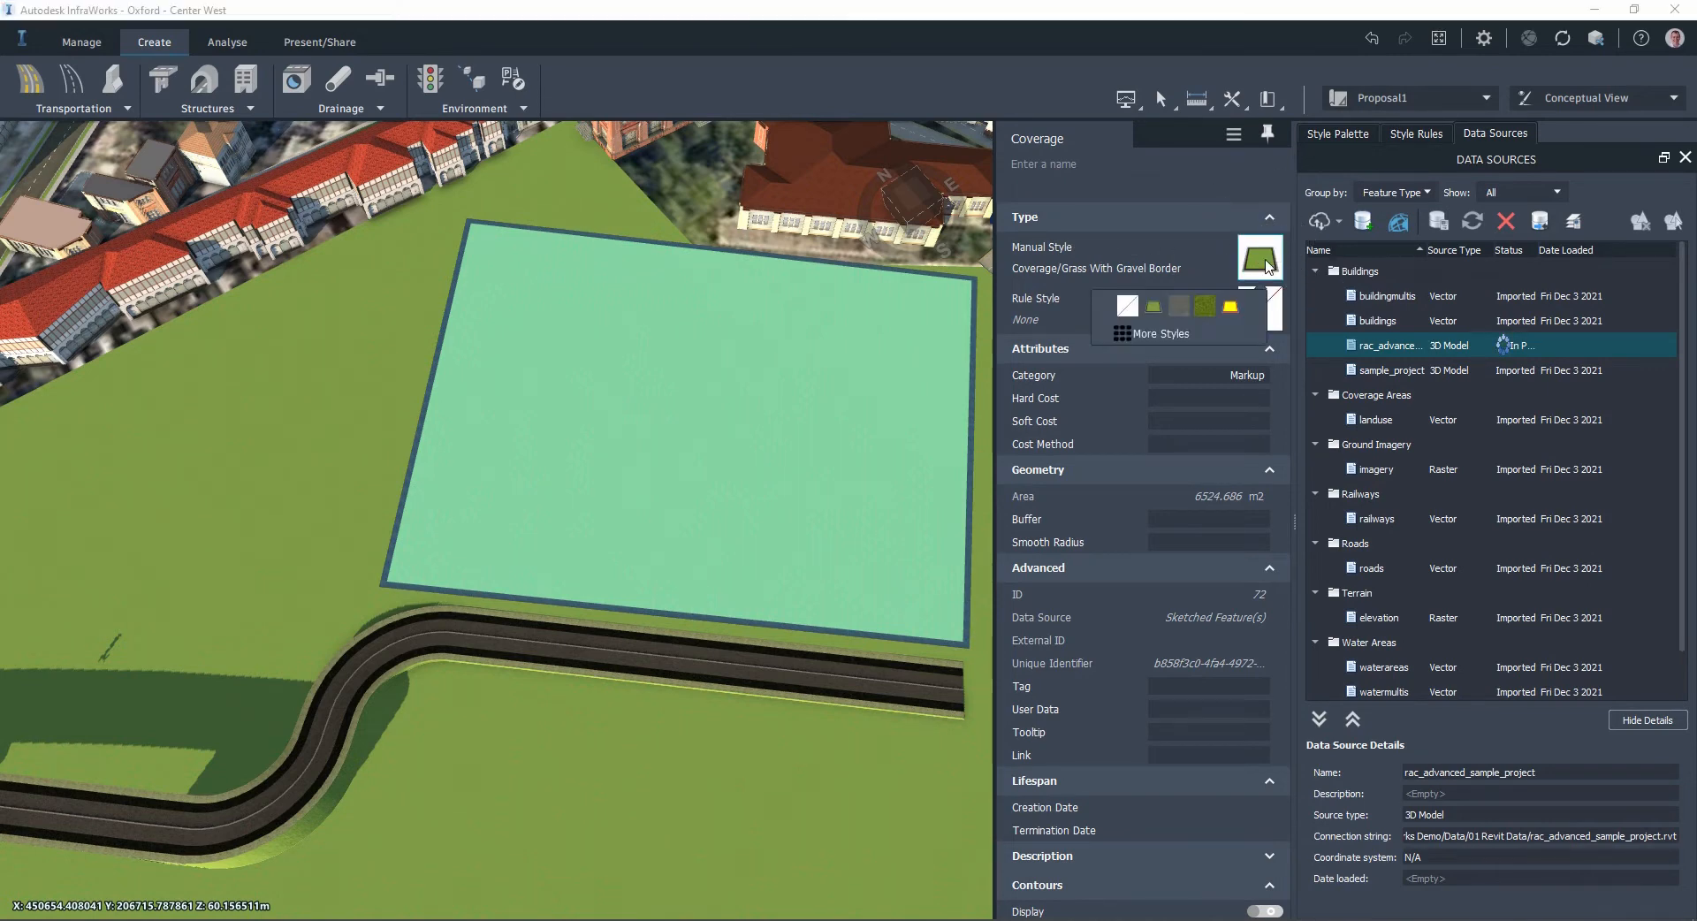
pyautogui.click(1184, 306)
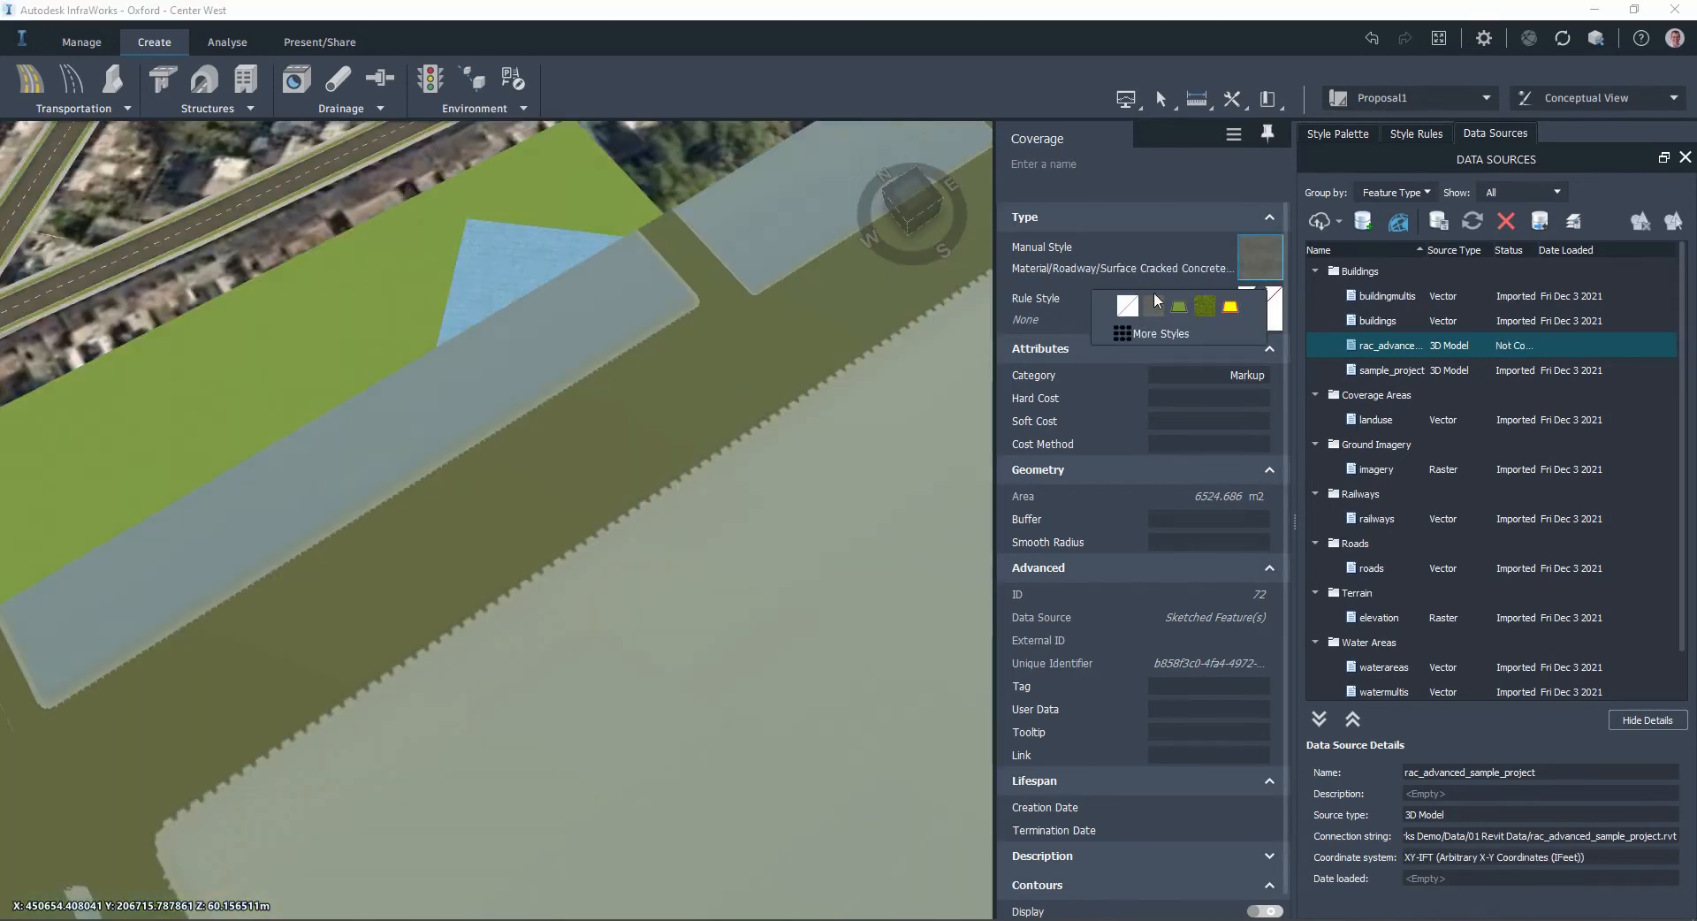
pyautogui.click(1169, 257)
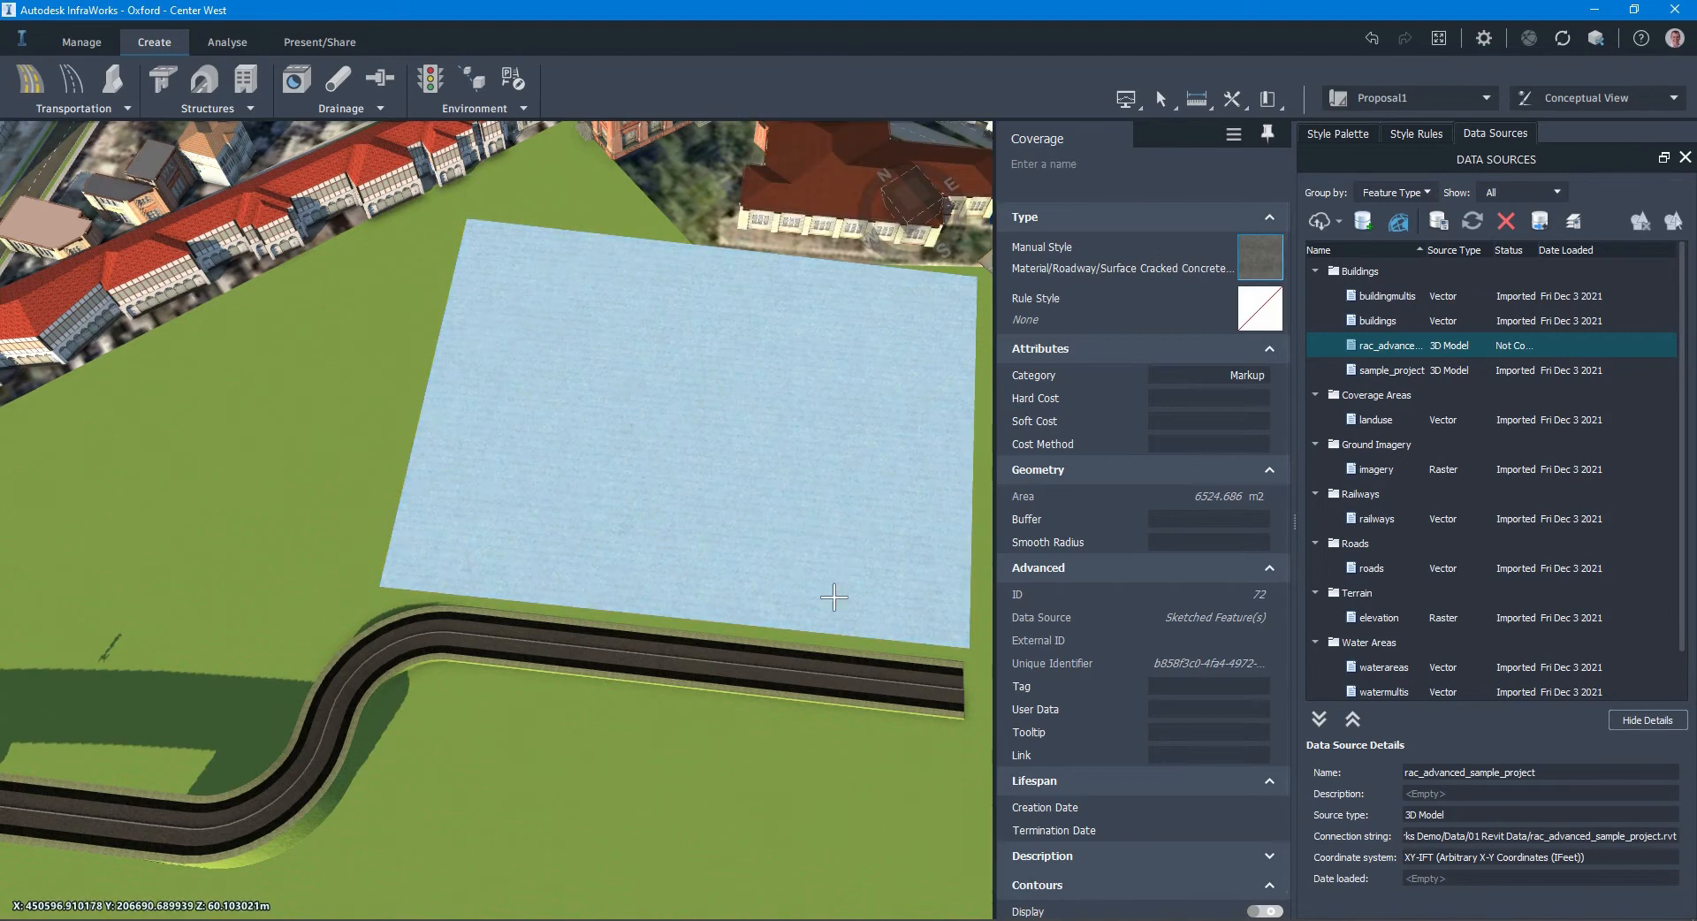
pyautogui.click(834, 595)
pyautogui.press('Escape')
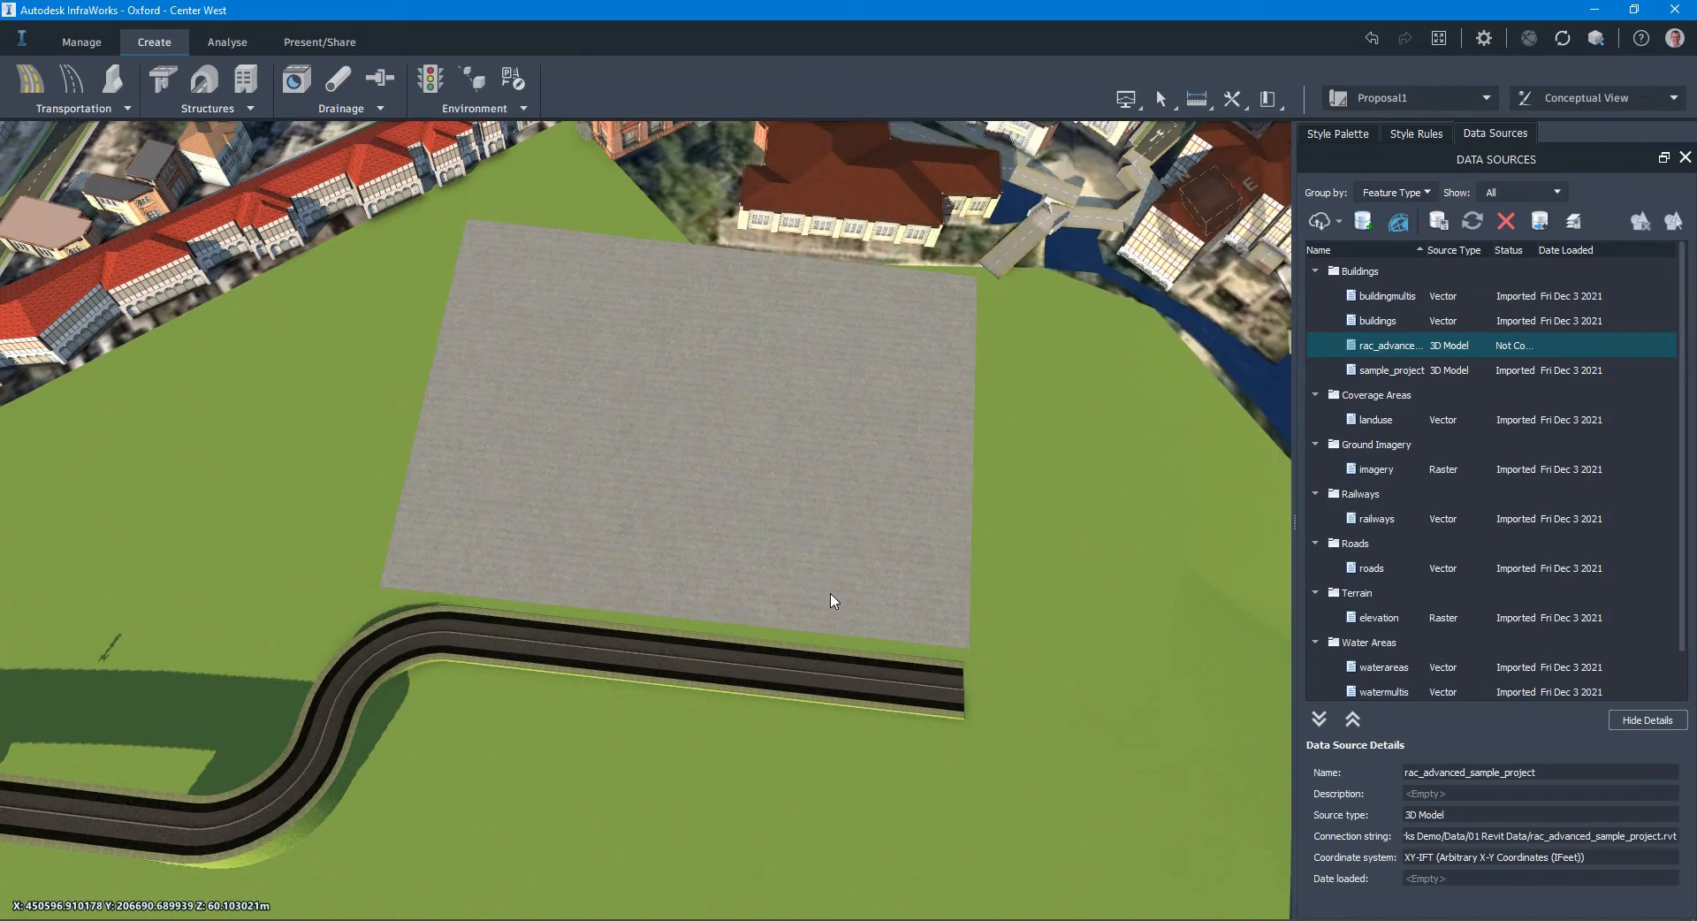
# Step: Examine the cracked concrete texture of the new coverage up close and in its surroundings
pyautogui.scroll(6, 833, 601)
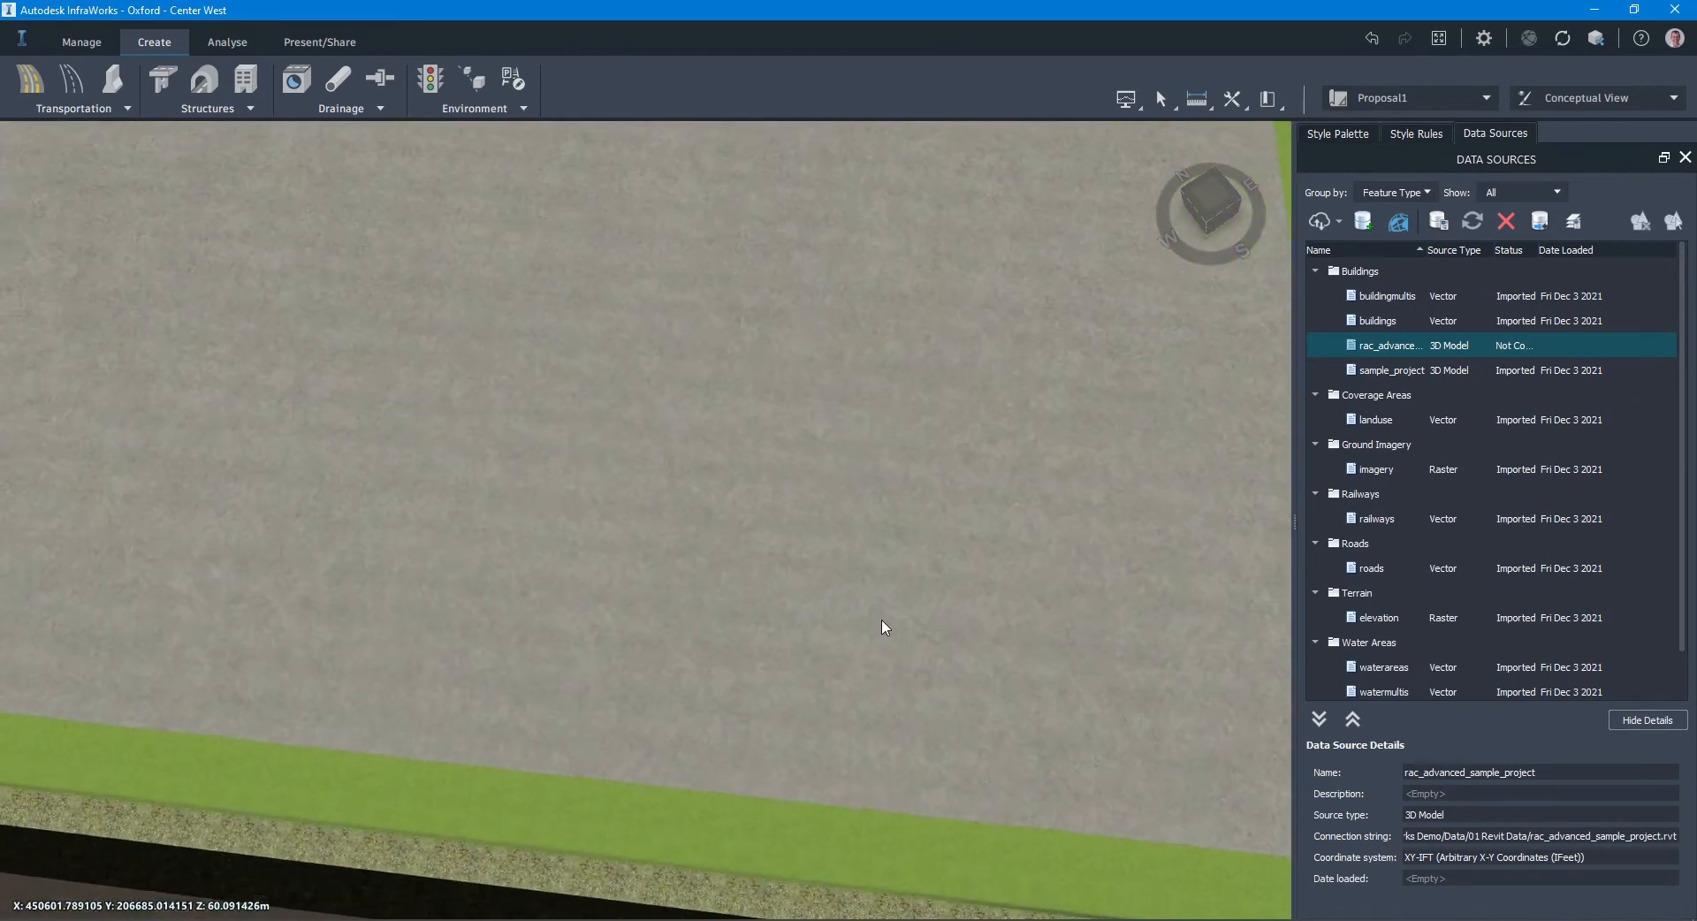
pyautogui.scroll(3, 884, 627)
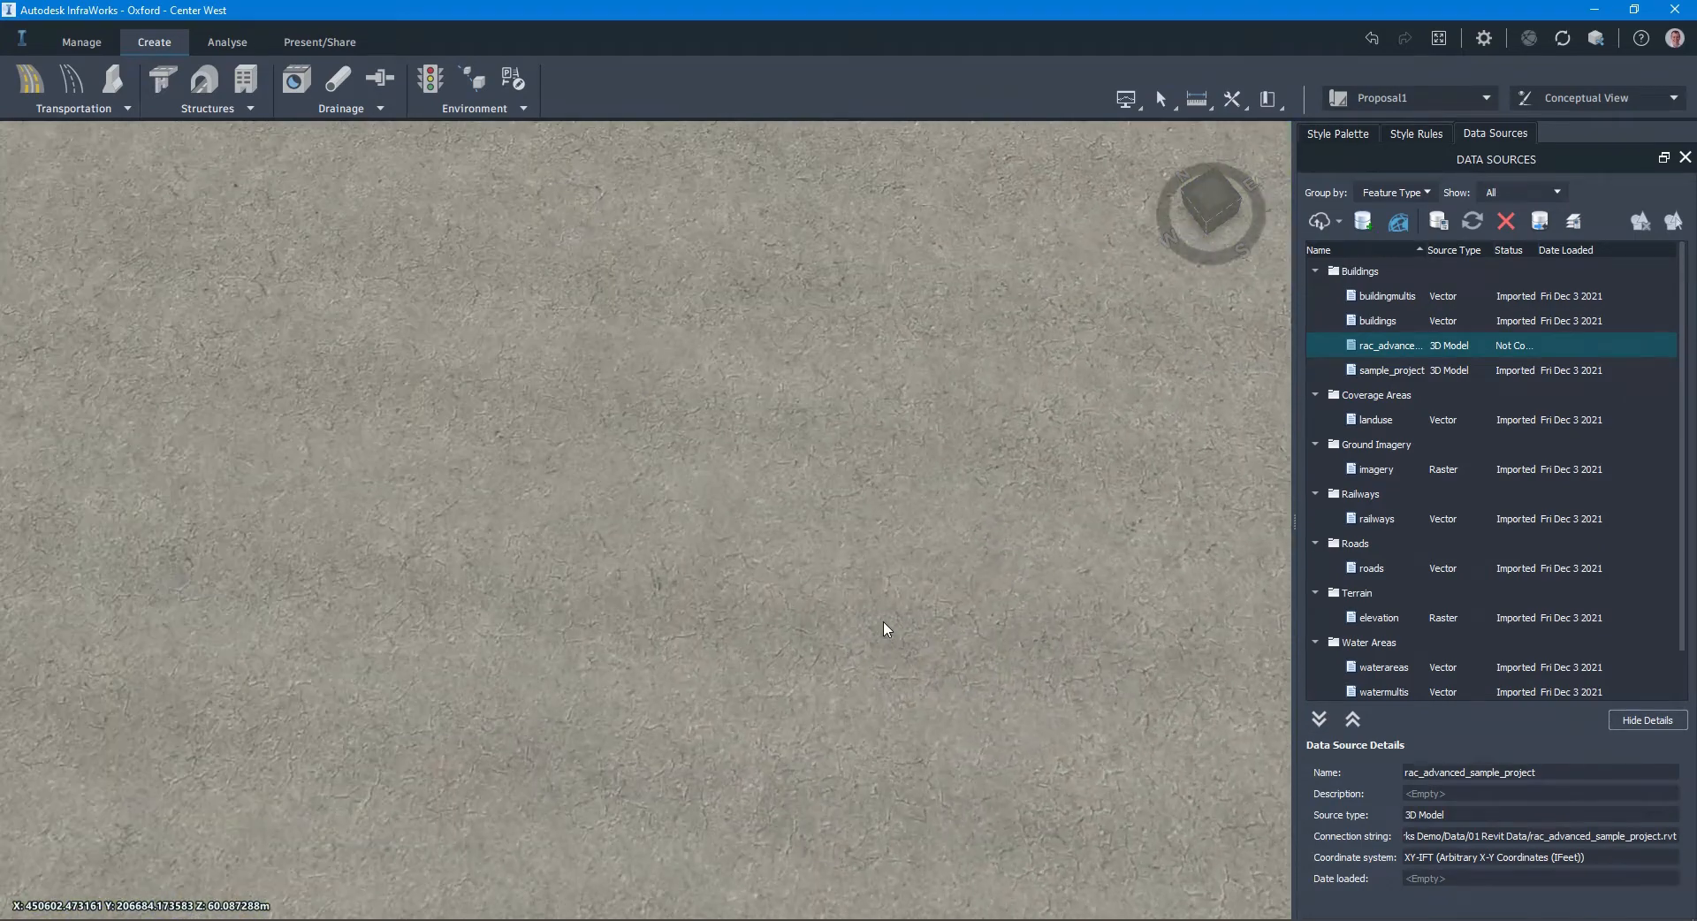
pyautogui.scroll(1, 887, 630)
pyautogui.scroll(1, 887, 630)
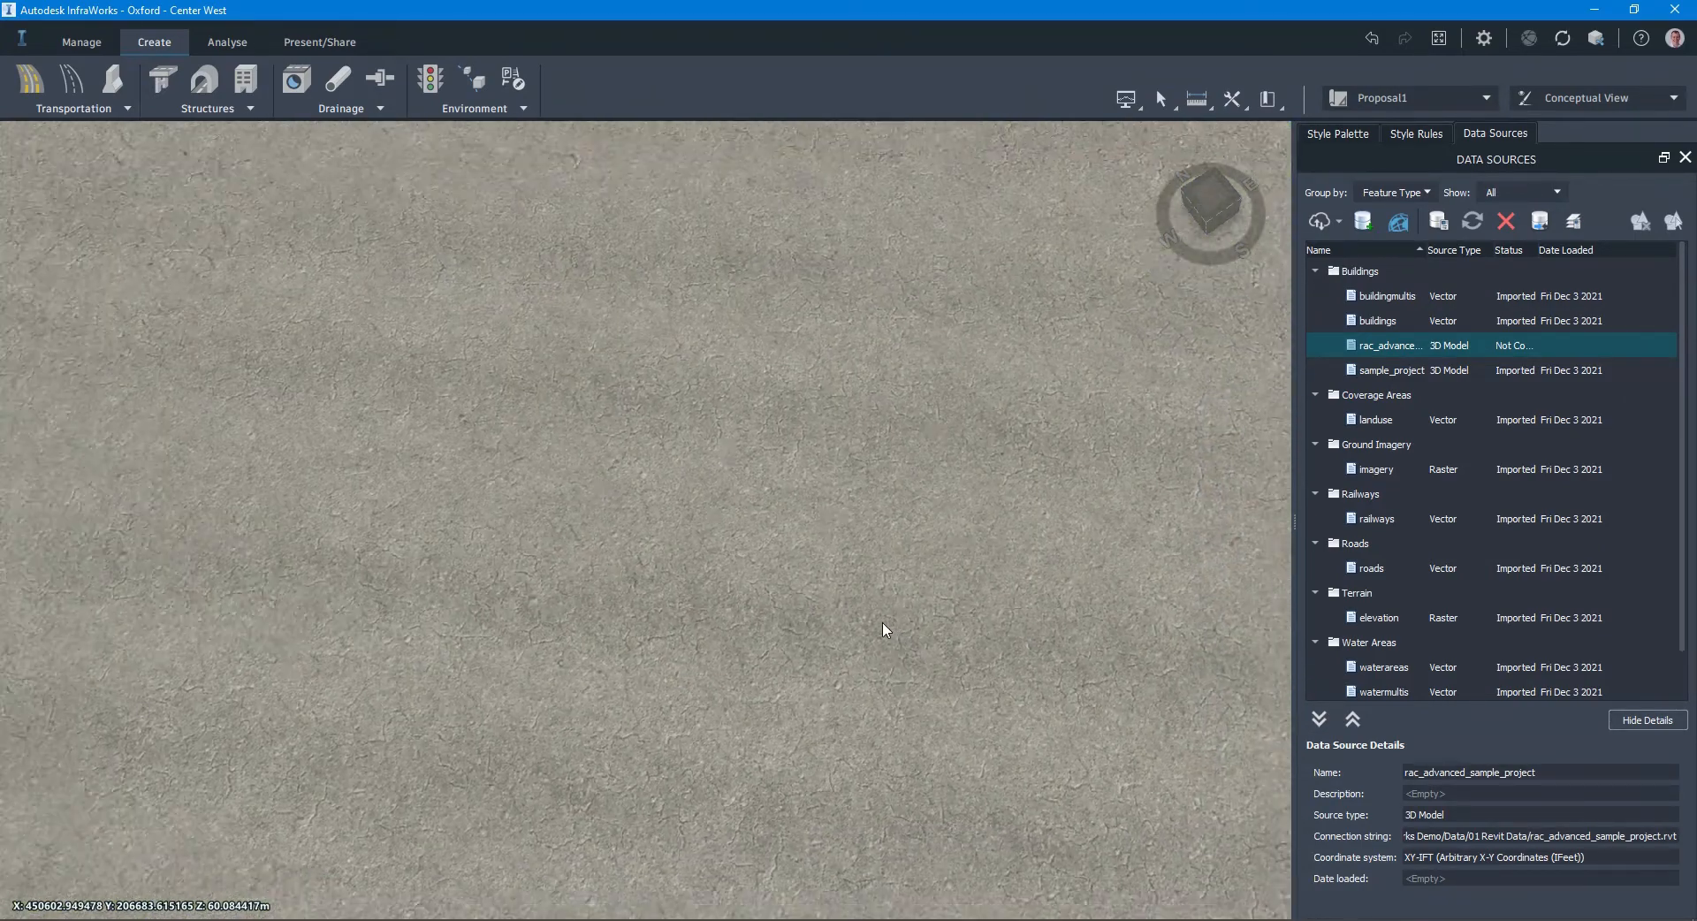
pyautogui.scroll(-3, 879, 637)
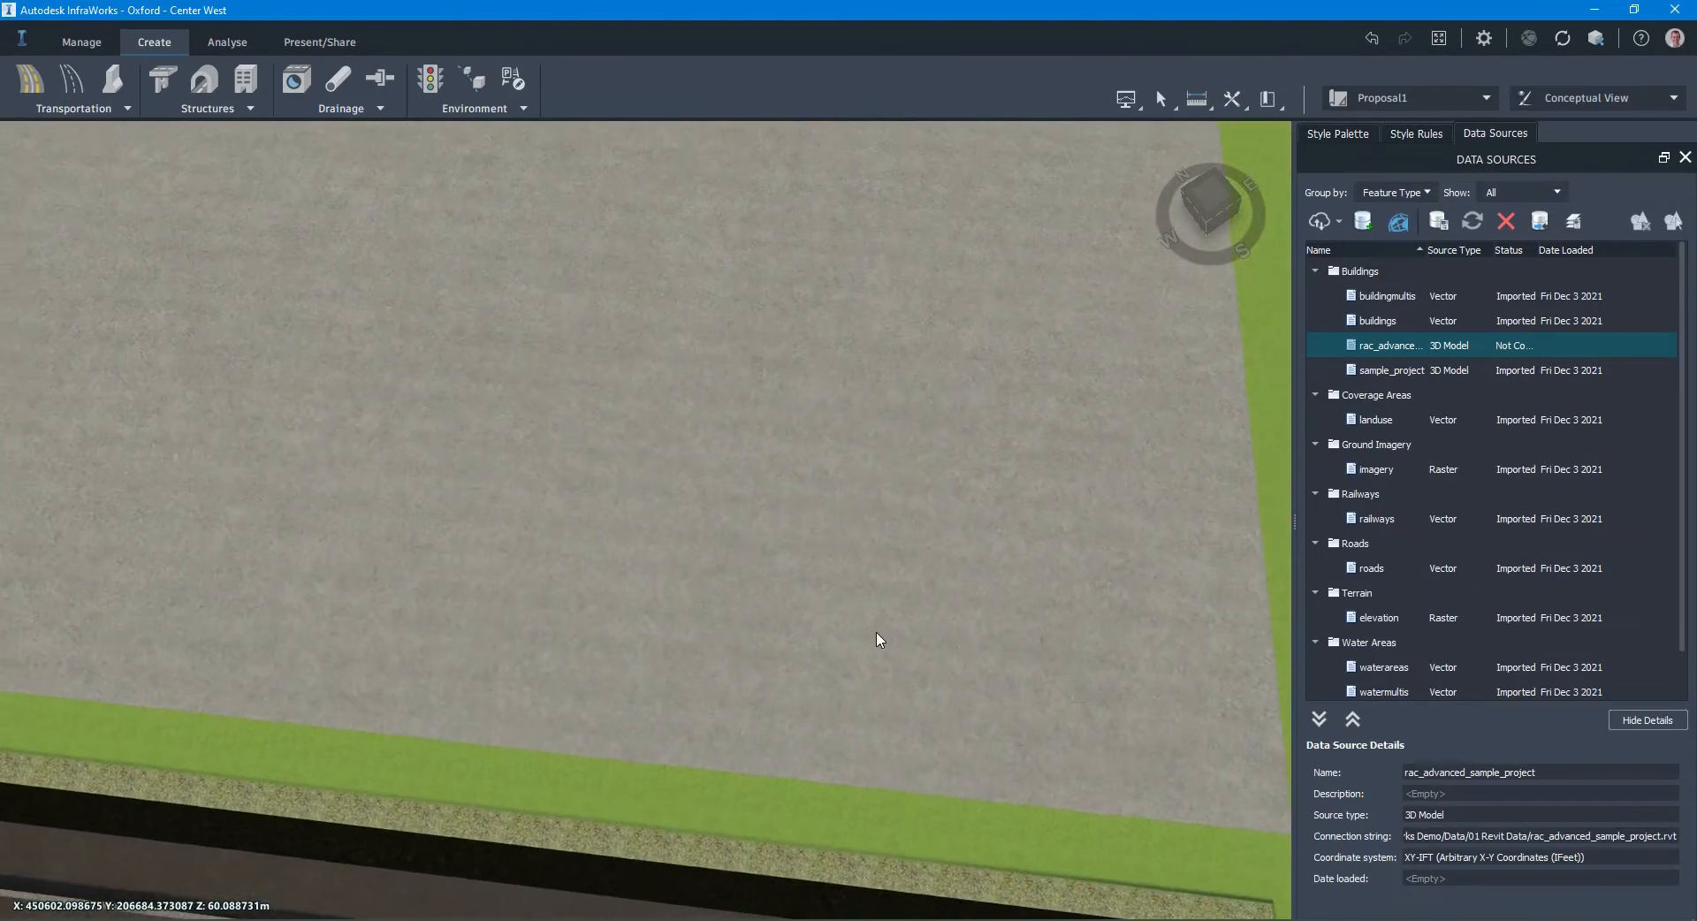
pyautogui.scroll(-5, 879, 638)
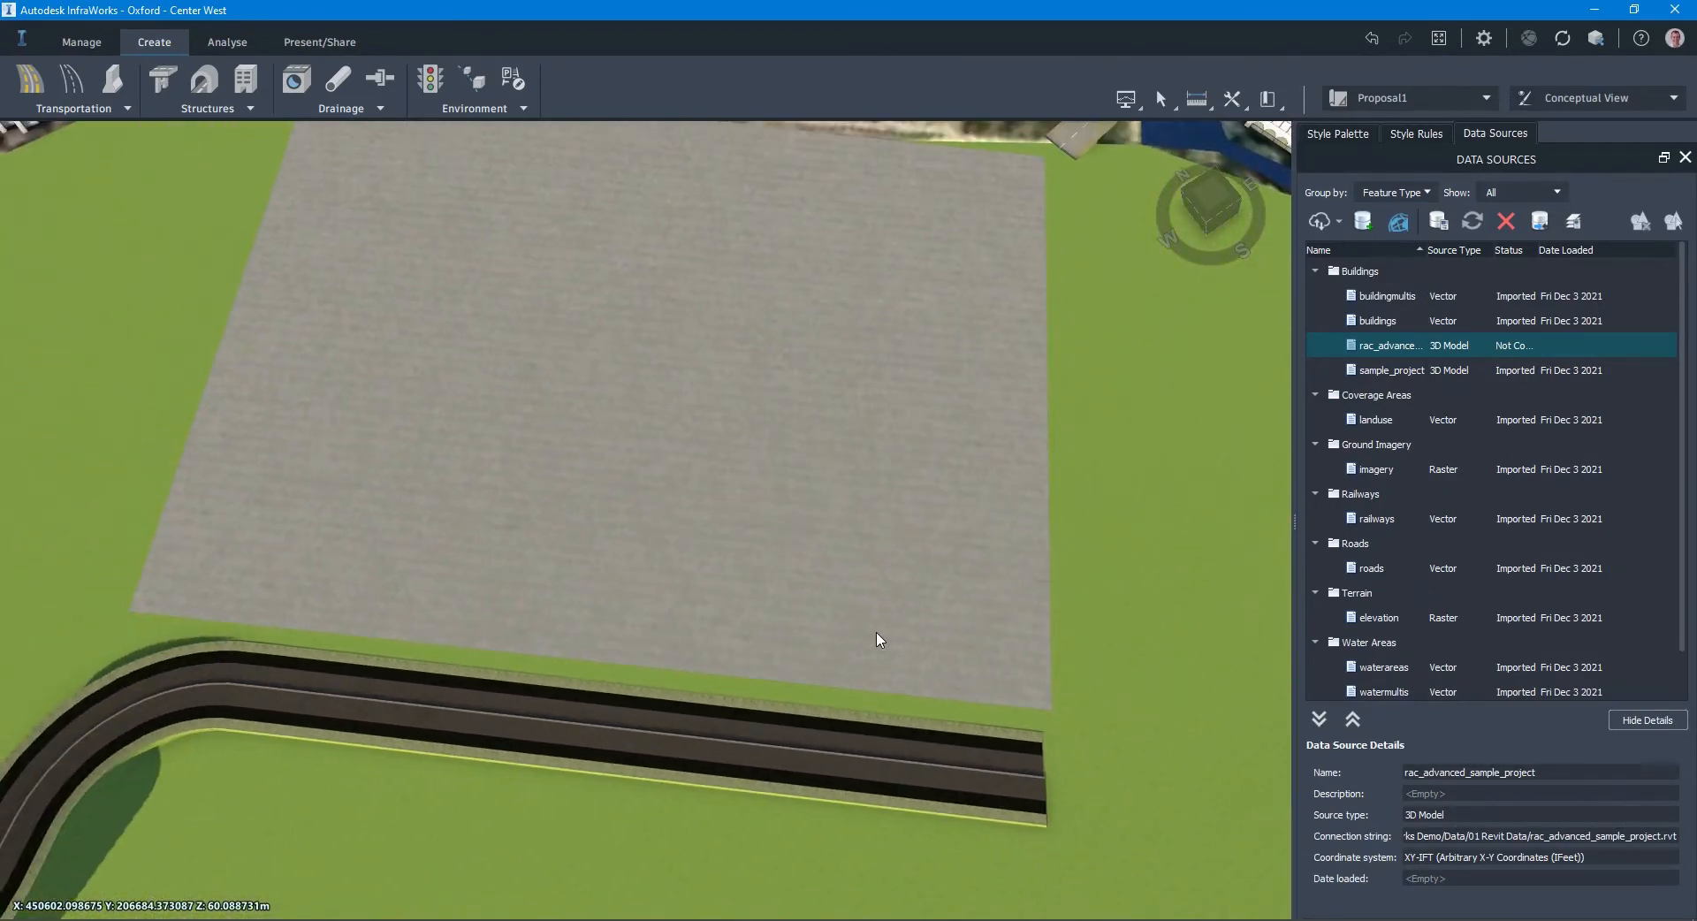
pyautogui.scroll(-2, 879, 639)
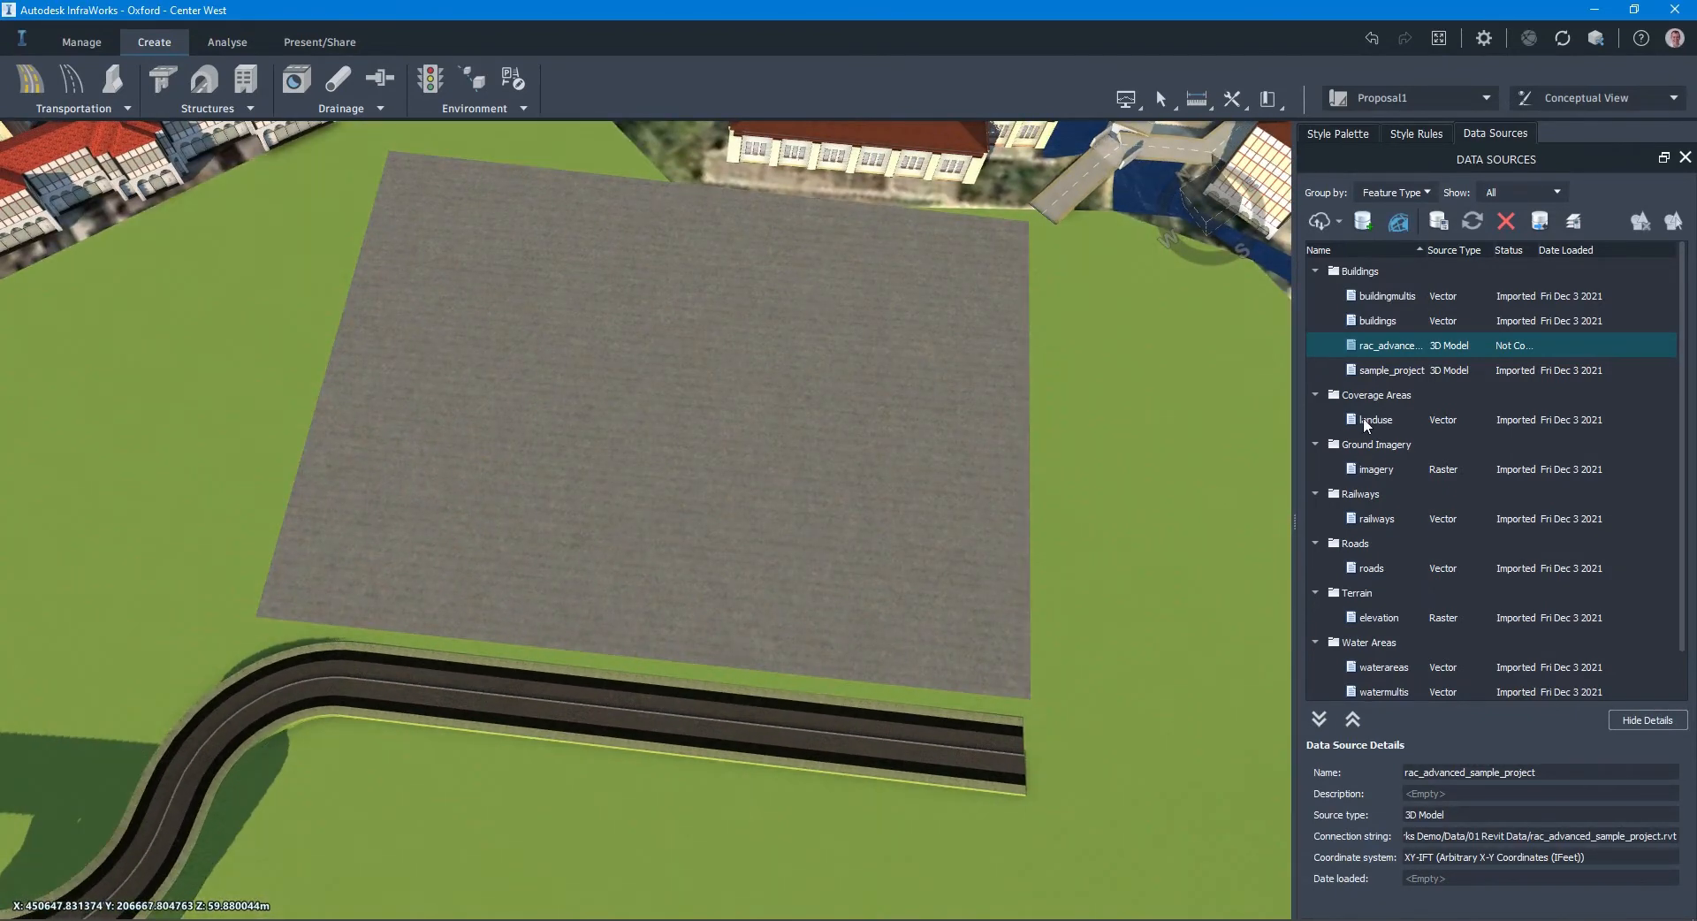
# Step: Place the rac_advanced_sample_project building interactively on the concrete coverage and refresh its data source
pyautogui.press('ctrl')
pyautogui.press('ctrl')
pyautogui.doubleClick(1384, 346)
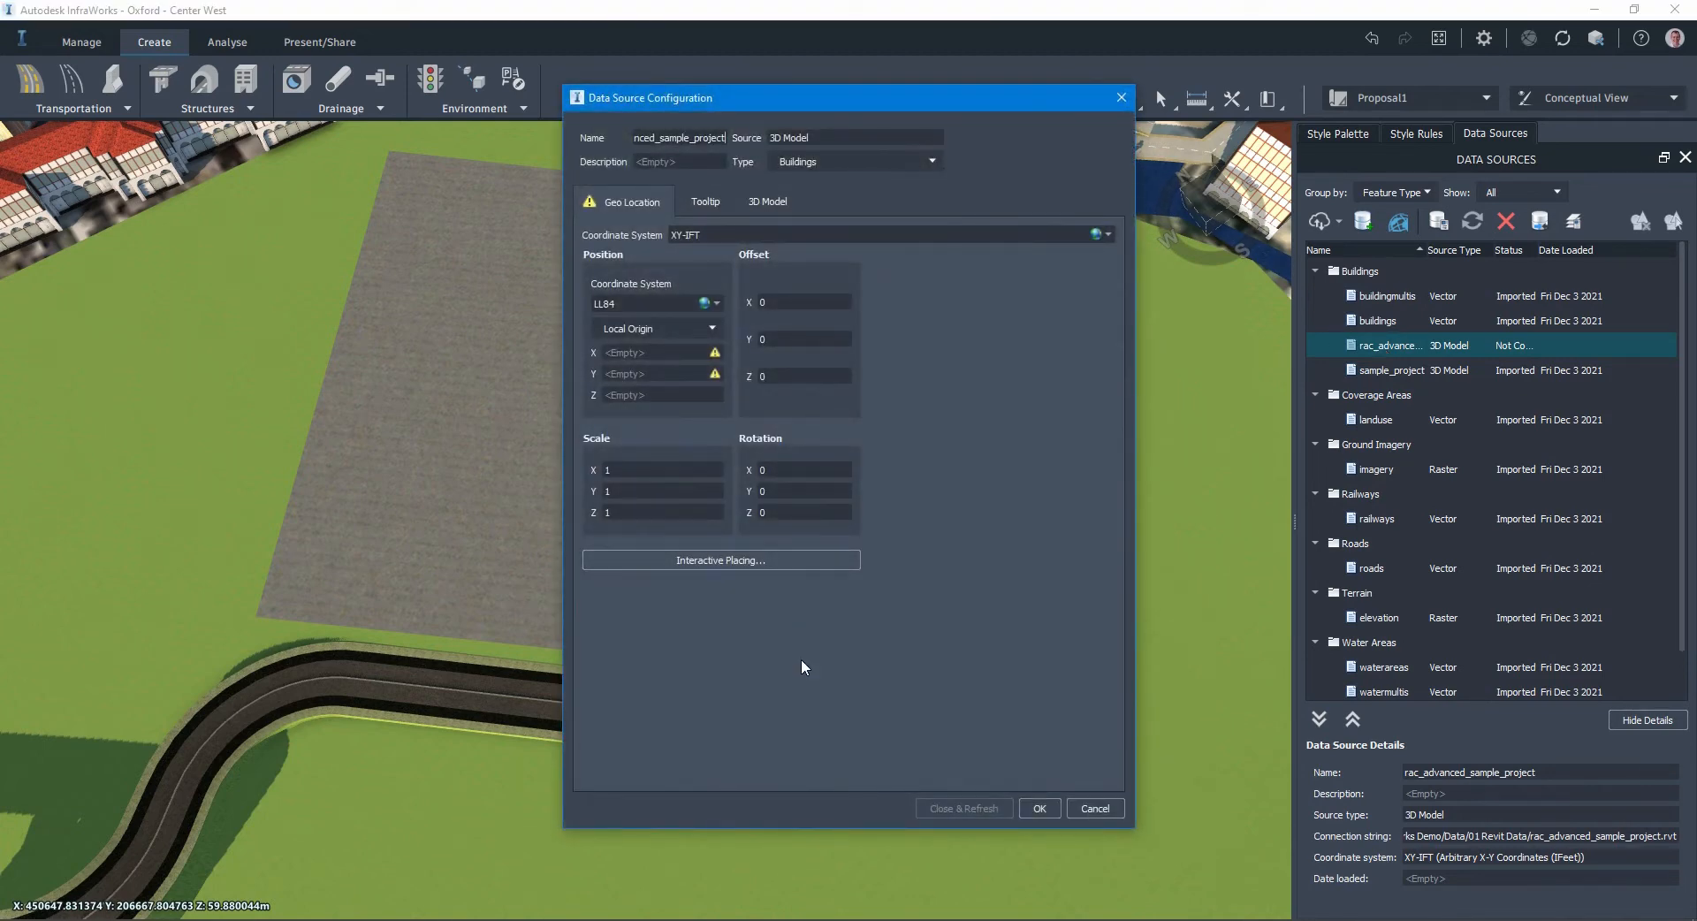
pyautogui.click(725, 560)
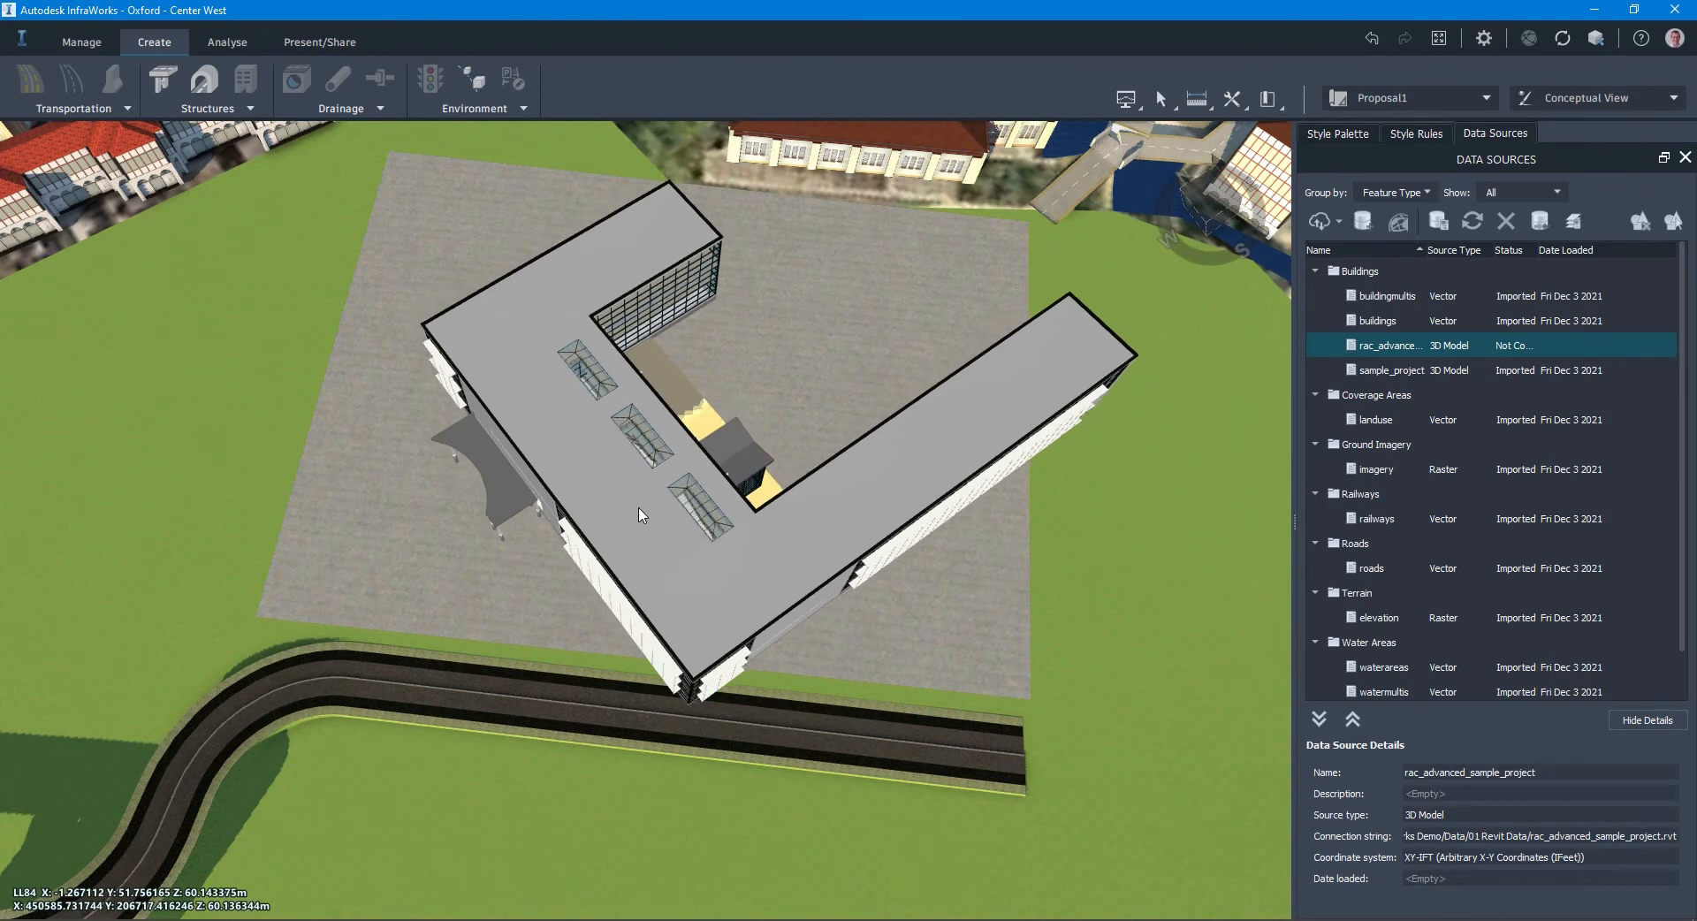
pyautogui.click(642, 515)
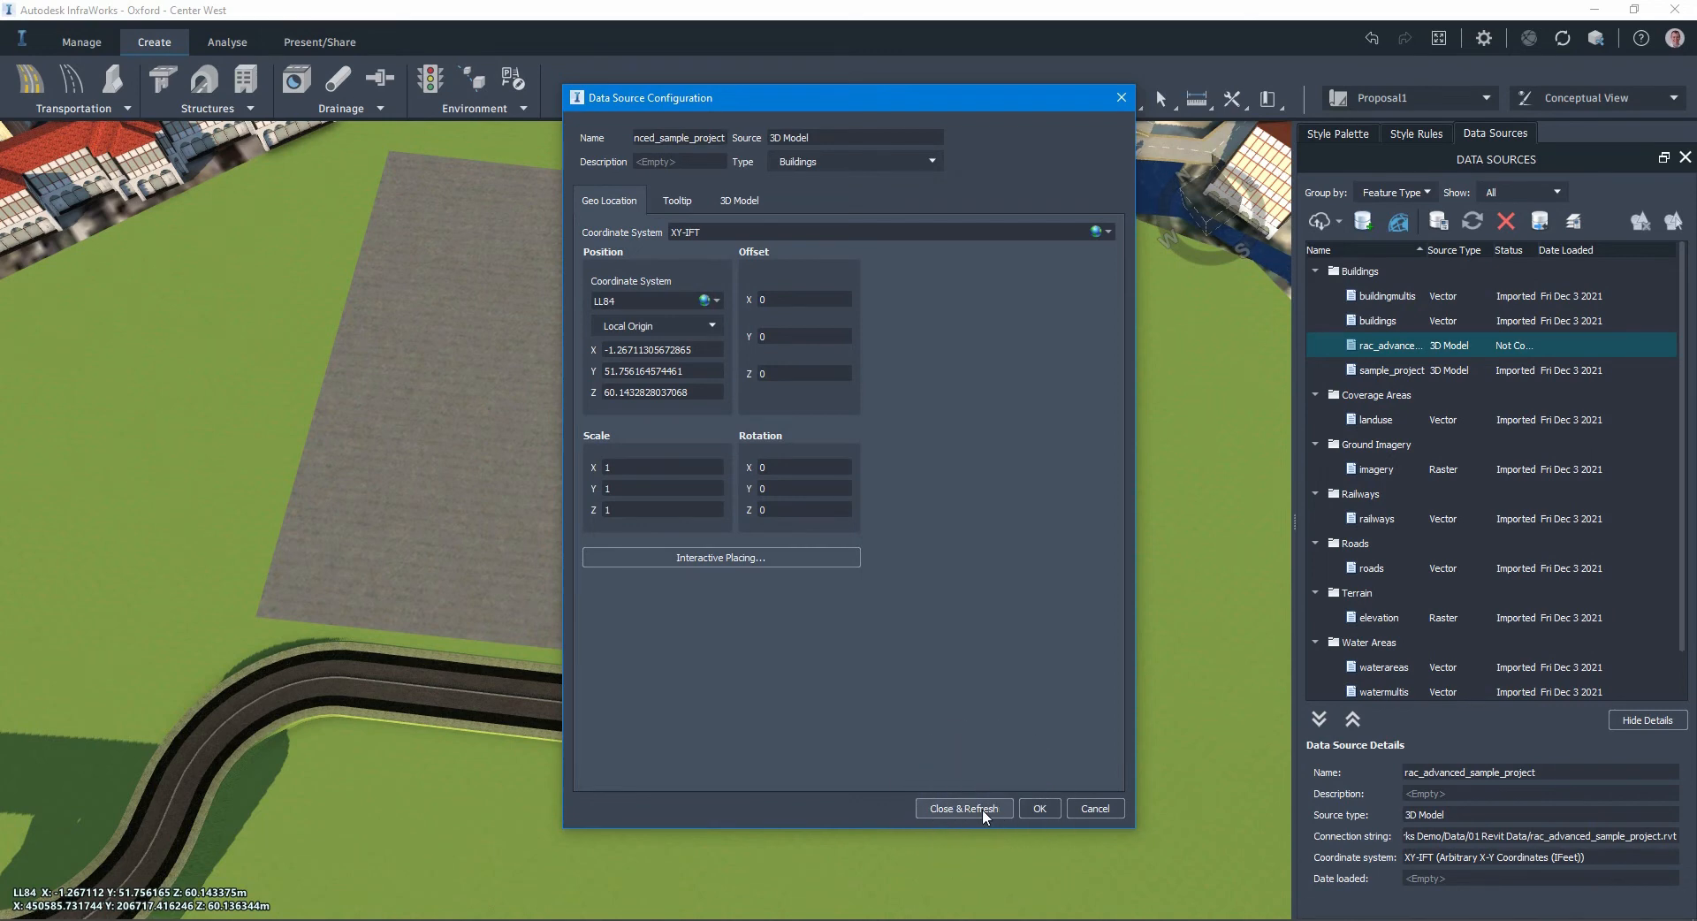
pyautogui.click(983, 809)
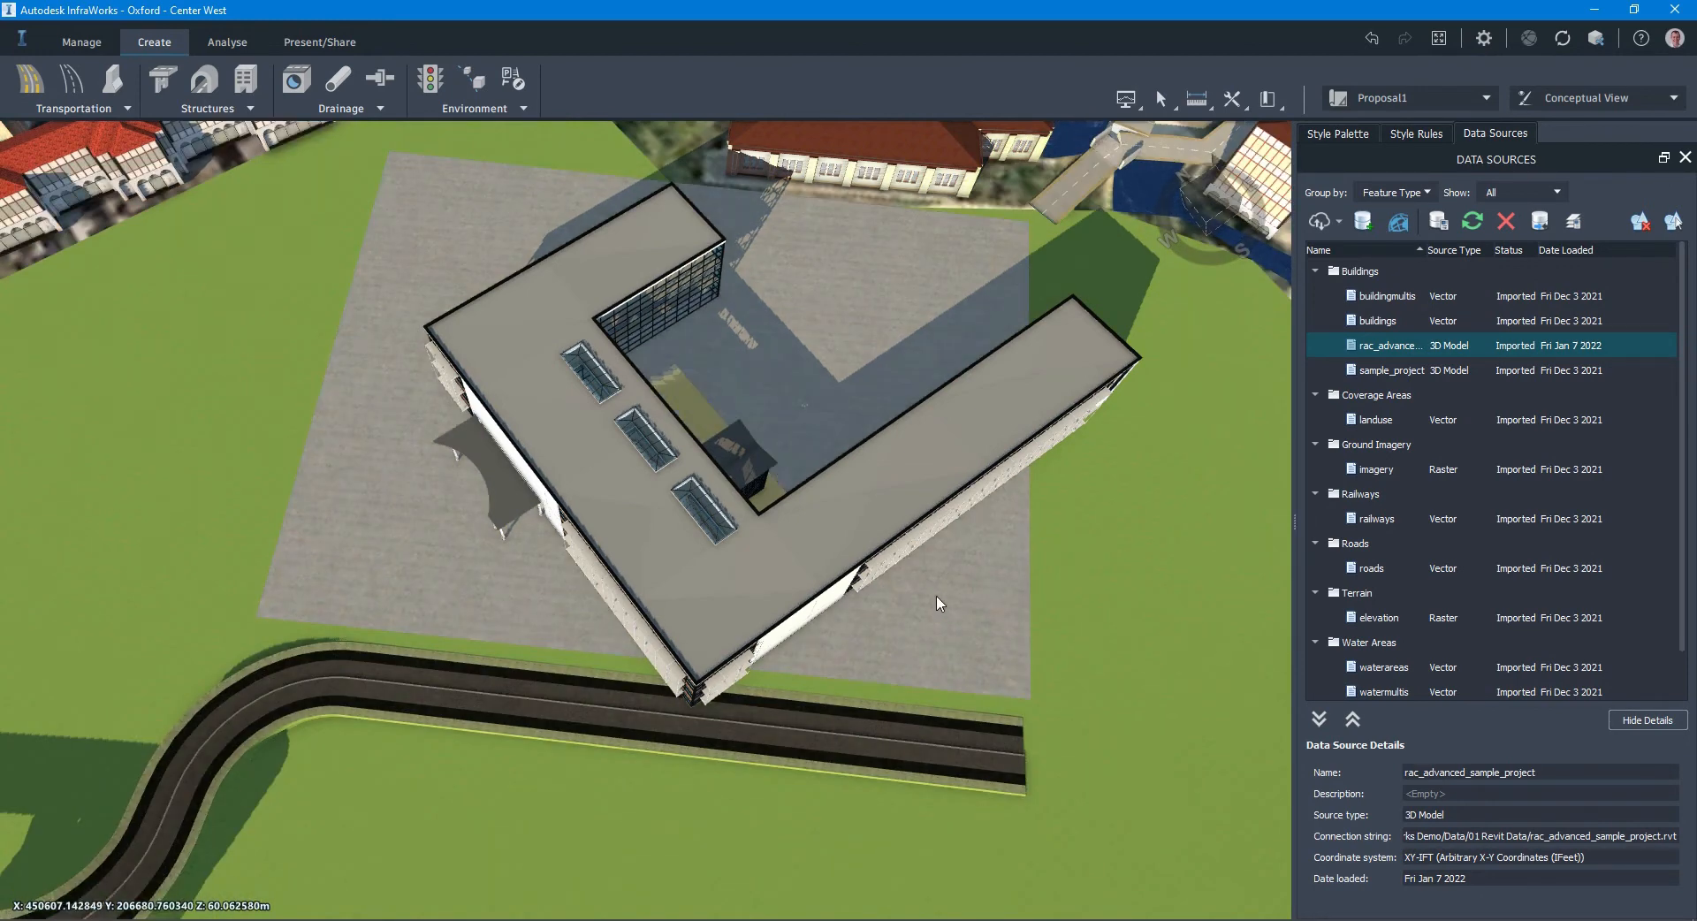
# Step: Rotate the placed Revit building so its entrance front faces the new road and runs roughly parallel to it
pyautogui.click(845, 665)
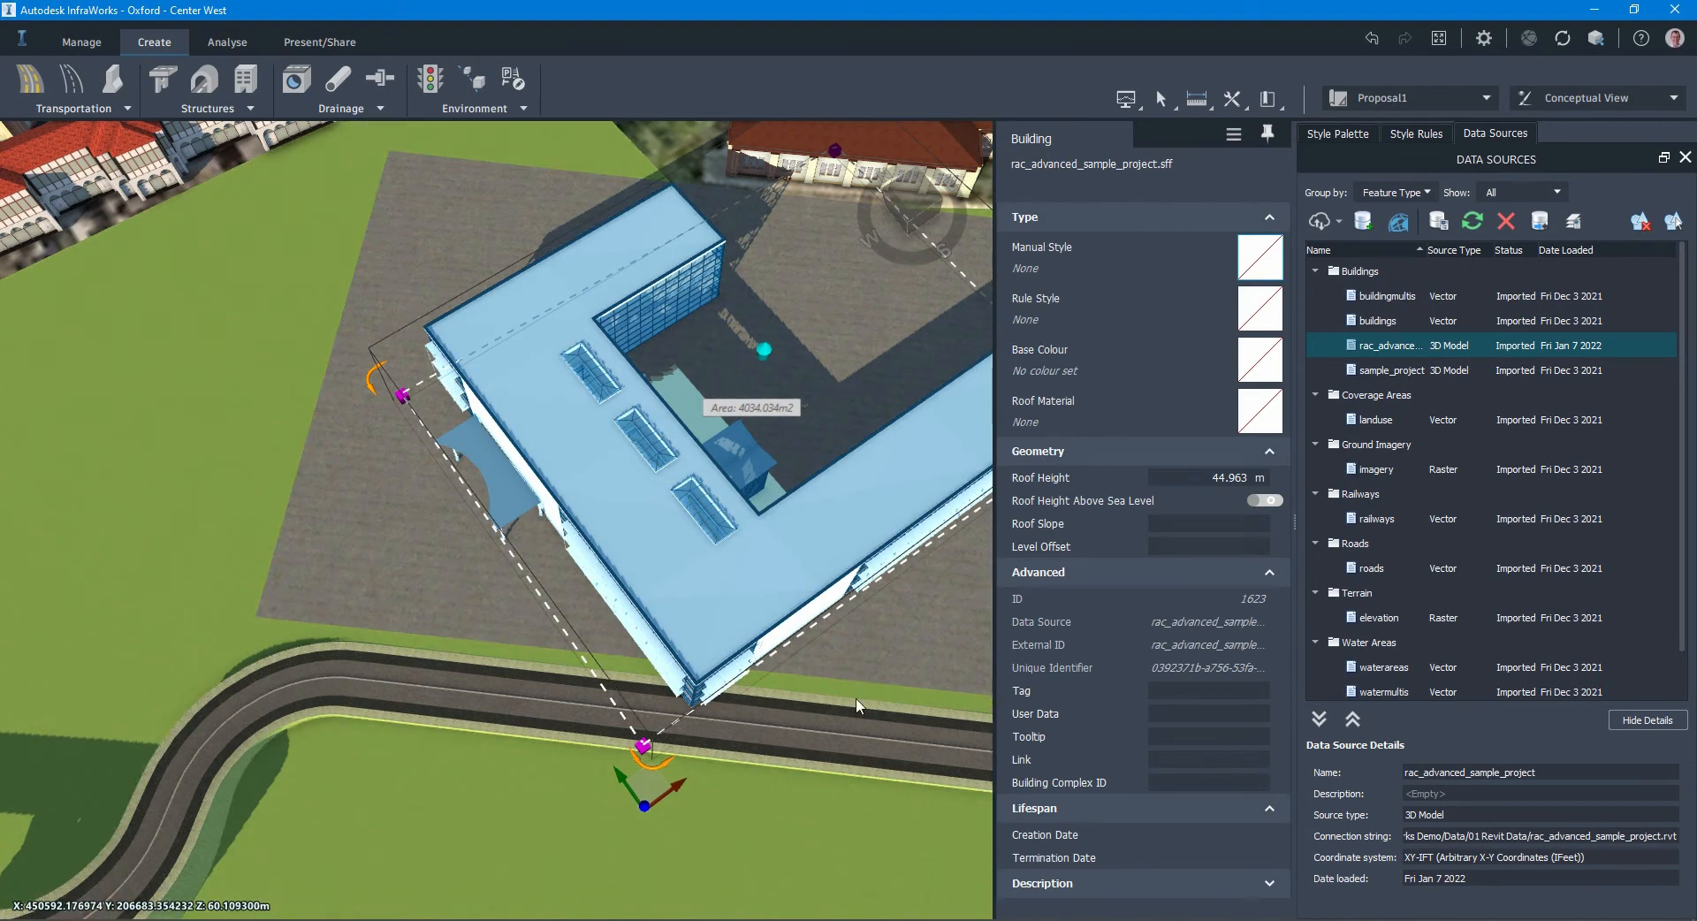
pyautogui.moveTo(868, 704); pyautogui.dragTo(683, 627)
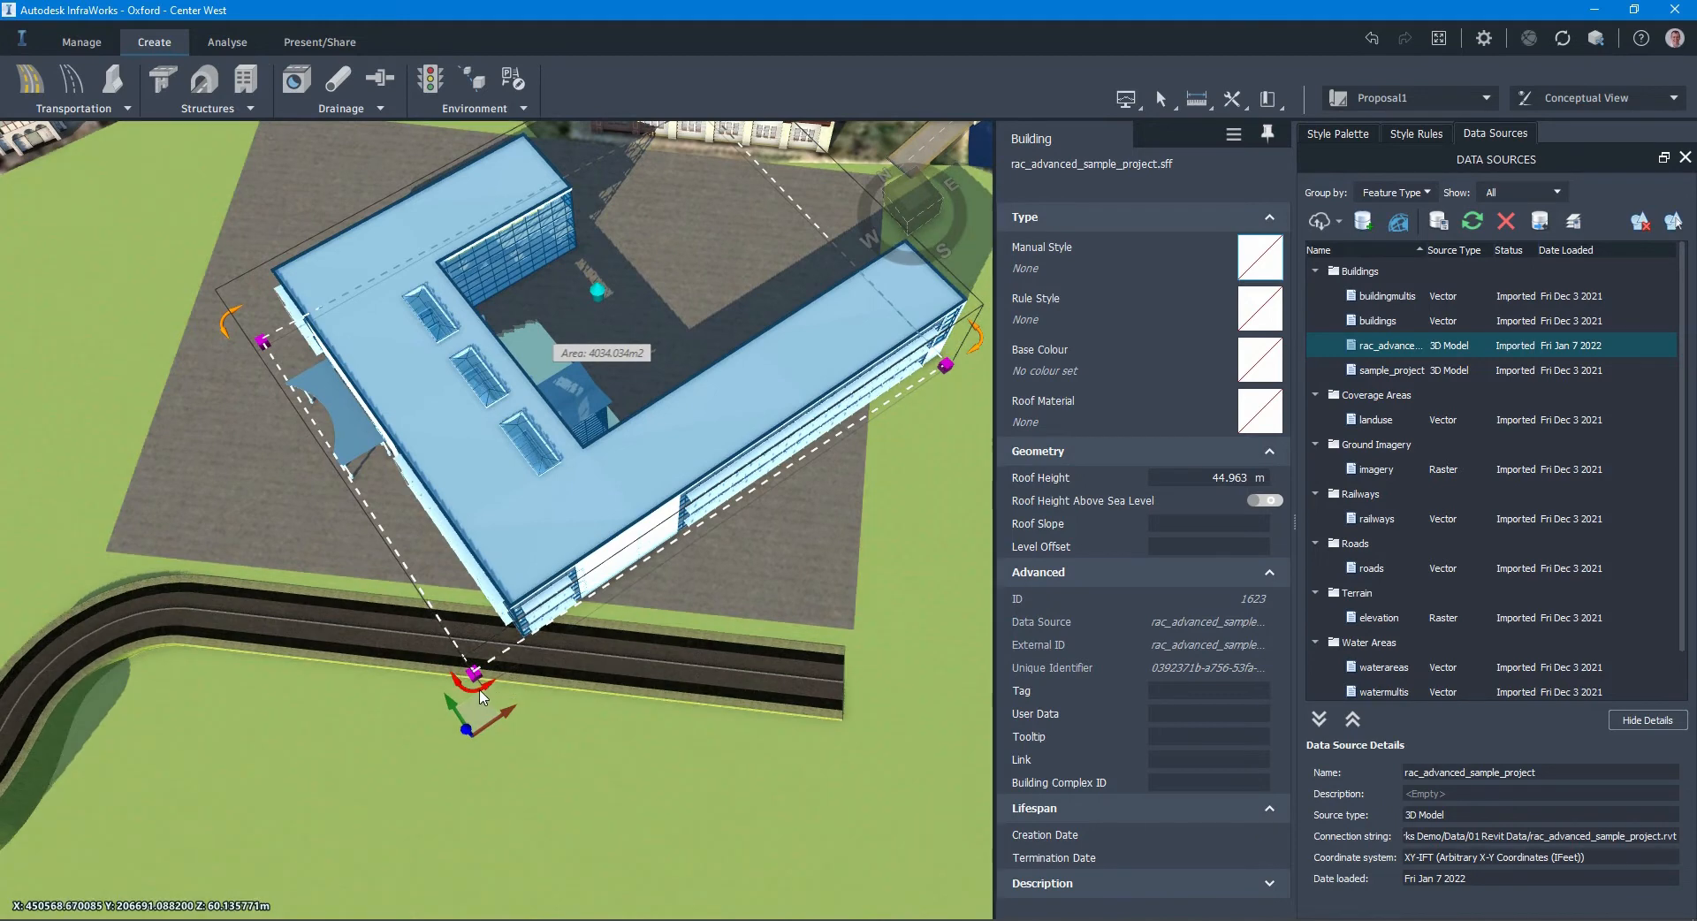
pyautogui.moveTo(481, 699); pyautogui.dragTo(549, 688)
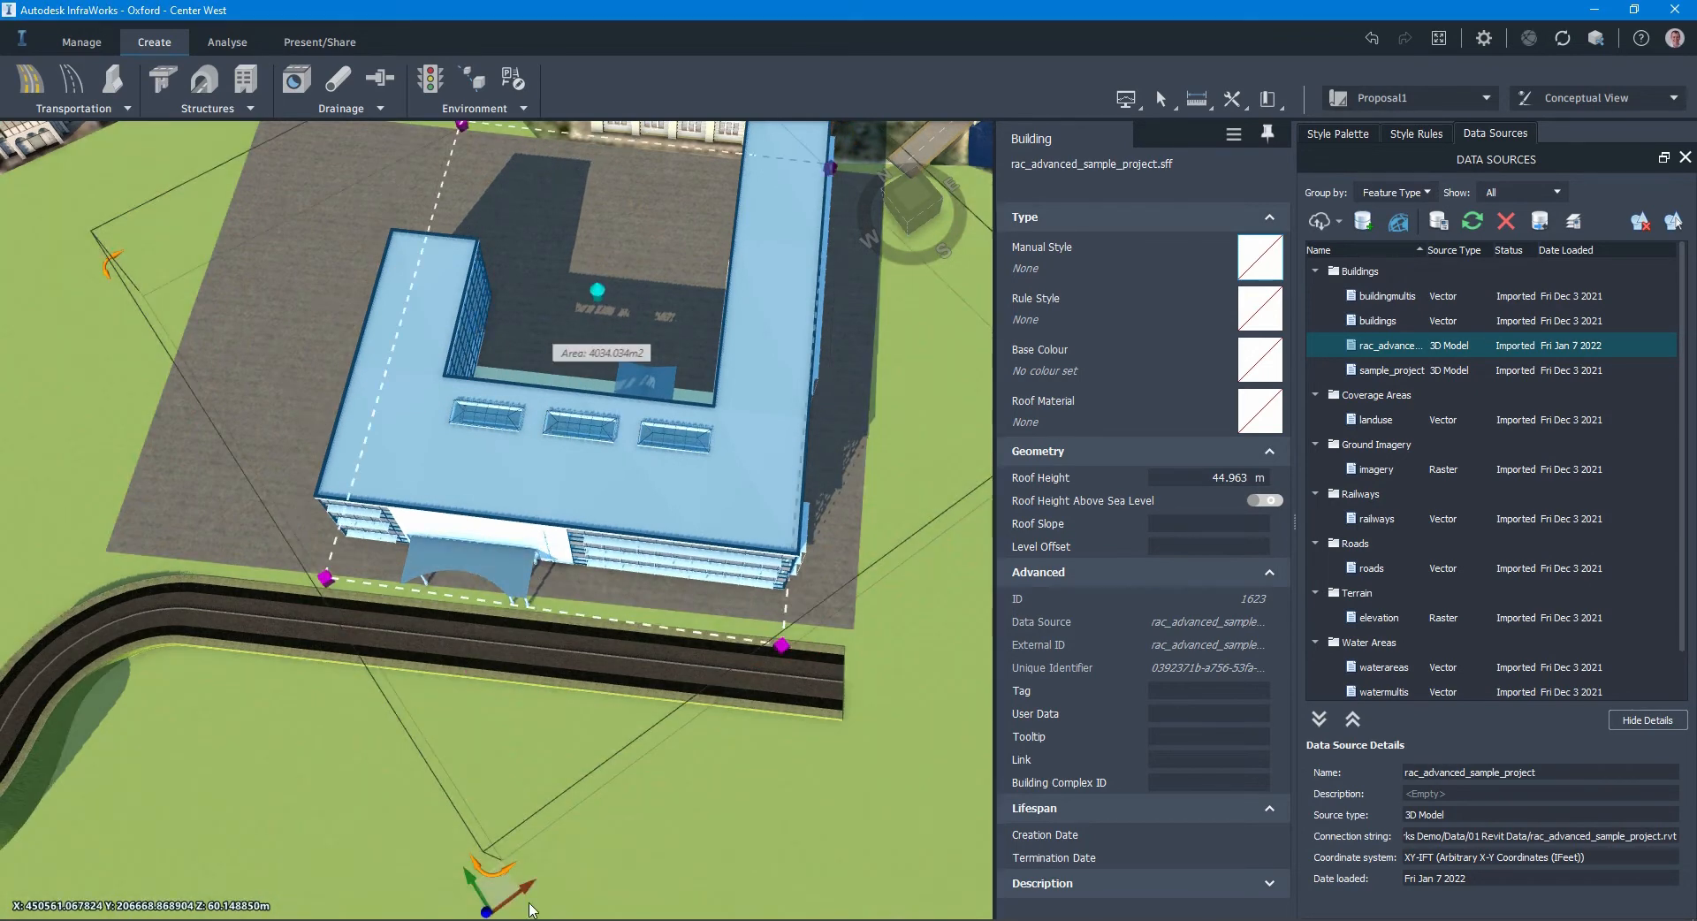
# Step: Move the Revit building away from the new road, further onto the concrete coverage, and deselect it
pyautogui.click(525, 886)
pyautogui.moveTo(525, 887); pyautogui.dragTo(478, 789)
pyautogui.click(514, 856)
pyautogui.click(490, 841)
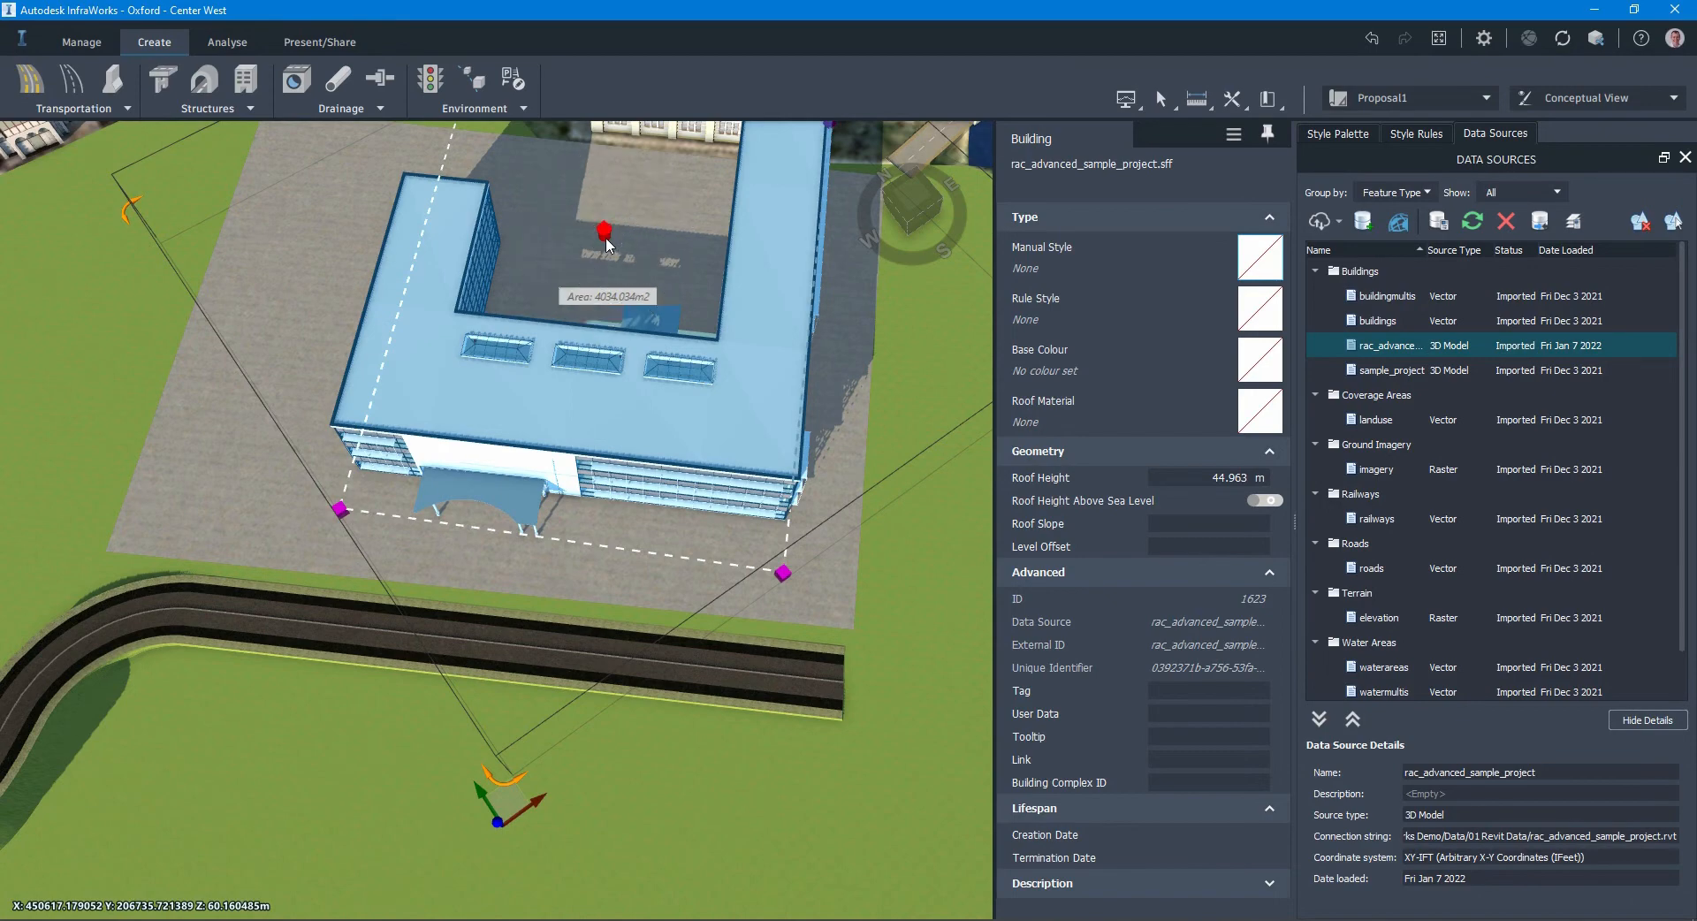
pyautogui.press('Escape')
# Step: Delete the red-roofed Sultan Nazrin Shah Centre building behind the placed Revit building
pyautogui.scroll(2, 927, 822)
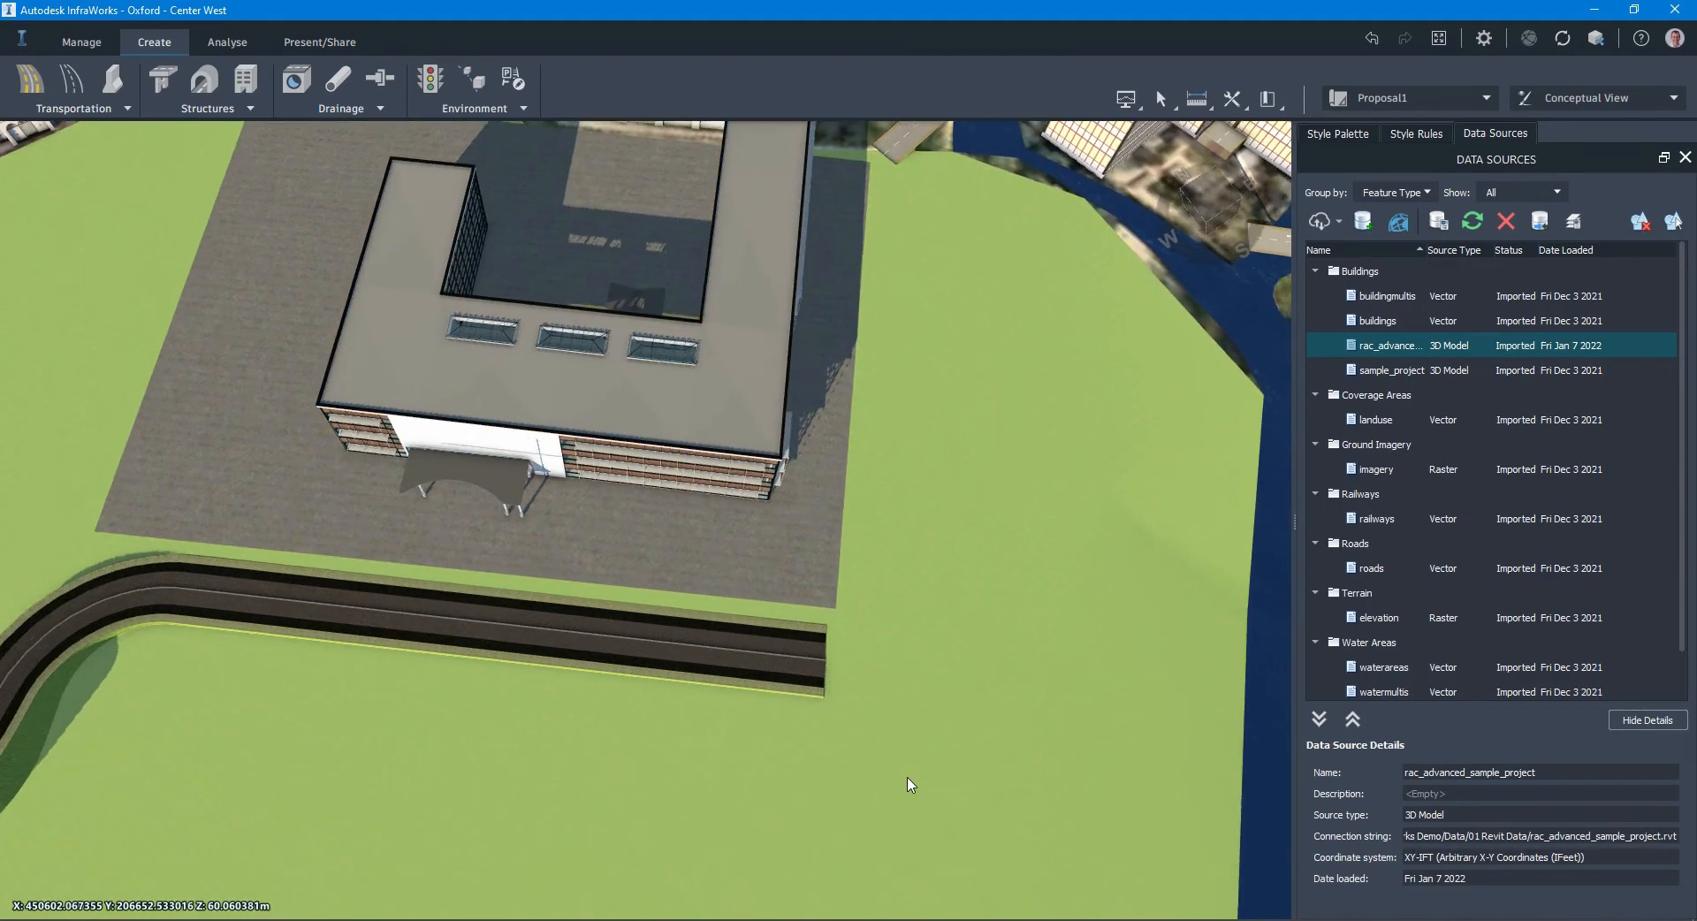
pyautogui.moveTo(928, 834); pyautogui.dragTo(790, 760, button='middle')
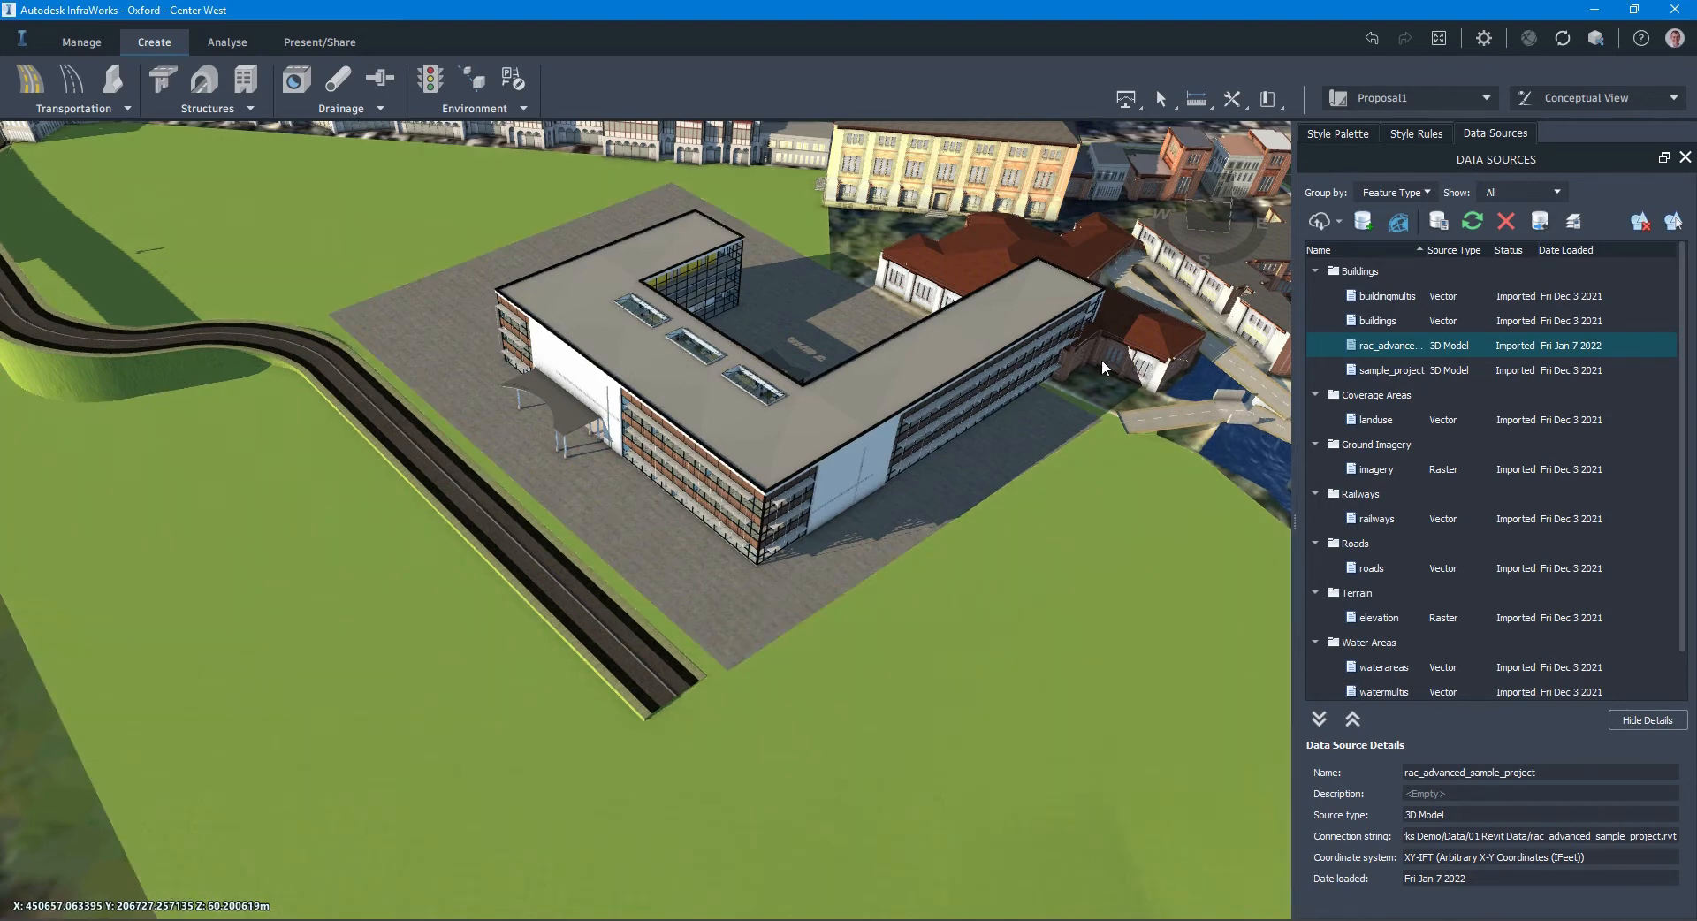
pyautogui.click(1112, 314)
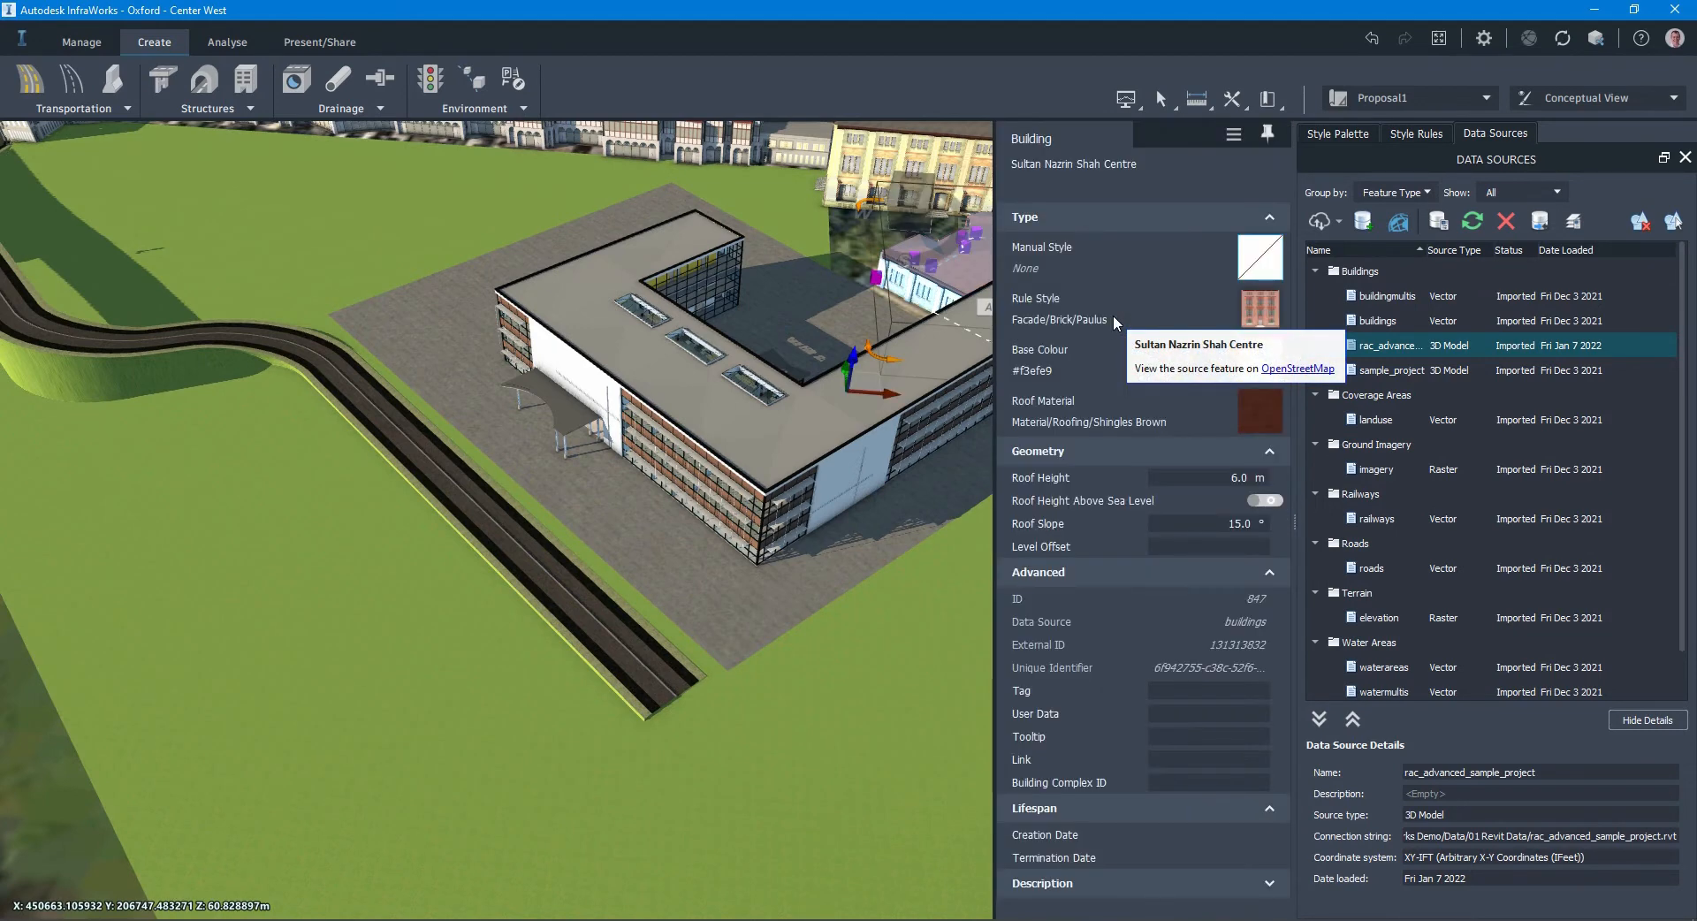
pyautogui.press('Escape')
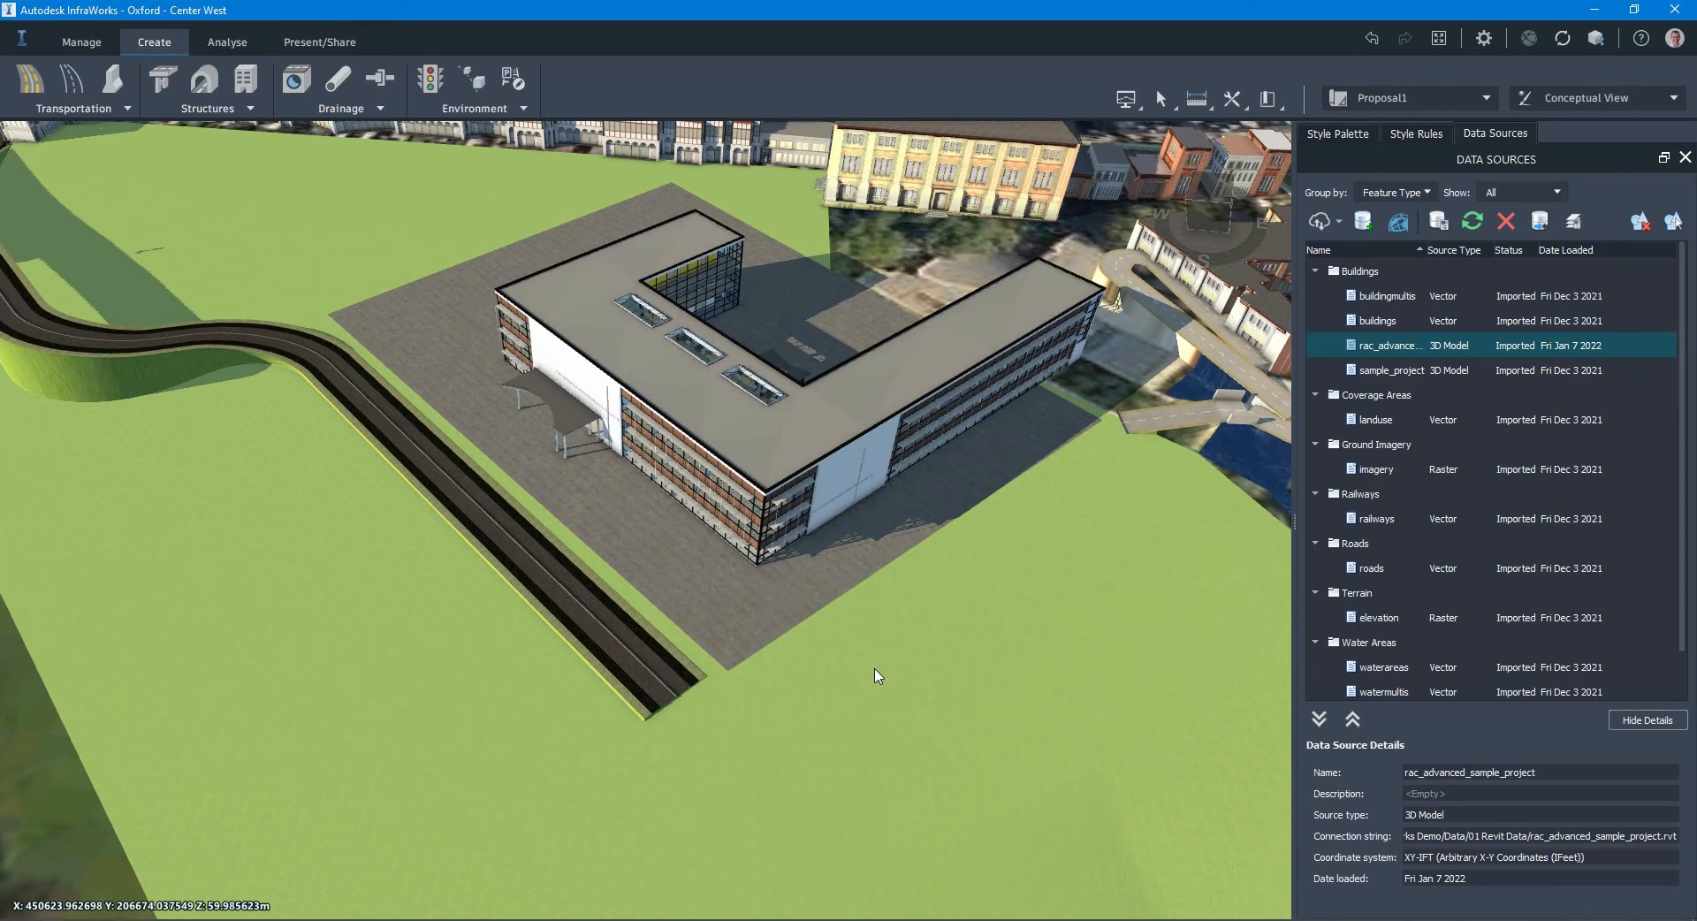
# Step: Draw a six-sided traffic study area around the field, the new road and the neighbouring streets, running along the river on one side
pyautogui.scroll(-5, 877, 676)
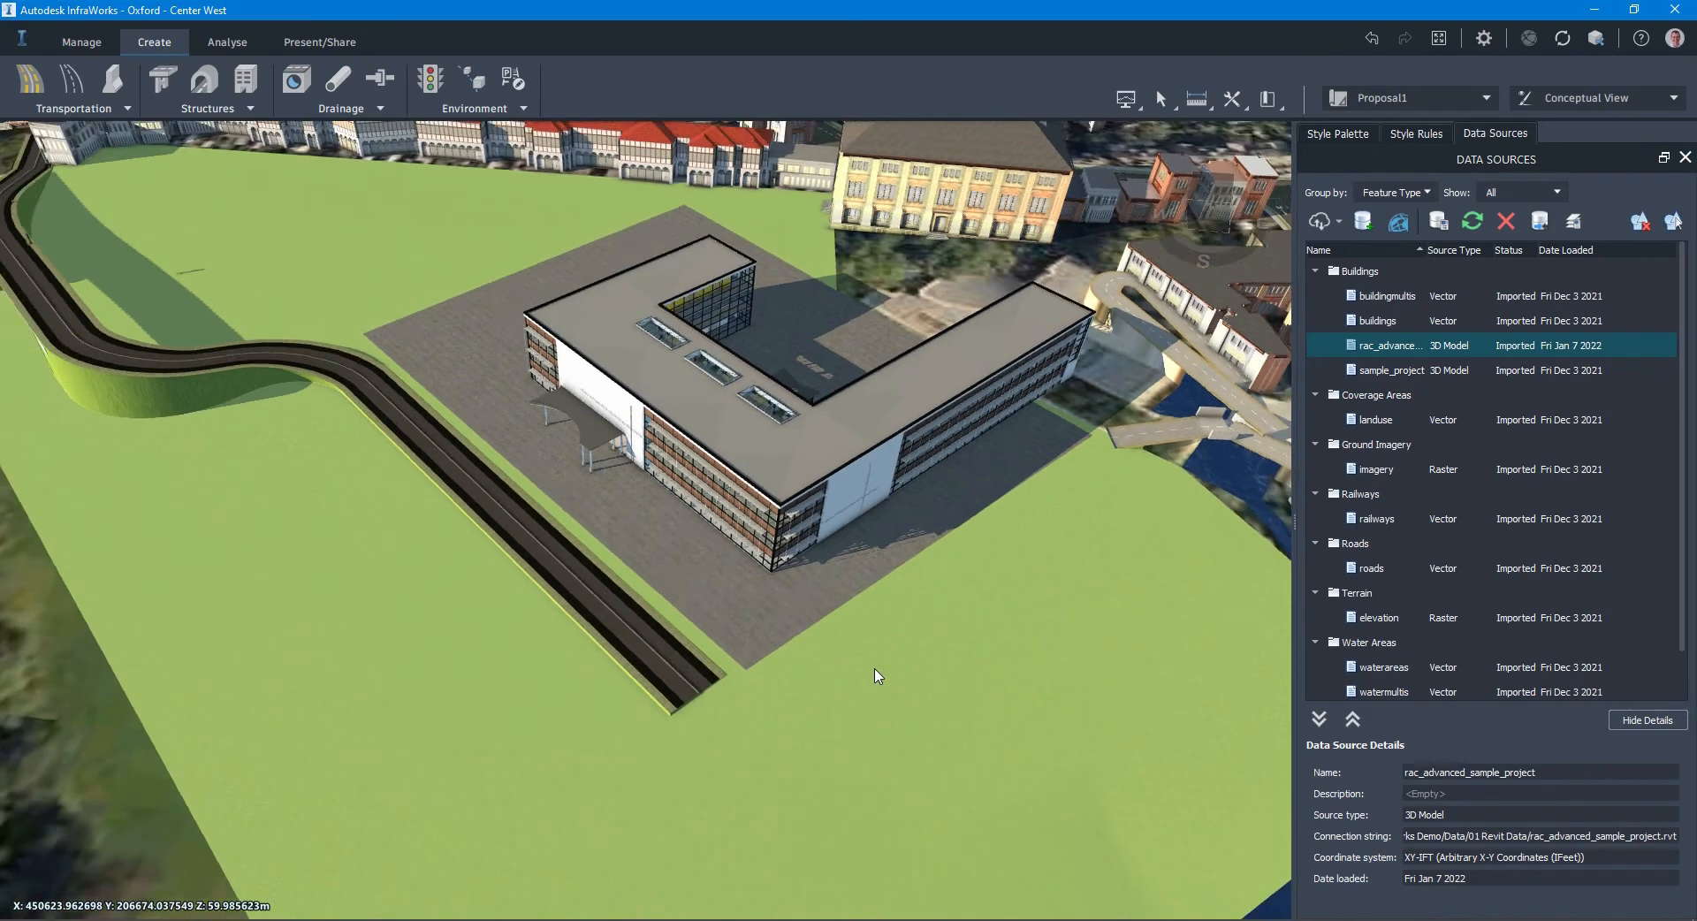
pyautogui.scroll(-3, 877, 677)
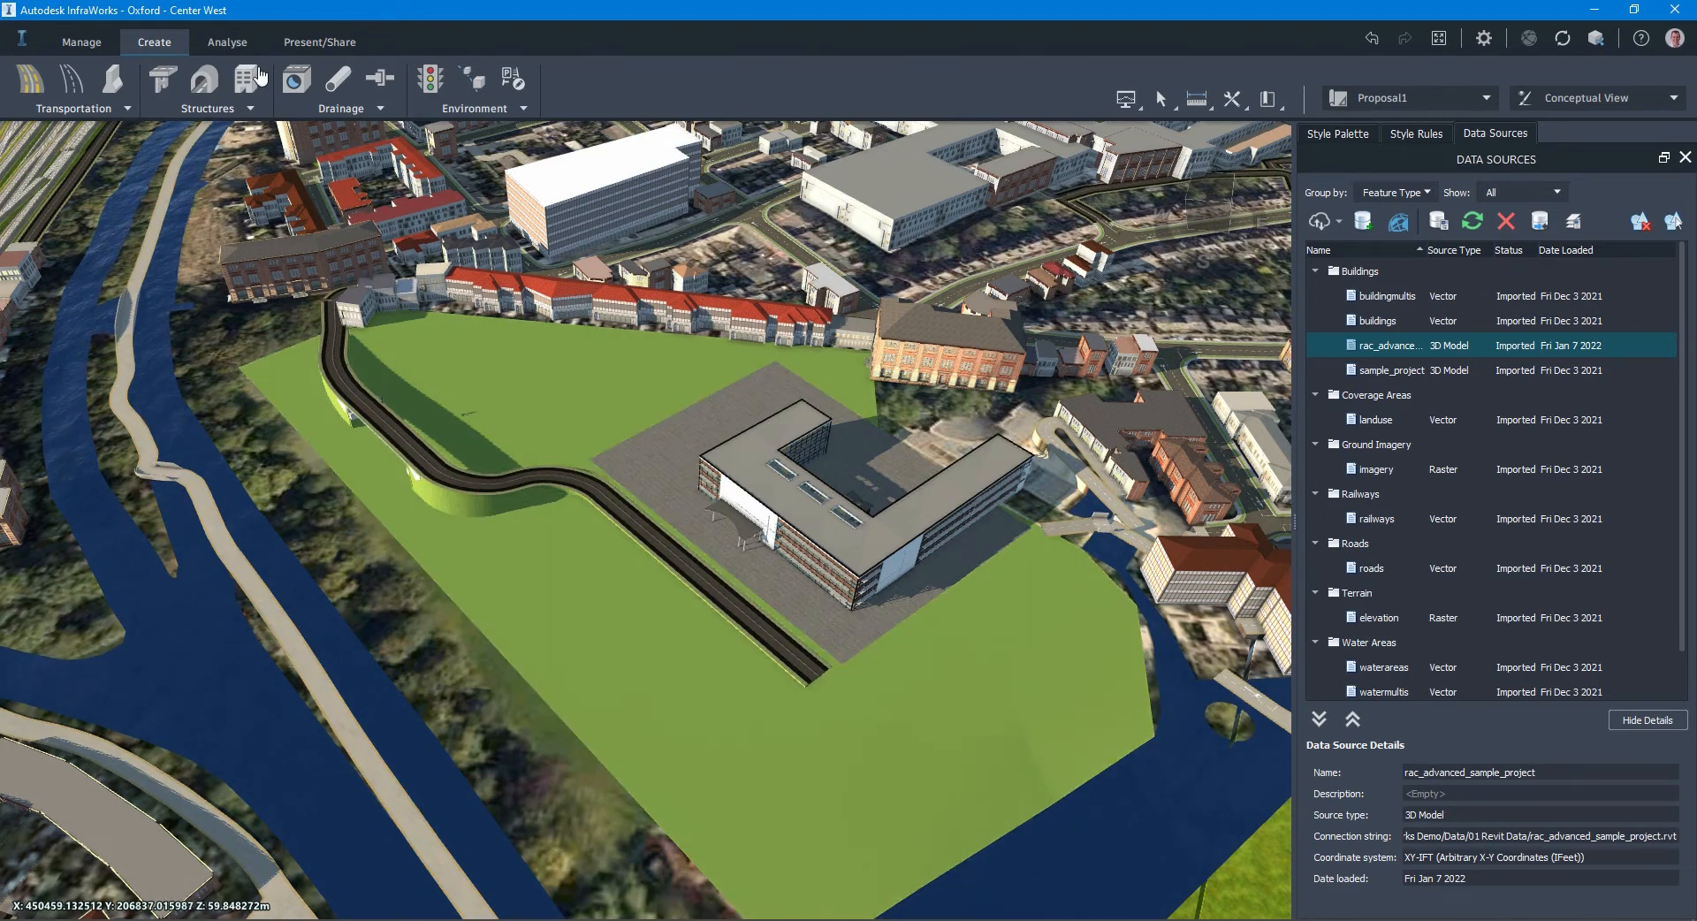
pyautogui.click(237, 51)
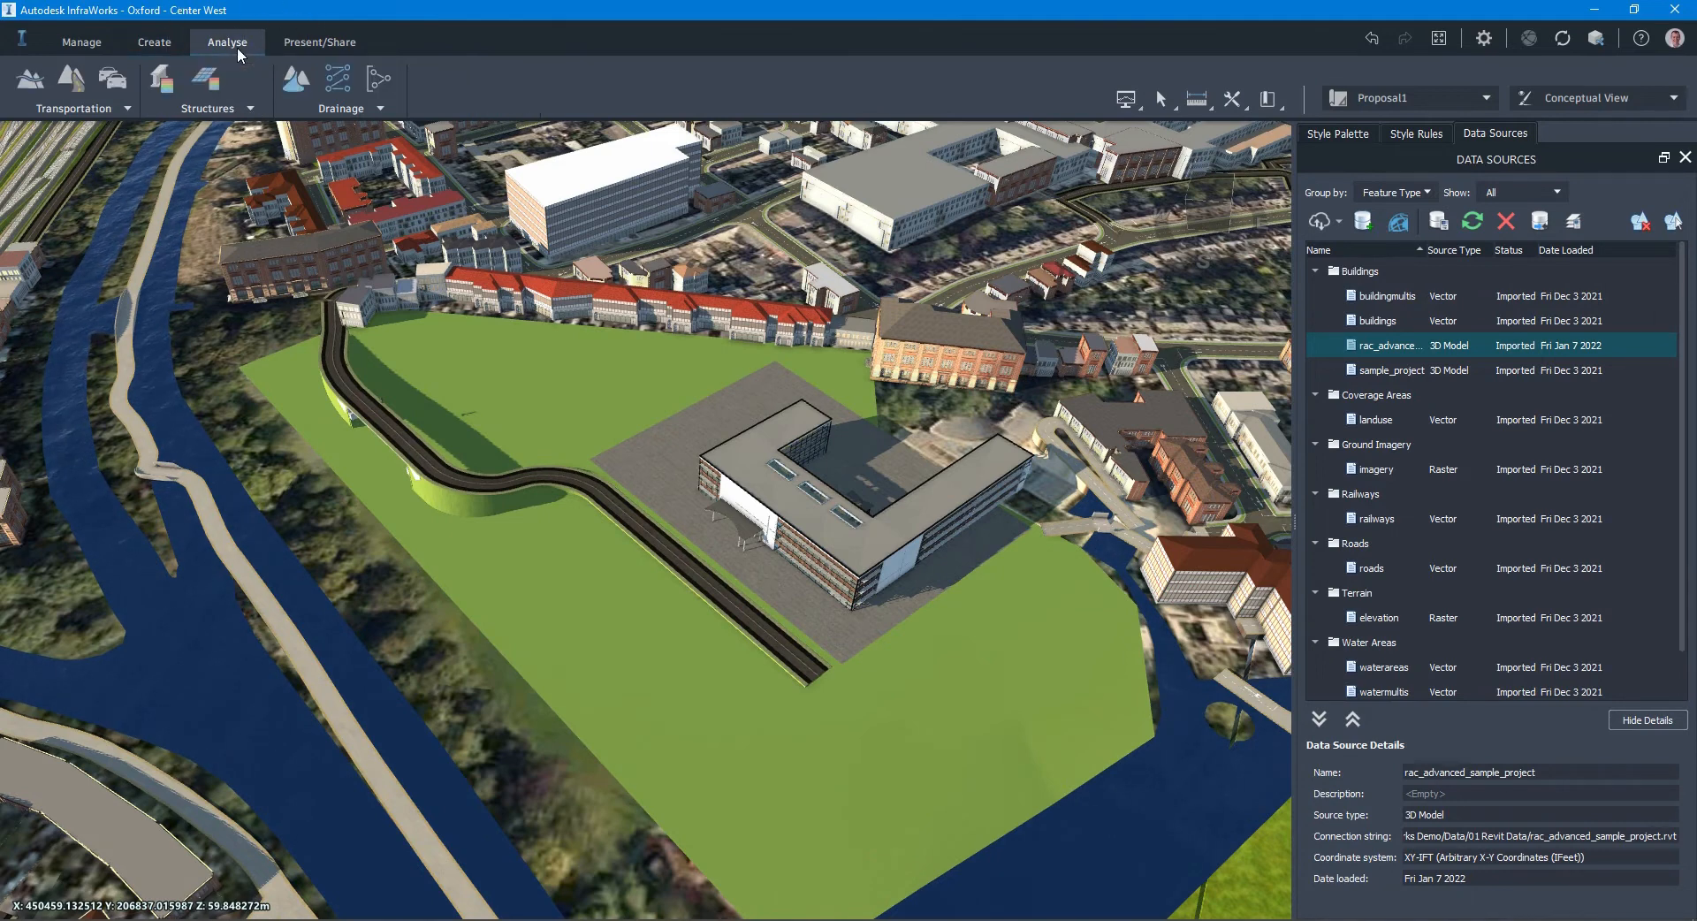
pyautogui.click(120, 85)
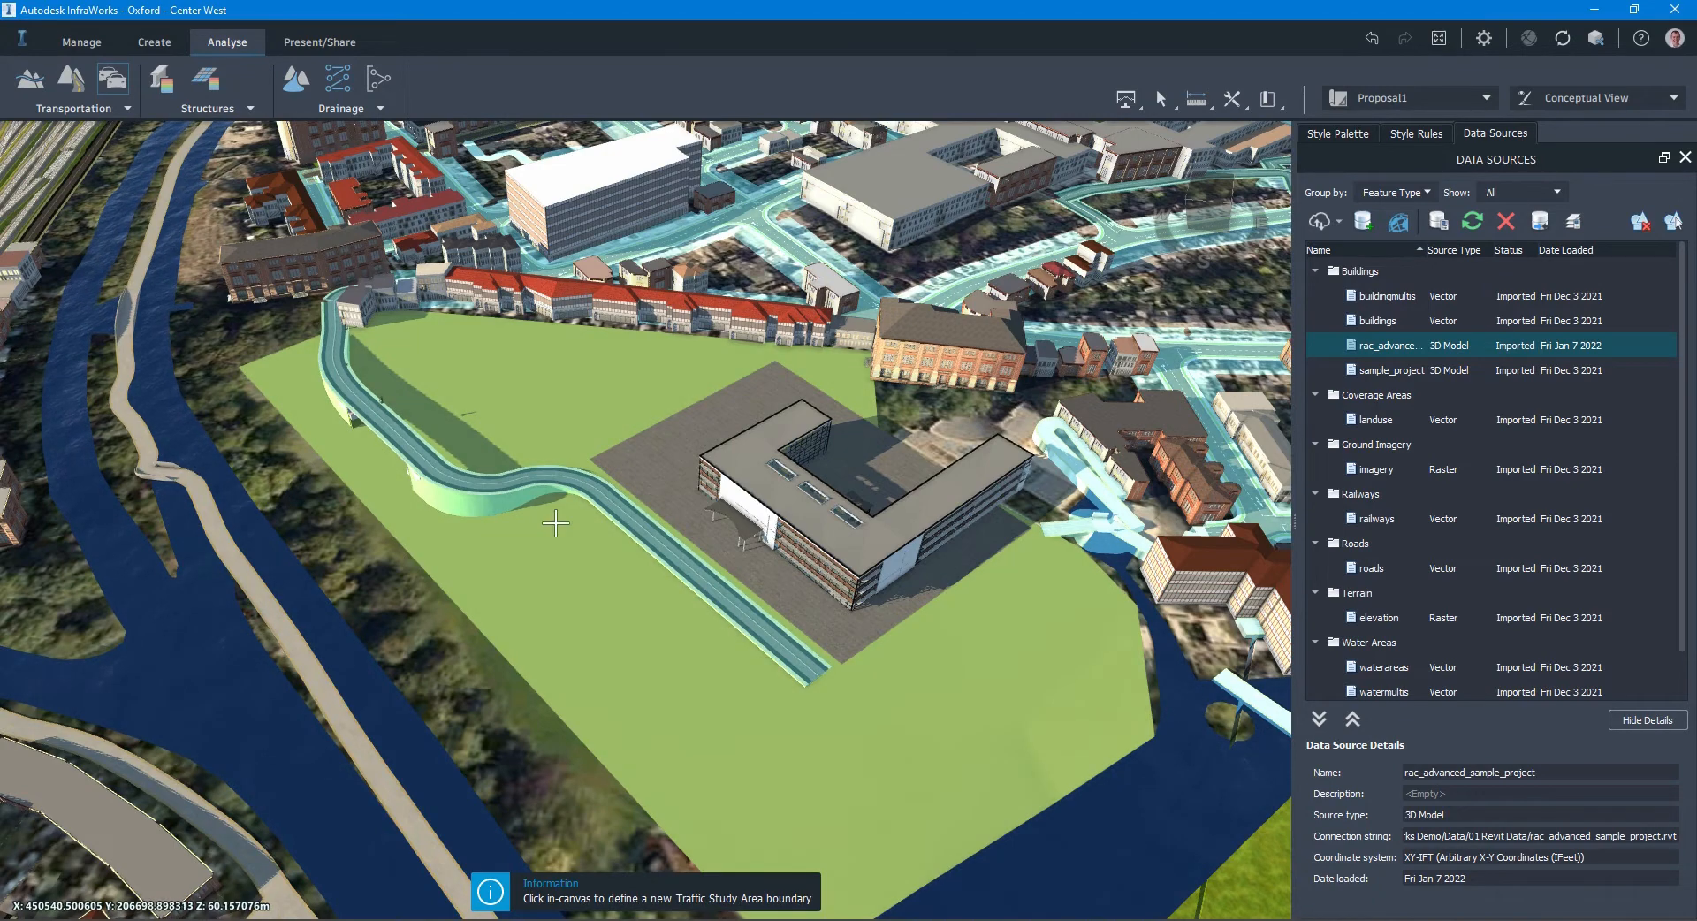
pyautogui.moveTo(505, 564); pyautogui.dragTo(574, 652, button='middle')
pyautogui.moveTo(574, 651); pyautogui.dragTo(679, 615)
pyautogui.scroll(-5, 679, 615)
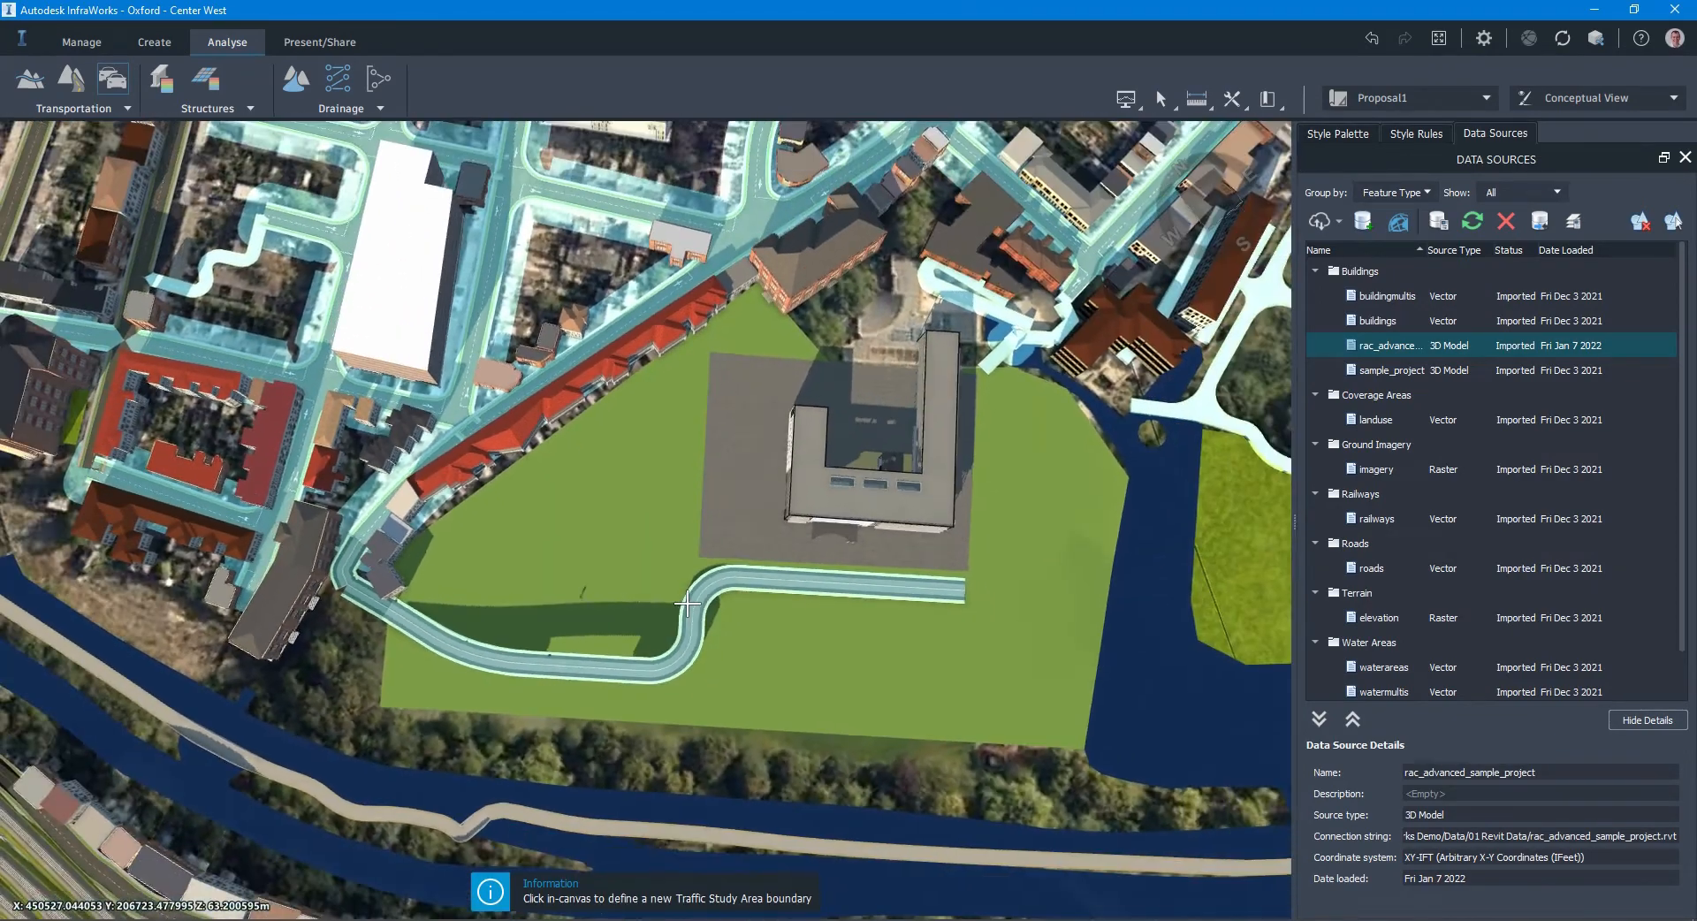
pyautogui.scroll(-3, 687, 605)
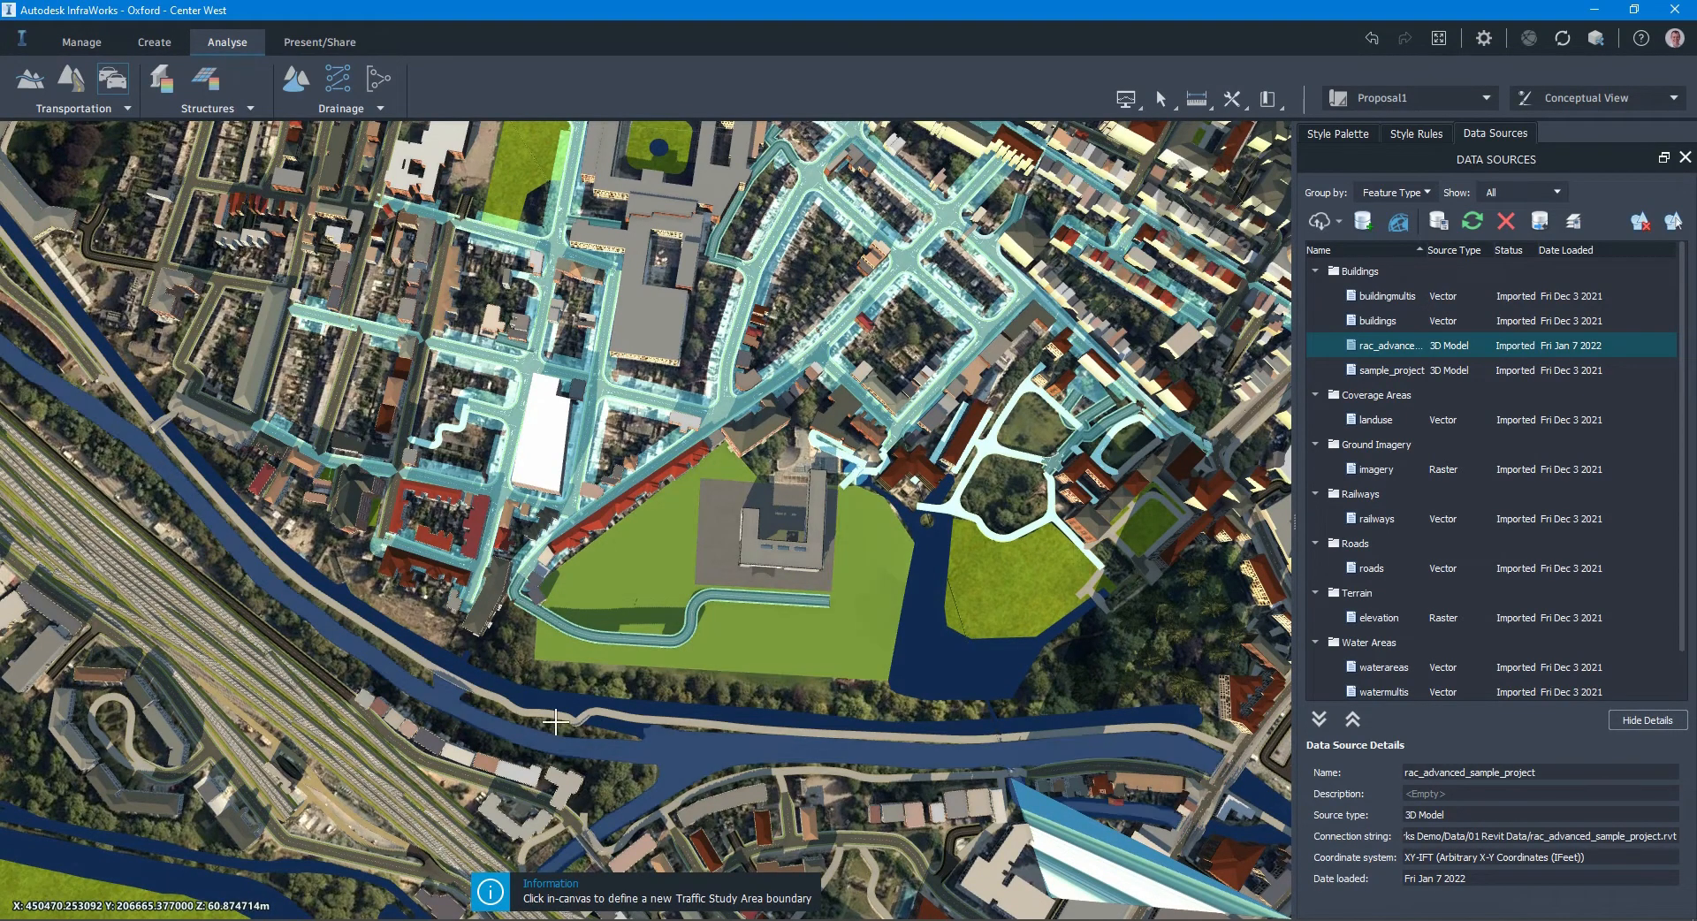
pyautogui.click(439, 641)
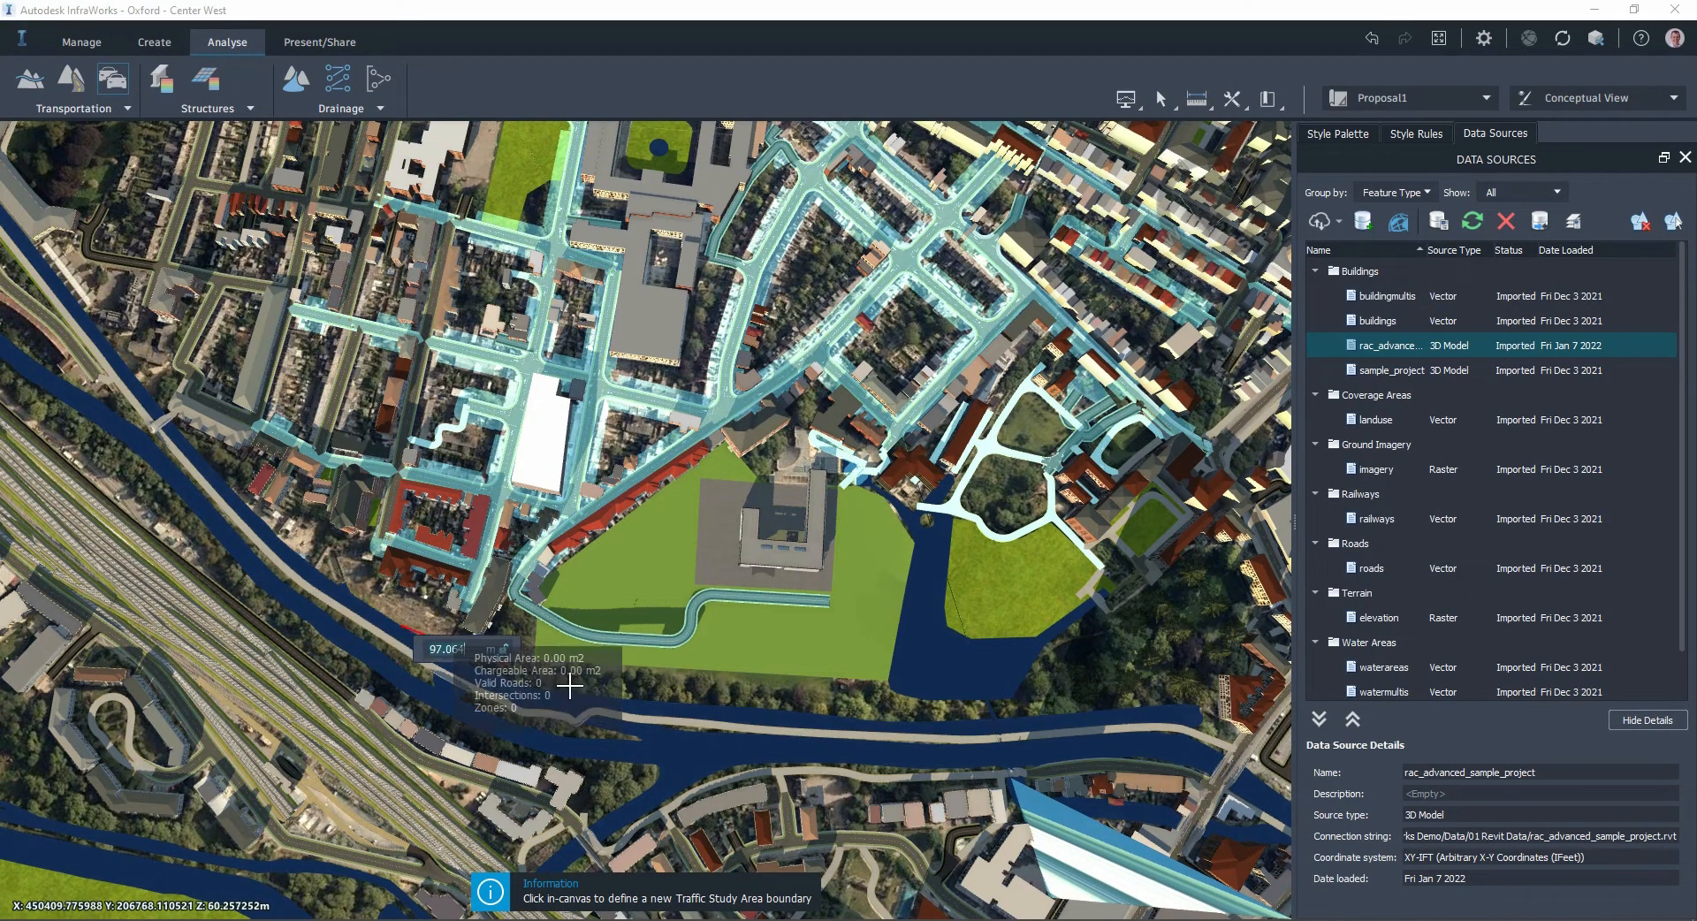
pyautogui.click(763, 710)
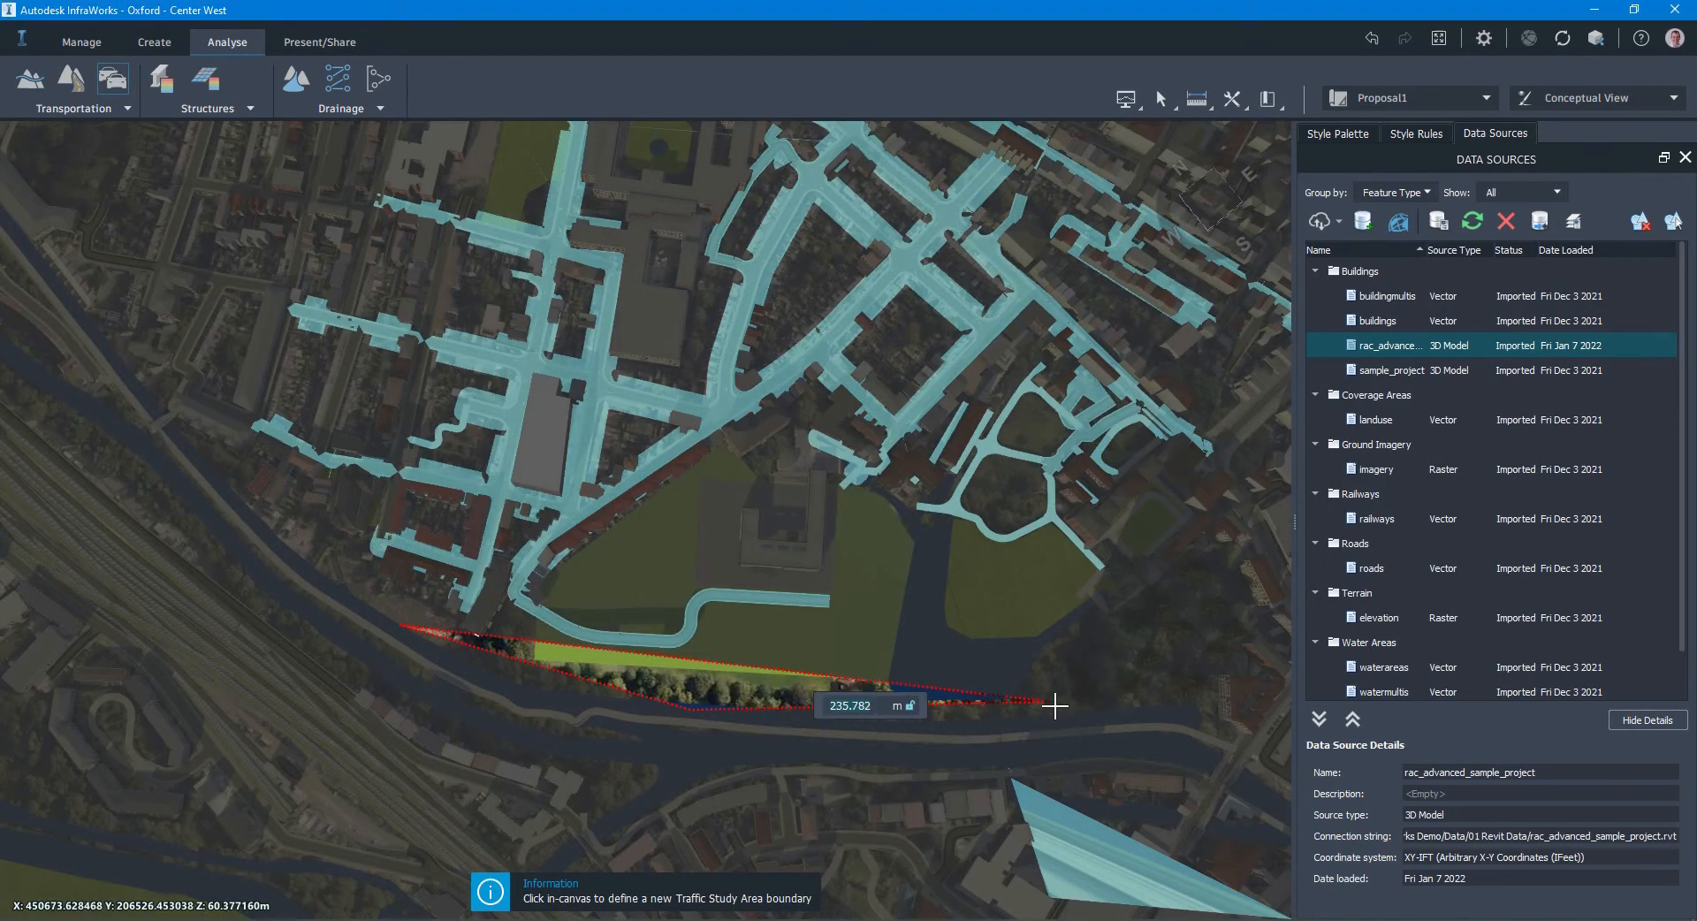
pyautogui.click(1047, 702)
pyautogui.click(1231, 439)
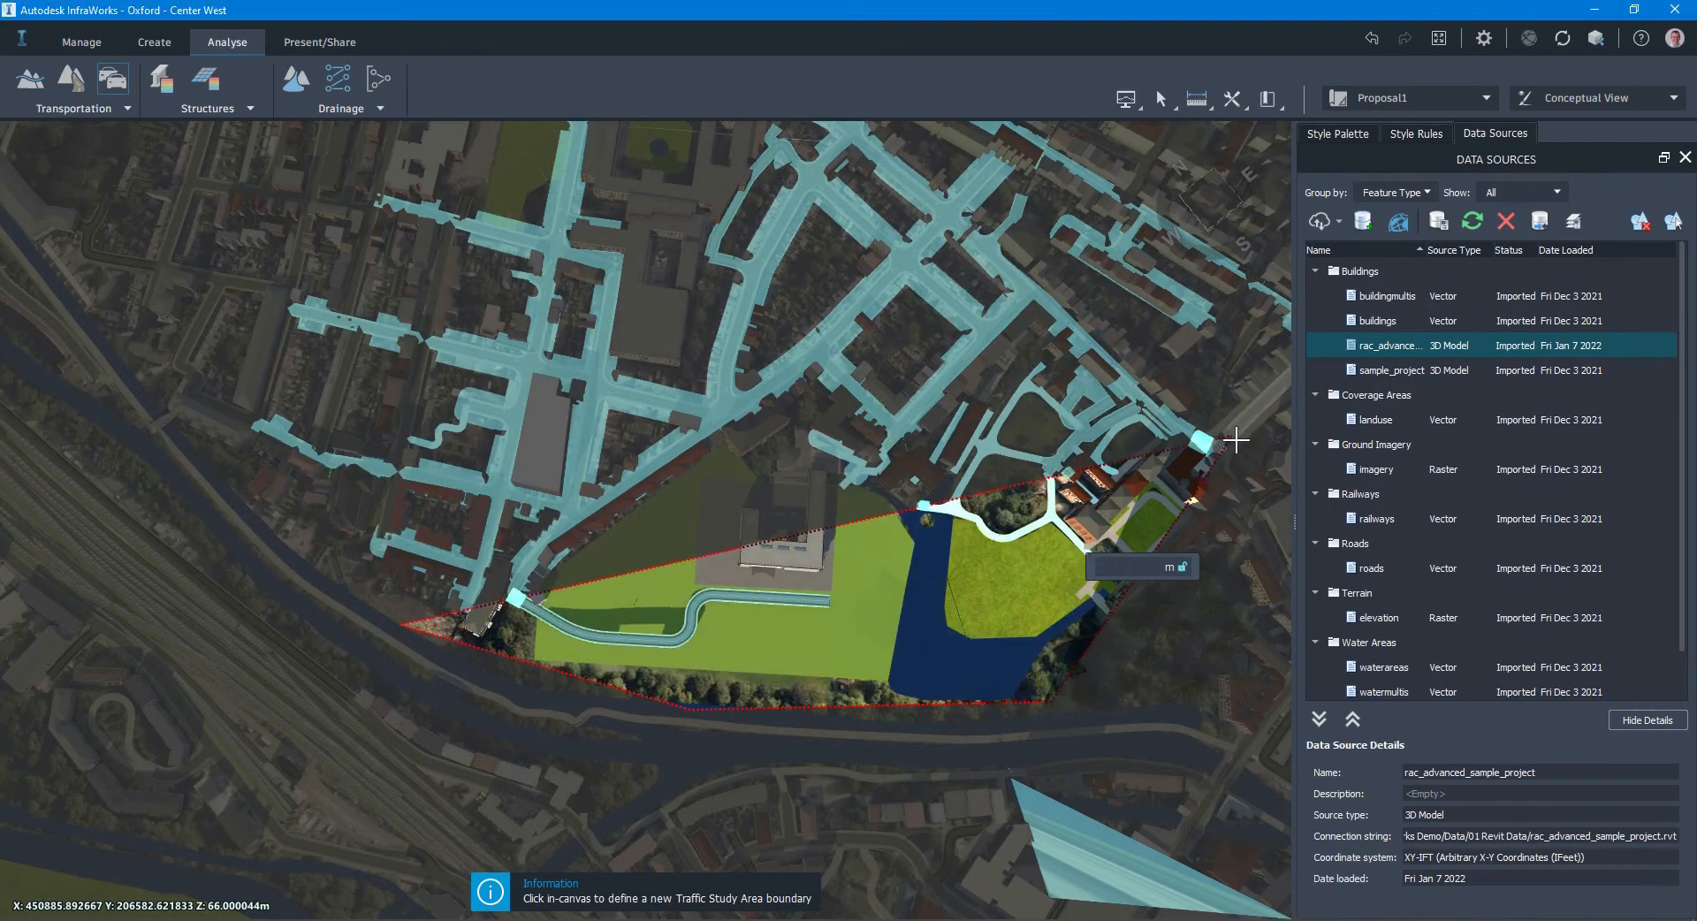
pyautogui.click(923, 144)
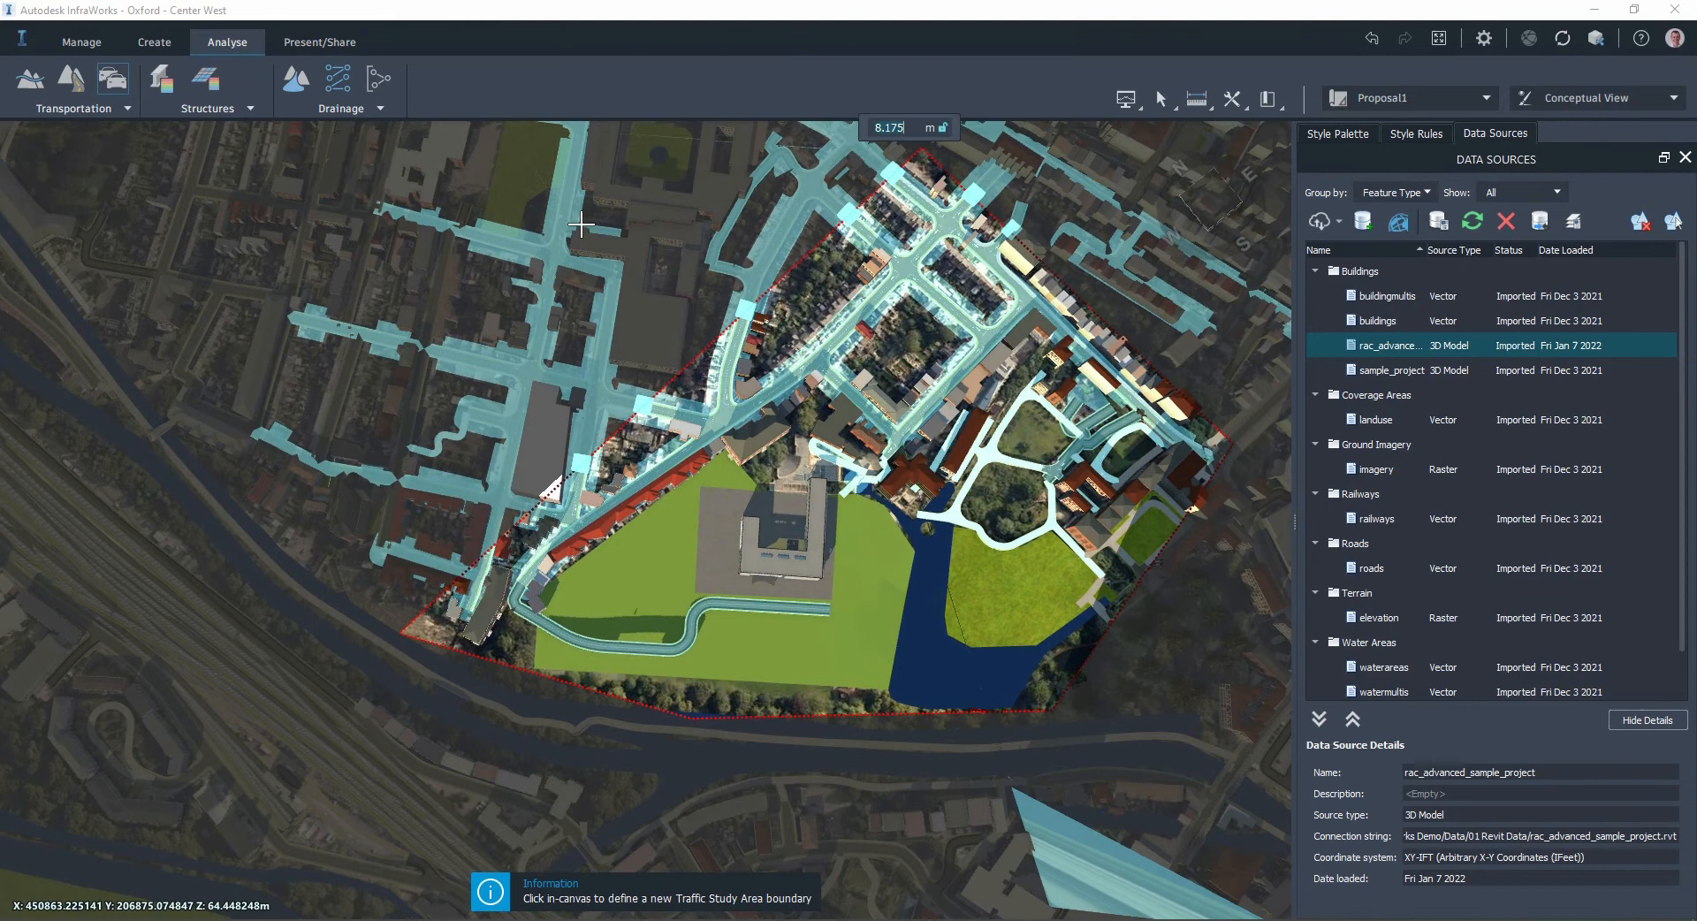
pyautogui.doubleClick(502, 205)
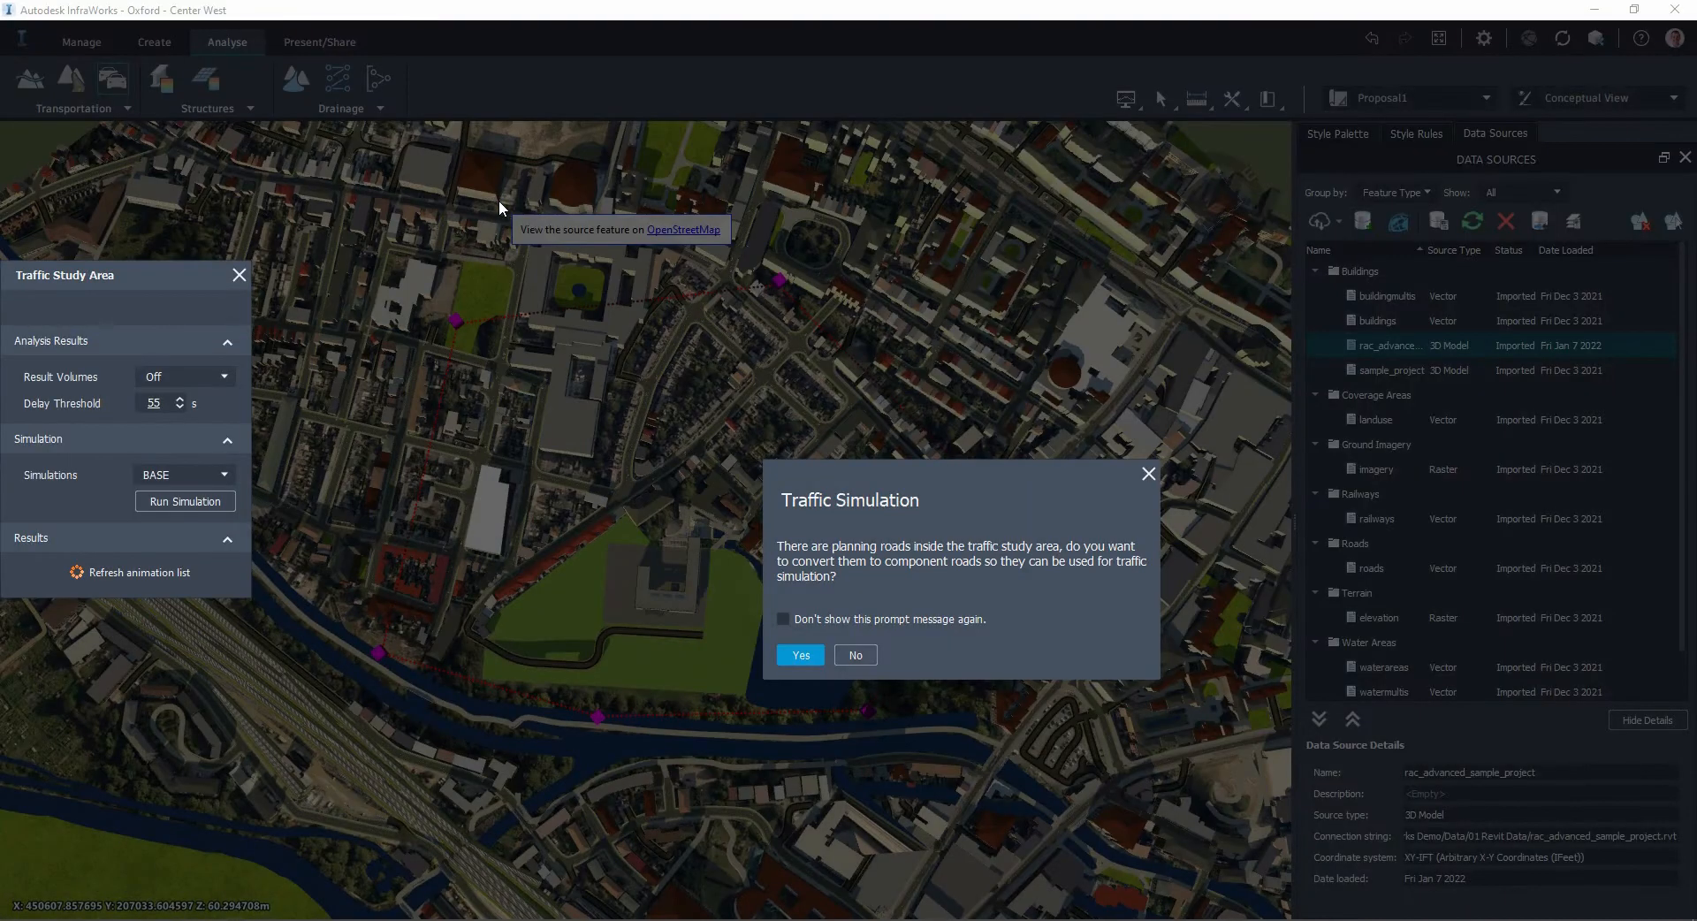
# Step: Convert the planning roads inside the traffic study area to component roads and run the Quick Simulation
pyautogui.click(792, 654)
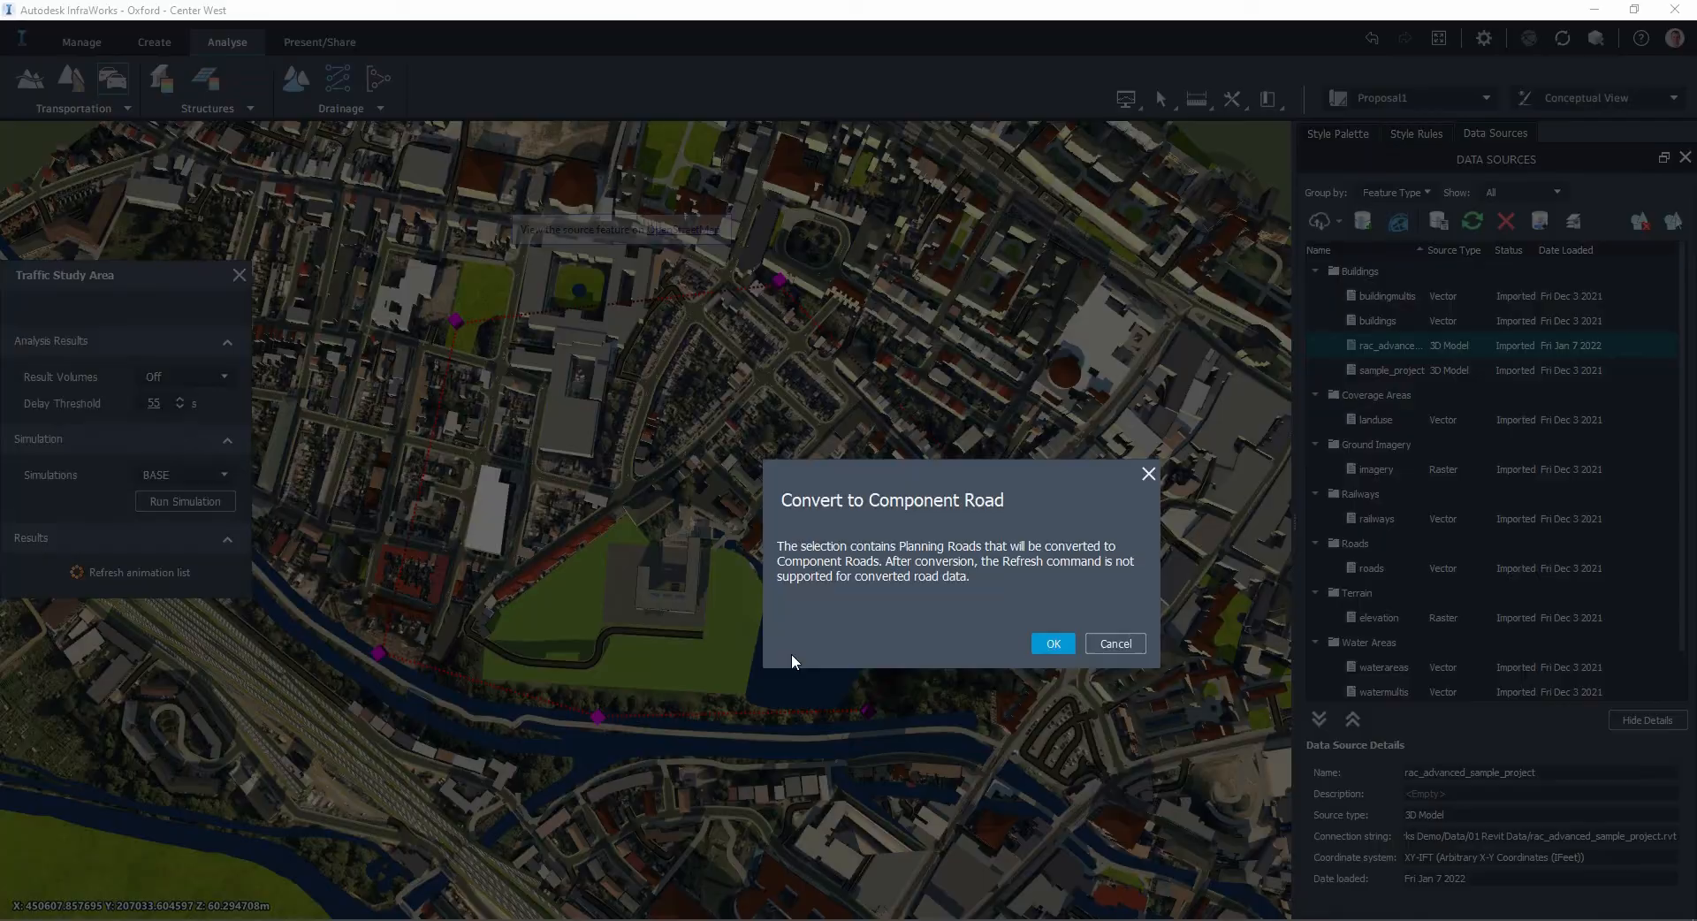
pyautogui.click(1065, 649)
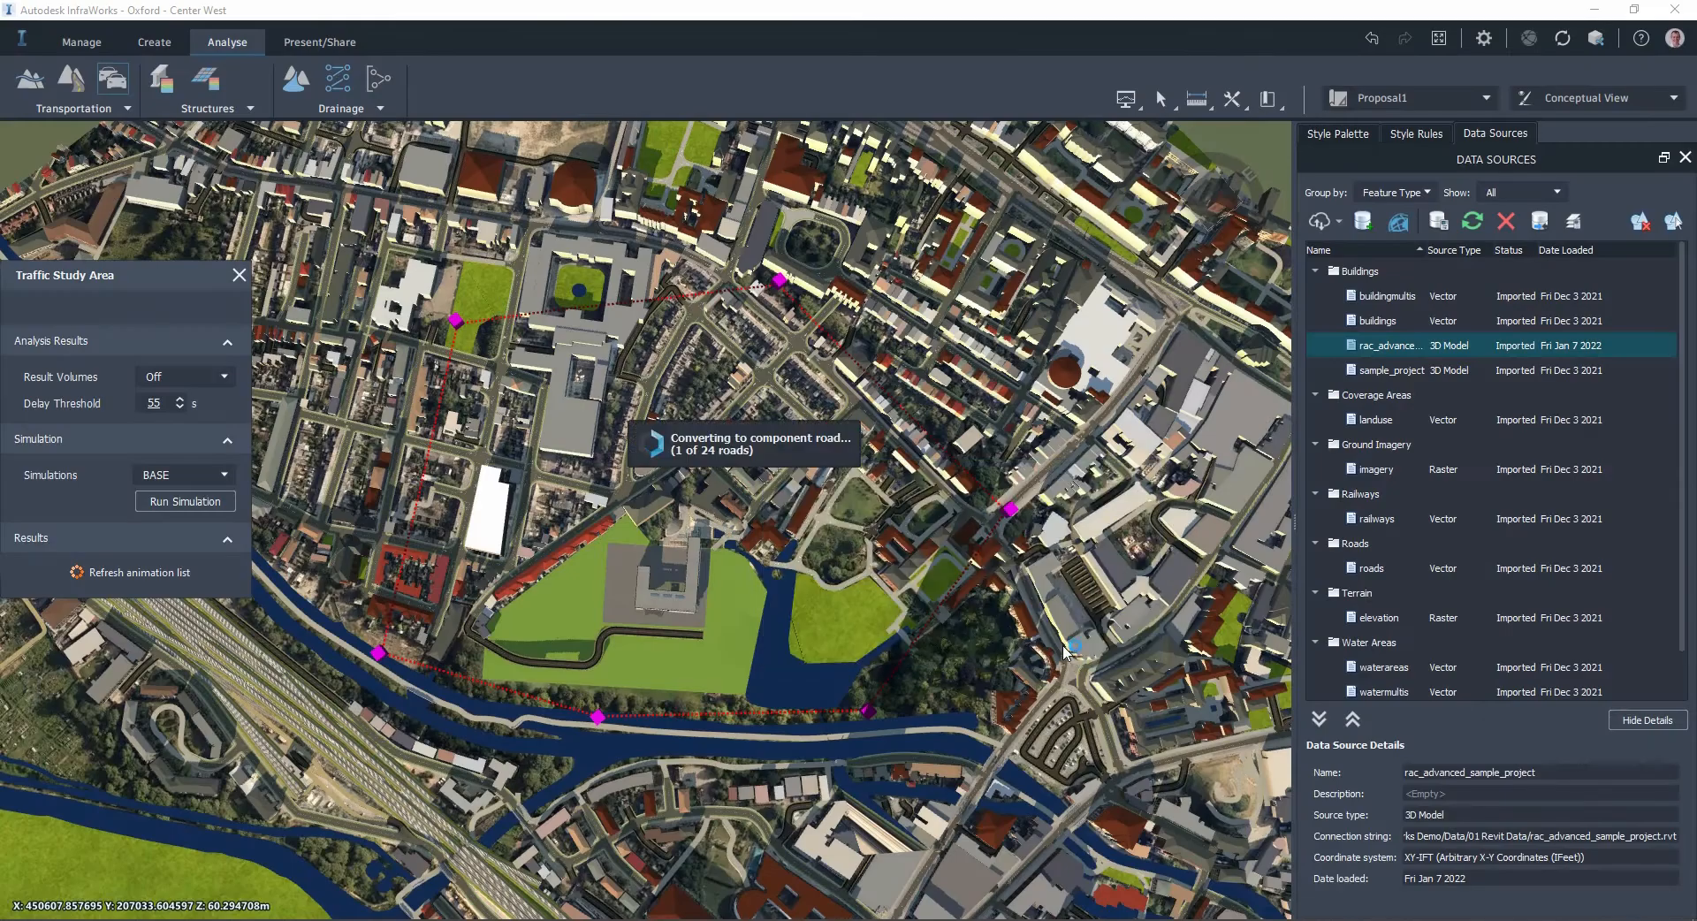
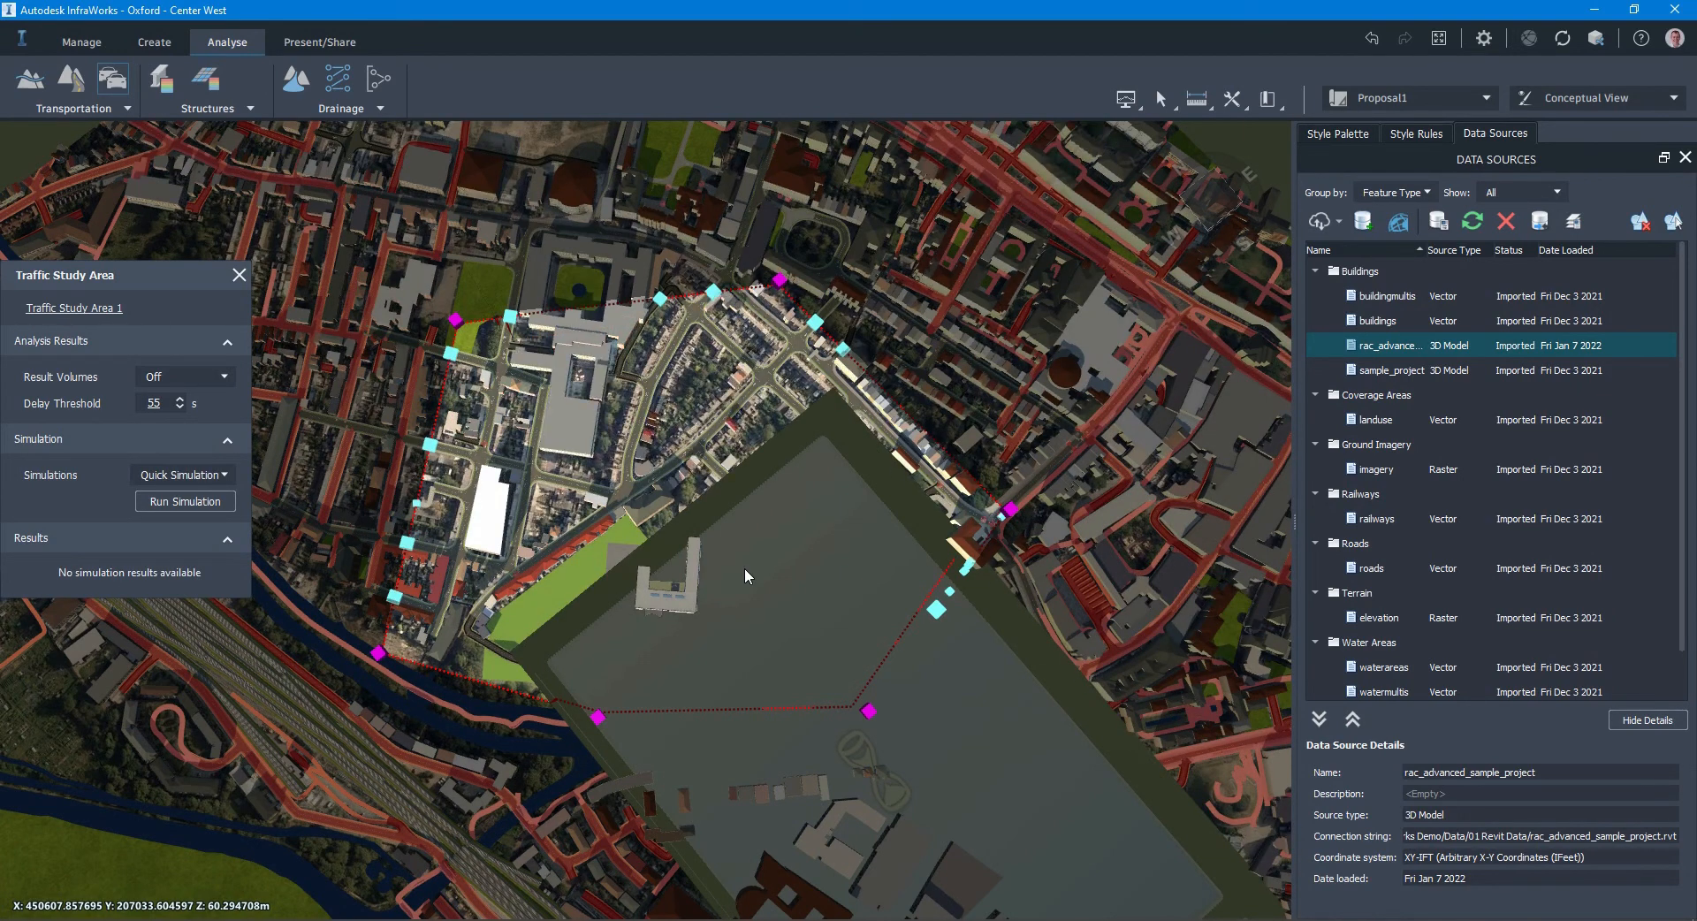
pyautogui.click(142, 503)
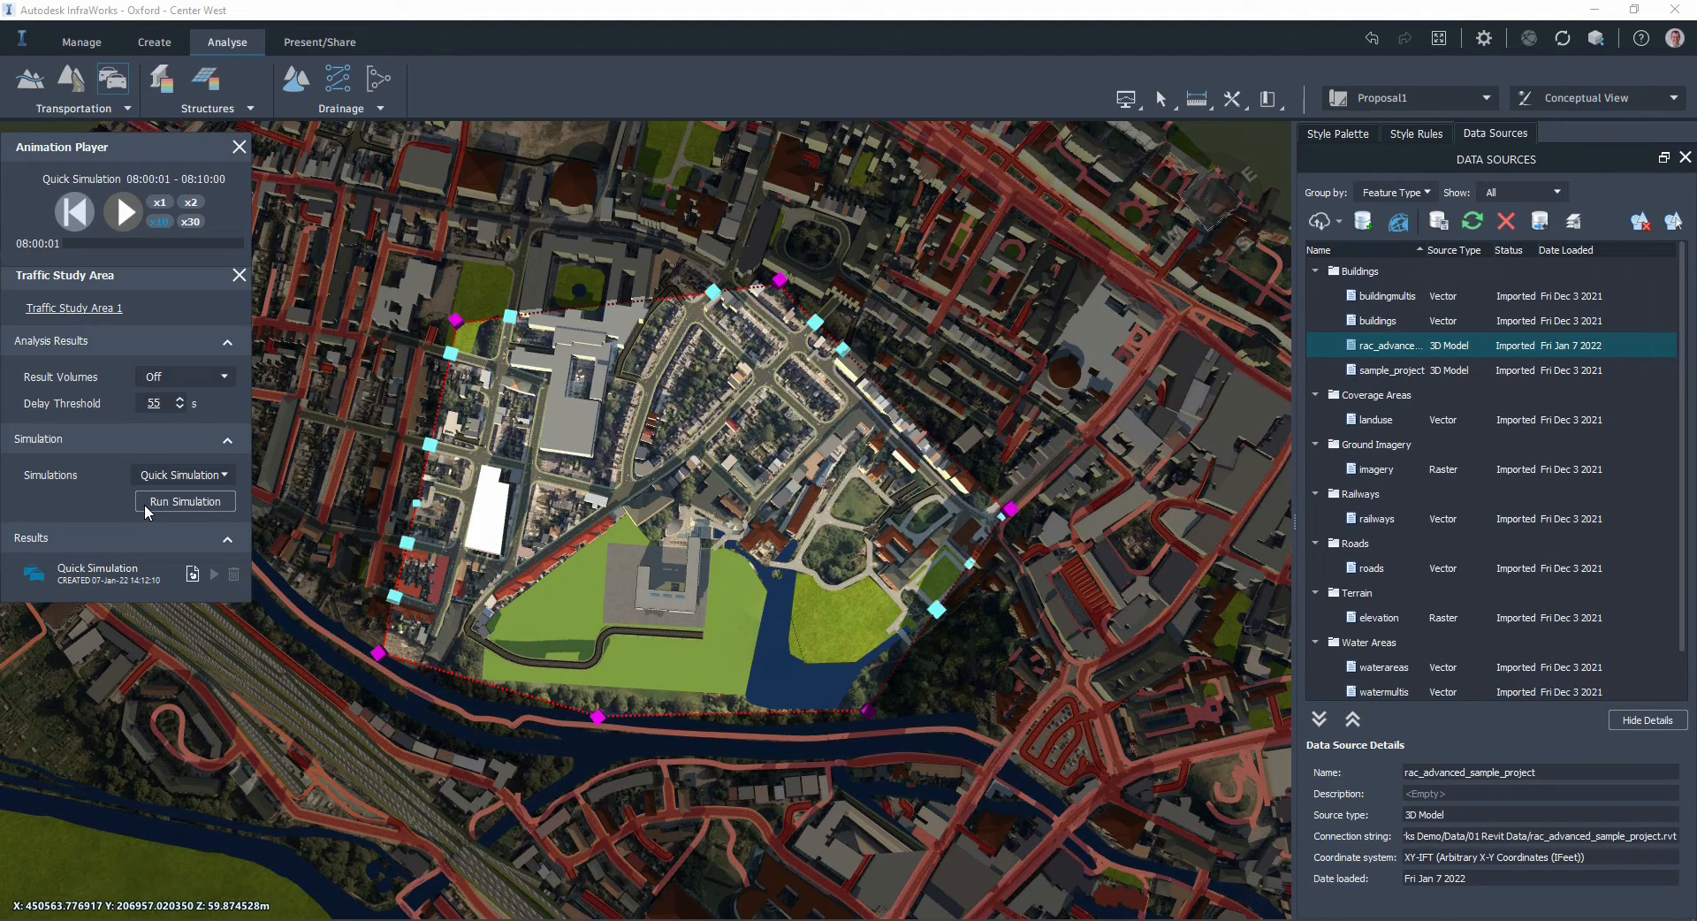
# Step: Play and pause the Quick Simulation traffic animation over the streets near the new road, and close the animation and study area
pyautogui.click(152, 221)
pyautogui.scroll(5, 403, 544)
pyautogui.scroll(2, 576, 545)
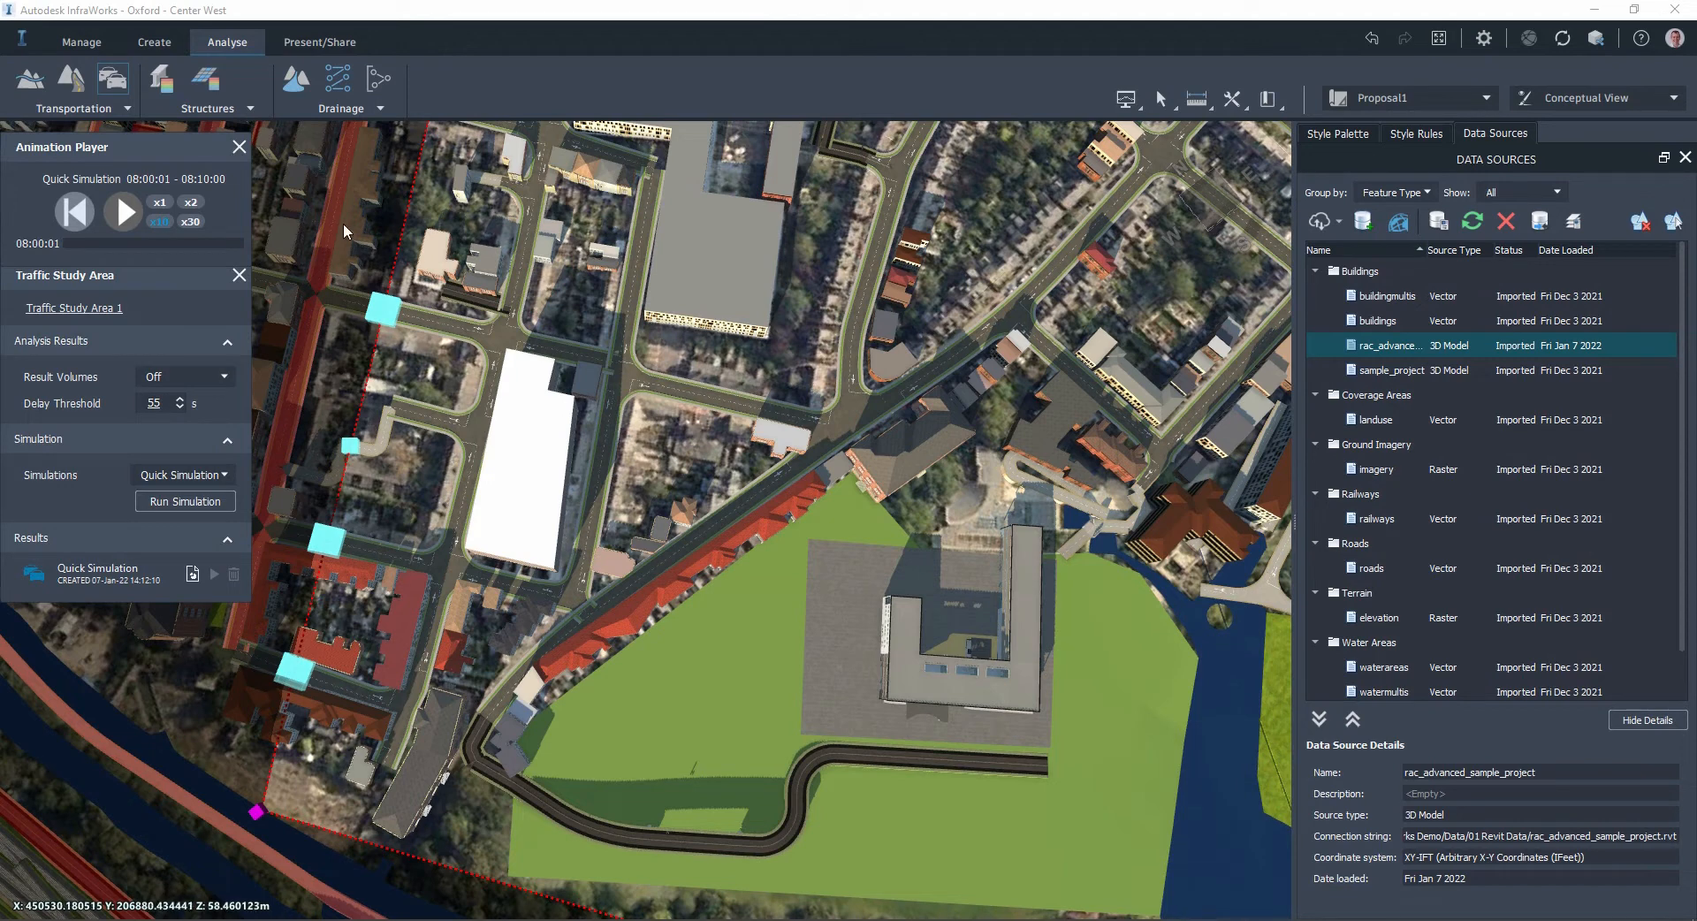
pyautogui.click(160, 222)
pyautogui.click(124, 212)
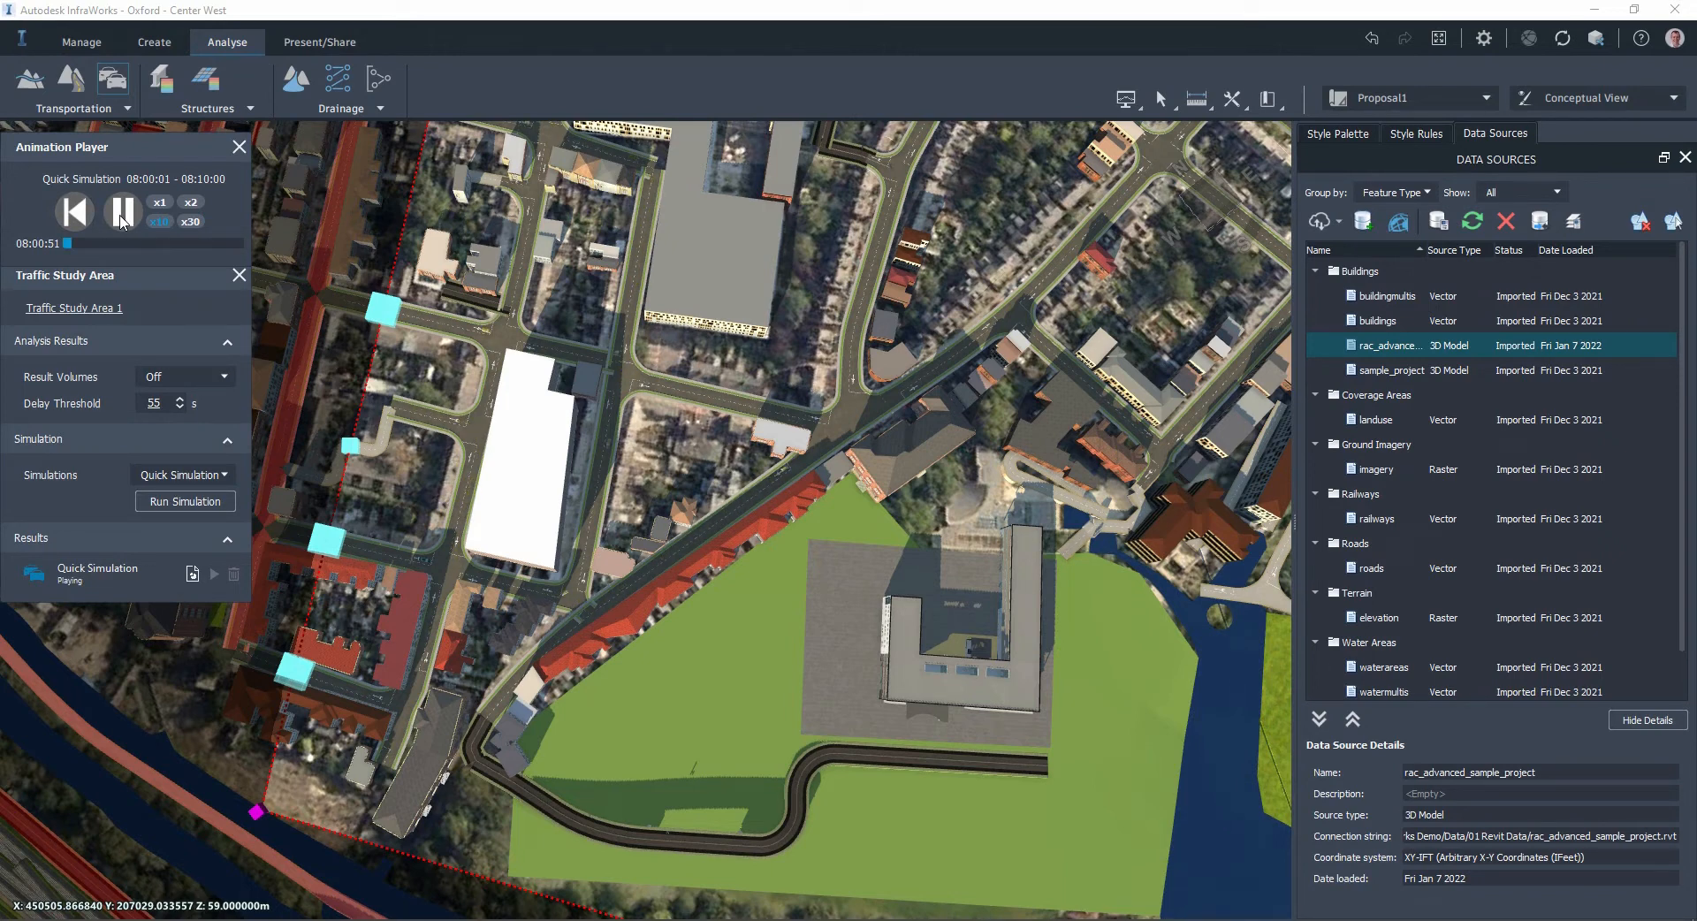
pyautogui.click(122, 219)
pyautogui.click(121, 217)
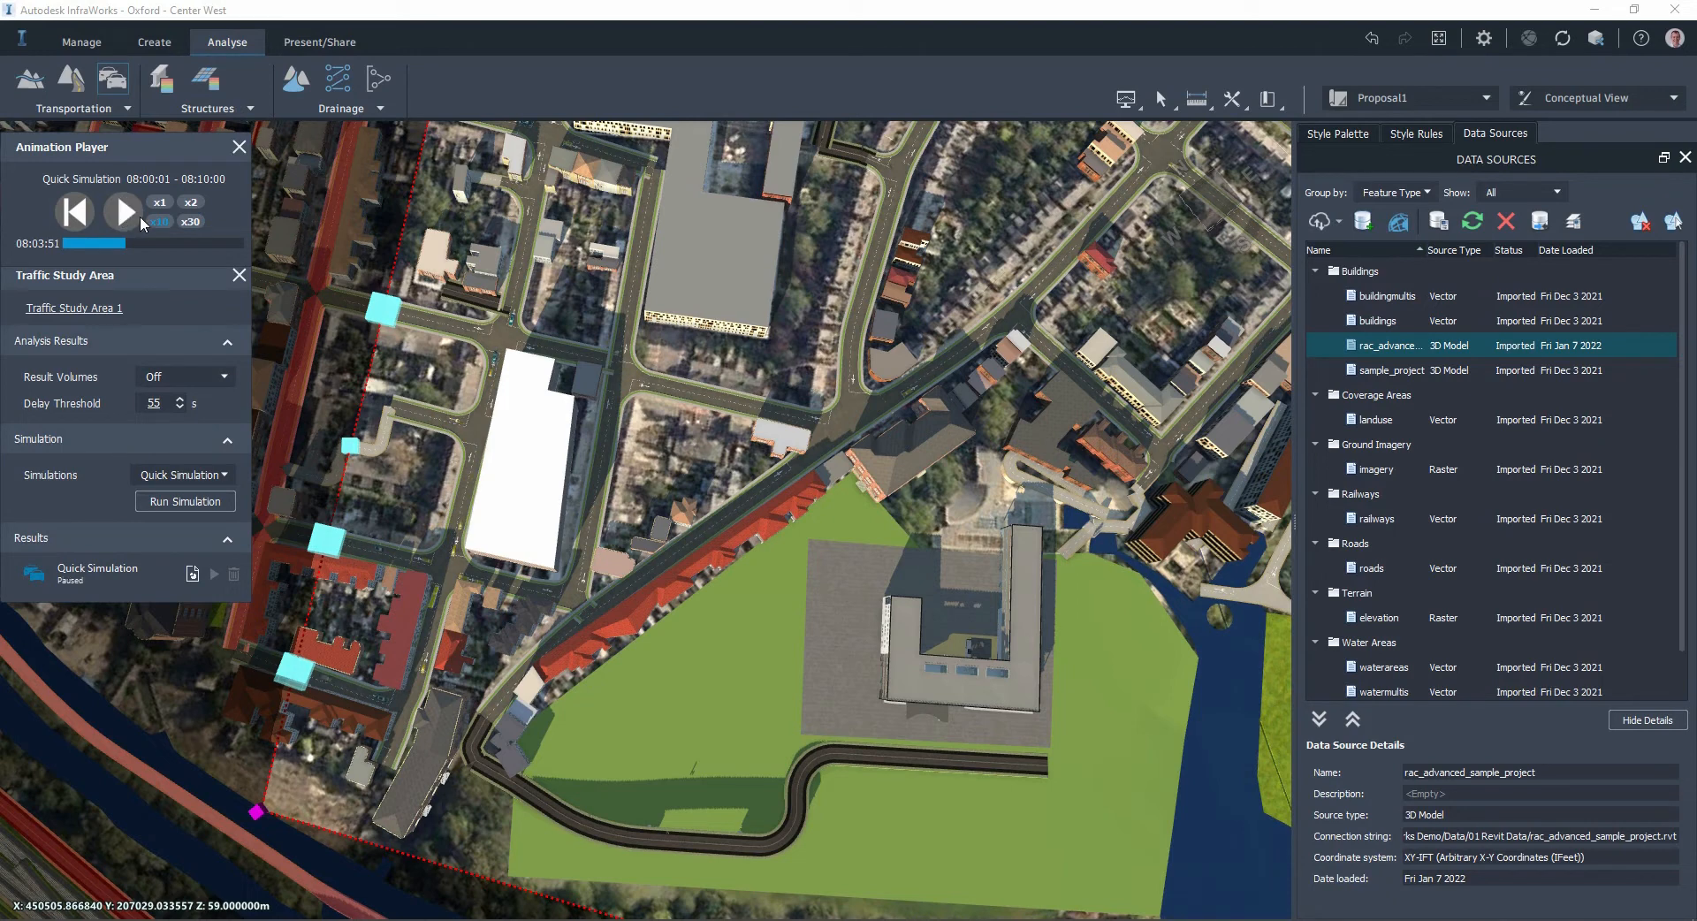
pyautogui.click(239, 147)
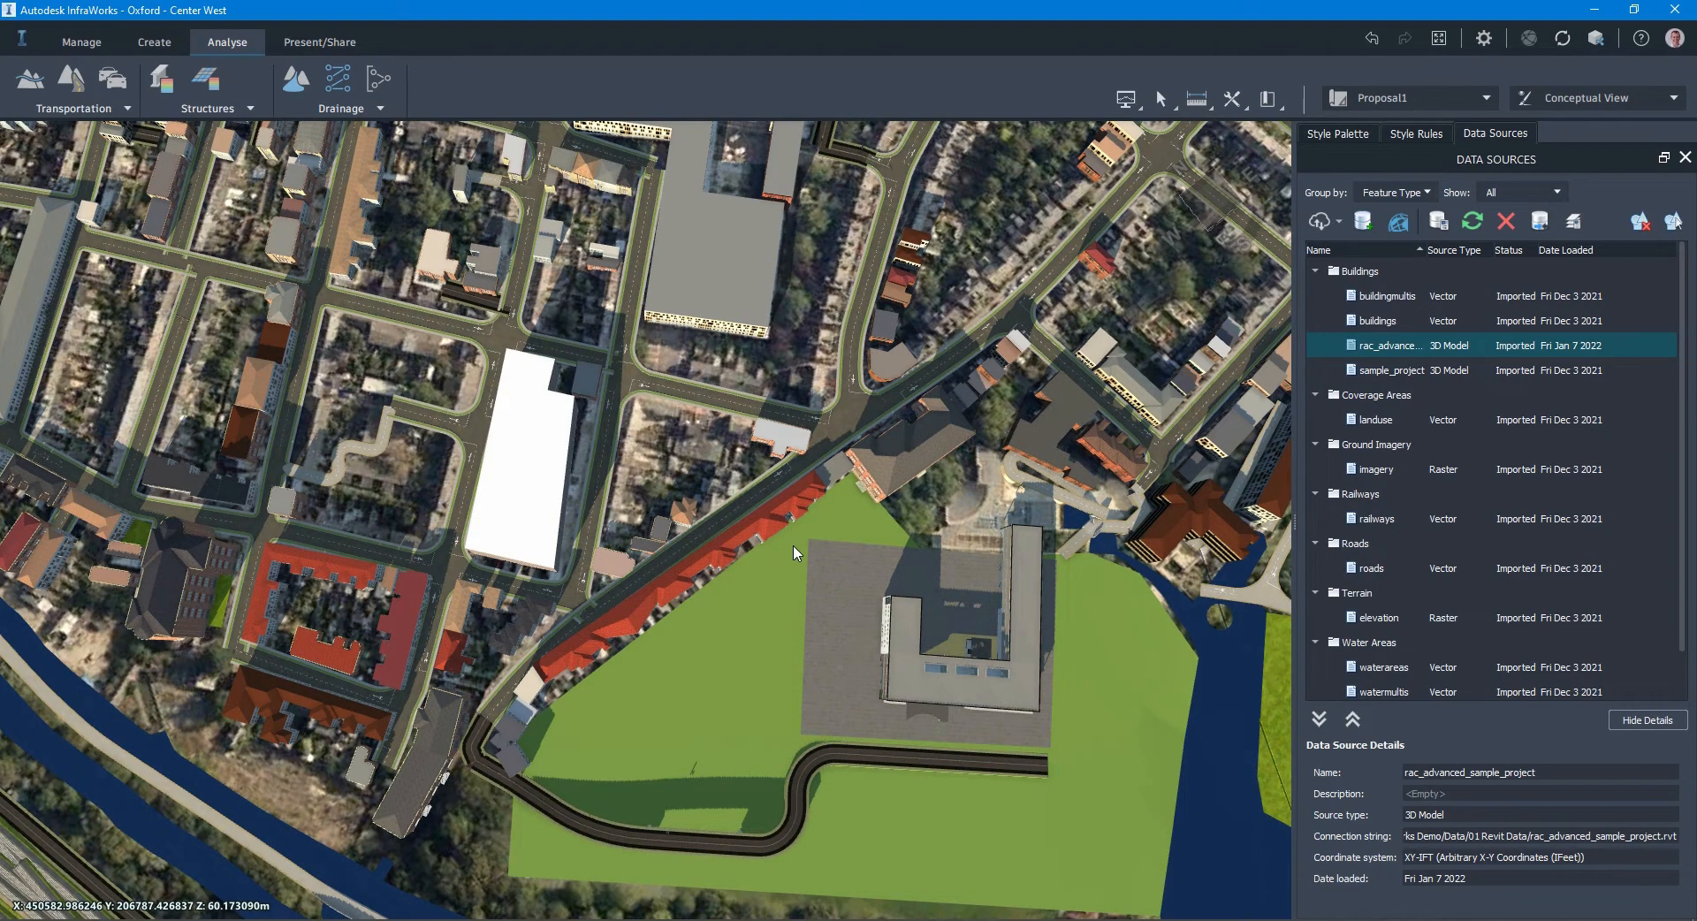
# Step: Recentre on the development site and examine the Export 3D Model option for sharing the model
pyautogui.moveTo(965, 807); pyautogui.dragTo(802, 590)
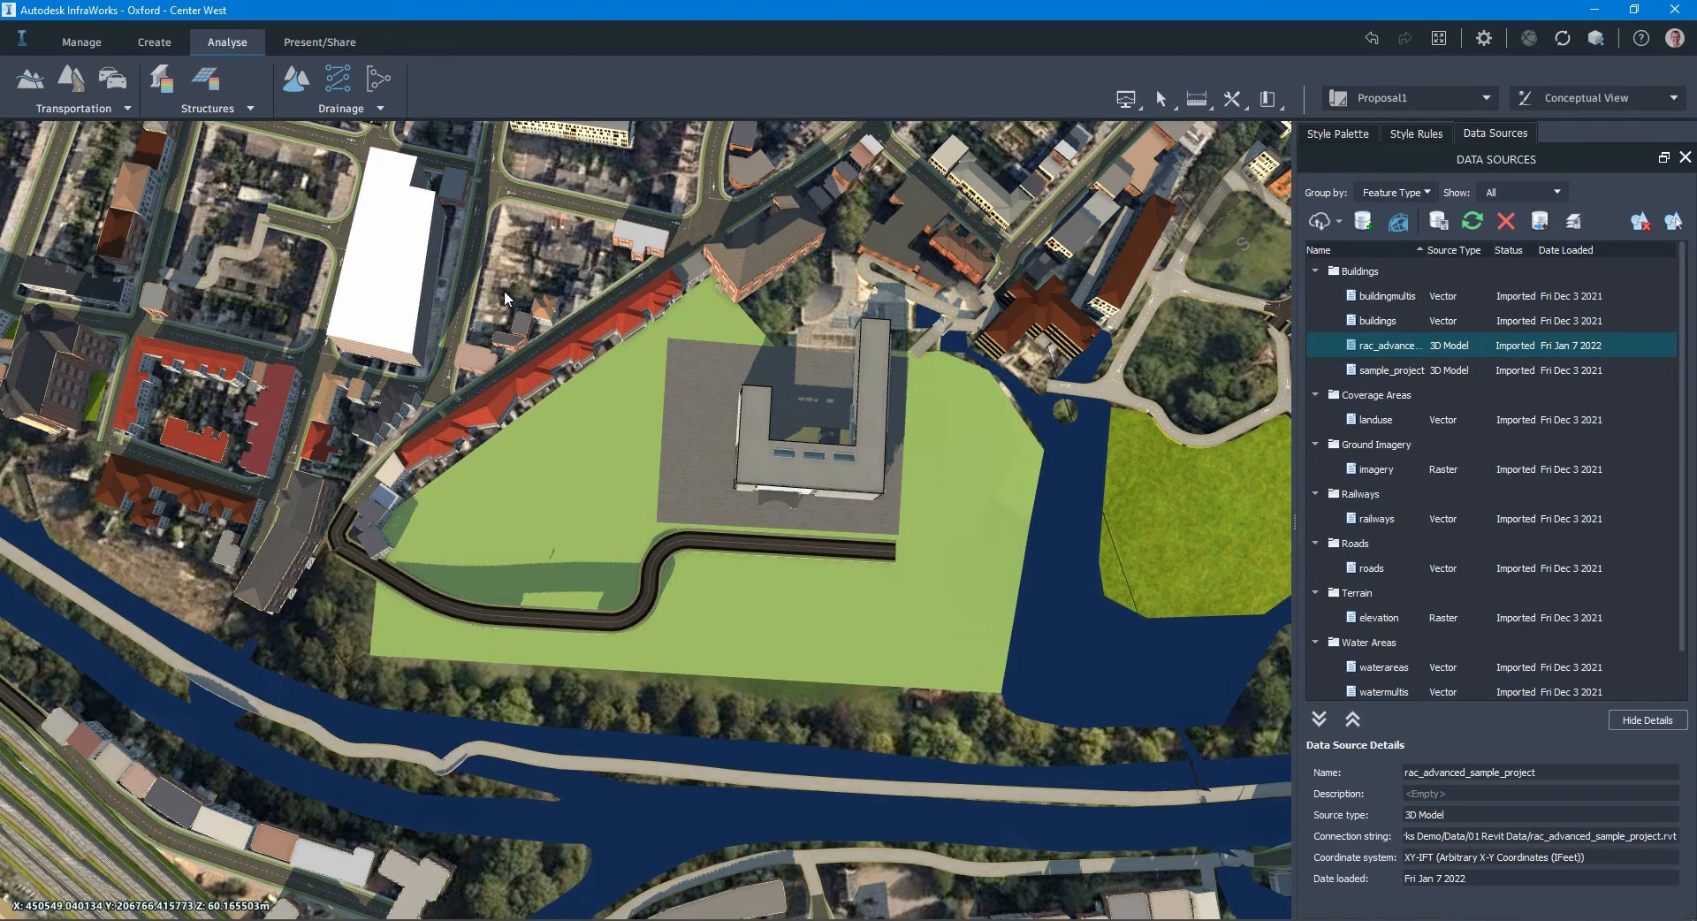
pyautogui.press('ctrl')
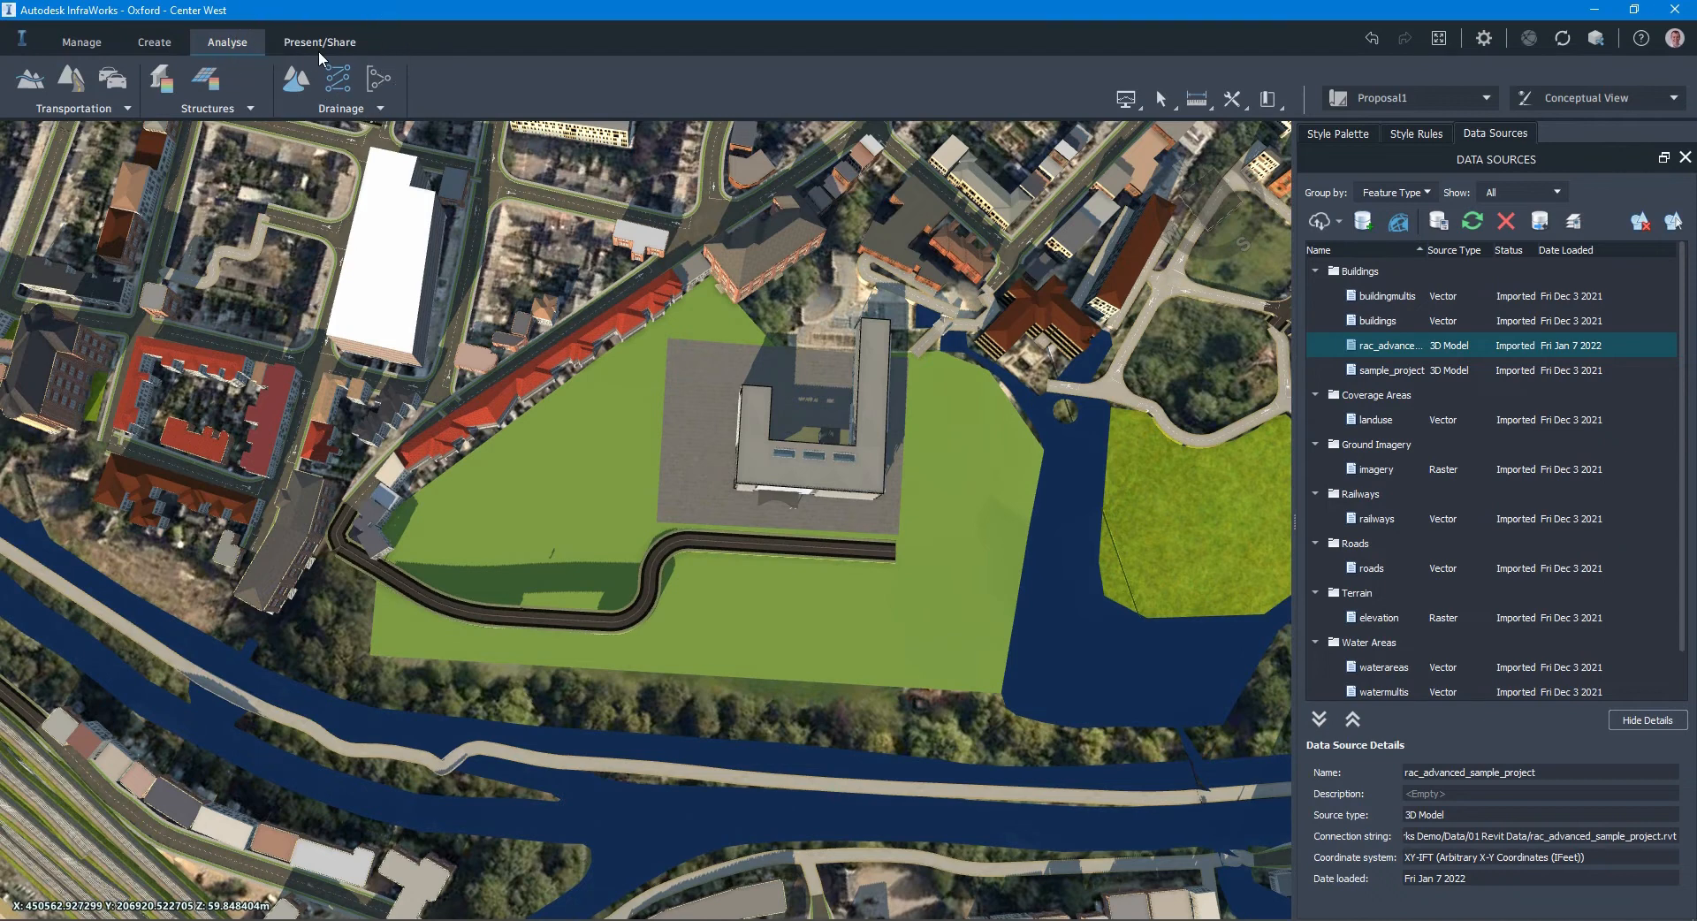
pyautogui.click(318, 46)
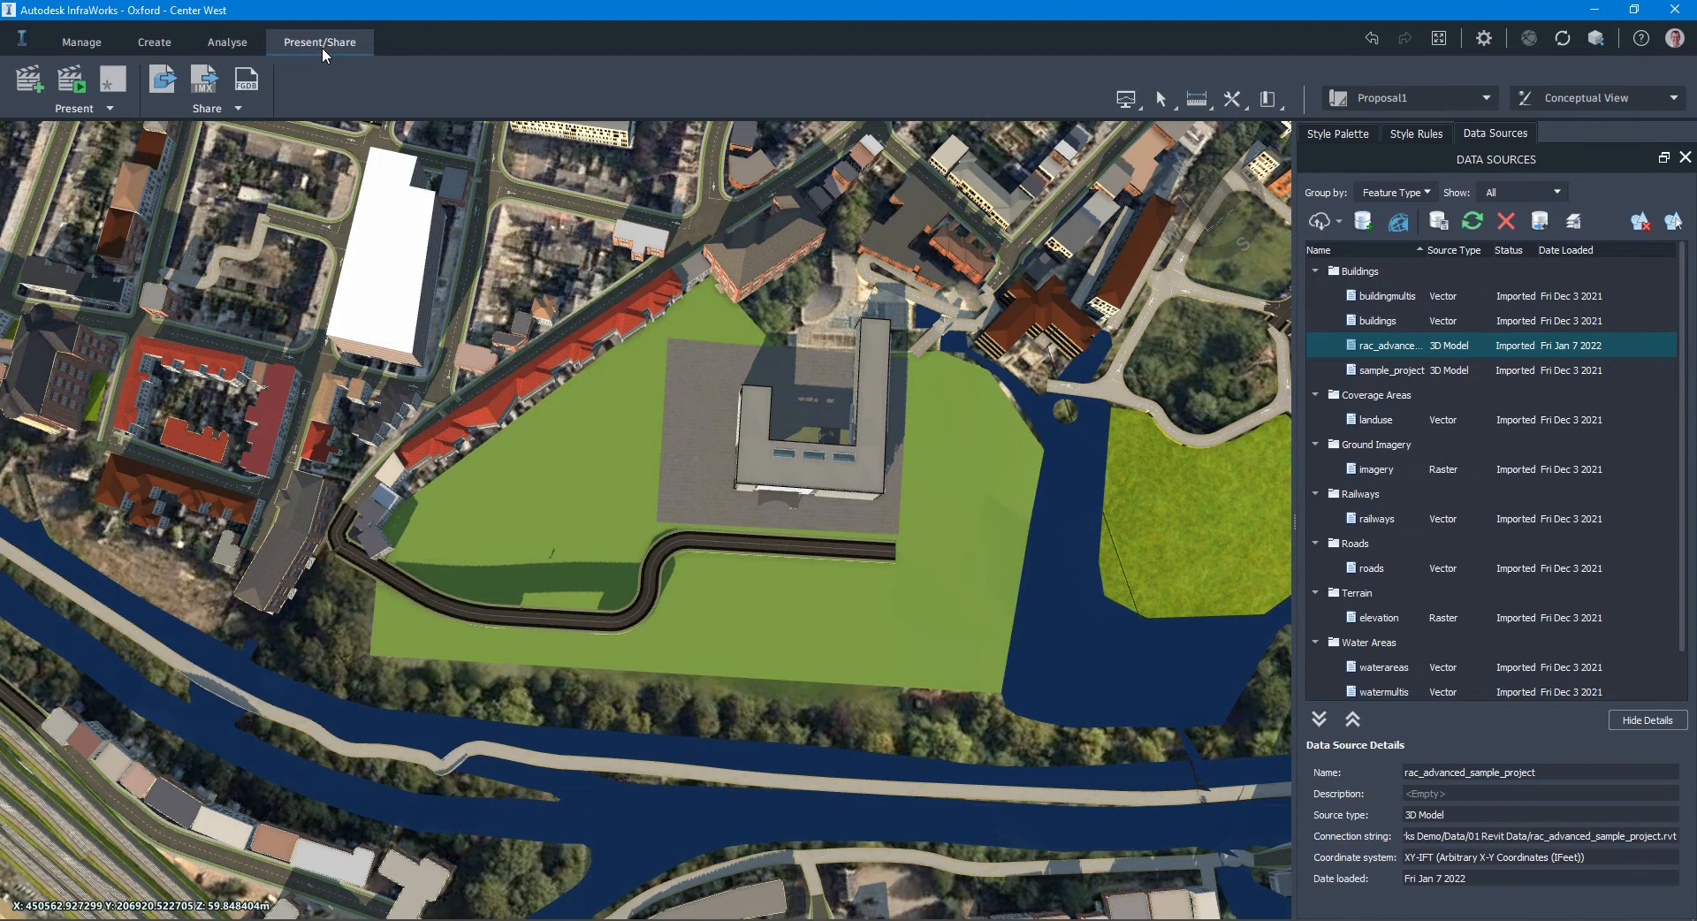
pyautogui.click(177, 89)
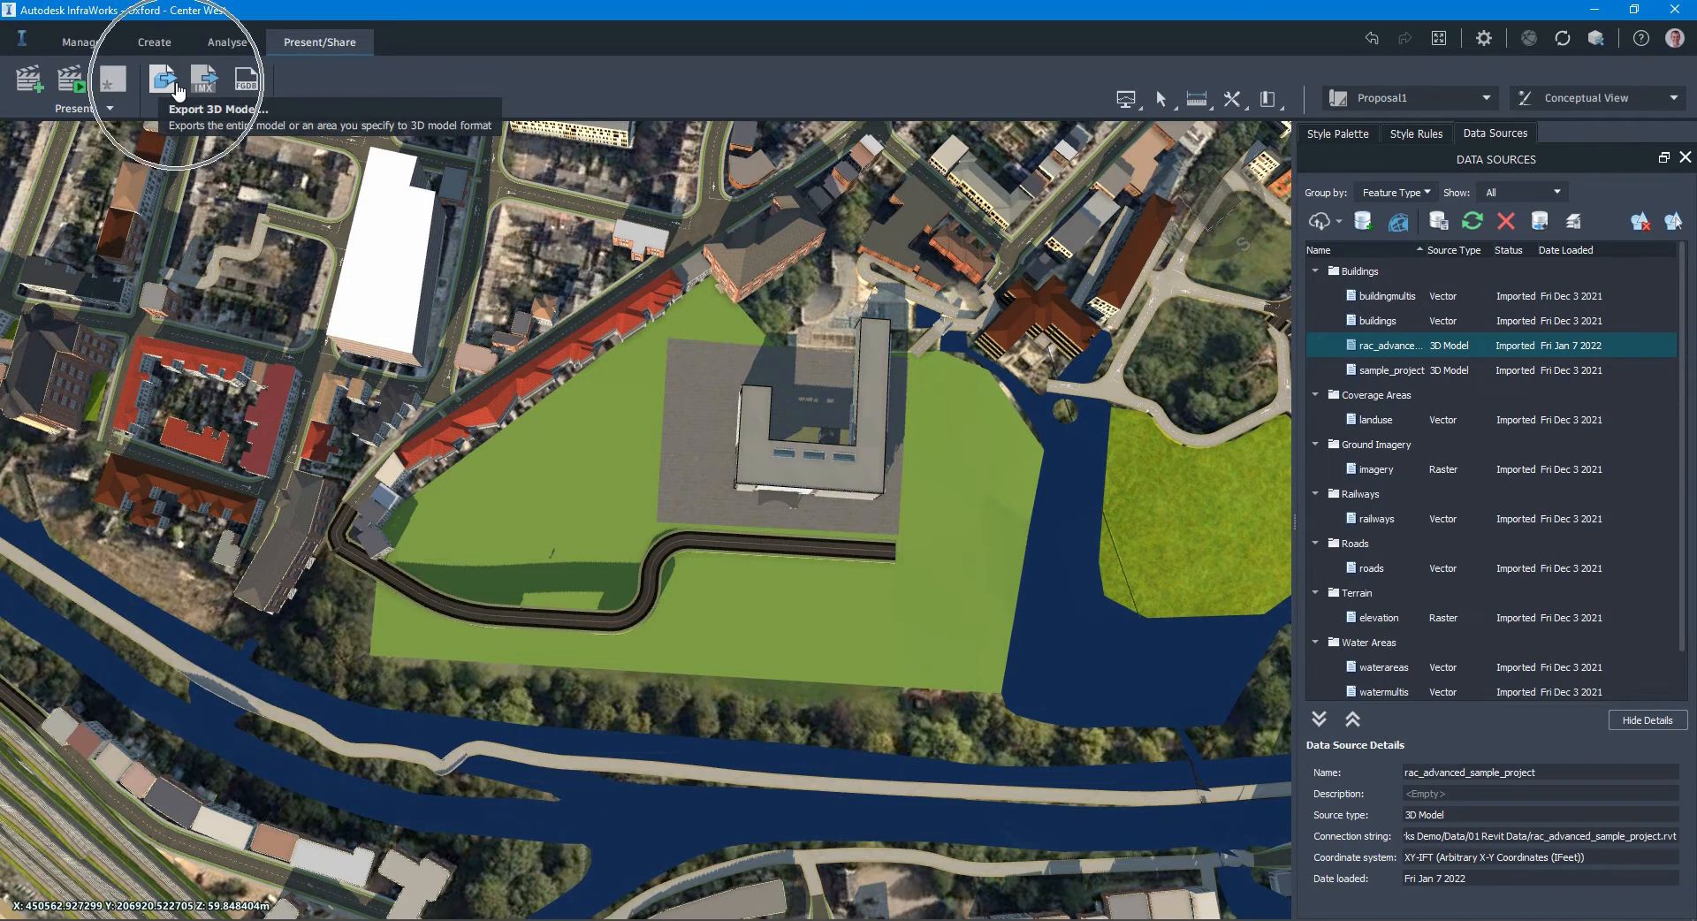
# Step: Open the storyboard creator and delete the existing 34.7-second storyboard to leave an empty one
pyautogui.click(39, 94)
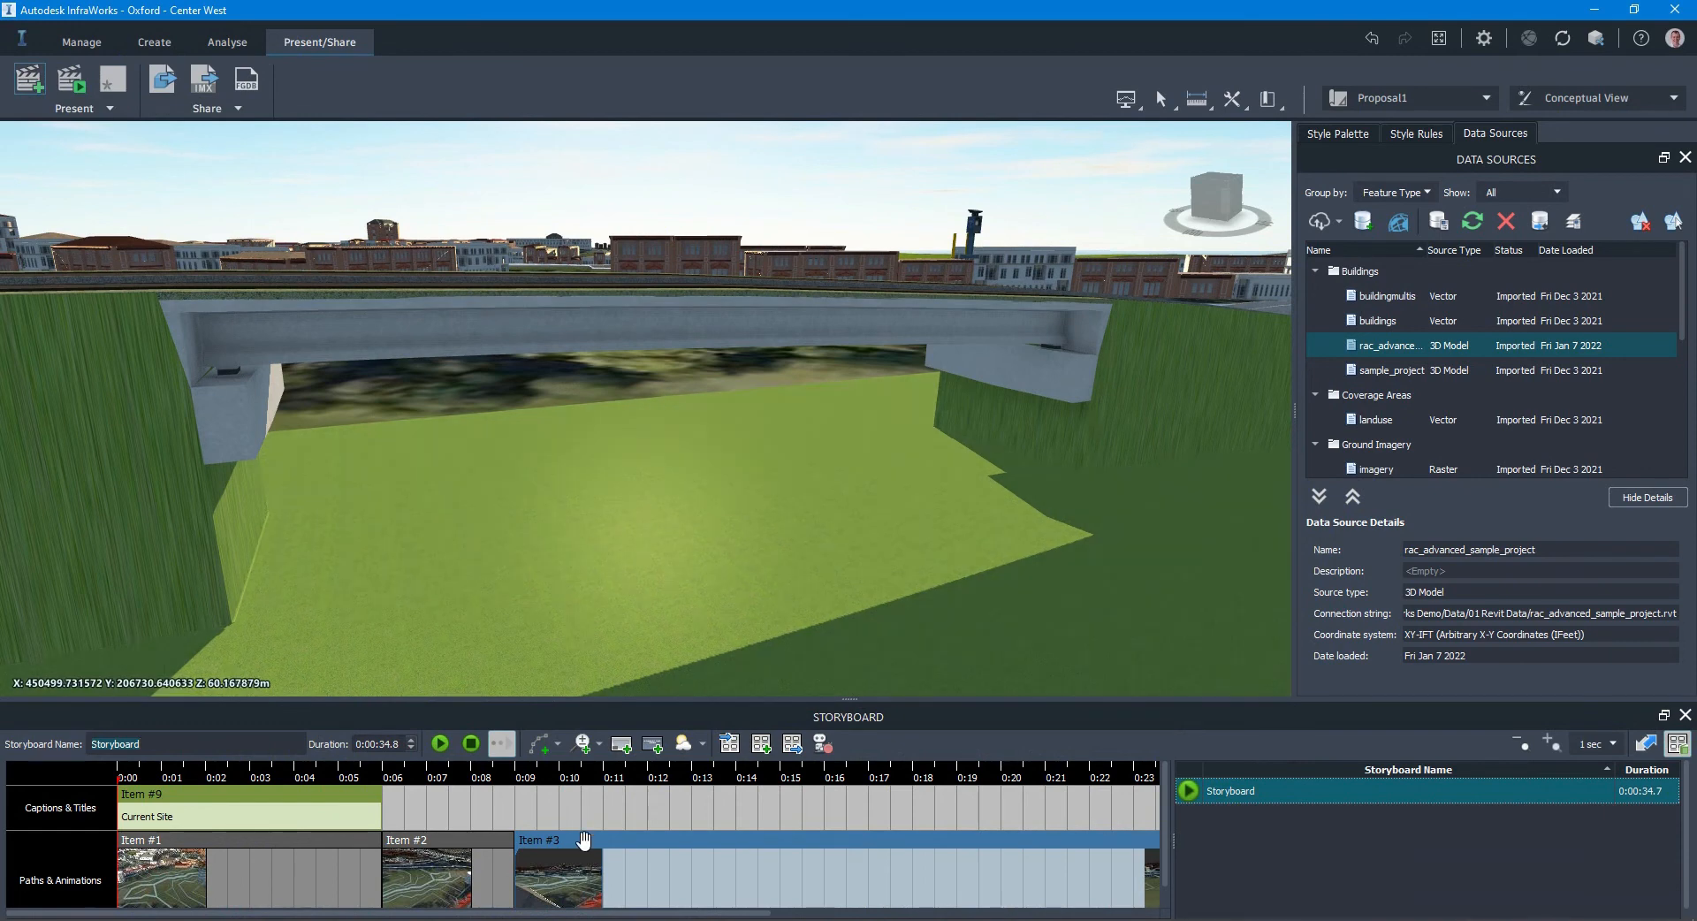
pyautogui.click(582, 844)
pyautogui.rightClick(1341, 789)
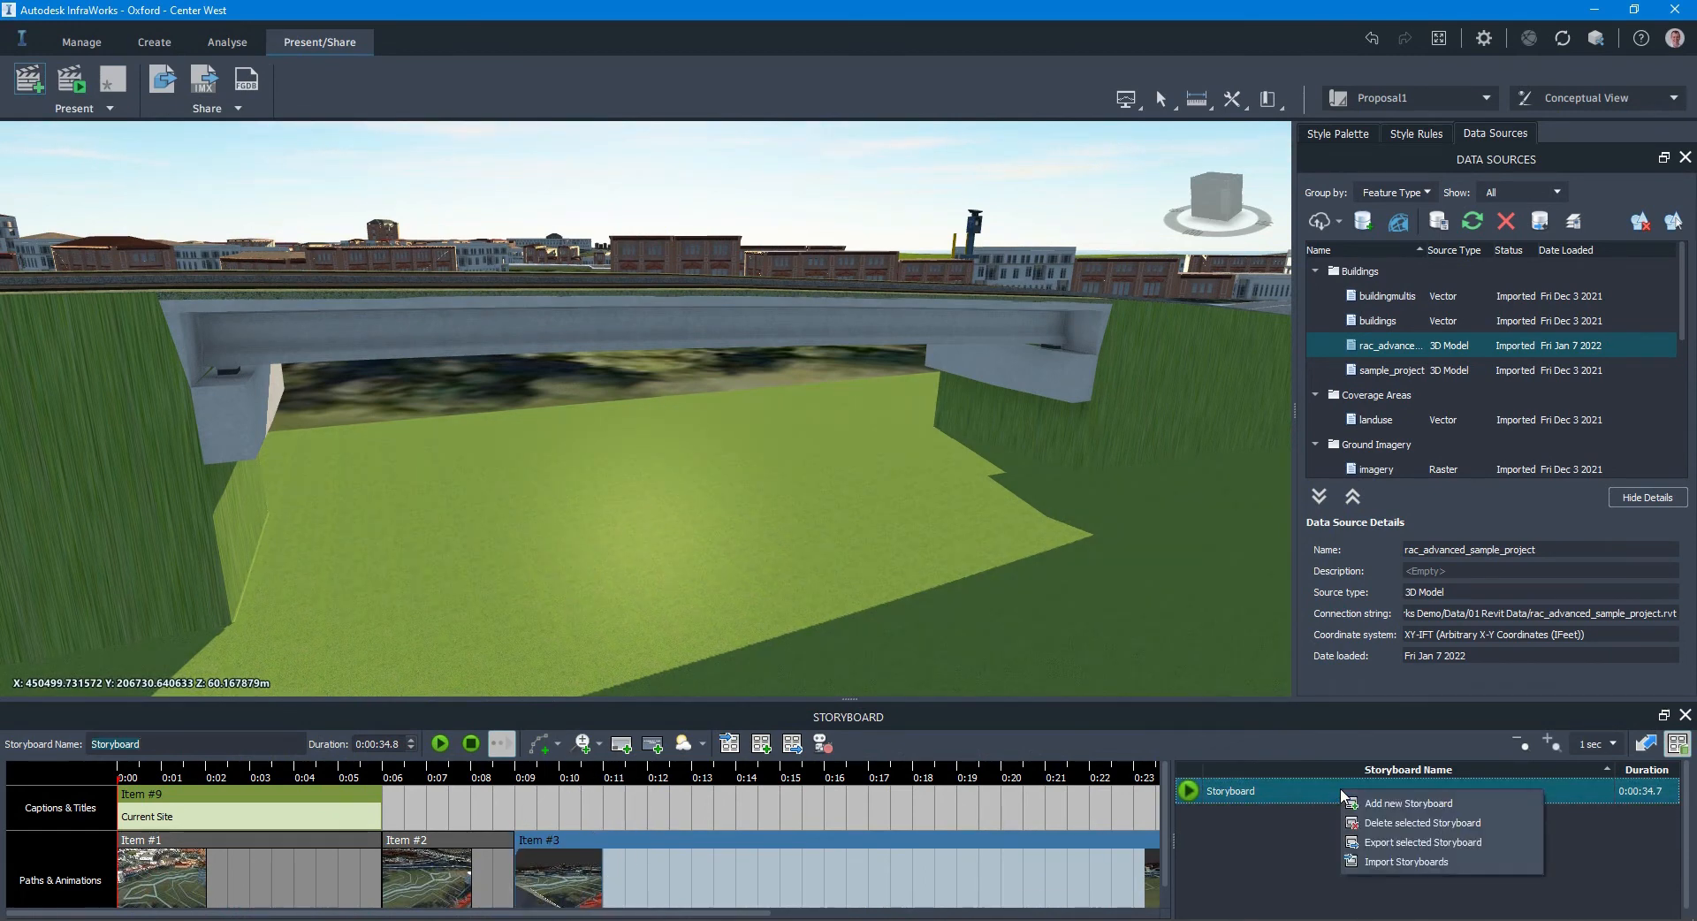
pyautogui.click(1375, 822)
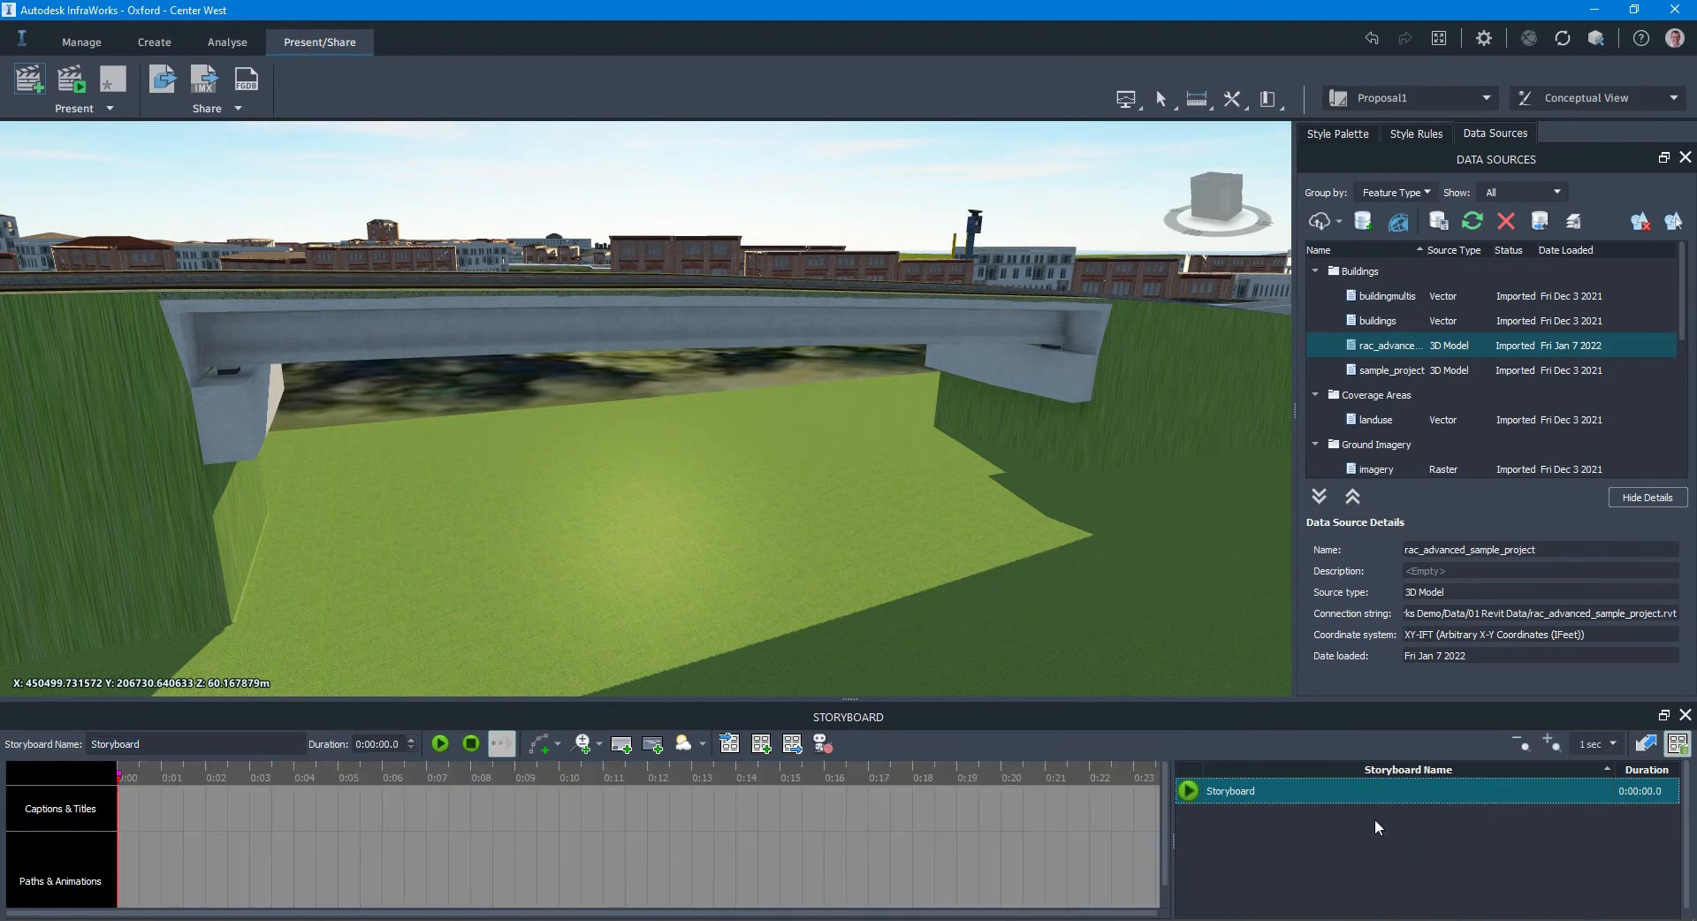
# Step: Add a camera path animation to the empty storyboard, starting from an elevated view along the new road towards the Revit building
pyautogui.scroll(-5, 1100, 523)
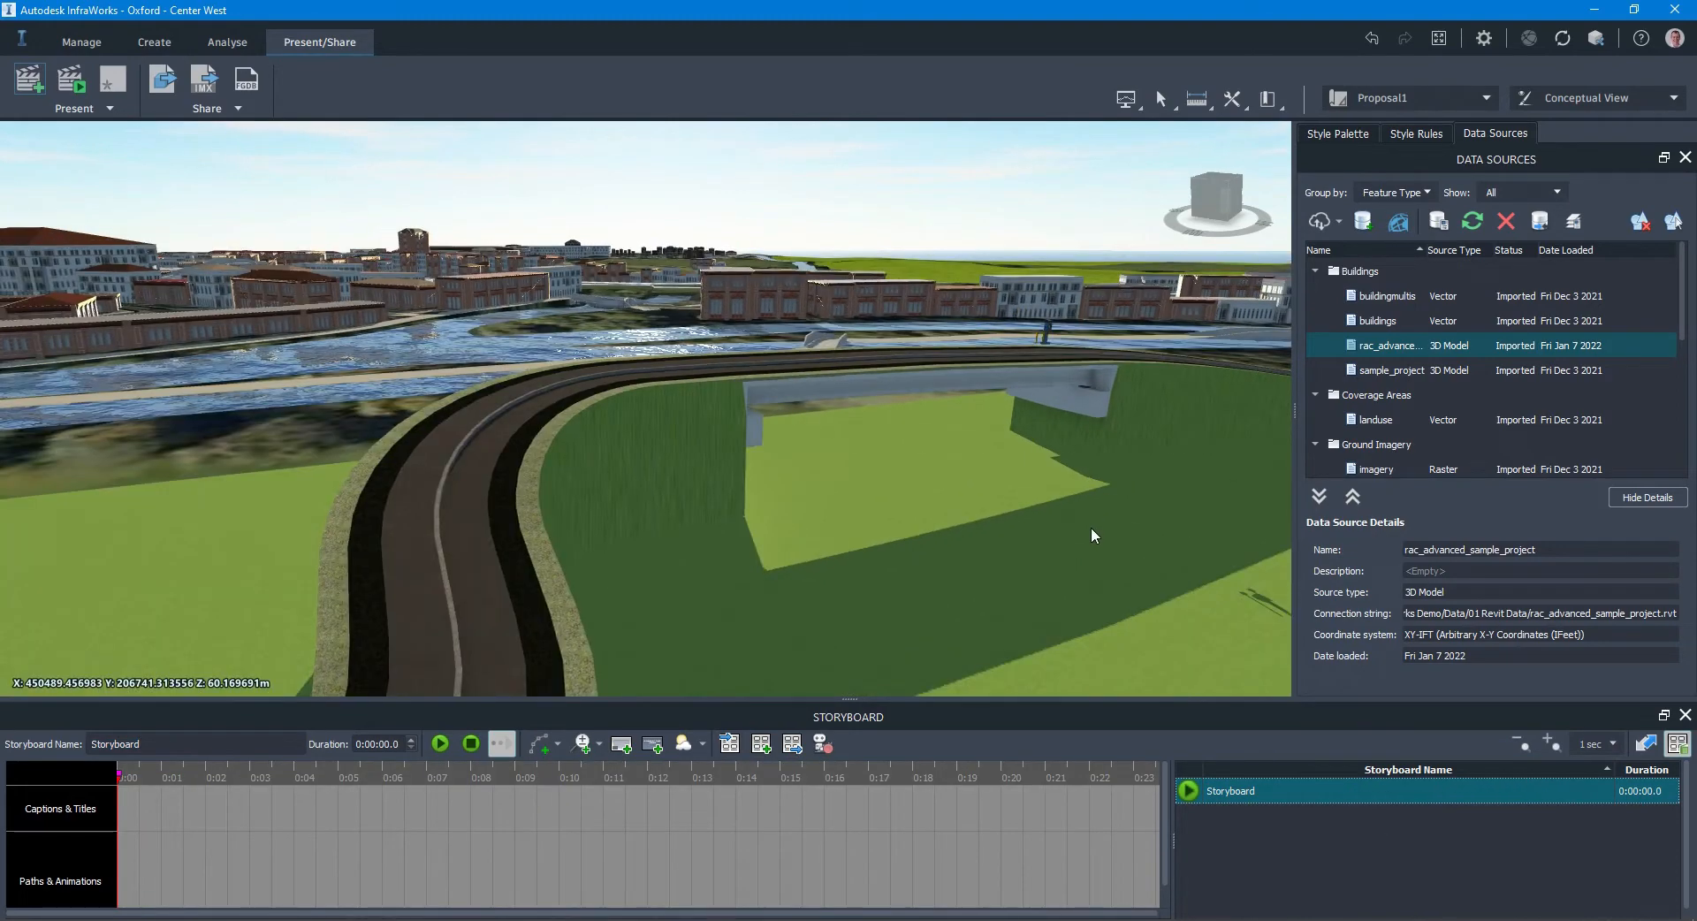
pyautogui.moveTo(1084, 533); pyautogui.dragTo(847, 456, button='middle')
pyautogui.scroll(1, 846, 458)
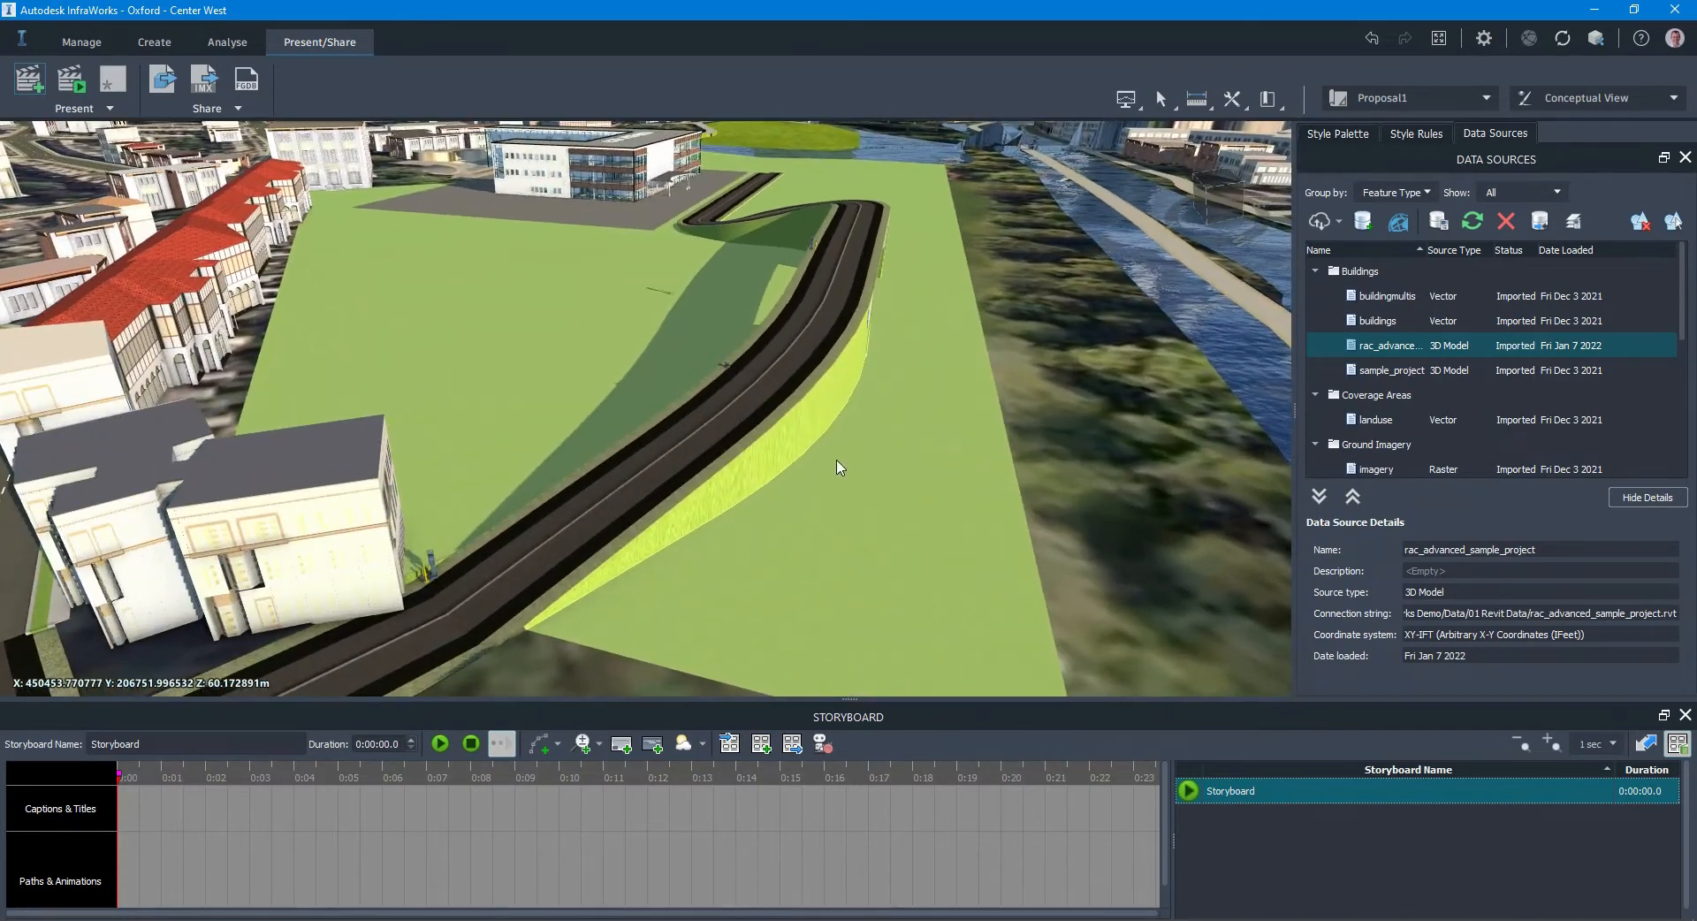
pyautogui.rightClick(834, 508)
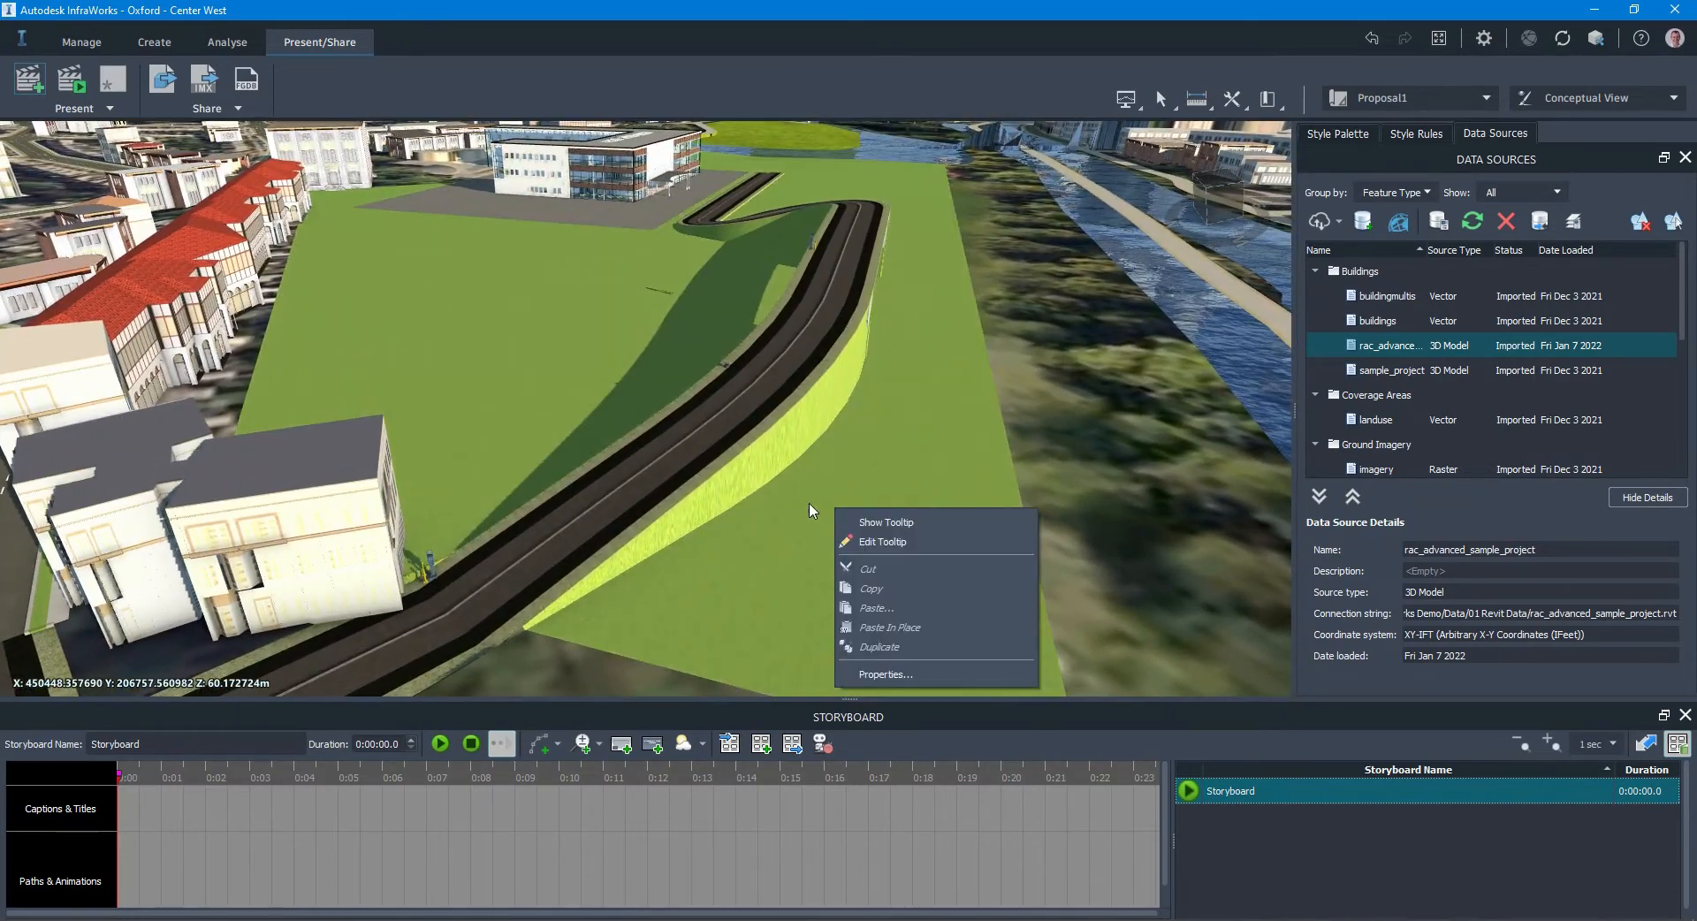
pyautogui.click(729, 621)
pyautogui.press('Escape')
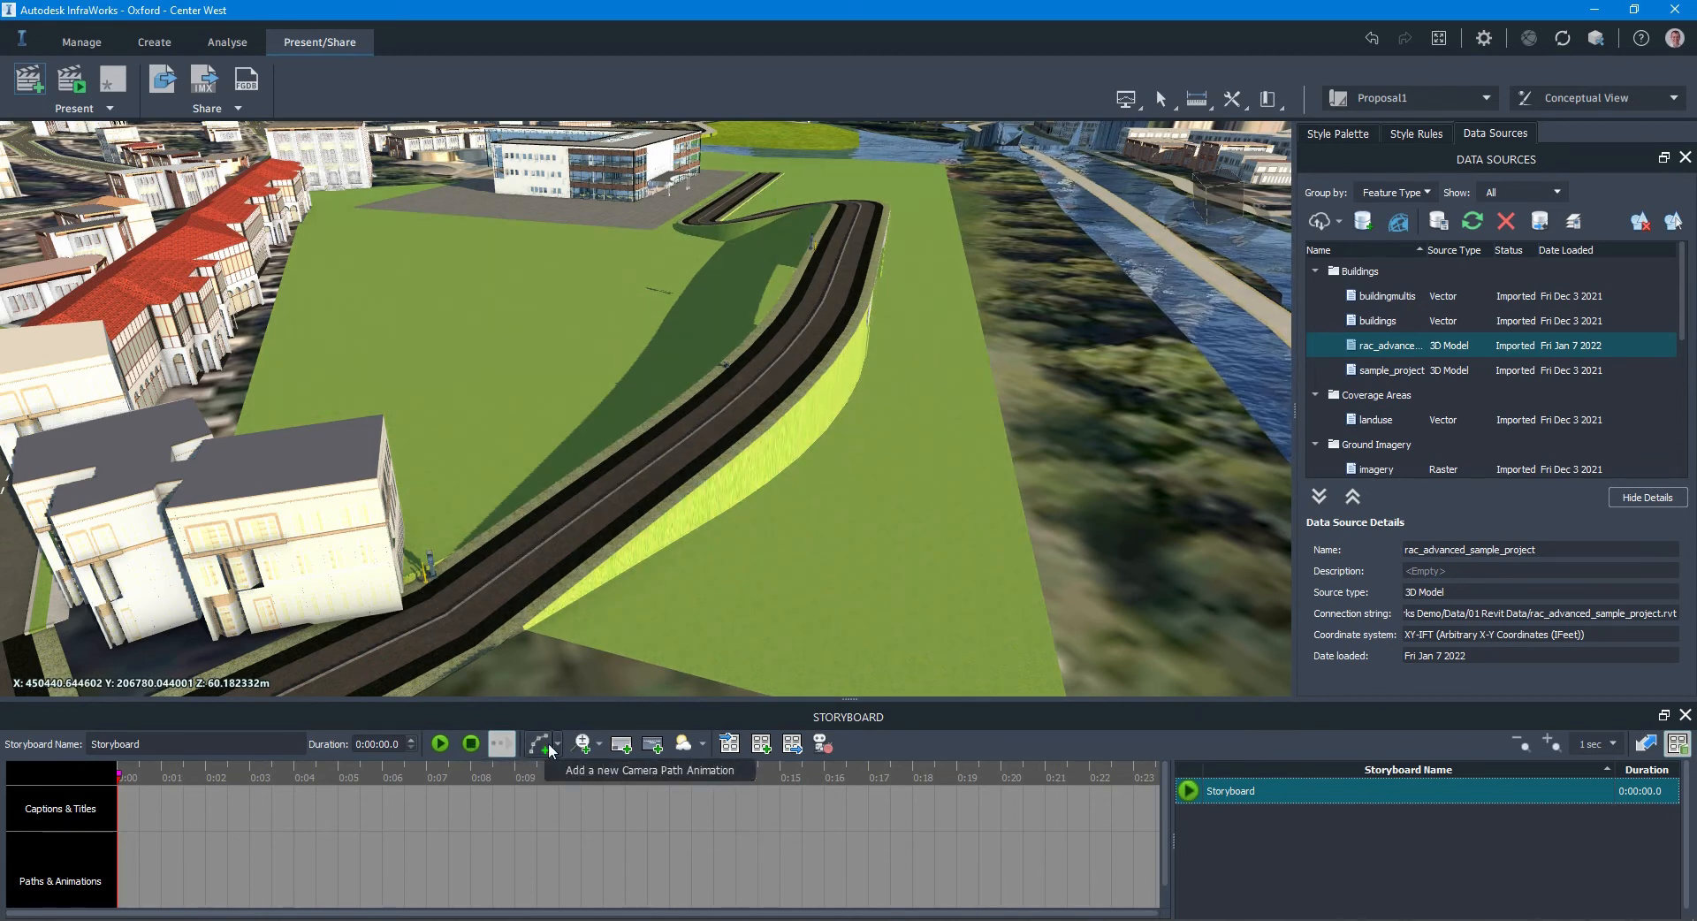
pyautogui.click(548, 745)
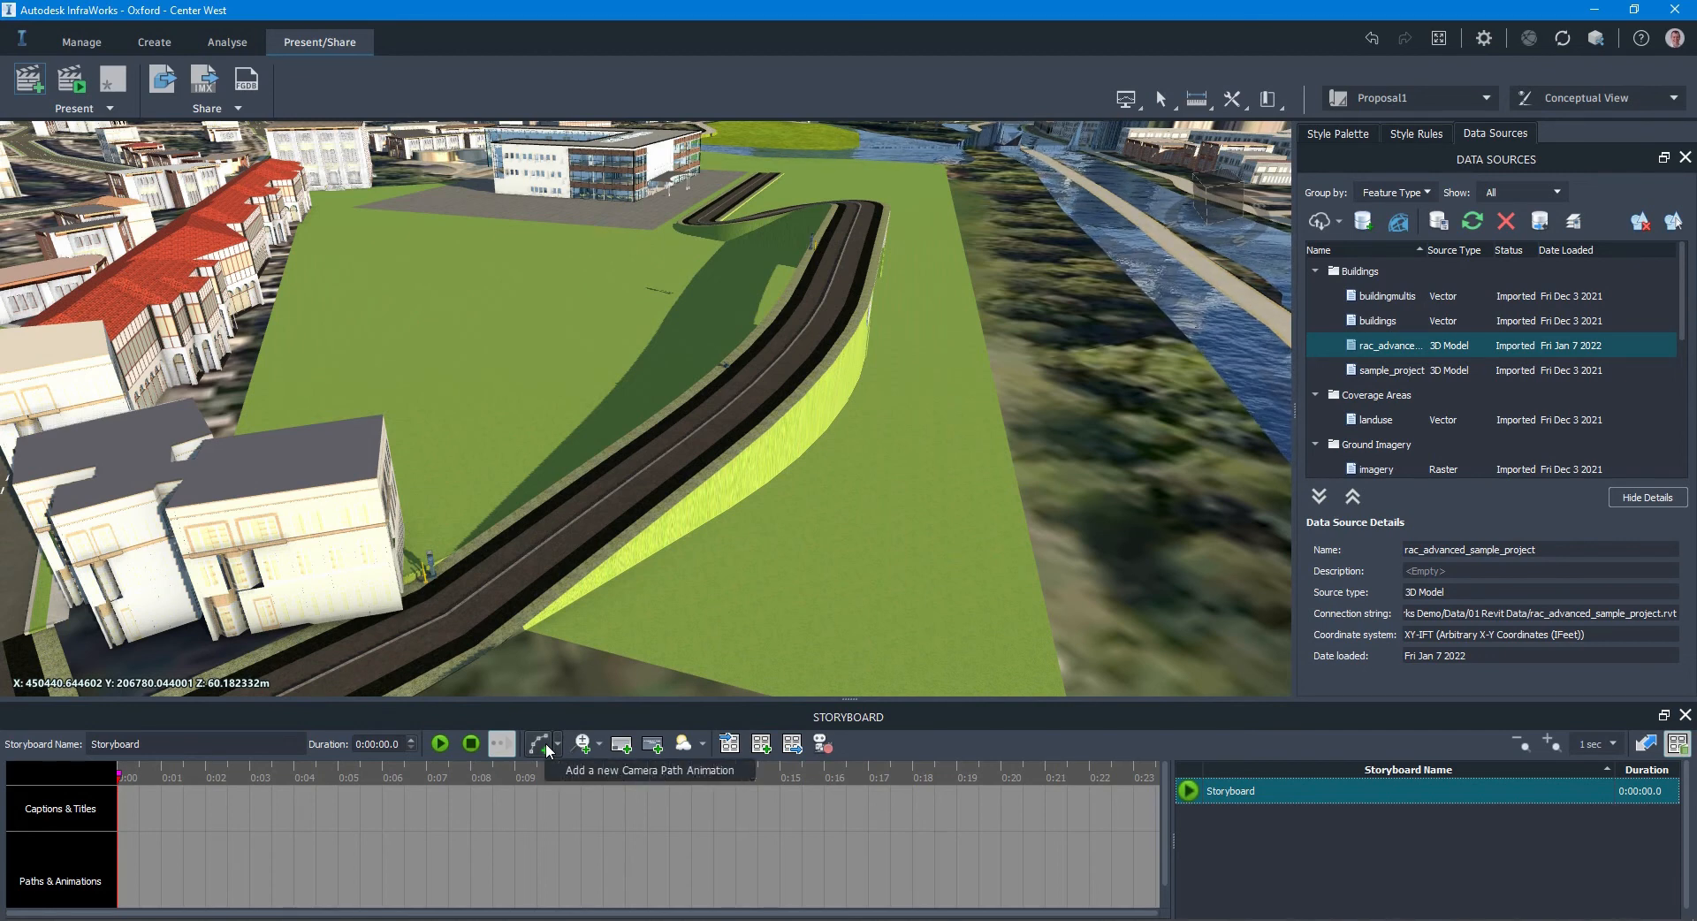
pyautogui.click(545, 745)
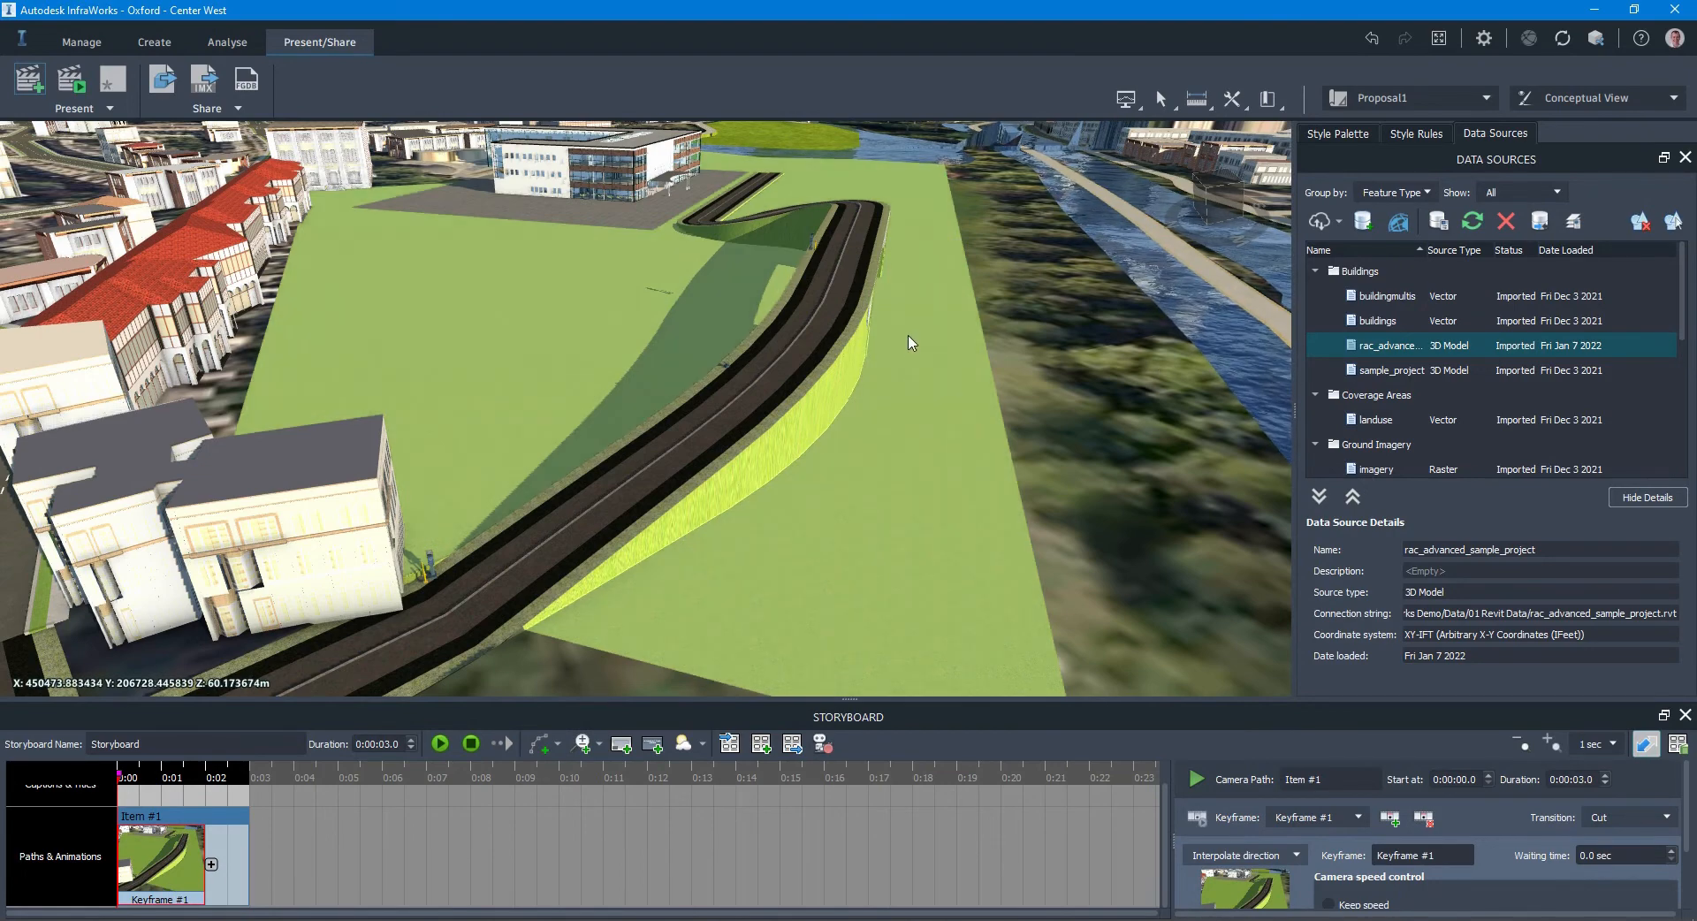
# Step: Add the second and third keyframes to the camera path, each further along the new road towards its S-bend
pyautogui.moveTo(910, 342); pyautogui.dragTo(750, 707, button='right')
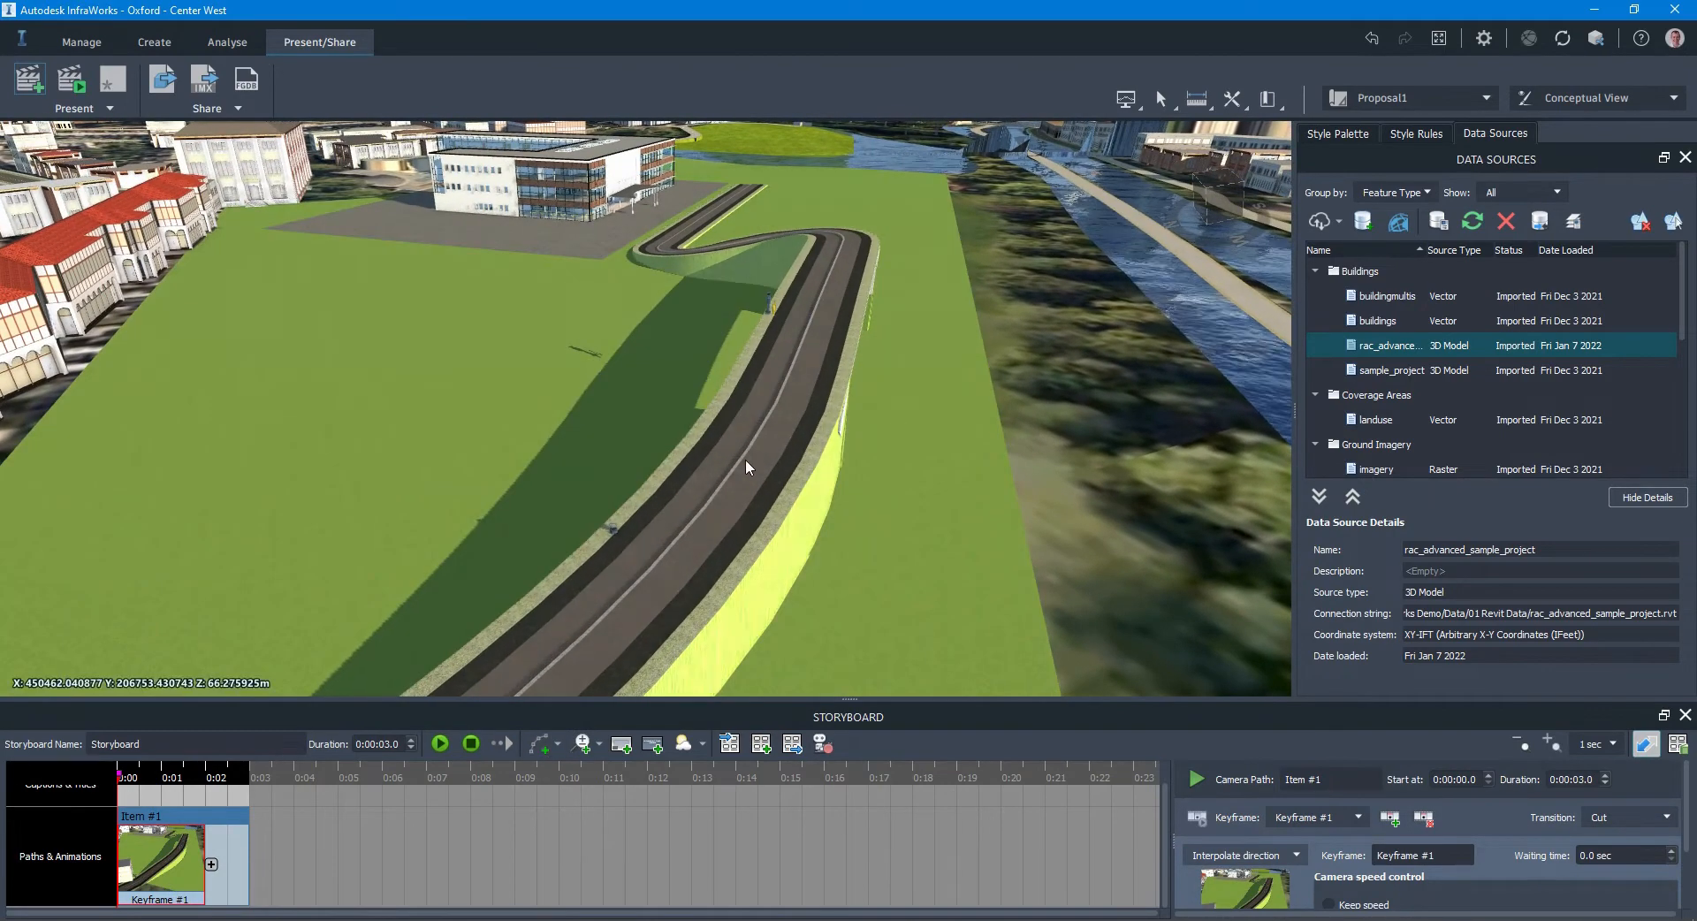
pyautogui.moveTo(746, 463); pyautogui.dragTo(598, 659, button='right')
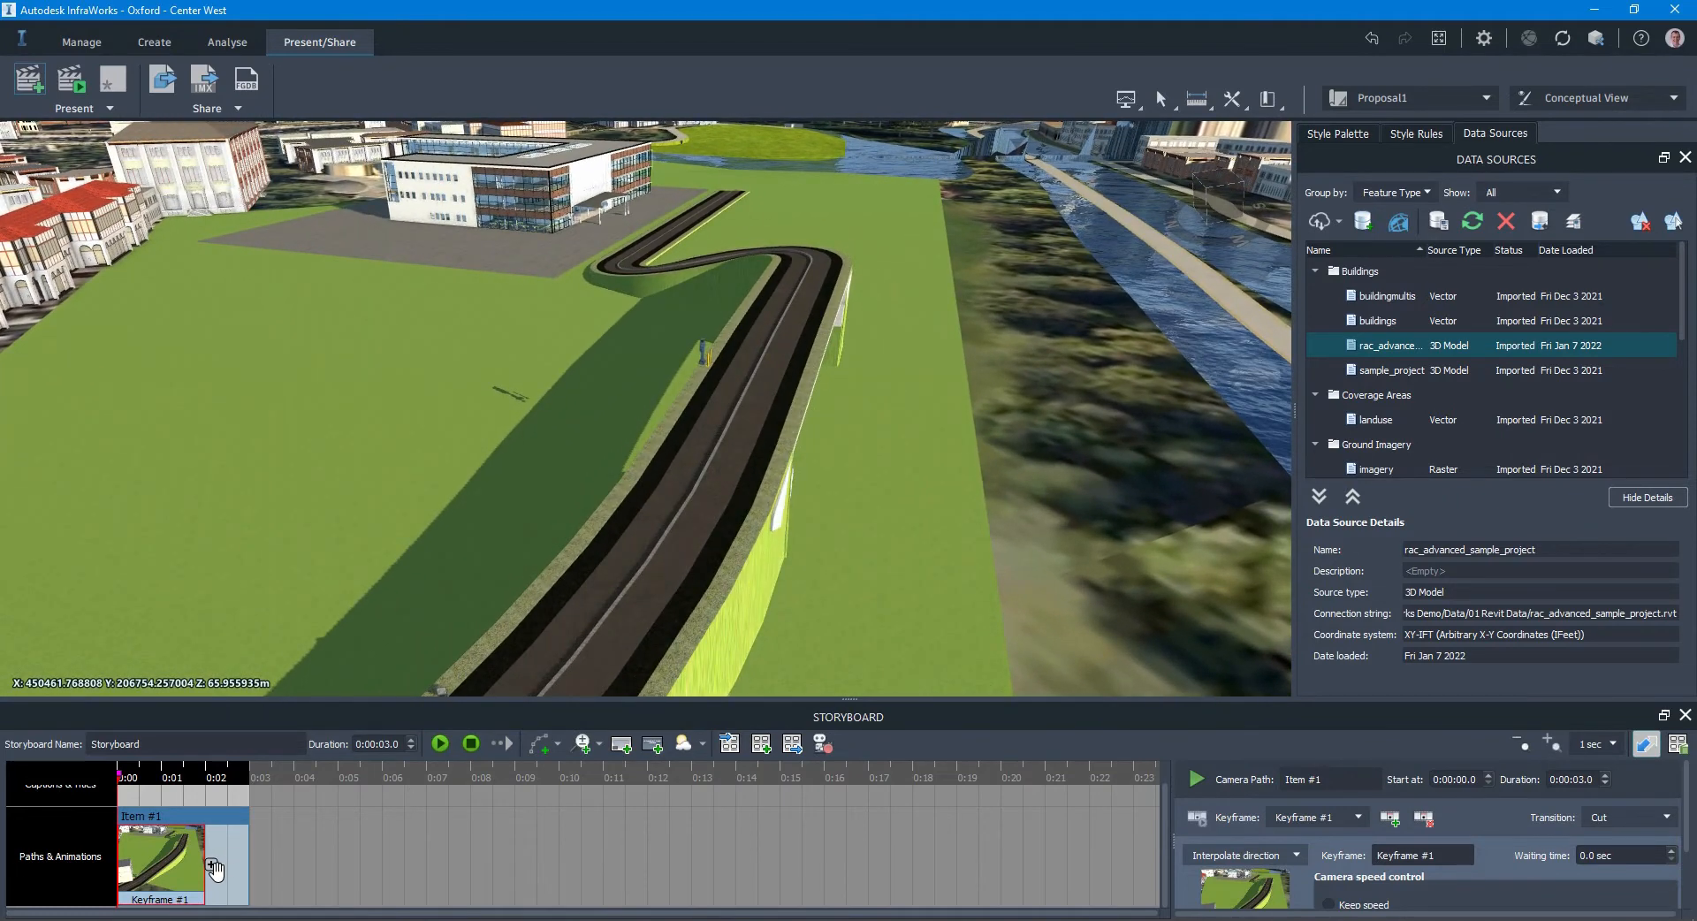
pyautogui.click(211, 863)
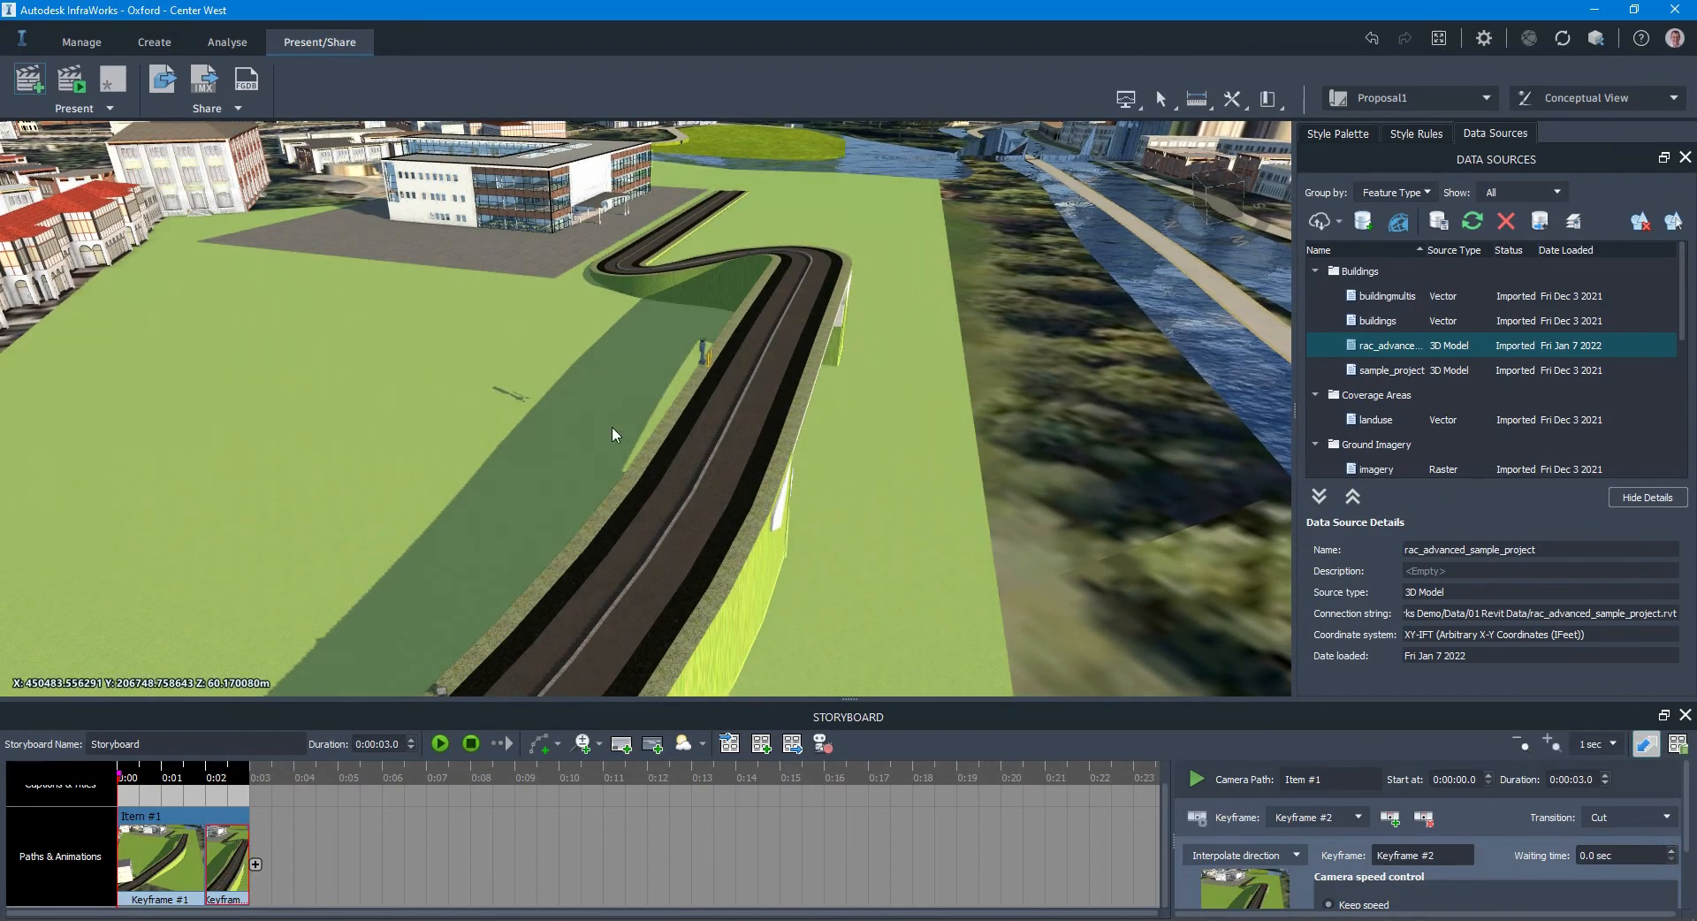
pyautogui.moveTo(697, 329); pyautogui.dragTo(559, 752, button='right')
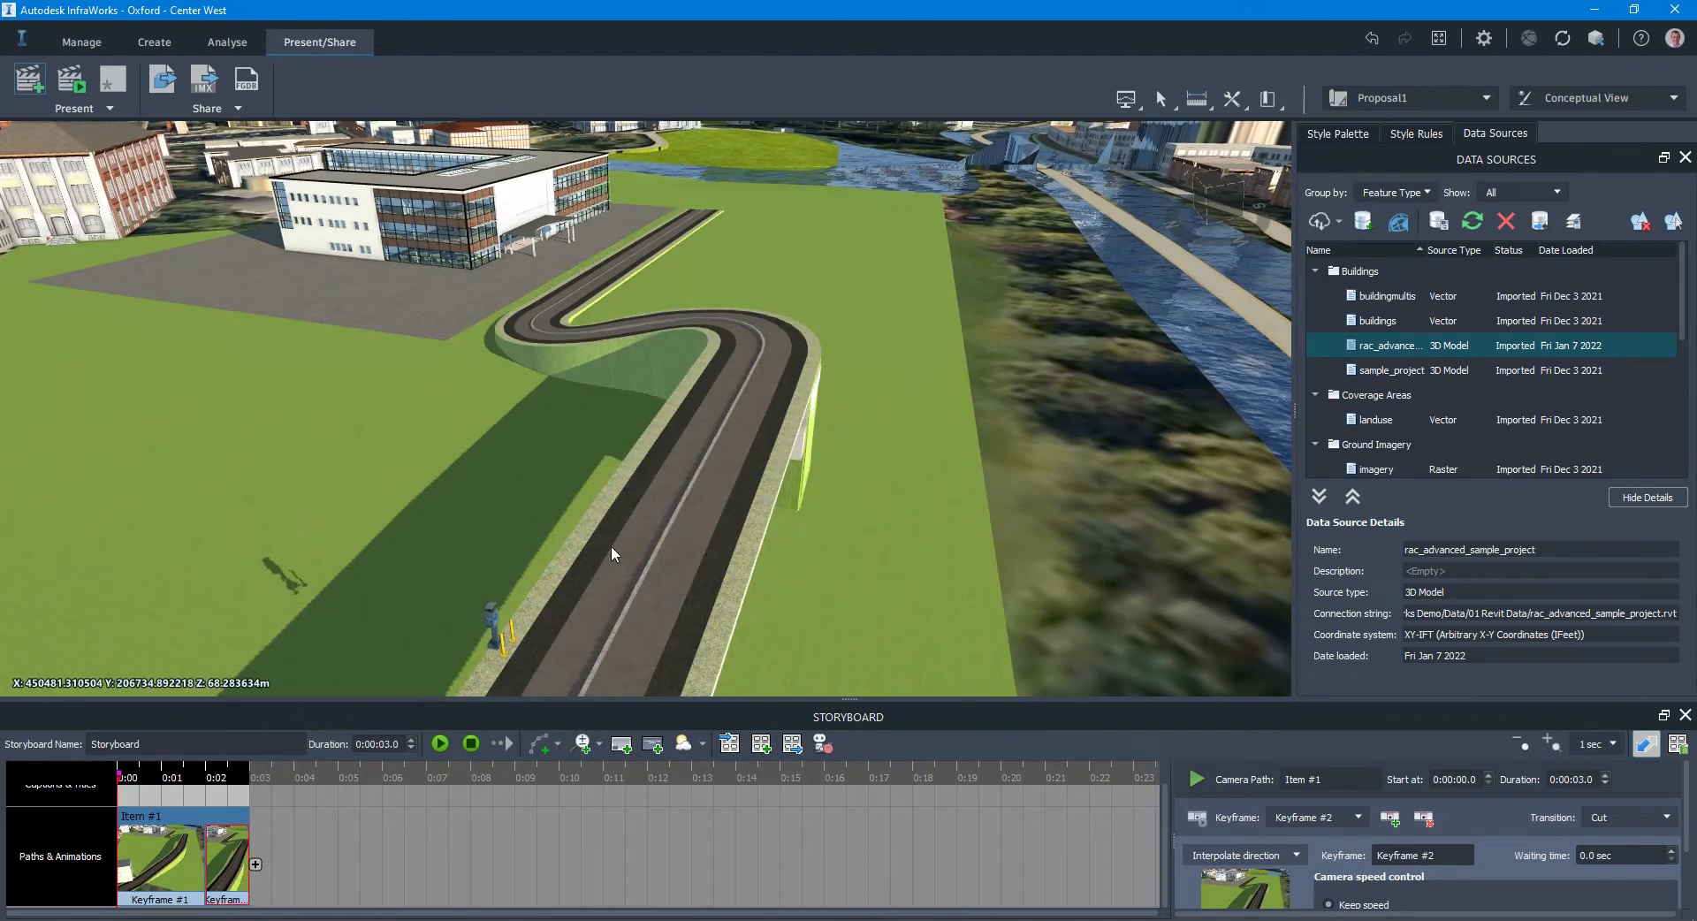
pyautogui.moveTo(618, 516); pyautogui.dragTo(590, 516)
pyautogui.moveTo(612, 463); pyautogui.dragTo(652, 475, button='middle')
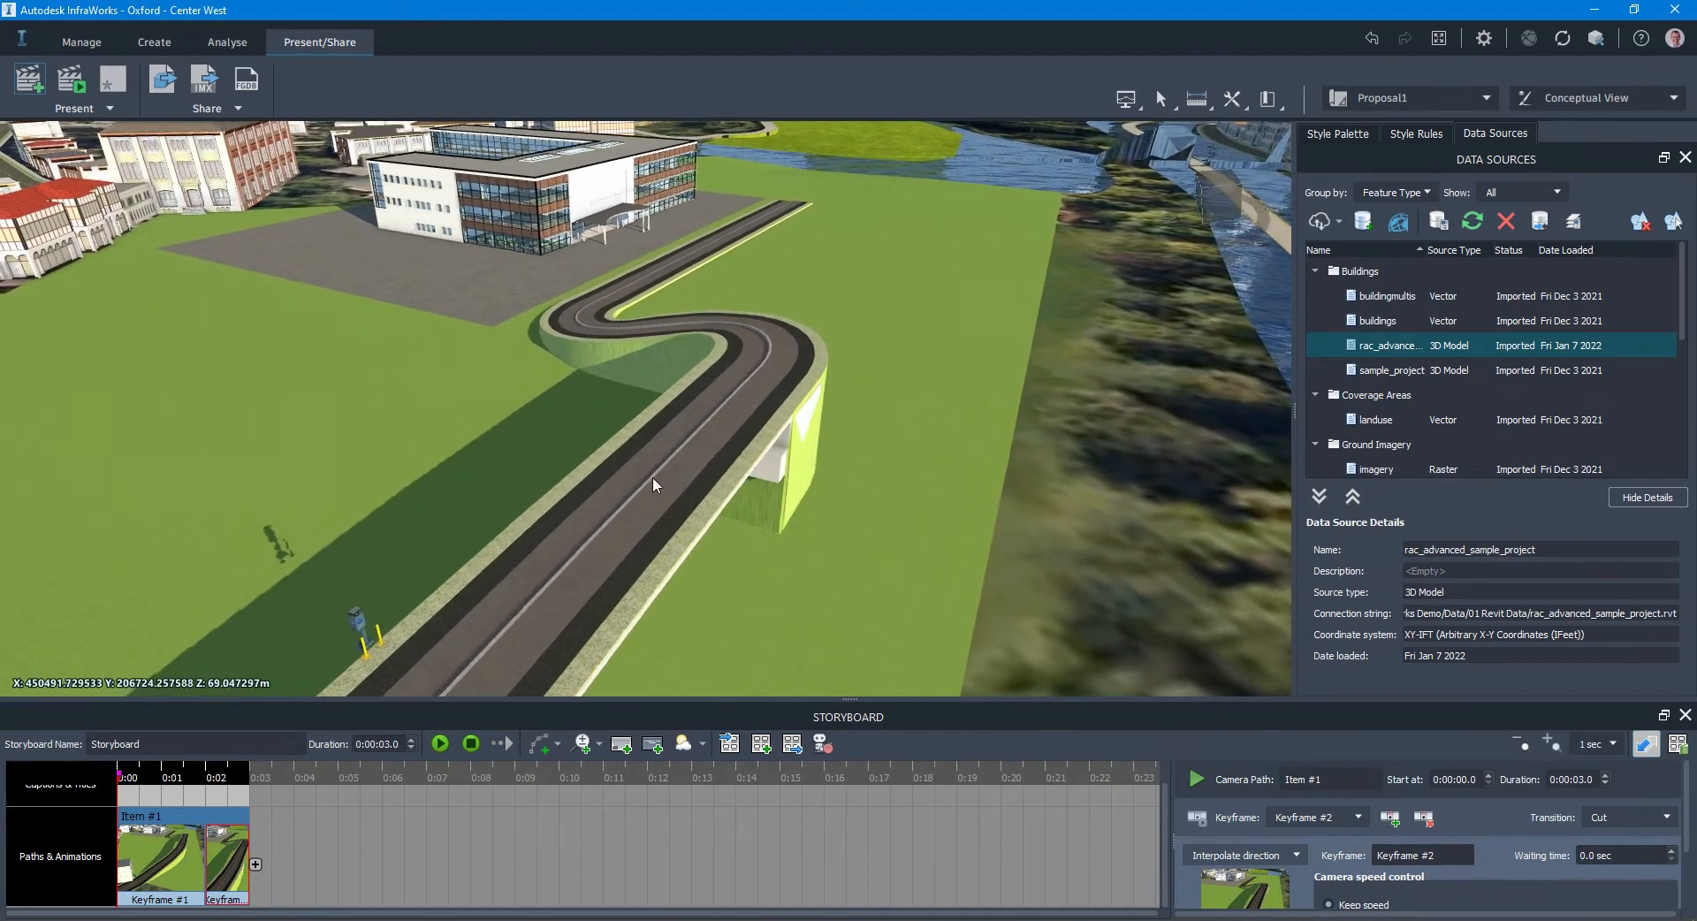
pyautogui.click(258, 863)
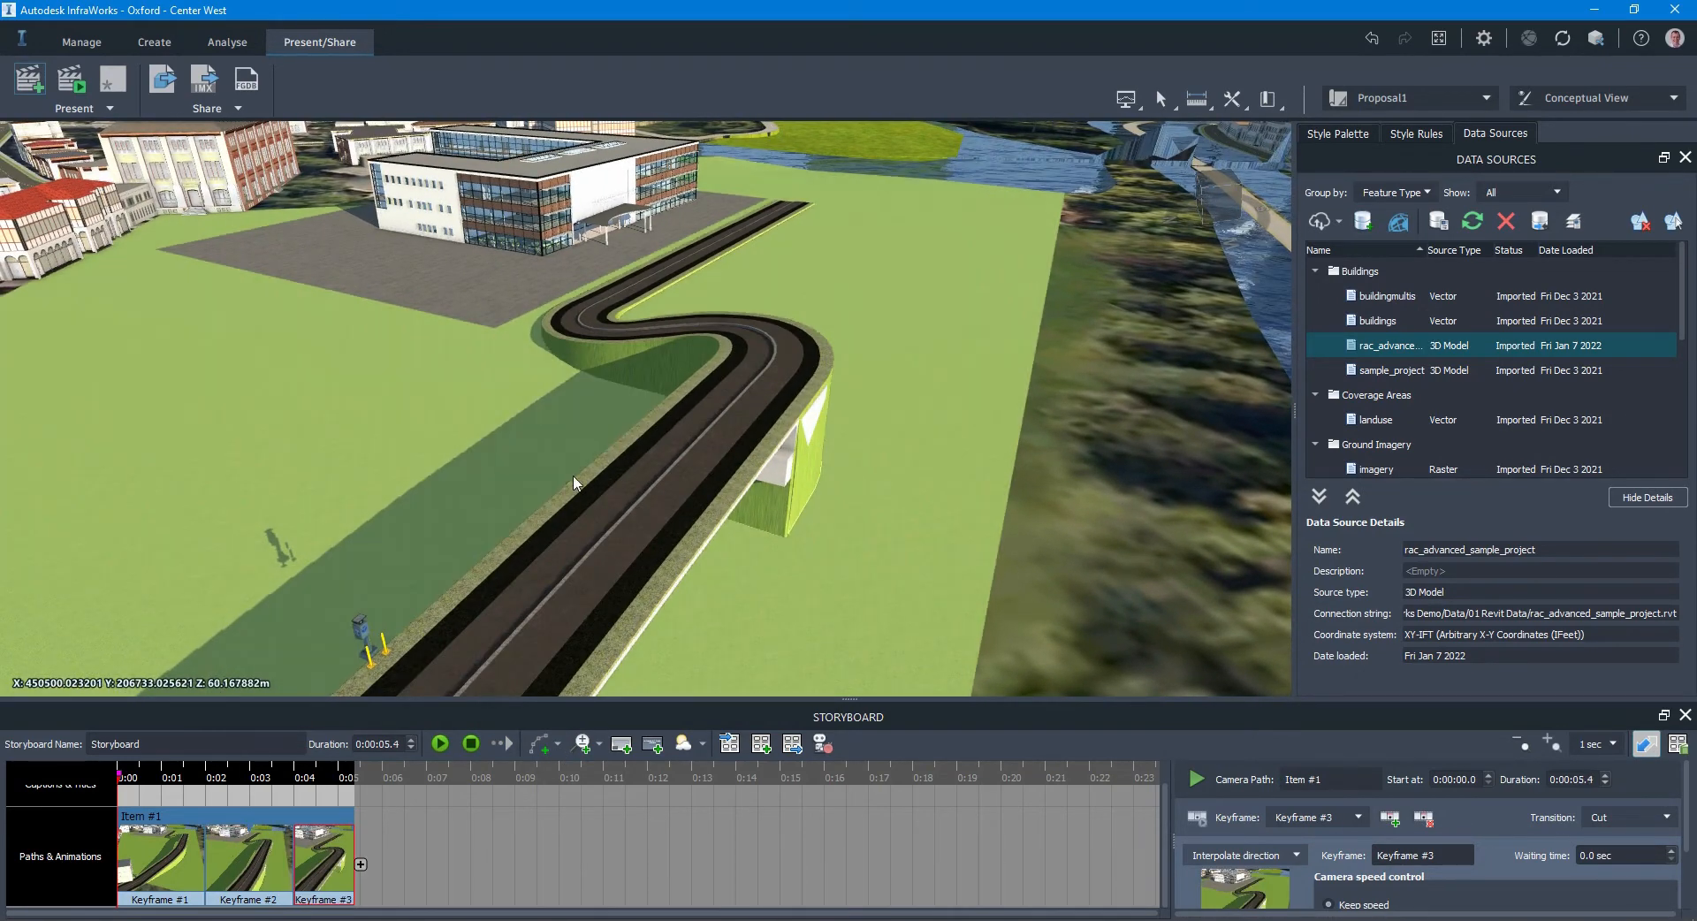
# Step: Add the fourth and fifth keyframes to the camera path, approaching the Revit building and the end of the road
pyautogui.moveTo(640, 313); pyautogui.dragTo(665, 732, button='right')
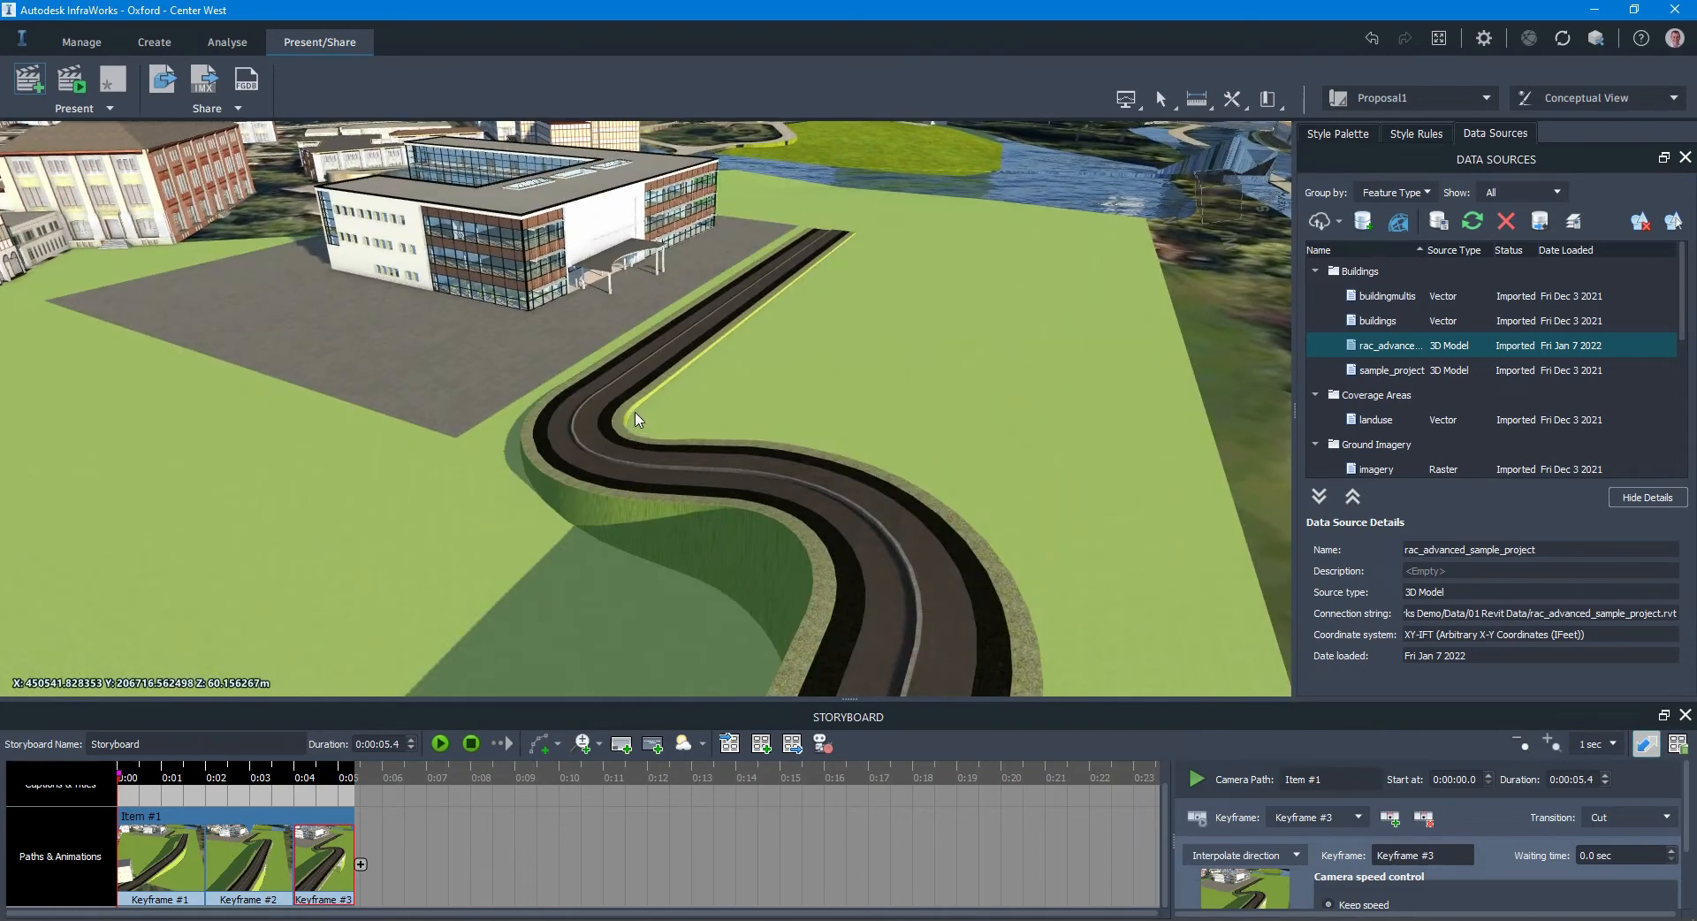
pyautogui.moveTo(636, 417); pyautogui.dragTo(636, 741, button='right')
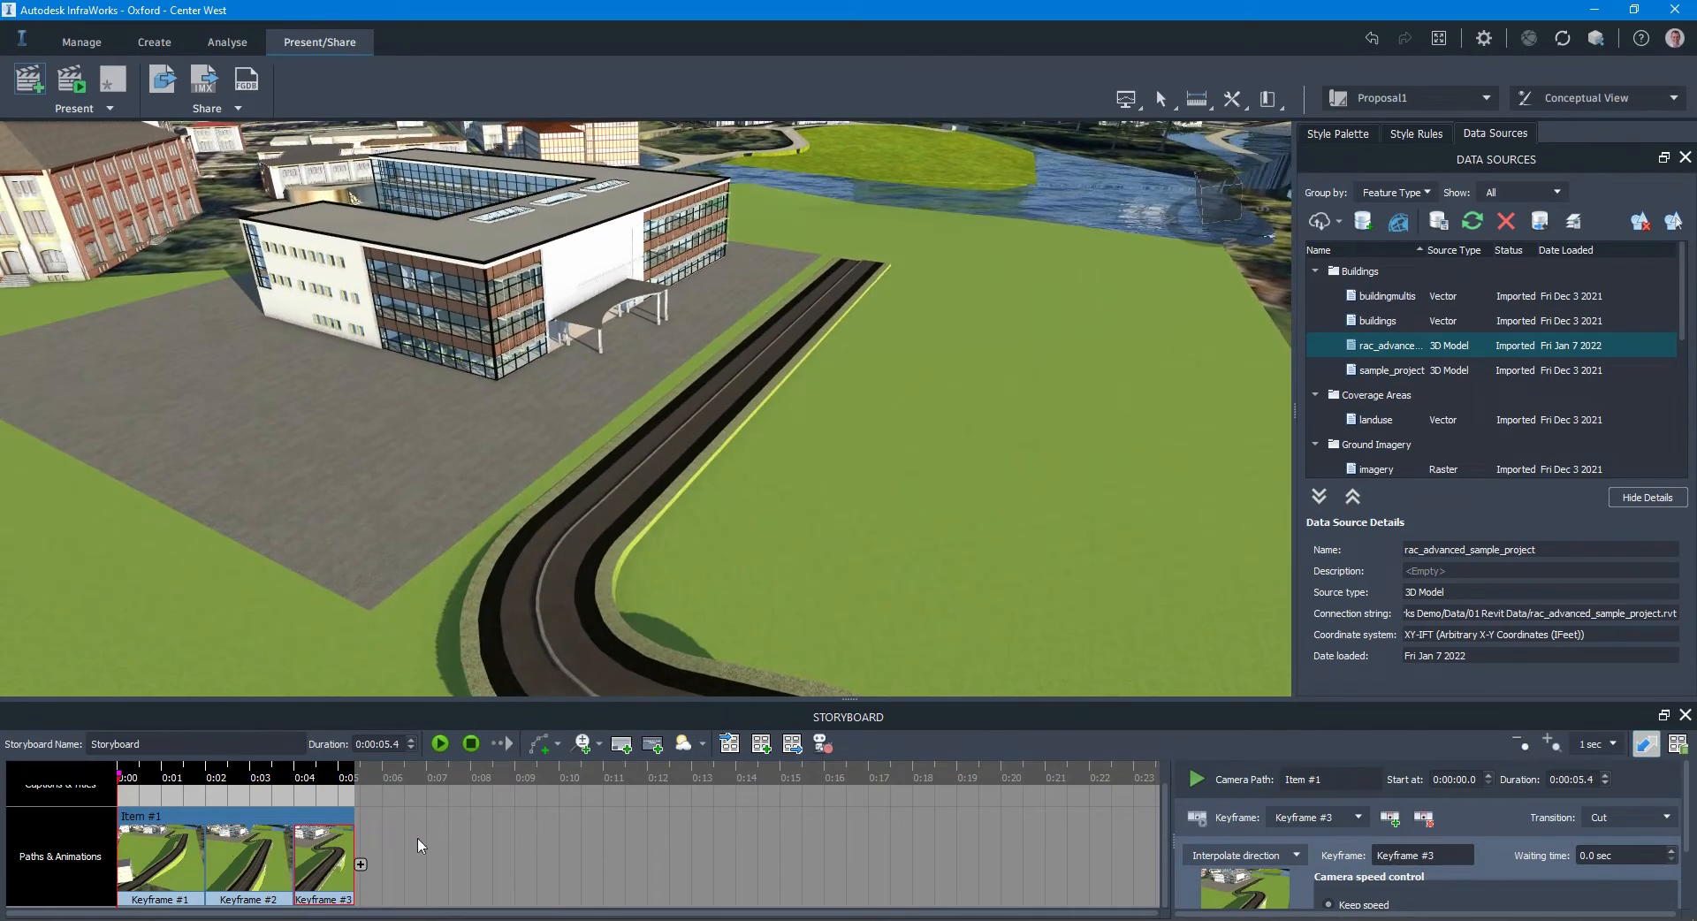
pyautogui.click(361, 865)
pyautogui.moveTo(614, 433); pyautogui.dragTo(628, 643, button='right')
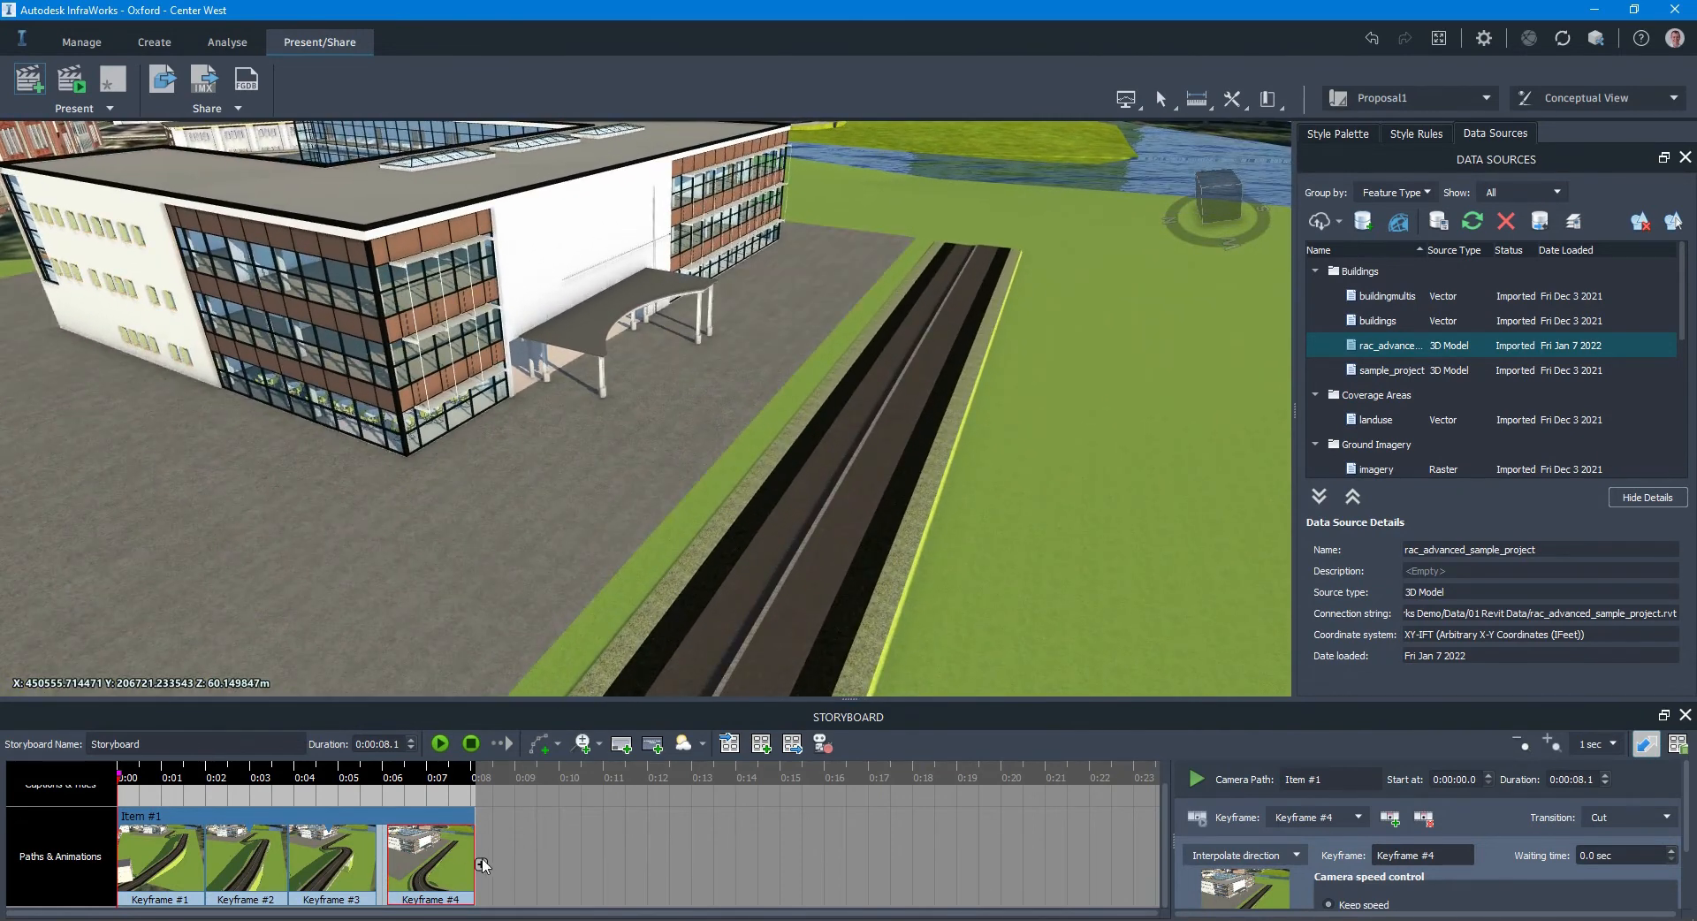
pyautogui.click(481, 864)
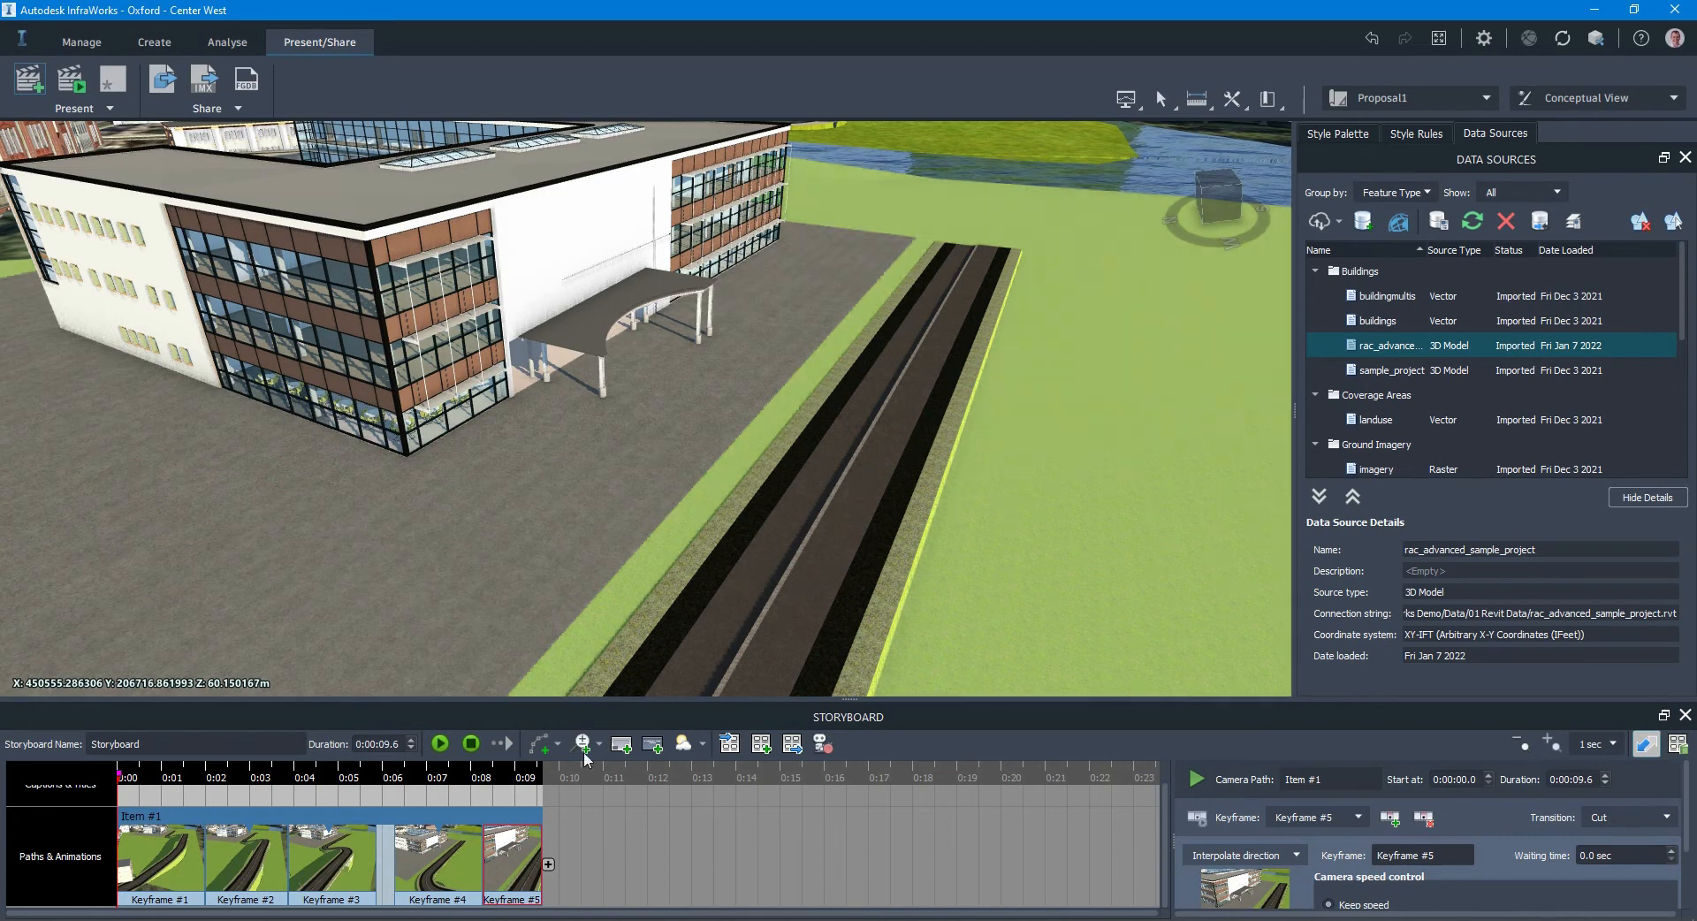
# Step: Look over the captions track and caption option, and play the storyboard's camera path animation
pyautogui.scroll(1, 205, 829)
pyautogui.click(115, 820)
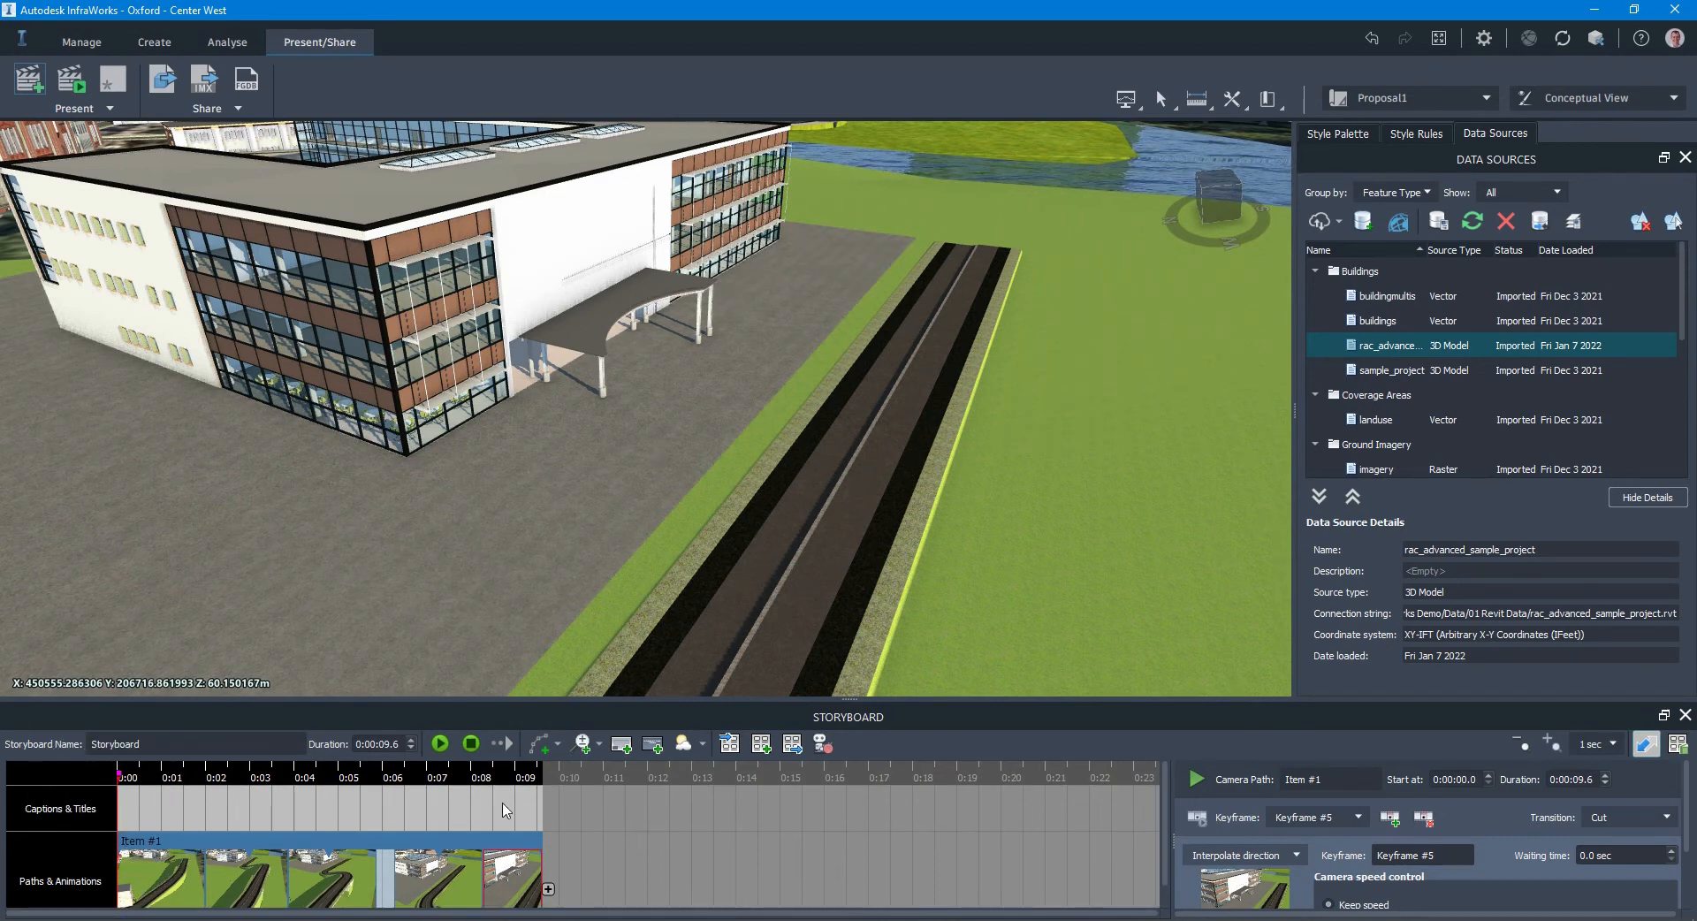
pyautogui.click(624, 747)
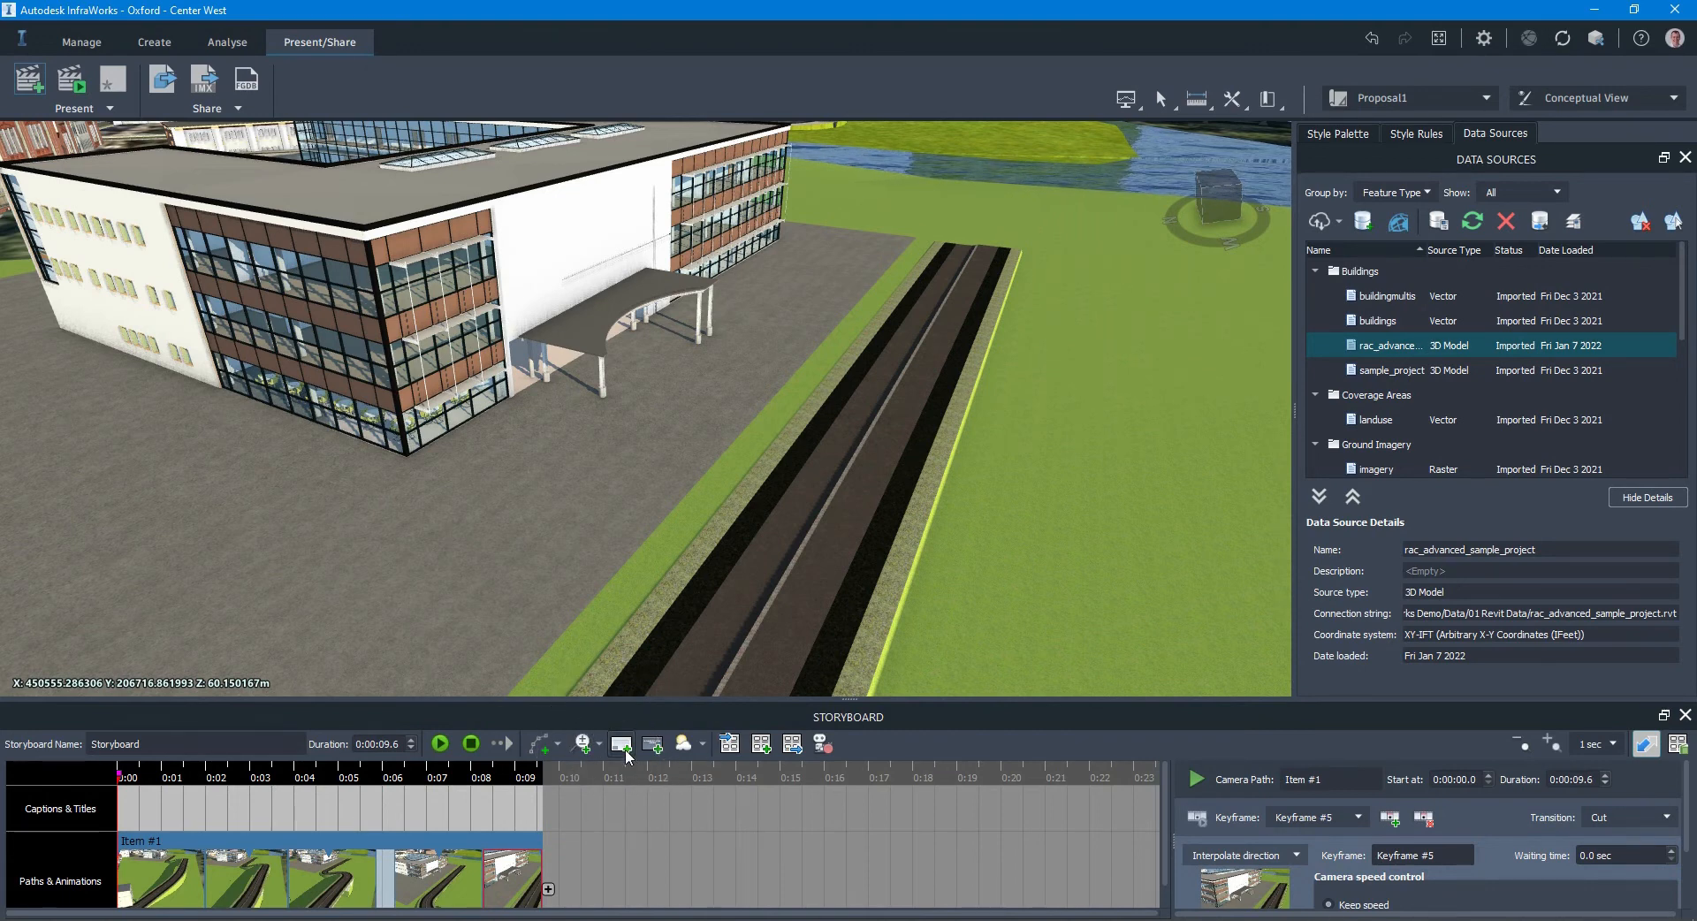
pyautogui.click(439, 744)
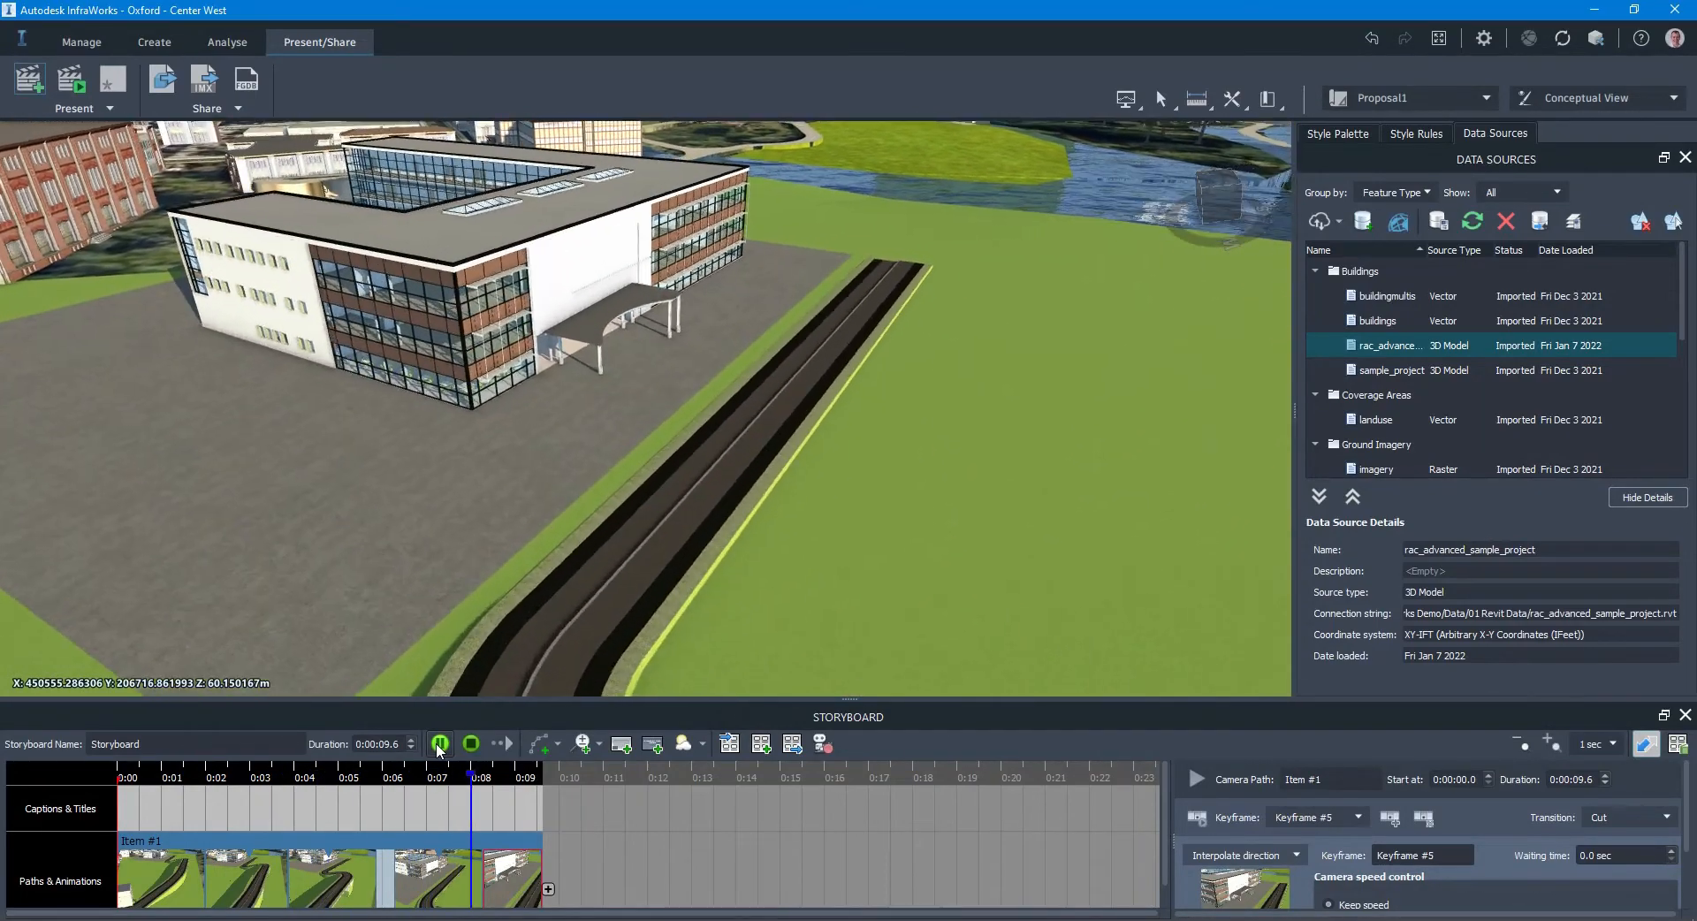
# Step: Review the storyboard's video export settings and the available encoders, and close them without recording
pyautogui.click(820, 745)
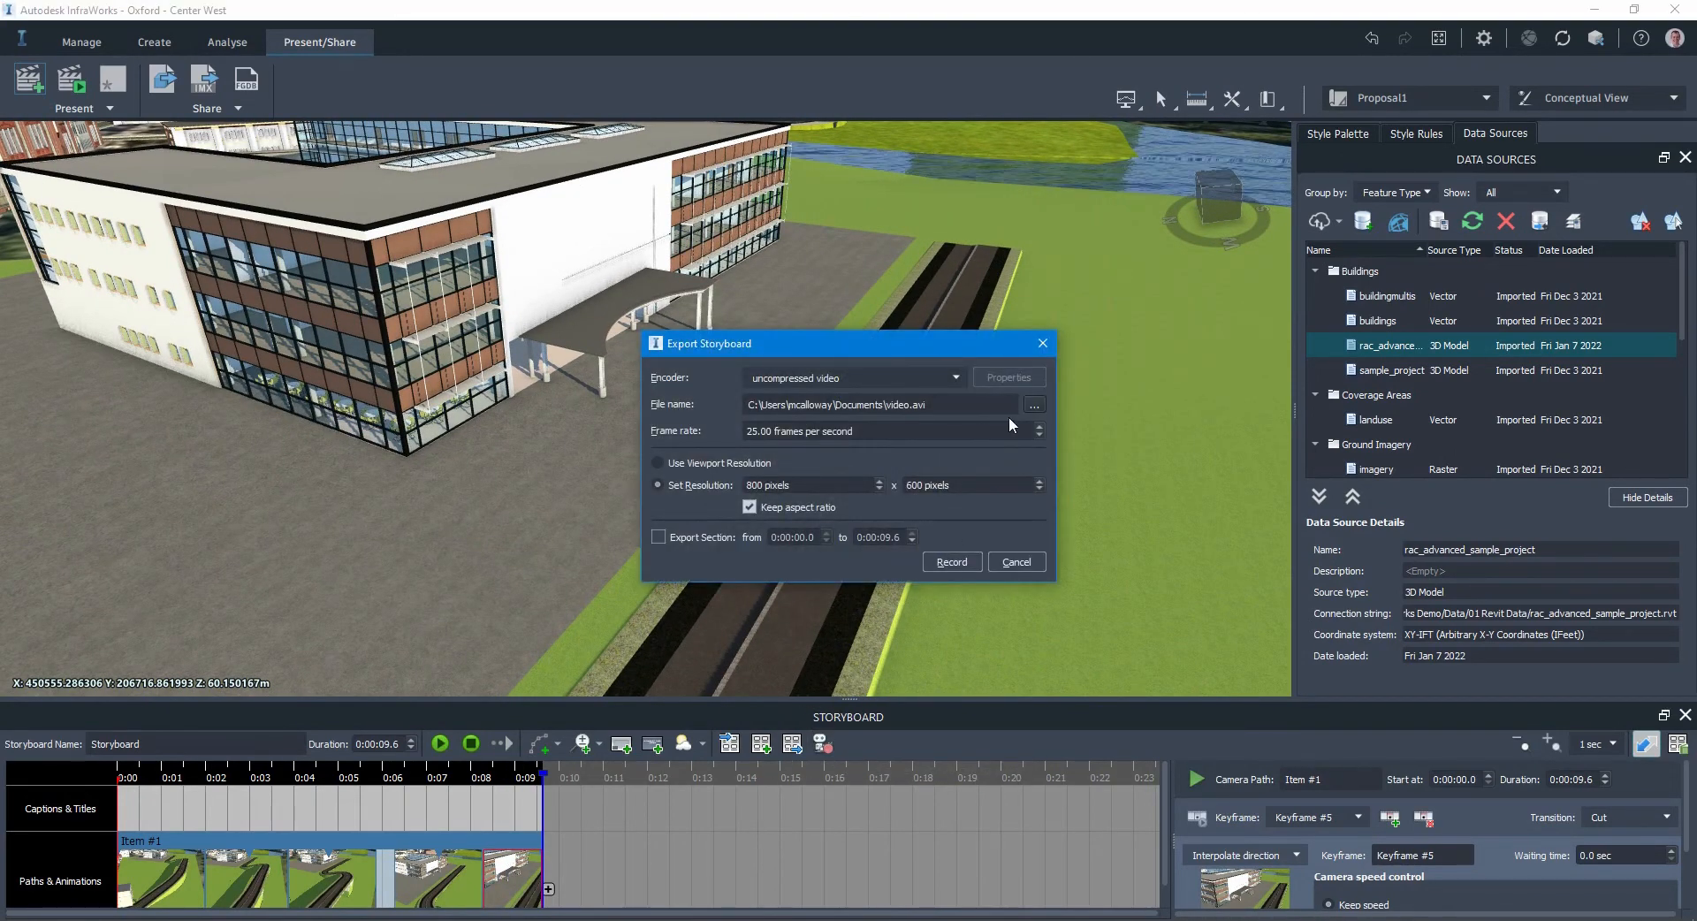
pyautogui.click(954, 378)
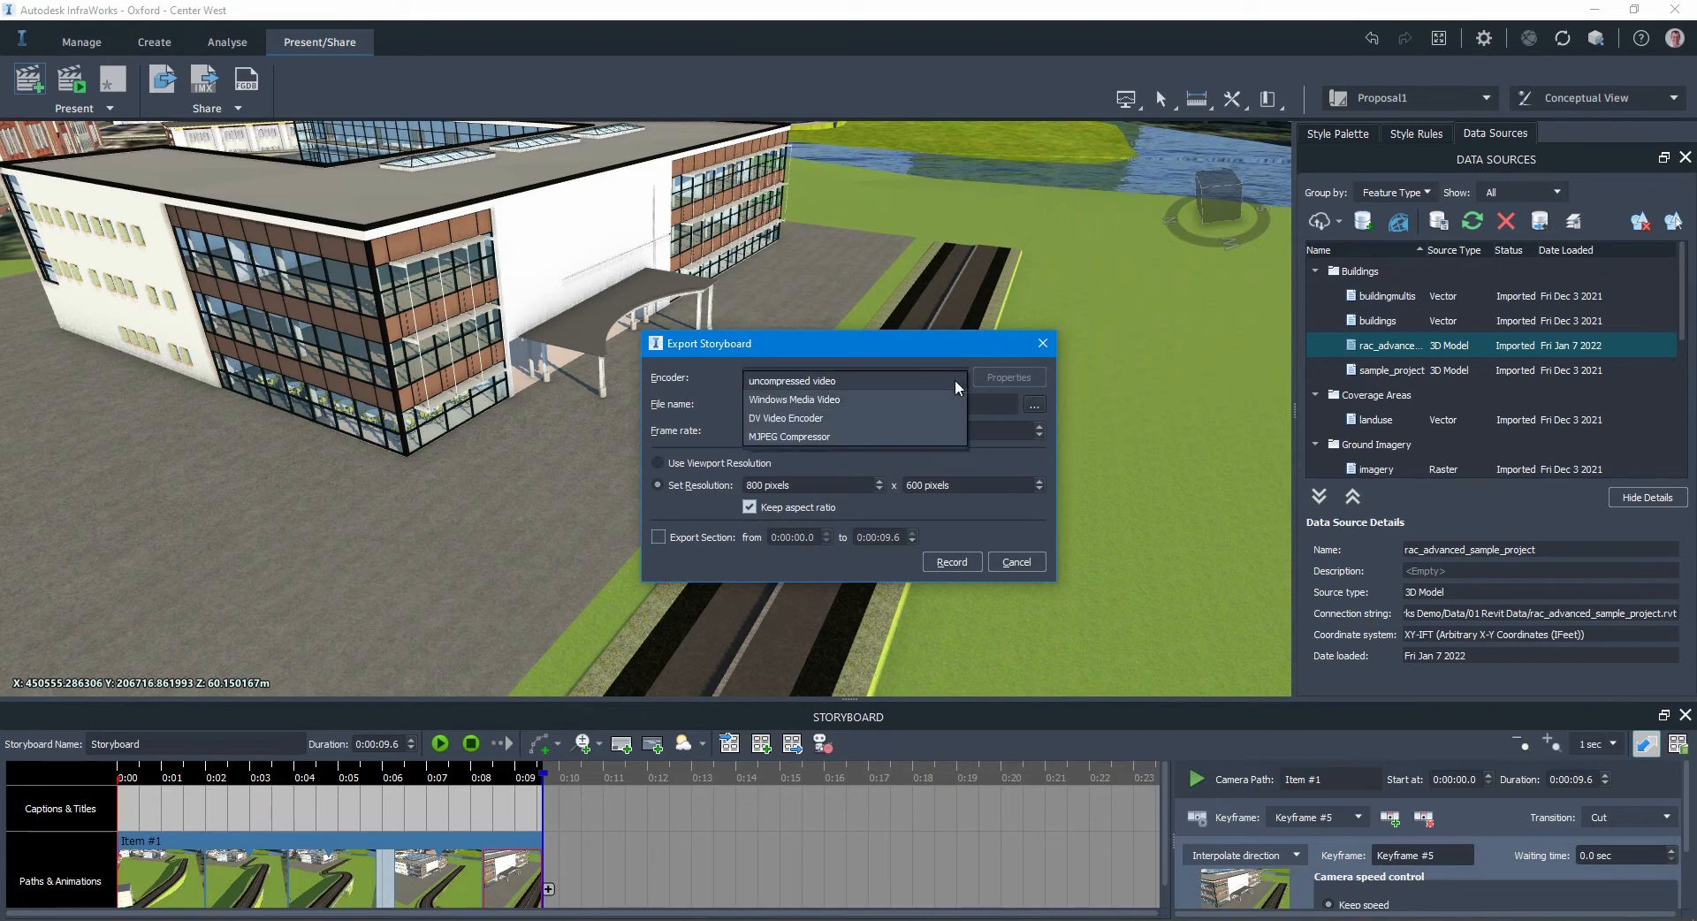
pyautogui.click(956, 375)
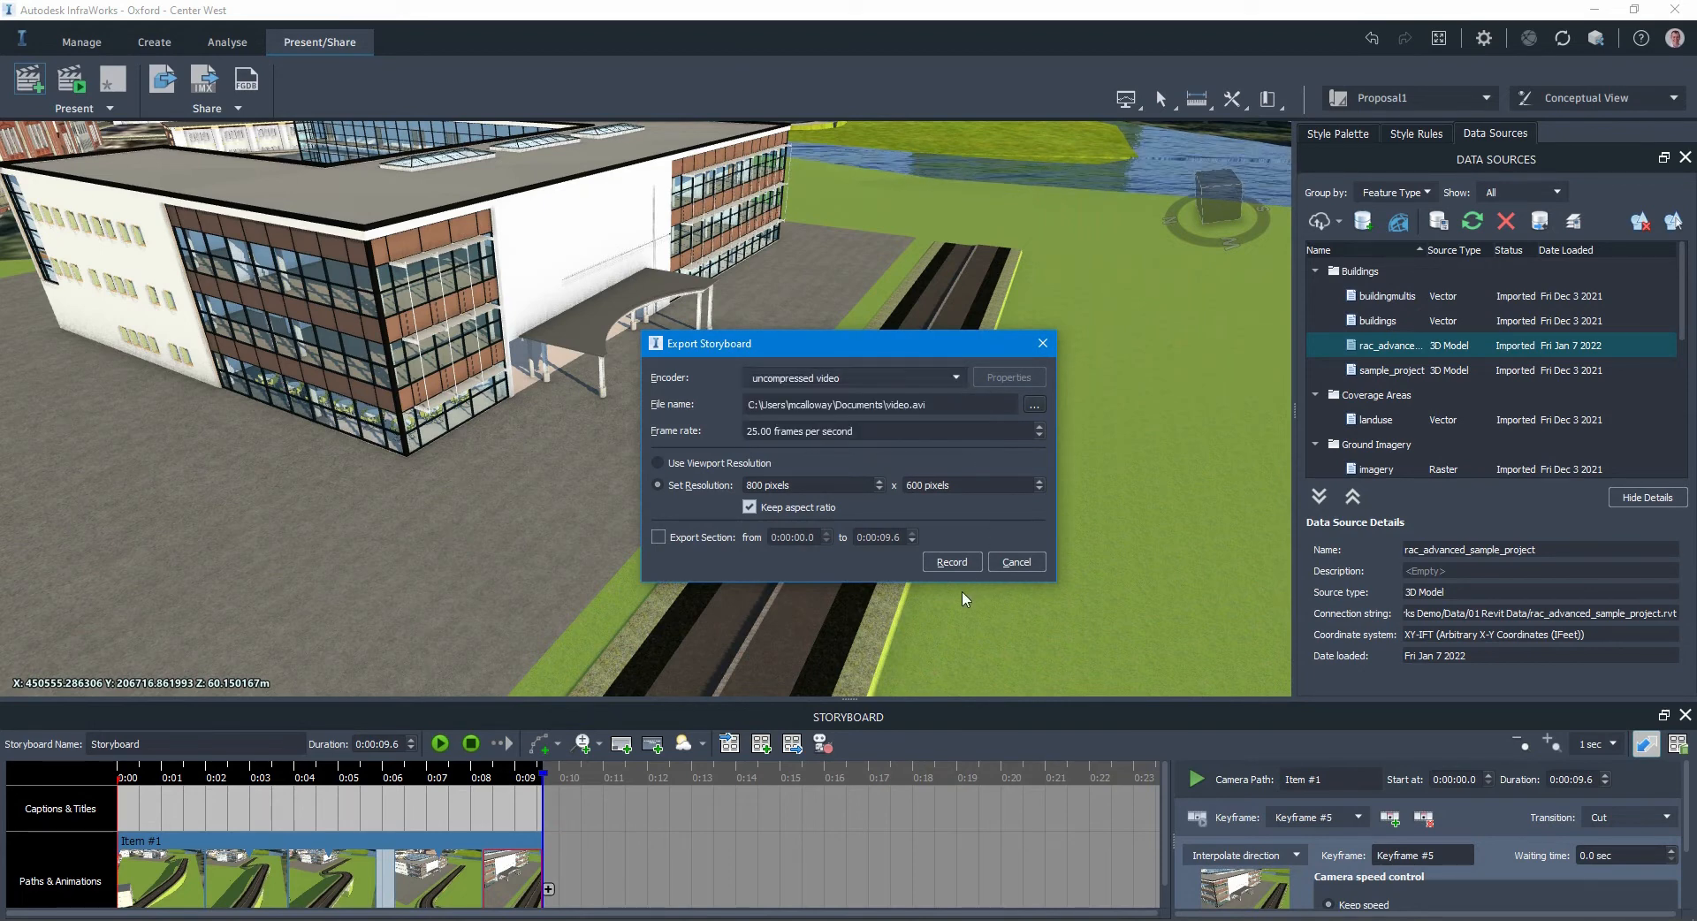
pyautogui.click(1019, 564)
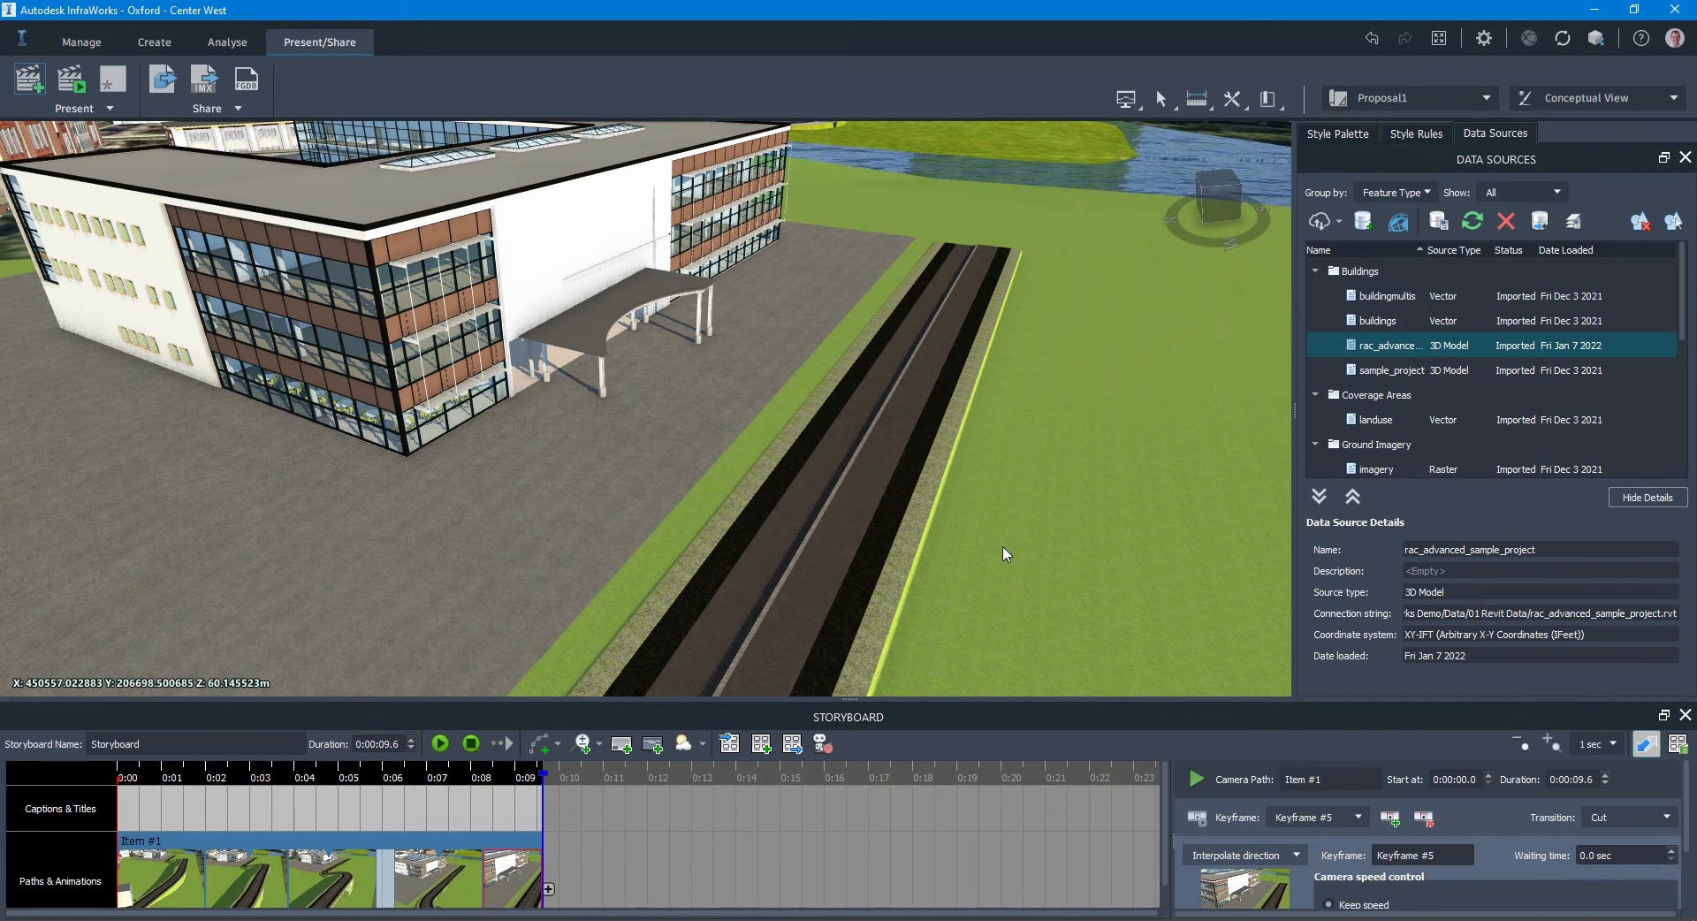
pyautogui.click(845, 472)
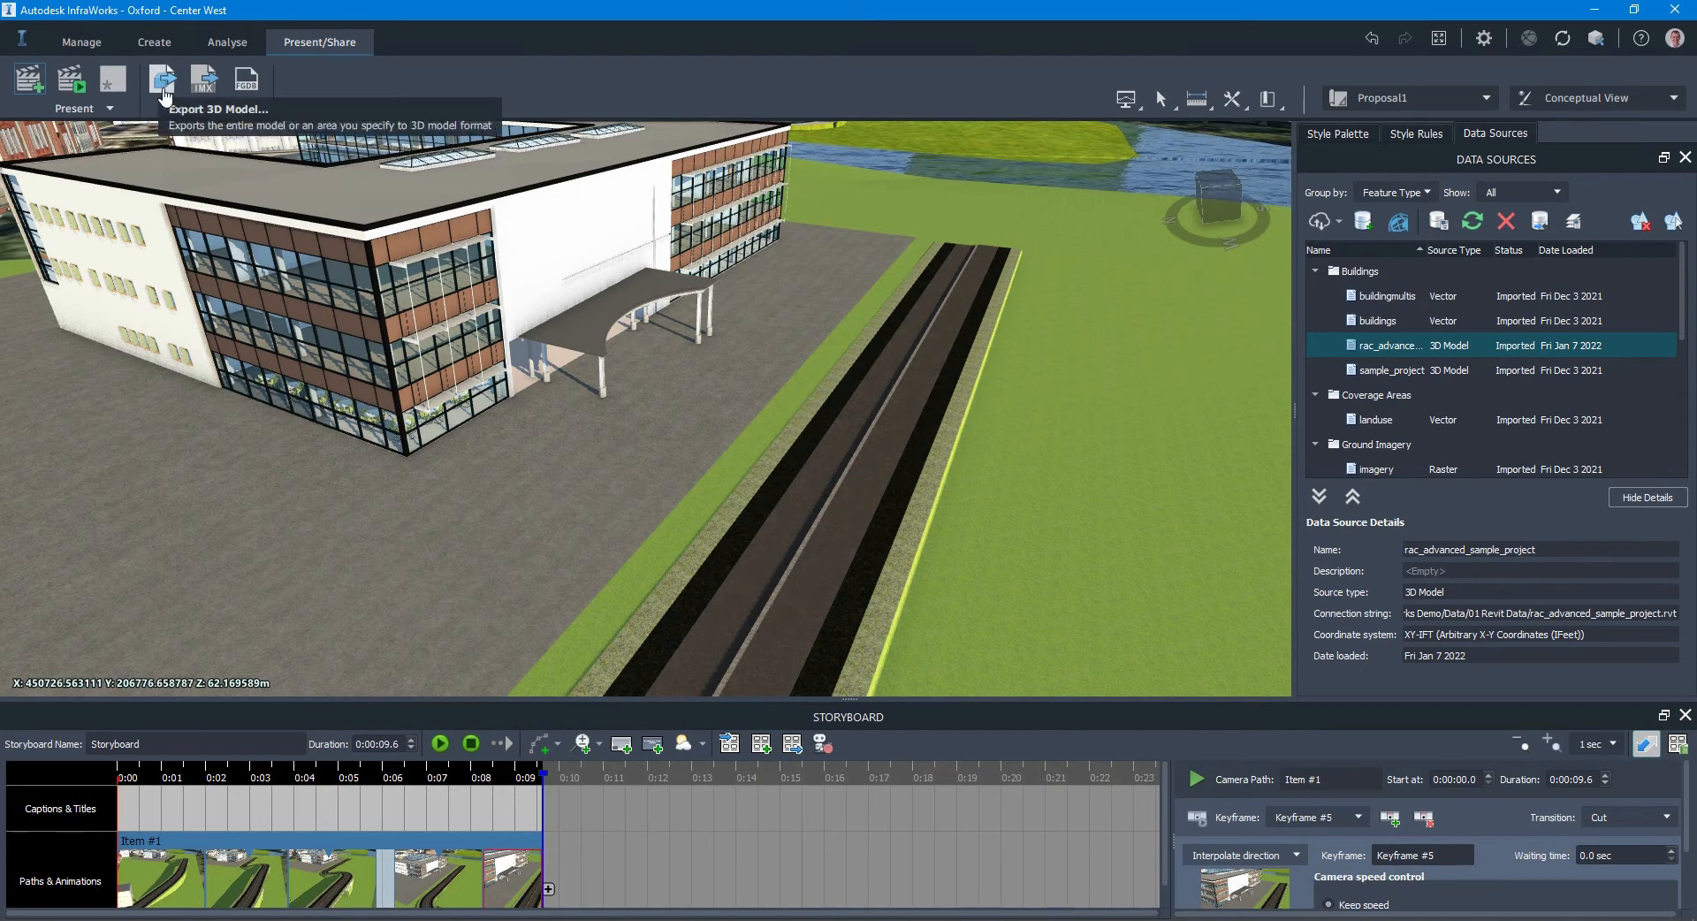
# Step: Examine the Export to 3D Model File settings for extent, coordinate system, target files and options, and cancel without exporting
pyautogui.press('ctrl')
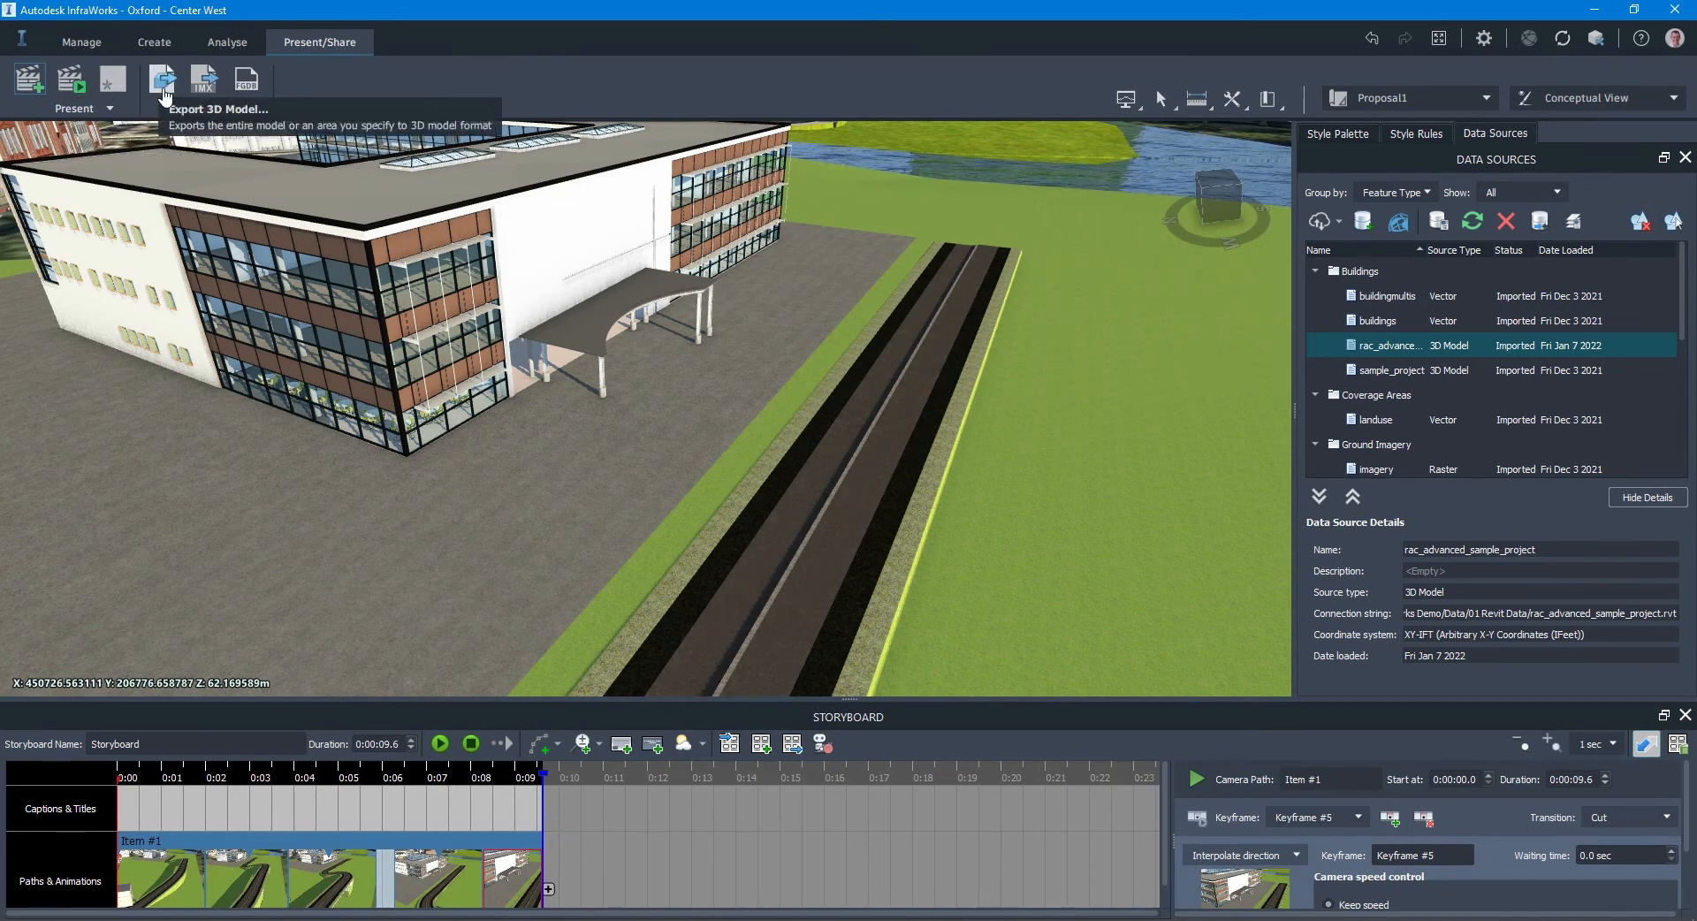
pyautogui.click(163, 83)
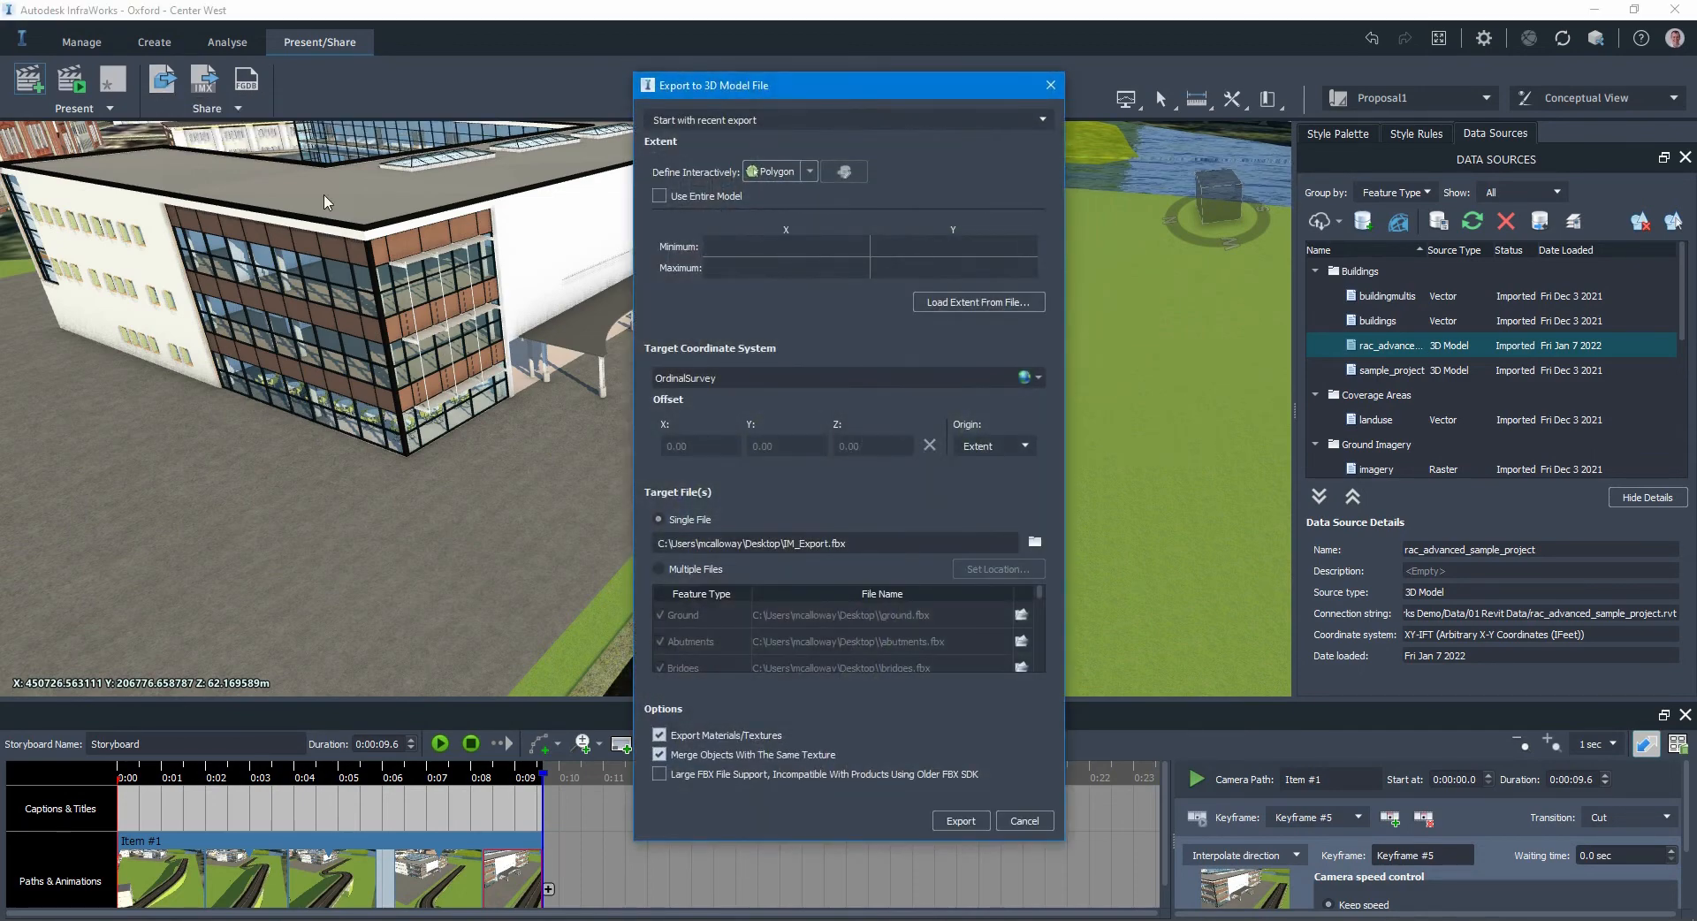
pyautogui.click(872, 541)
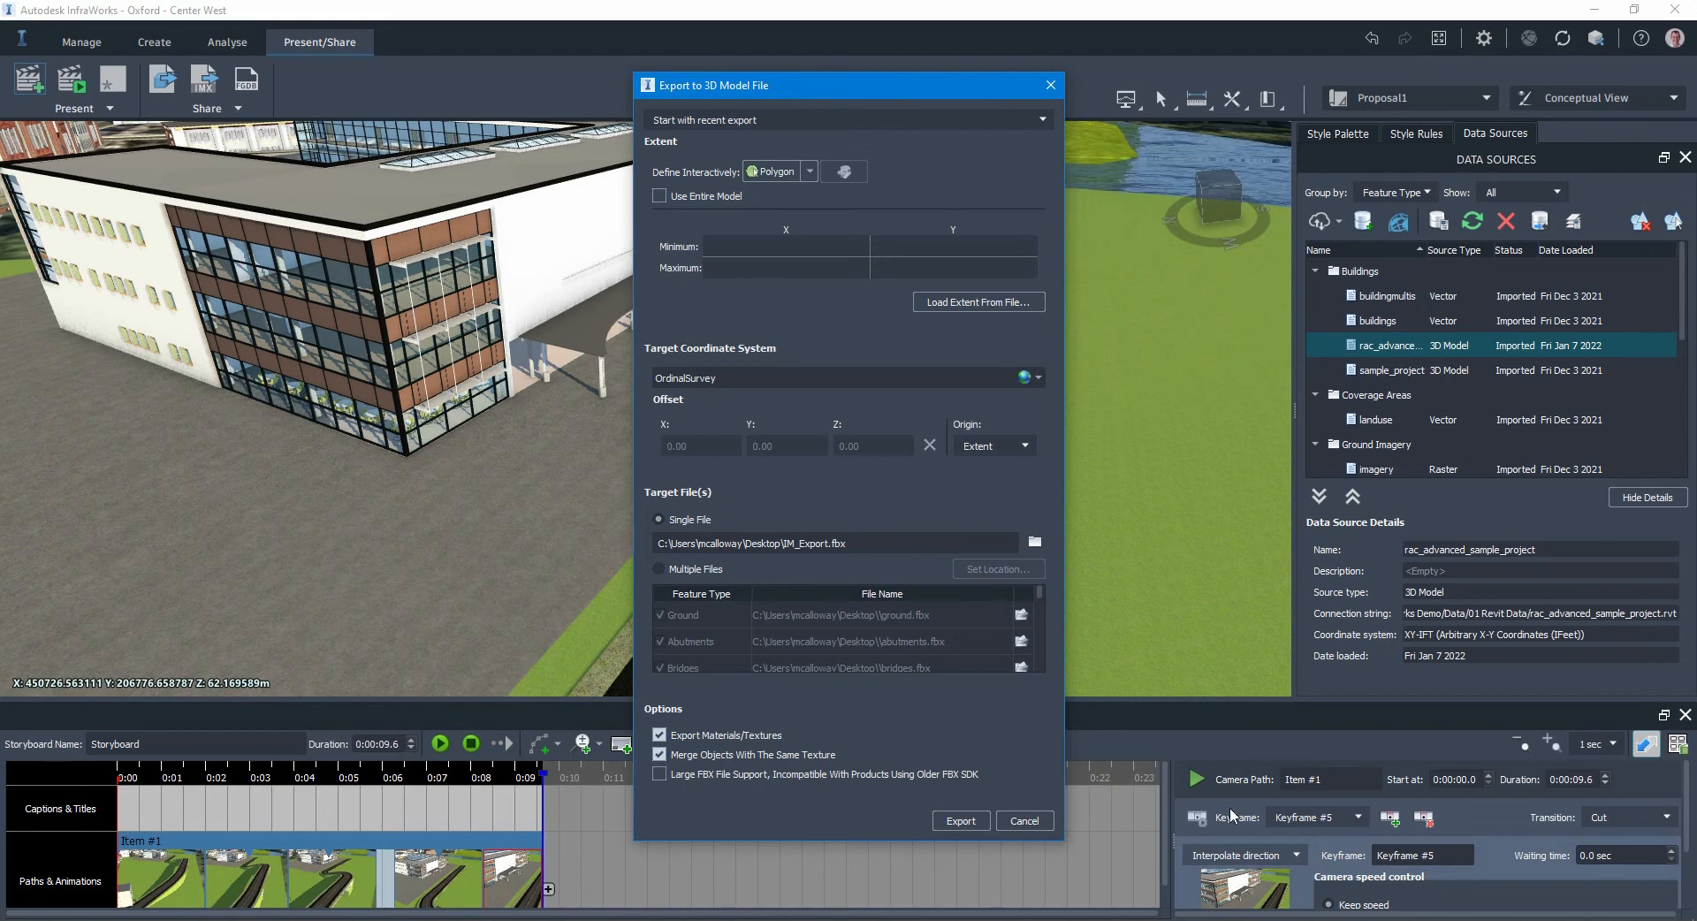
pyautogui.click(1043, 821)
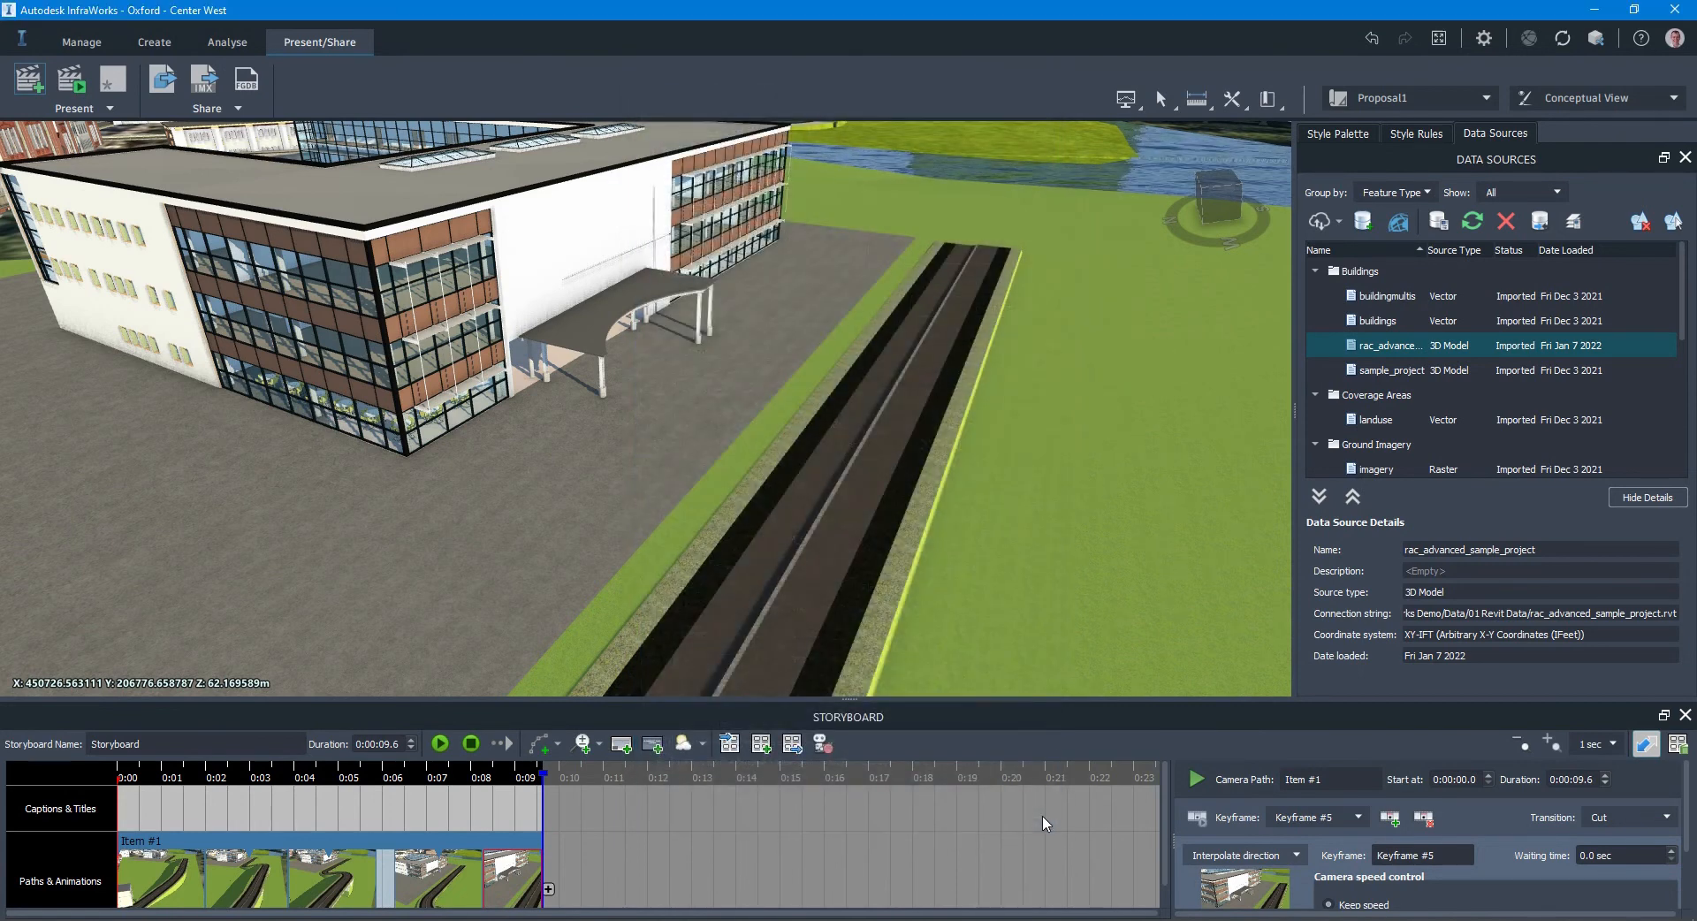